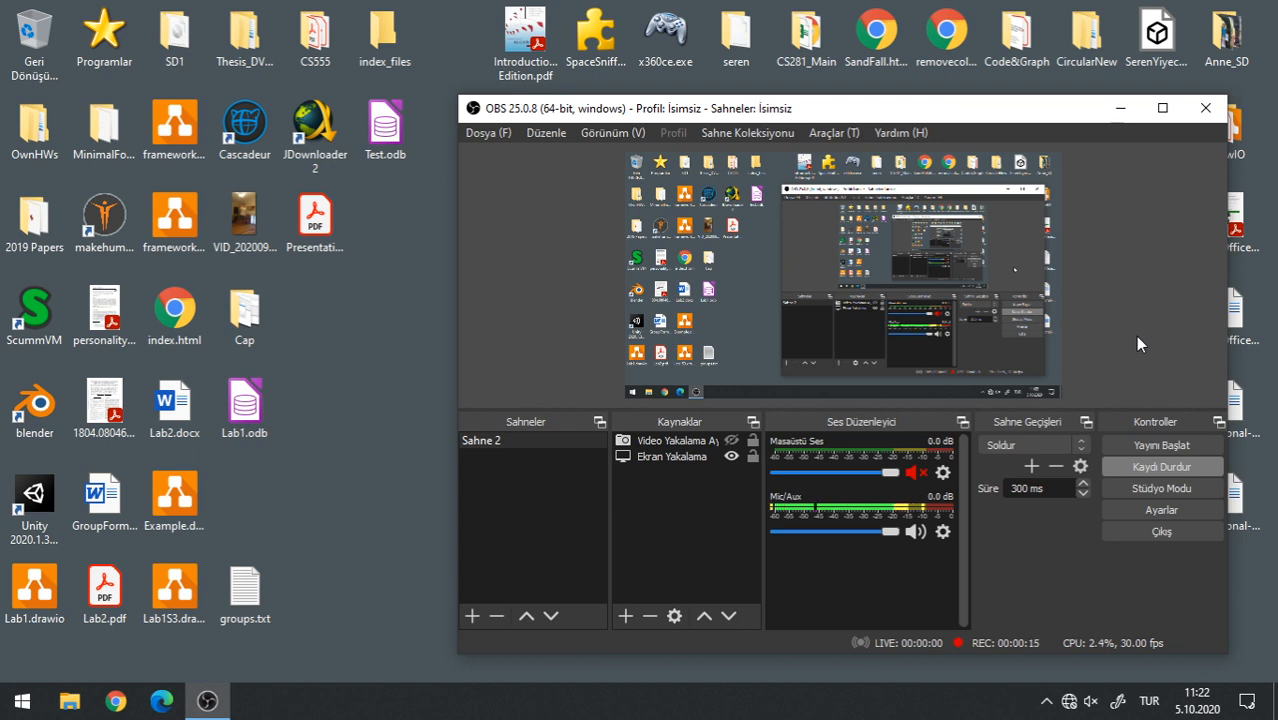
Search the system for base and open LibreOffice Base.
key(super)
text(bas)
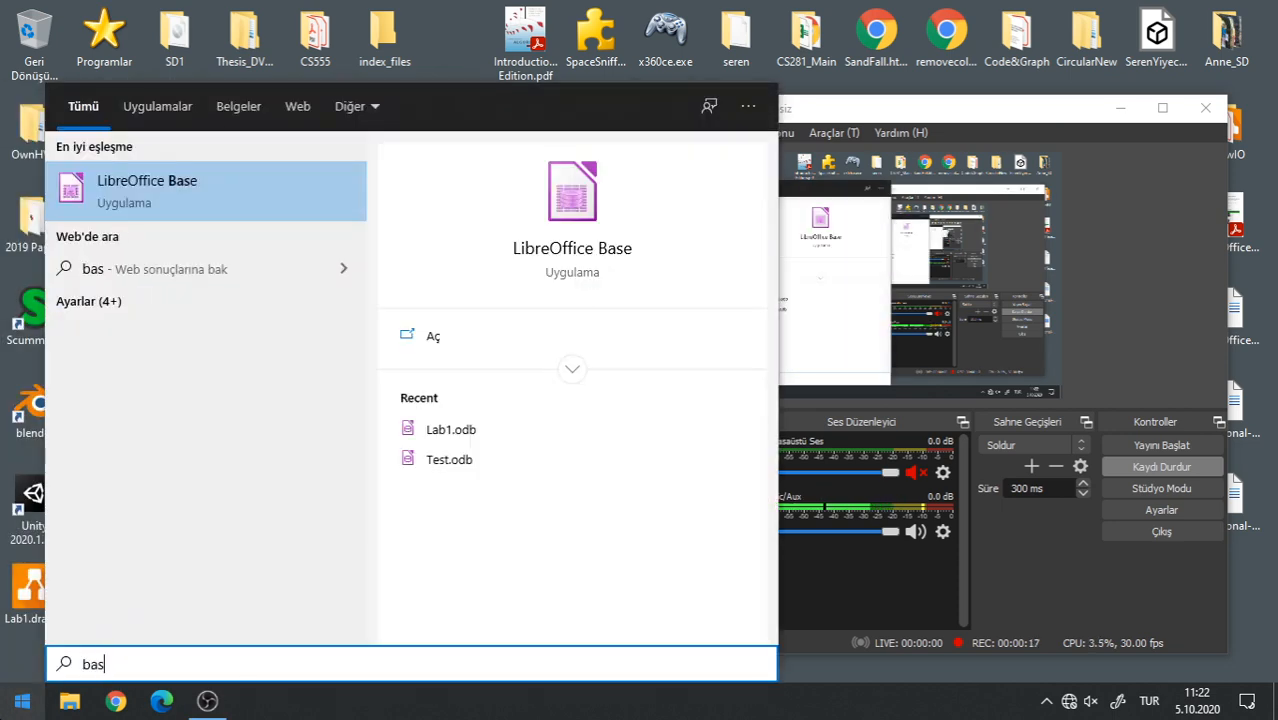
text(e)
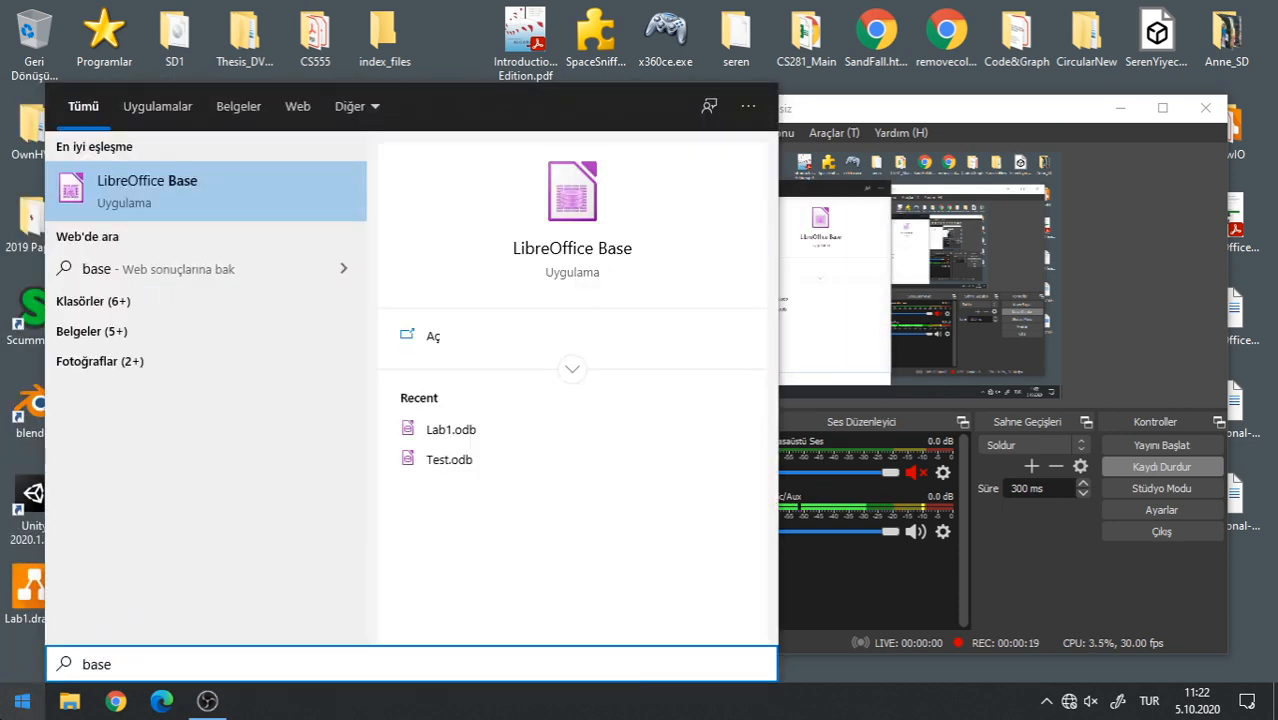
click(127, 203)
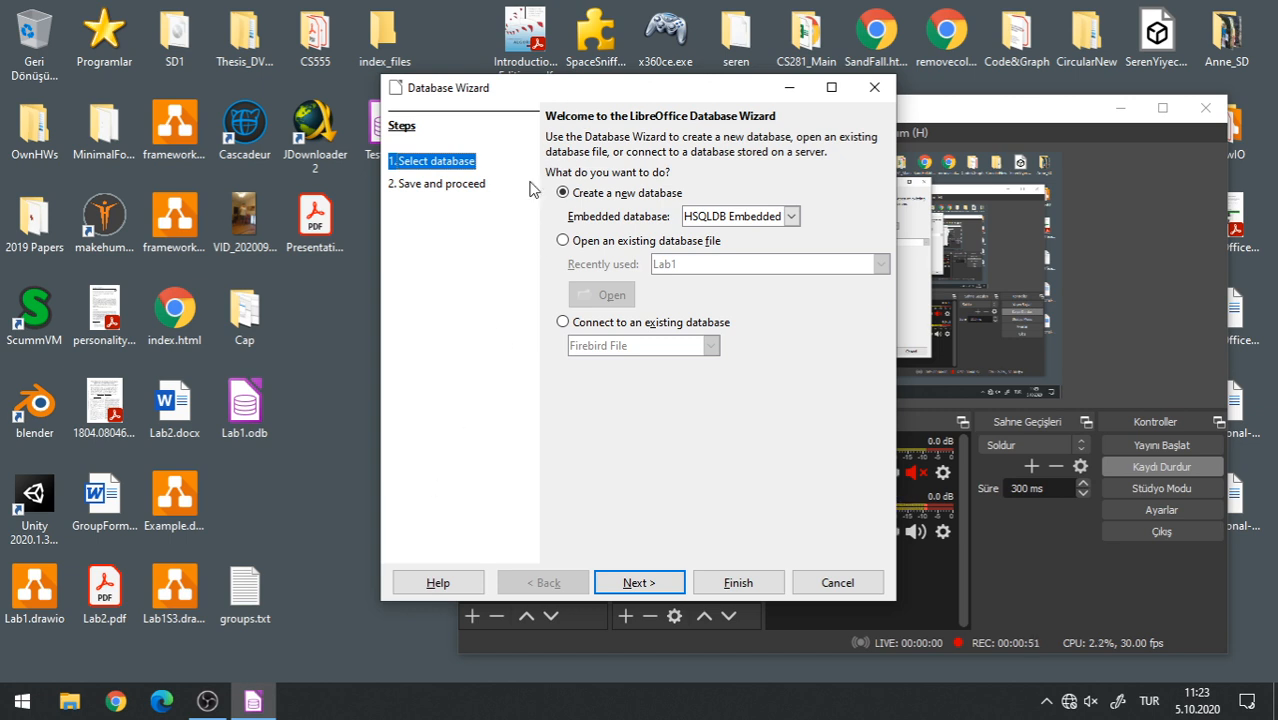
click(566, 244)
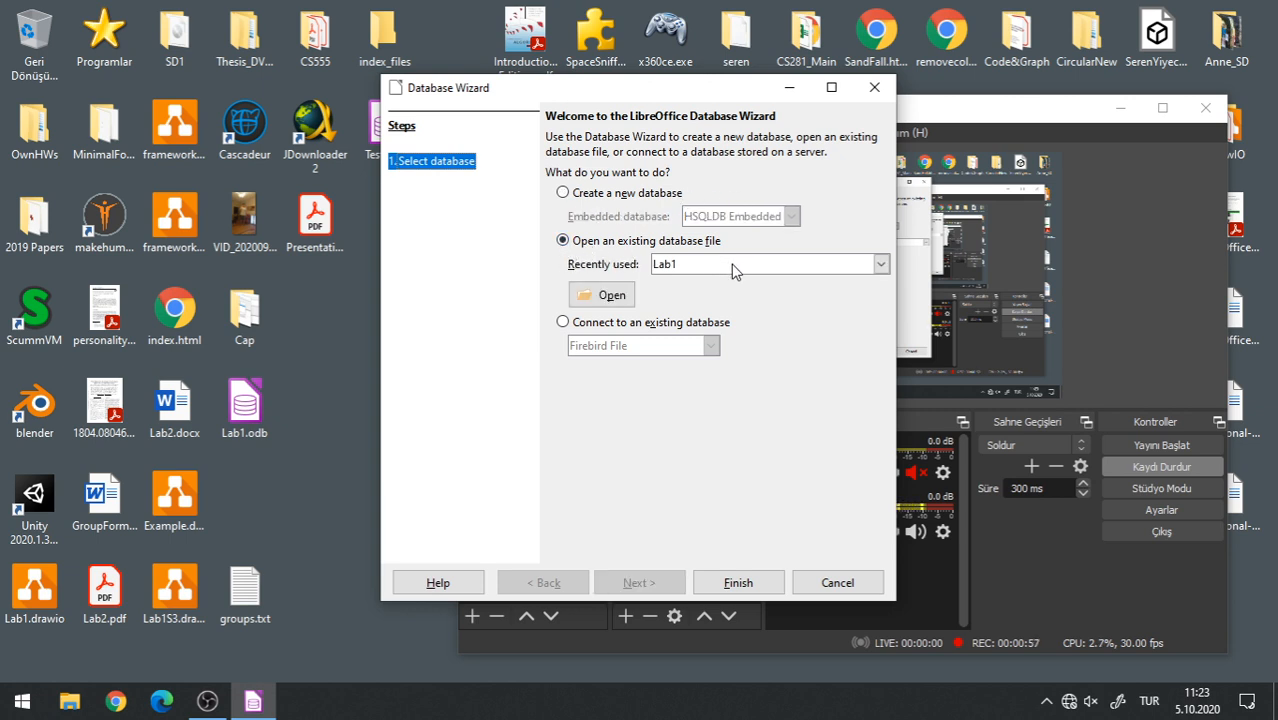
click(247, 415)
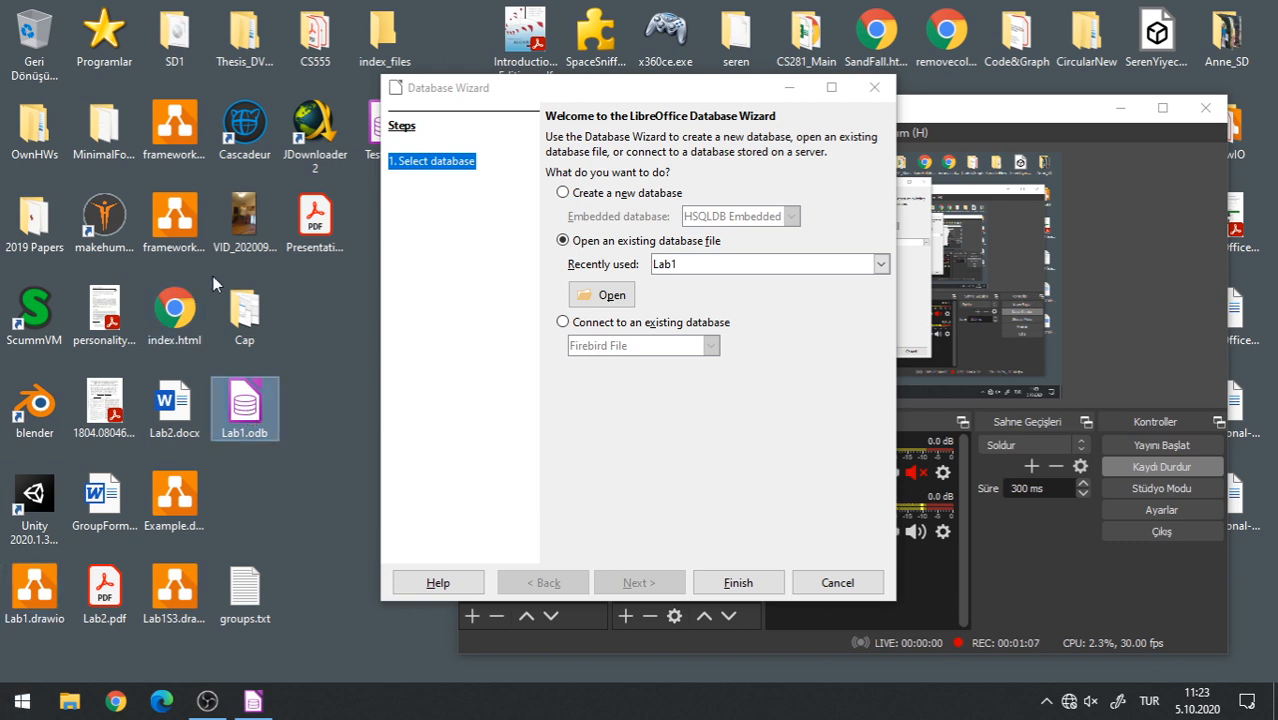
click(712, 264)
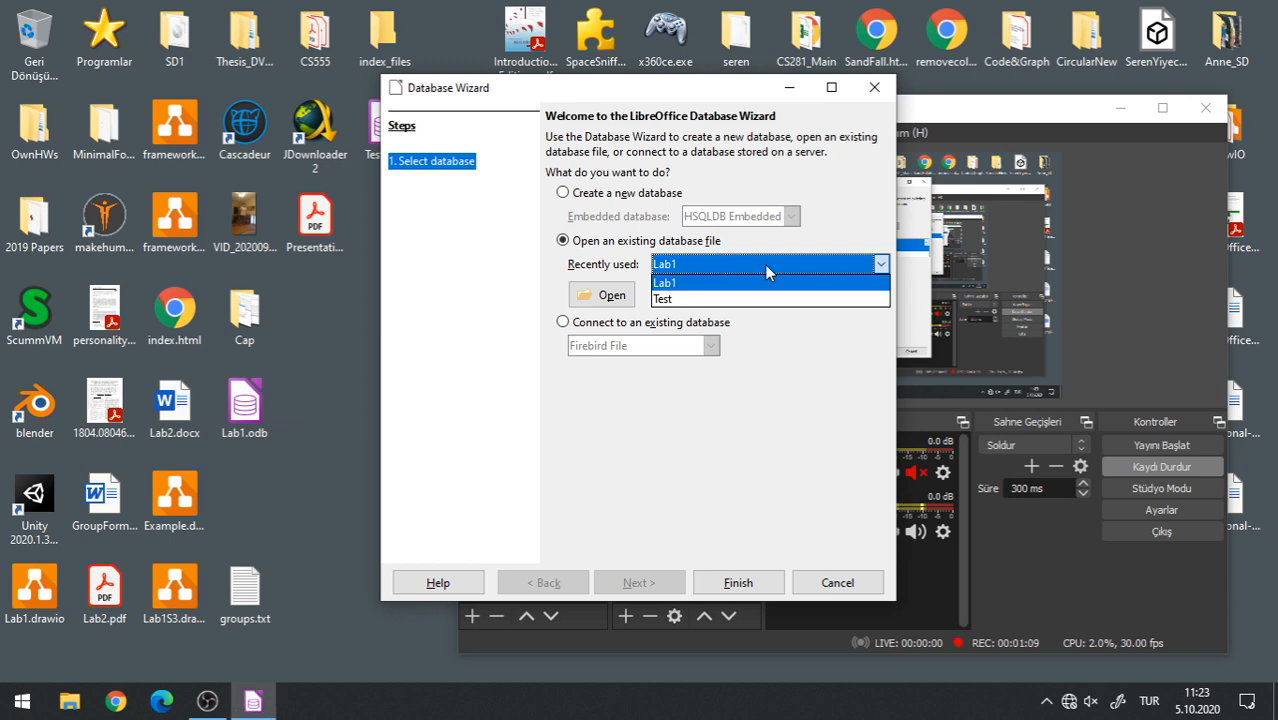
click(563, 195)
click(564, 194)
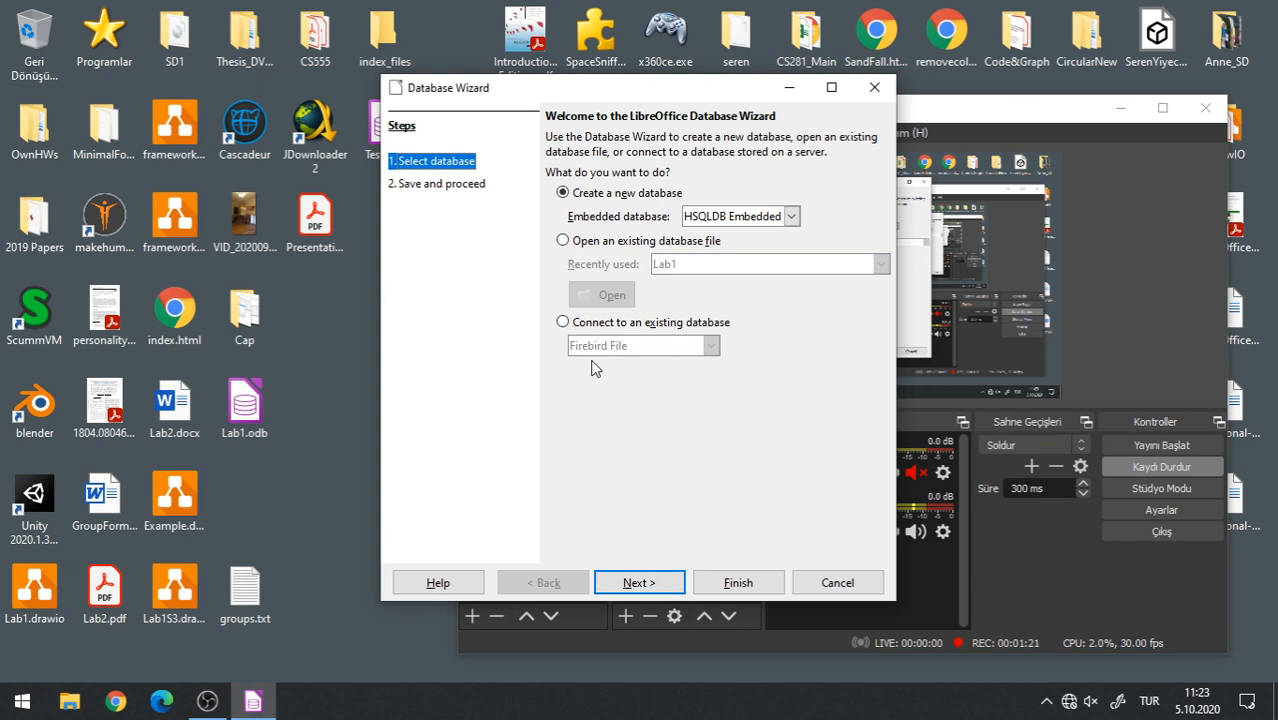
Create a new HSQLDB Embedded database, registered and opened for editing, and save it on the desktop (Masaüstü) as Lab2 in ODF Database format.
click(641, 585)
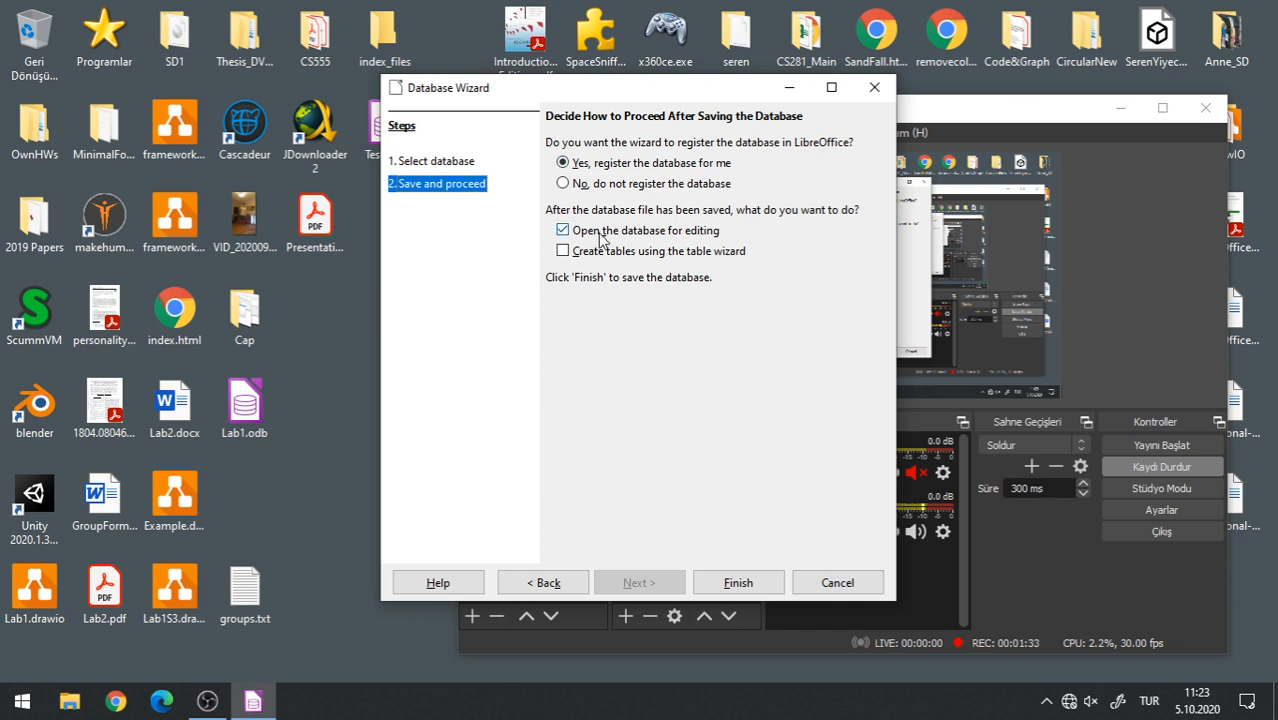
click(738, 582)
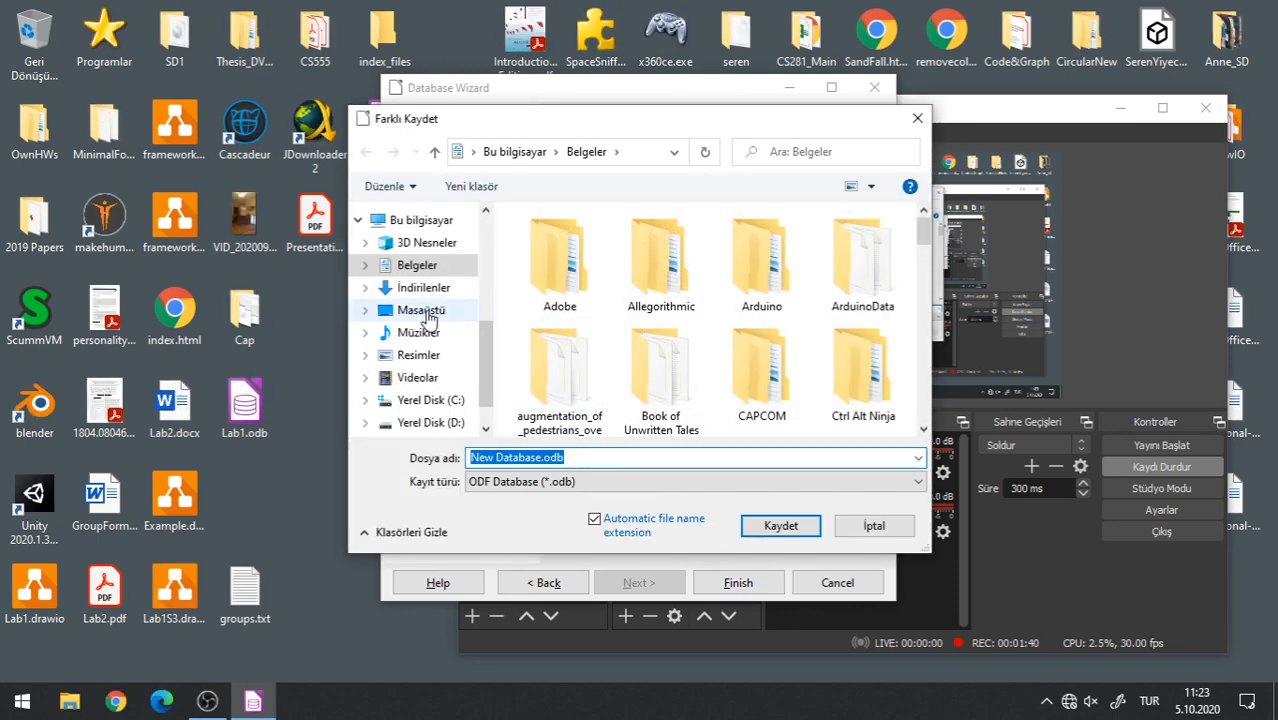
click(412, 310)
click(650, 457)
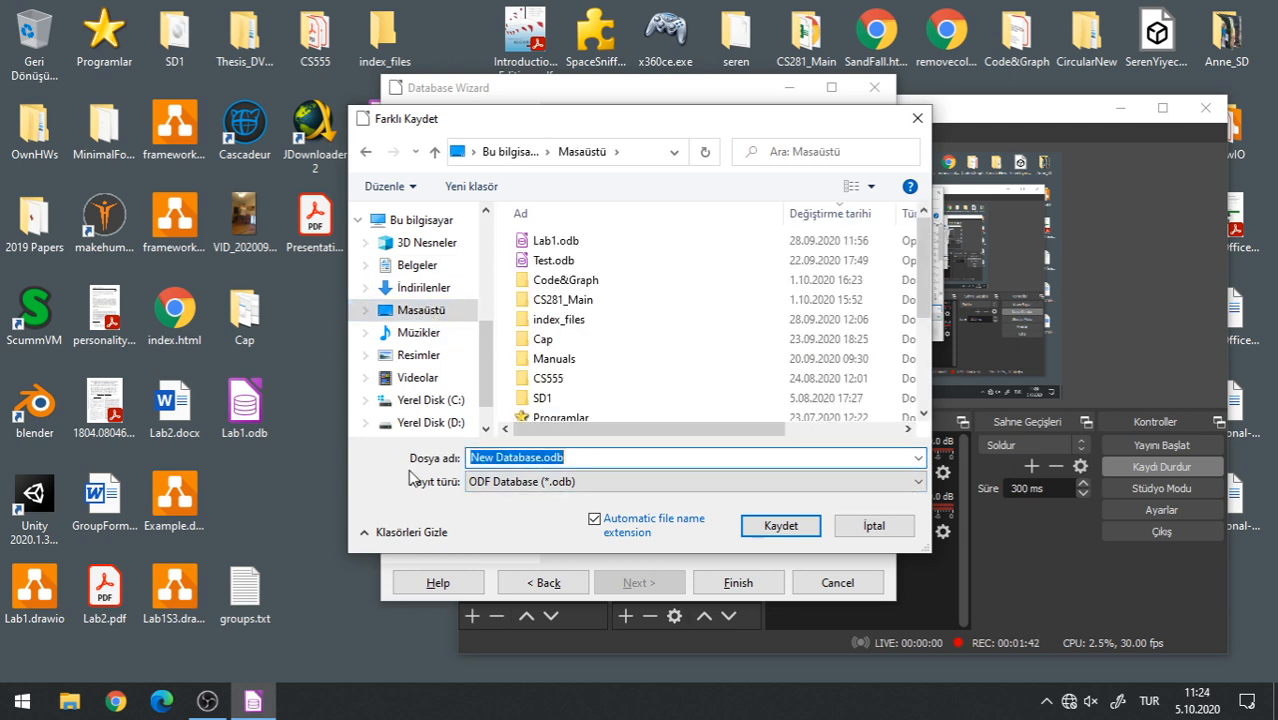
text(Lab2)
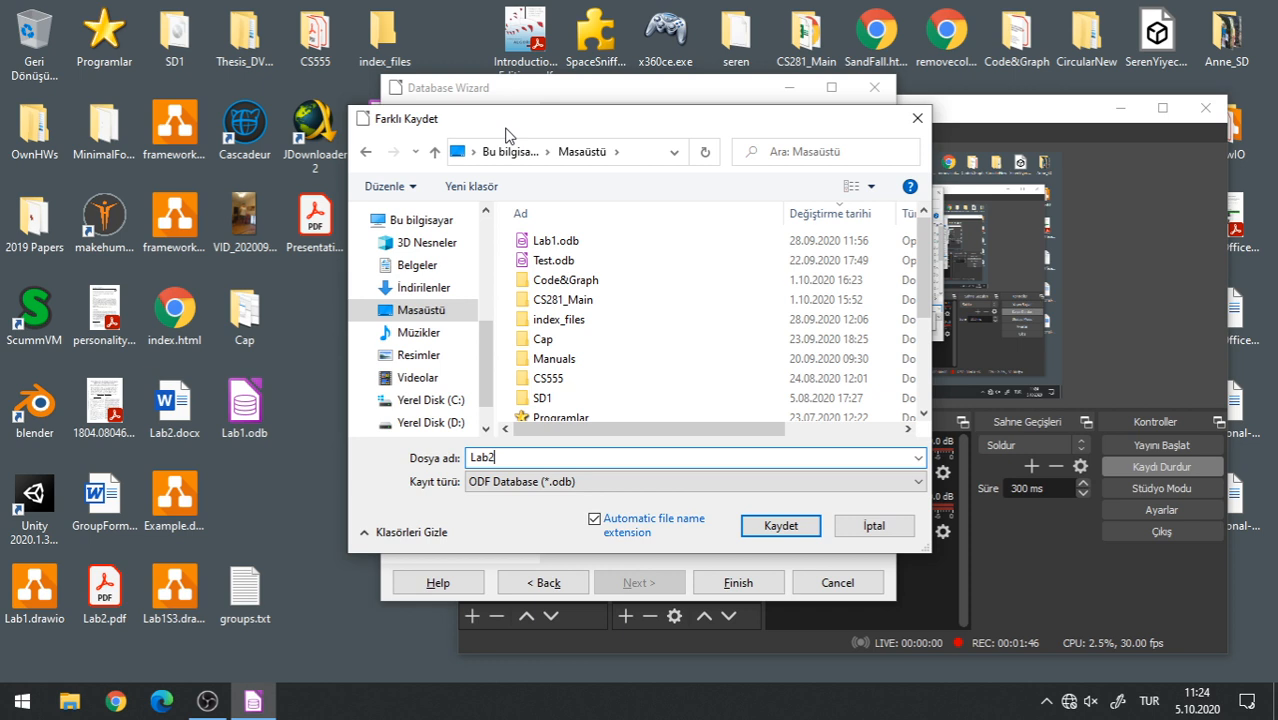
drag(500, 128, 451, 138)
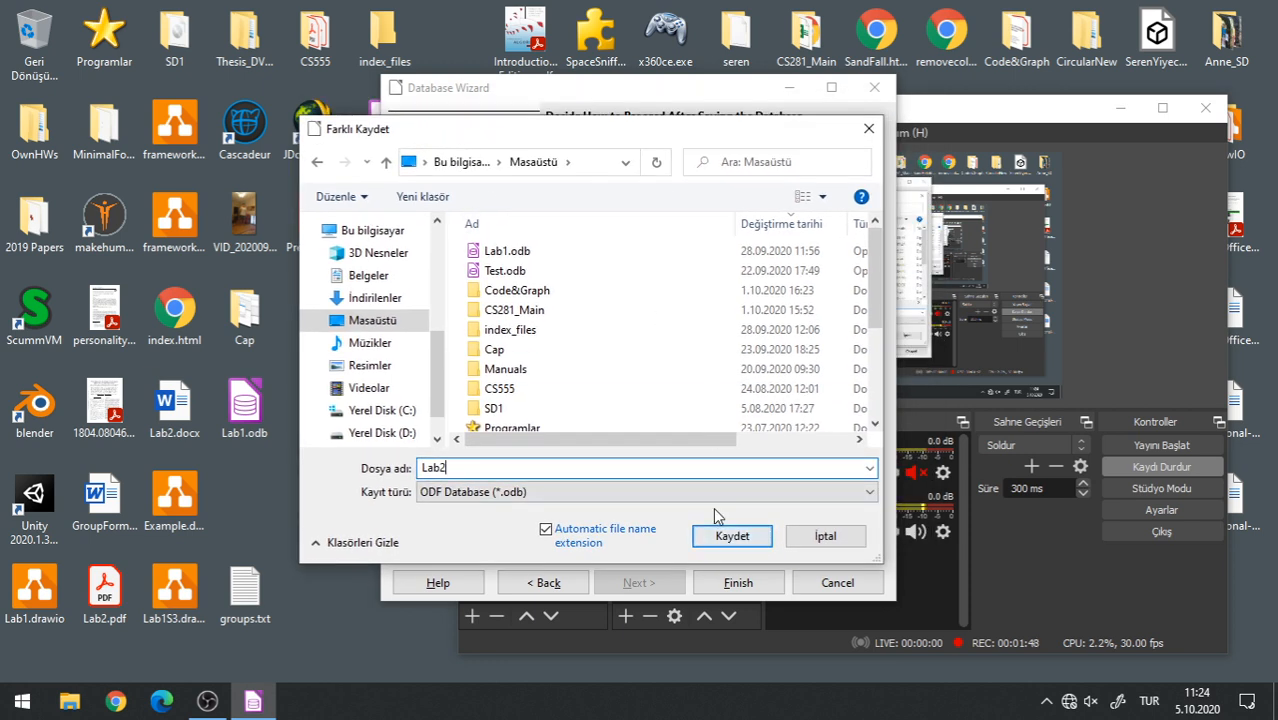
click(714, 493)
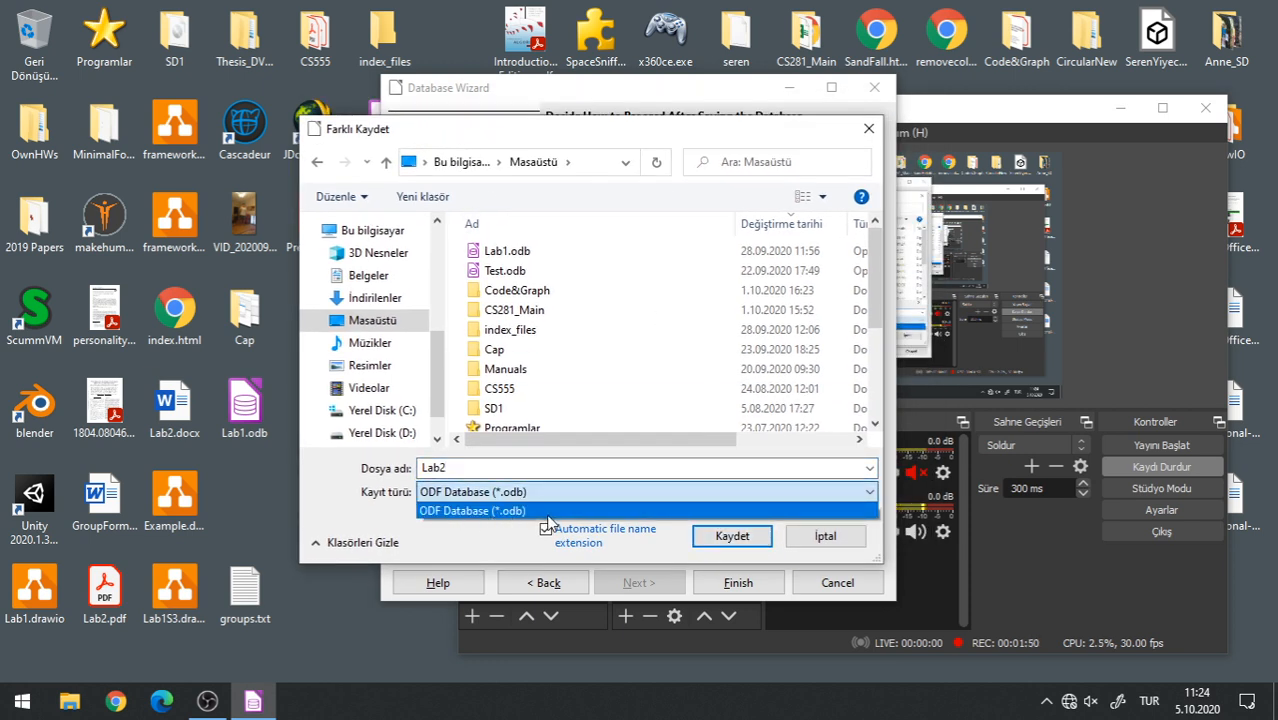
click(506, 470)
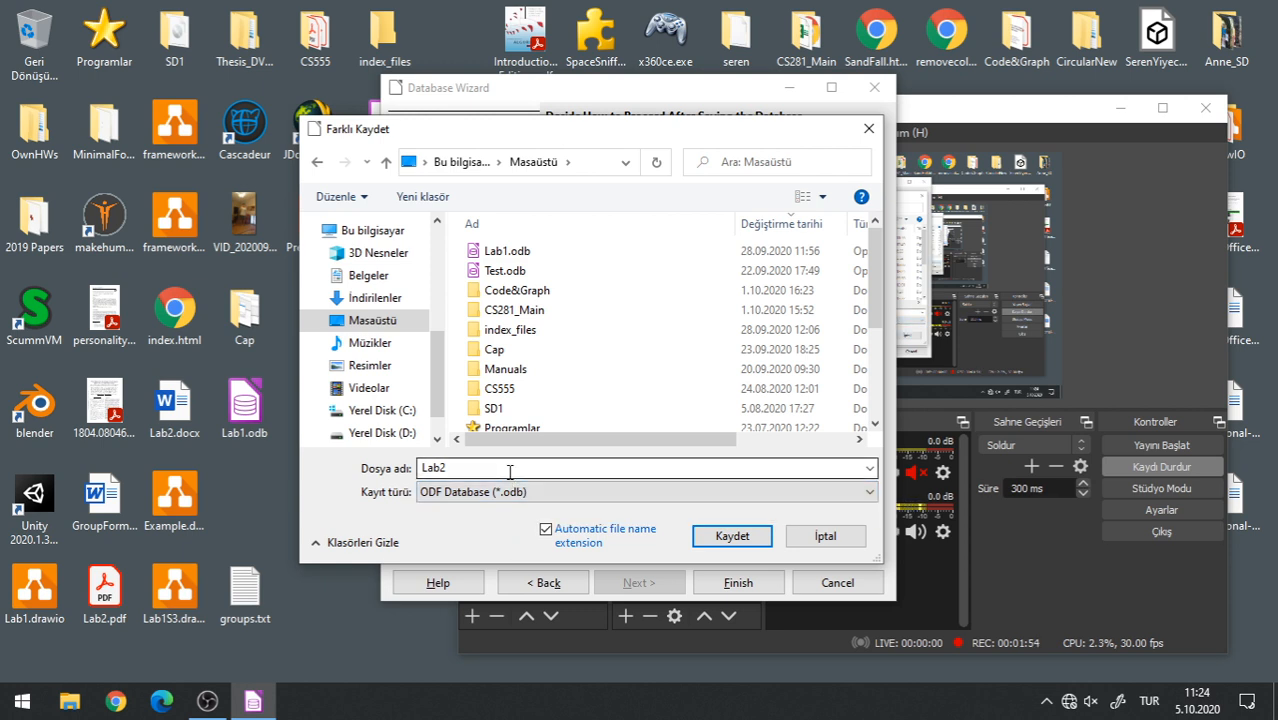
drag(543, 137, 570, 142)
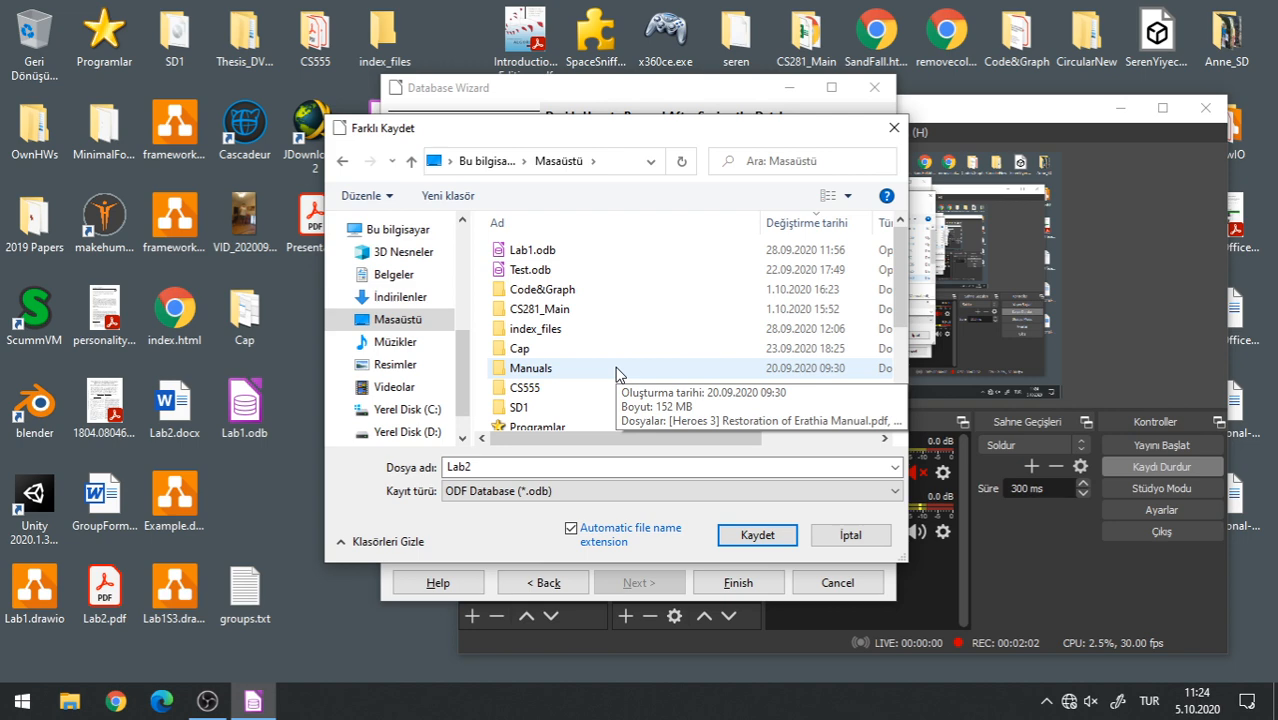
click(754, 535)
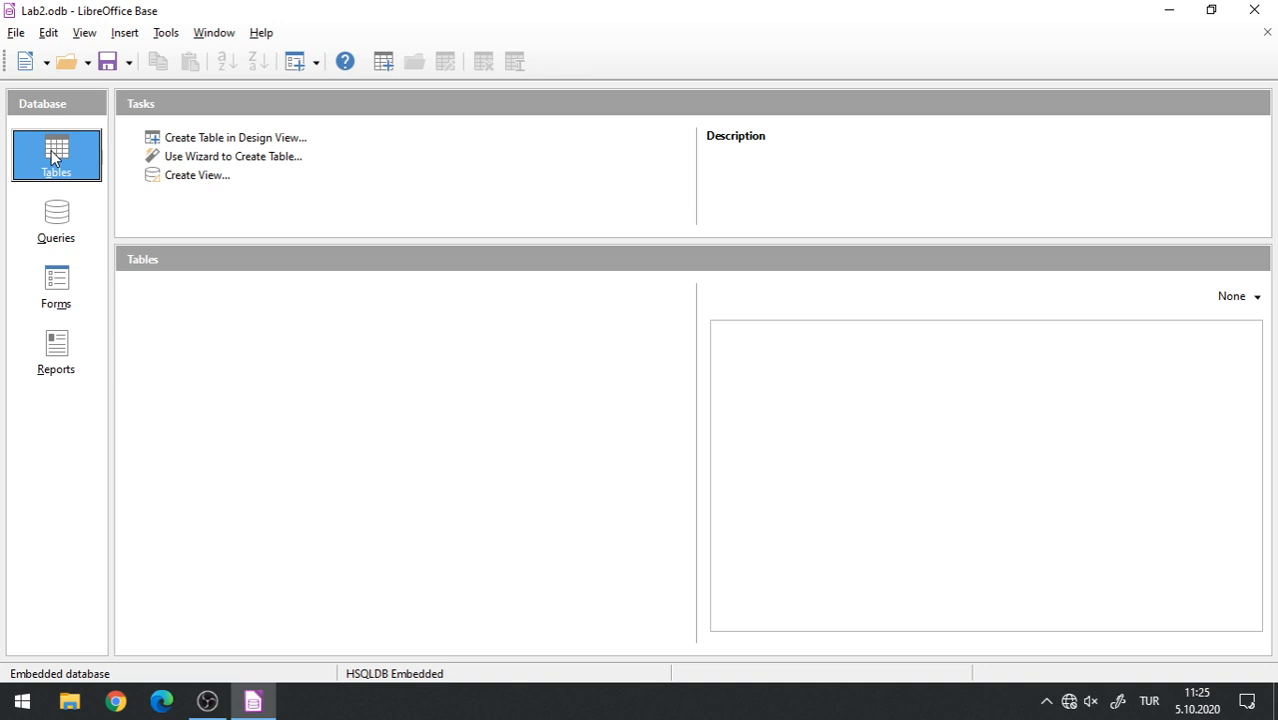
Look through the creation tasks offered for queries, forms and reports in the new database.
click(62, 220)
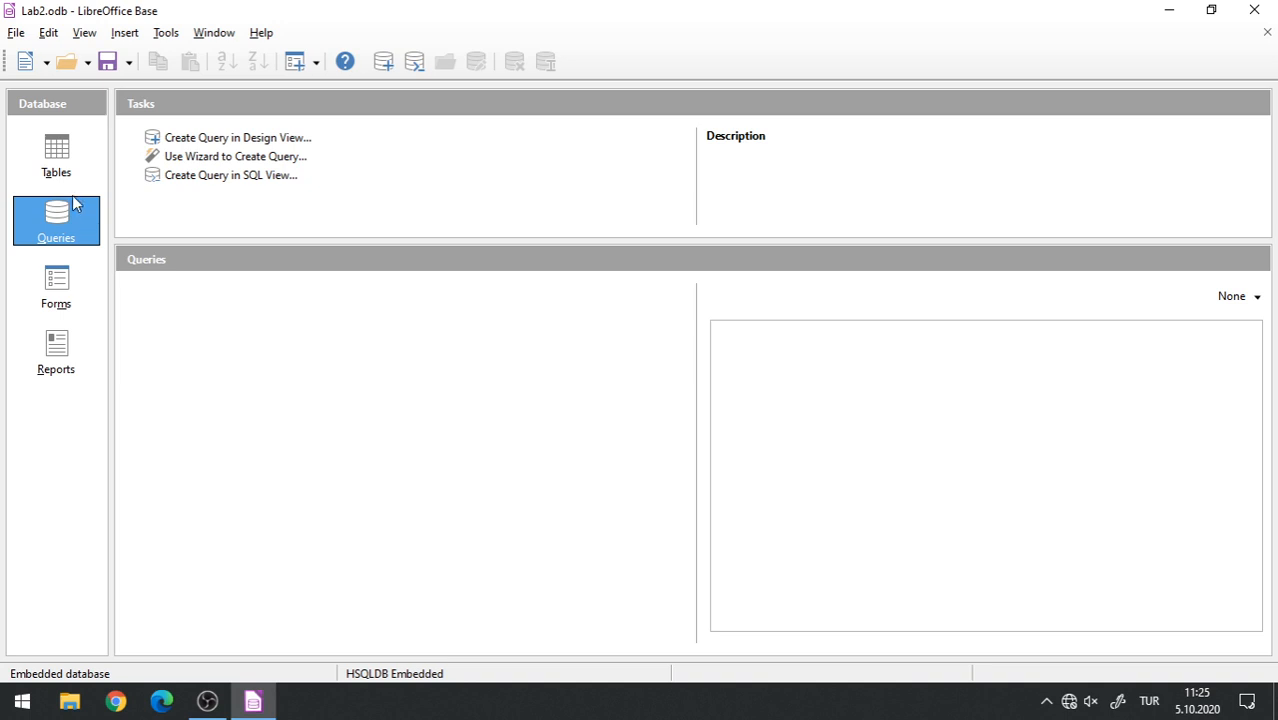
click(58, 287)
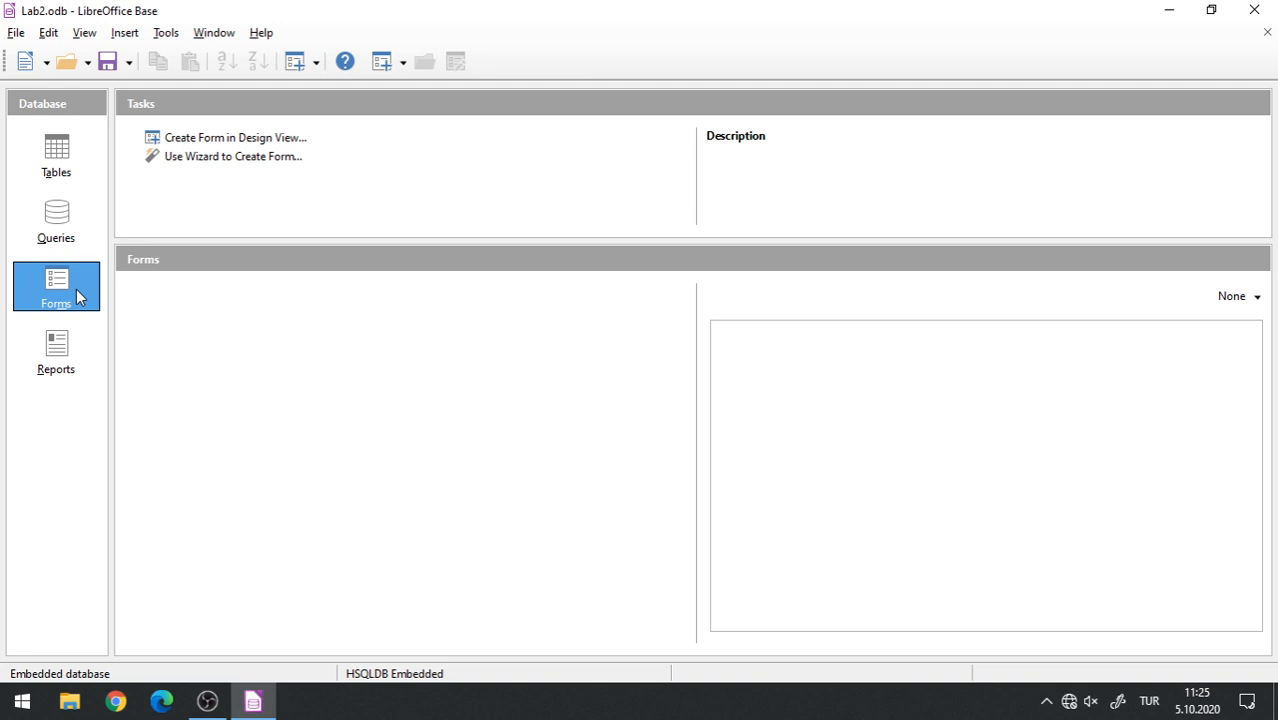
click(60, 357)
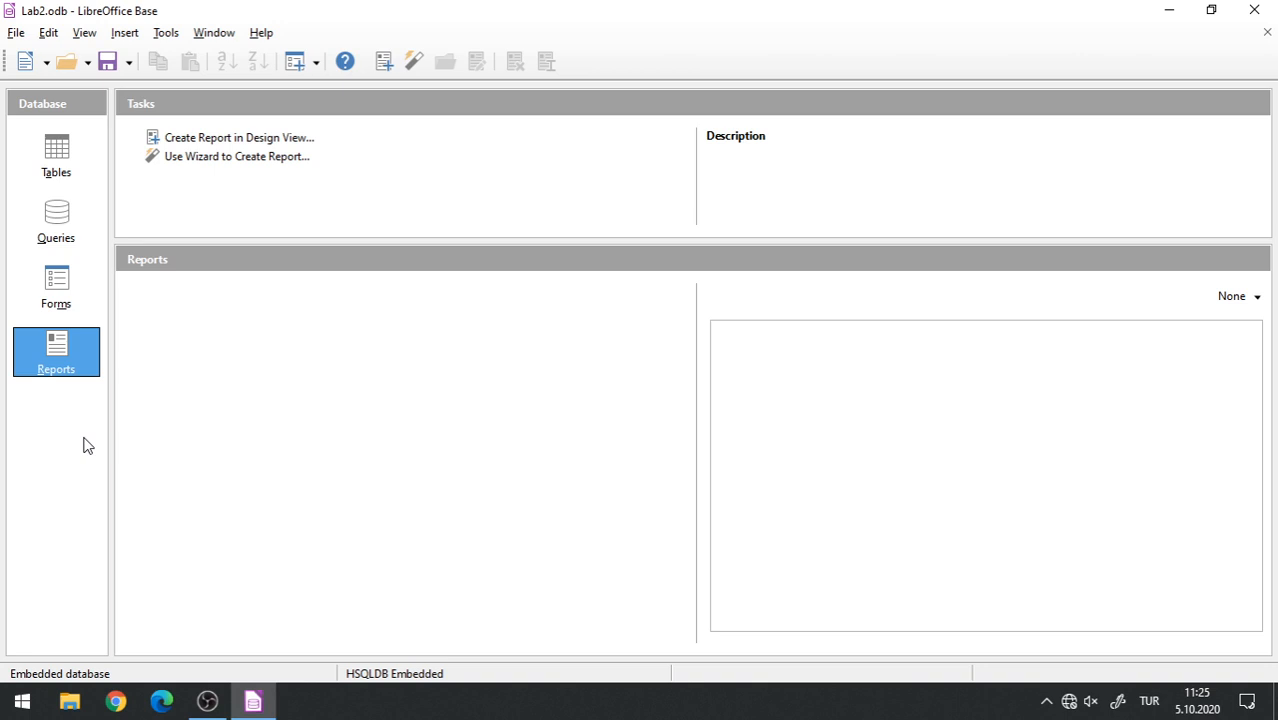
Start a new table in Design View and name its first field UID.
click(50, 172)
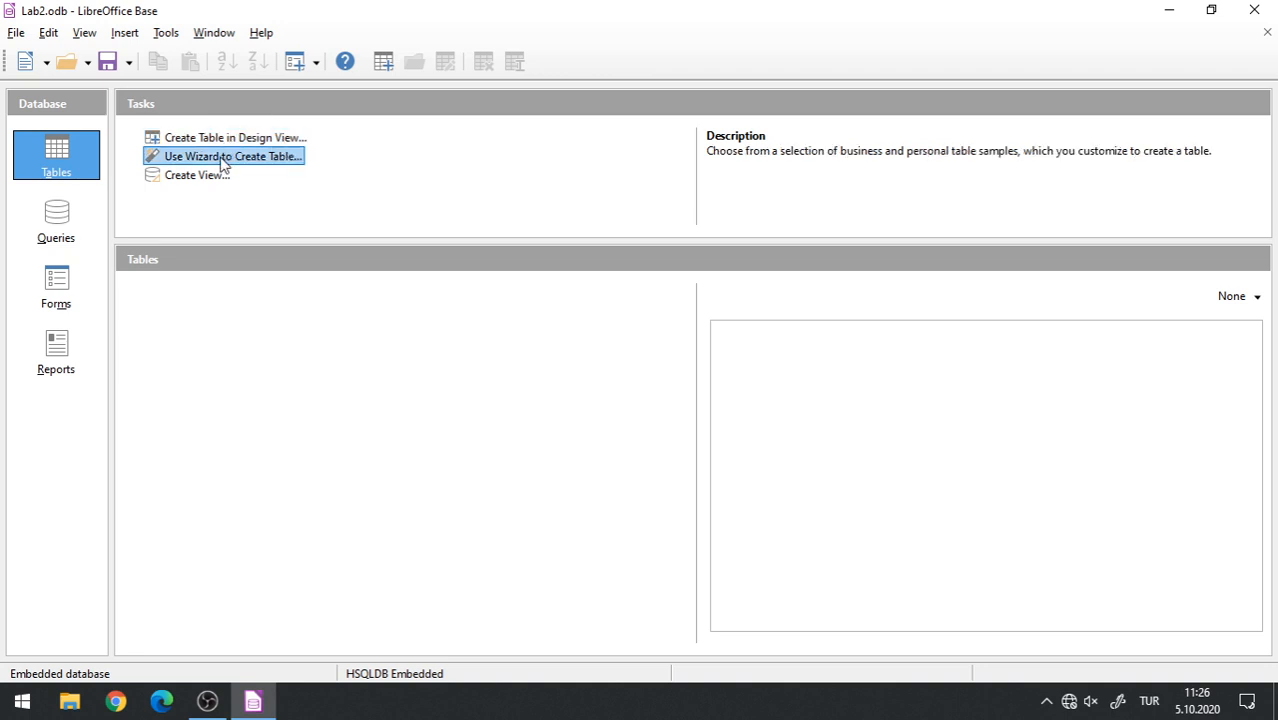
click(269, 140)
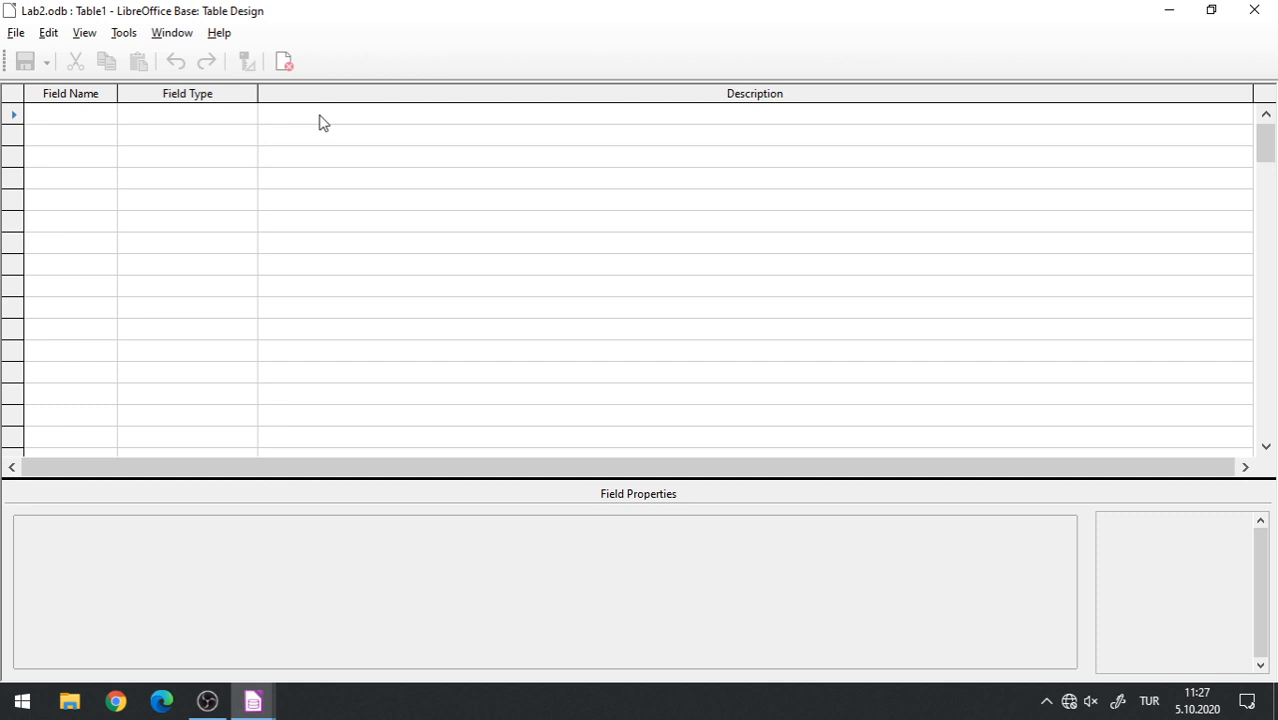
click(70, 119)
text(UID)
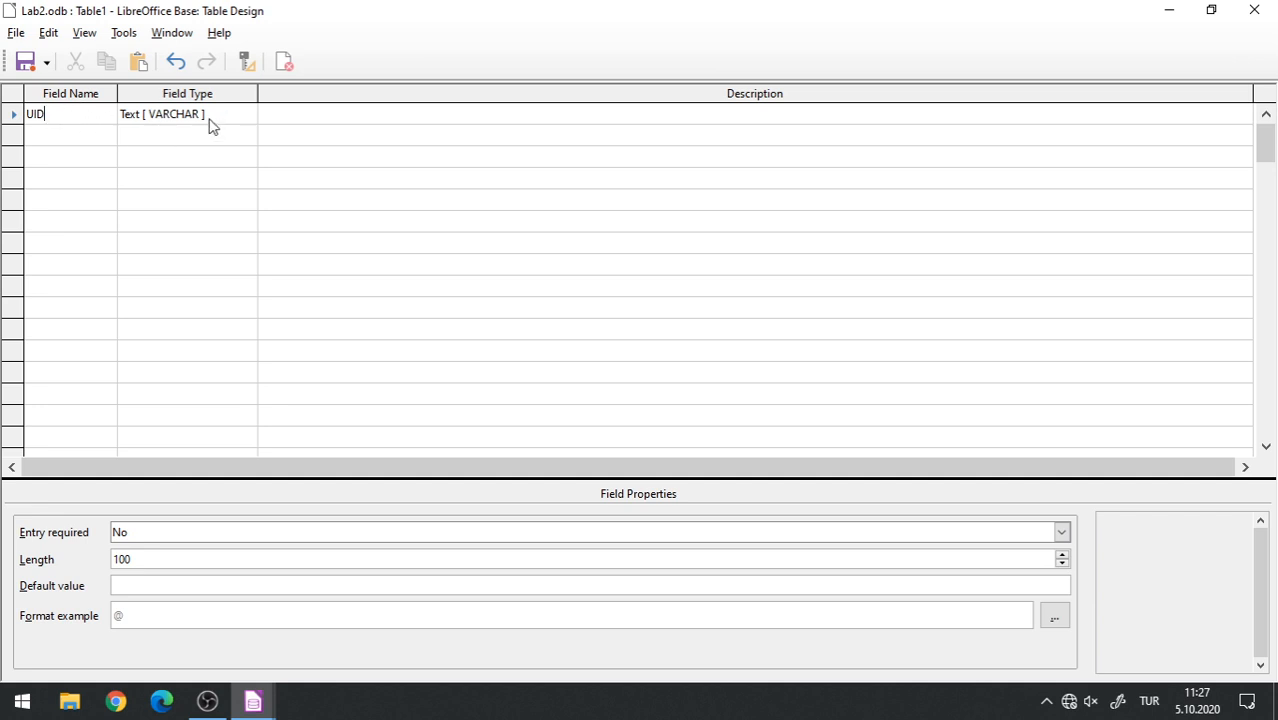
Review the available field types for UID and set its type to Text [ VARCHAR_IGNORECASE ].
click(250, 117)
click(248, 116)
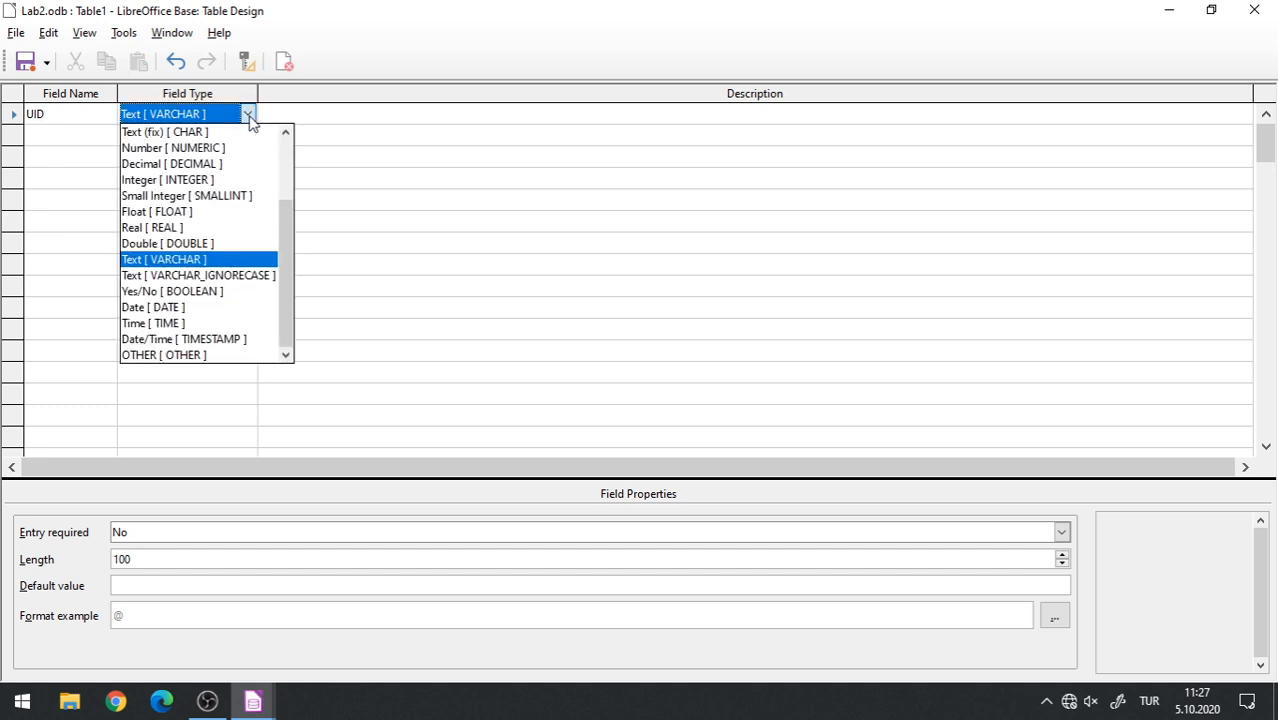
scroll(245, 197, up, 2)
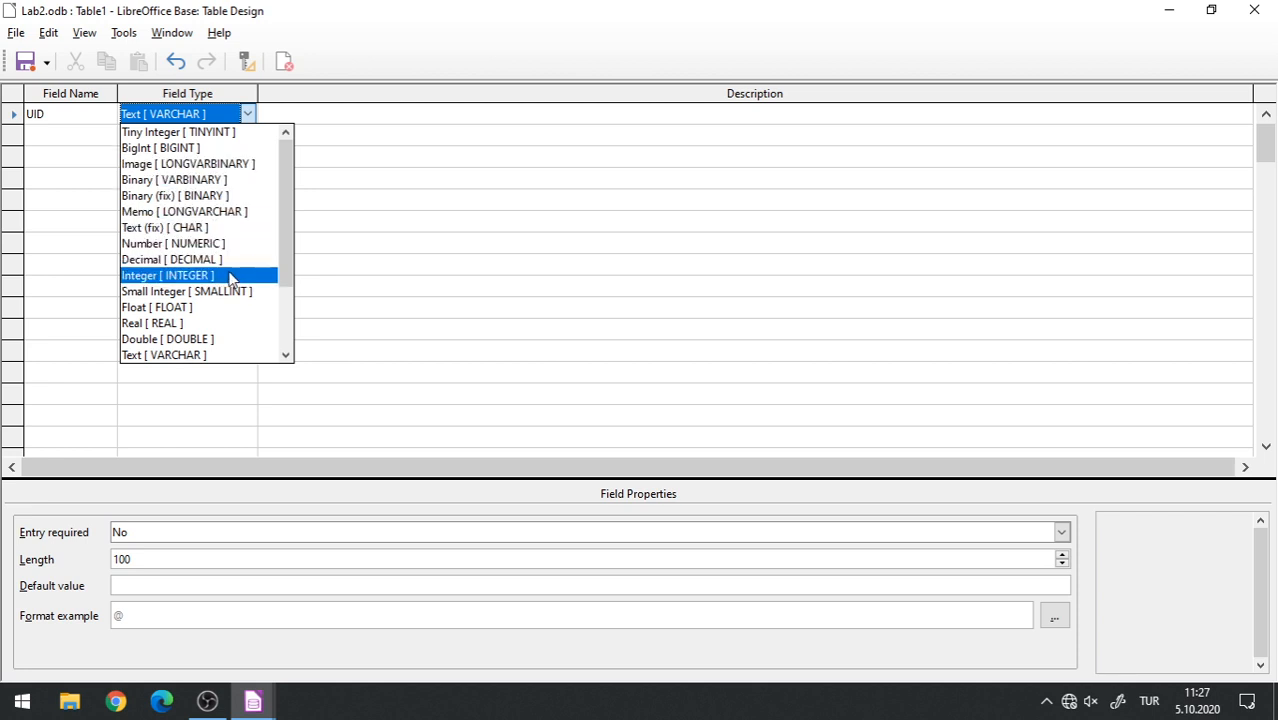
drag(284, 216, 283, 291)
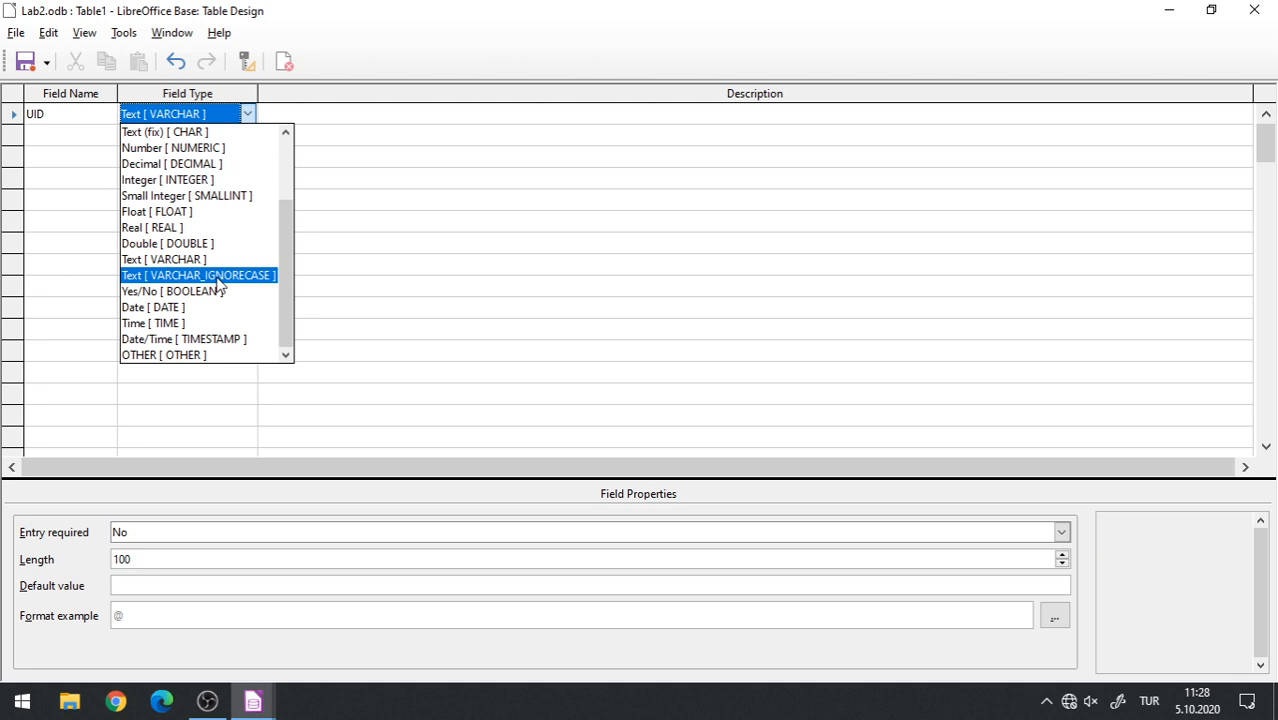
click(236, 279)
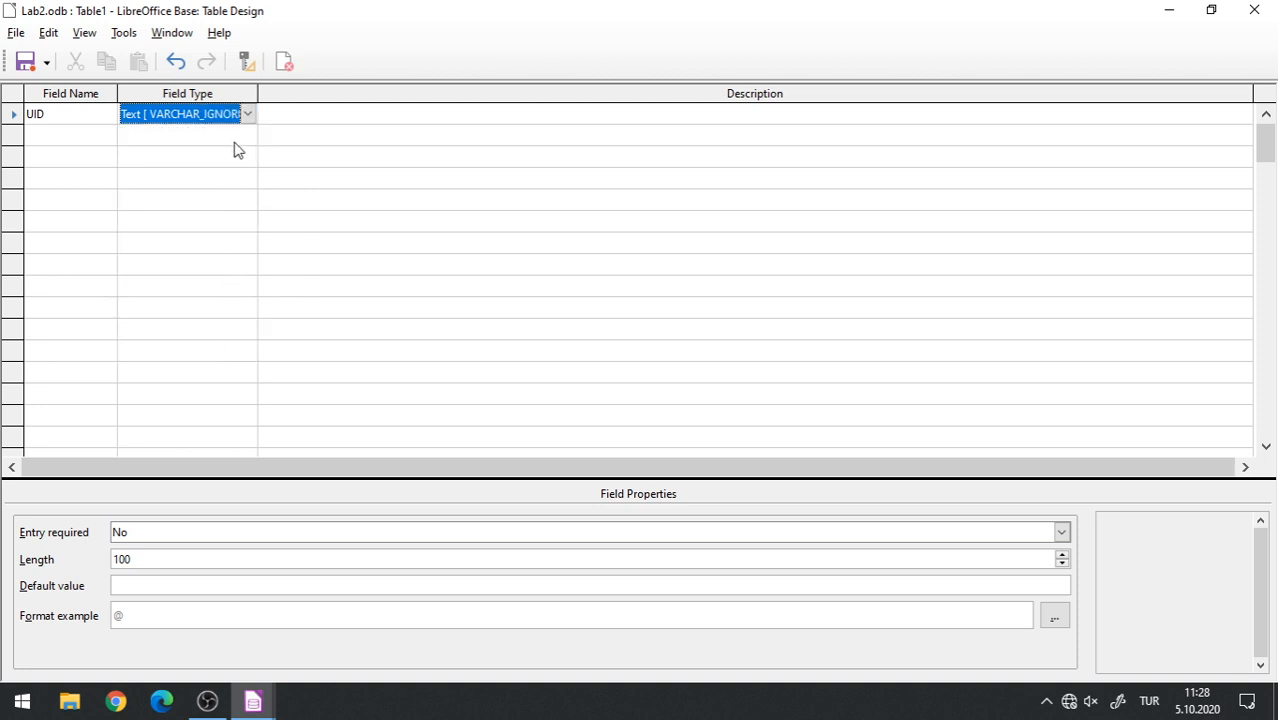
Set the UID field's type to Number [ NUMERIC ].
click(248, 114)
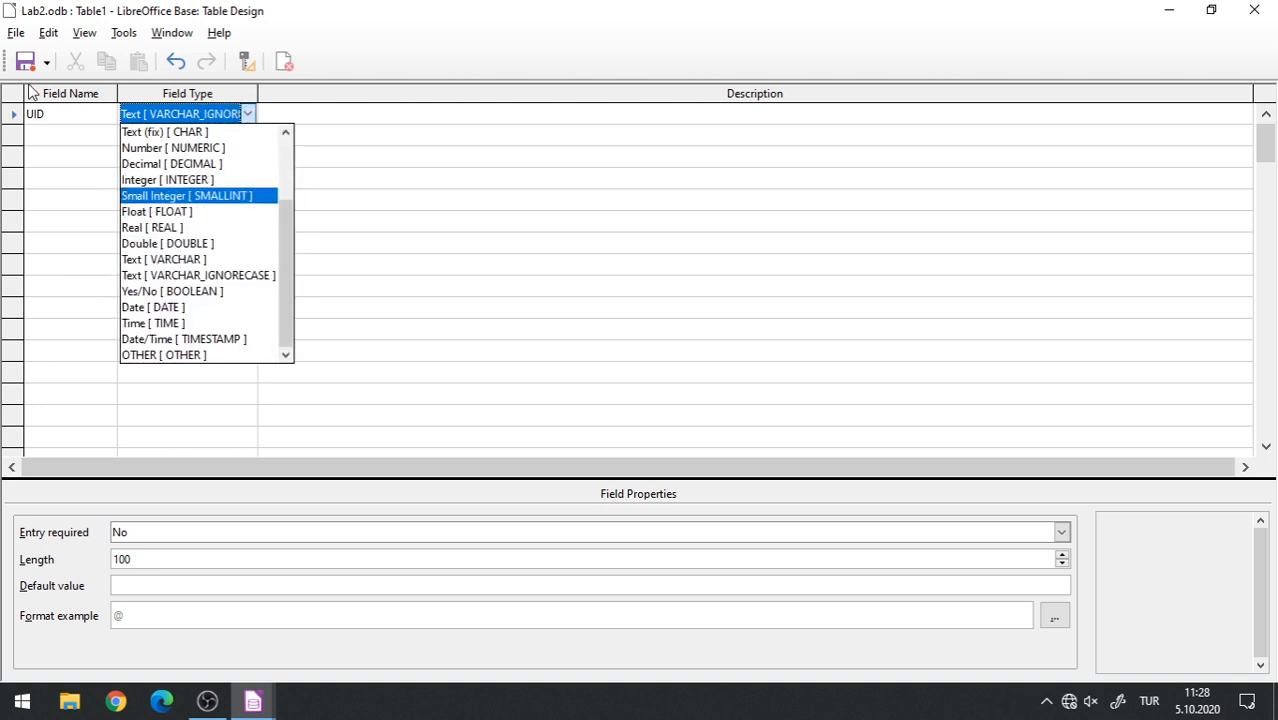
scroll(175, 300, up, 2)
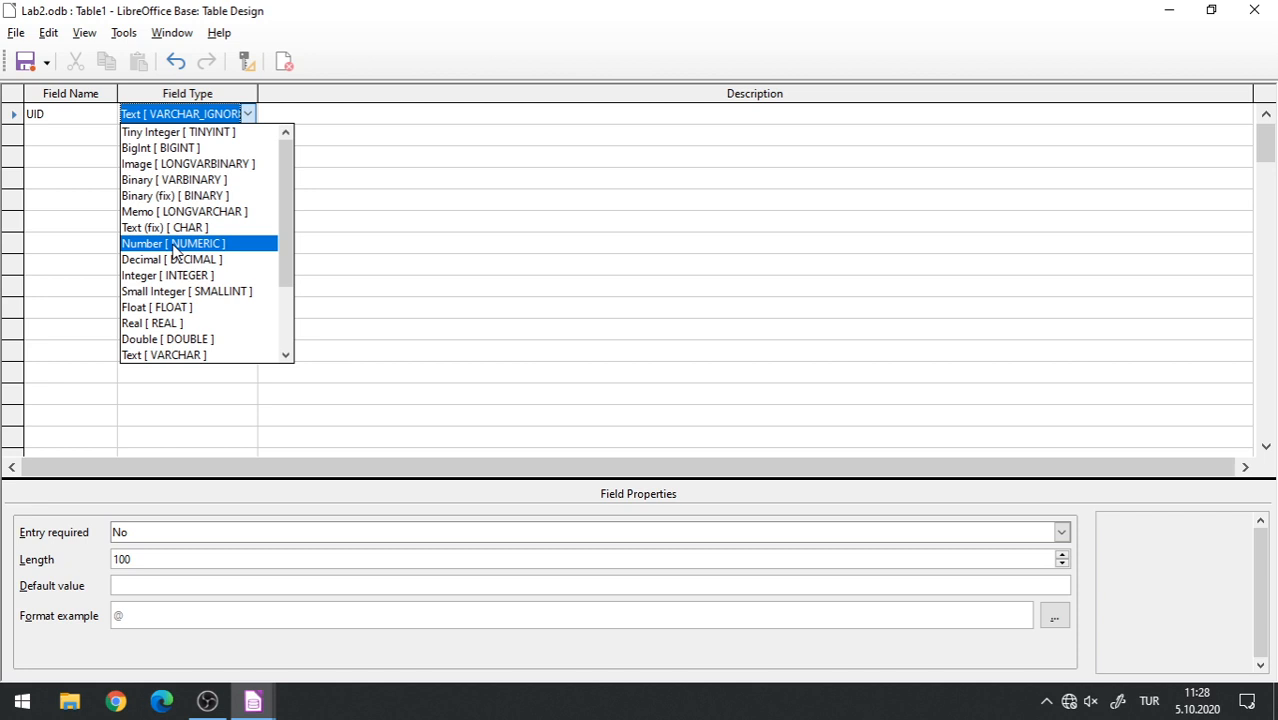
click(173, 247)
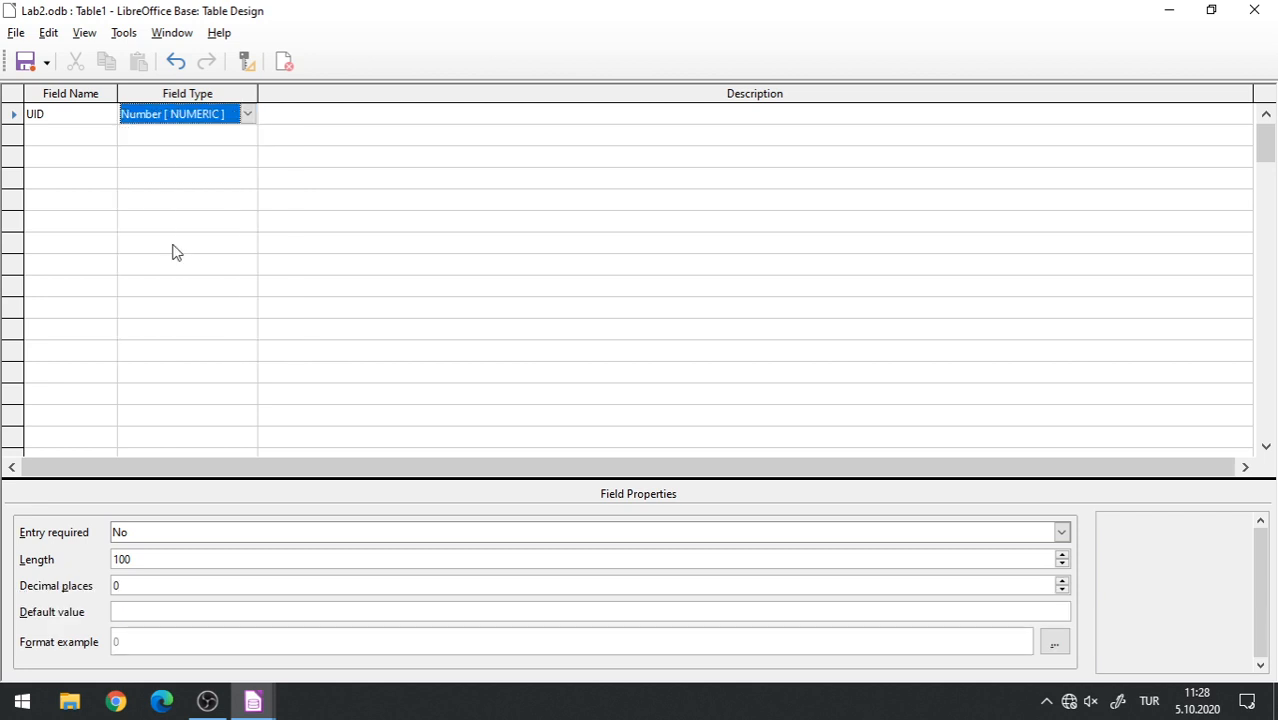
Add a second field named UName with the type Text [ VARCHAR_IGNORECASE ].
click(90, 146)
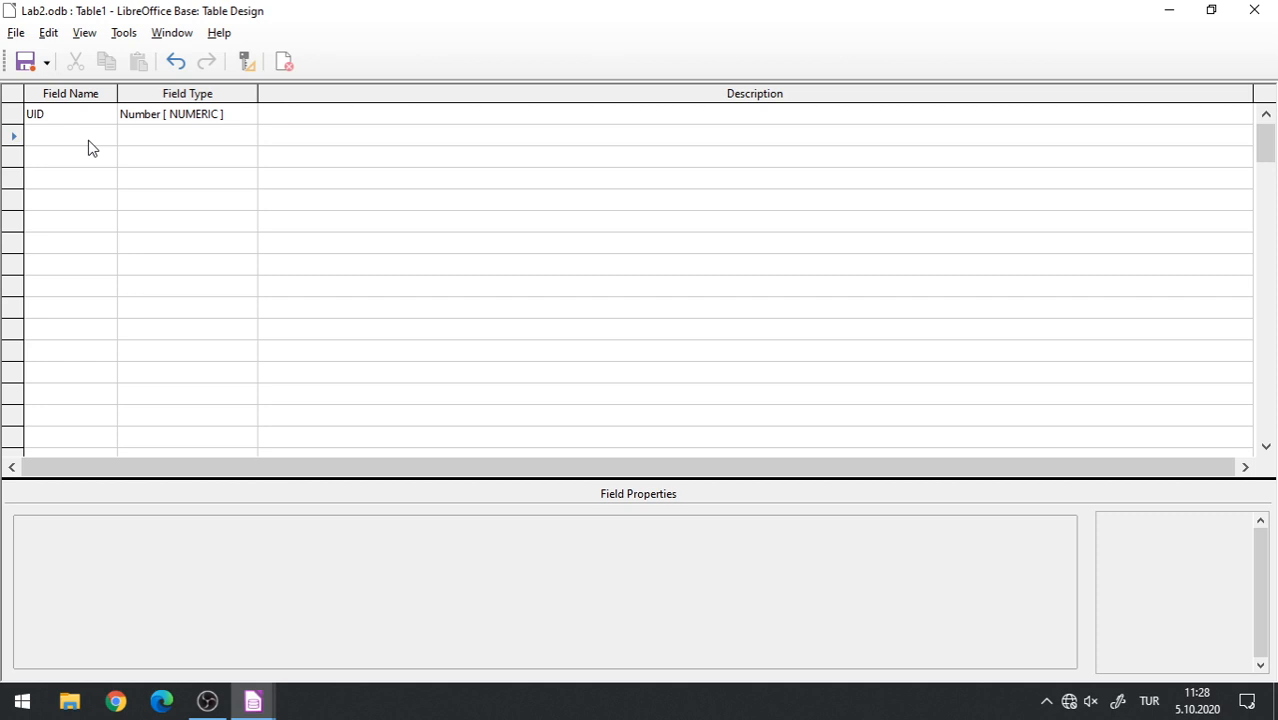
click(72, 133)
text(UName)
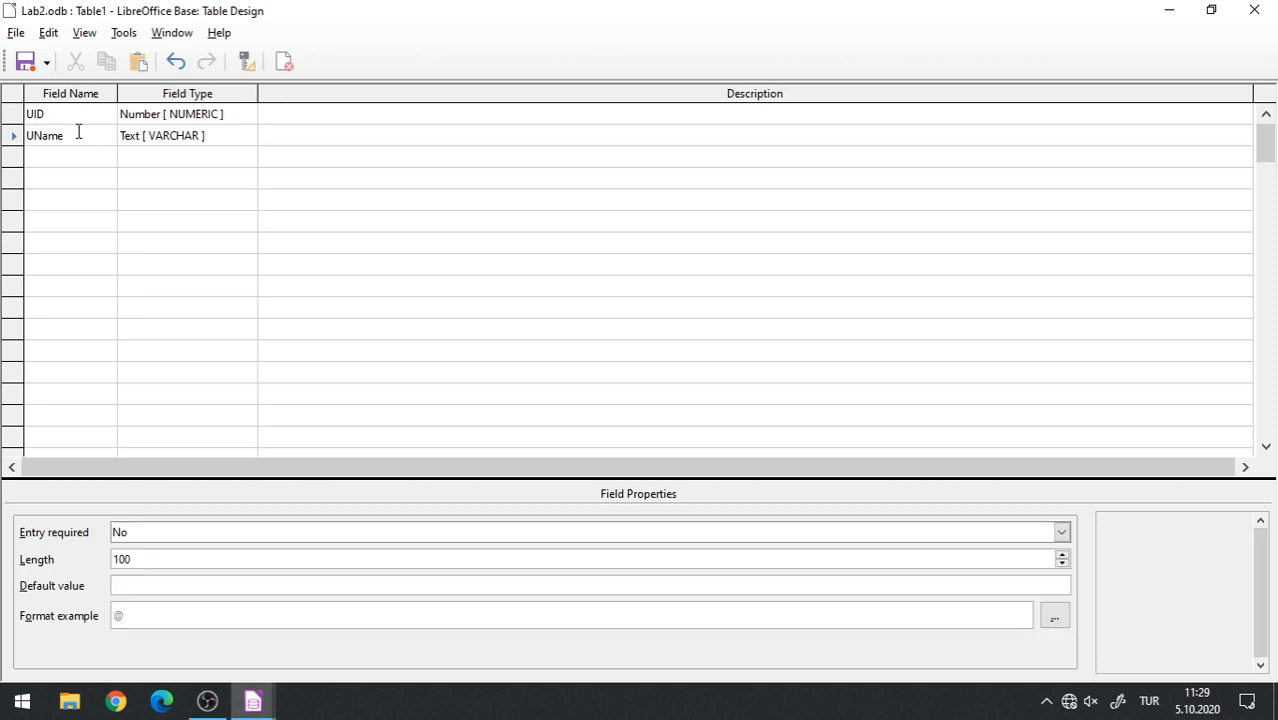
click(242, 140)
click(247, 136)
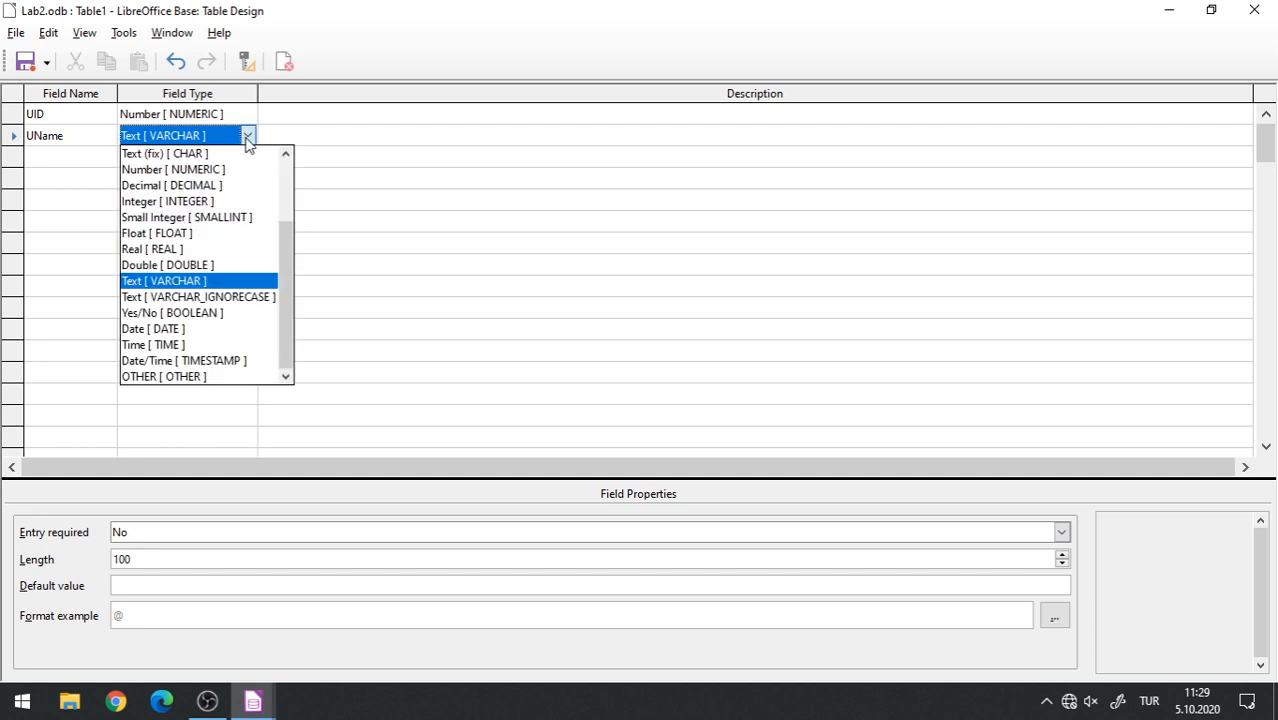
click(227, 302)
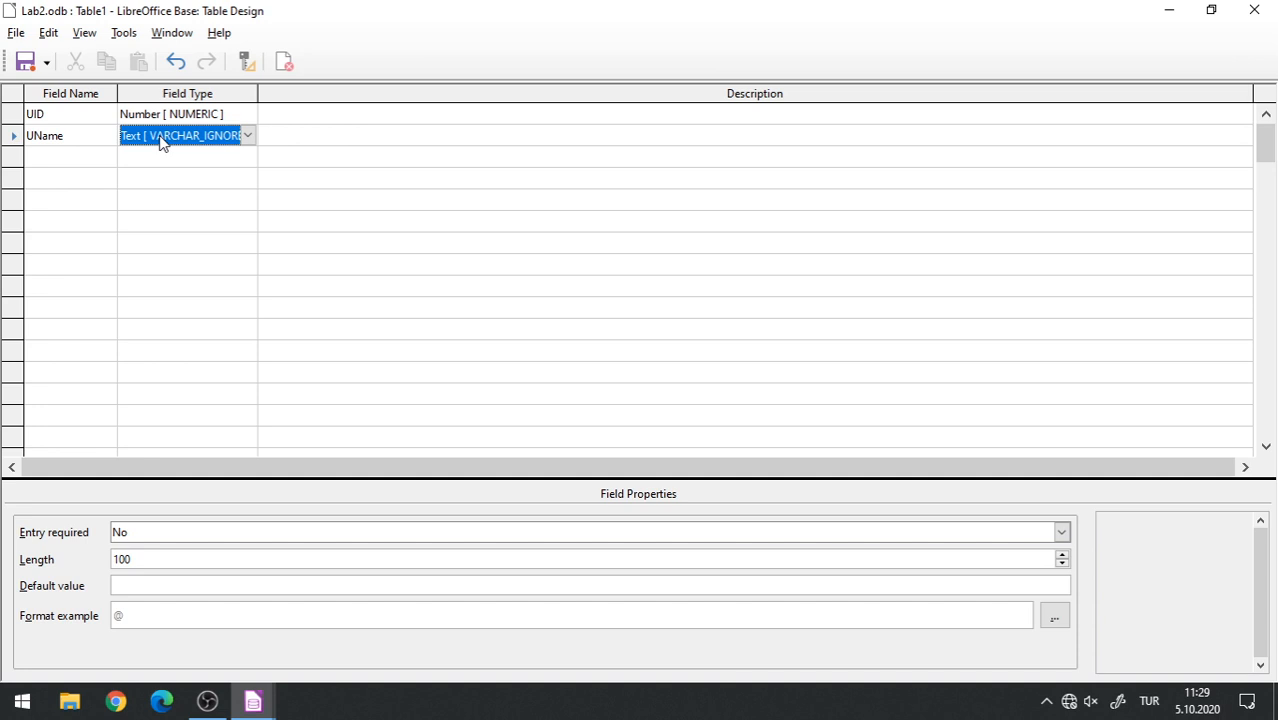
Add a third field named Credits with the type Number [ NUMERIC ].
click(94, 157)
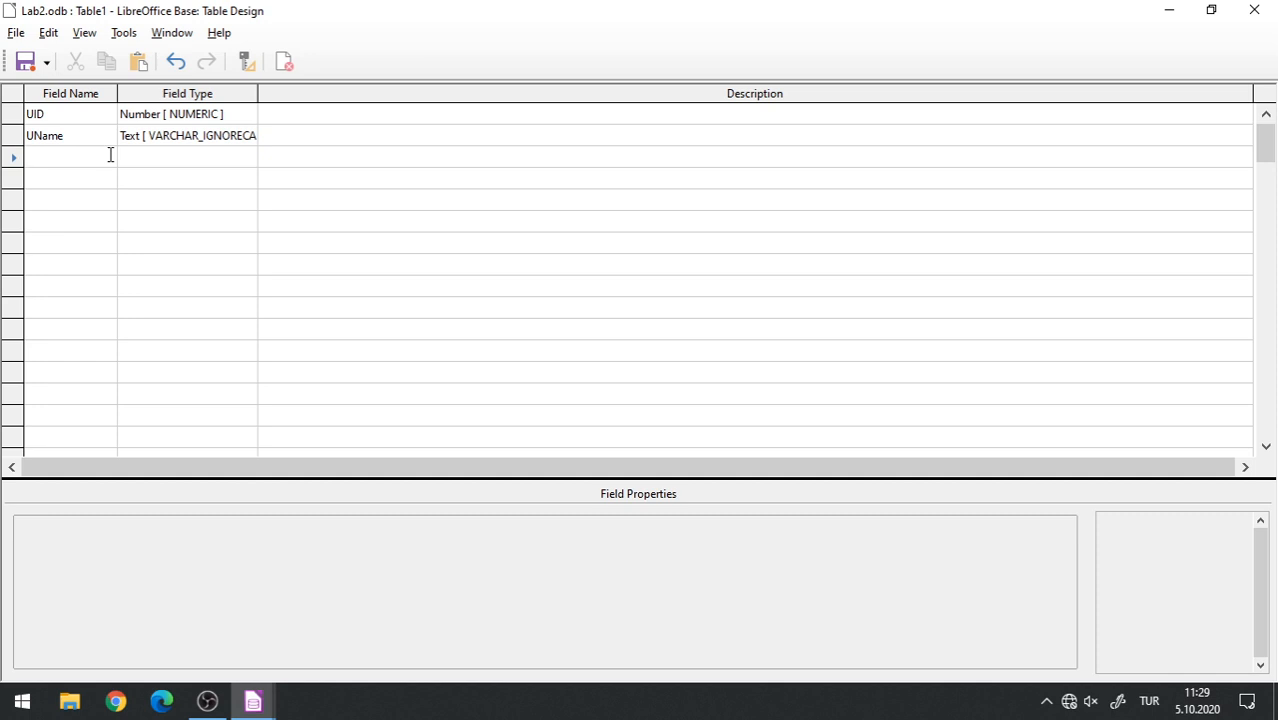
text(Credits)
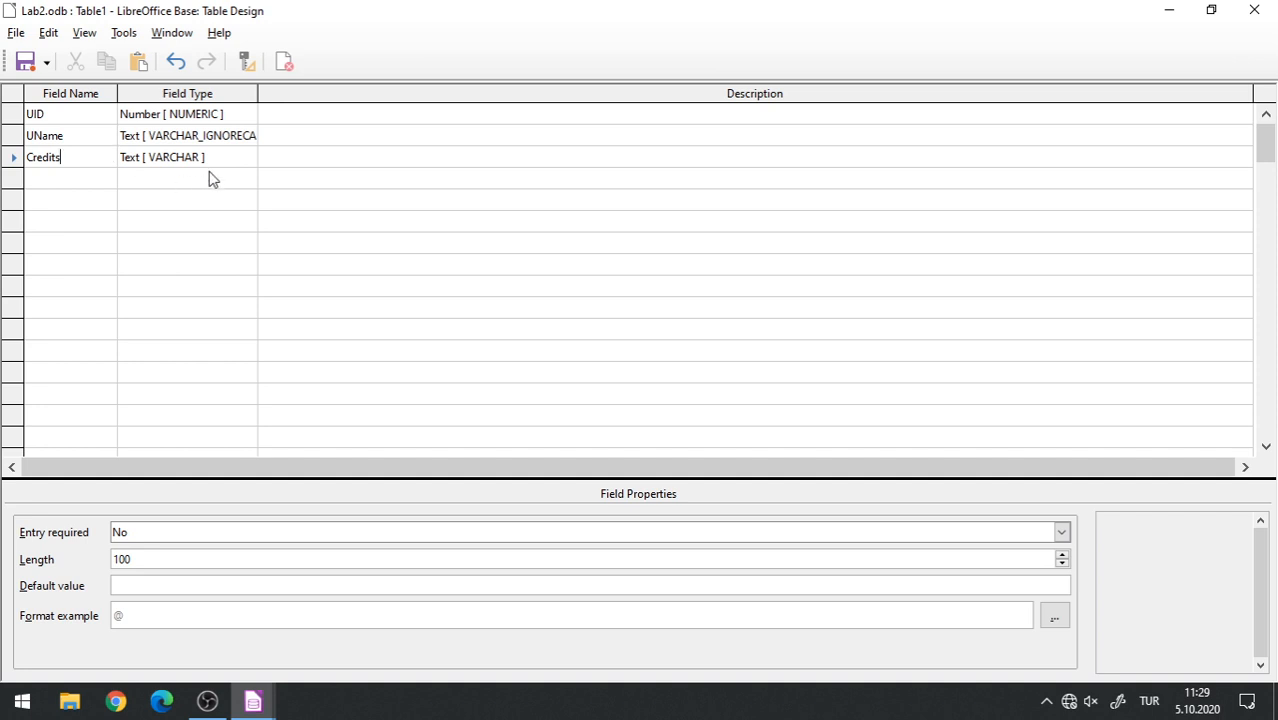
click(245, 158)
click(247, 157)
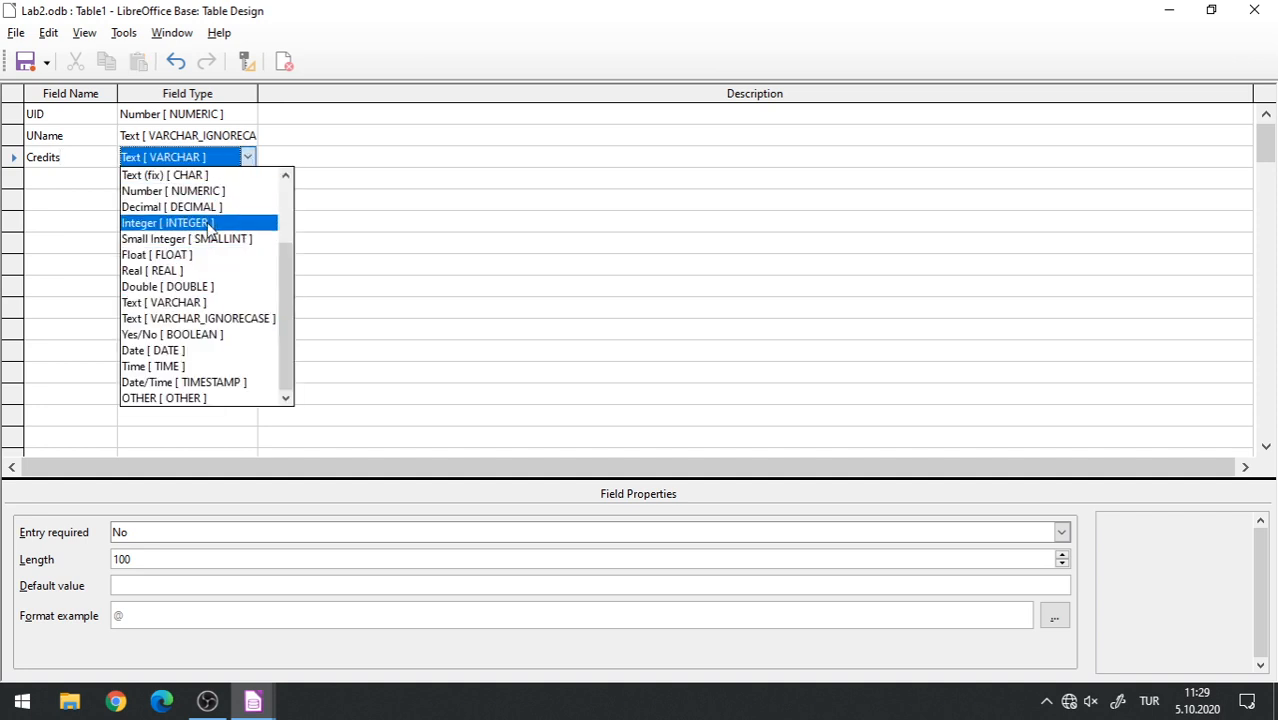
click(190, 191)
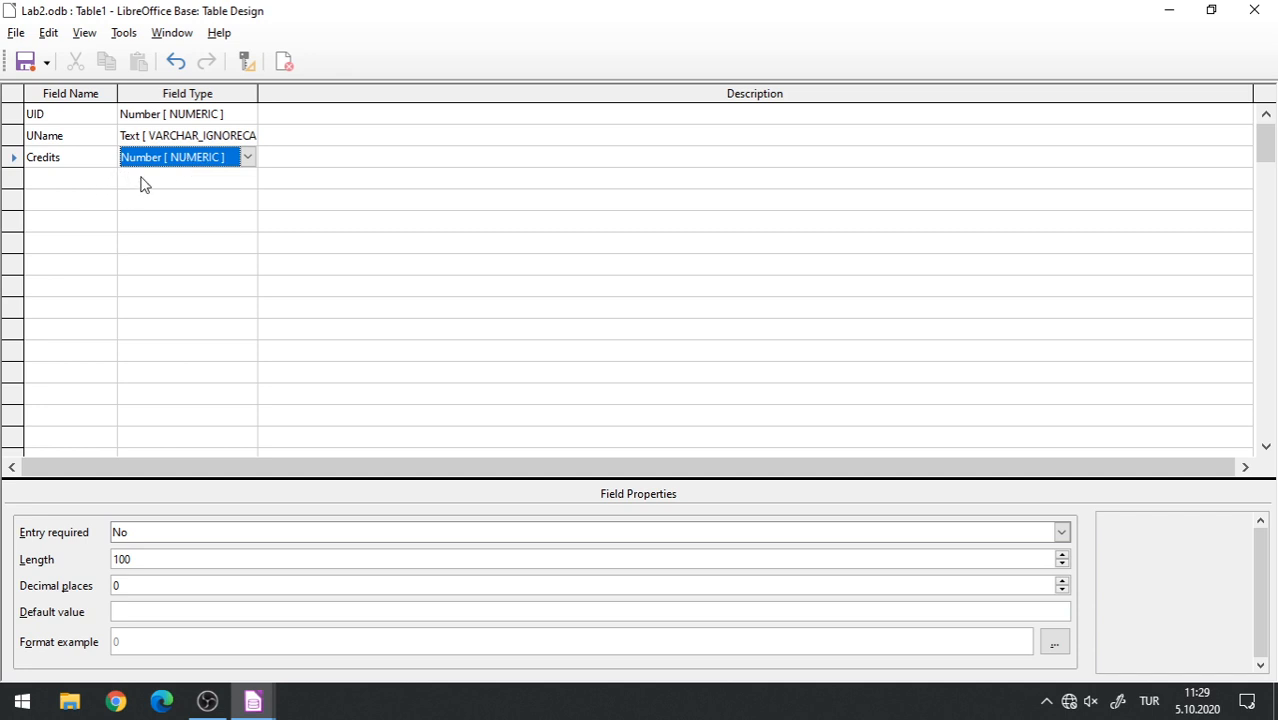
Review the full list of available field types for the Credits field, keeping its current type.
click(194, 184)
click(245, 160)
click(248, 157)
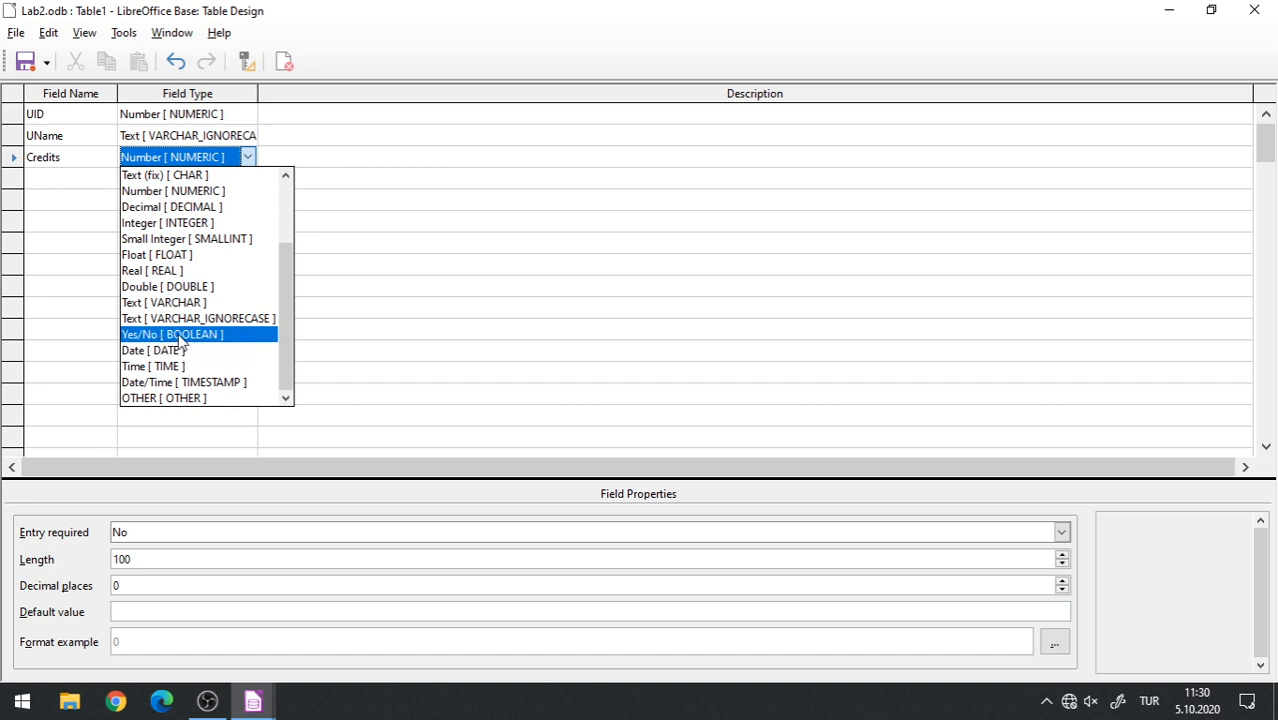
scroll(180, 341, up, 2)
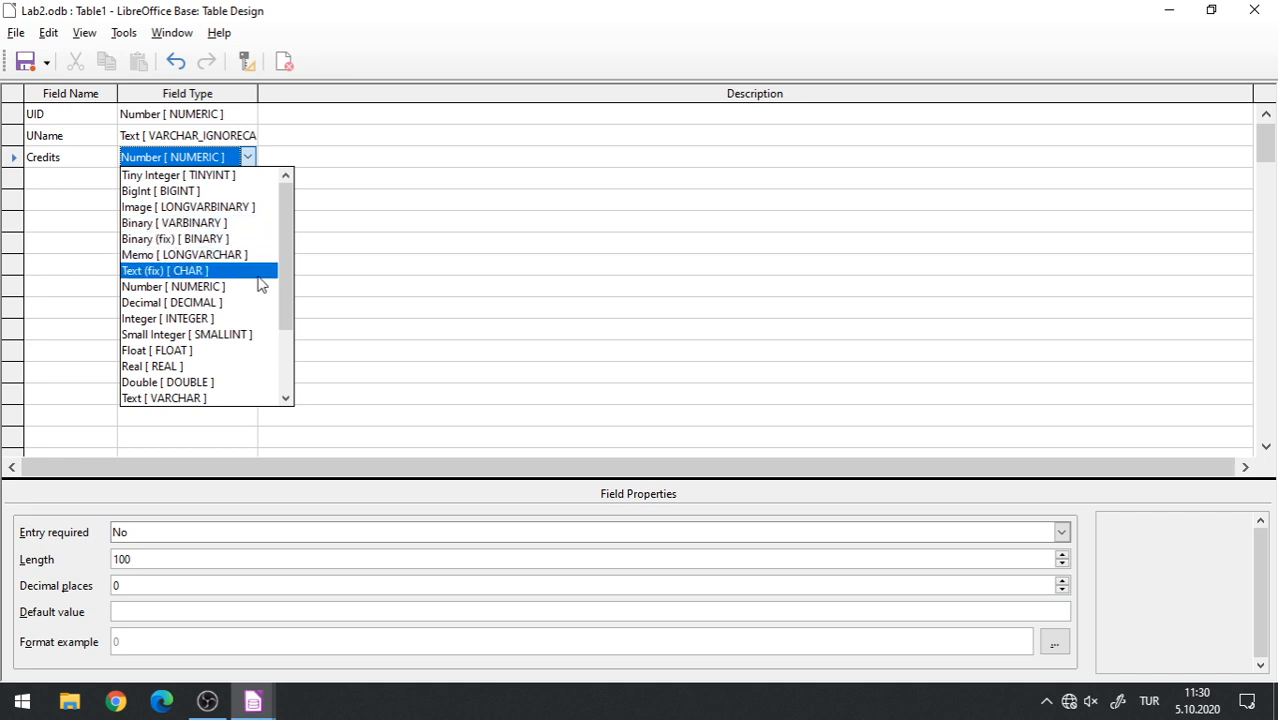
scroll(257, 283, down, 2)
scroll(215, 263, up, 2)
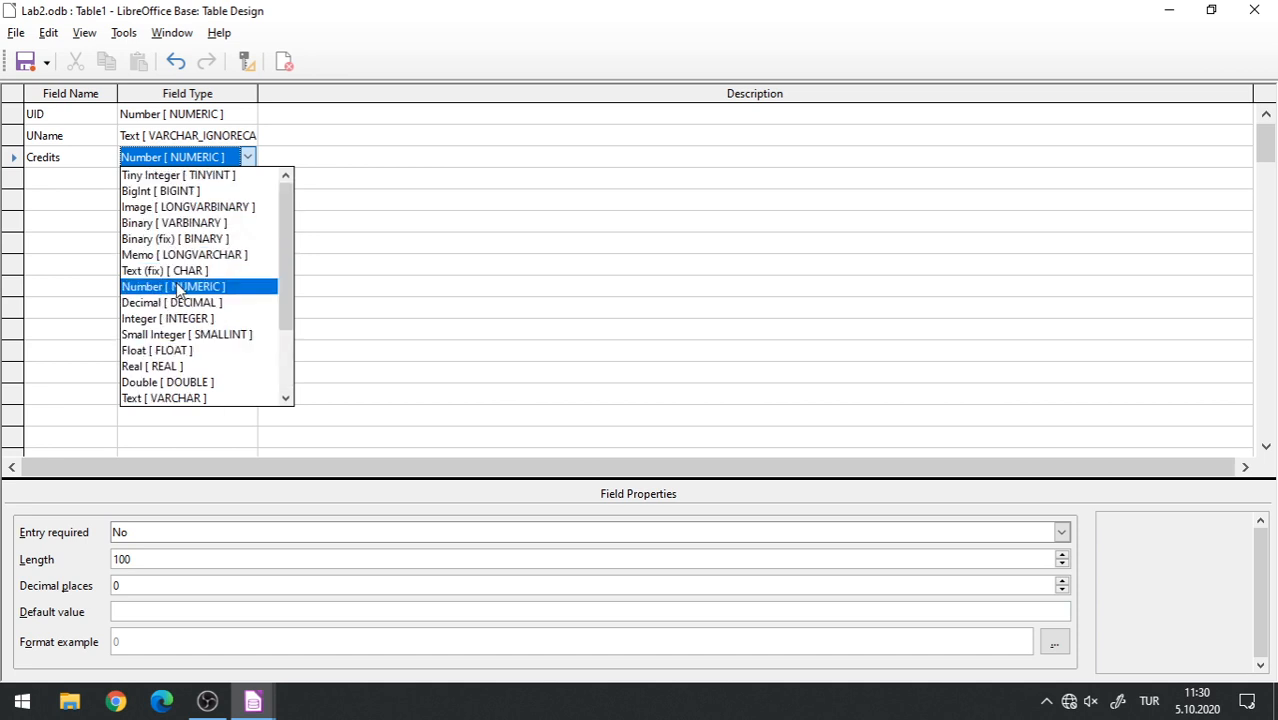
scroll(176, 287, down, 2)
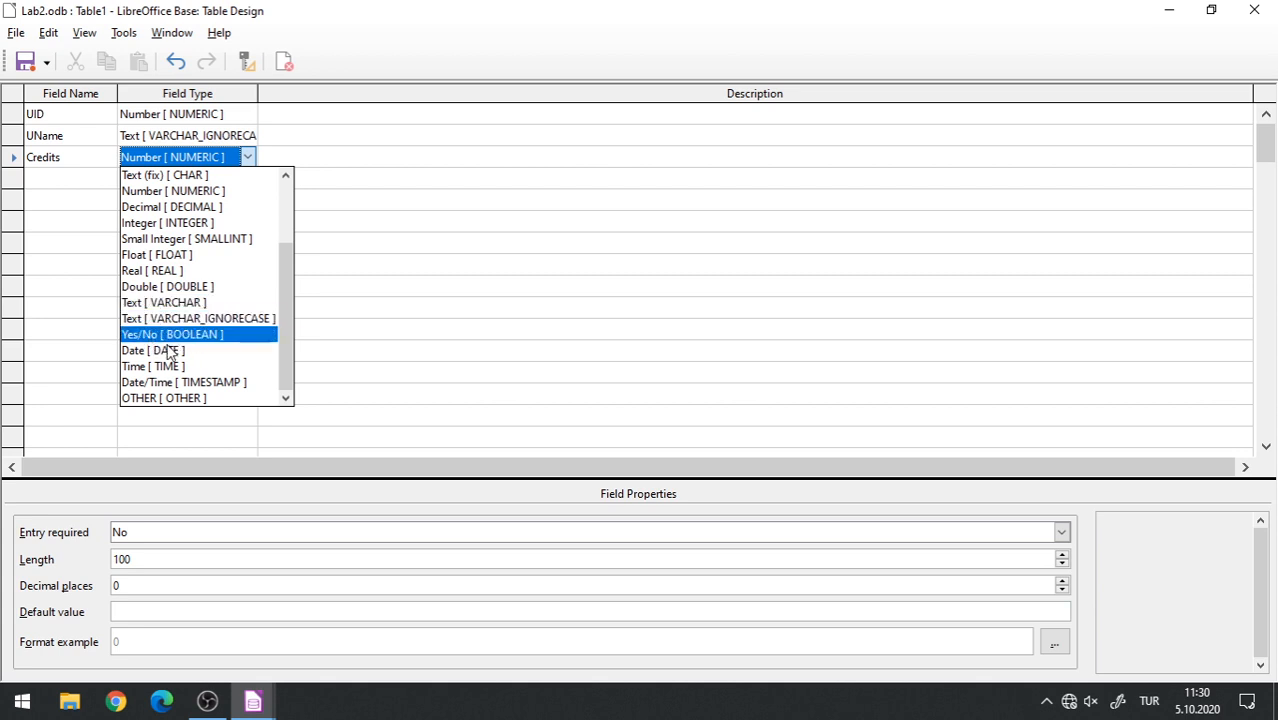
click(221, 157)
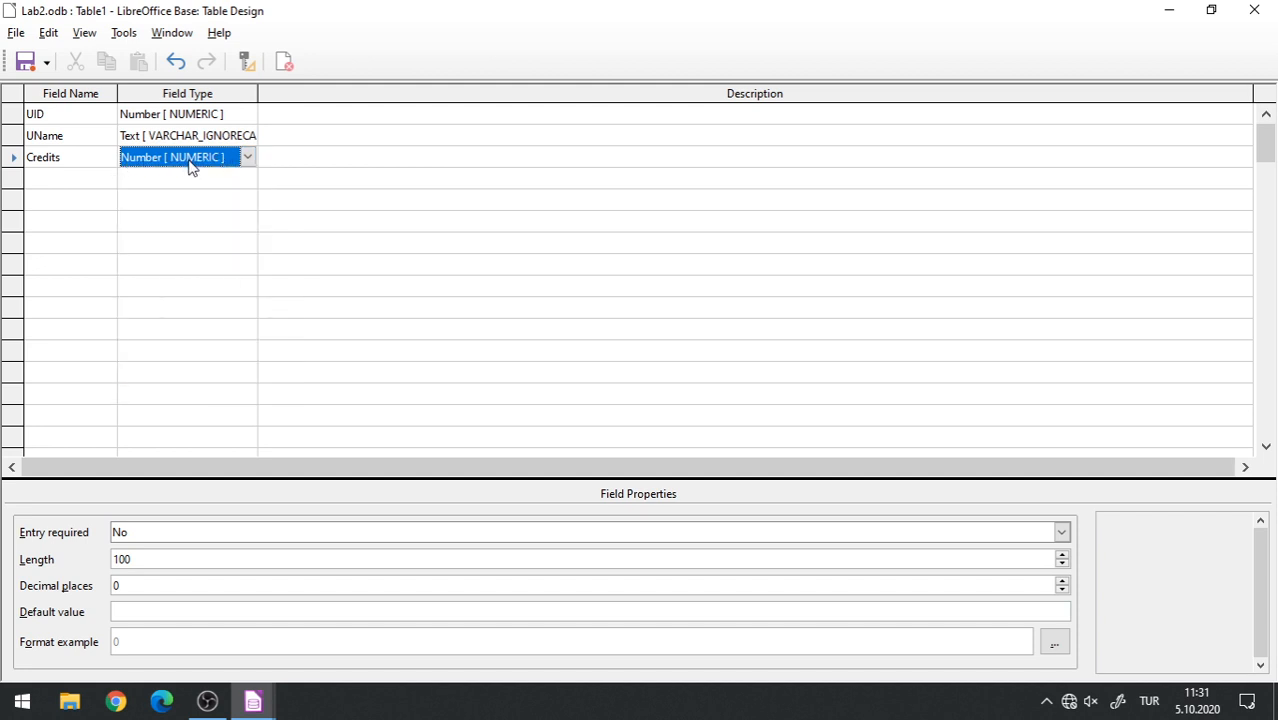
Set Entry required to Yes for the UName field.
click(57, 116)
click(74, 135)
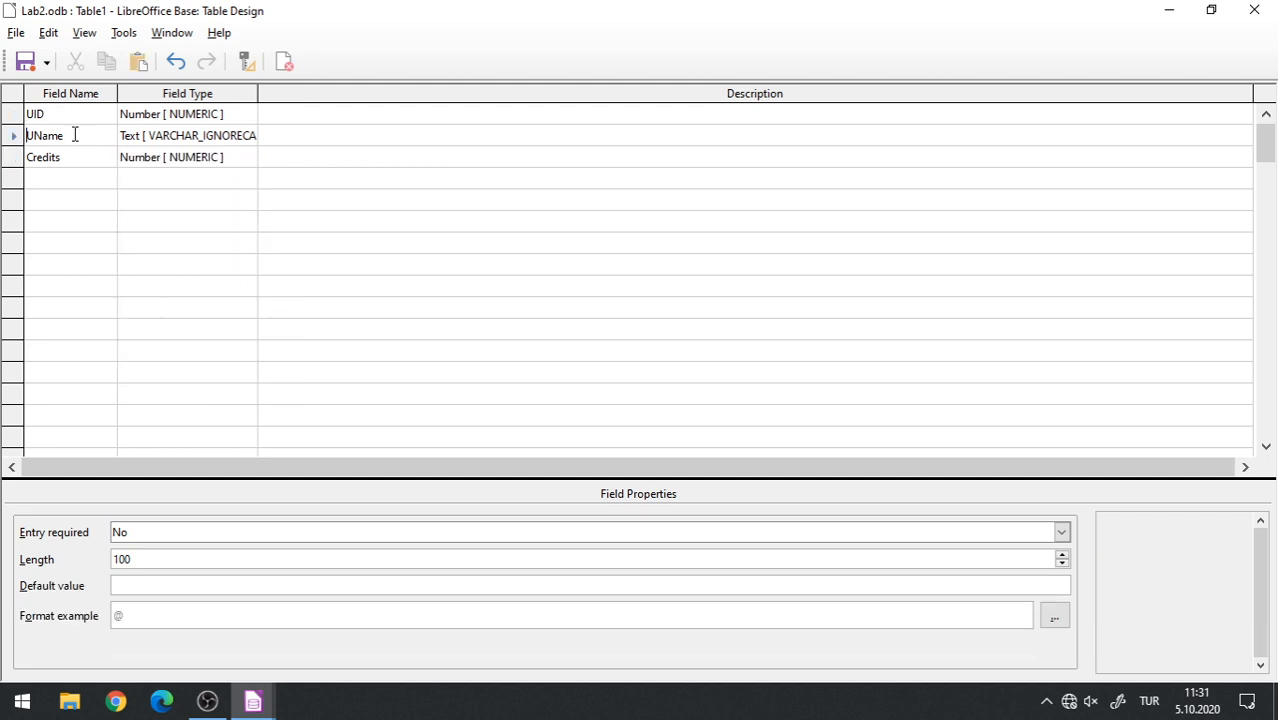
click(74, 157)
click(72, 115)
click(63, 136)
click(53, 114)
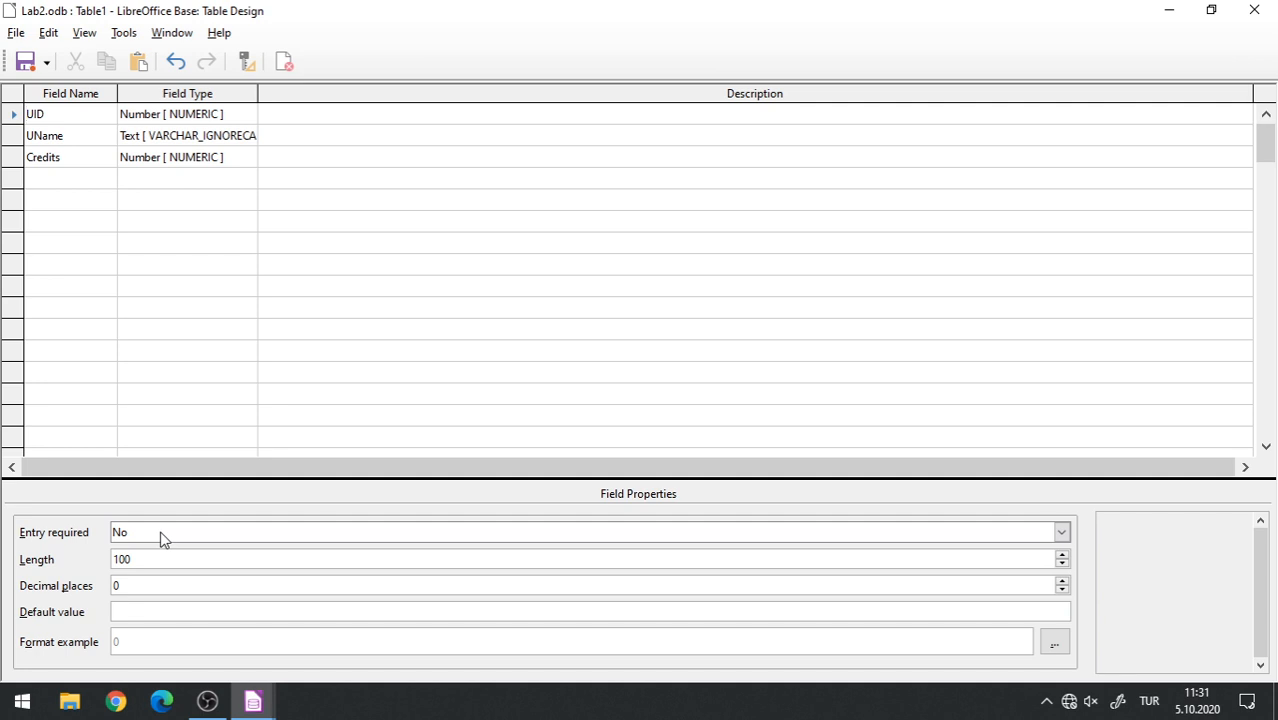
click(75, 137)
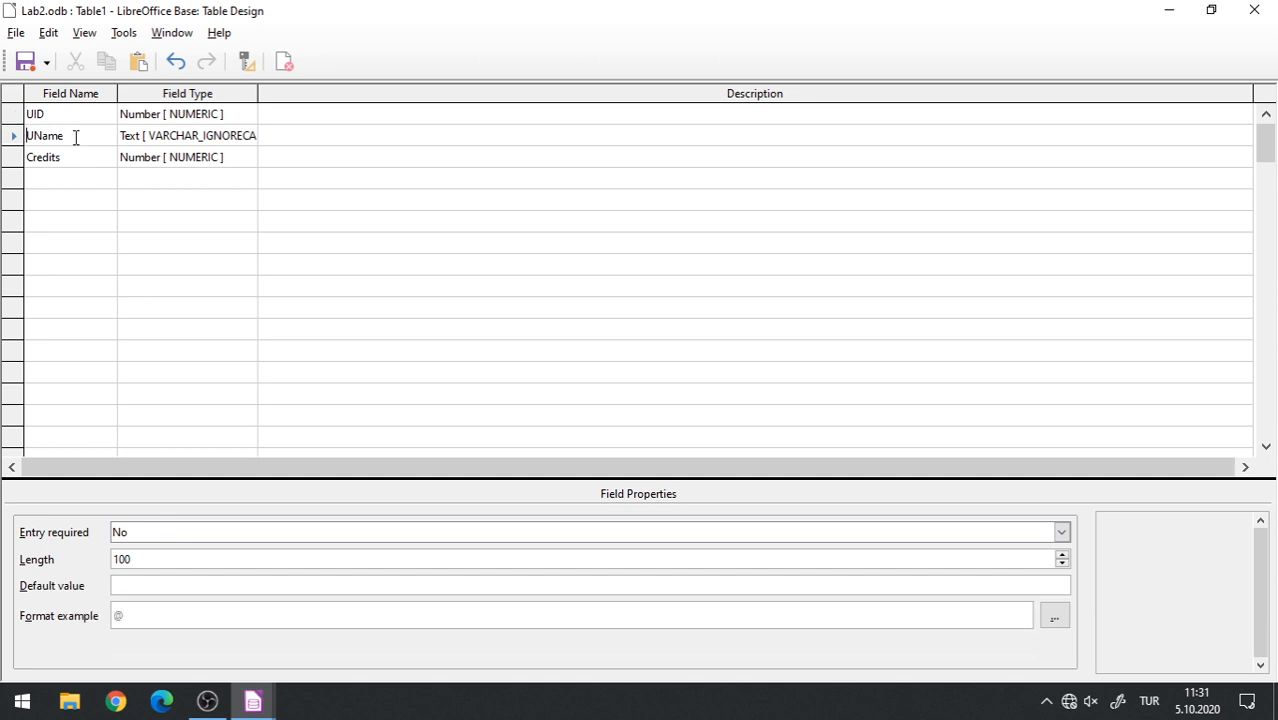
click(163, 531)
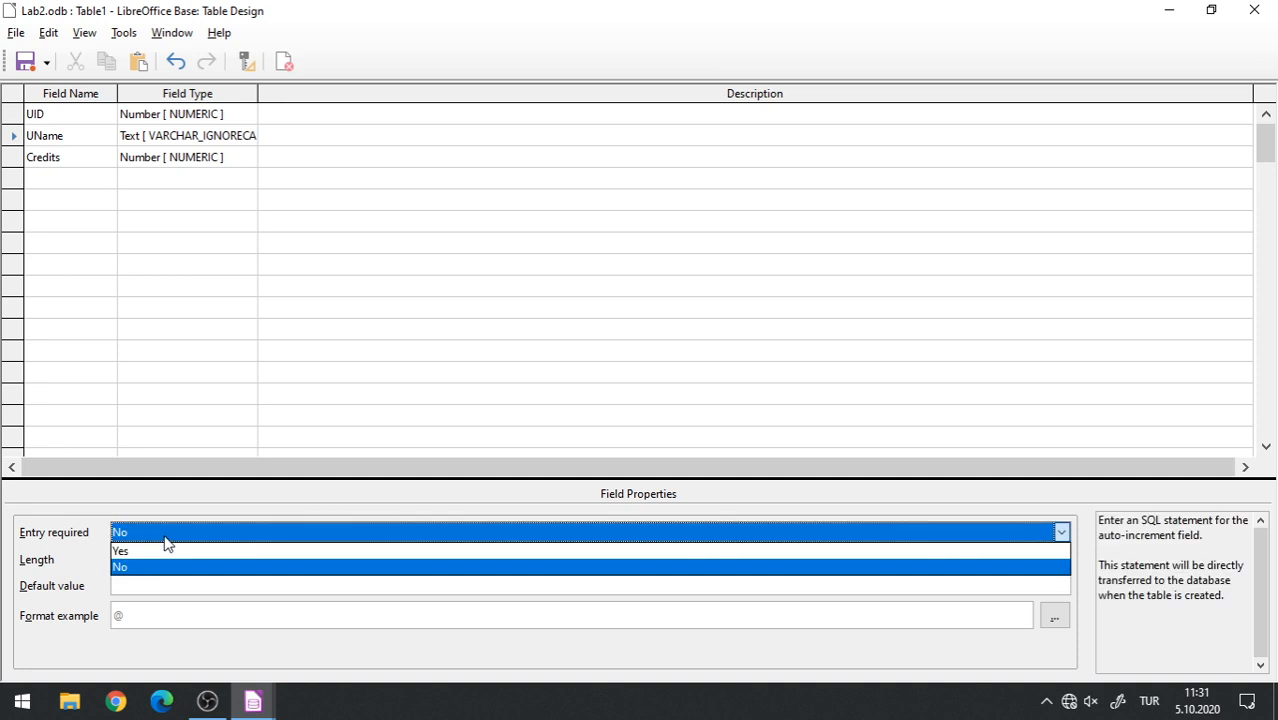
click(216, 552)
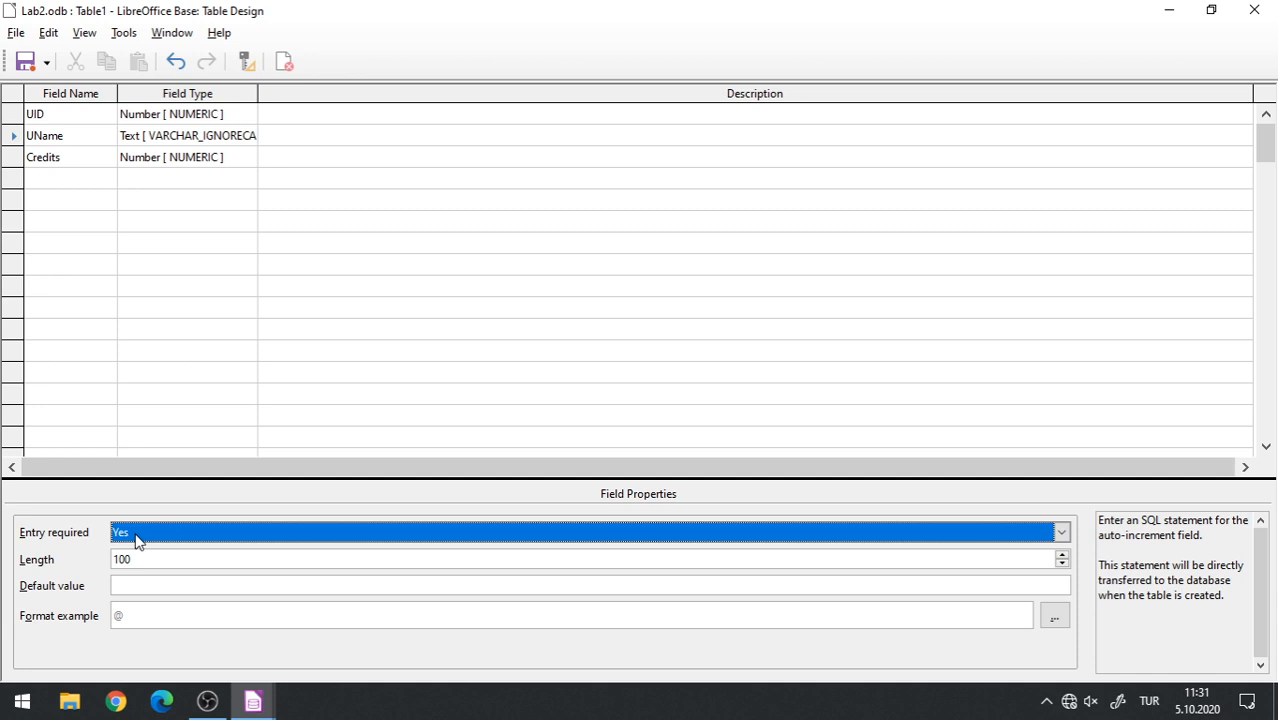
Examine the field properties of Credits, UName and UID, including the help text for Length and Decimal places.
click(89, 158)
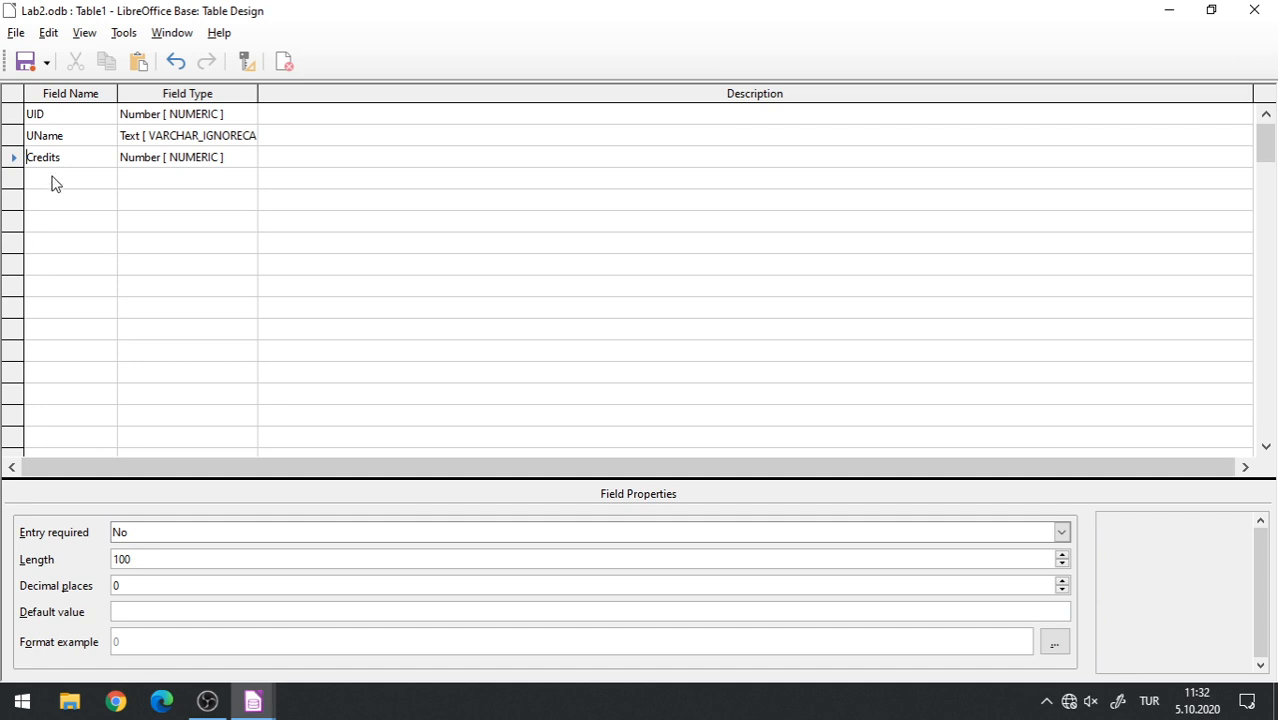
click(60, 138)
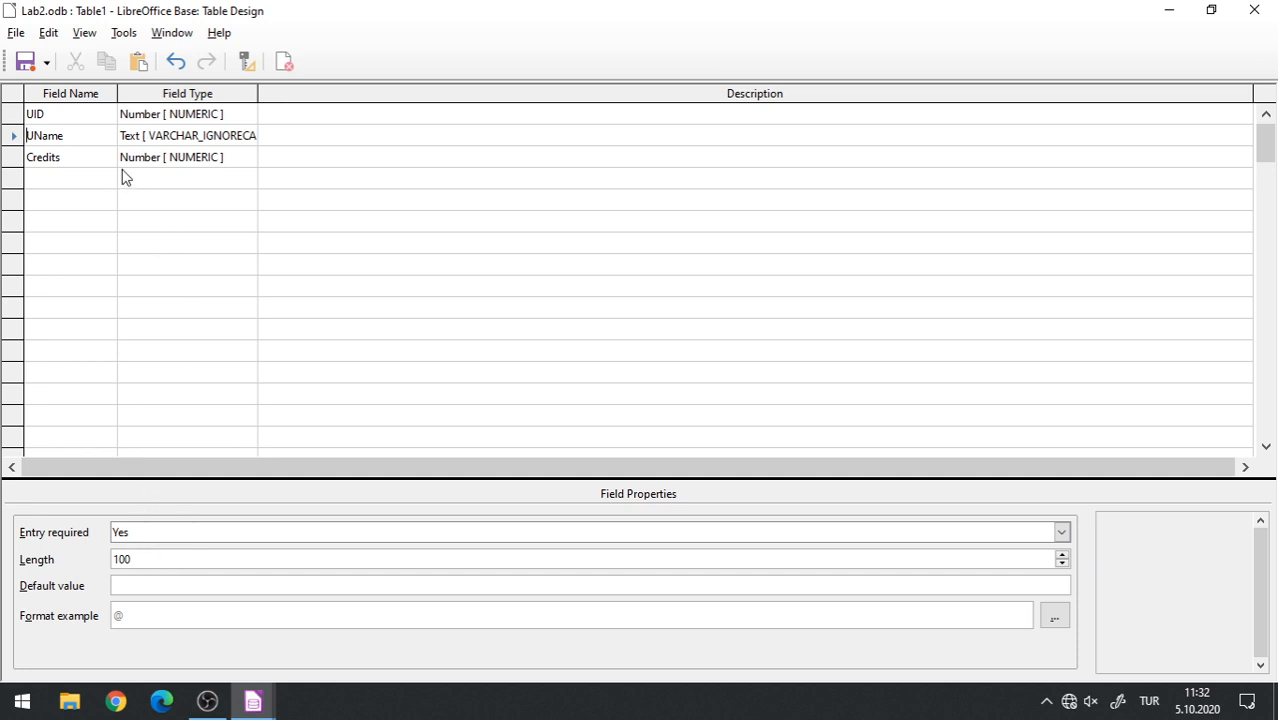
click(95, 160)
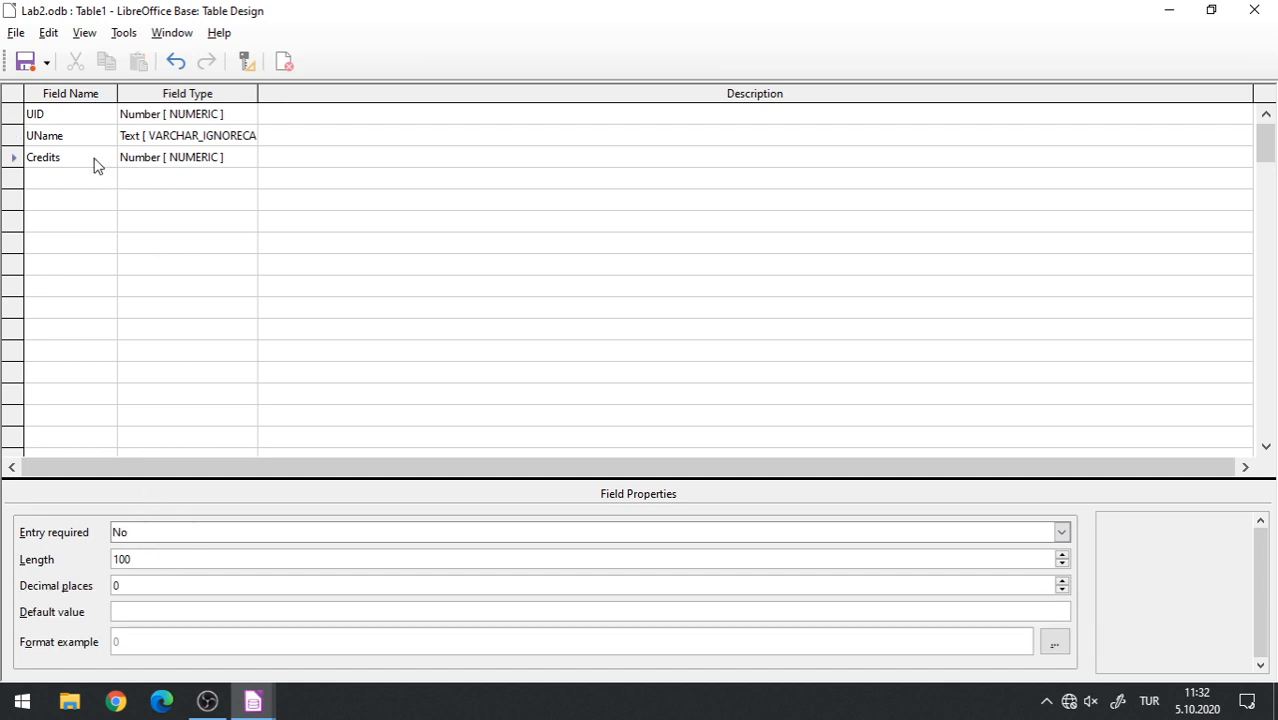
click(166, 560)
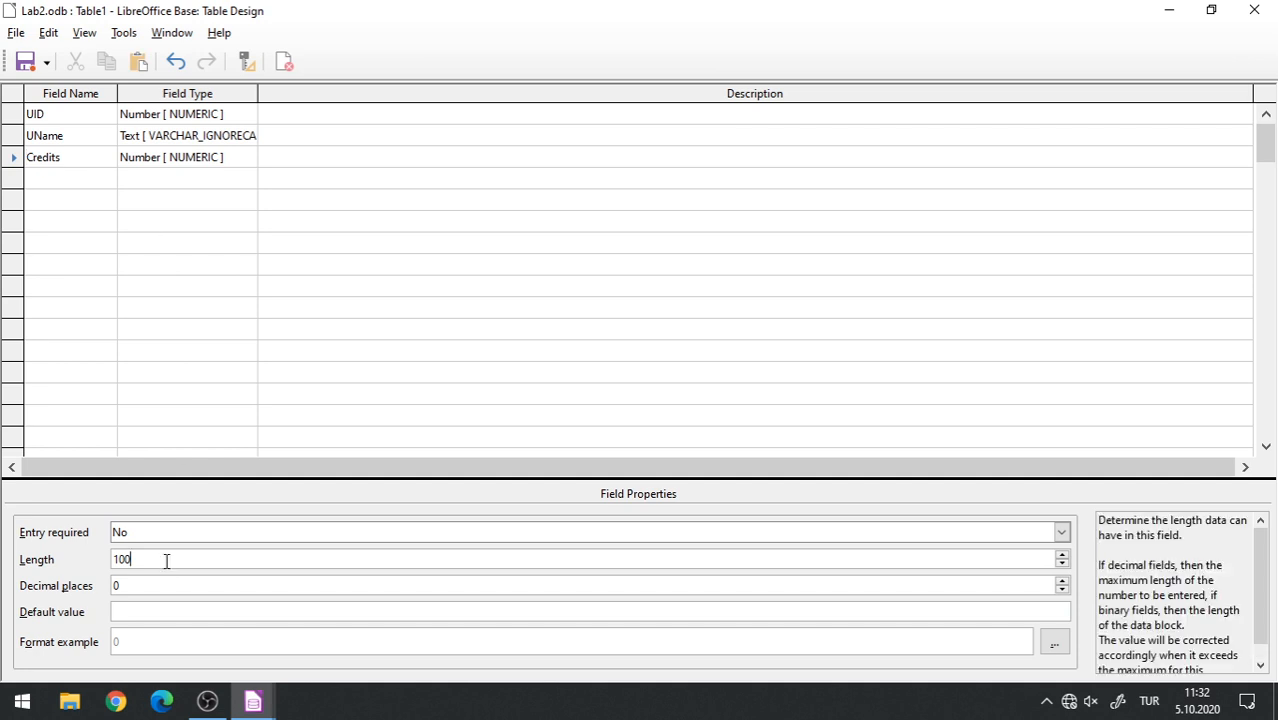
scroll(1236, 600, down, 1)
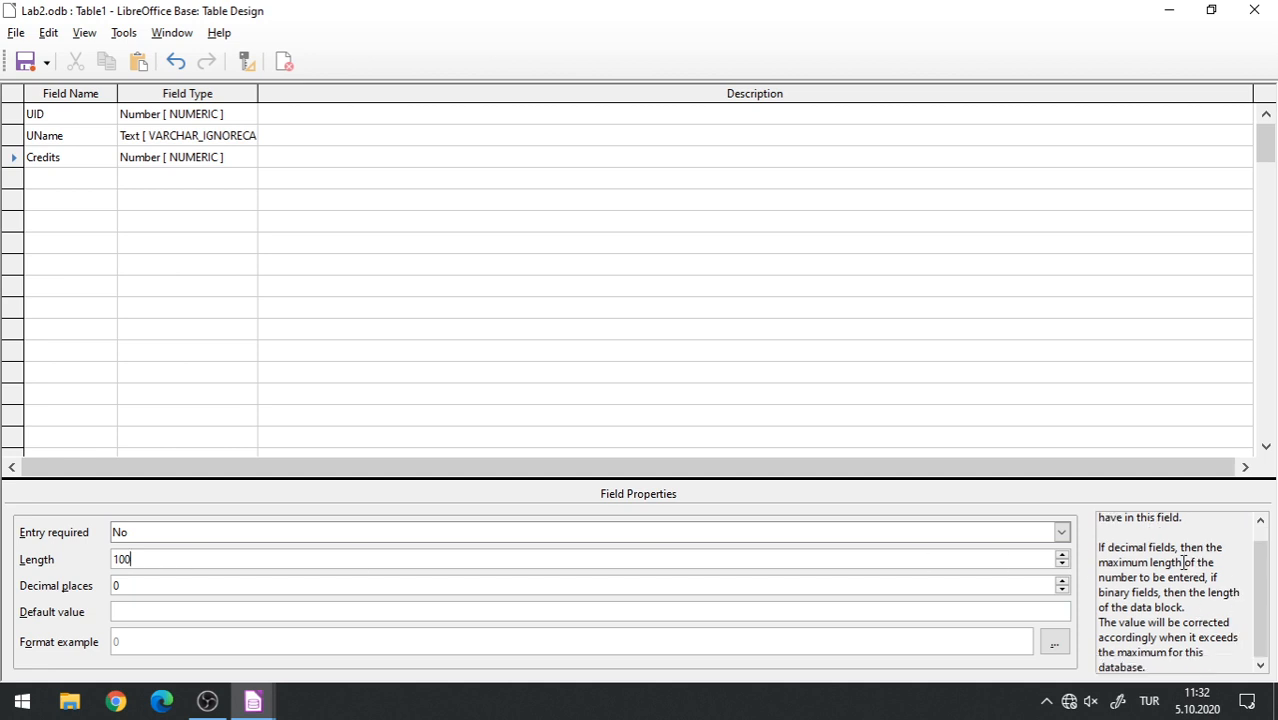
click(122, 586)
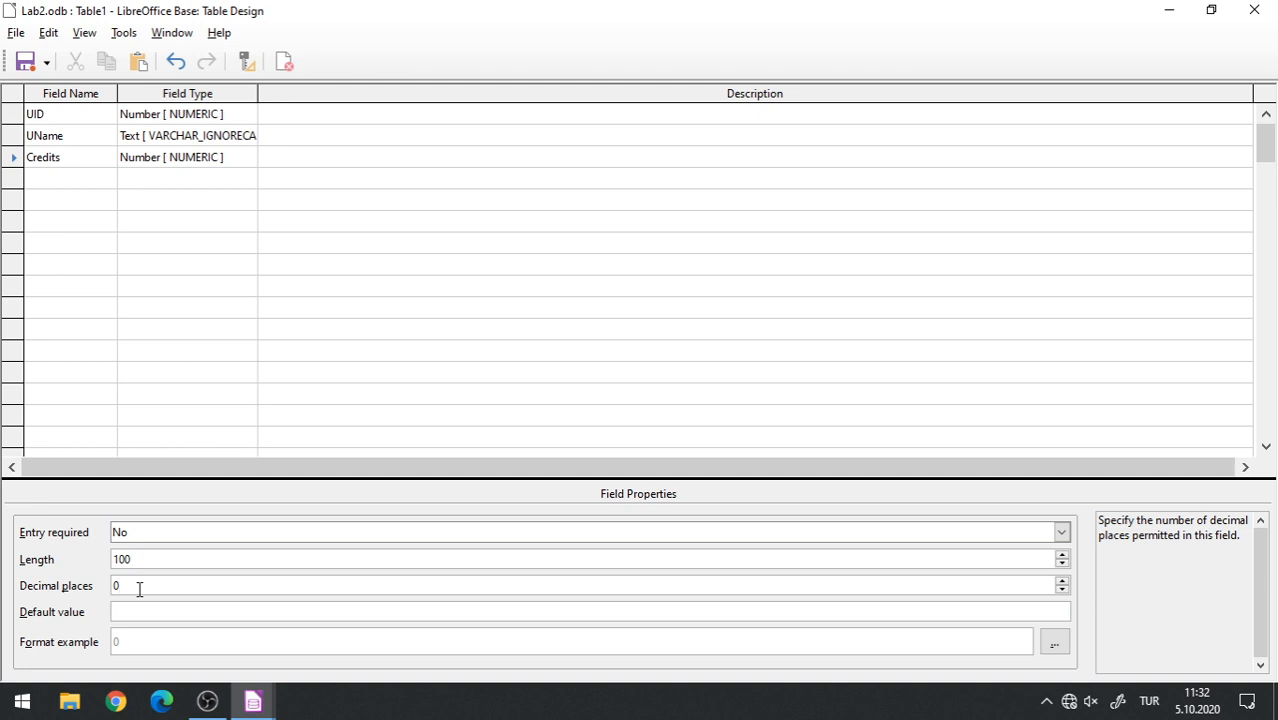
click(50, 139)
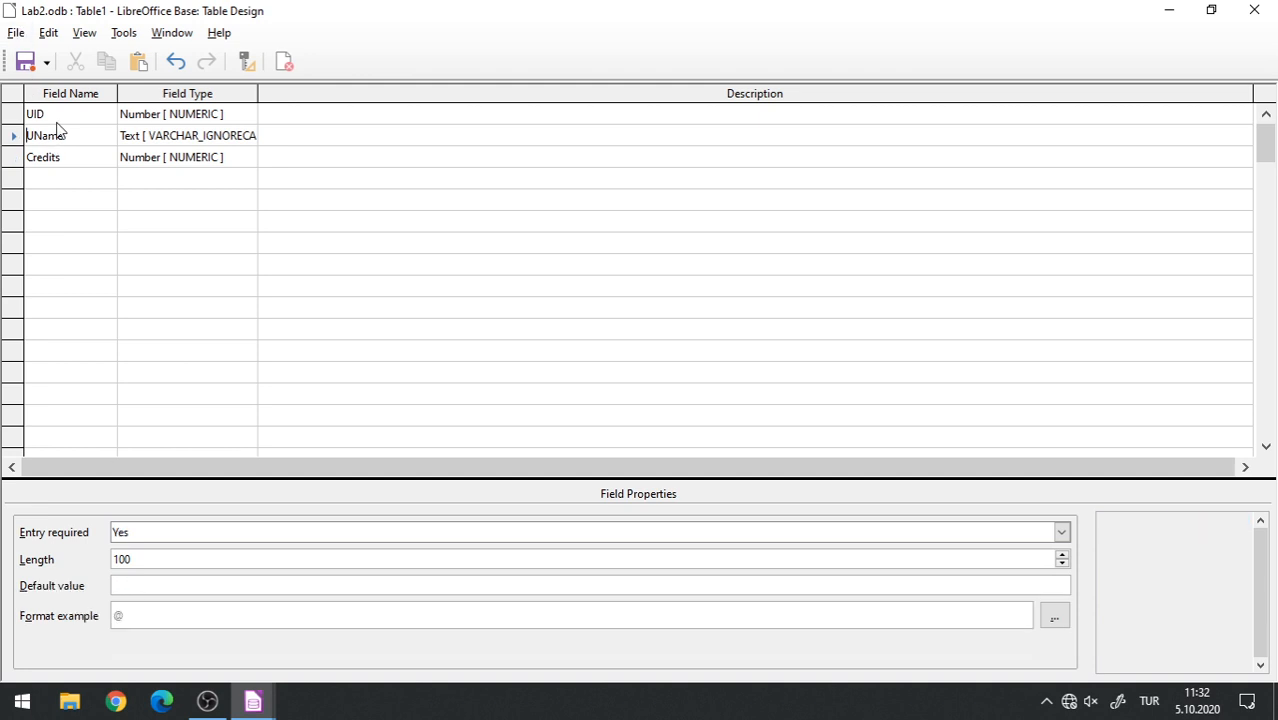
click(58, 118)
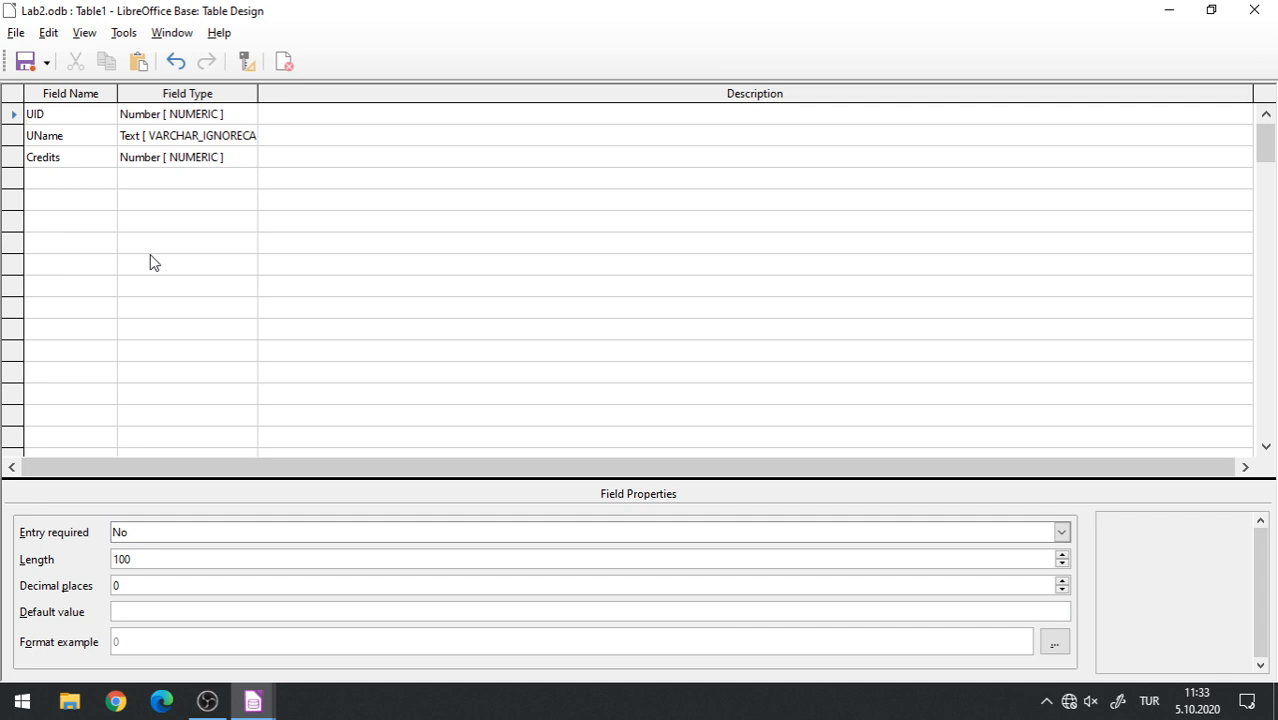
Set the UID field as the table's primary key and check its field properties.
right_click(15, 119)
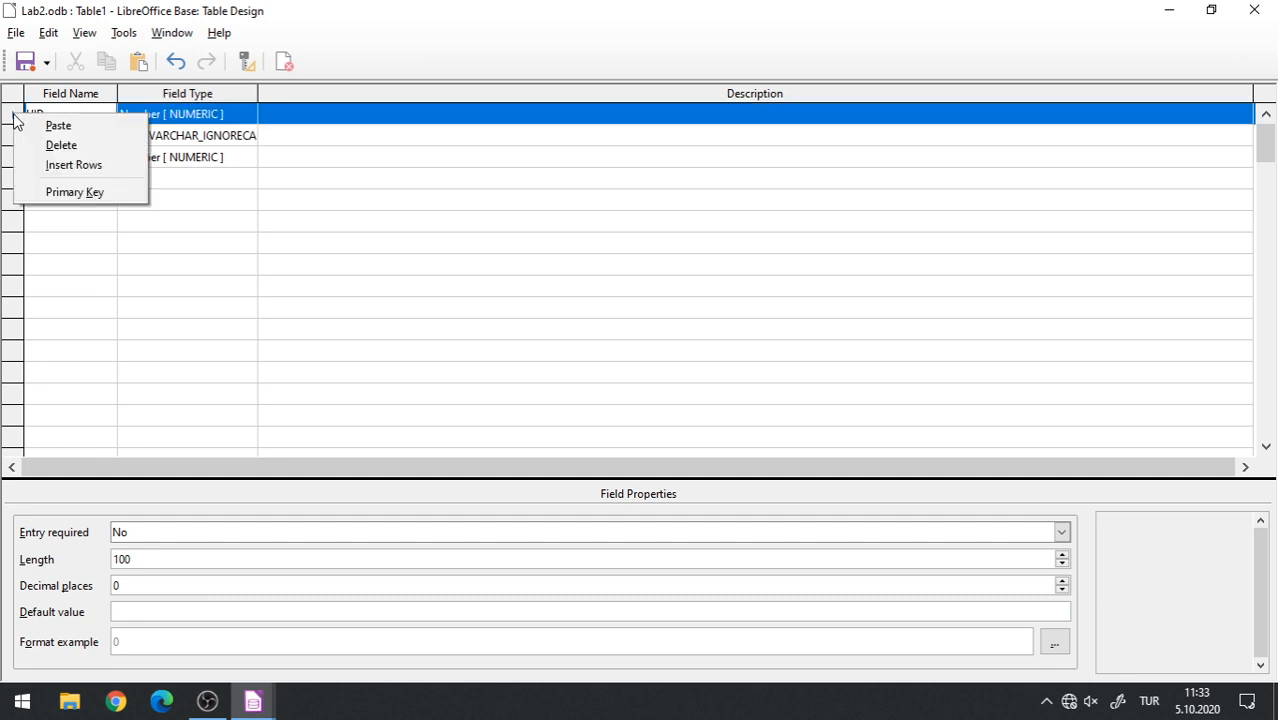
click(88, 199)
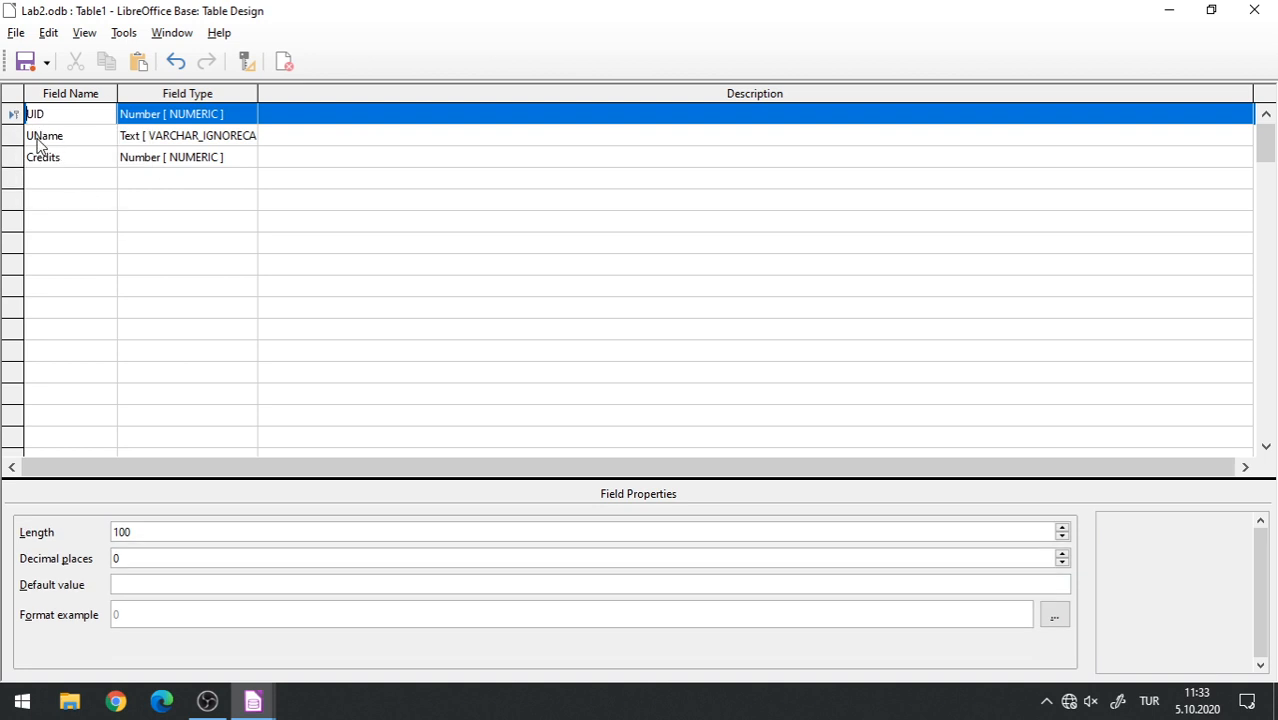
click(68, 140)
click(63, 114)
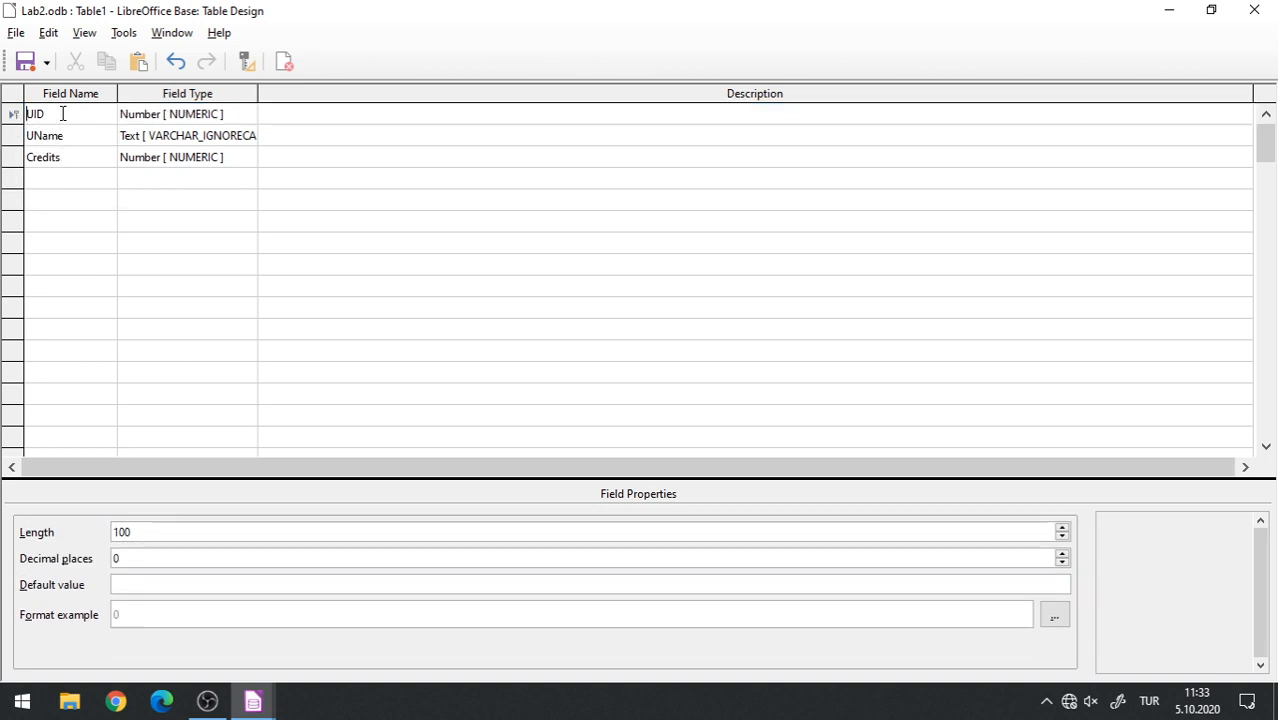
Make the UName field the primary key in place of UID.
click(85, 143)
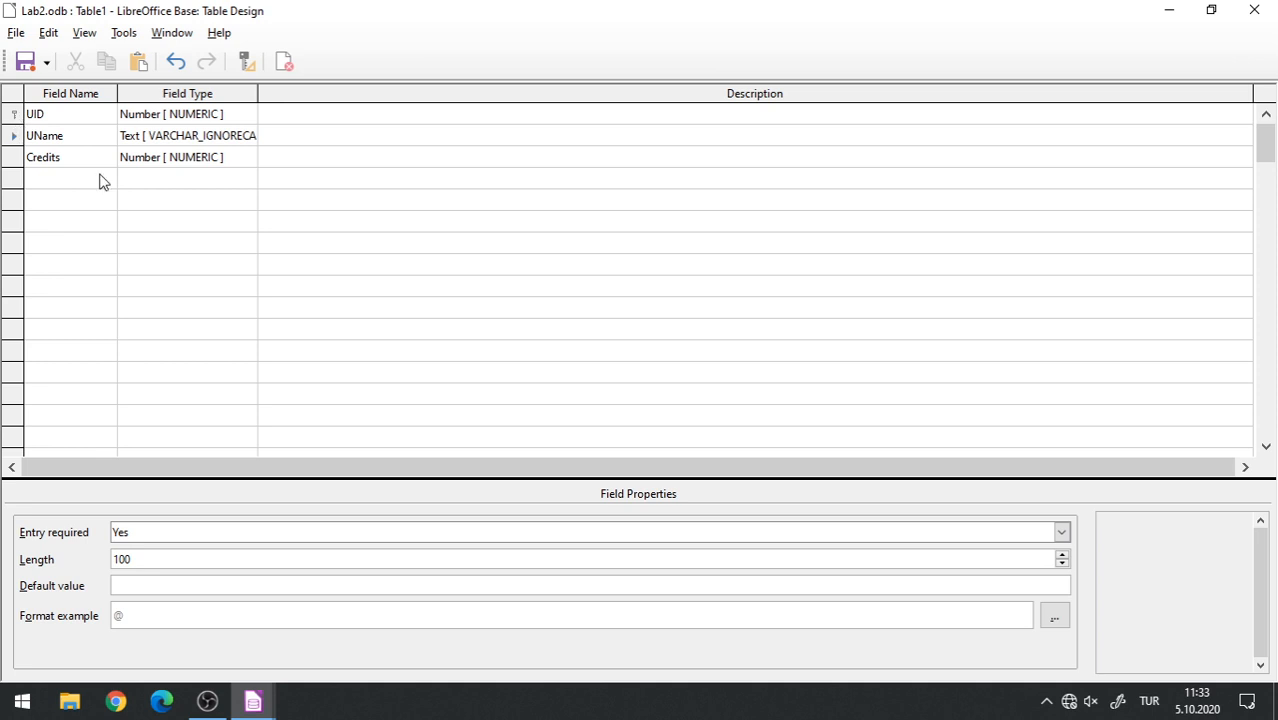
right_click(15, 143)
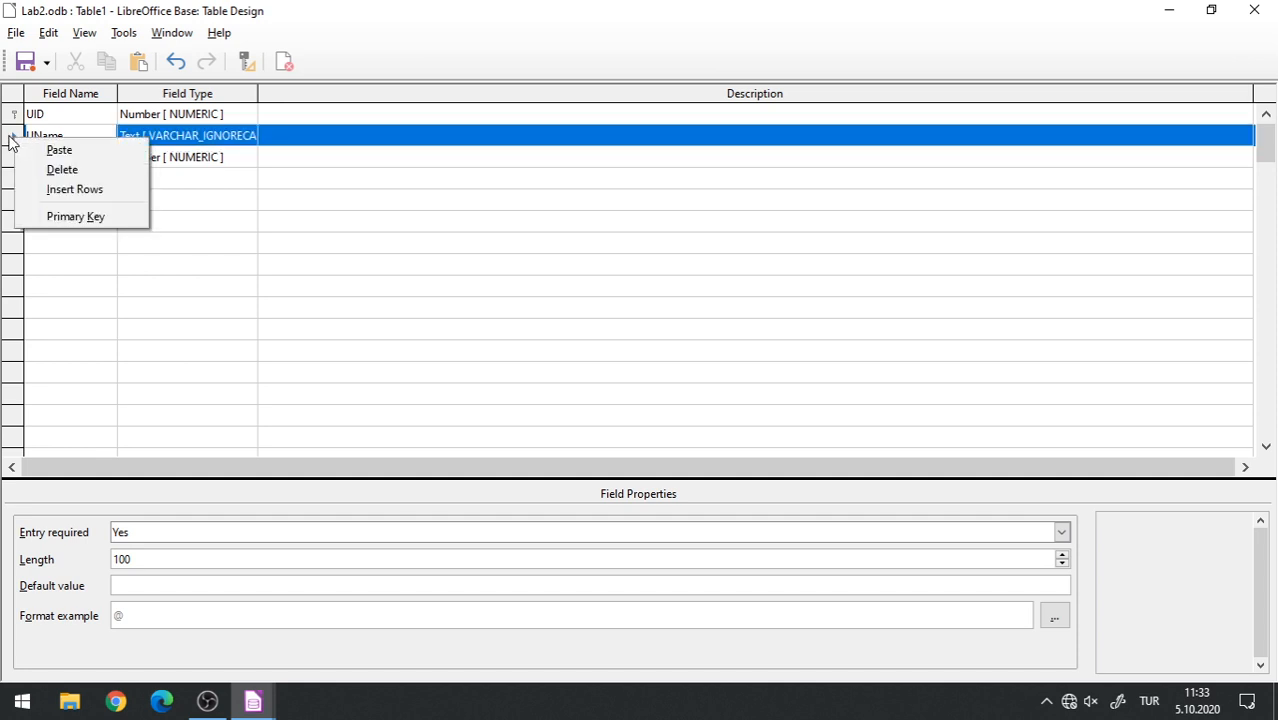
click(70, 217)
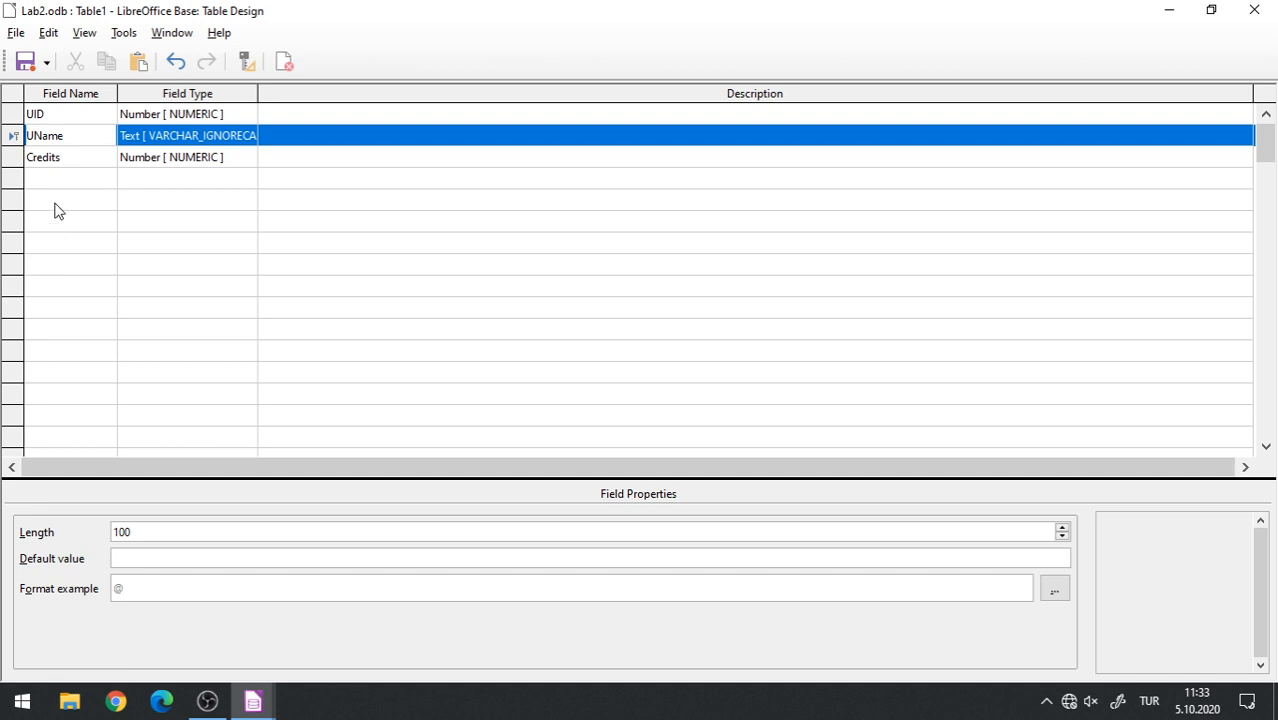
Set the UID and Credits fields together as the table's composite primary key.
click(15, 116)
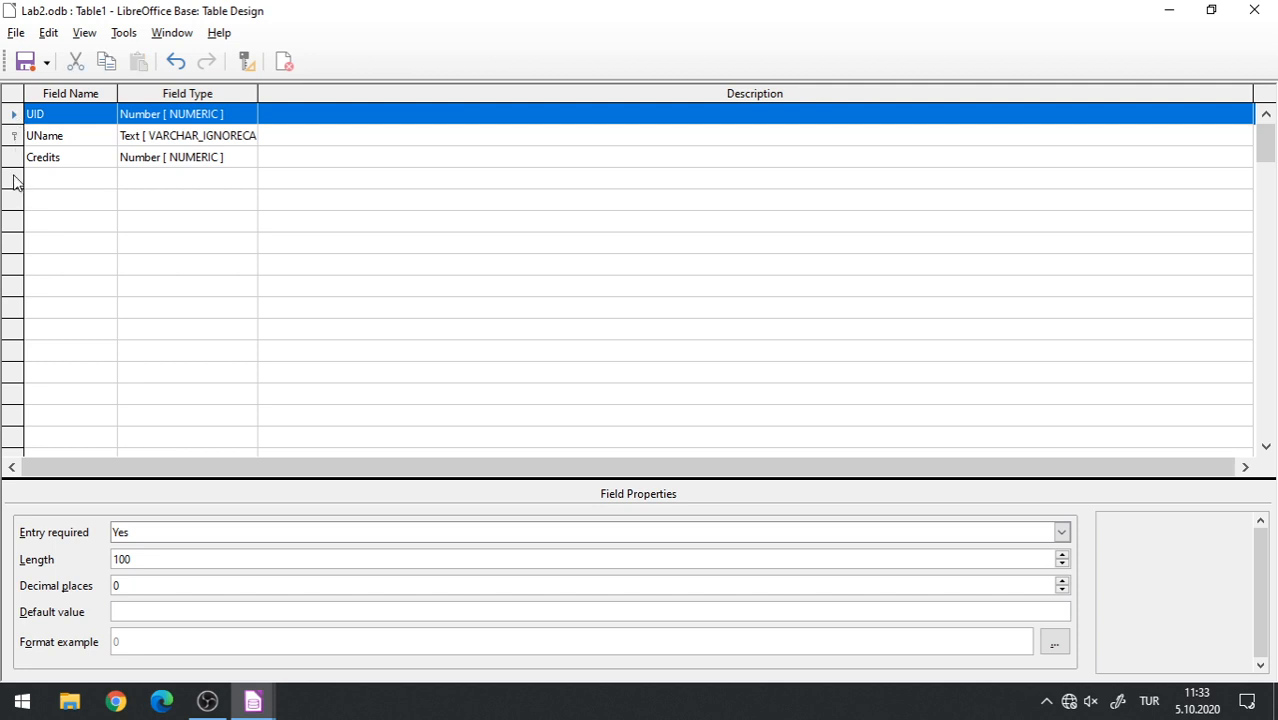
ctrl+click(12, 160)
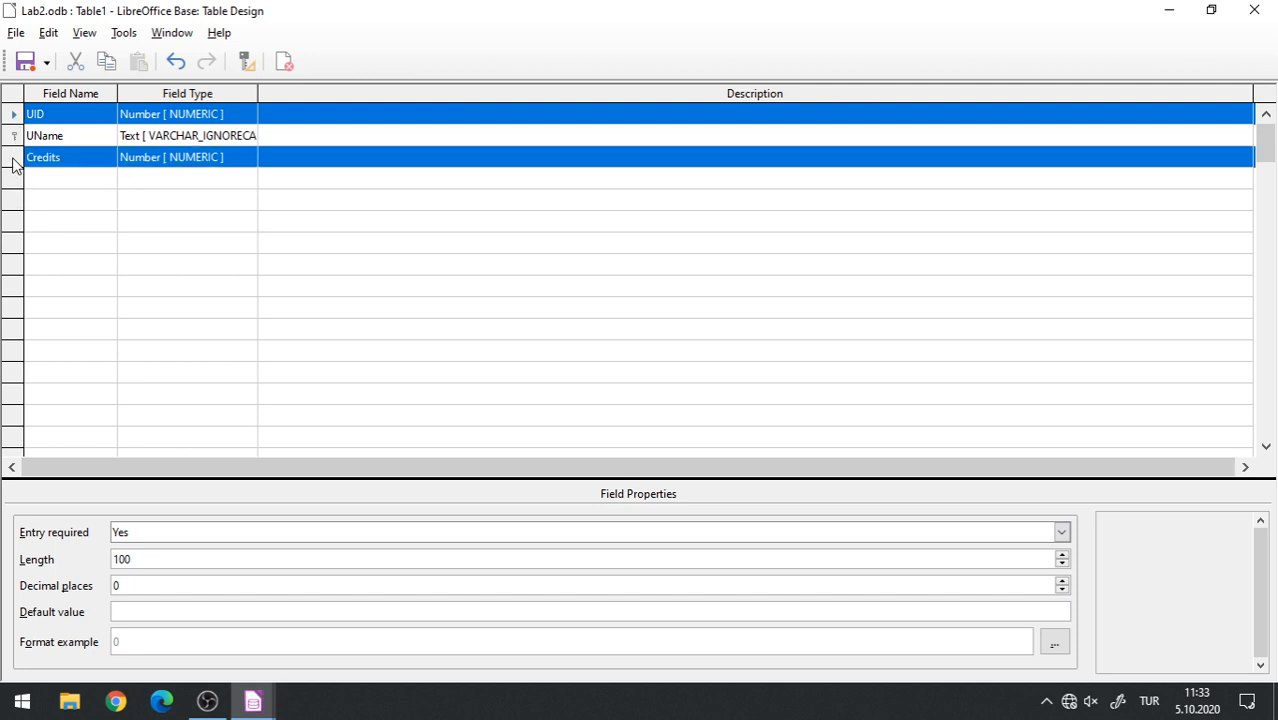
click(43, 117)
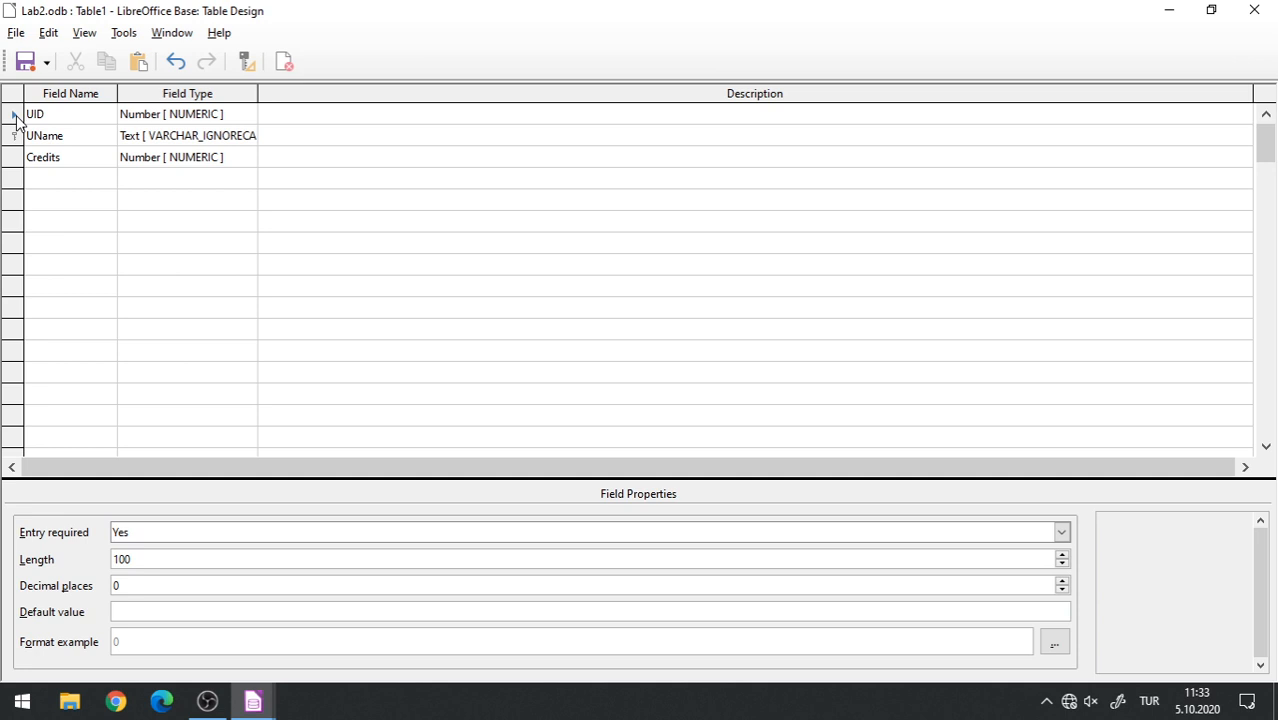
click(14, 116)
ctrl+click(16, 160)
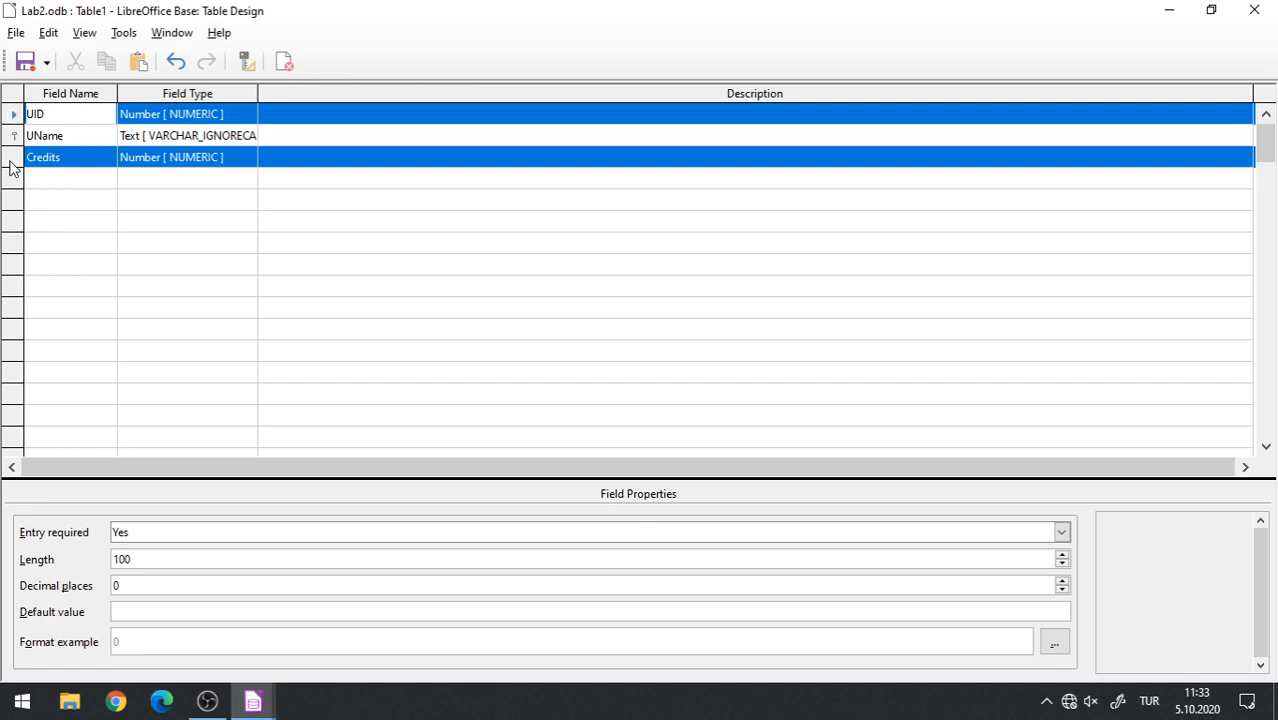
right_click(13, 162)
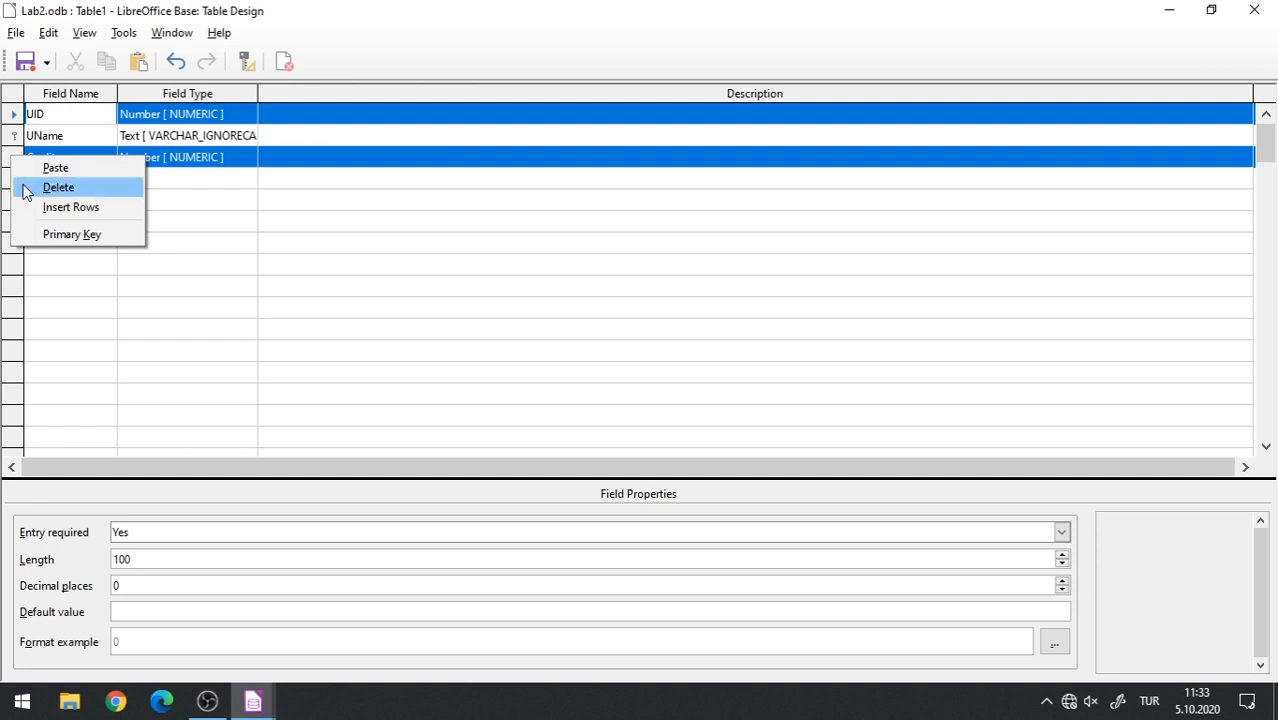
click(52, 236)
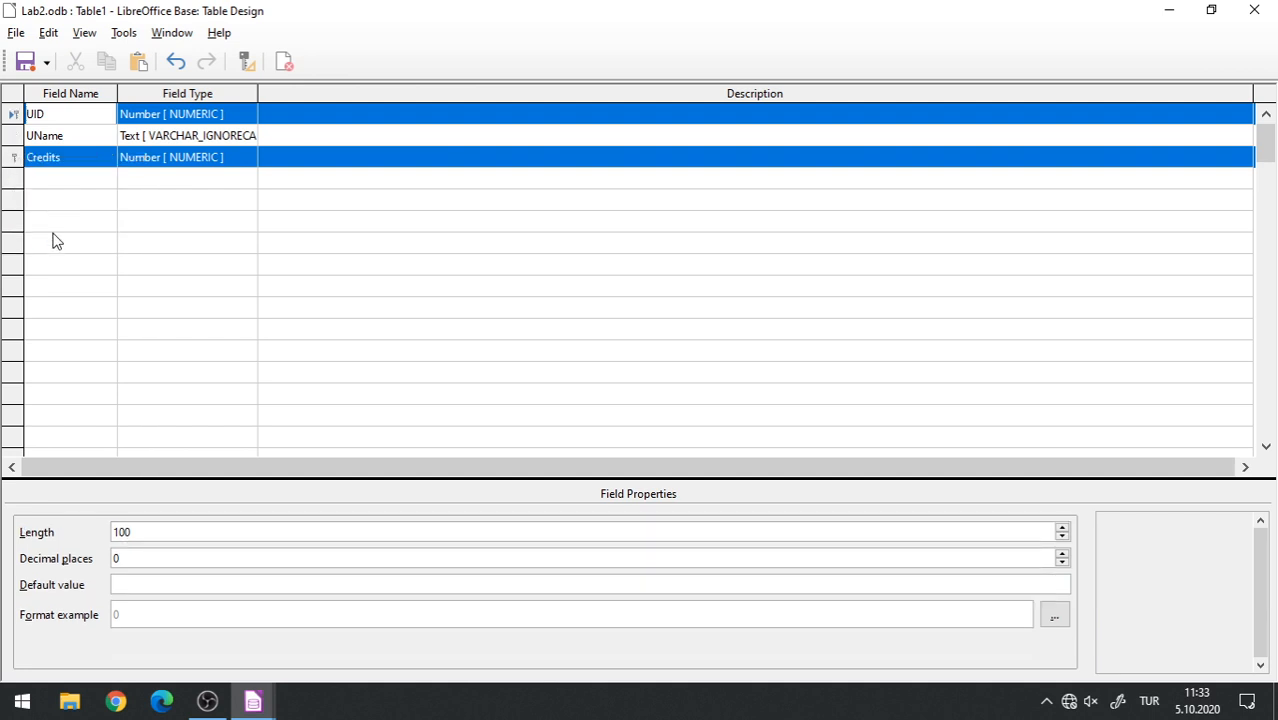
click(57, 137)
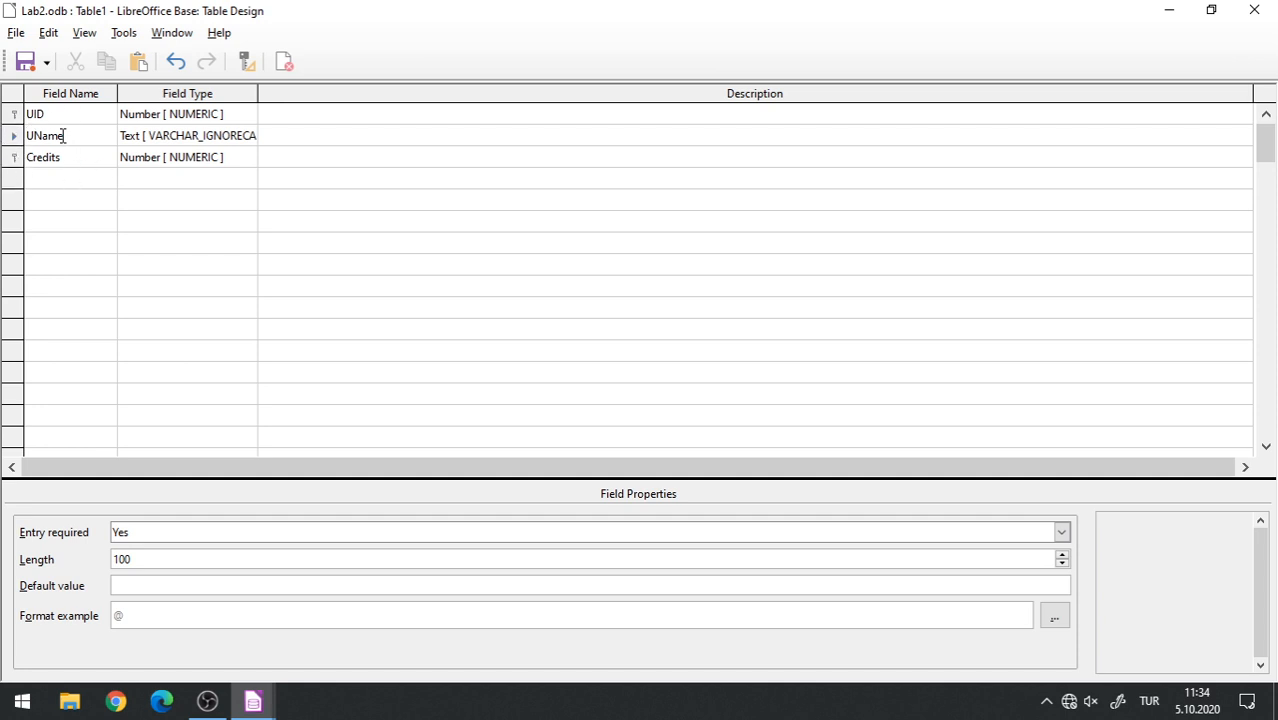
Reduce the composite key to UID alone, and remove UID's primary key setting as well.
right_click(16, 115)
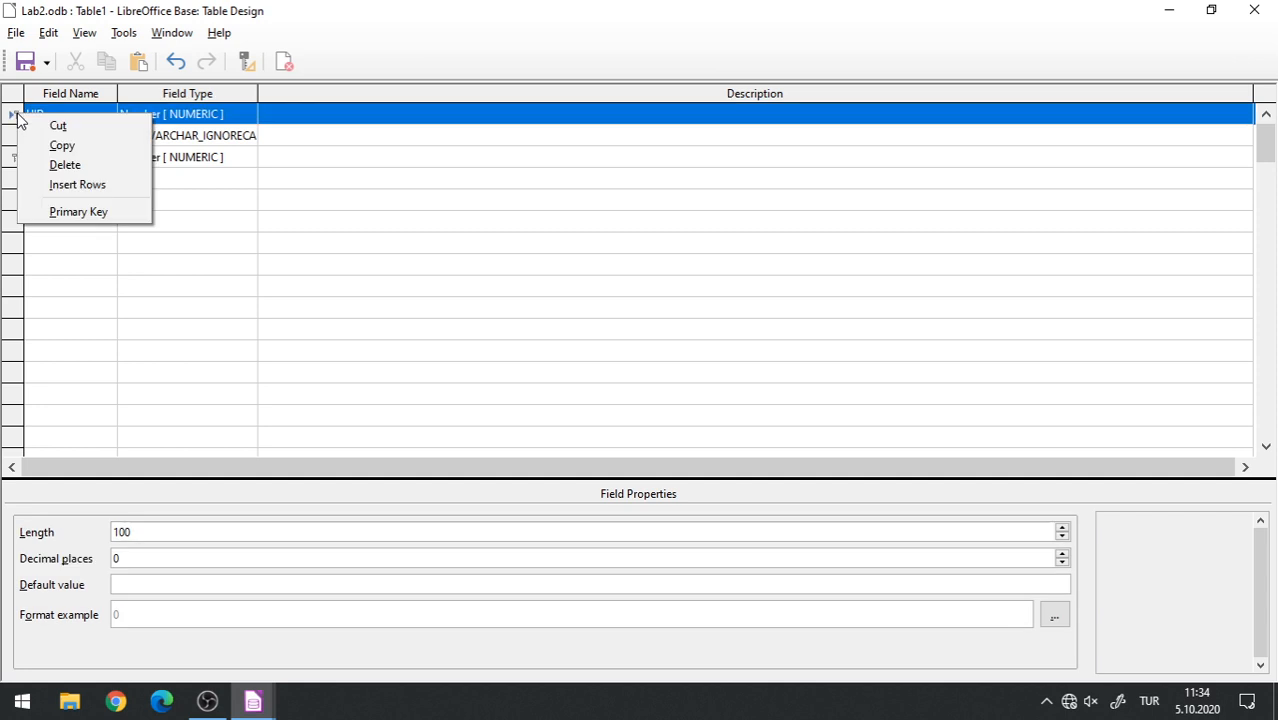
click(82, 211)
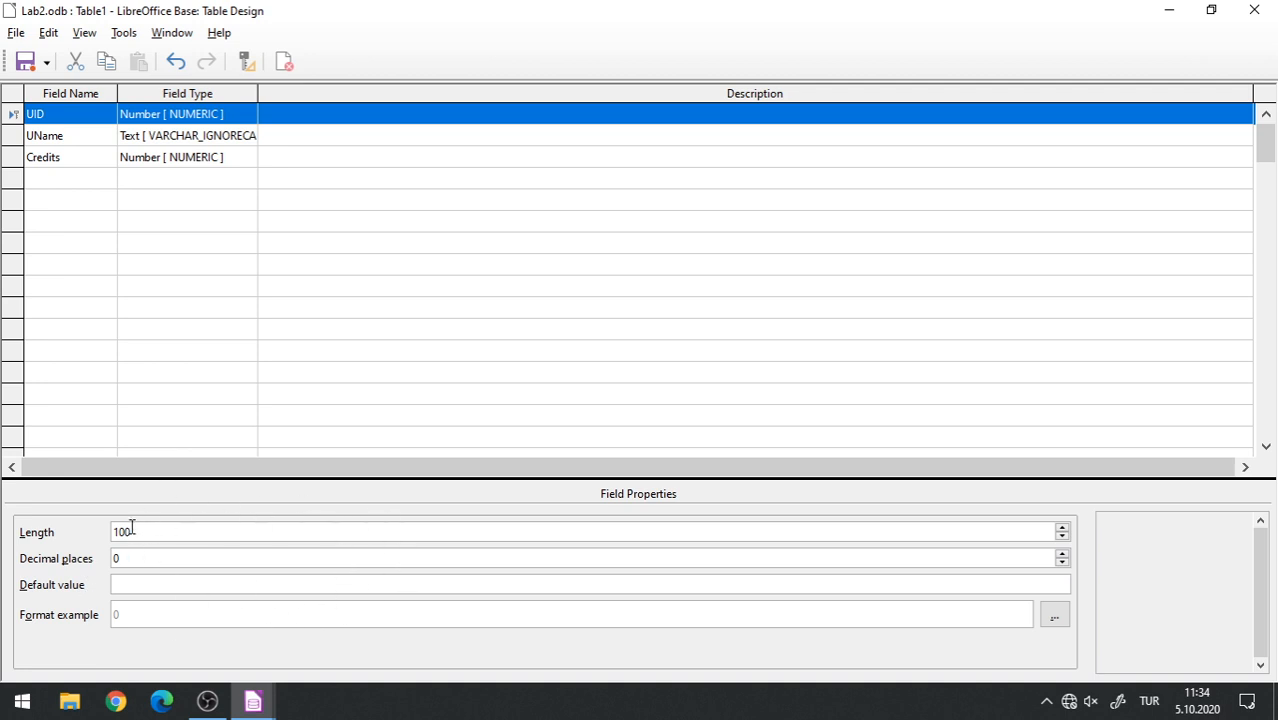
right_click(20, 117)
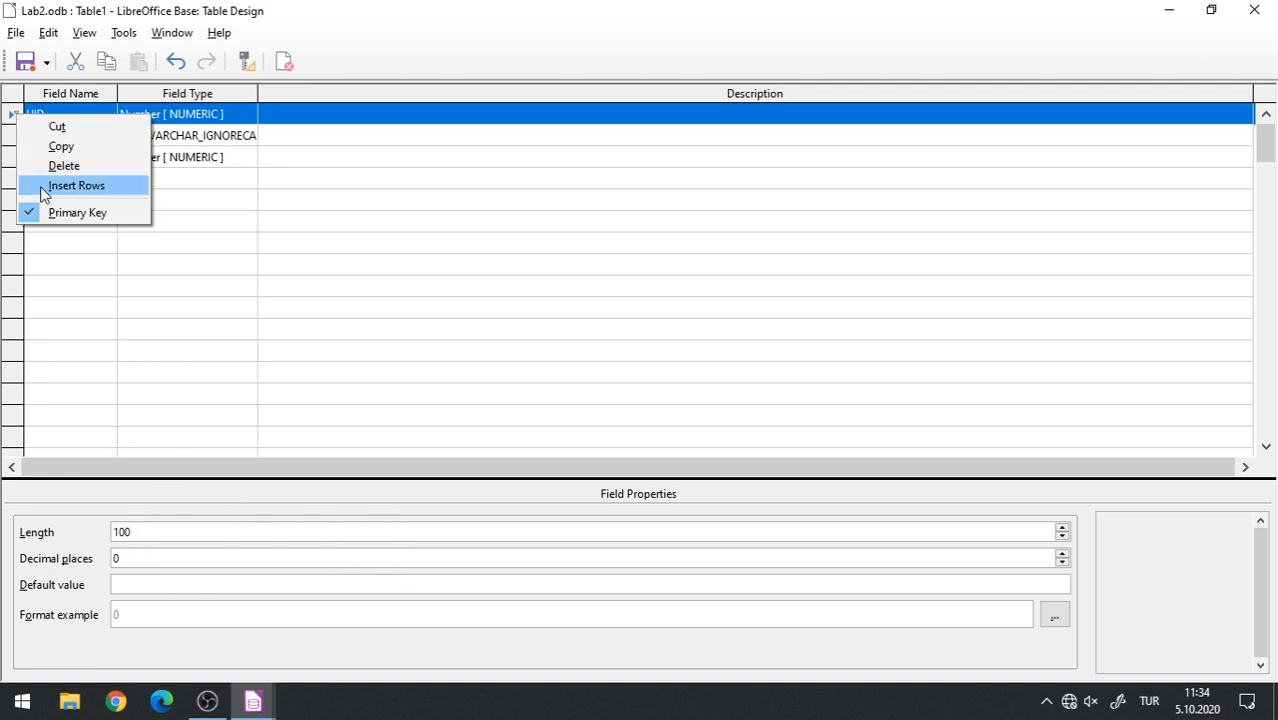
click(48, 214)
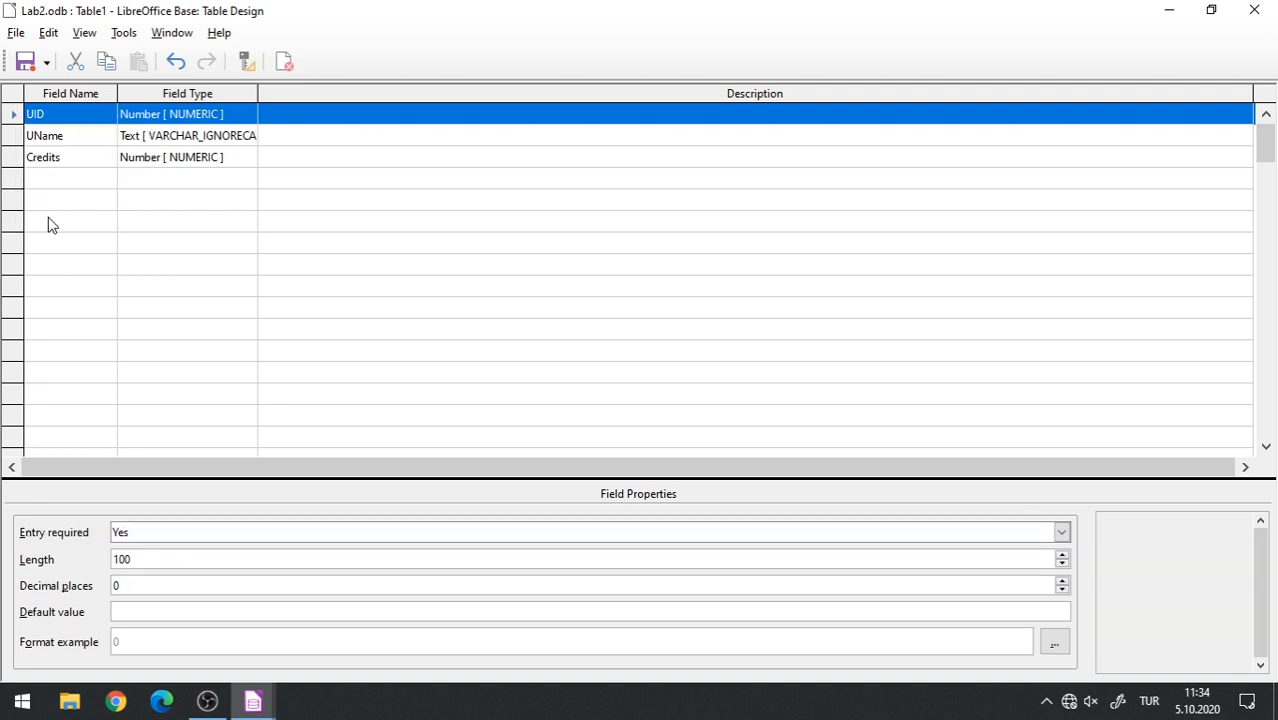
Switch UID's Entry required property to No and back to Yes.
click(140, 533)
click(142, 566)
click(146, 537)
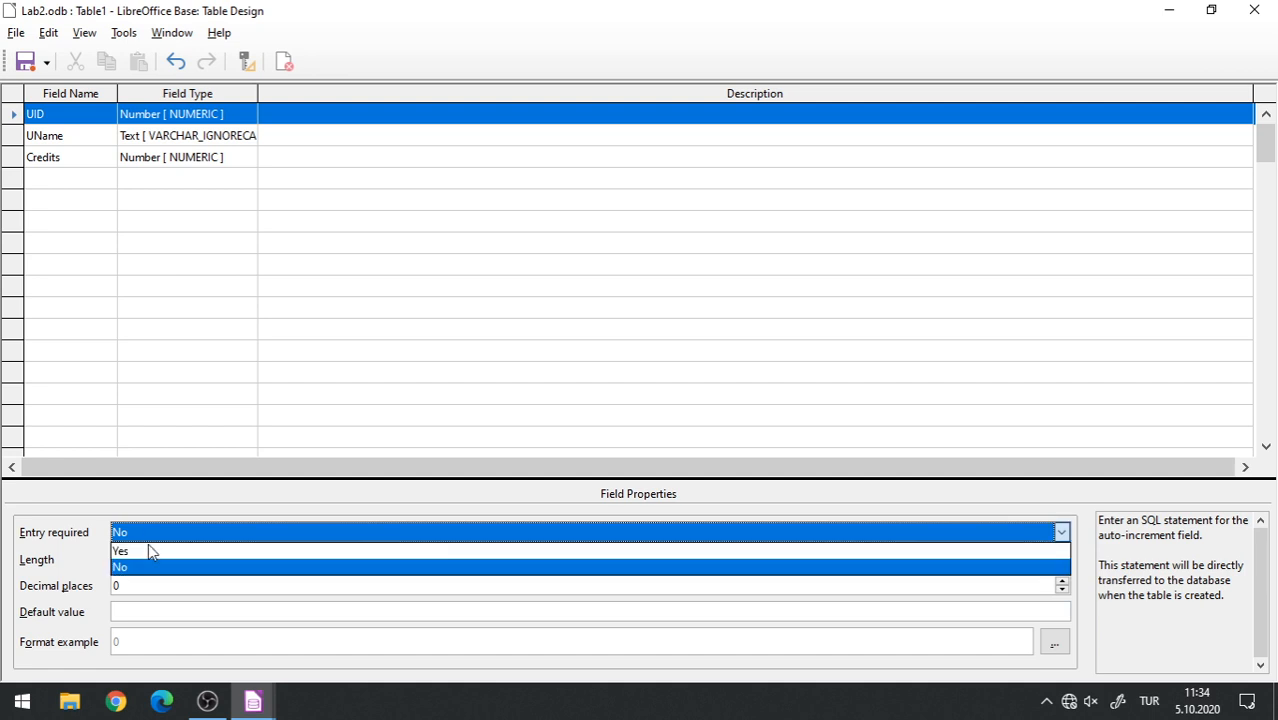
click(148, 551)
Set UID as the table's only primary key.
right_click(22, 115)
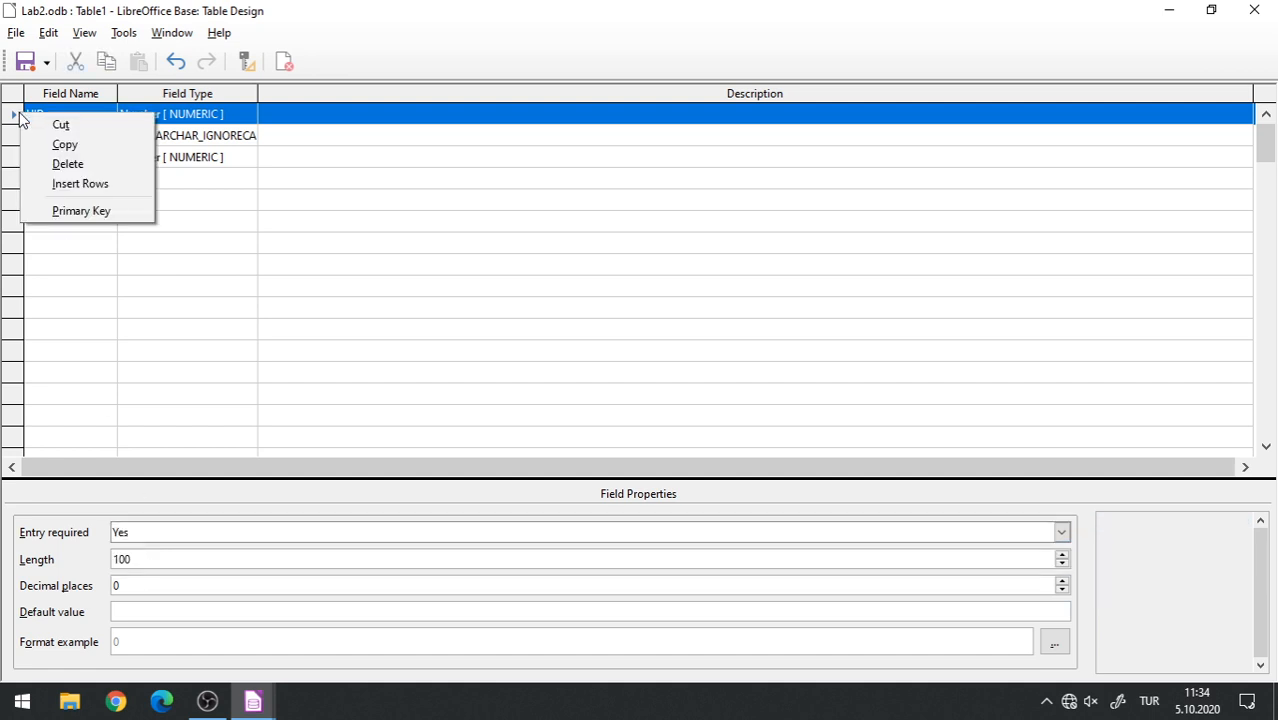
click(70, 211)
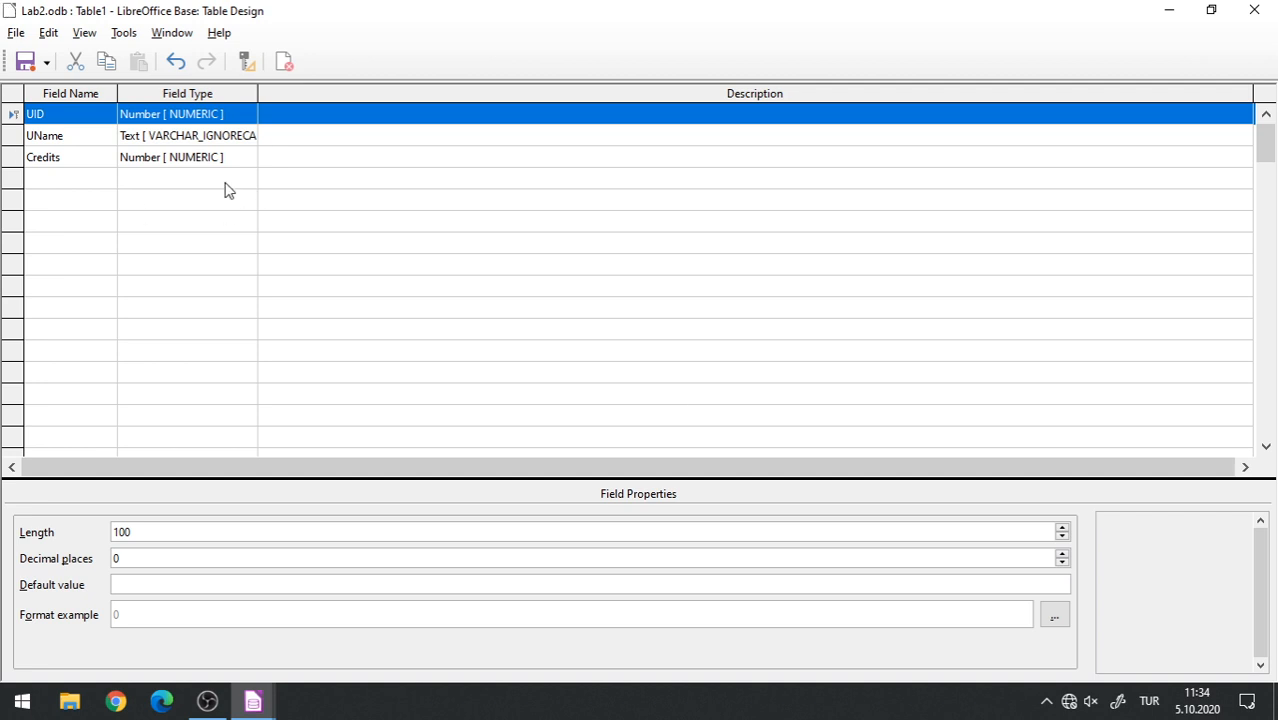
Save the table design under the table name User.
click(28, 38)
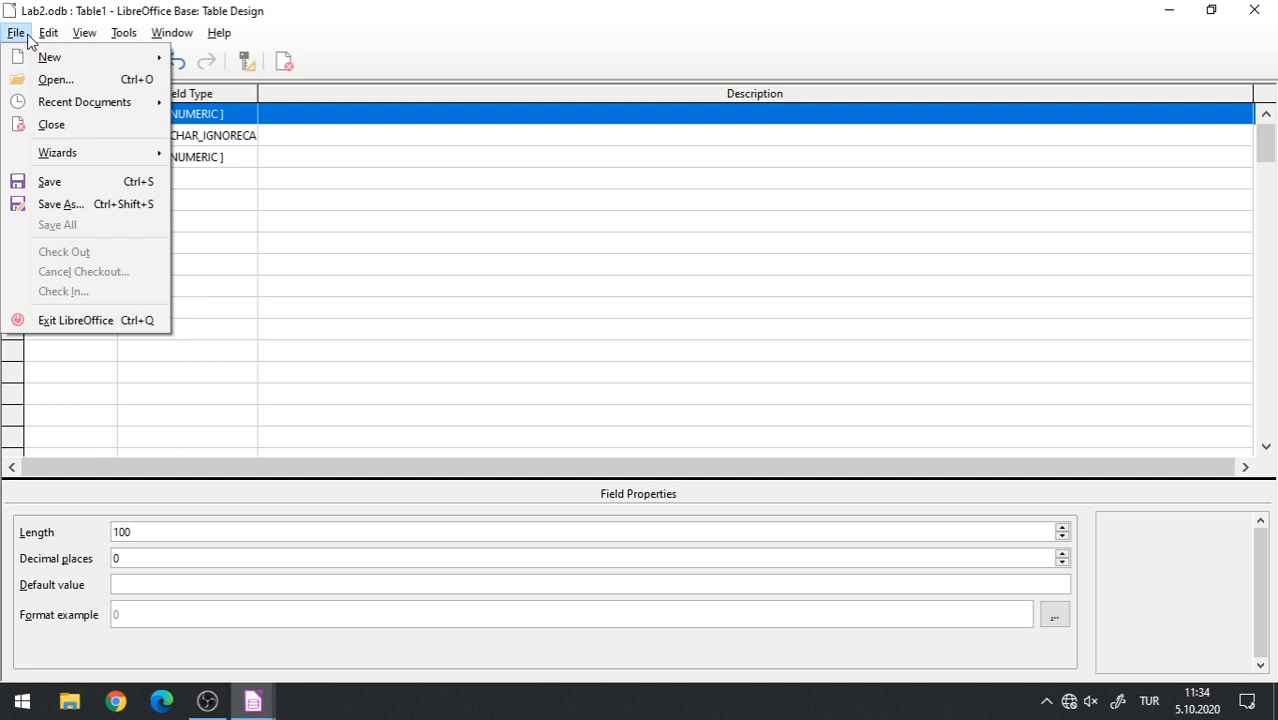
click(471, 8)
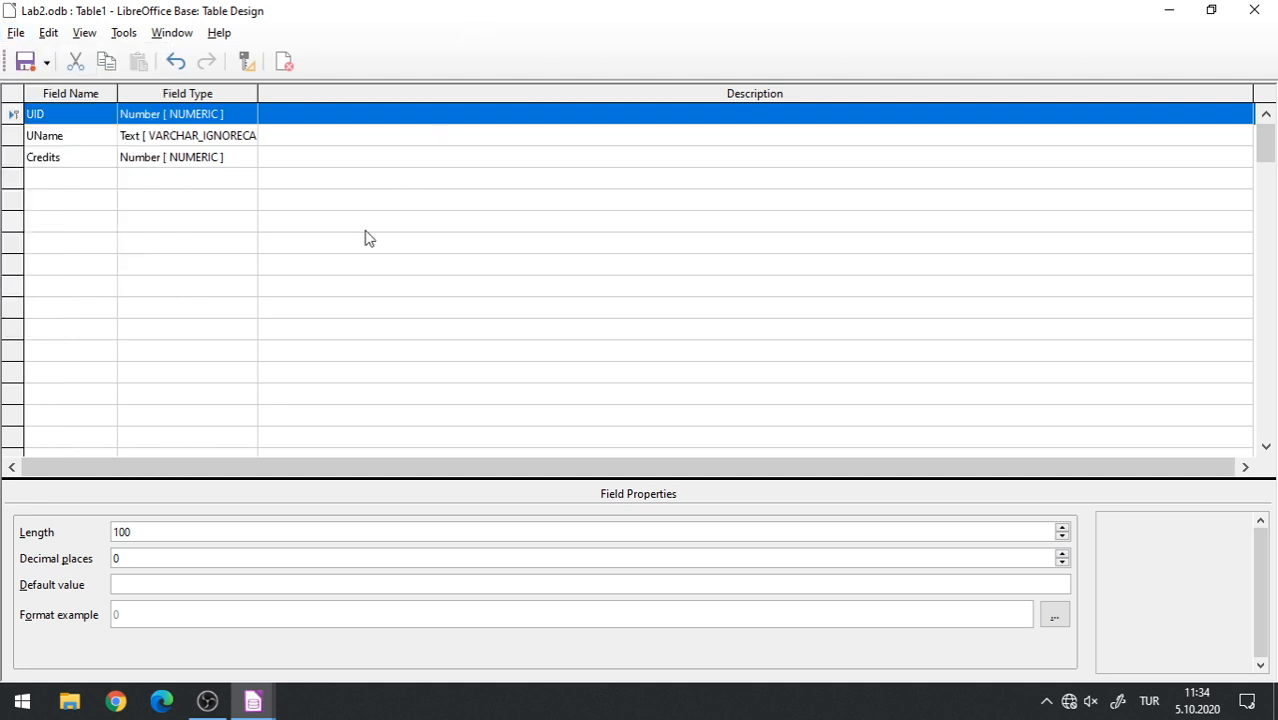
key(ctrl+s)
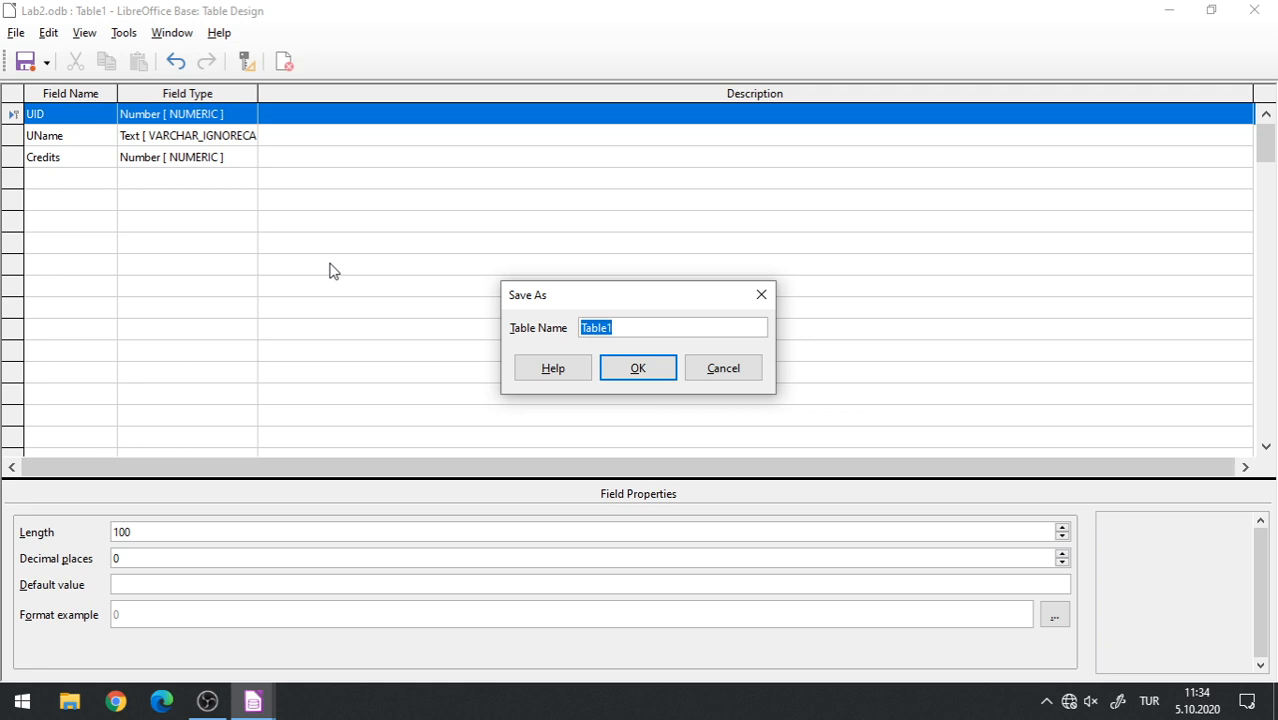
text(User)
text(_)
key(BackSpace)
text(Text)
key(BackSpace)
key(BackSpace)
key(BackSpace)
key(BackSpace)
click(640, 375)
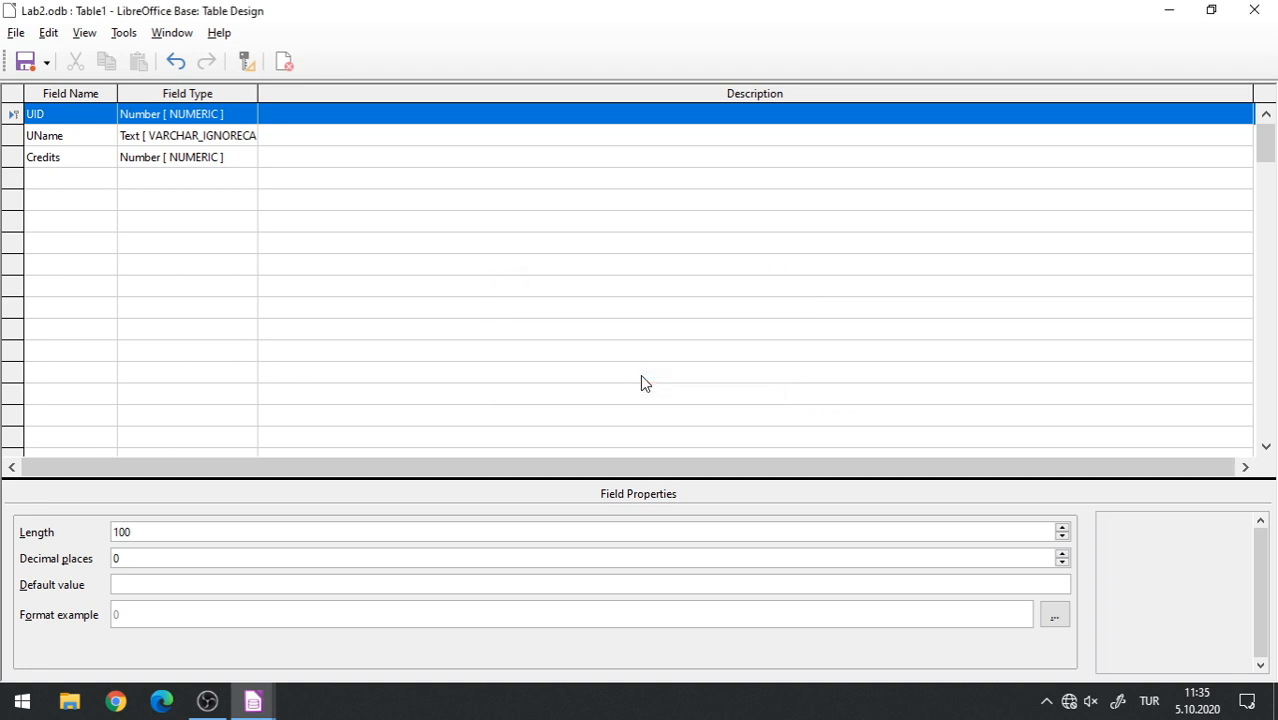
Restore the table design window to a smaller size to reveal the database window, and close the design.
double_click(212, 10)
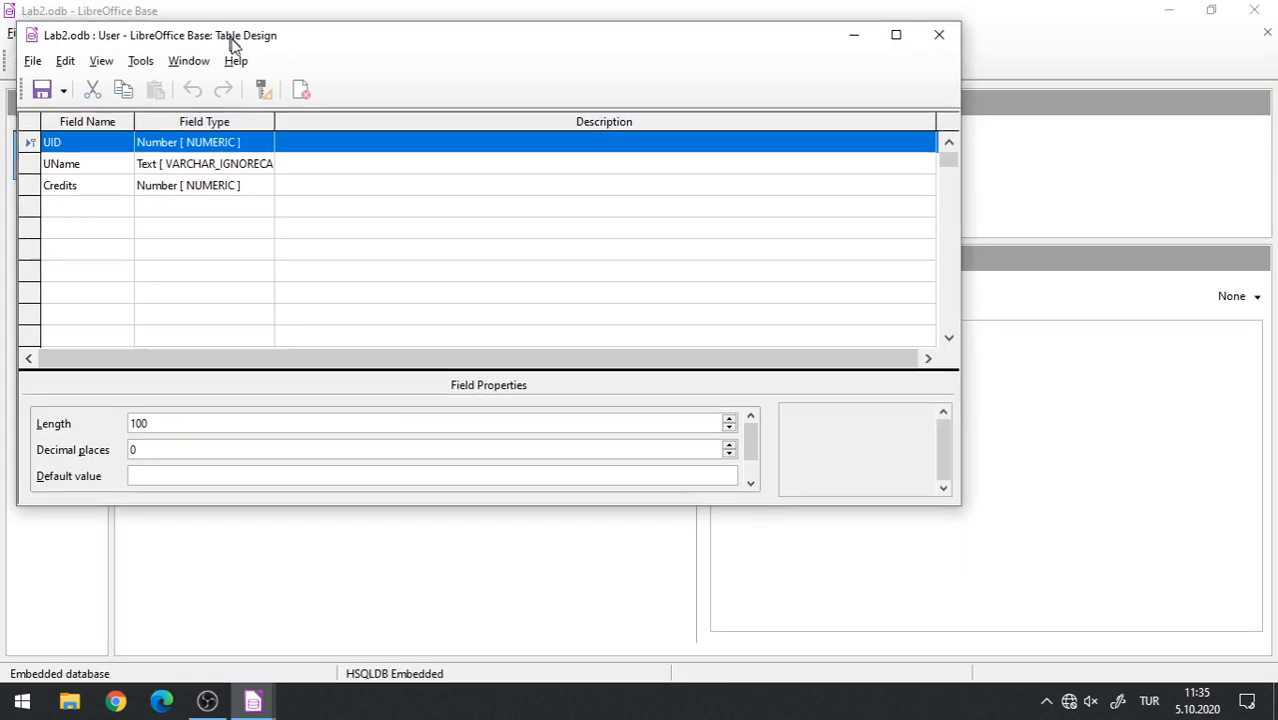
drag(230, 40, 692, 88)
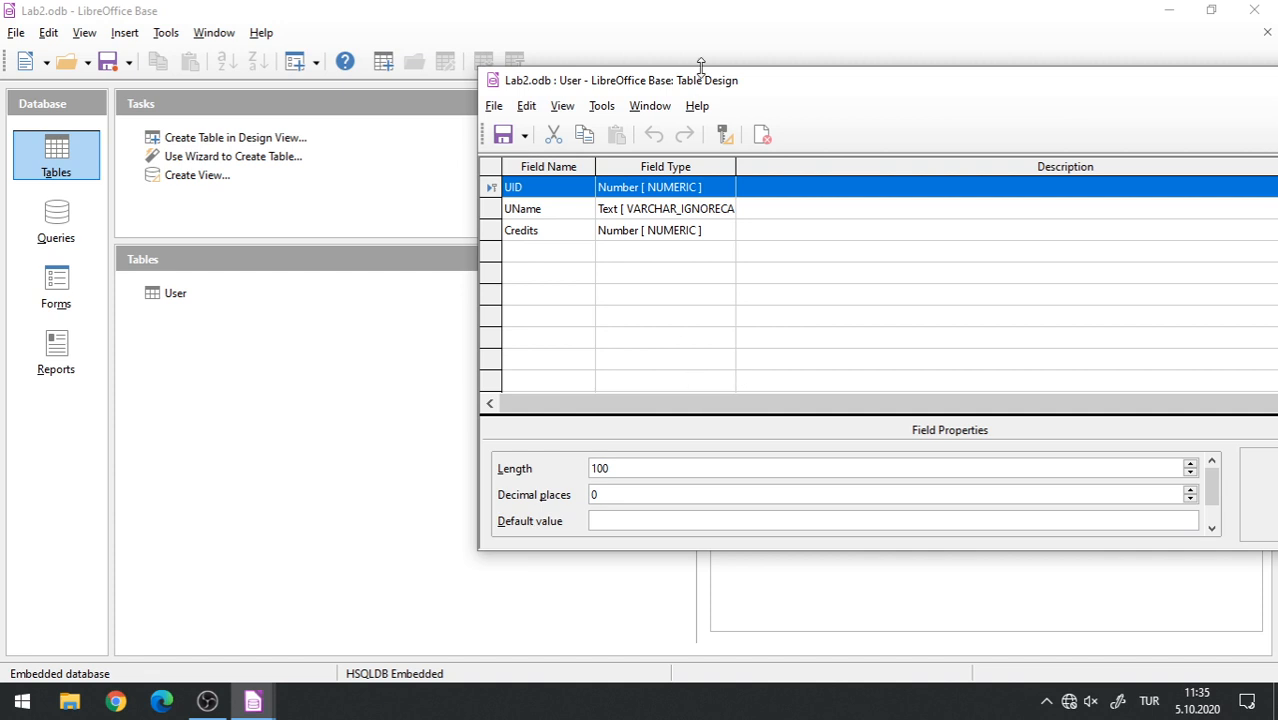
drag(716, 77, 382, 88)
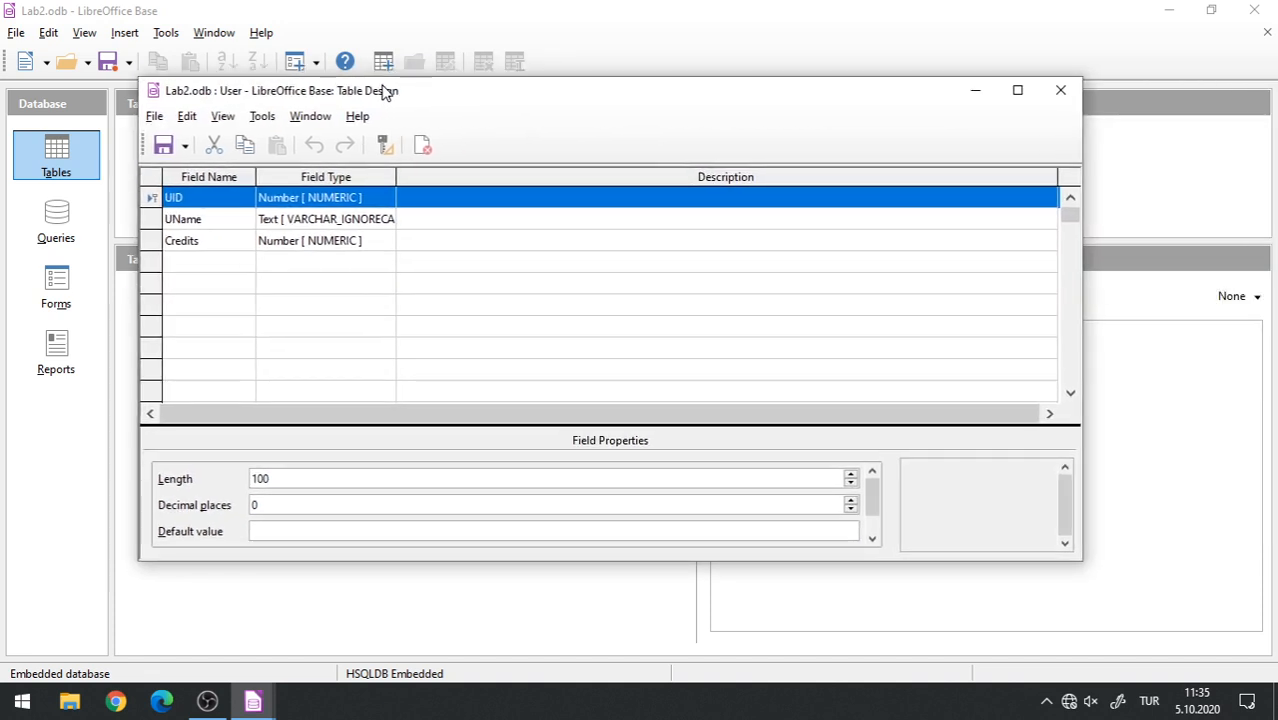
click(1061, 92)
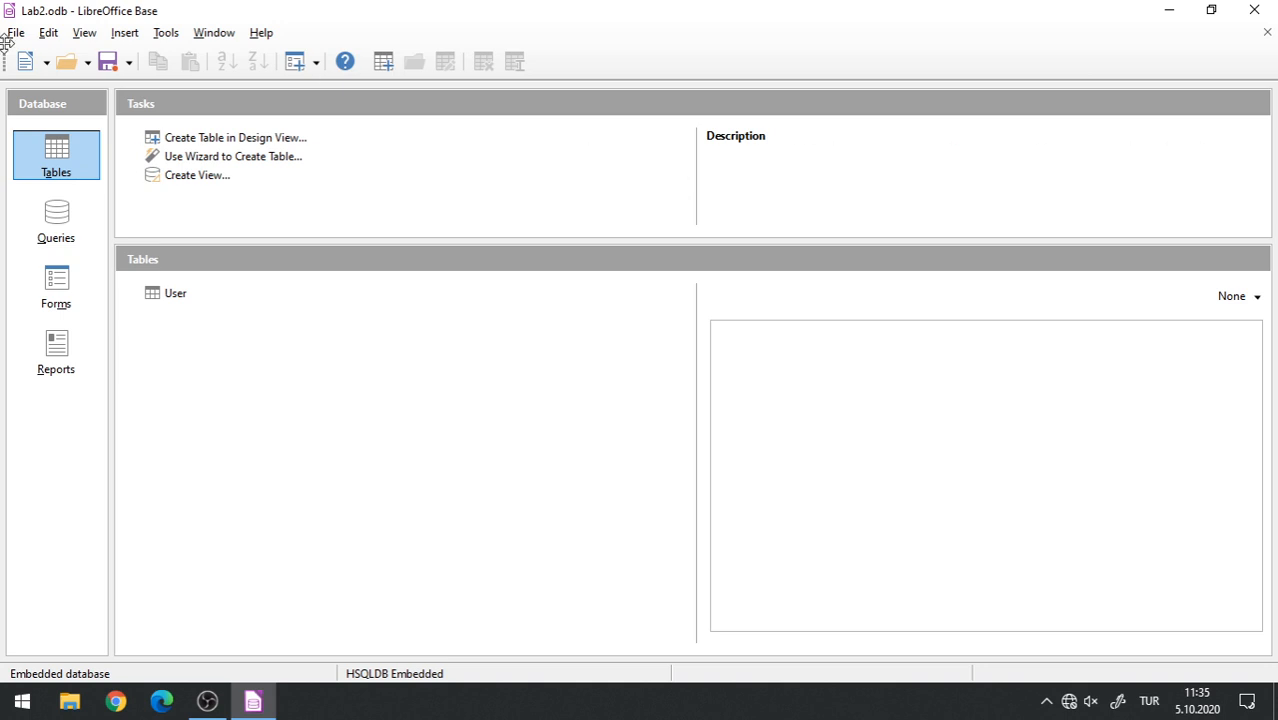
Open the saved User table for design editing and reposition its window.
click(174, 300)
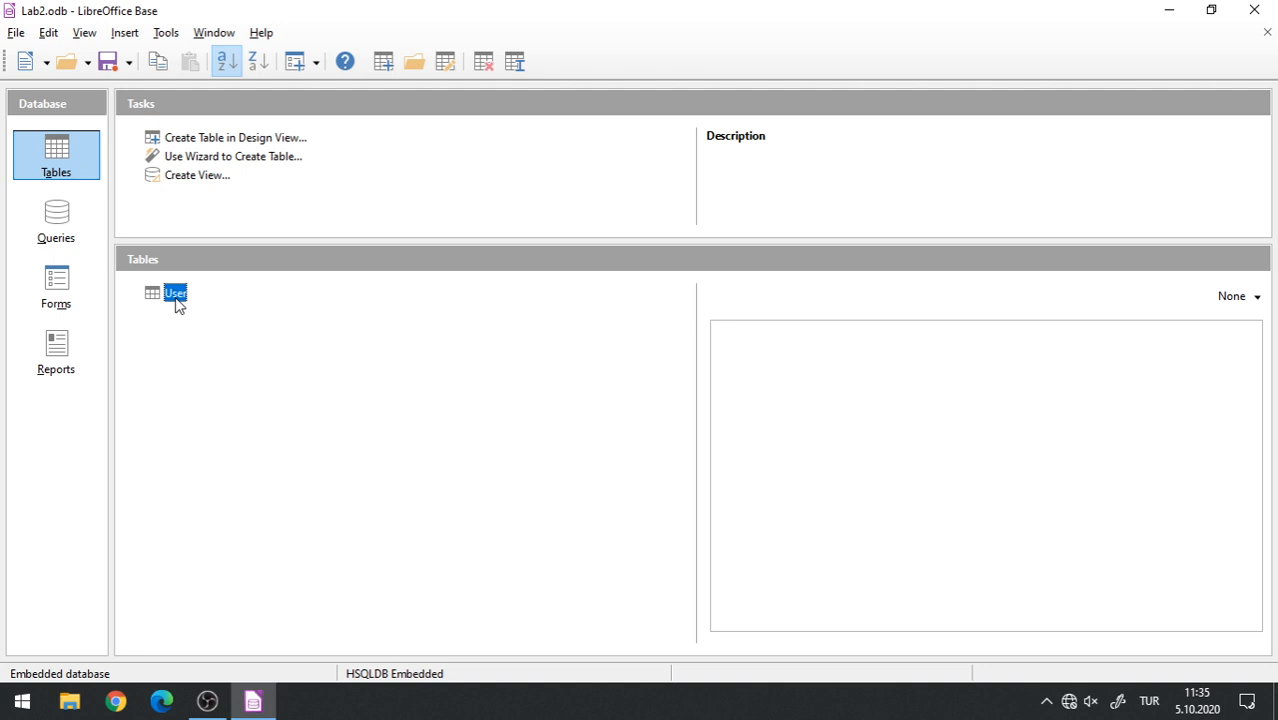
right_click(177, 303)
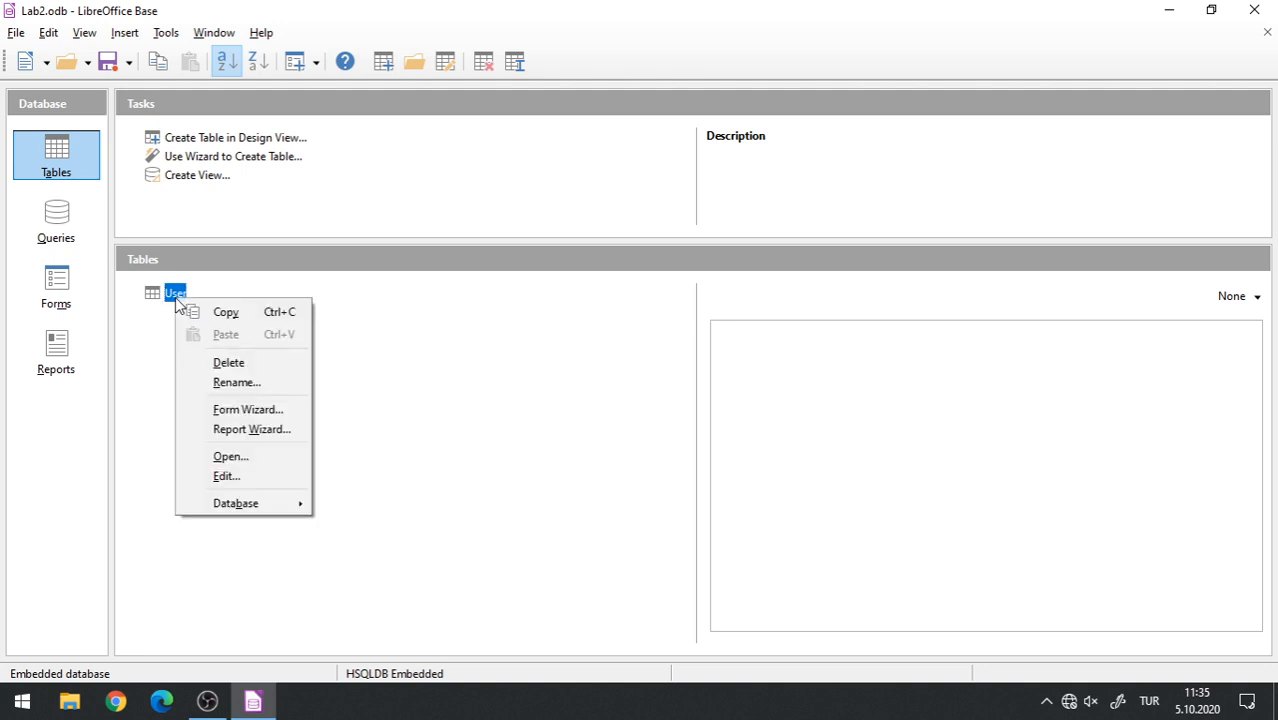
click(240, 486)
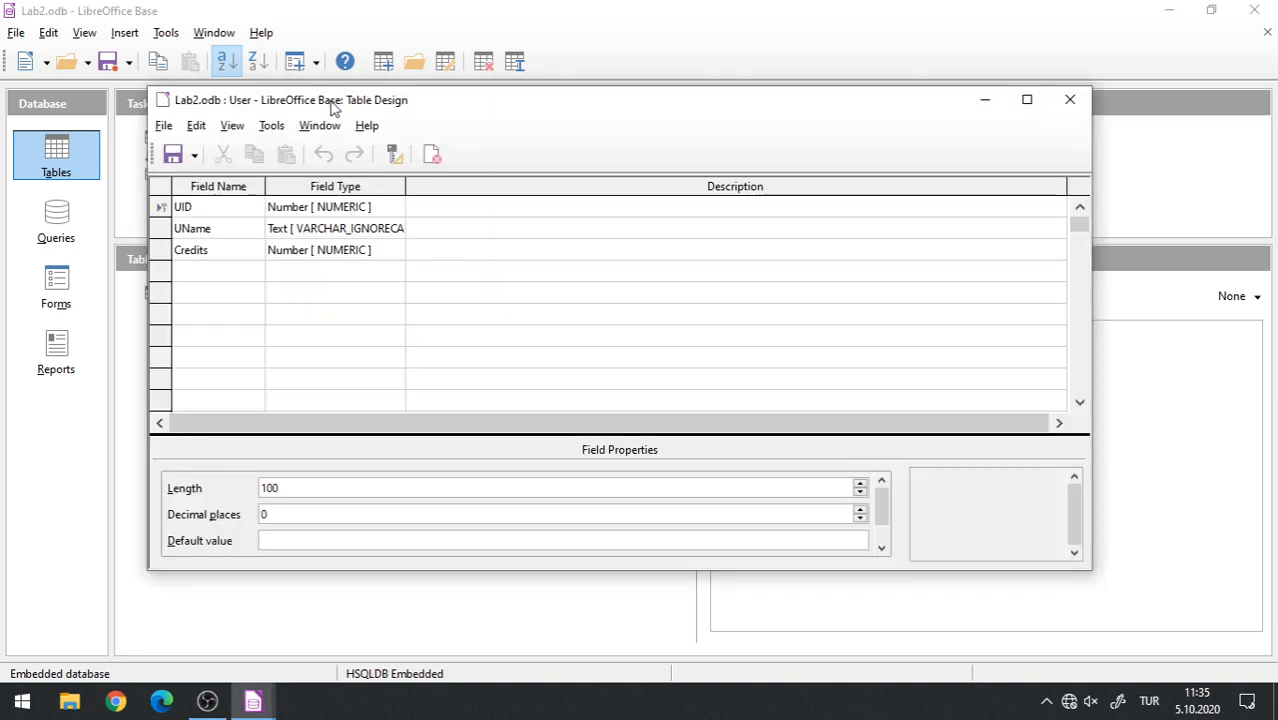
drag(331, 108, 375, 147)
drag(414, 197, 320, 141)
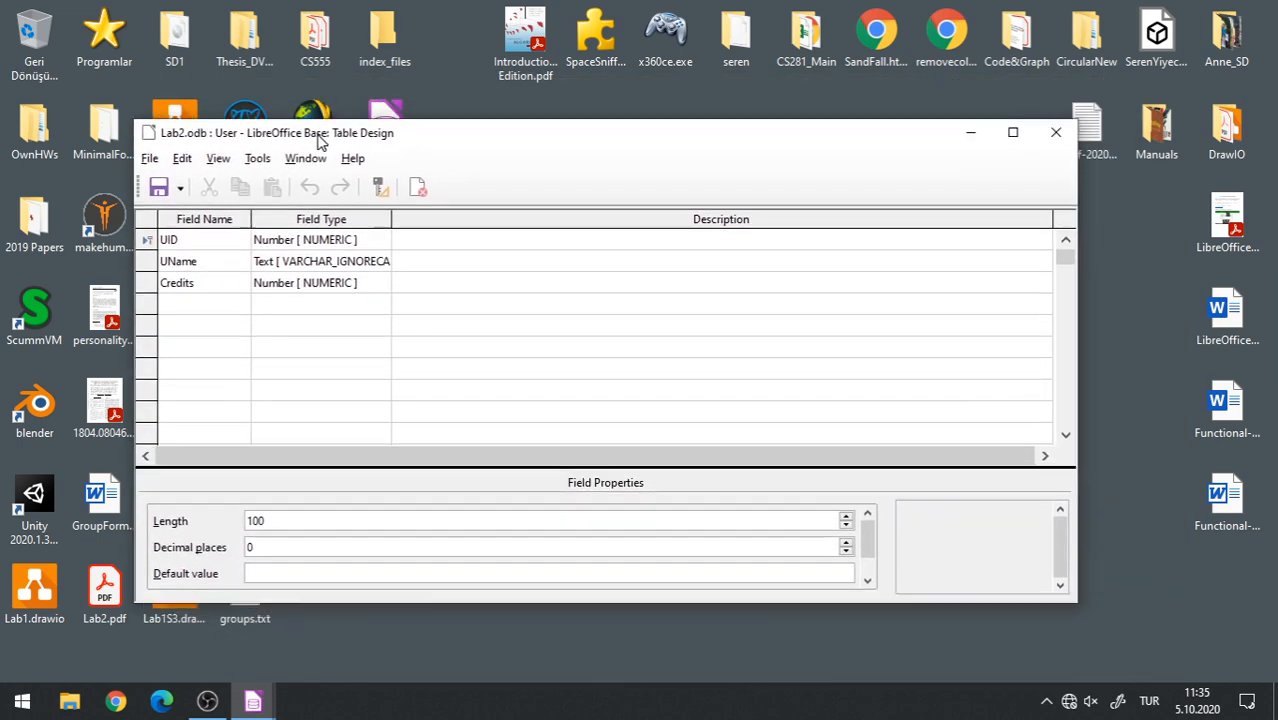
Bring up the main Lab2 database window behind the User table design, and close the design window.
click(253, 702)
click(207, 646)
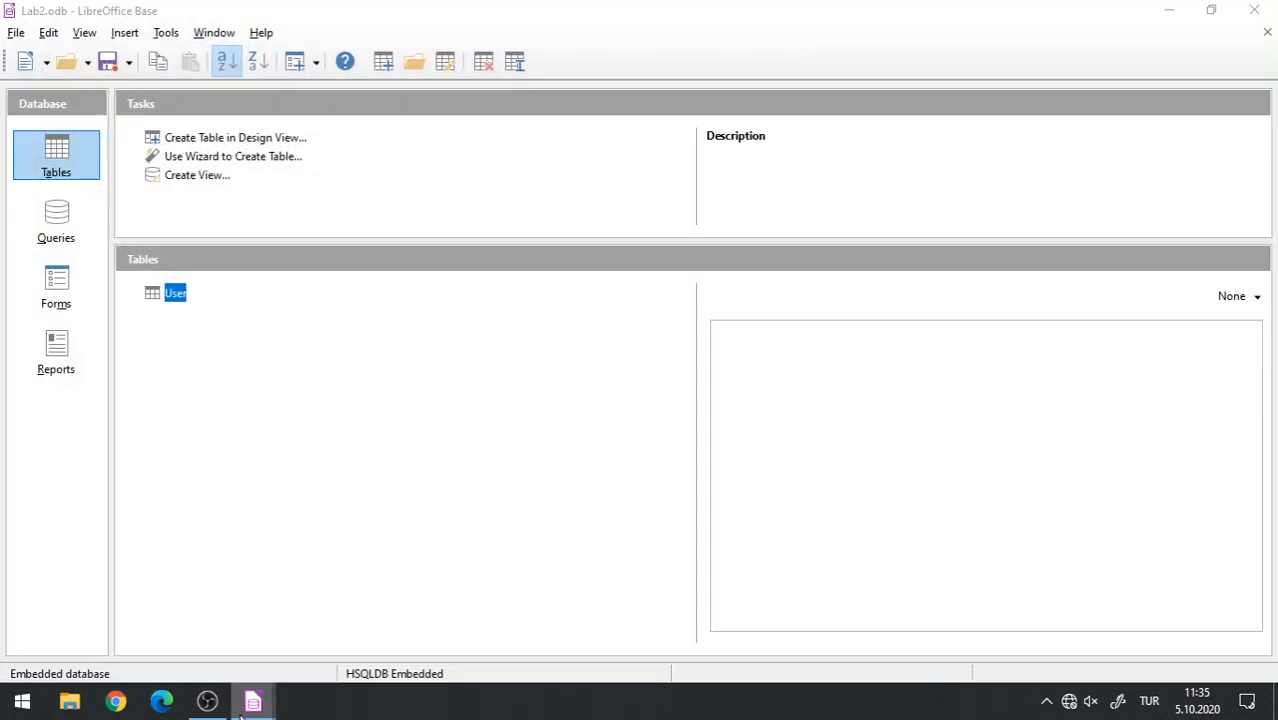
click(318, 618)
drag(380, 143, 382, 143)
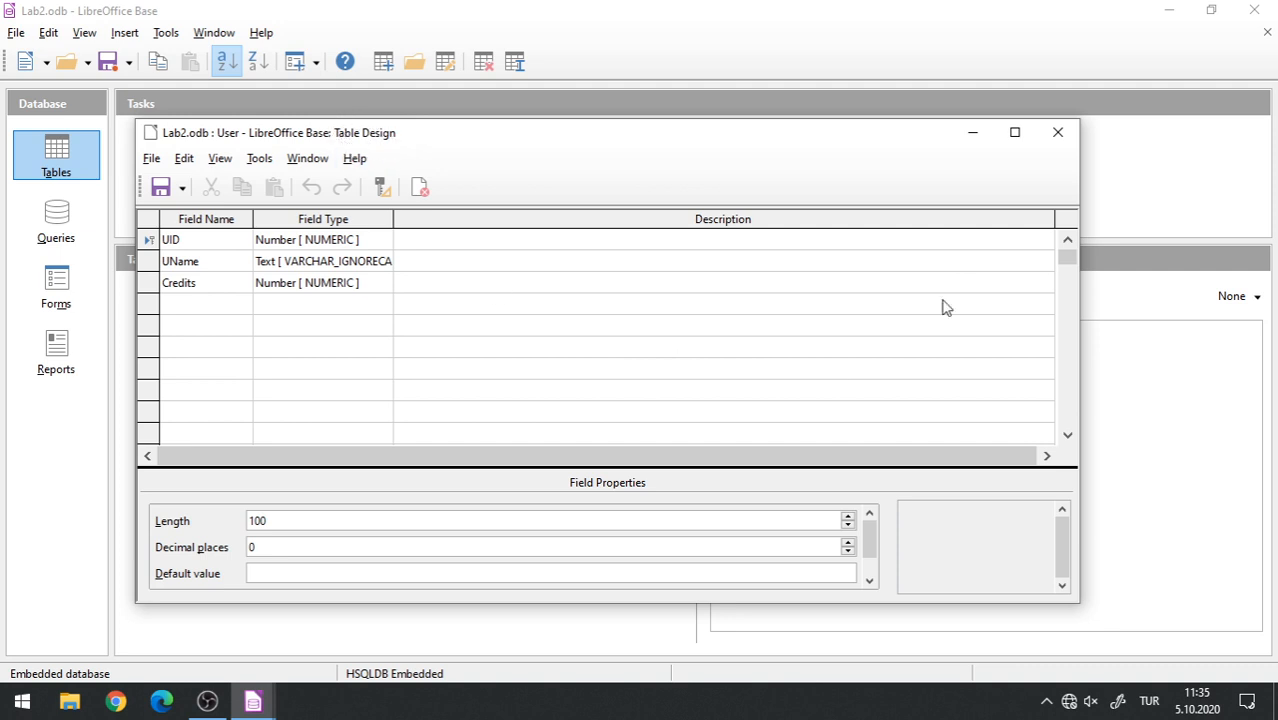
click(1057, 132)
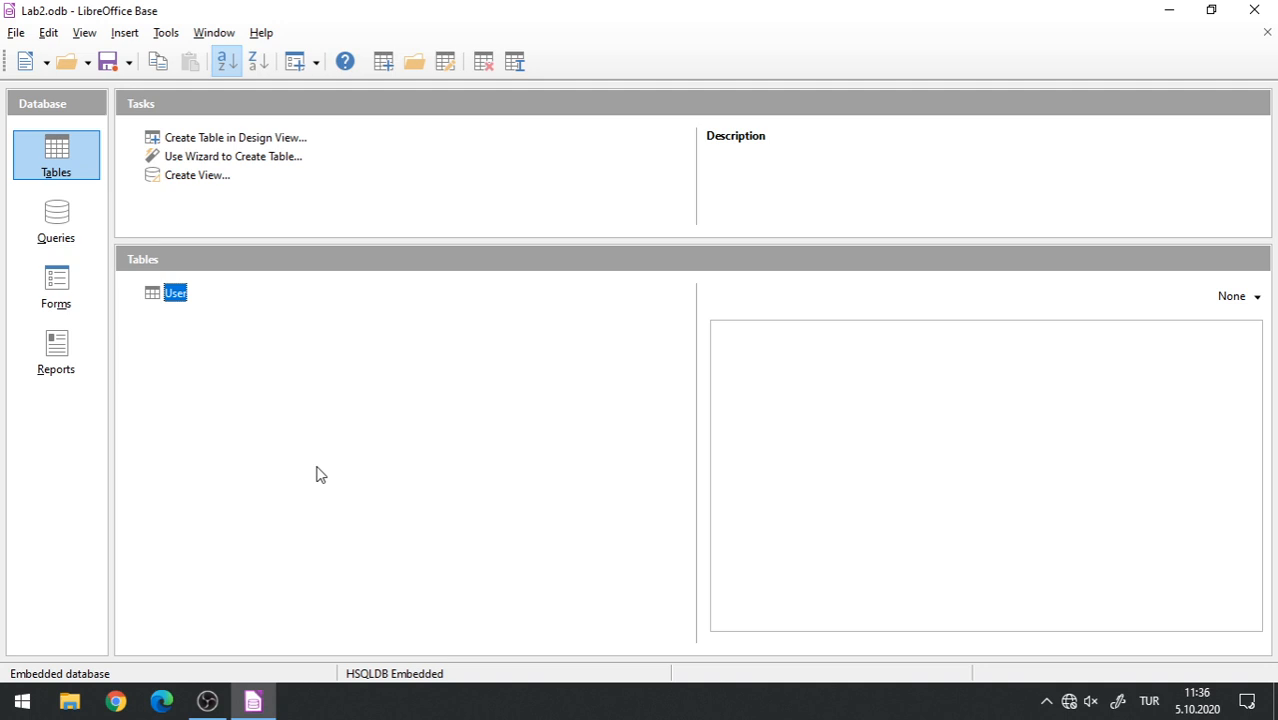
Open the User table for data entry and reposition its data window.
right_click(171, 298)
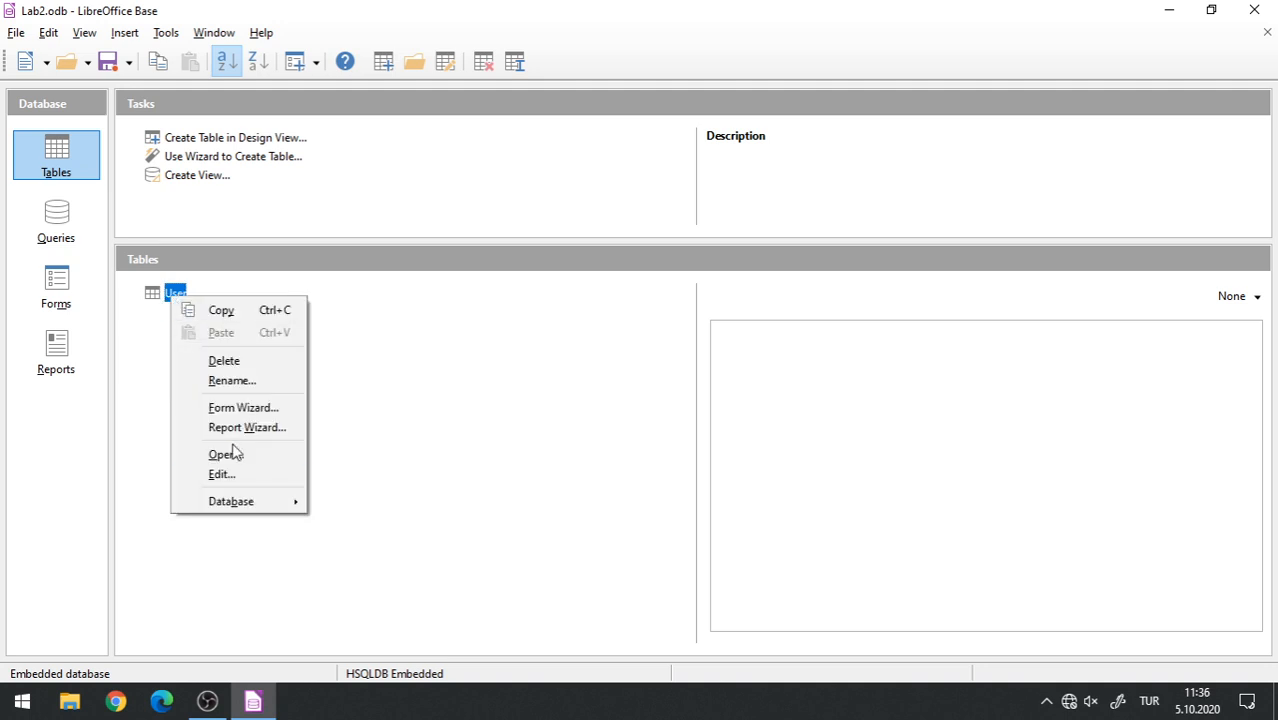
click(150, 345)
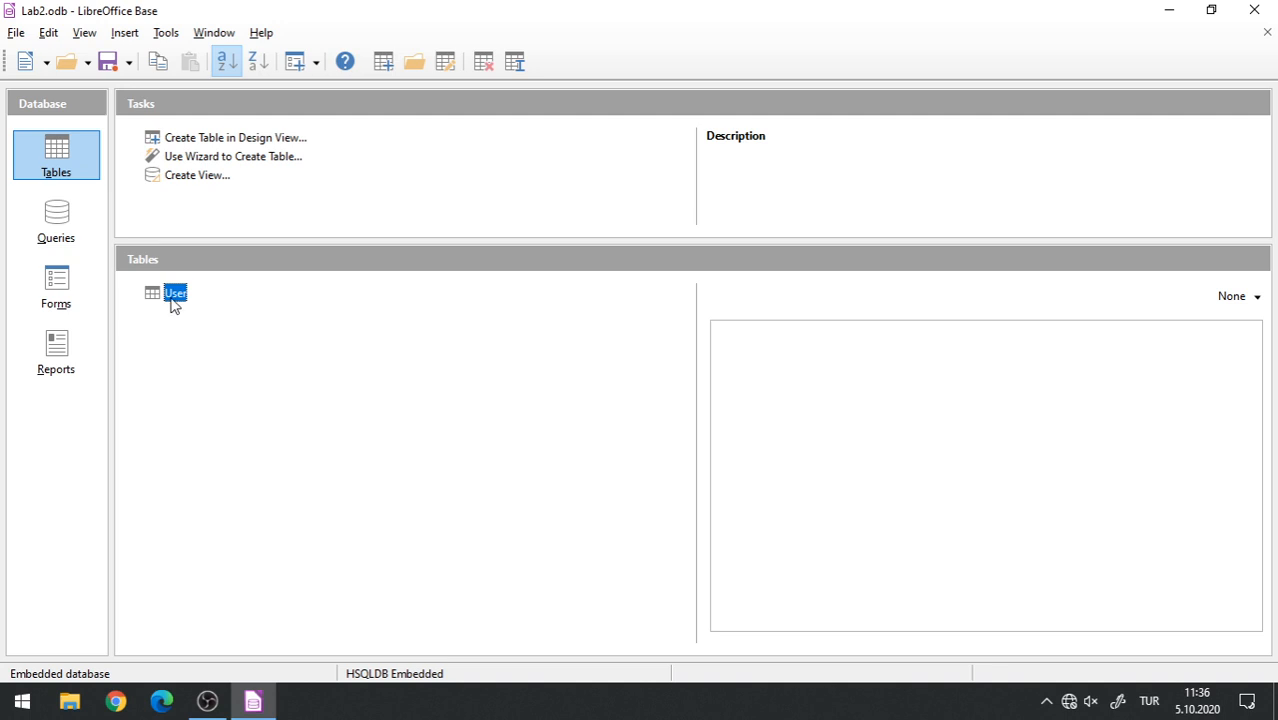
double_click(175, 294)
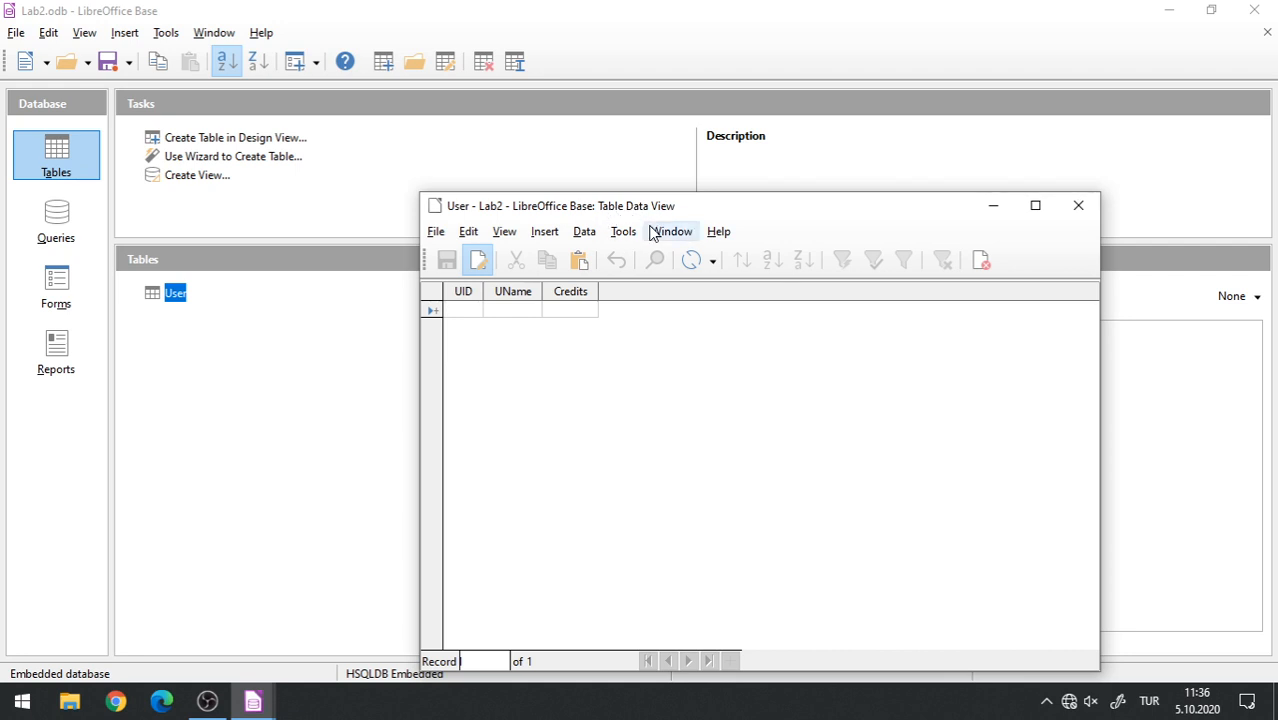
drag(730, 193, 690, 188)
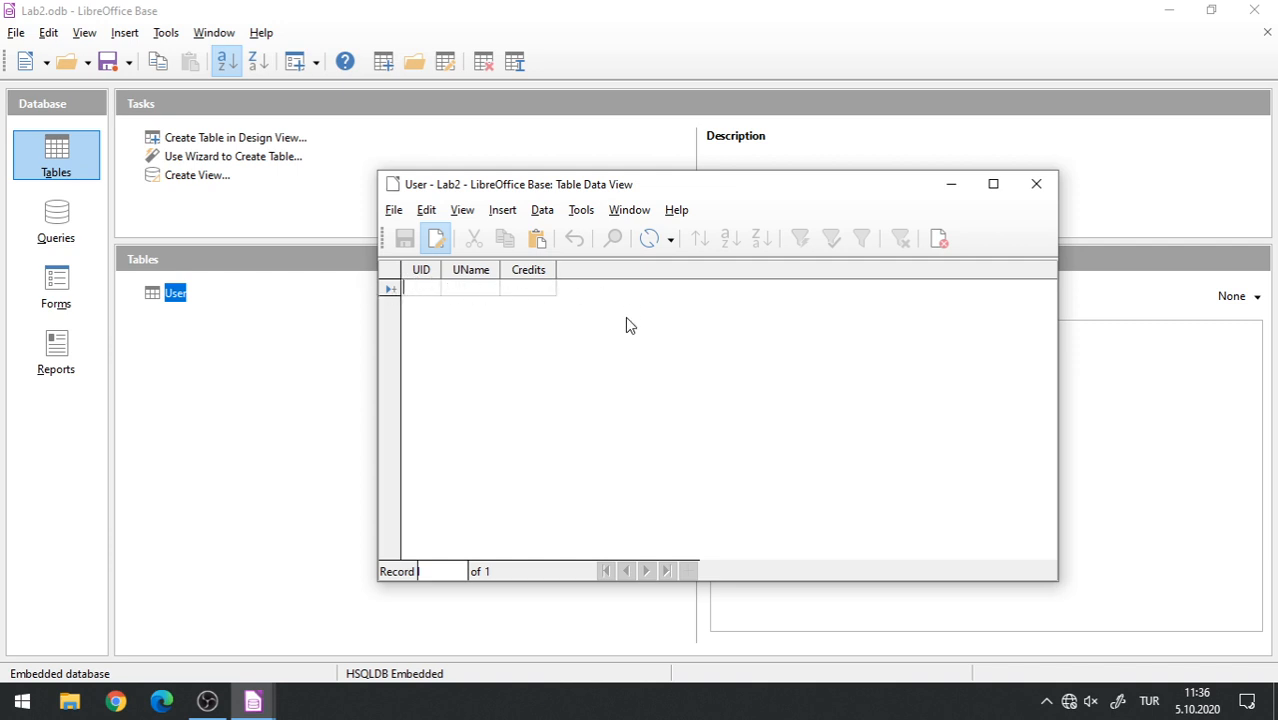
Enter 1 as the first record's UID and try adding letters to this numeric field.
text(1)
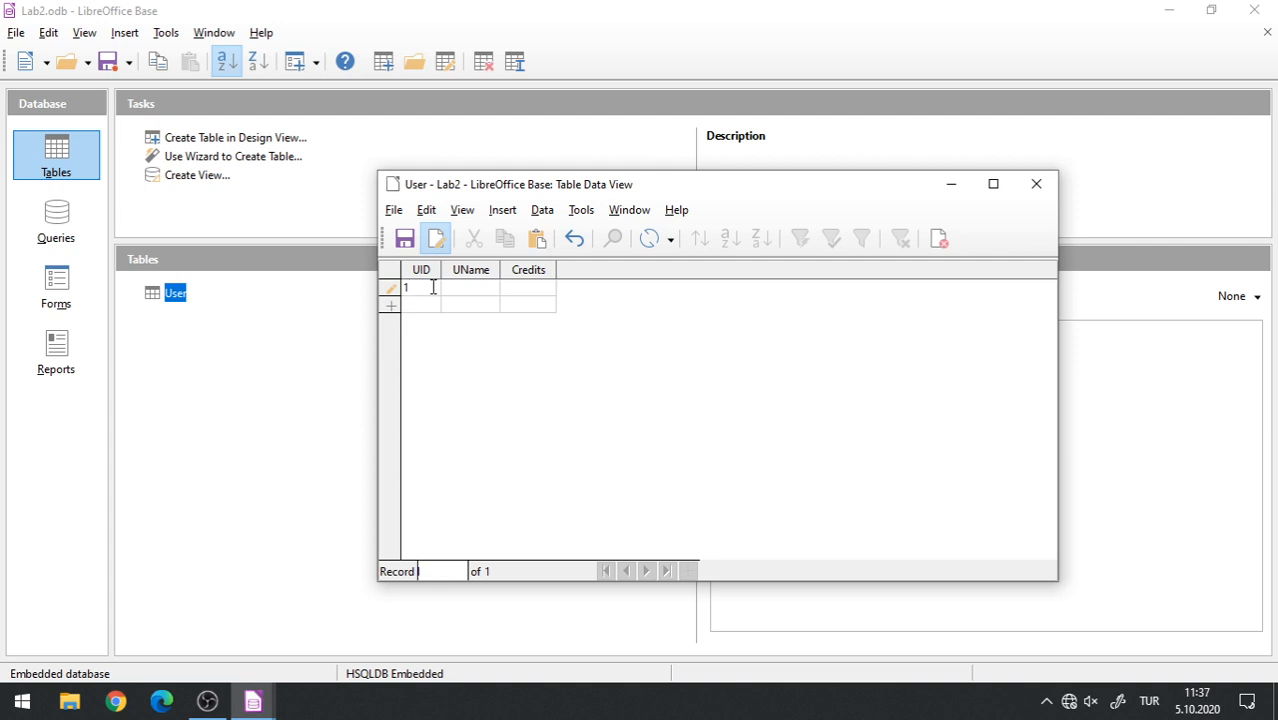
text(rtiyou)
click(468, 290)
click(425, 287)
click(478, 290)
click(424, 290)
click(473, 291)
click(424, 289)
double_click(410, 289)
click(409, 288)
double_click(407, 288)
Fill in the first record with UID 1, a sample first name as UName and Credits 1000, and commit it.
text(1)
click(473, 288)
text(Ali)
key(Tab)
text(1000)
click(428, 305)
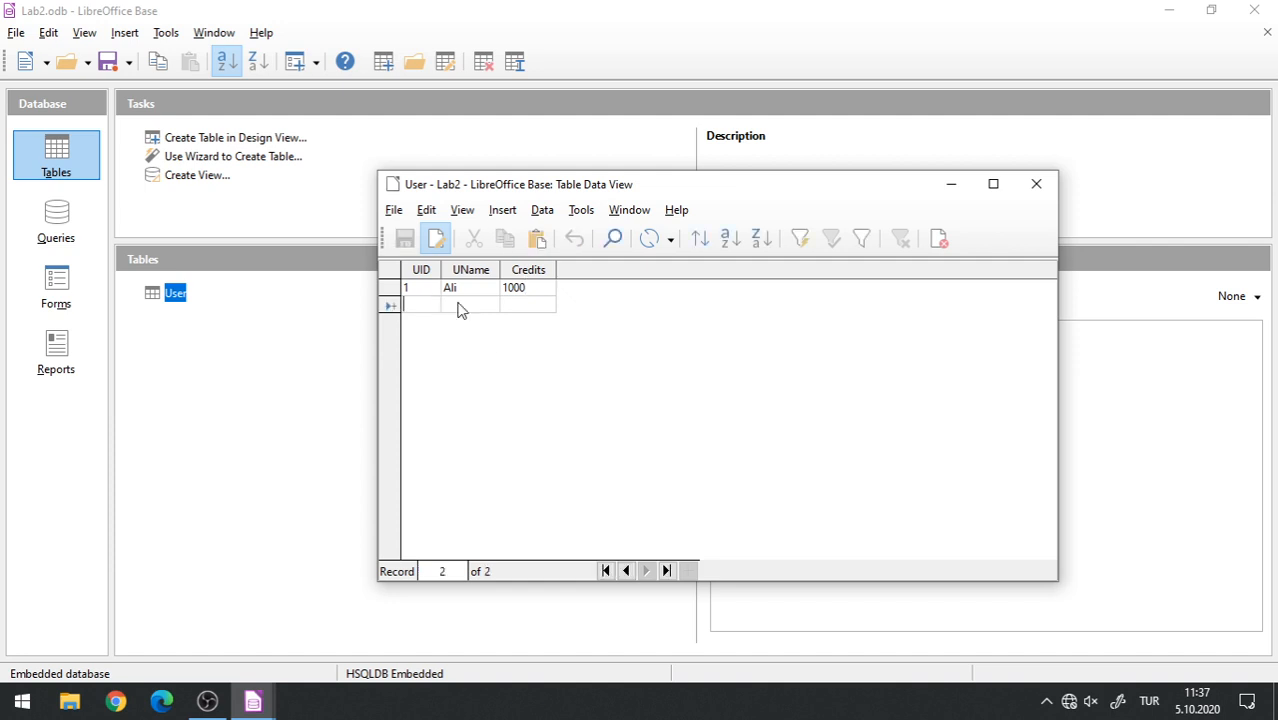
Change the first record's Credits to 1000345.
click(524, 292)
text(34)
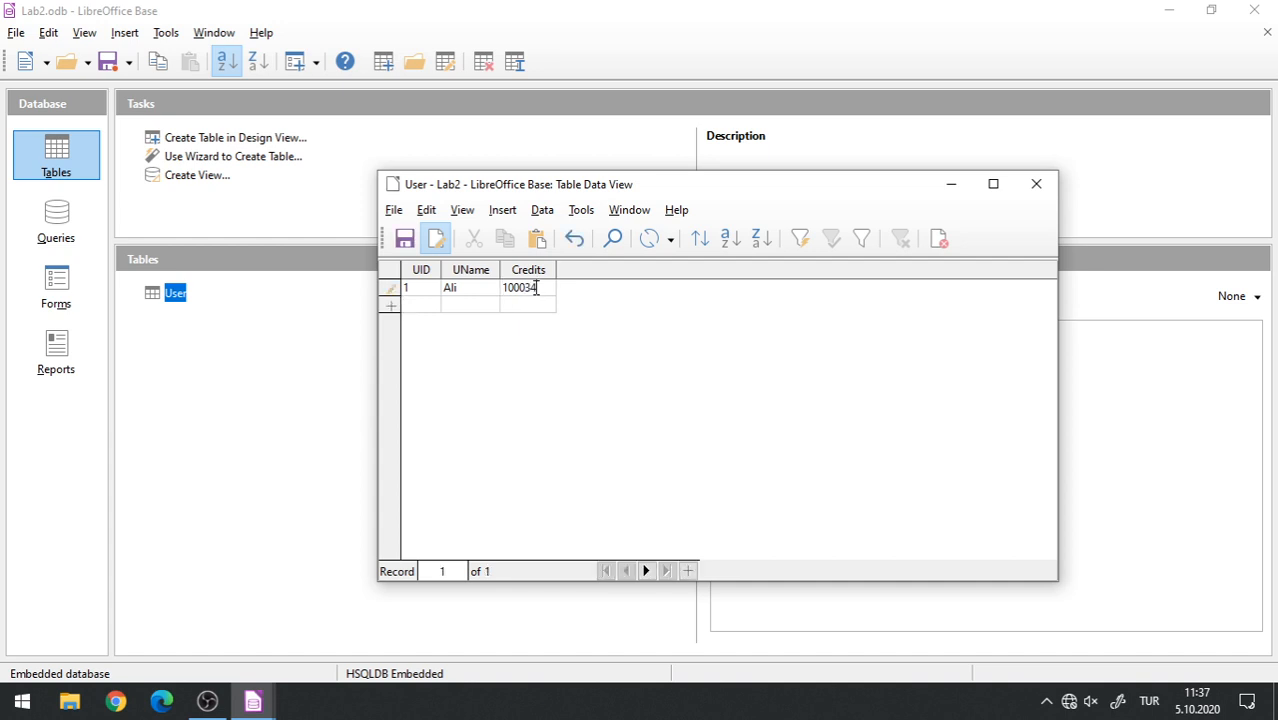
text(5)
click(491, 288)
Maximize the User table data window and widen the Credits column.
double_click(591, 193)
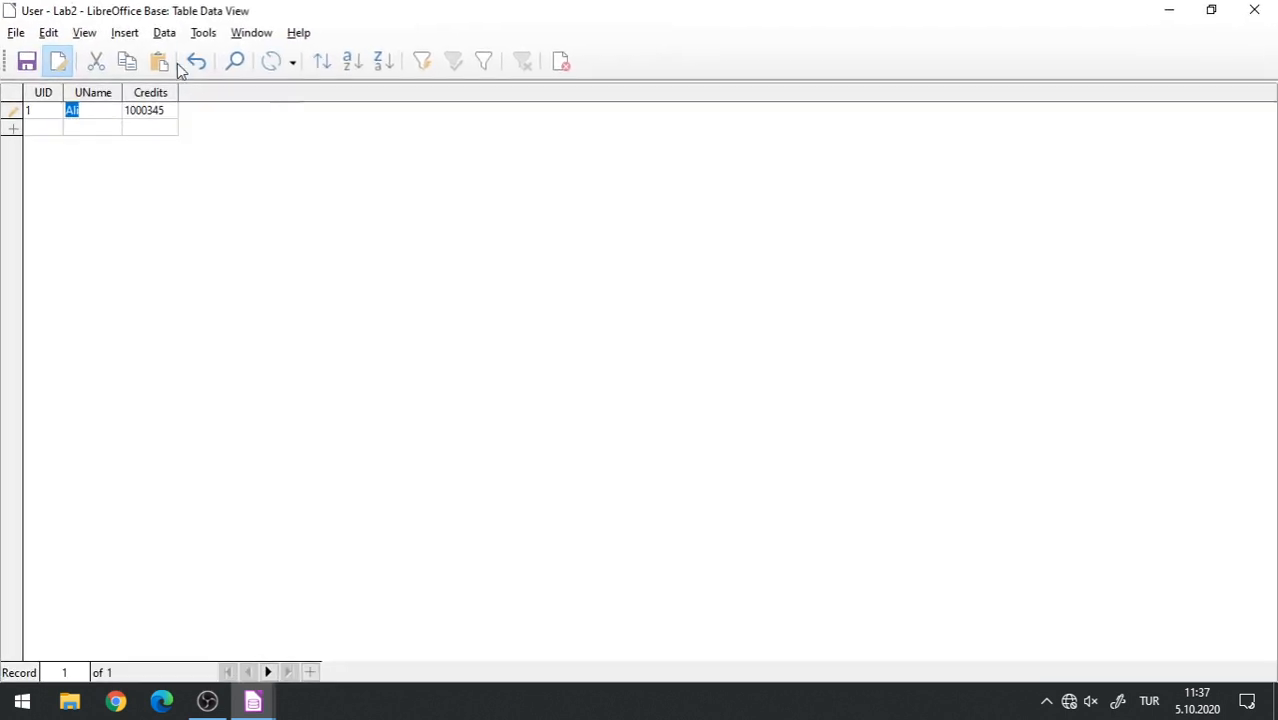
double_click(178, 92)
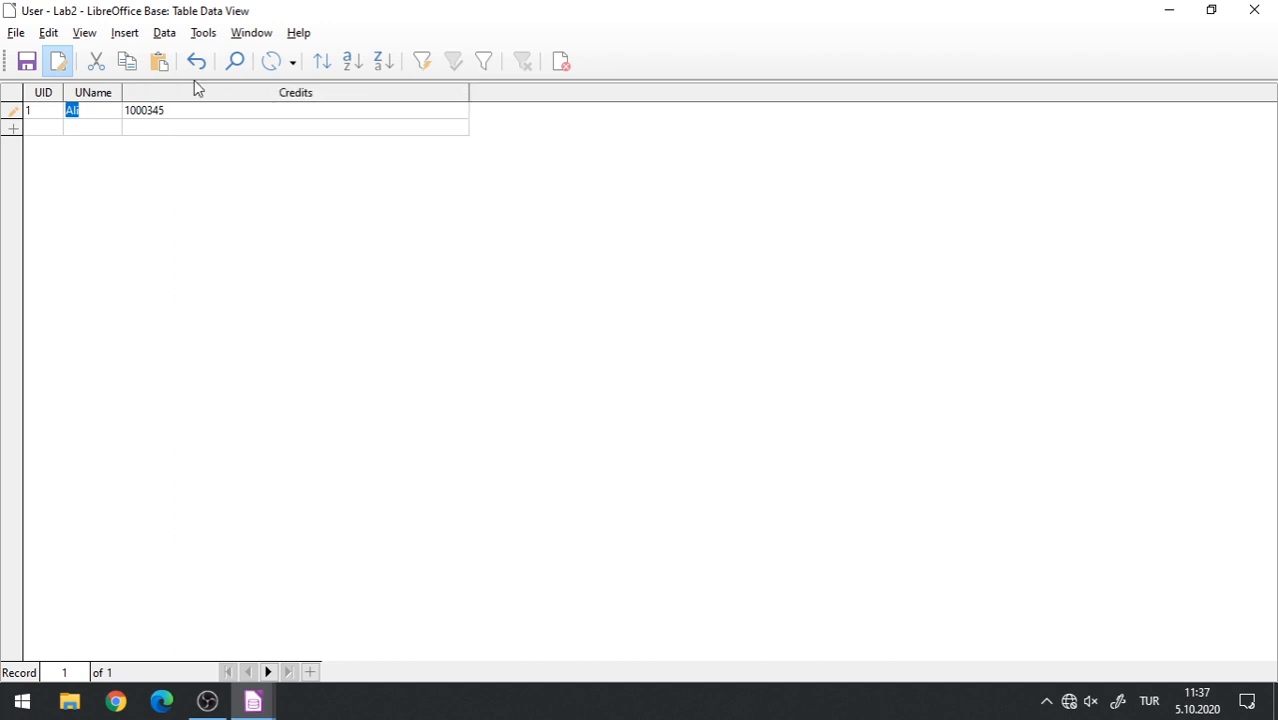
click(222, 113)
text(345345345)
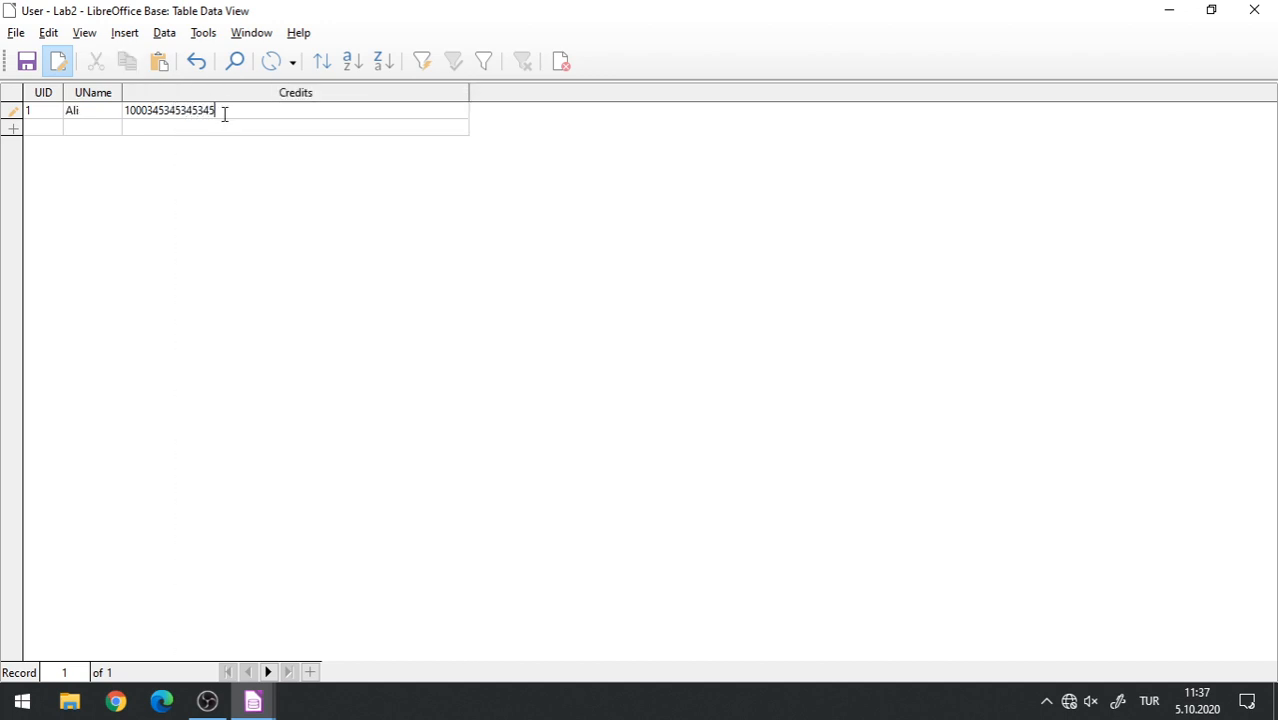
text(5555555555555555555555555)
click(102, 112)
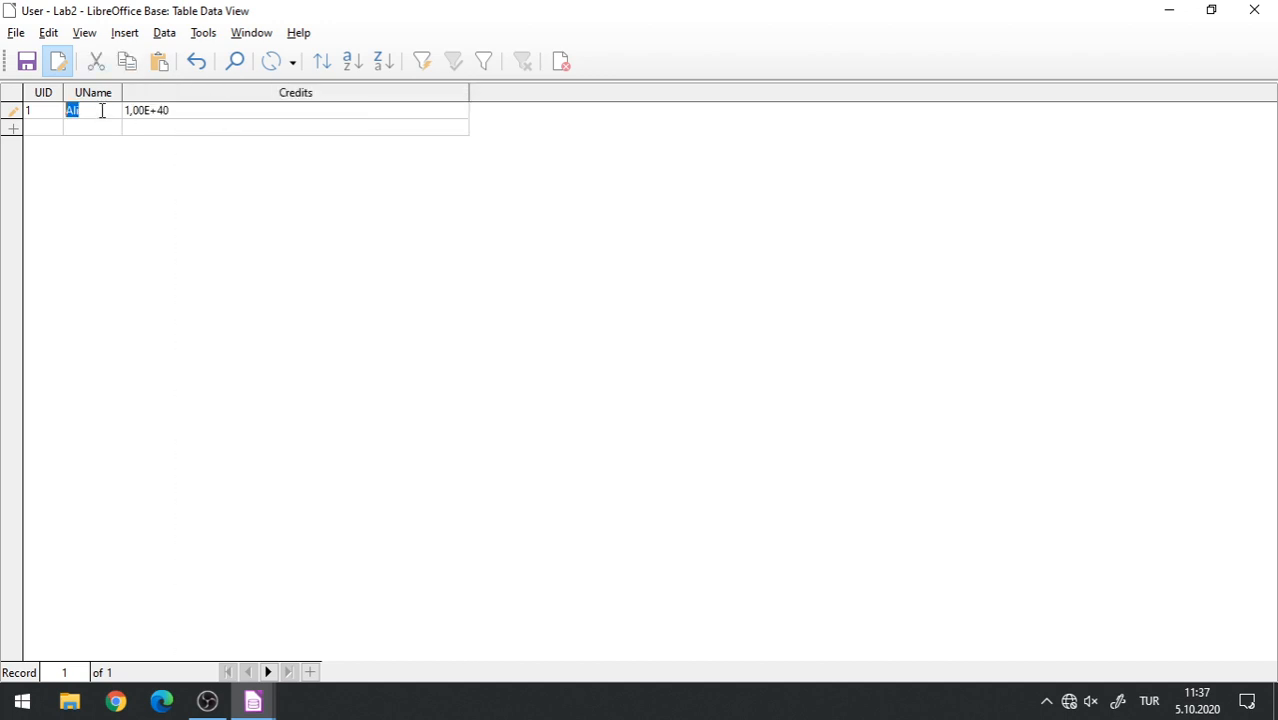
Replace the first record's Credits value with a very long run of 3s that nearly fills the widened column.
click(197, 113)
click(113, 115)
click(195, 112)
drag(195, 112, 86, 110)
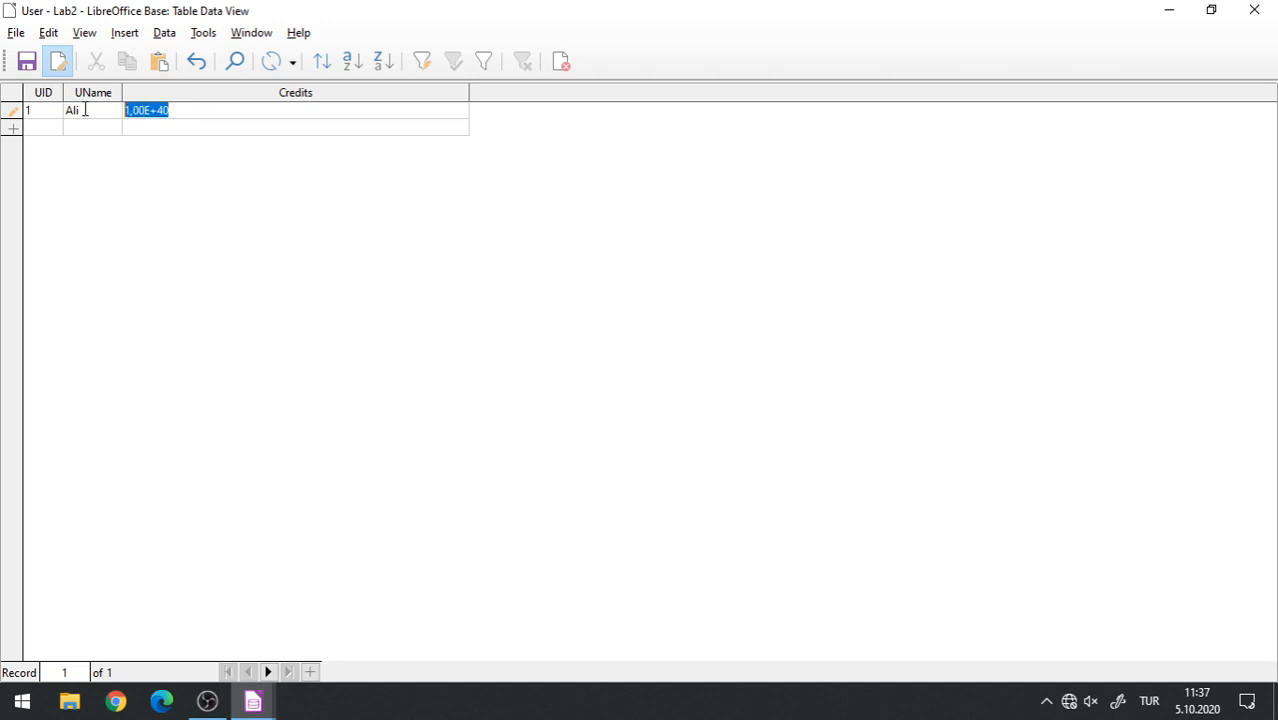
key(BackSpace)
text(3333333333333333333333333333333333333333333333333333333)
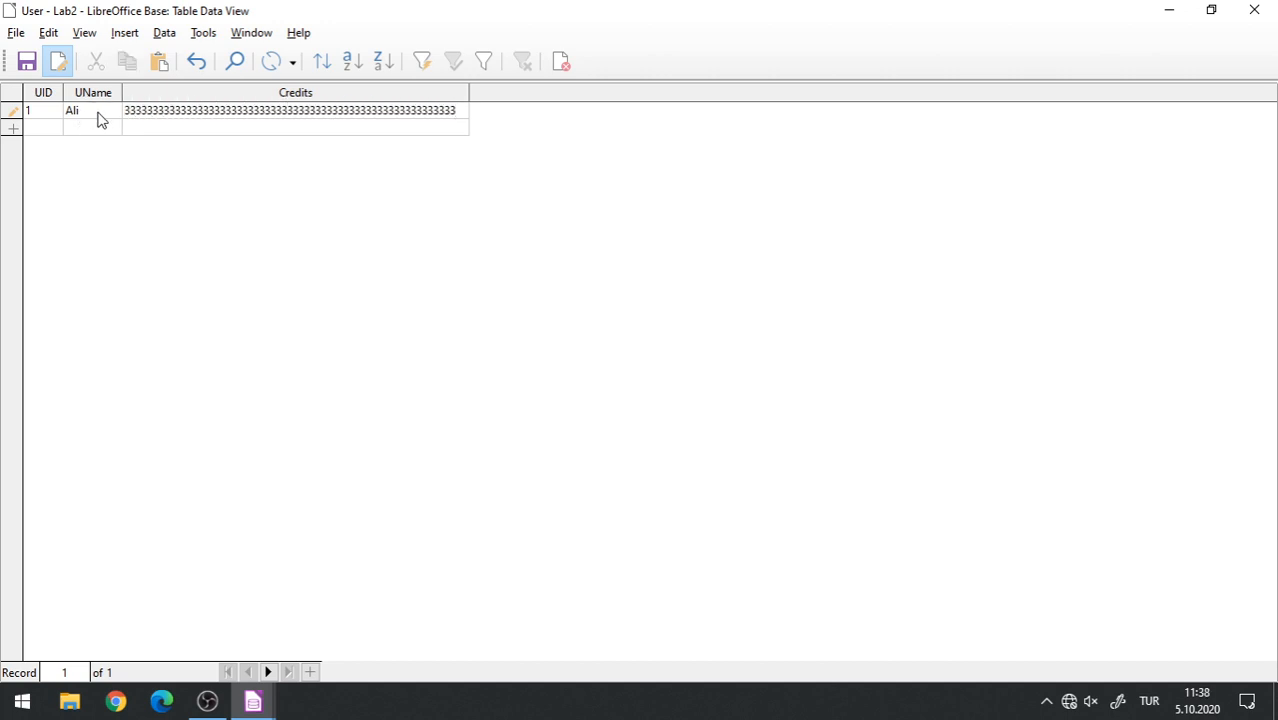
Clear the first record's overlong Credits value, shrink the data window from full screen, set Credits to 100 and save the record.
click(97, 112)
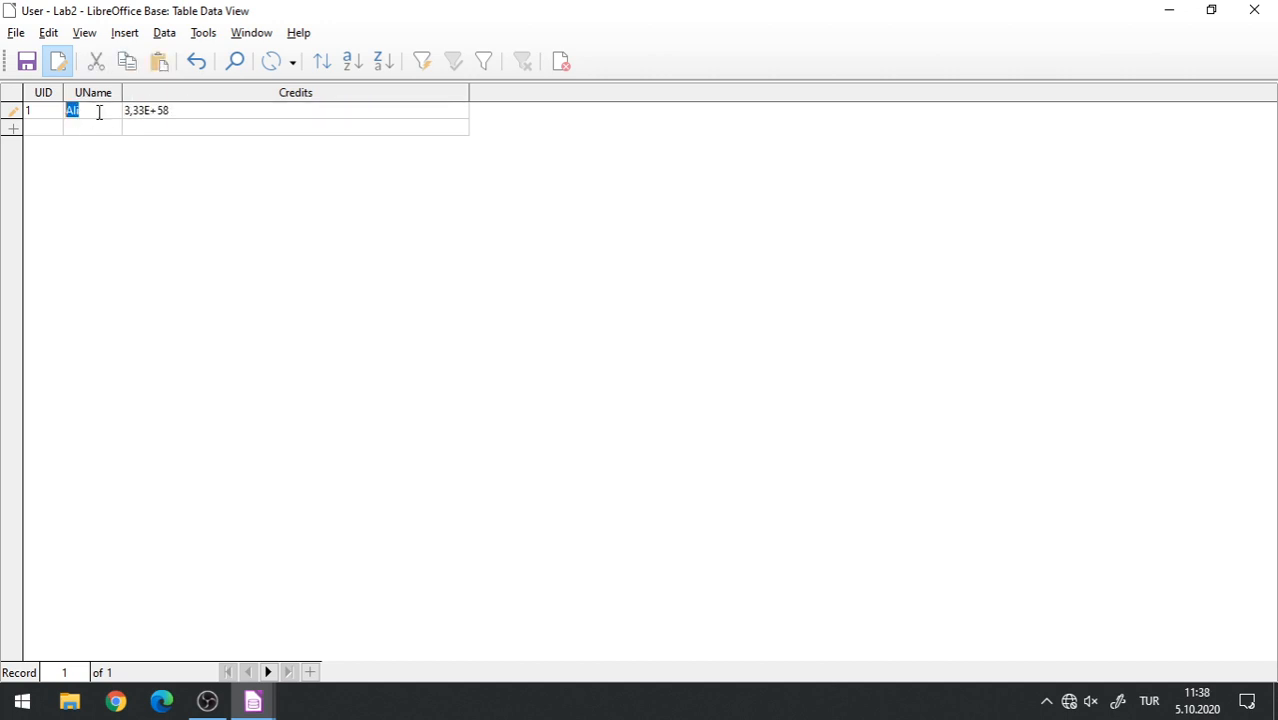
click(210, 112)
drag(246, 104, 80, 93)
key(Delete)
drag(214, 14, 492, 199)
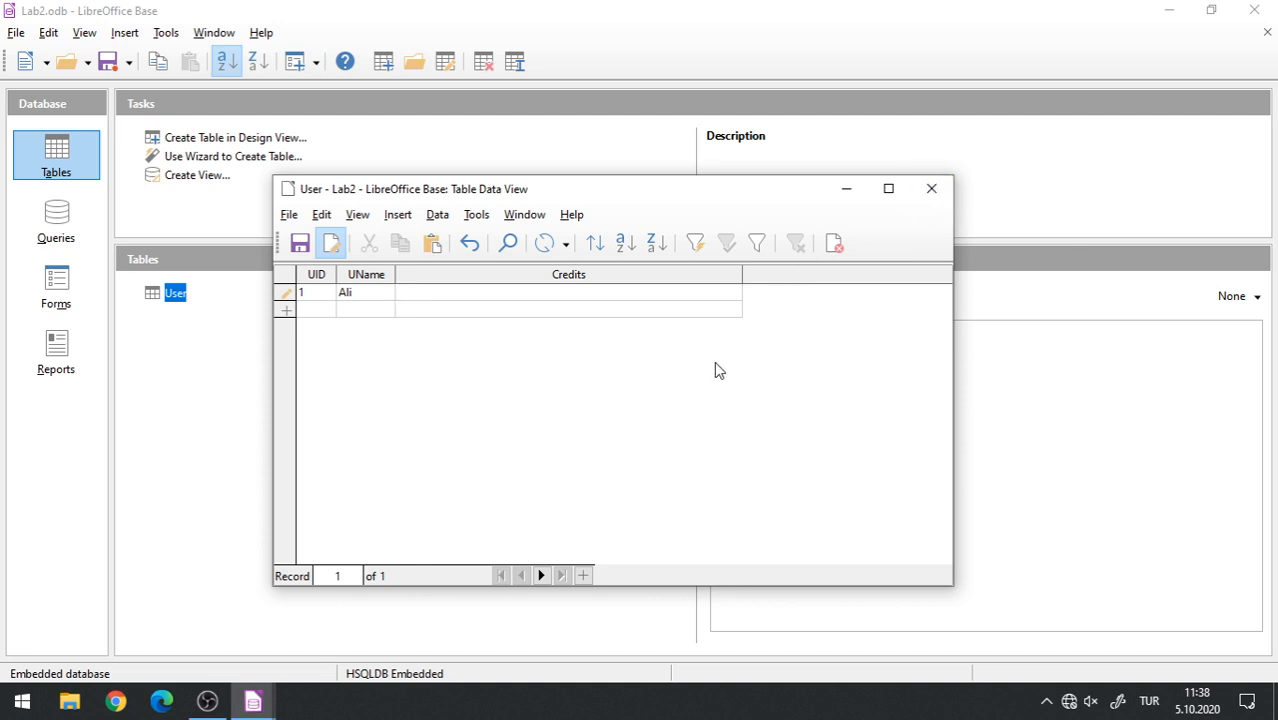
text(100)
click(311, 312)
click(312, 296)
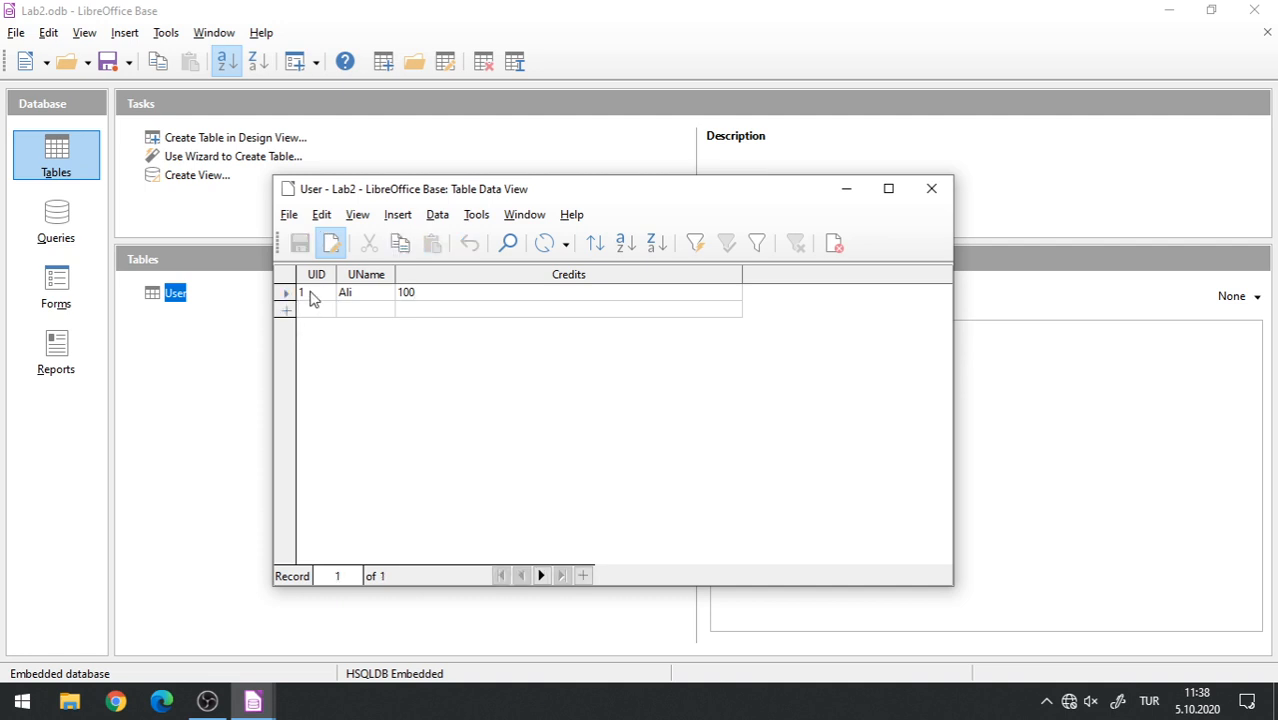
click(314, 312)
click(312, 295)
click(321, 312)
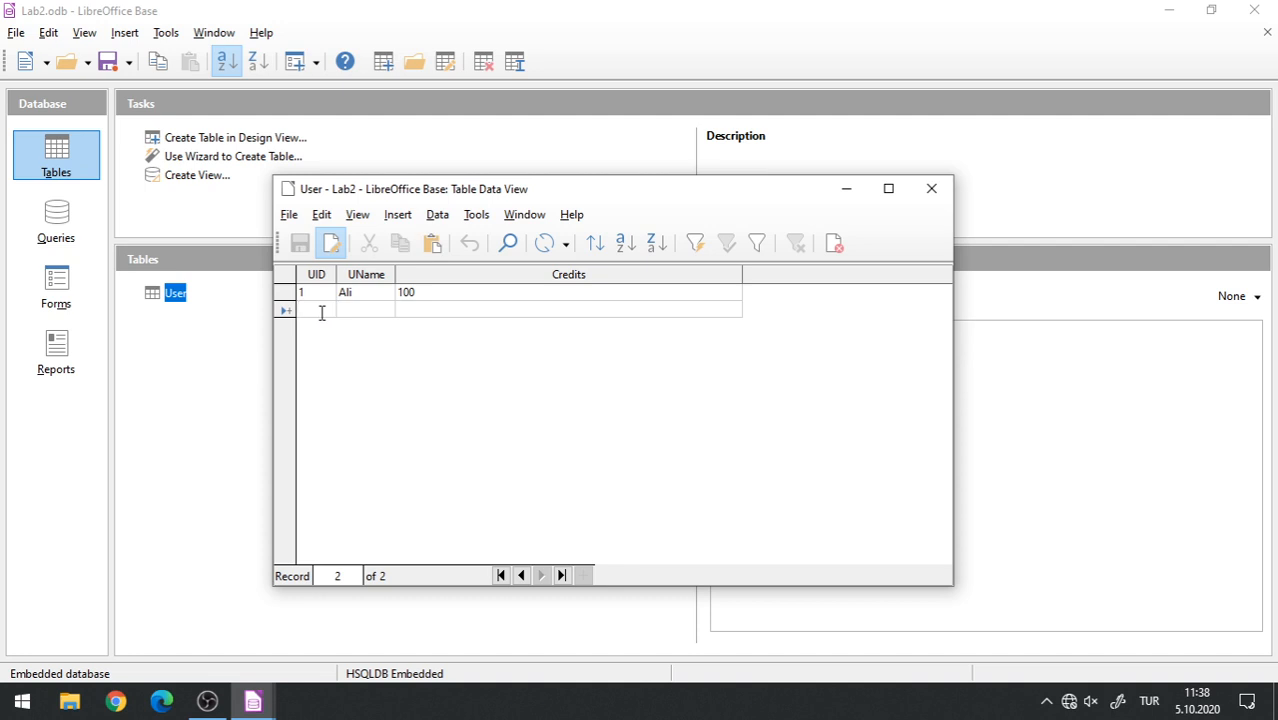
Close the User table's data view and reopen it to check the stored record.
click(922, 196)
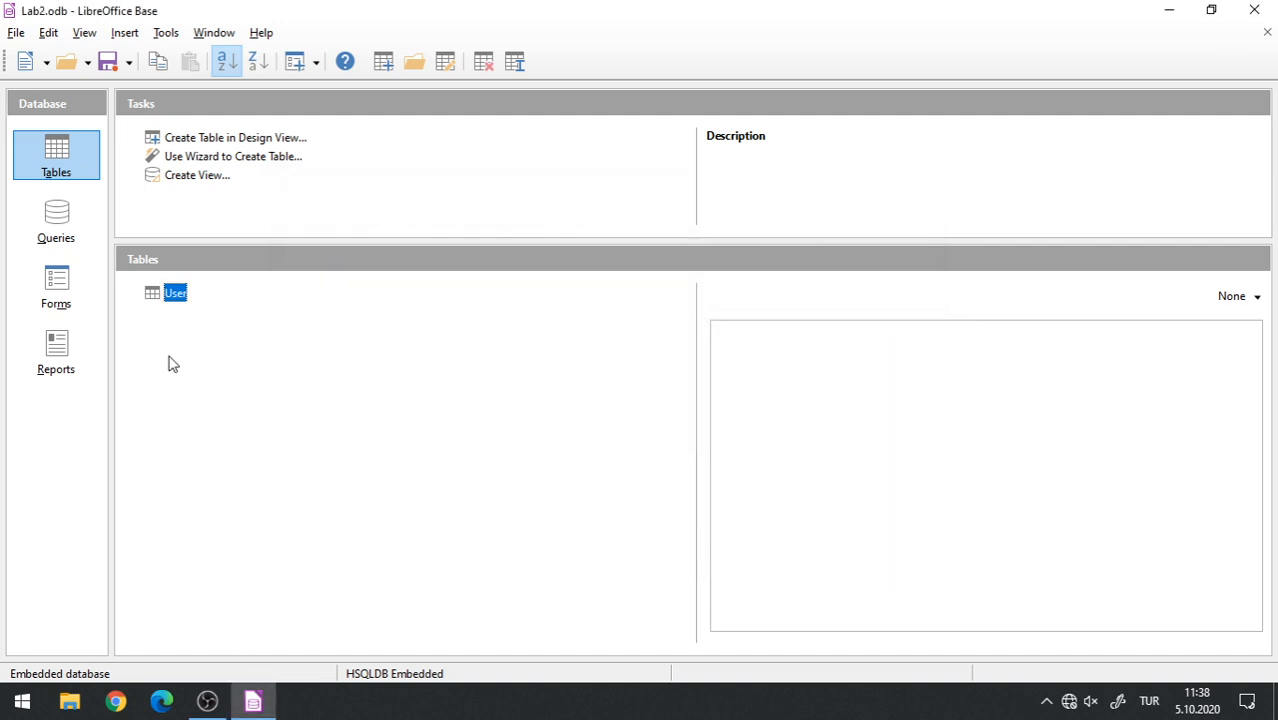
double_click(174, 293)
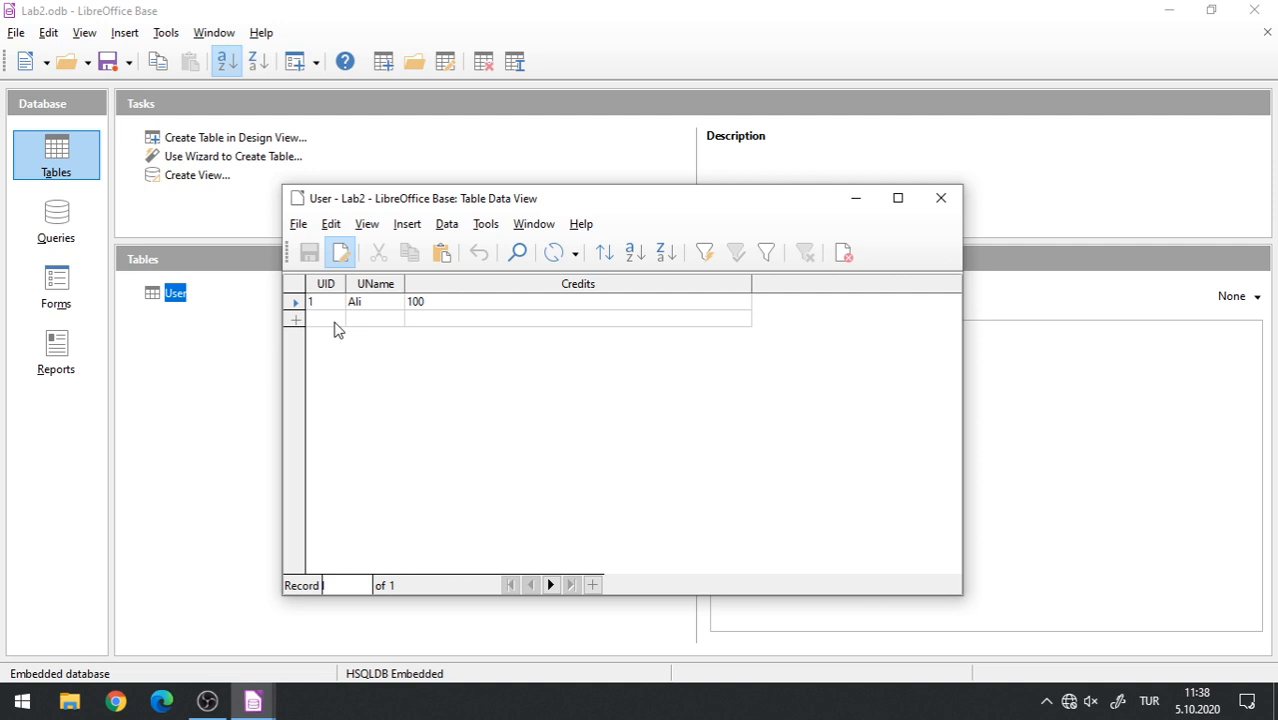
click(298, 224)
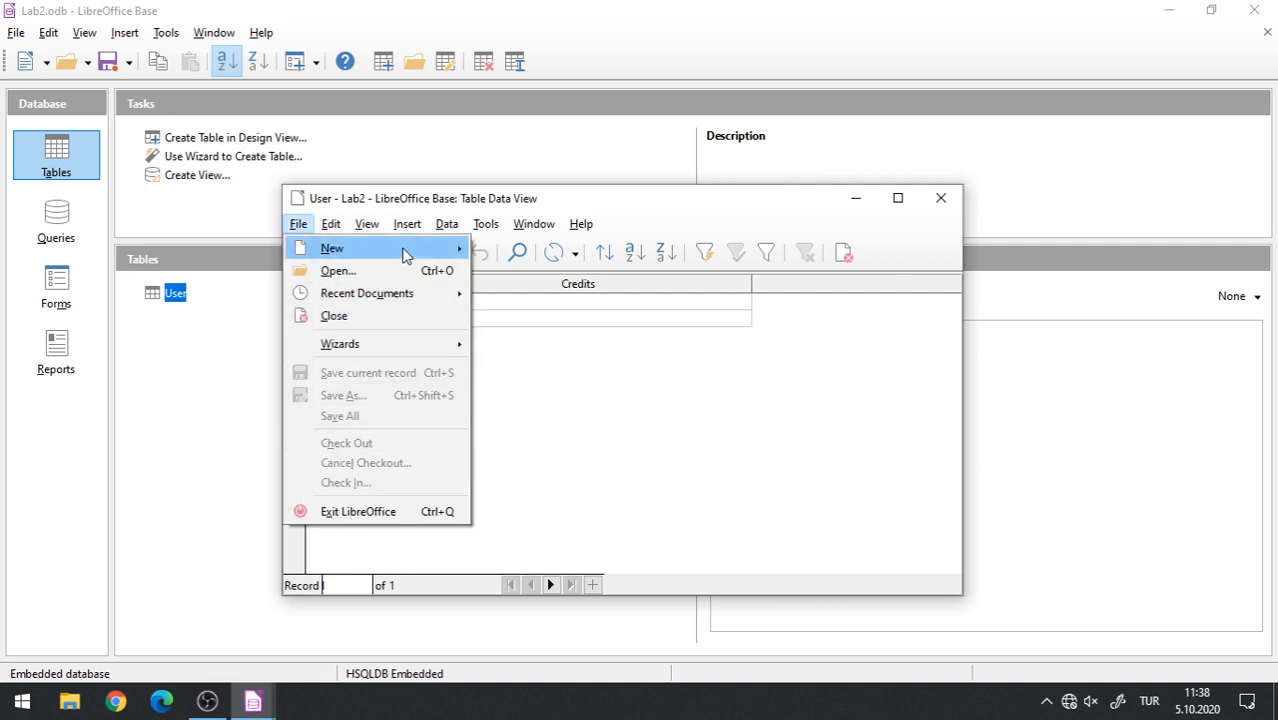
click(509, 205)
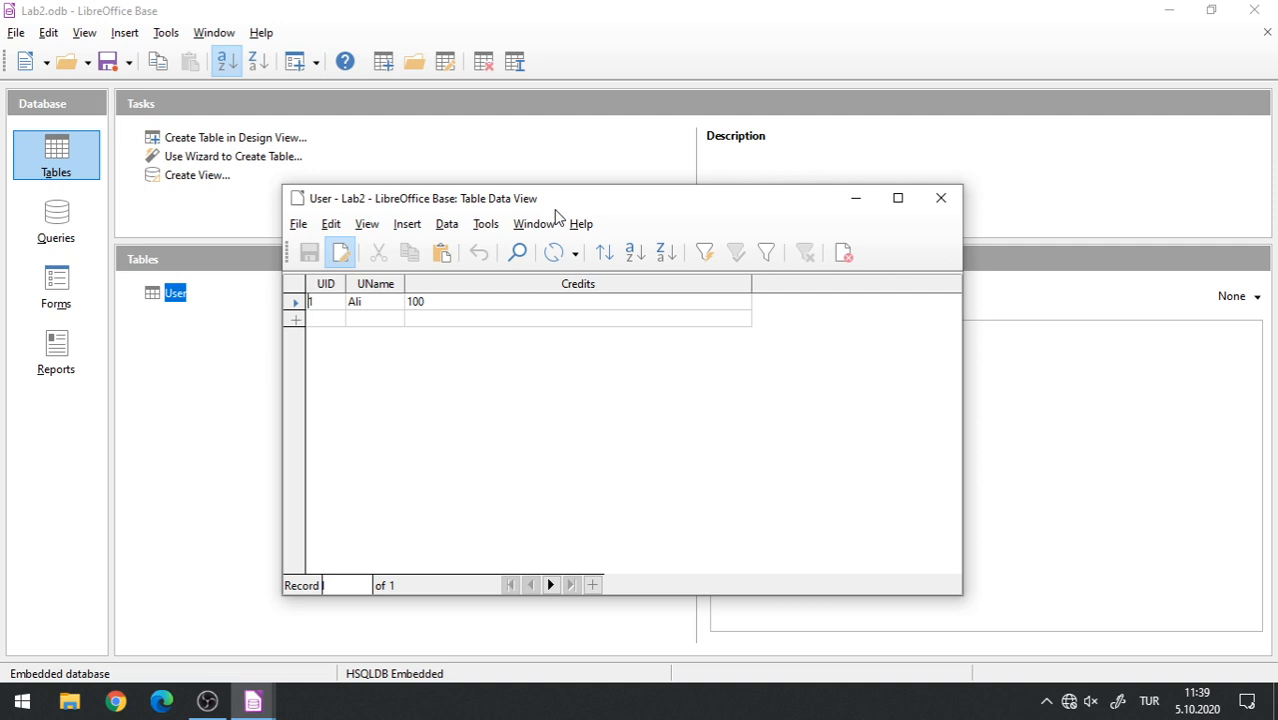
Delete the only record from the User table and confirm the deletion.
right_click(297, 305)
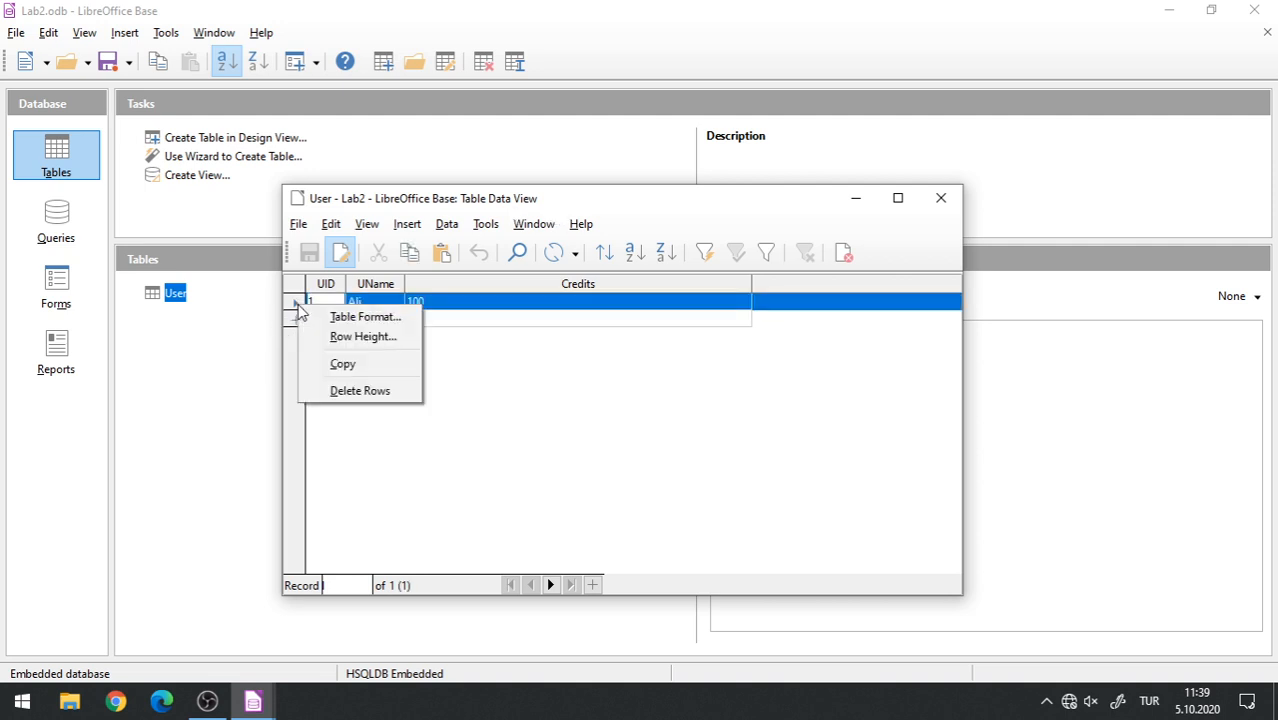
click(358, 391)
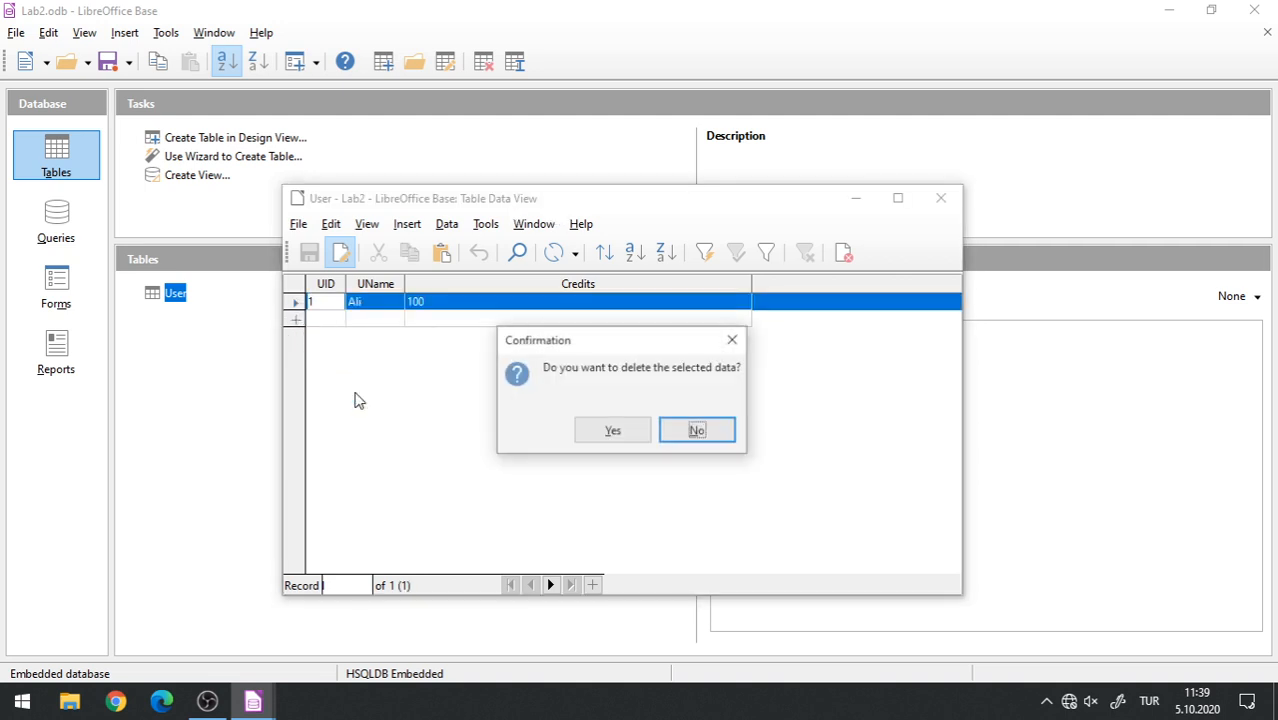
click(606, 433)
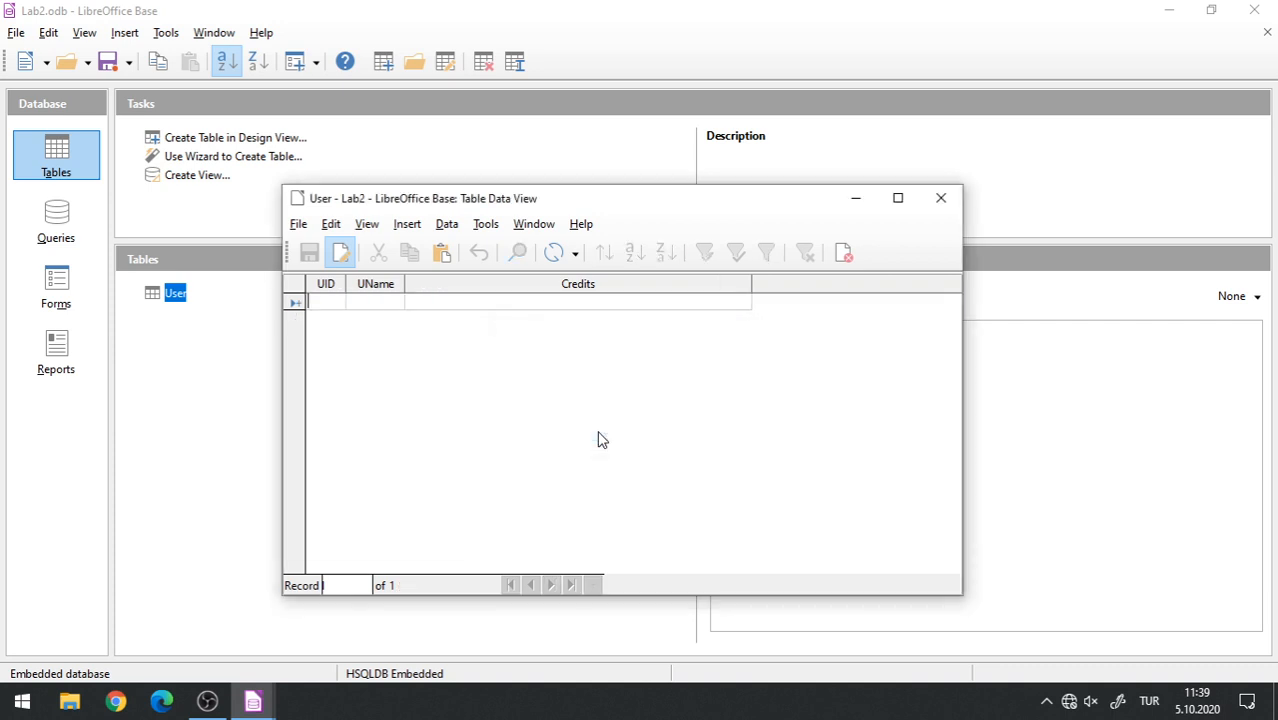
click(338, 225)
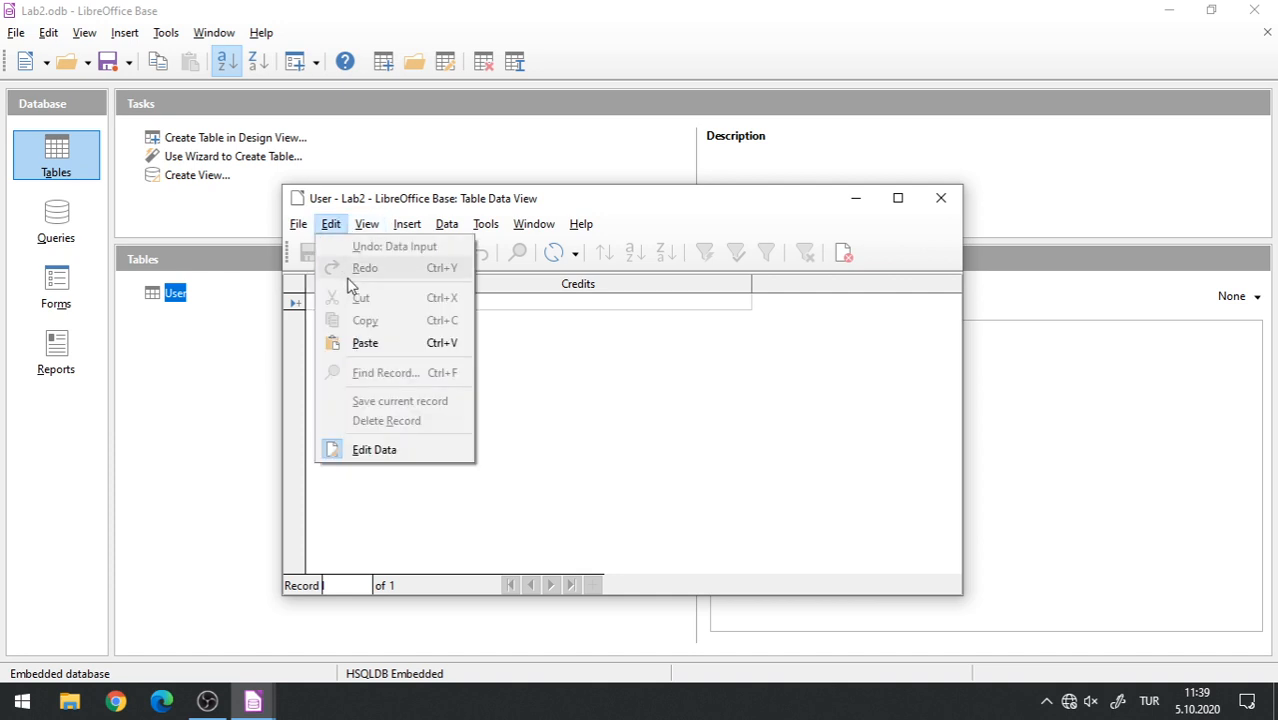
click(468, 202)
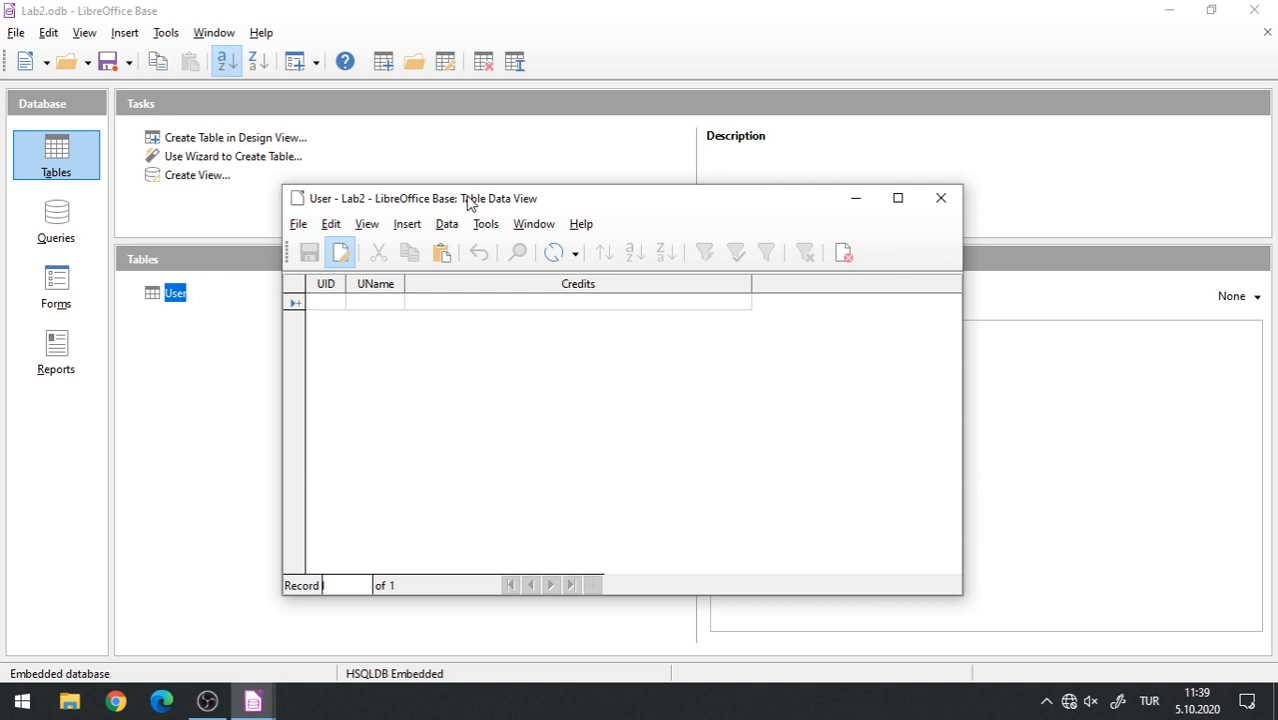
Add a record with UID 1, a sample first name as UName and Credits 100.
text(1)
key(Tab)
text(Ali)
key(Tab)
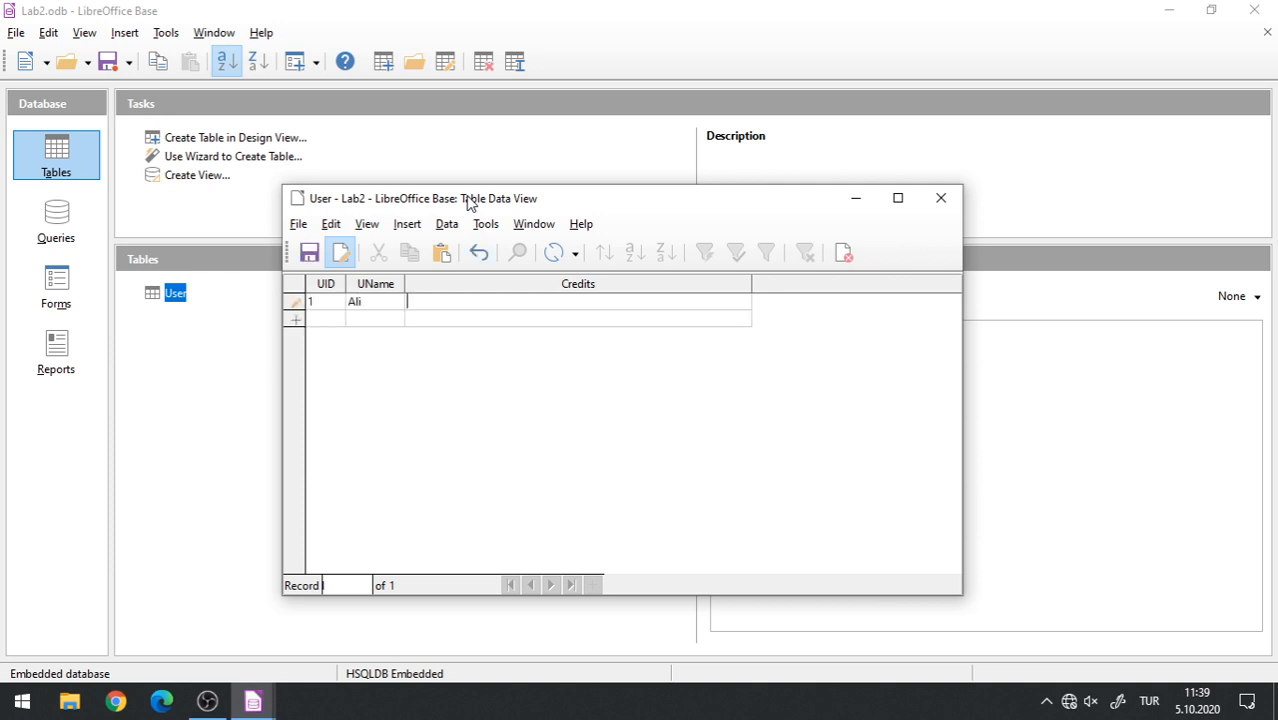
text(100)
key(Return)
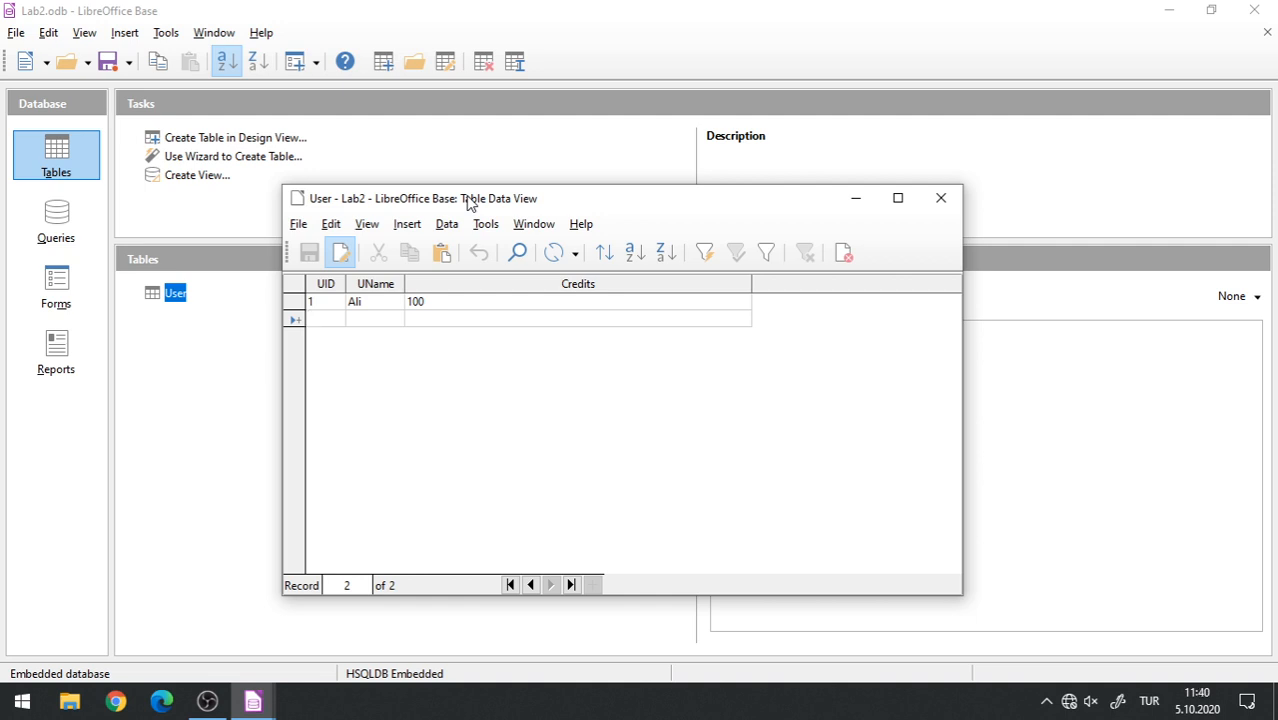
Add a second record with UID 2, another first name as UName and Credits 120.
text(2)
key(Tab)
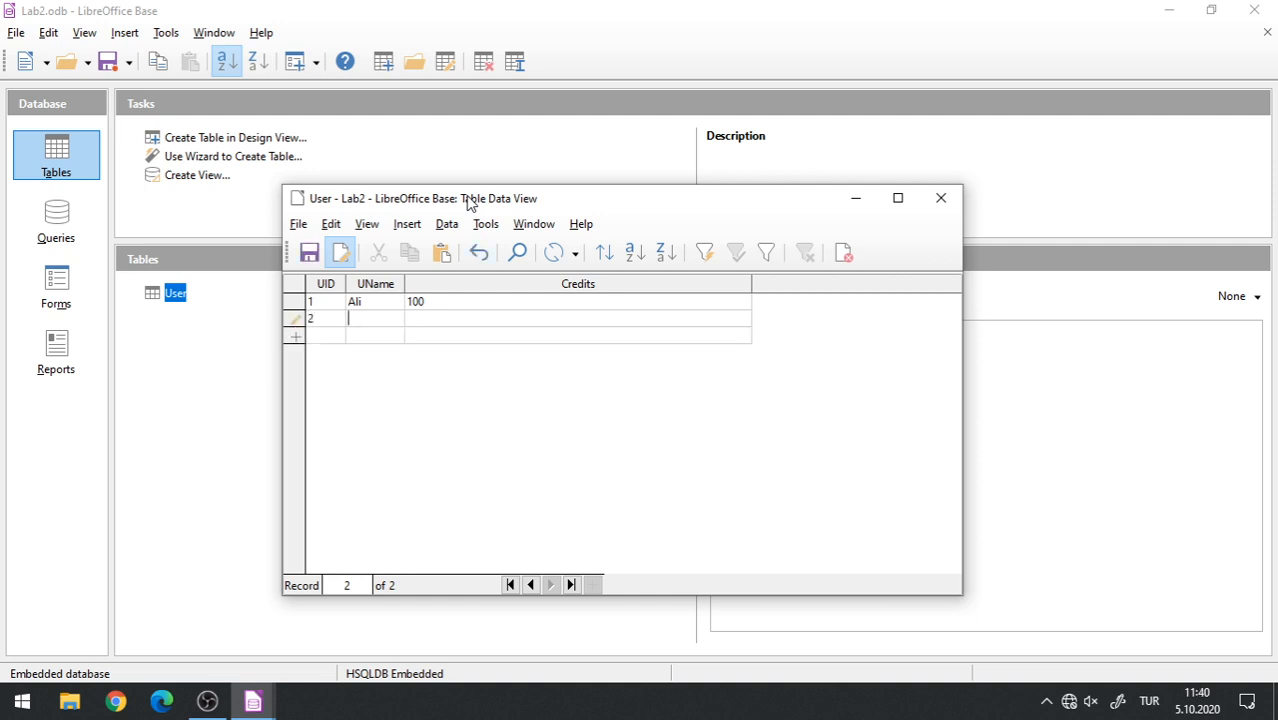
text(Ayşe)
key(Tab)
text(120)
key(Tab)
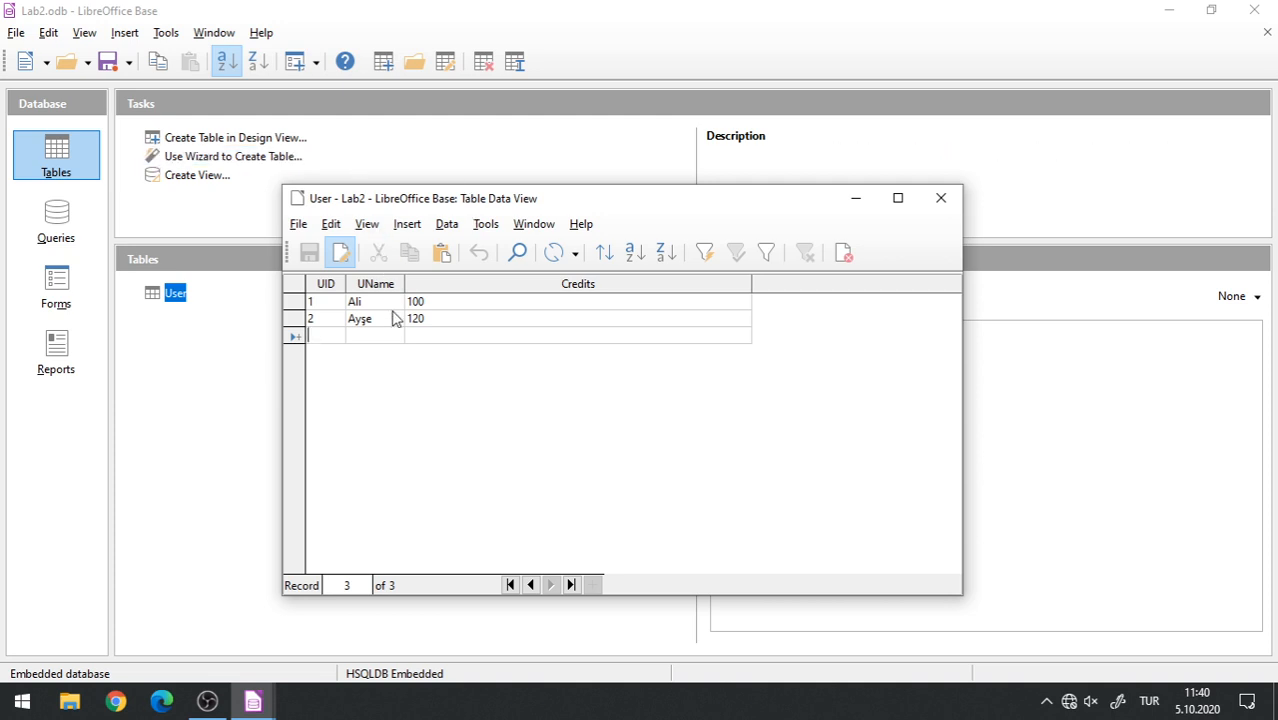
Fill in a third record with a first name and Credits 130, and try to save it without a UID.
click(383, 337)
text(Ahmet)
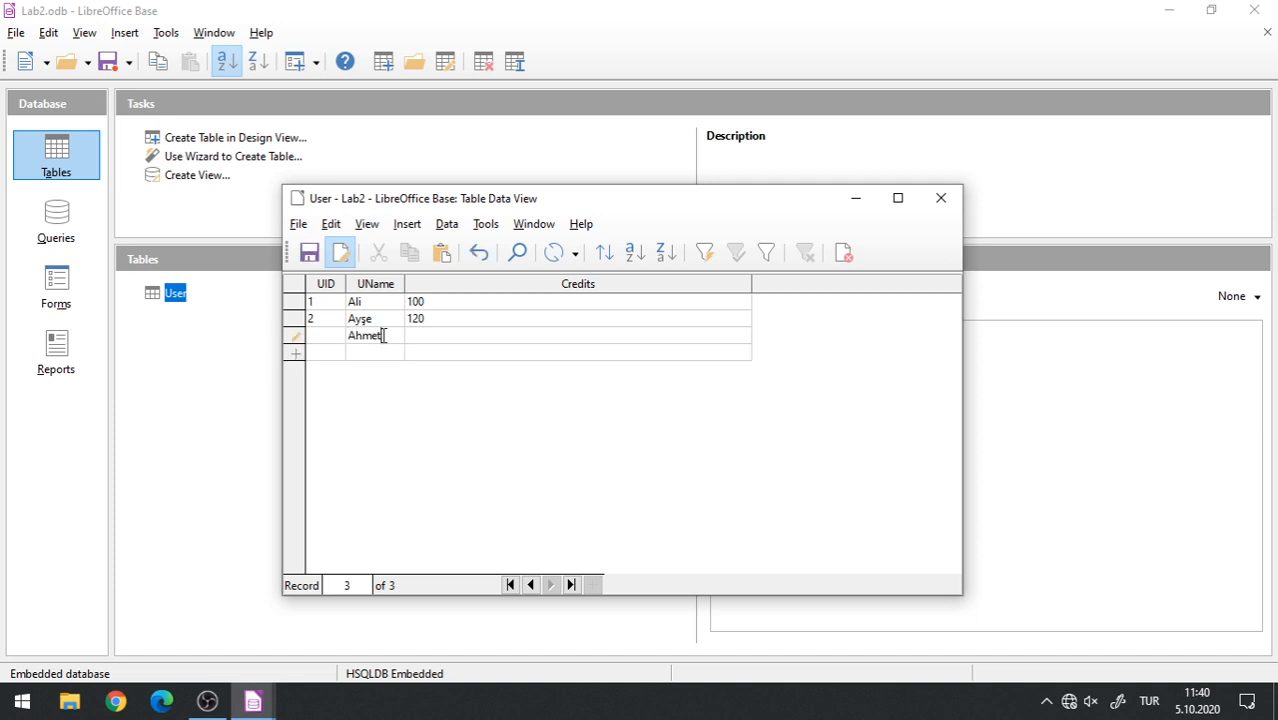
click(469, 333)
text(130)
click(374, 356)
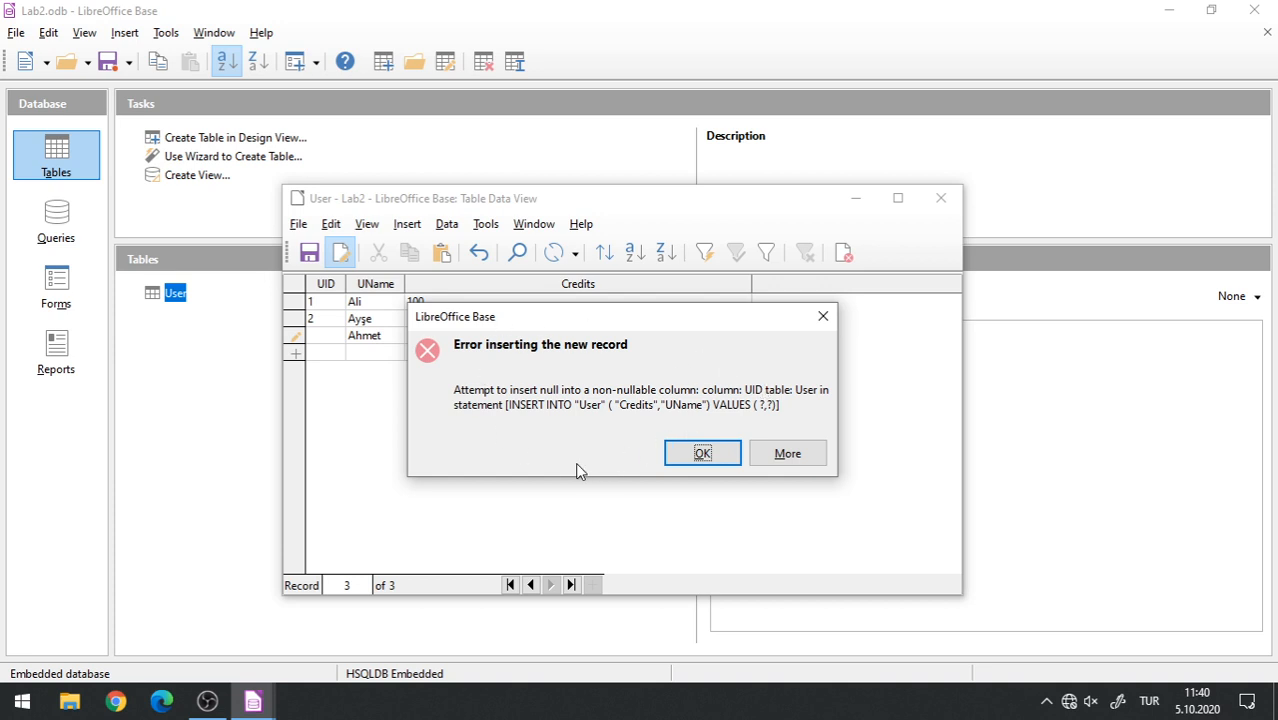
Examine the record insertion error message and both entries in its error details, and dismiss it.
double_click(757, 390)
drag(591, 390, 658, 392)
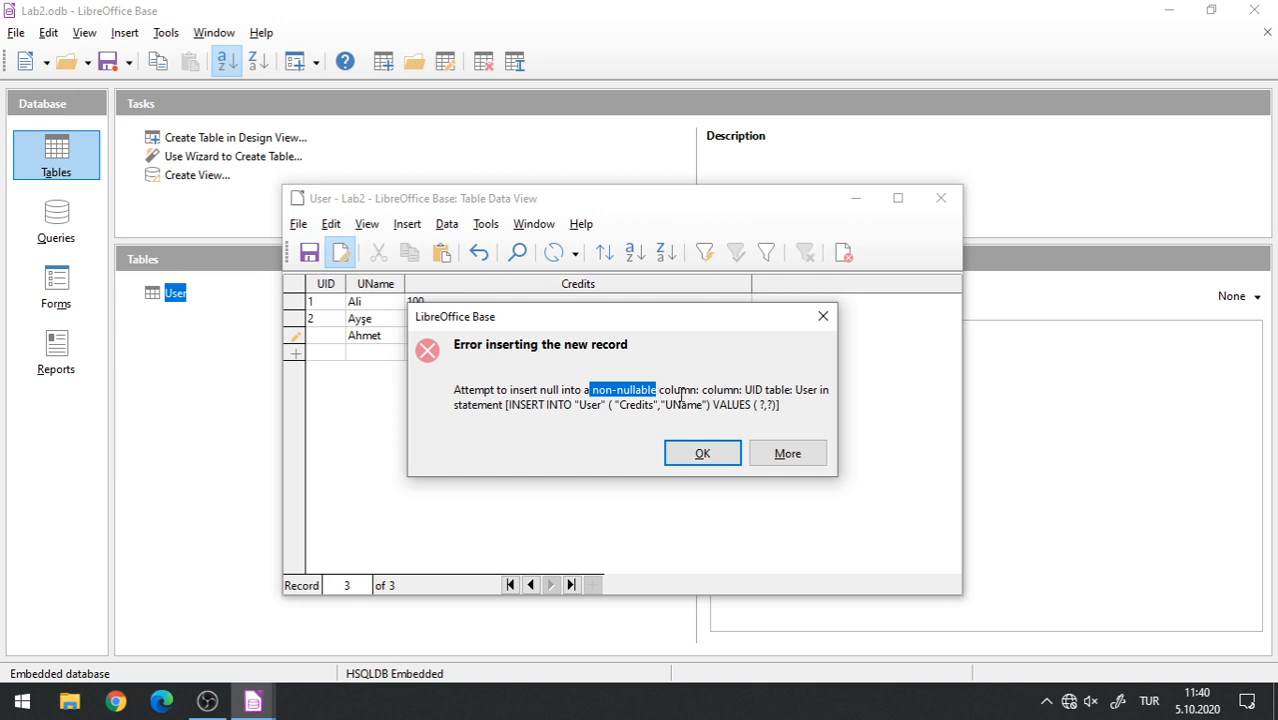
click(781, 455)
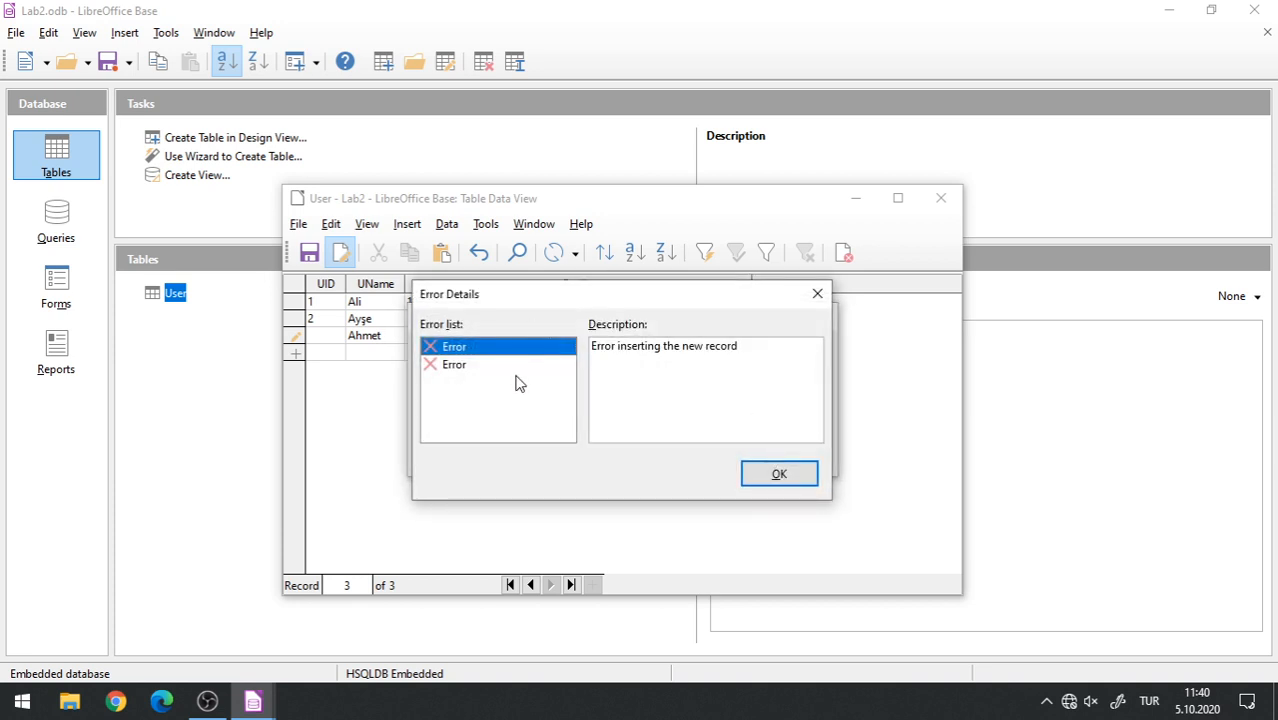
click(472, 364)
click(467, 348)
click(470, 366)
click(467, 348)
click(468, 365)
click(776, 474)
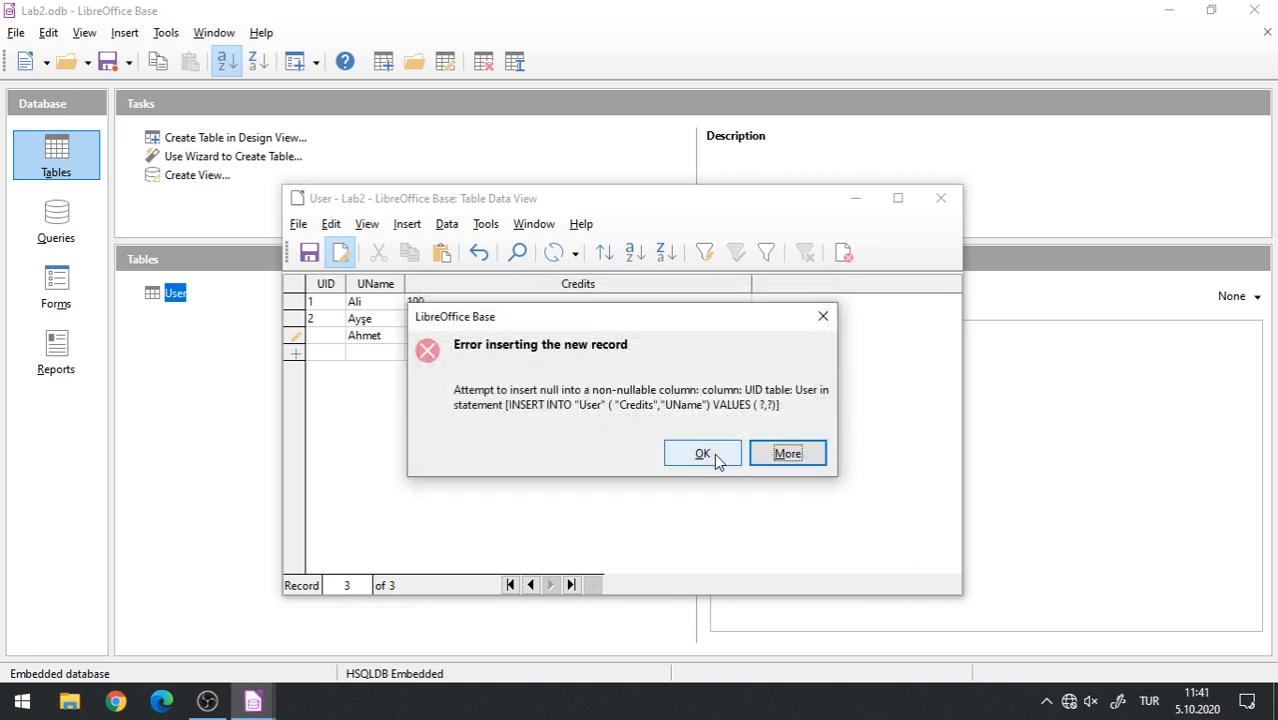
click(713, 455)
Try to save the third record with UID 2, duplicating the second record's key.
click(330, 338)
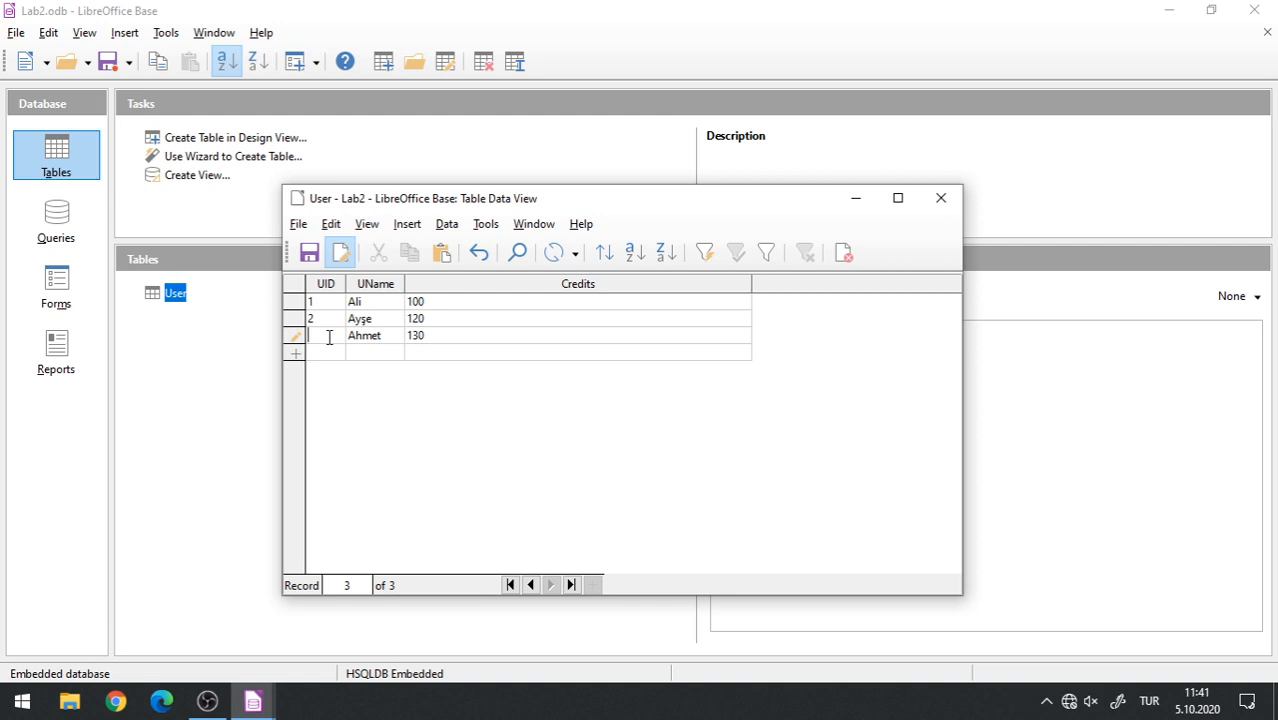
text(2)
click(366, 362)
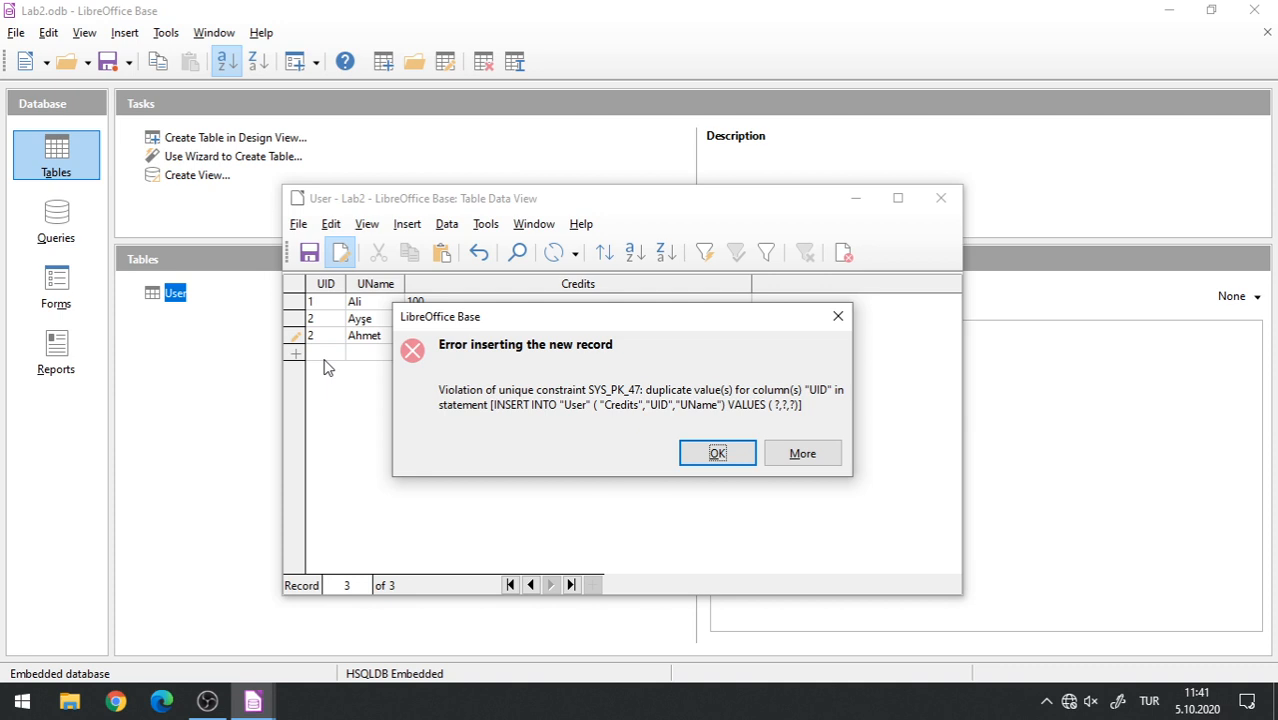
click(700, 458)
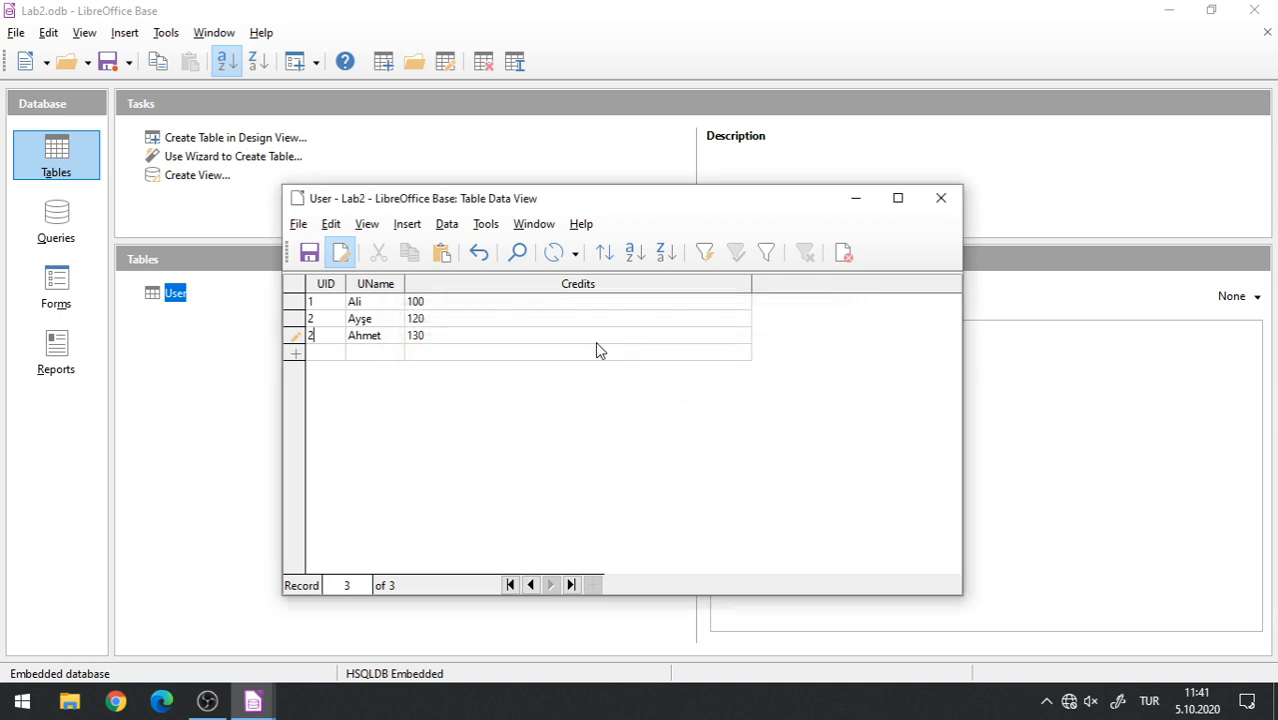
Set the third record's UID to 3 and save the record.
drag(334, 337, 290, 335)
text(3)
click(372, 352)
click(380, 336)
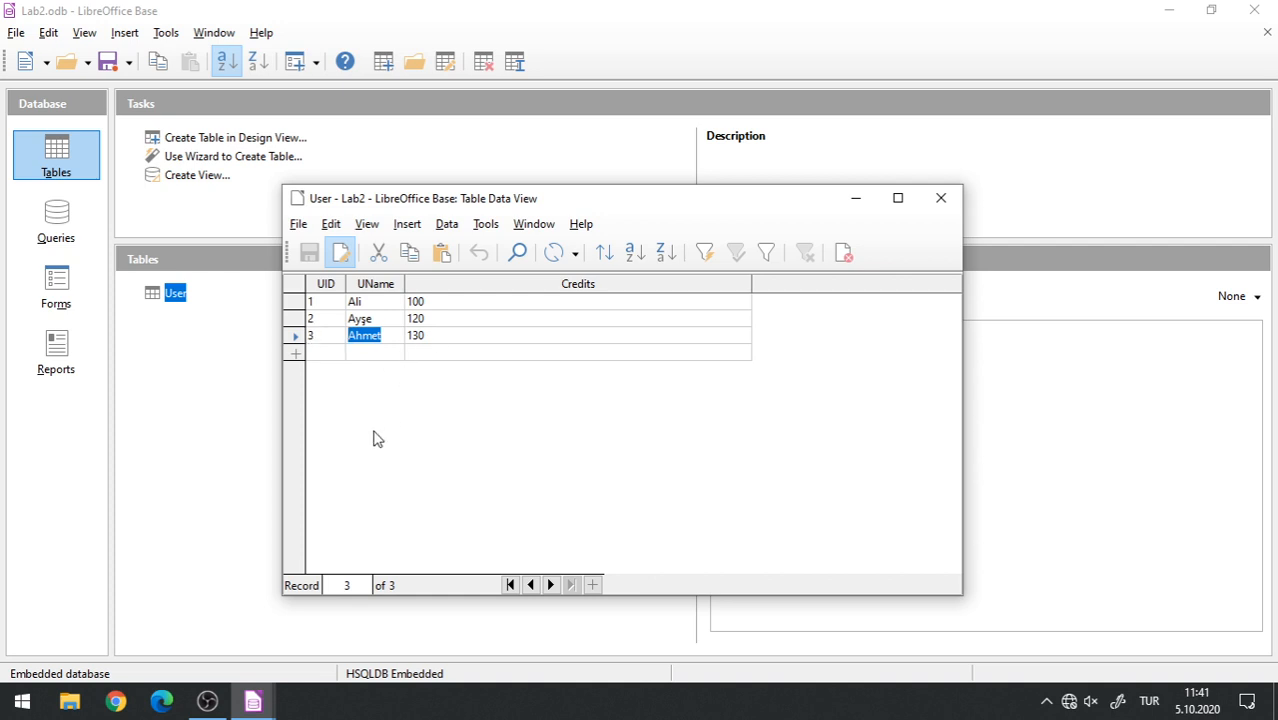
Try to save the first record with an empty UName, cancel the edit and go to the new record row.
click(370, 318)
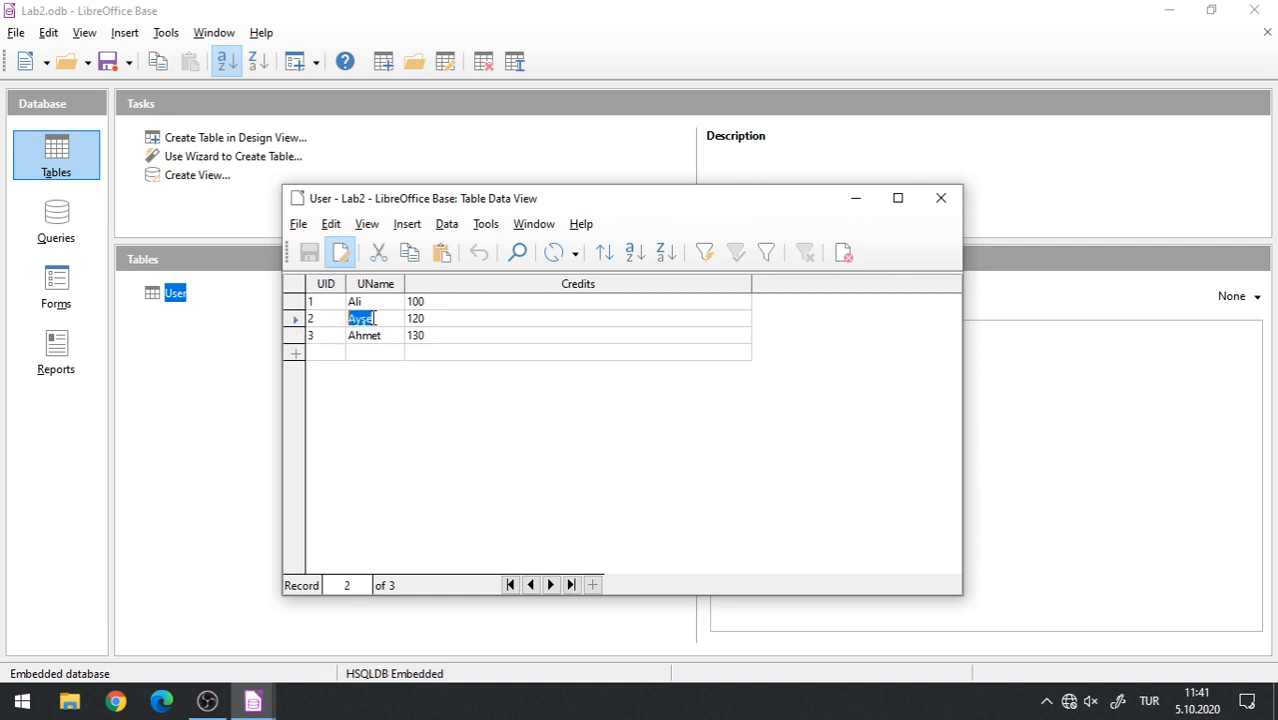
click(390, 302)
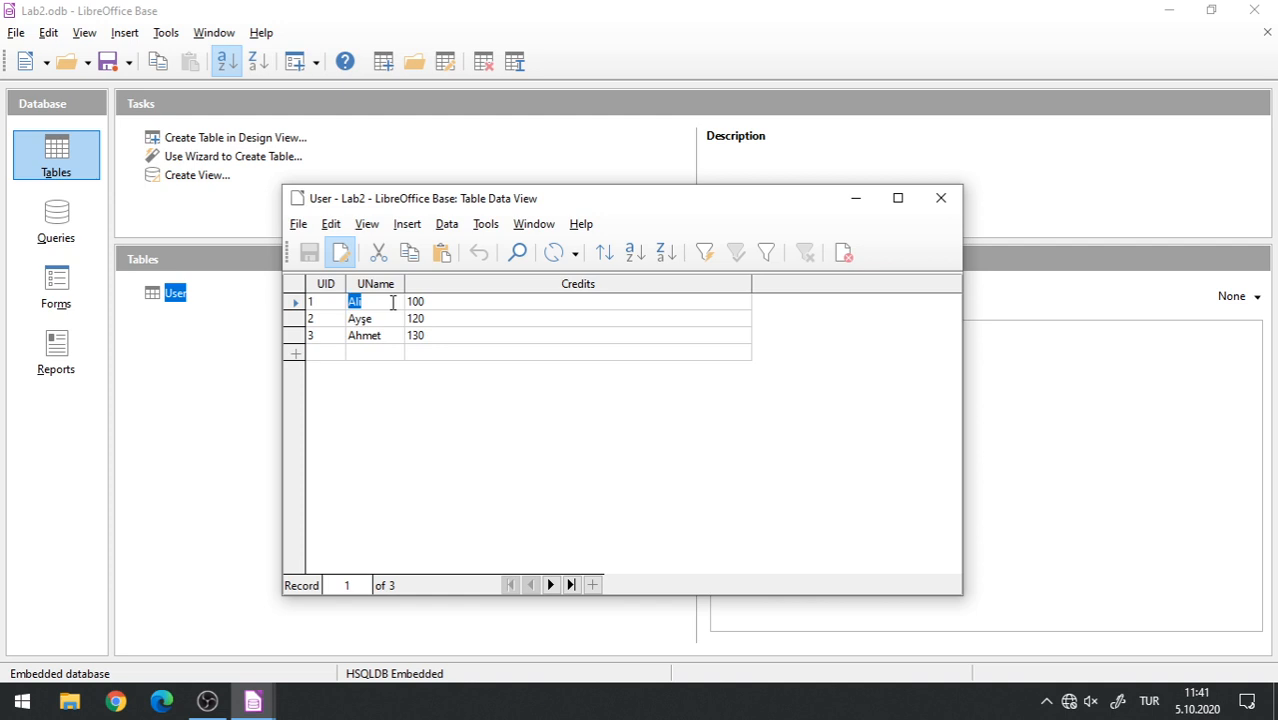
key(BackSpace)
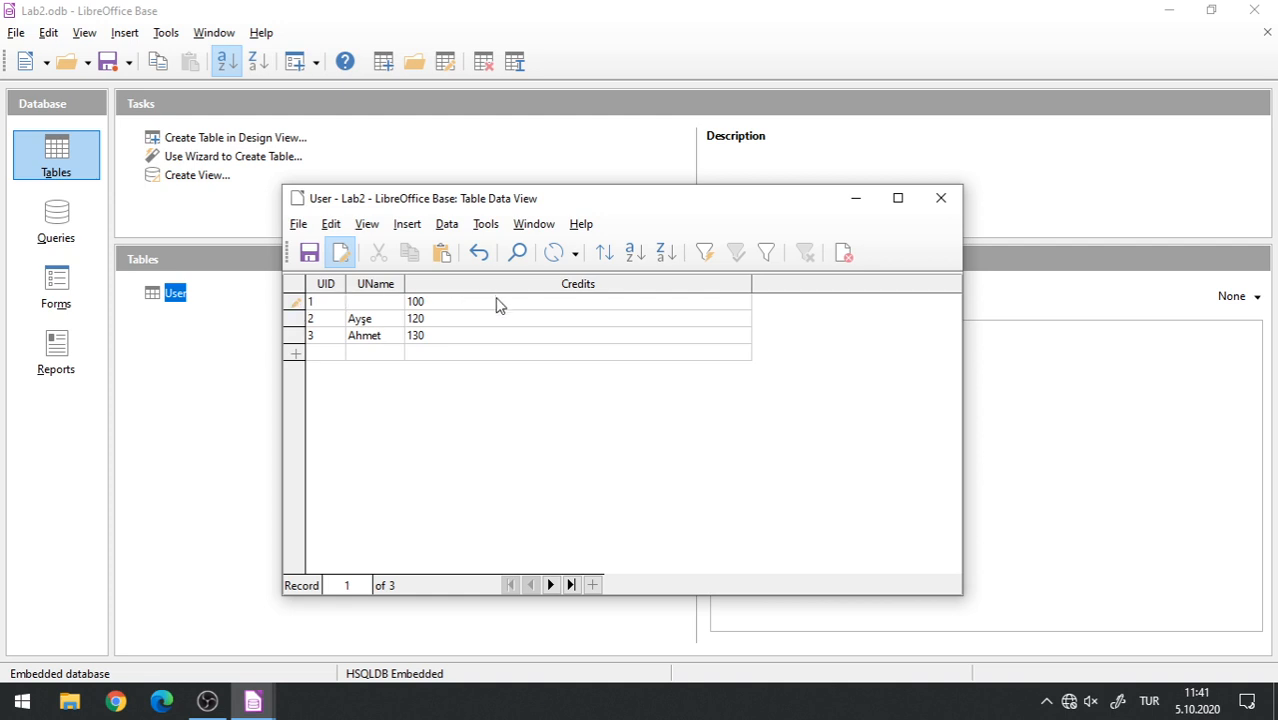
click(375, 322)
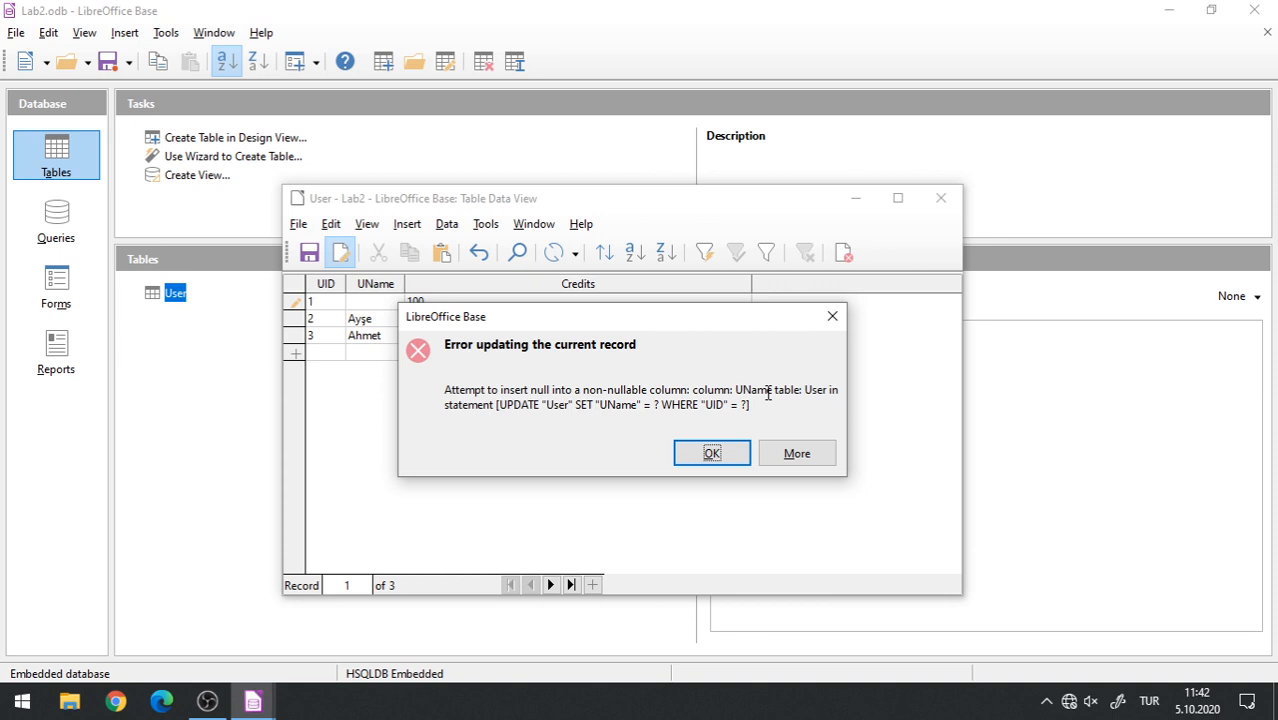
click(722, 456)
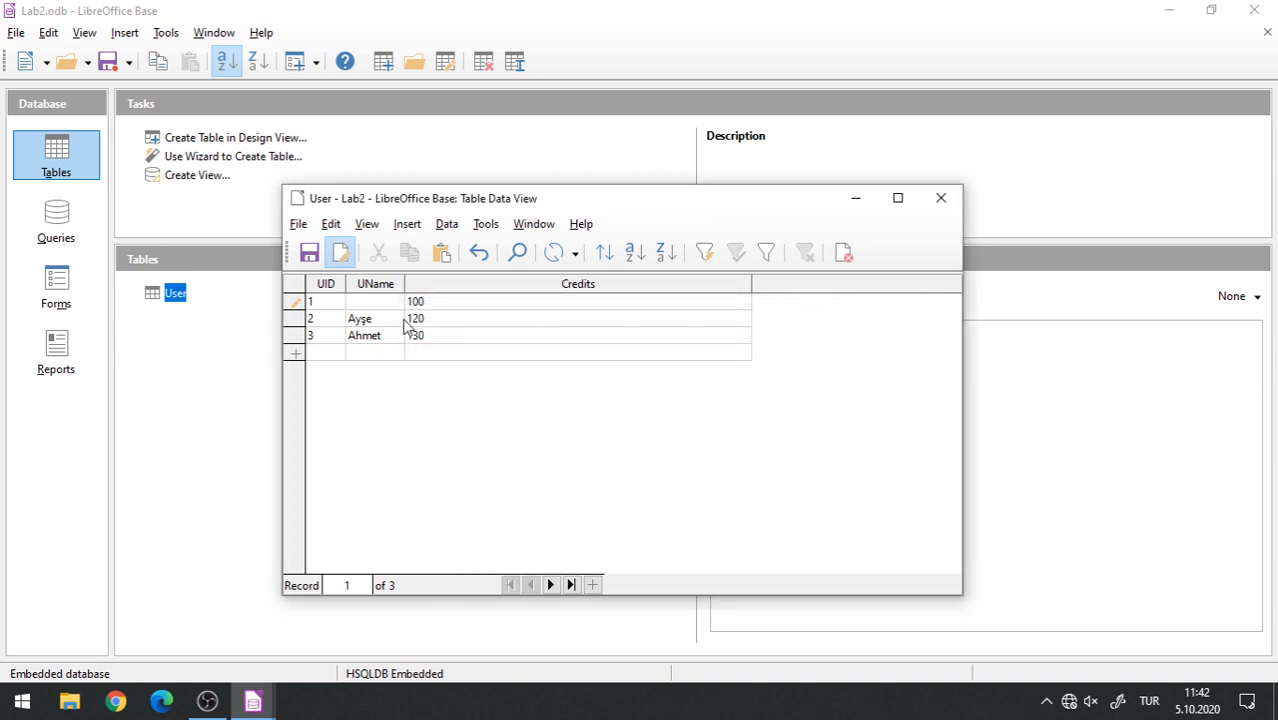
click(341, 320)
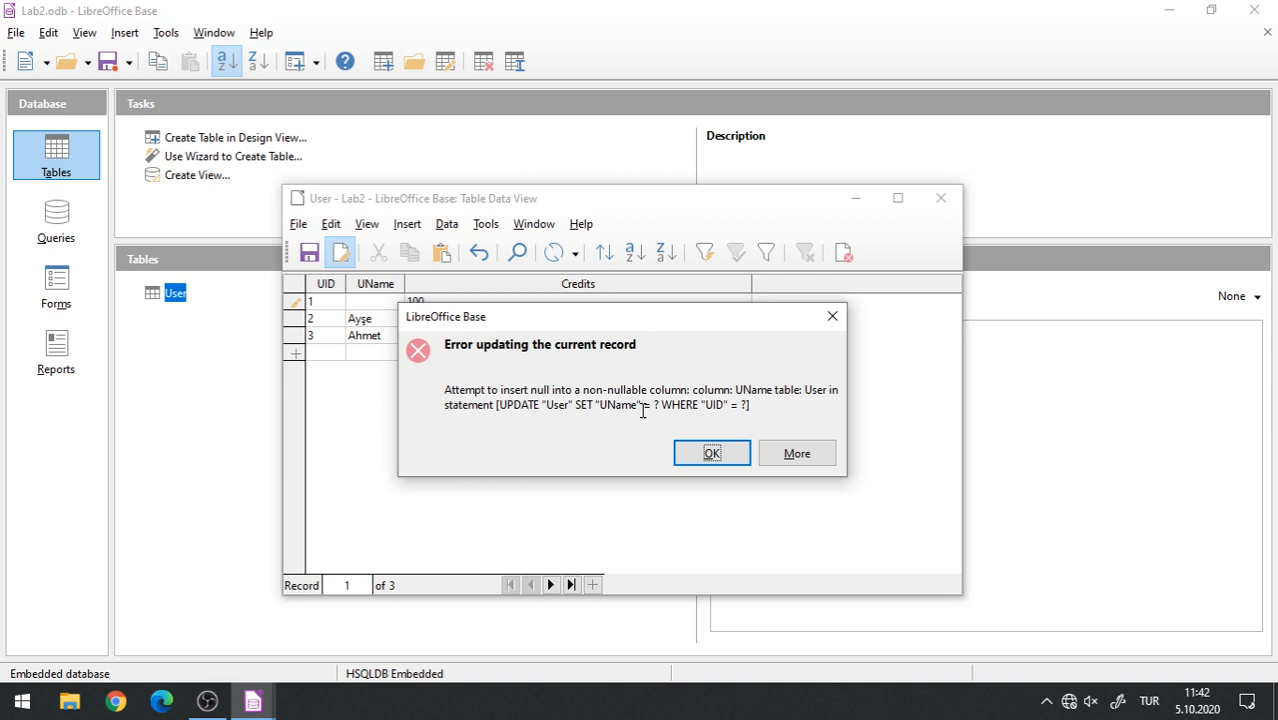
click(714, 455)
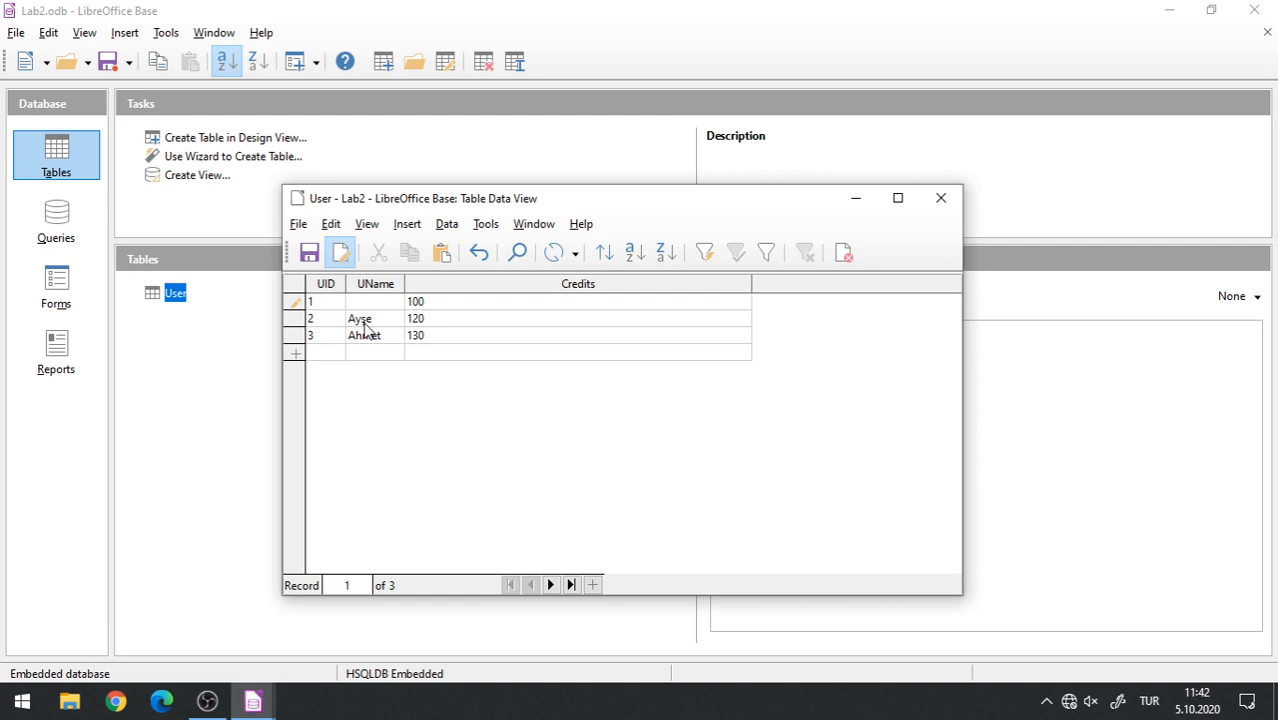
key(Escape)
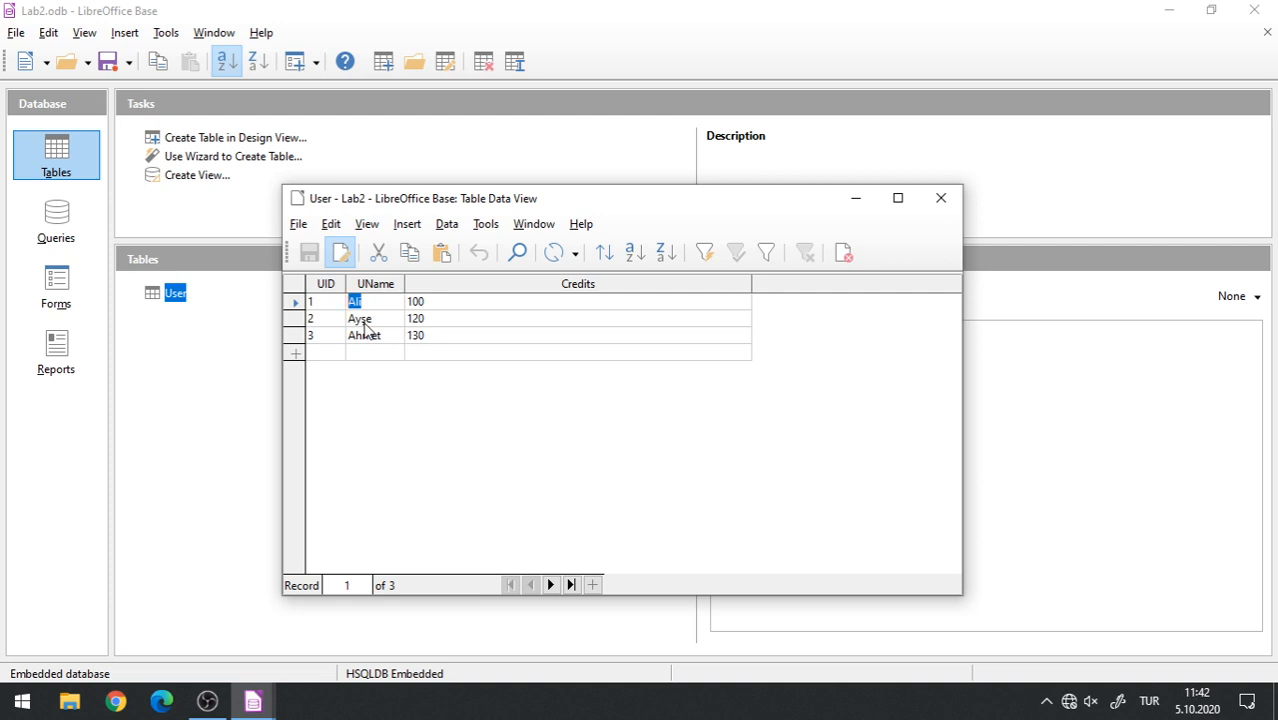
click(330, 356)
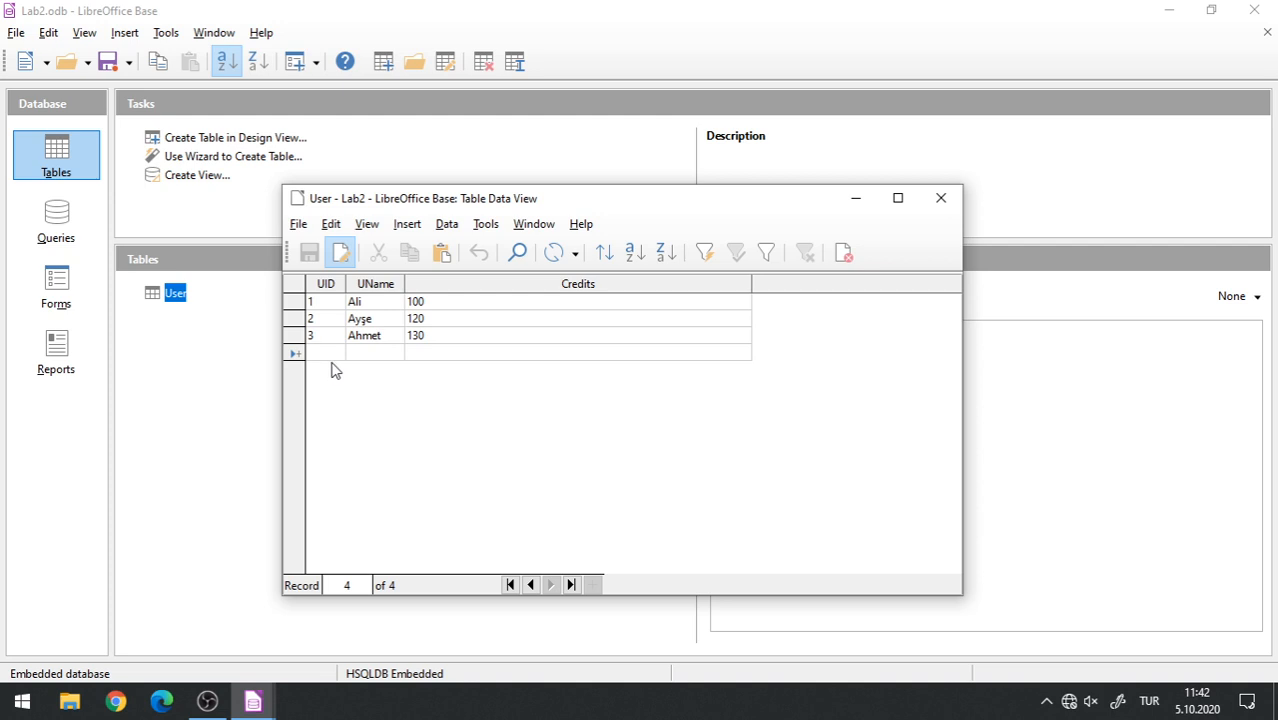
Try to add a fourth record with the duplicate UID 3, UName "Name" and no Credits, and cancel the entry.
text(3)
click(380, 354)
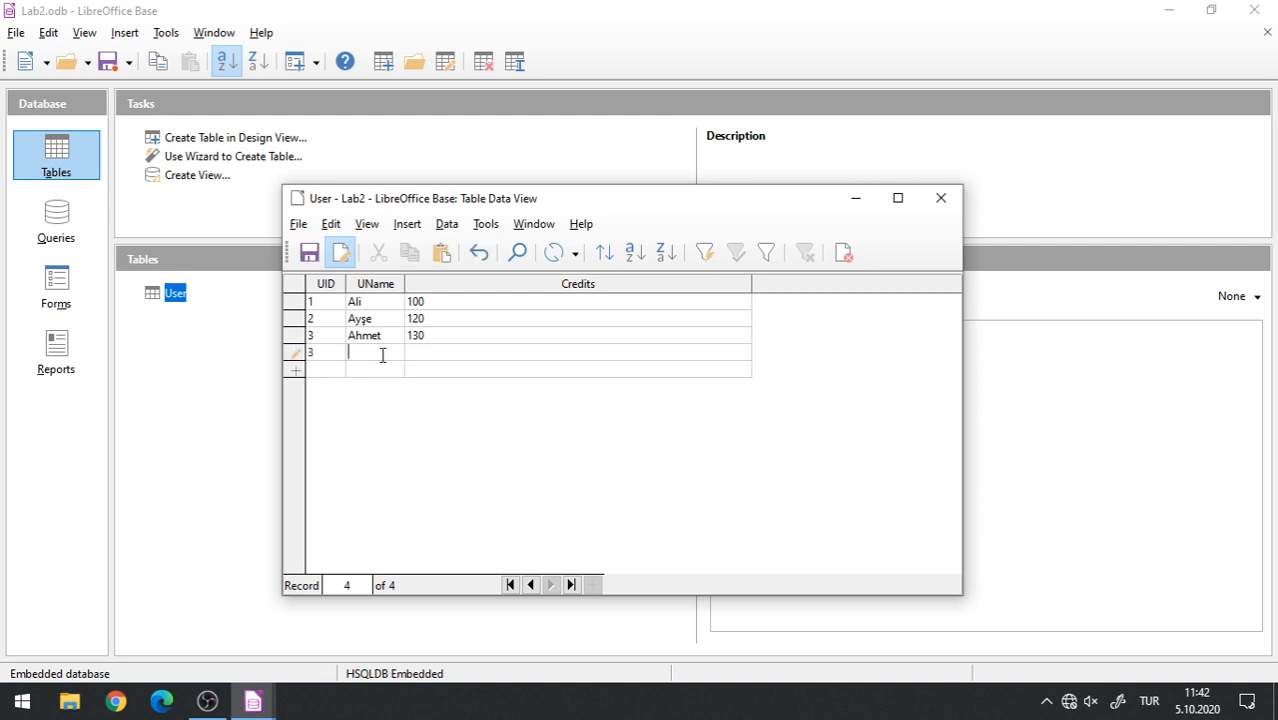
text(Name)
click(385, 372)
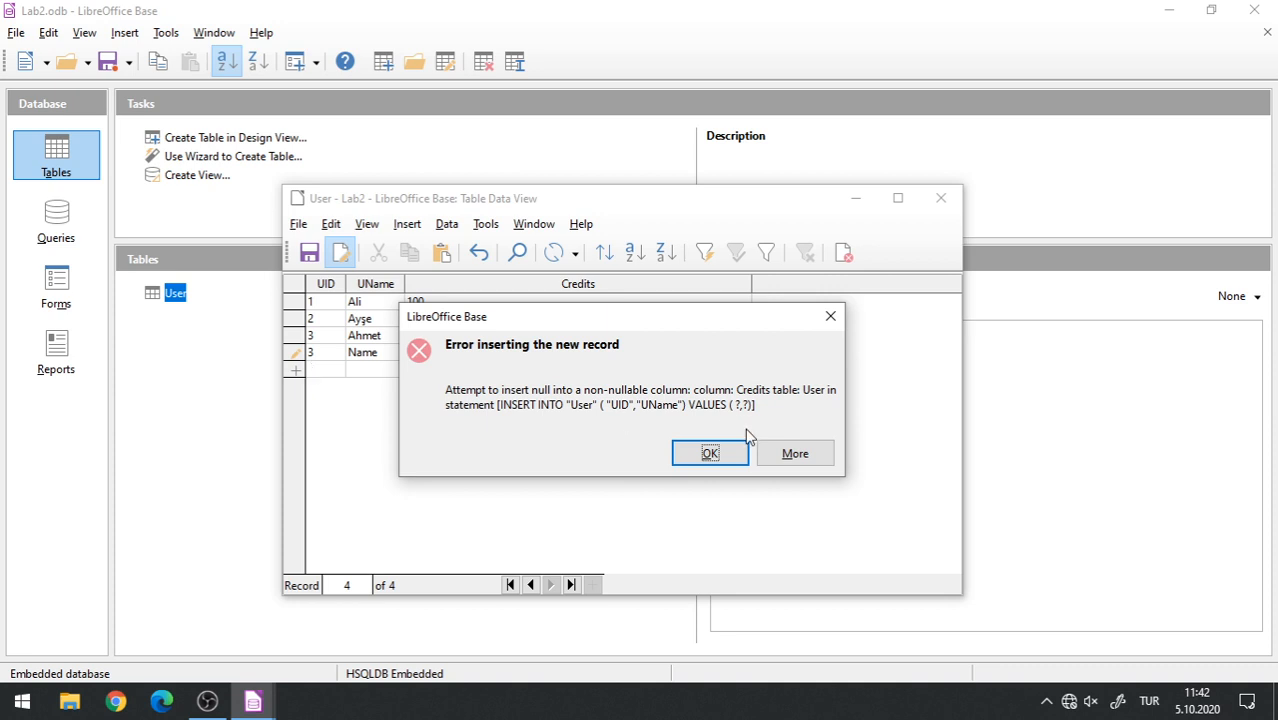
click(731, 455)
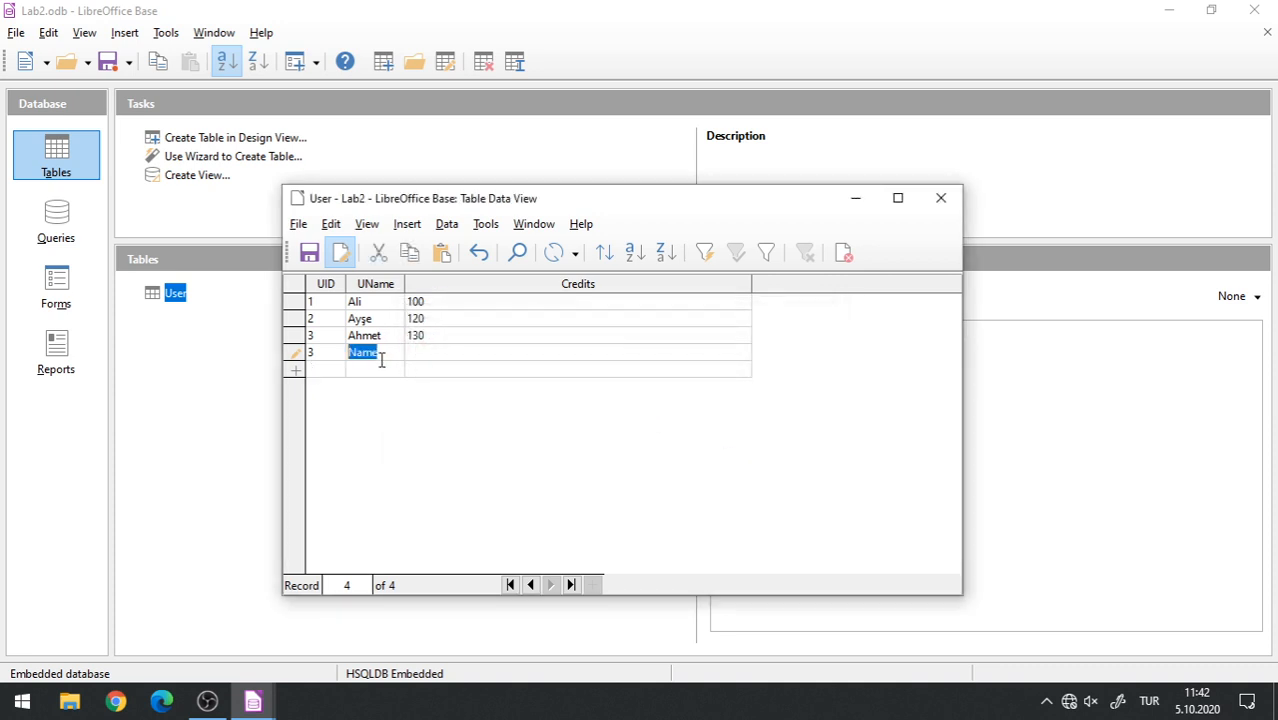
key(Escape)
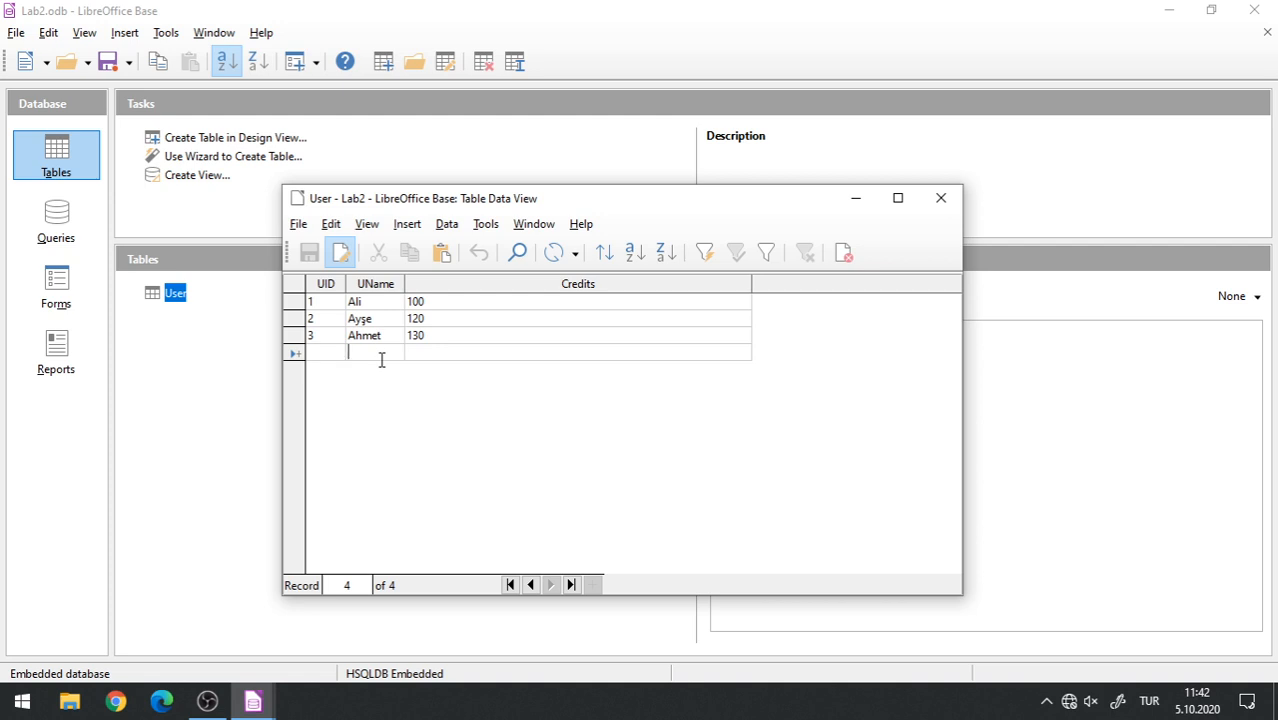
Try to save a fourth record with UID 4 and a user's first name but empty Credits, and cancel the entry.
click(333, 356)
text(4)
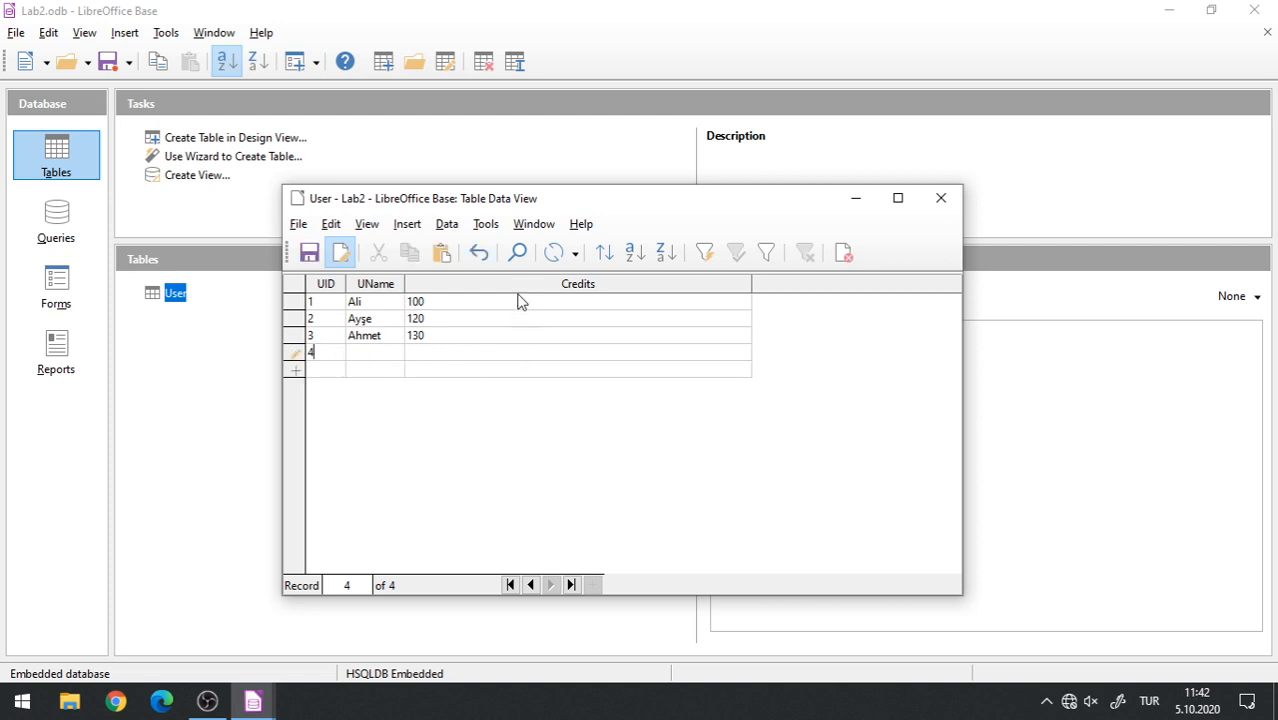
click(371, 351)
text(Esra)
key(Tab)
key(Tab)
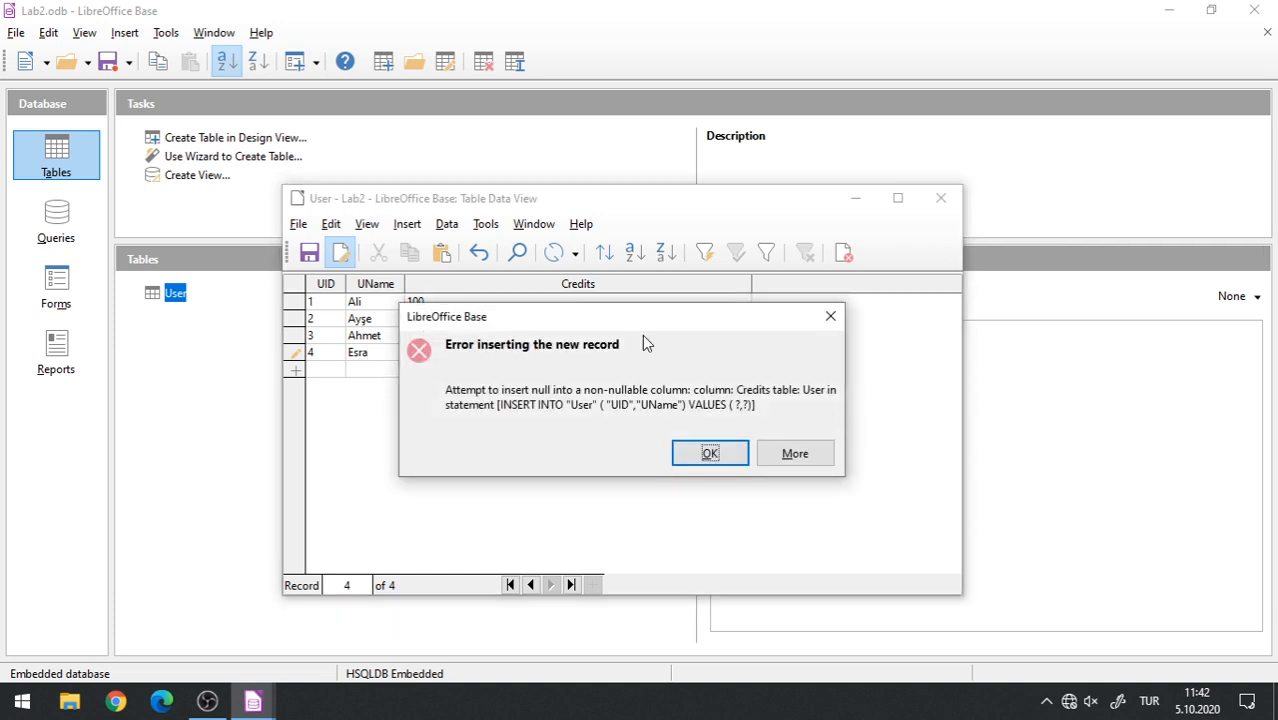
drag(672, 325, 641, 401)
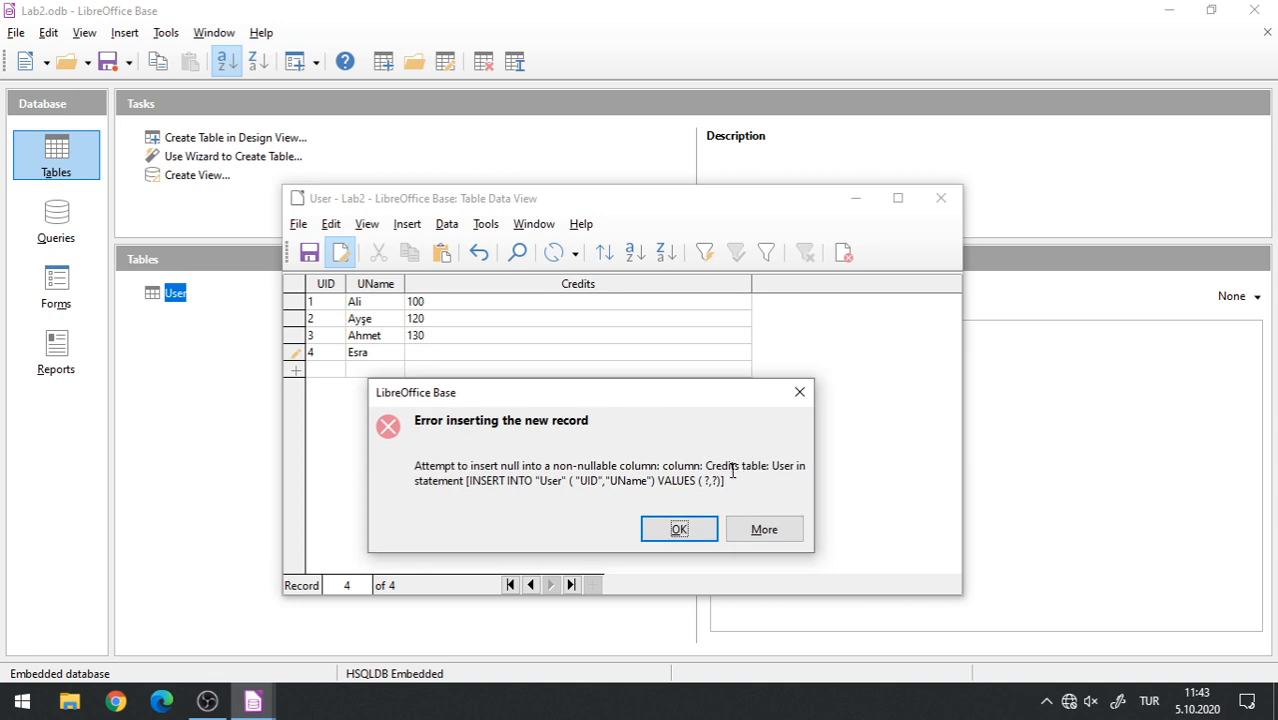
click(679, 530)
click(433, 347)
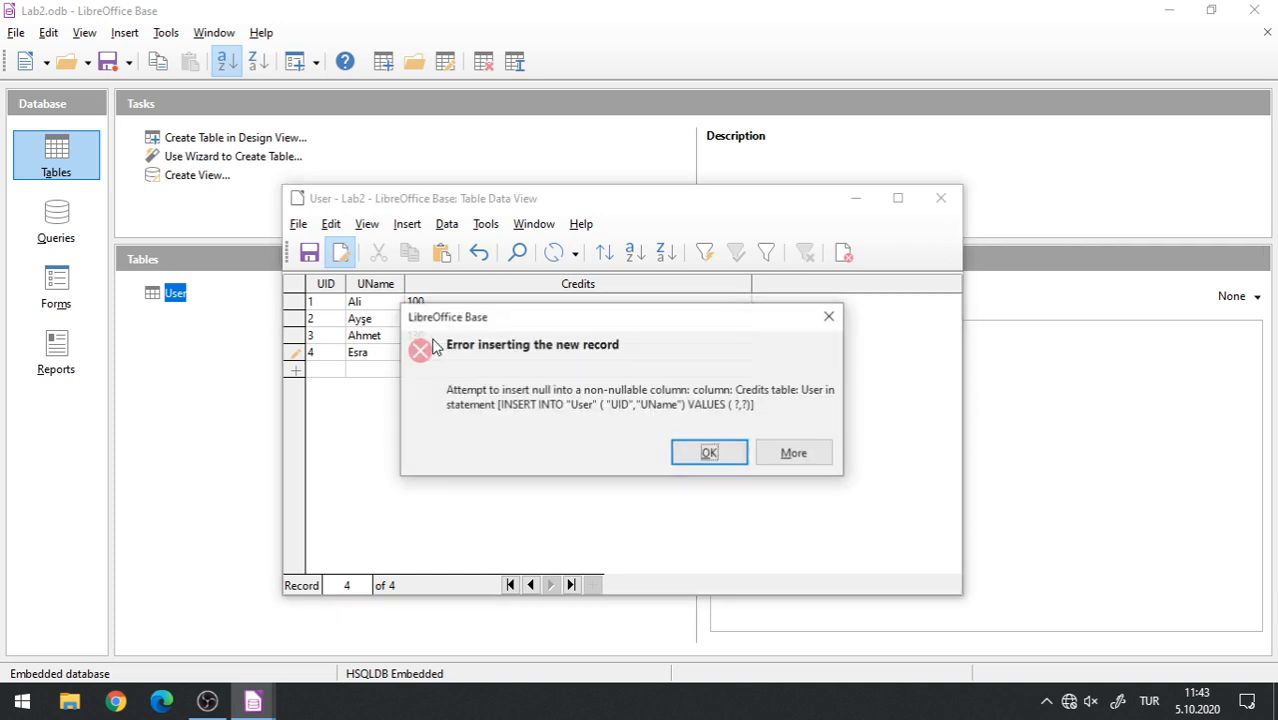
click(679, 456)
key(Escape)
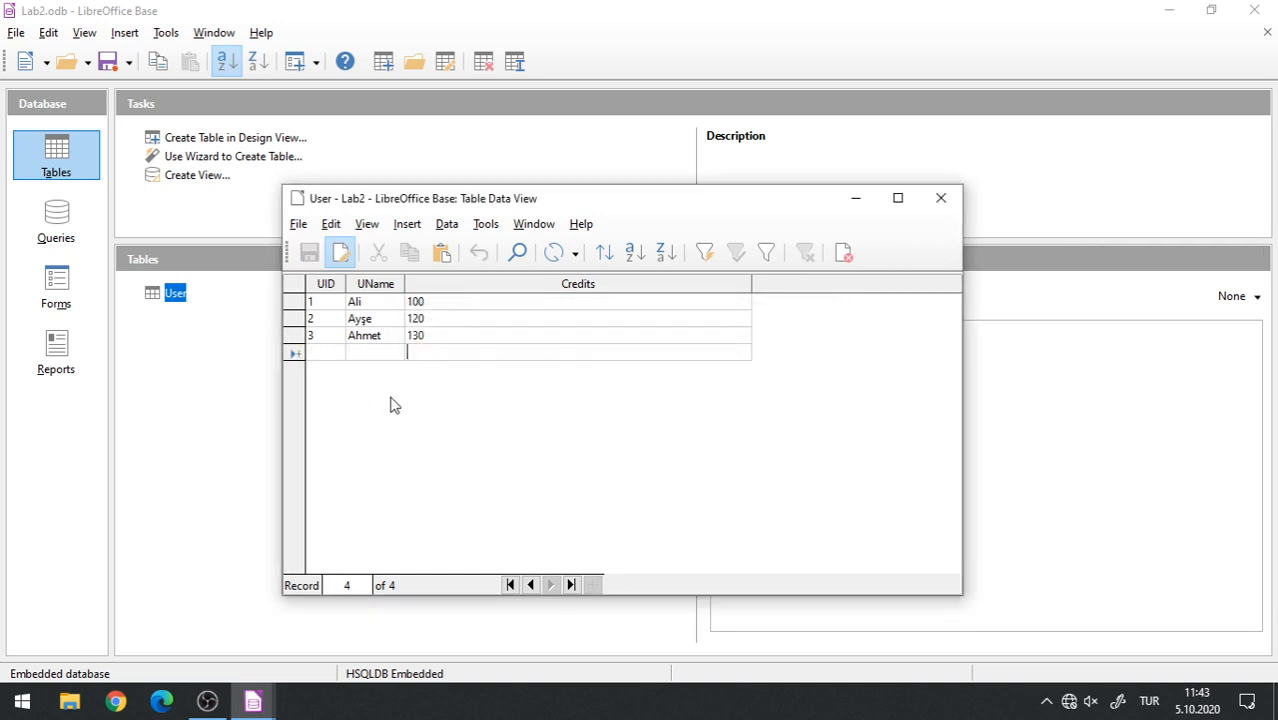
Edit the User table's design so the Credits field no longer requires an entry, save it and close the design.
click(950, 204)
right_click(177, 298)
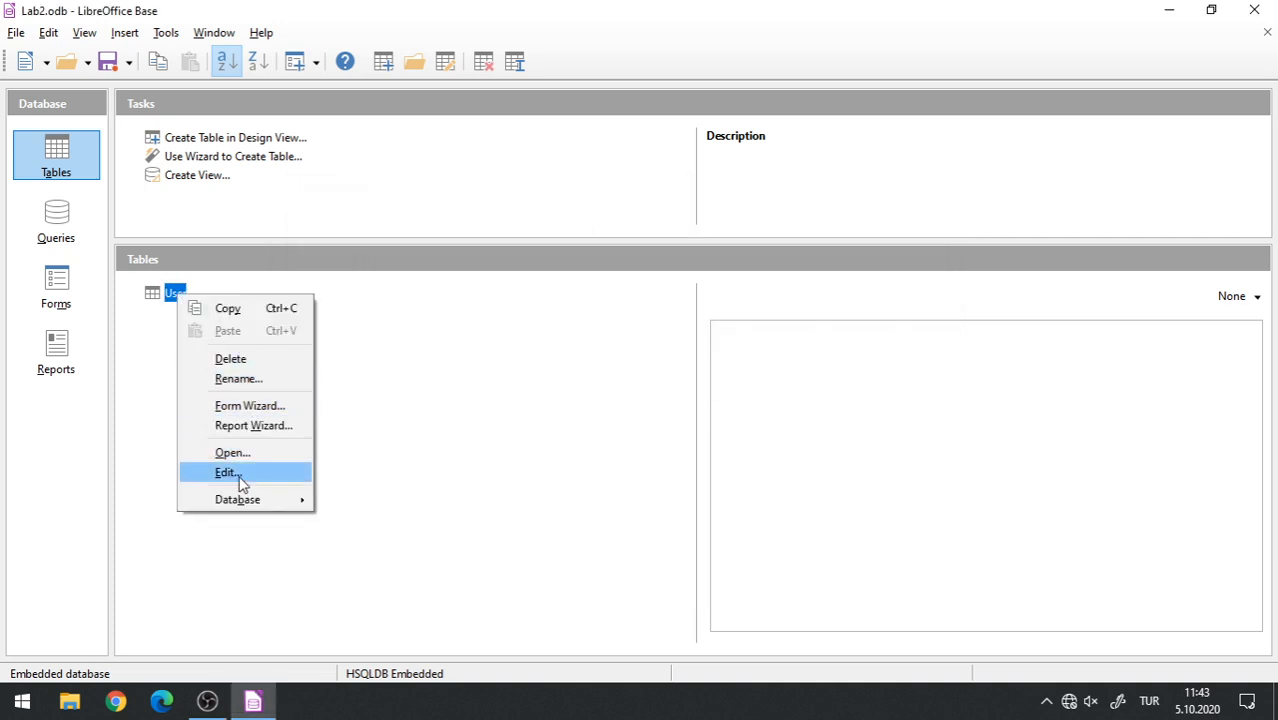
click(238, 472)
click(193, 291)
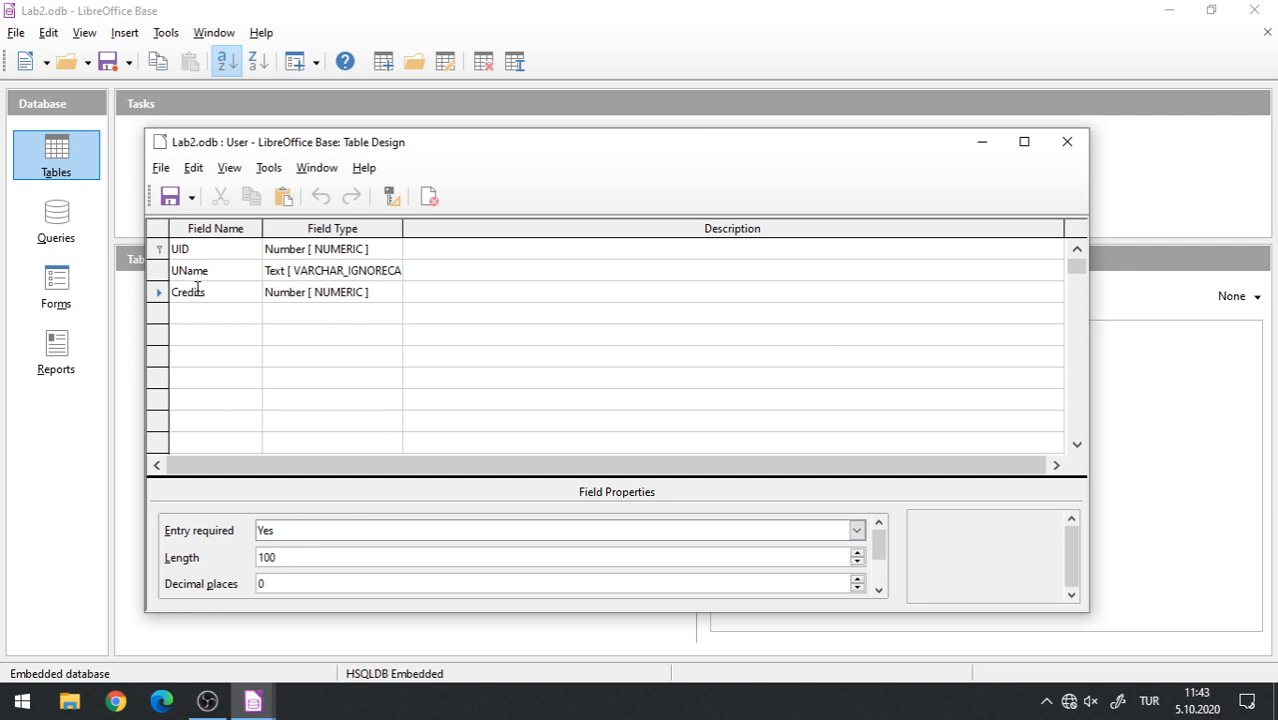
click(283, 540)
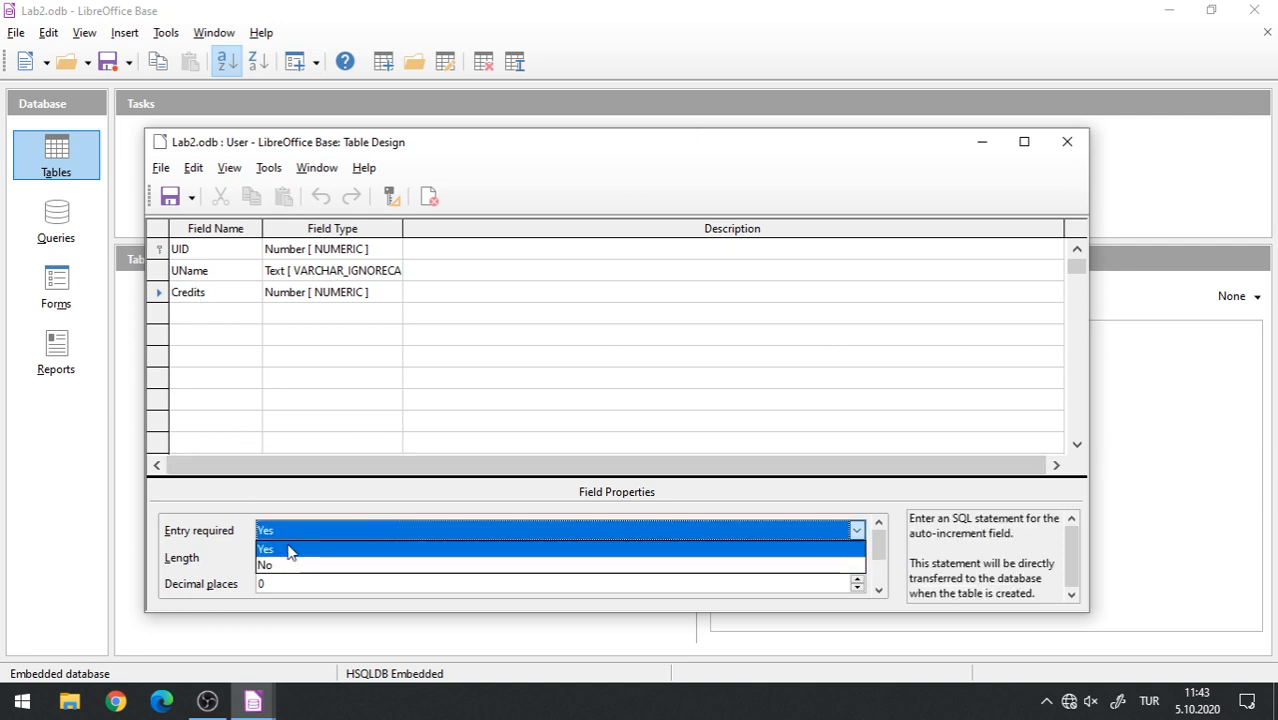
click(287, 563)
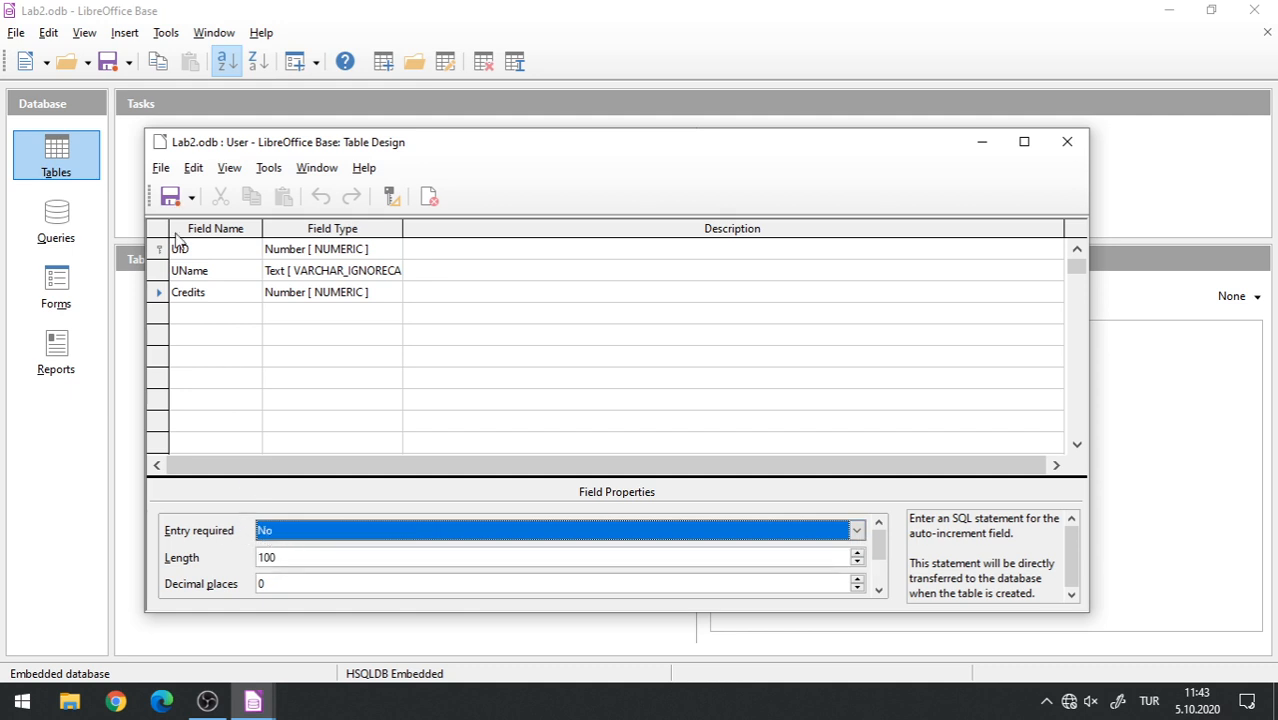
click(160, 167)
click(194, 316)
click(1066, 141)
Open the User table and save a fourth record with UID 4, a user's first name and empty Credits.
double_click(185, 294)
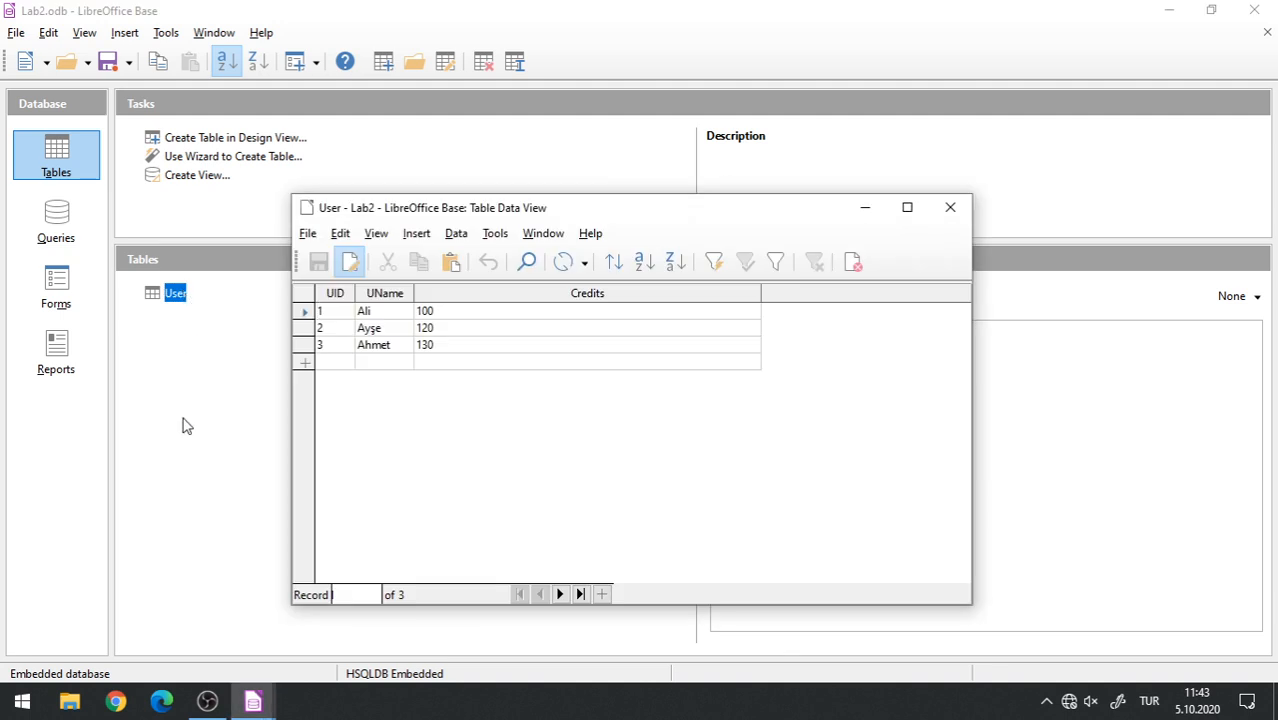
click(335, 364)
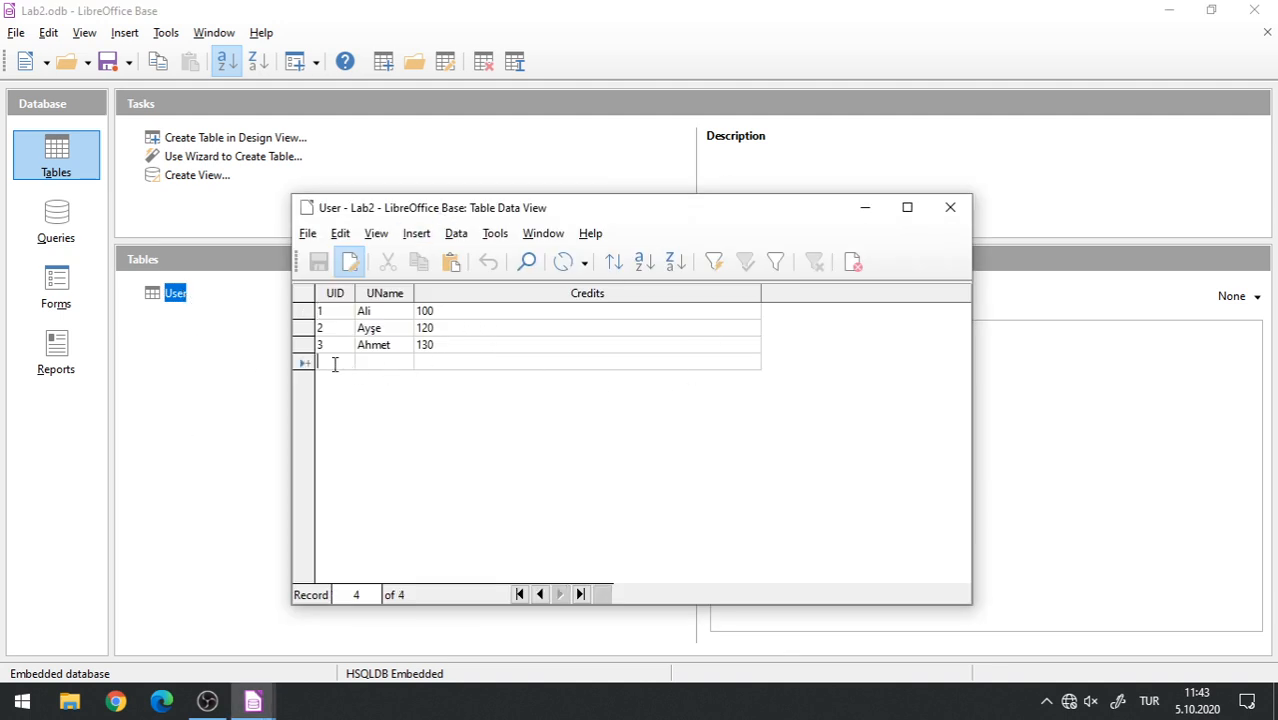
text(4)
click(384, 365)
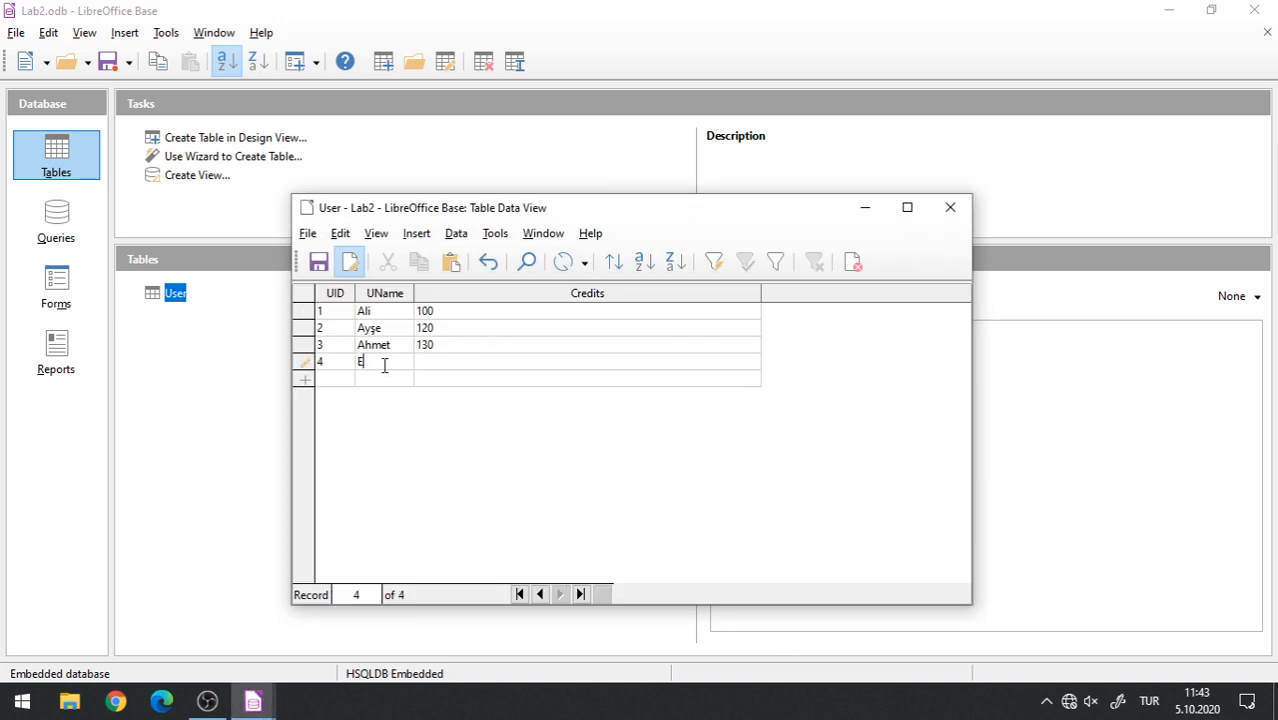
text(Esre)
click(452, 361)
click(451, 331)
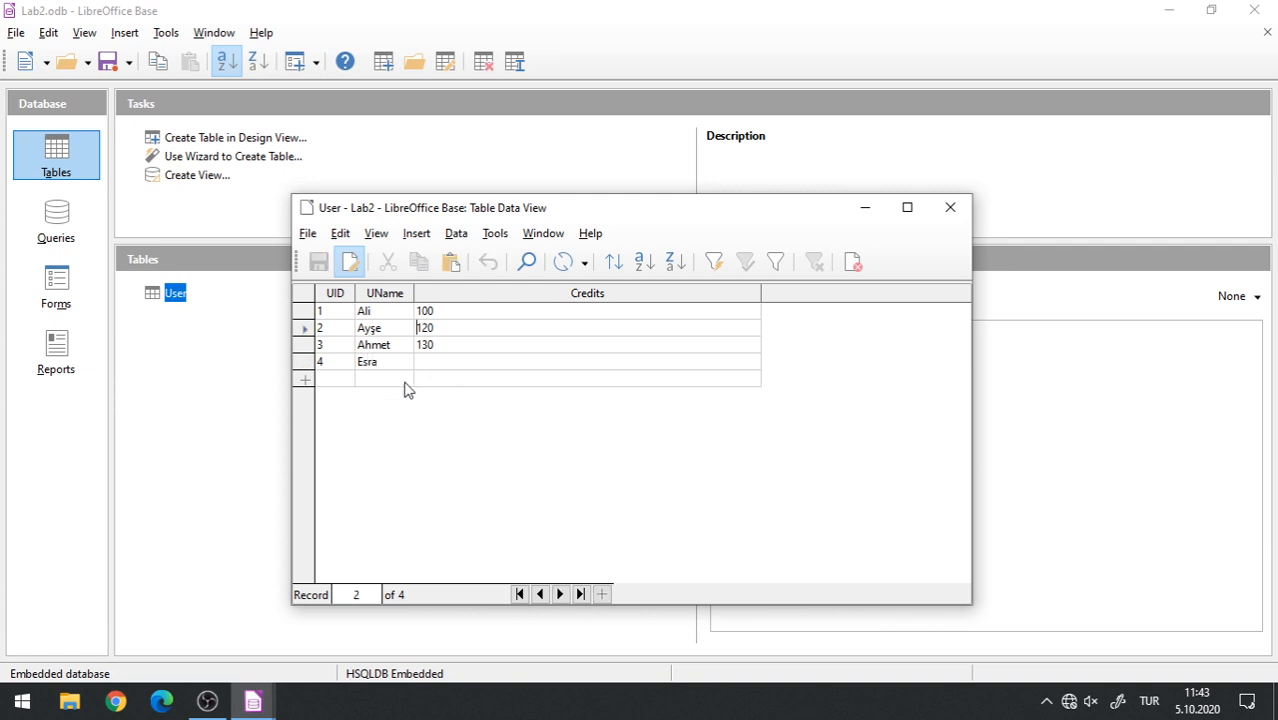
Clear the first record's Credits value and save the record.
click(443, 358)
click(420, 345)
click(383, 379)
click(465, 329)
click(442, 310)
drag(442, 310, 355, 303)
key(Delete)
click(339, 345)
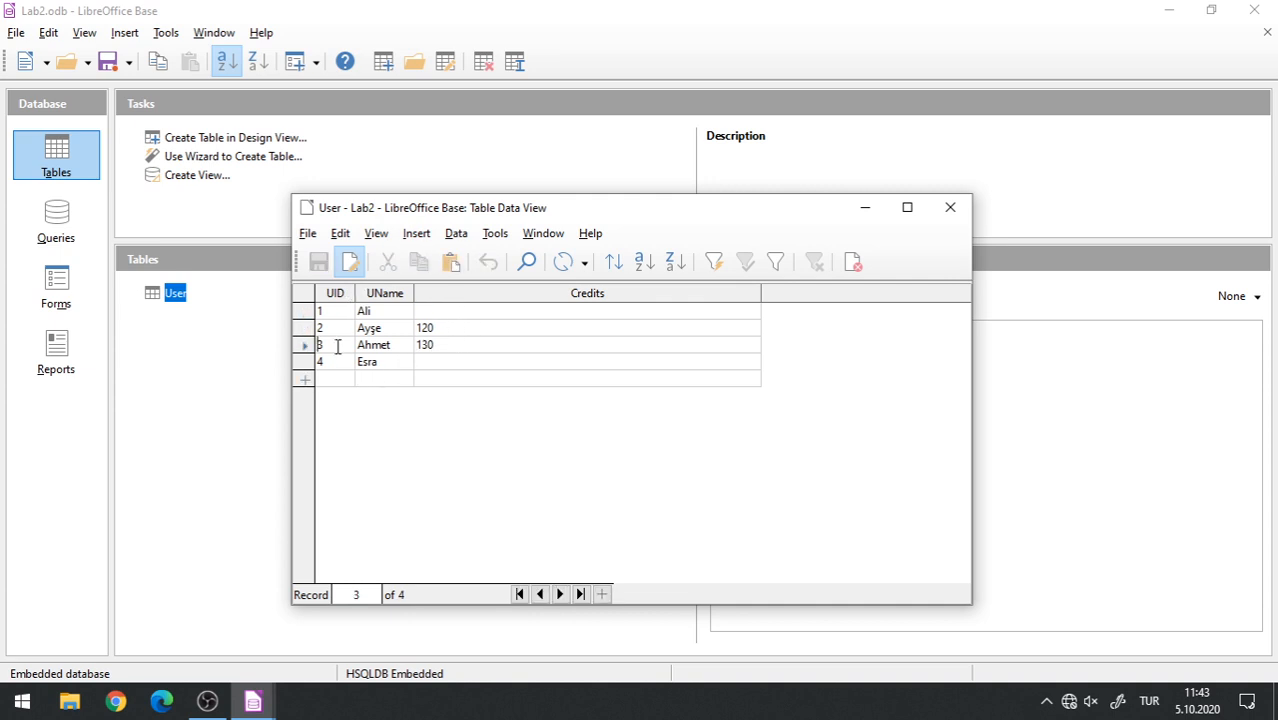
Set Credits to 100 in the first record and 150 in the fourth record, and close the table data.
click(441, 310)
text(1)
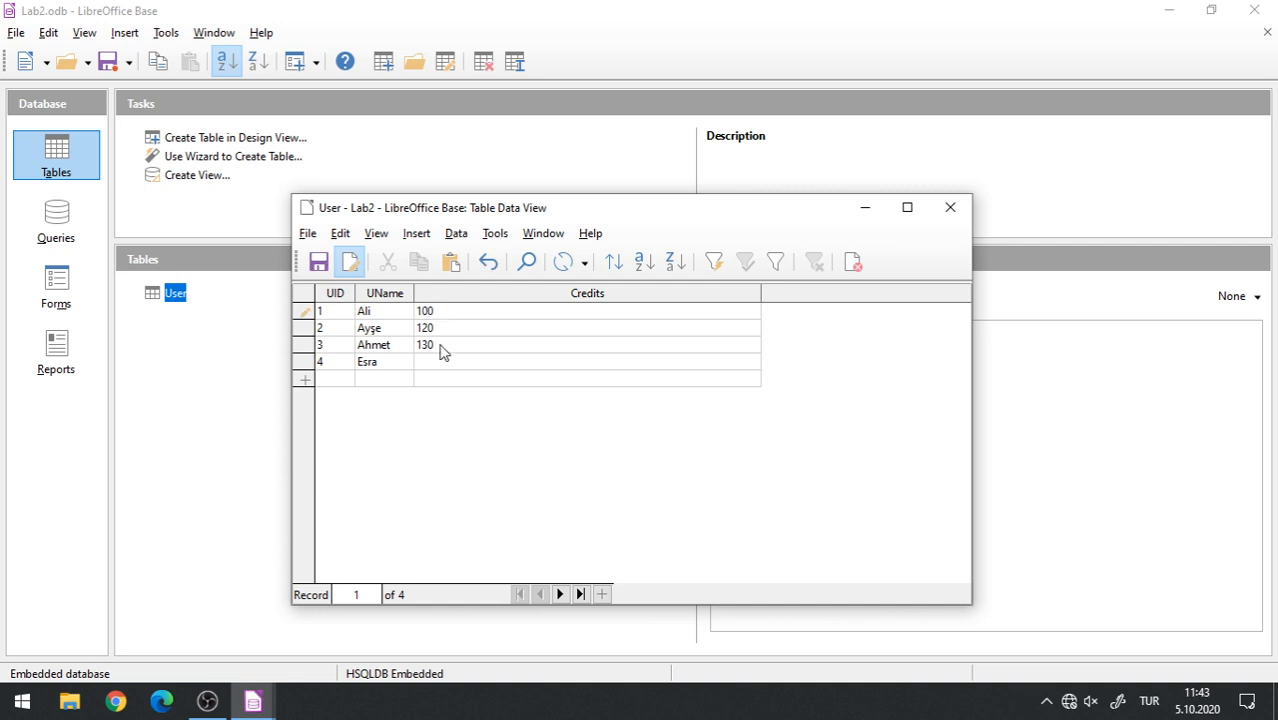
click(439, 360)
text(150)
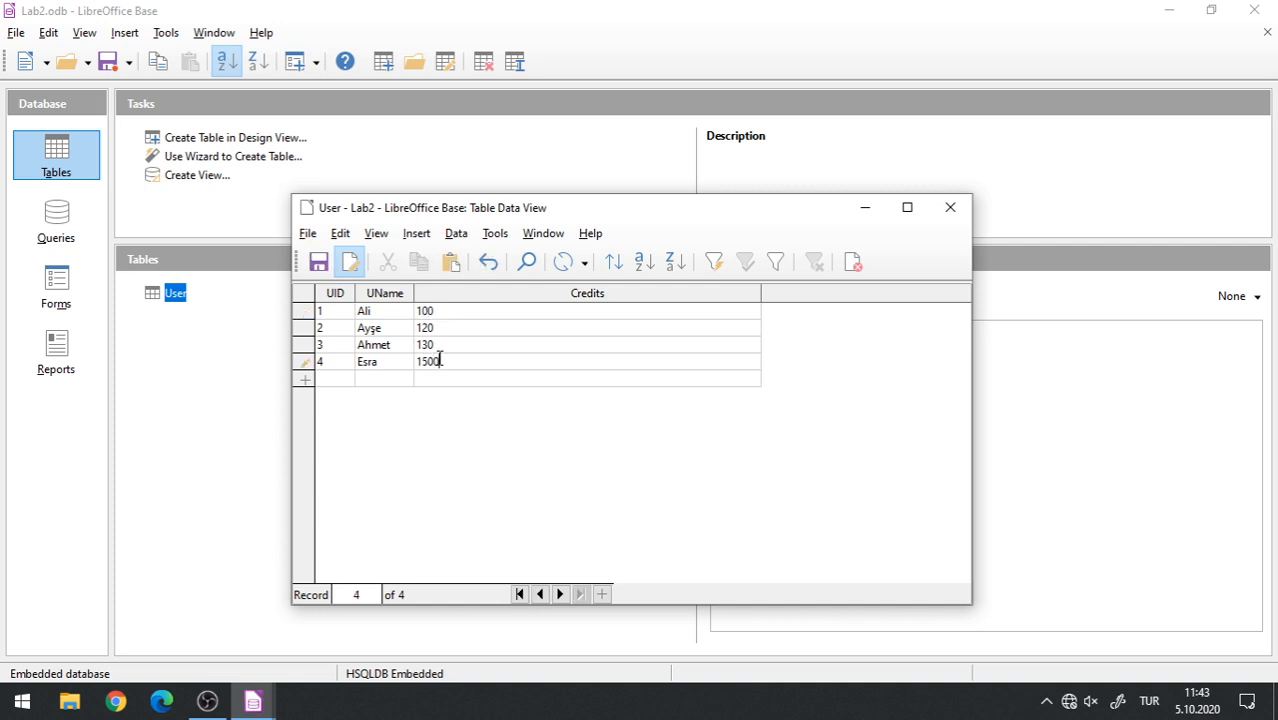
click(400, 330)
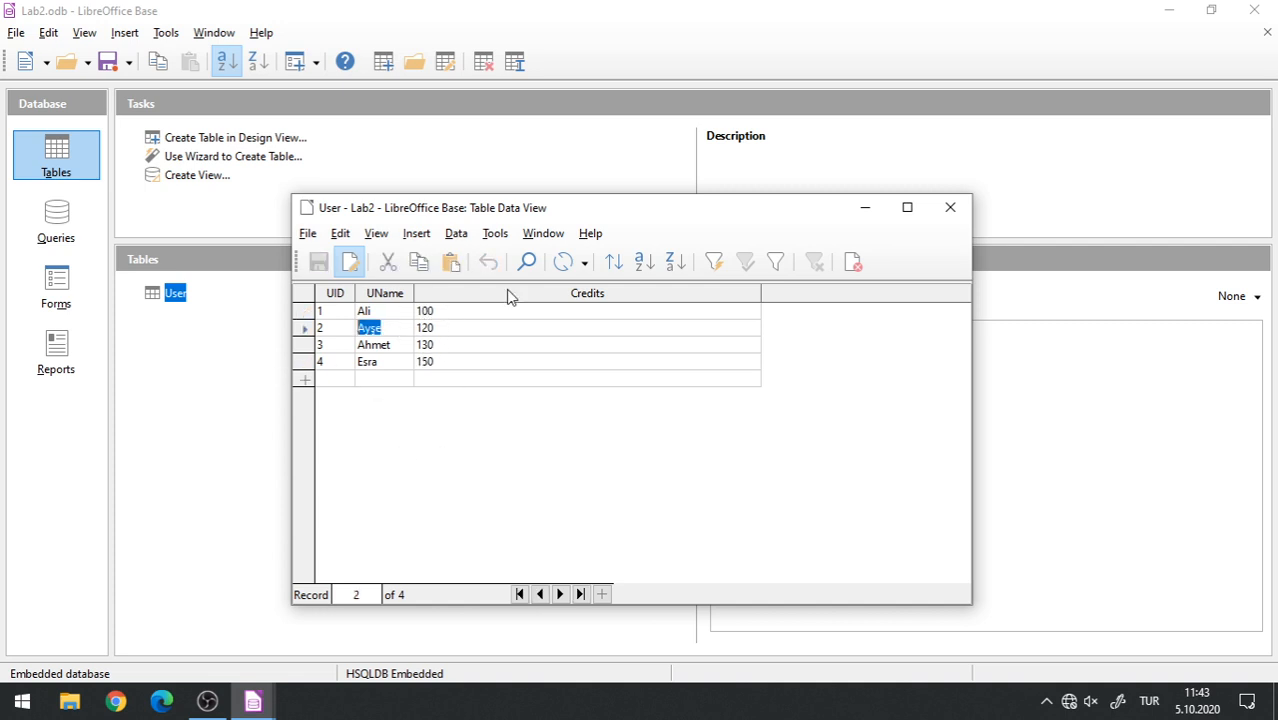
click(950, 207)
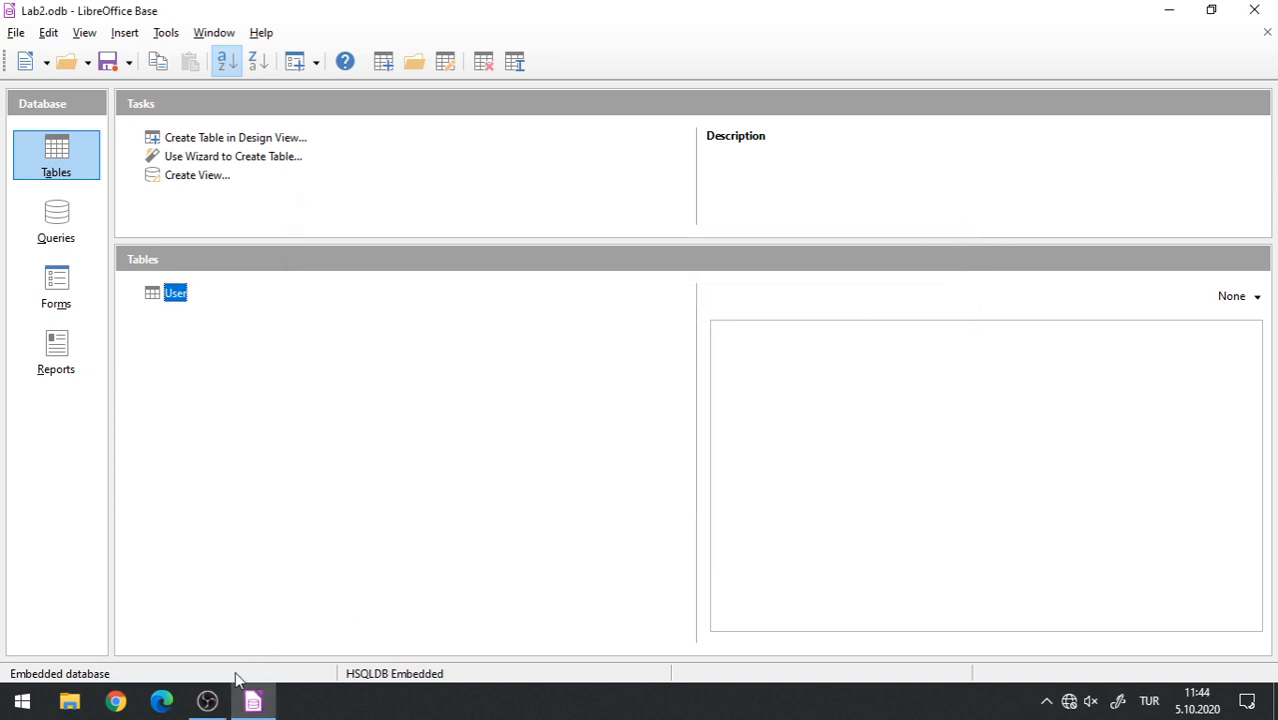
click(210, 703)
click(210, 703)
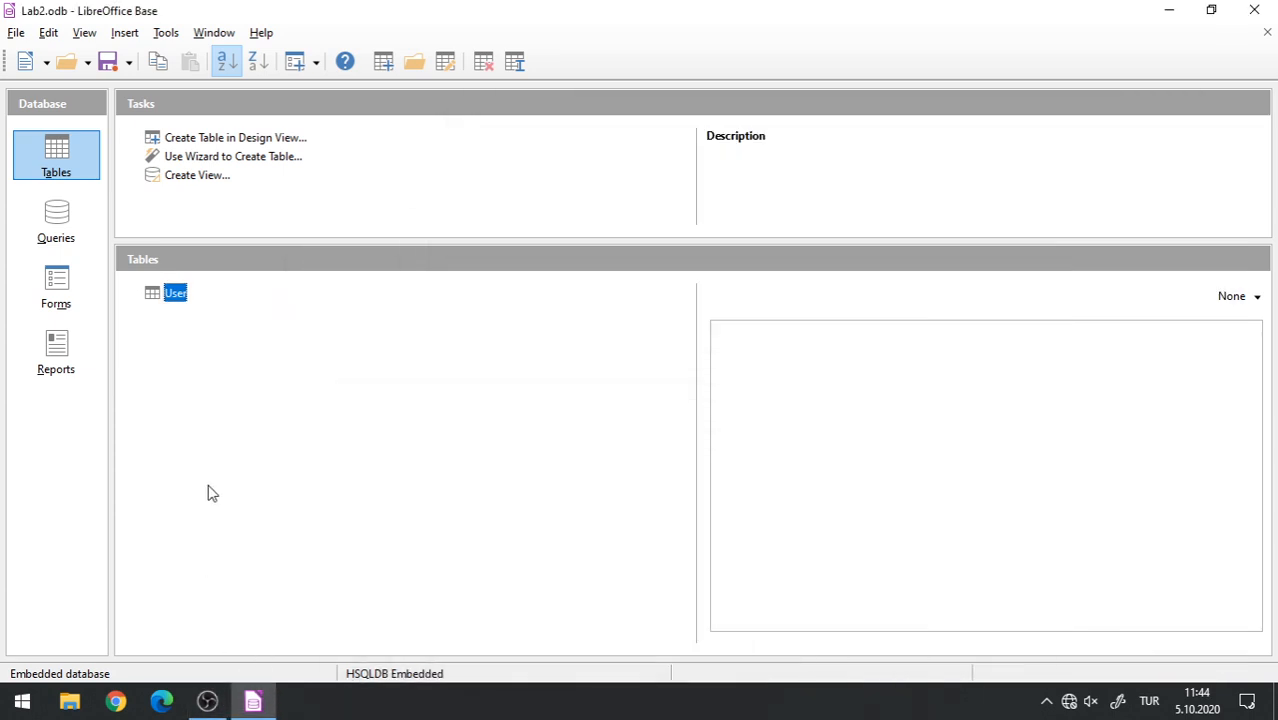
Start a new table in design view and add a CID field of type Text [VARCHAR] with length 7.
click(240, 140)
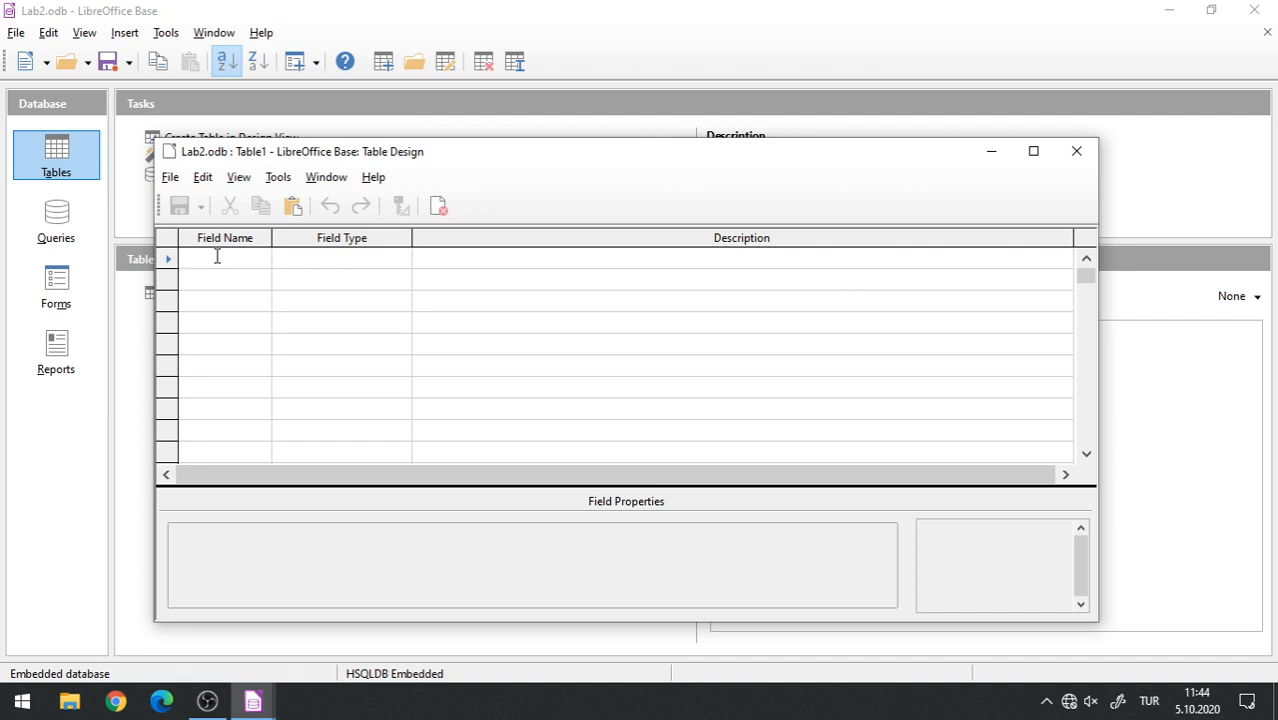
text(C)
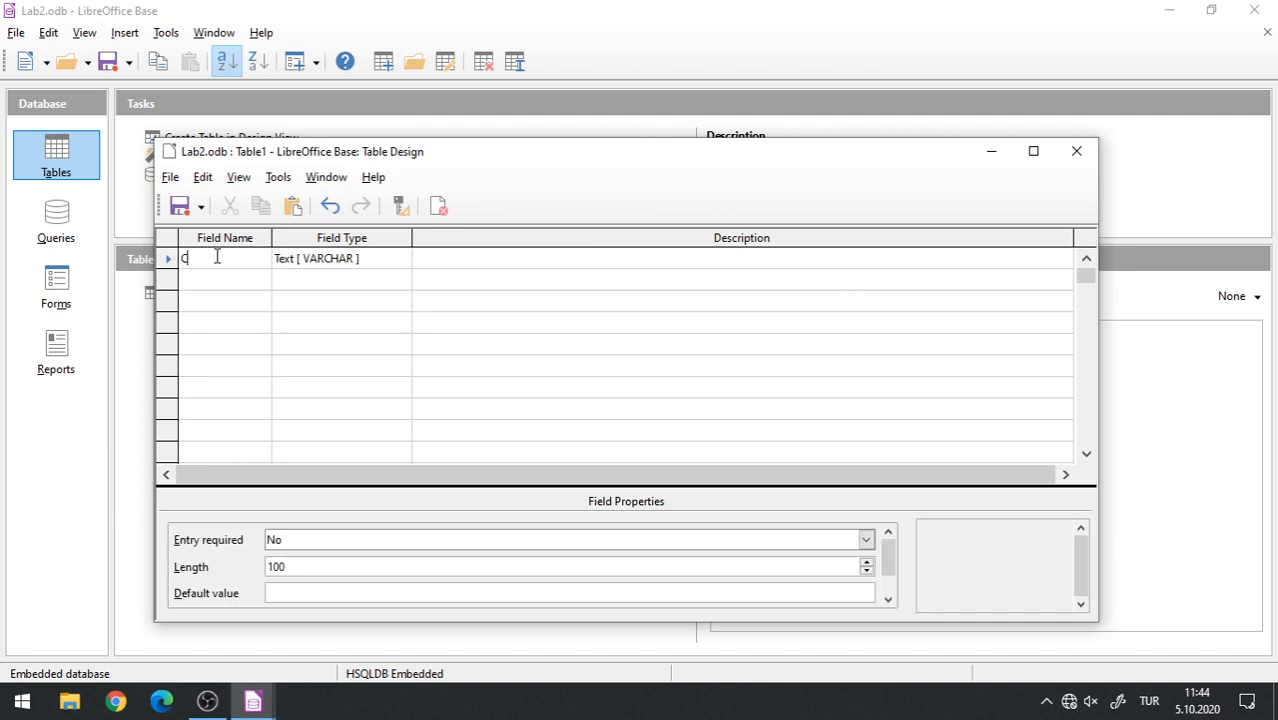
text(ID)
click(350, 260)
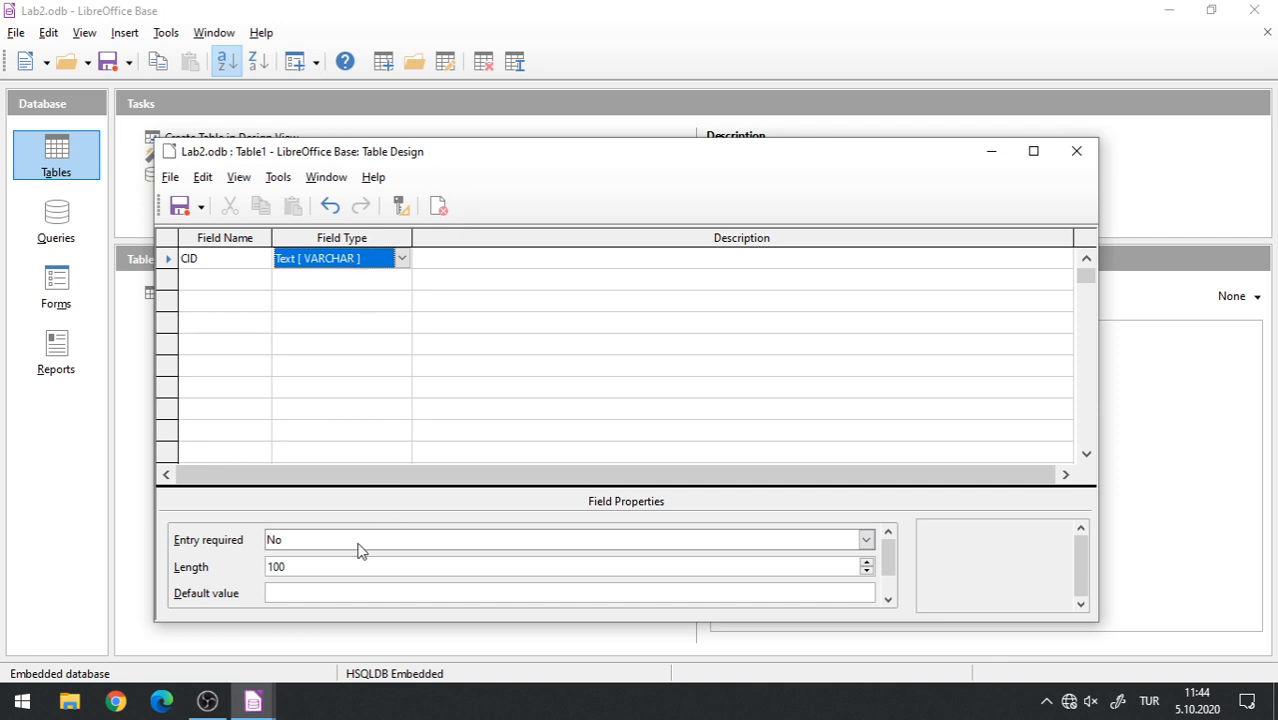
click(338, 566)
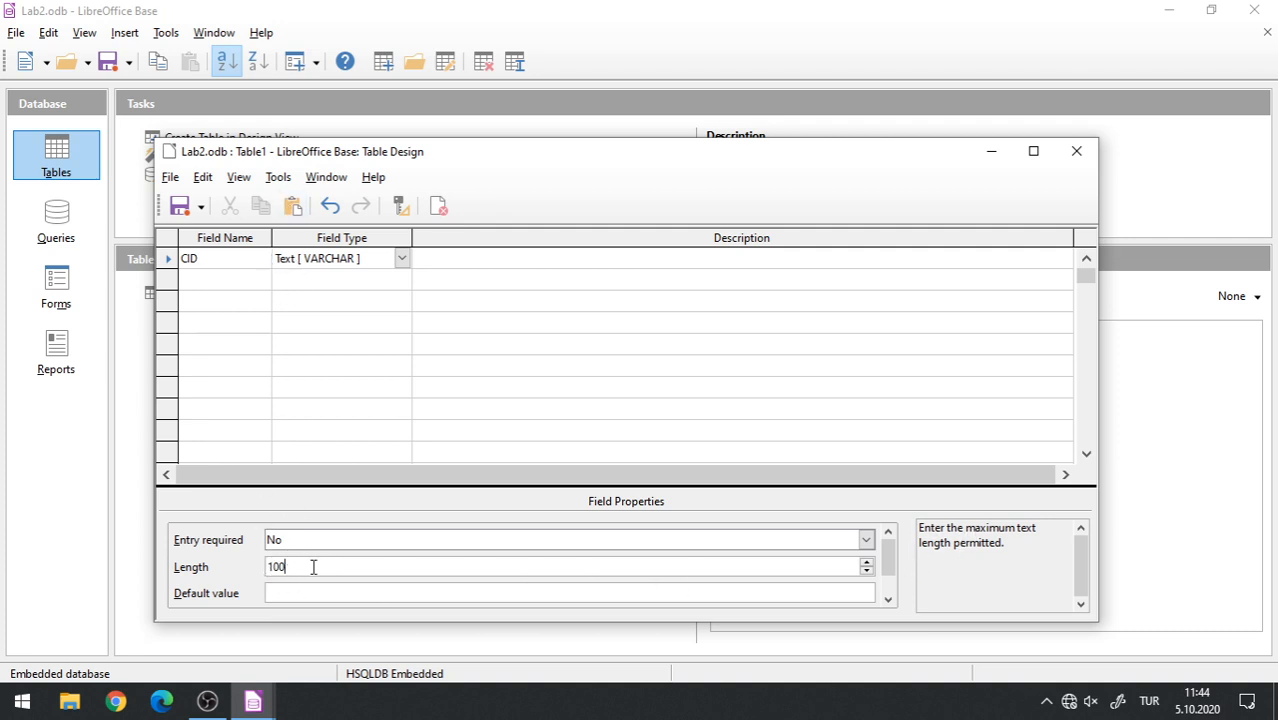
drag(314, 566, 264, 568)
text(5)
key(BackSpace)
text(7)
Add a Section field of type Number [NUMERIC] below CID and read the help text for its length property.
click(220, 279)
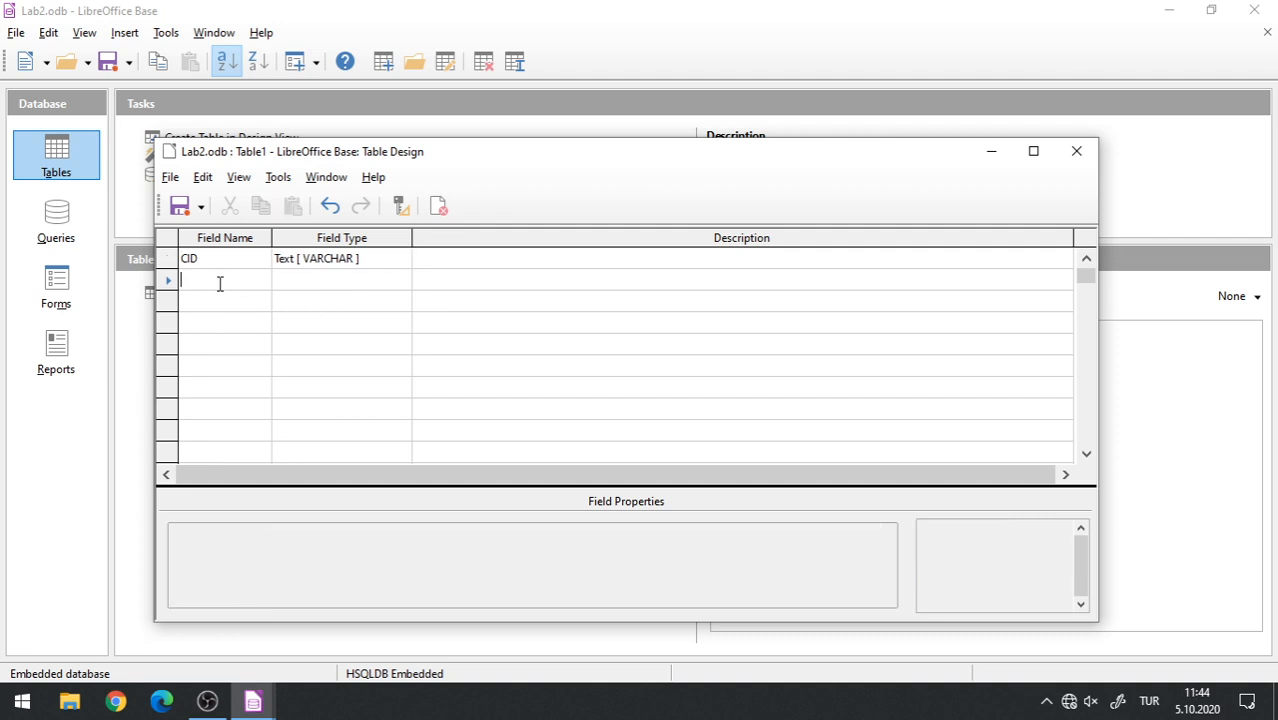
text(Section)
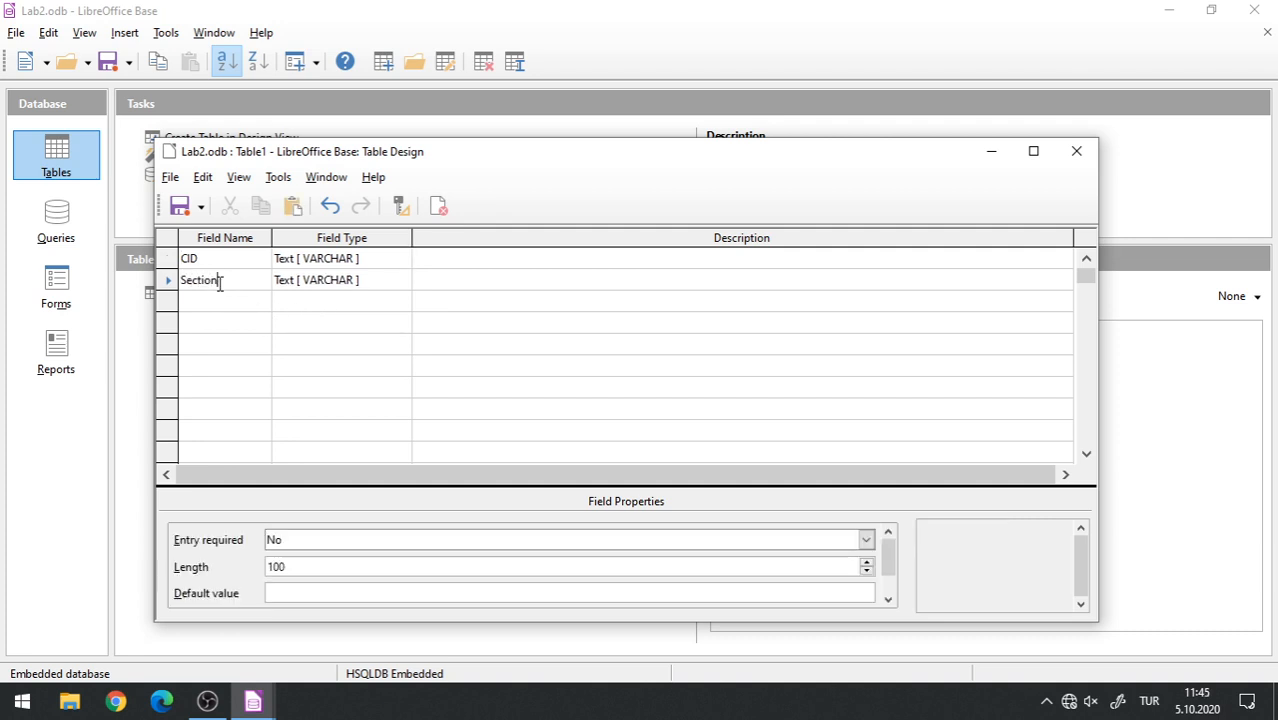
click(336, 280)
click(401, 280)
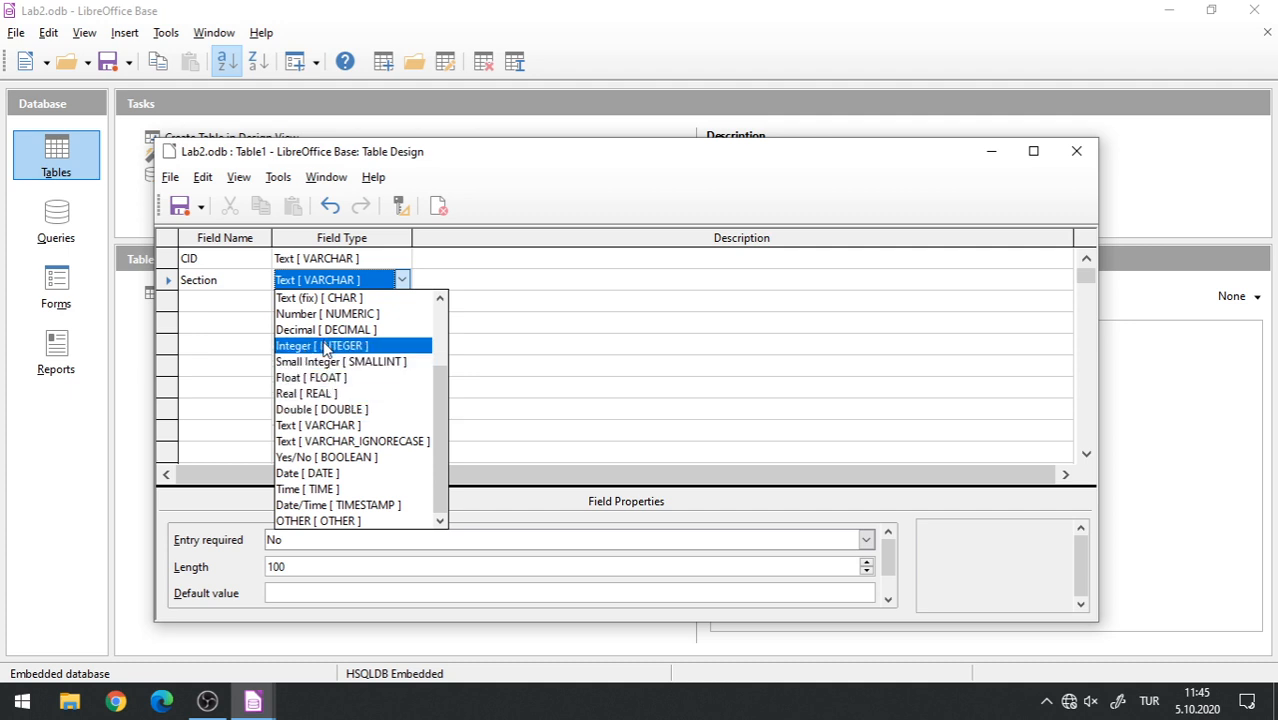
click(320, 314)
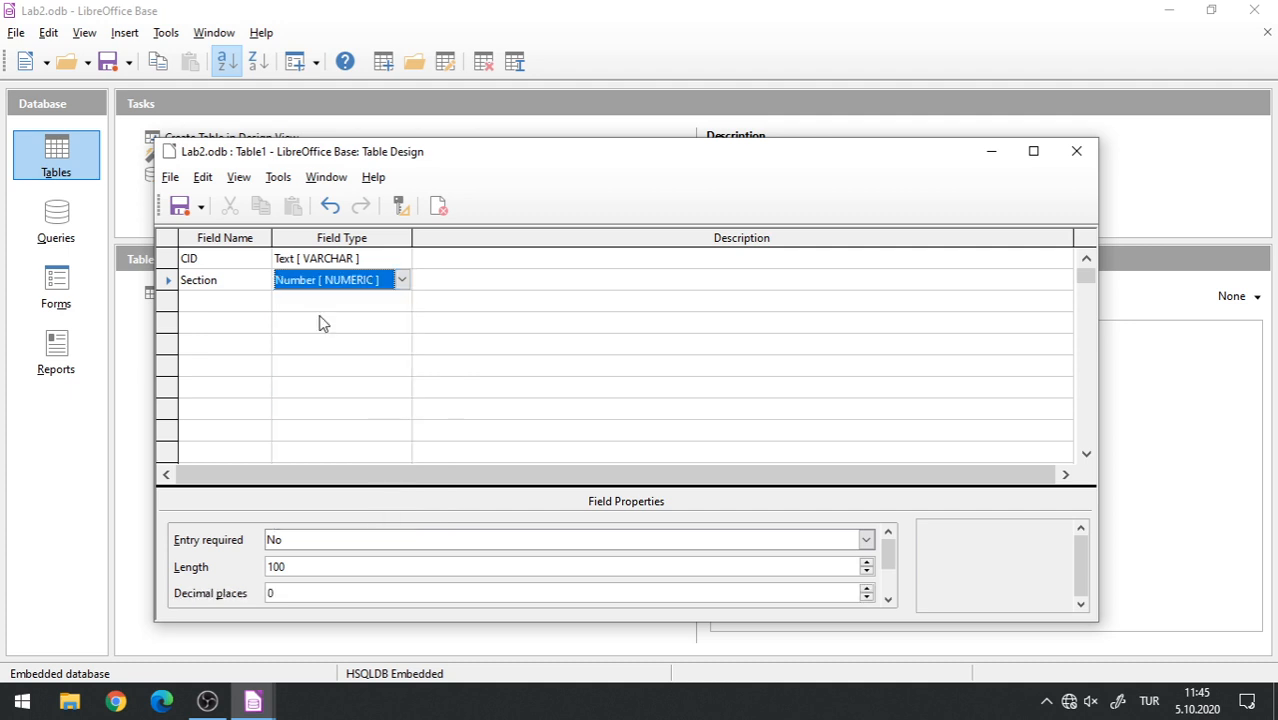
click(320, 567)
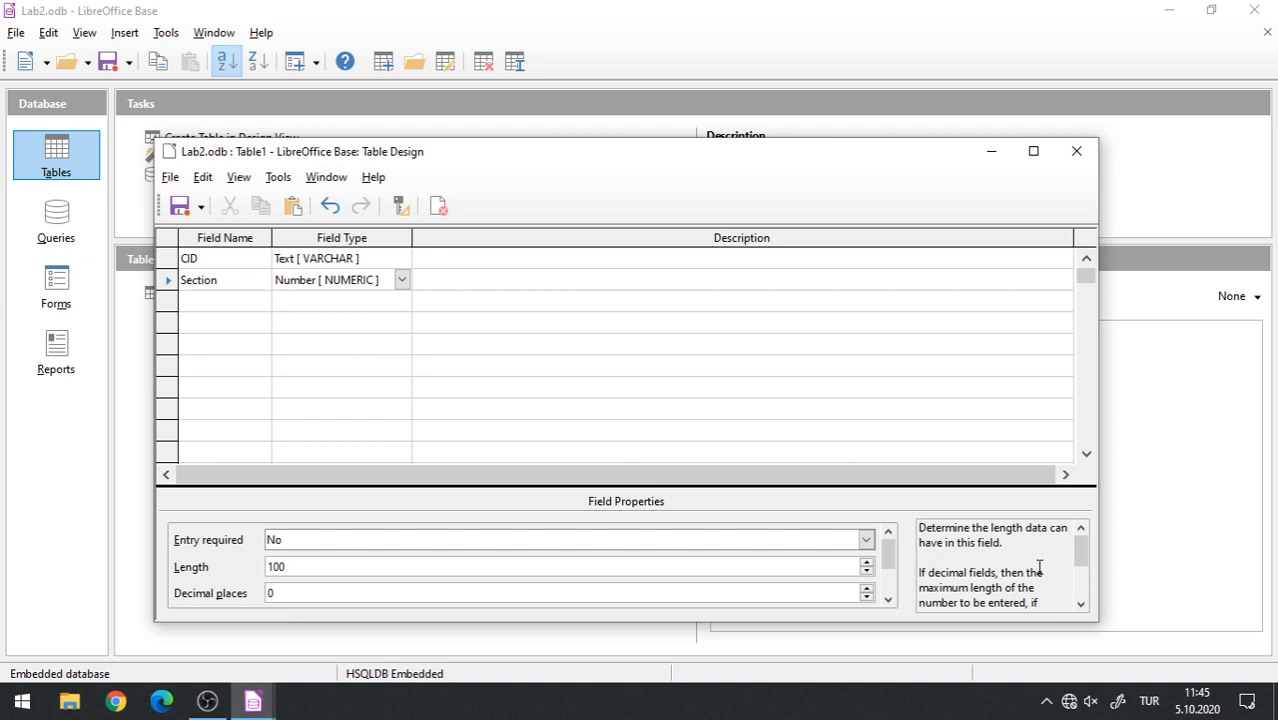
mouse_move(1080, 552)
mouse_down()
mouse_move(1073, 612)
mouse_move(1078, 548)
mouse_up()
Add a CName field of type Text [VARCHAR] below the Section field.
click(240, 304)
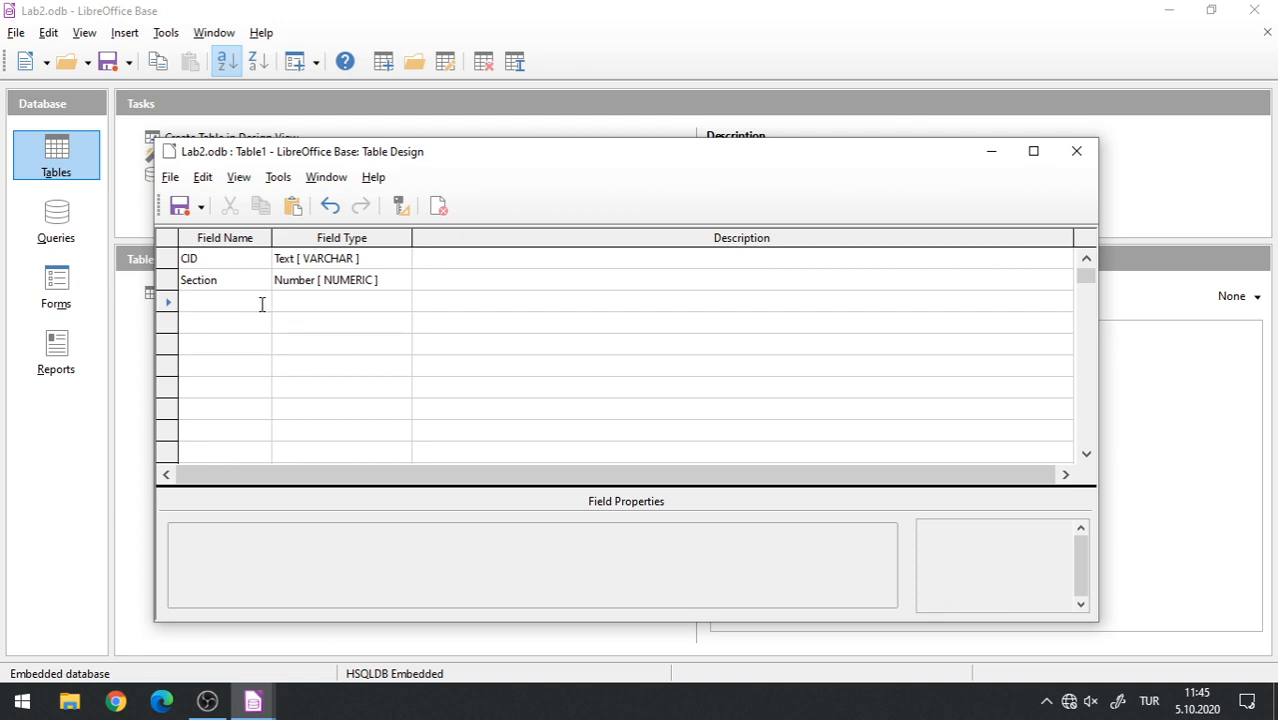
text(CName)
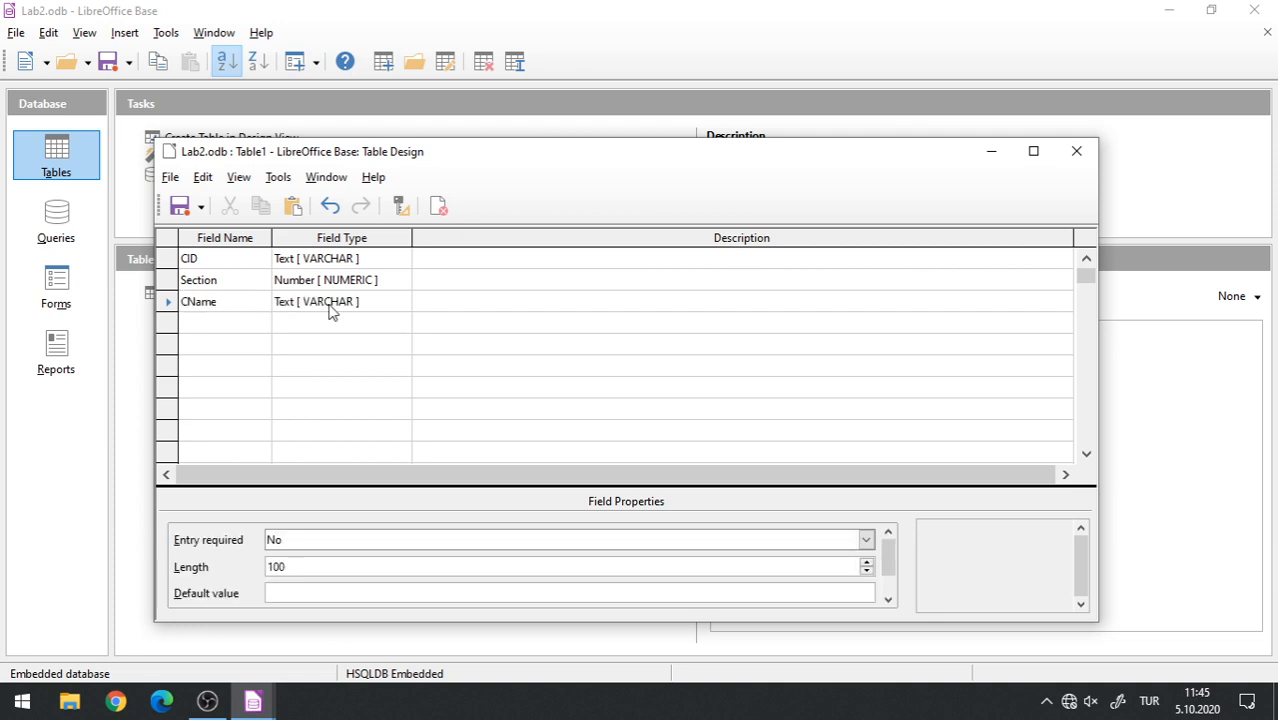
click(365, 310)
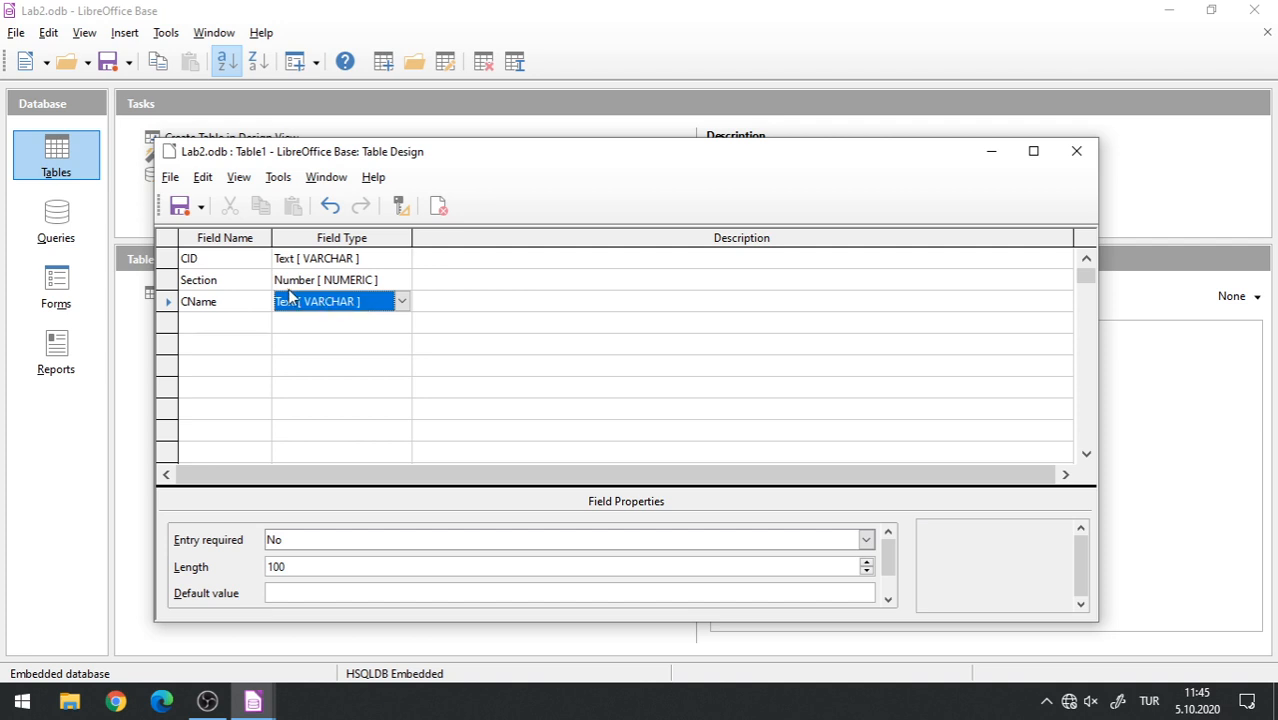
Set the CID and Section fields together as the table's composite primary key.
click(168, 260)
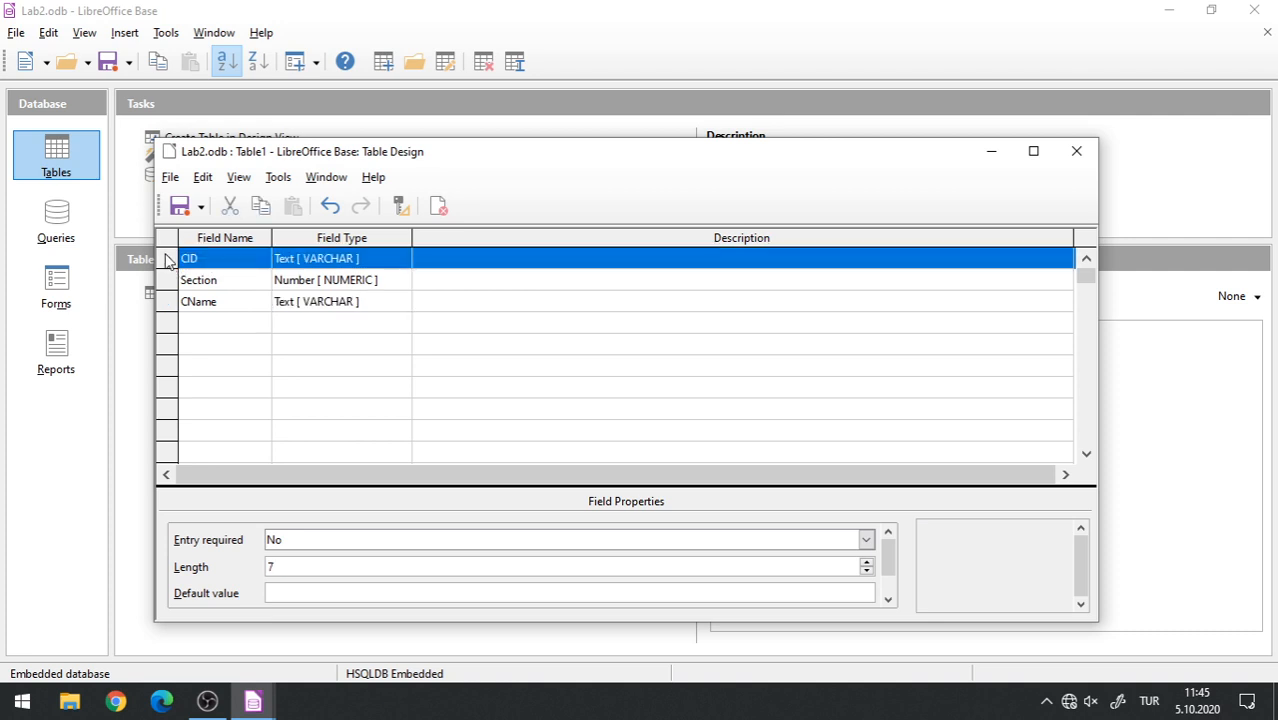
click(168, 282)
click(168, 262)
shift+click(168, 284)
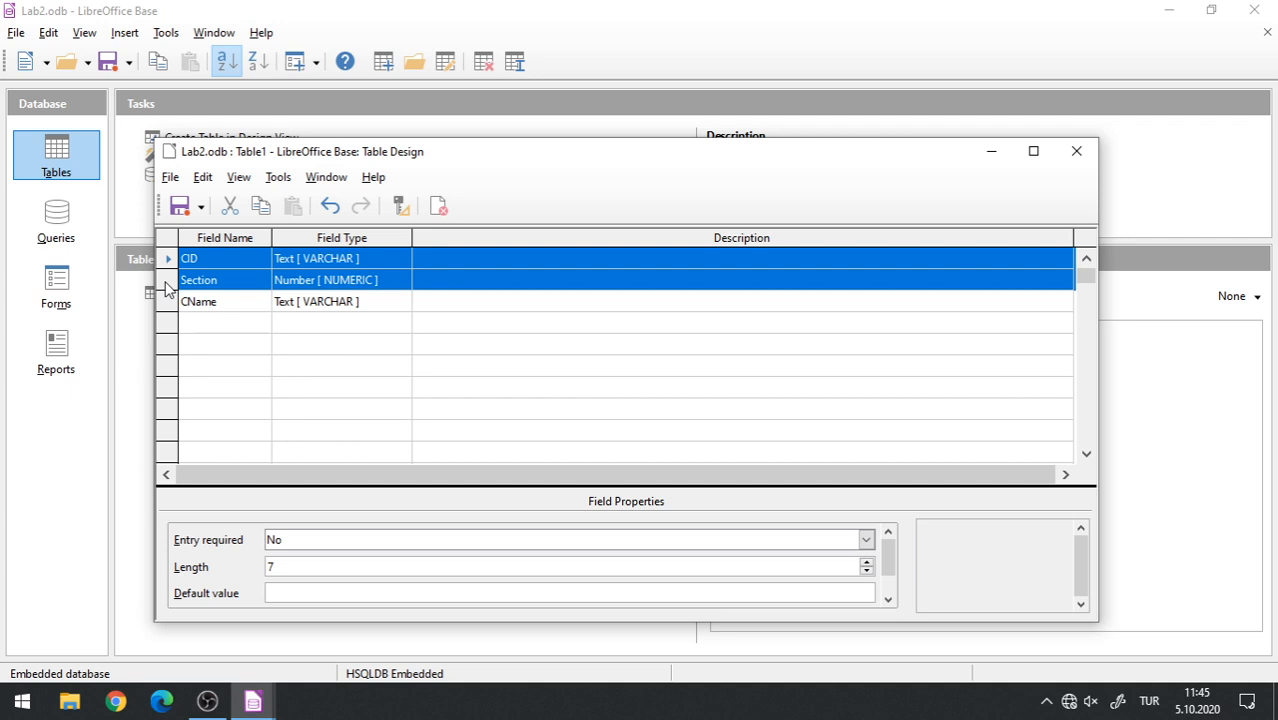
click(216, 281)
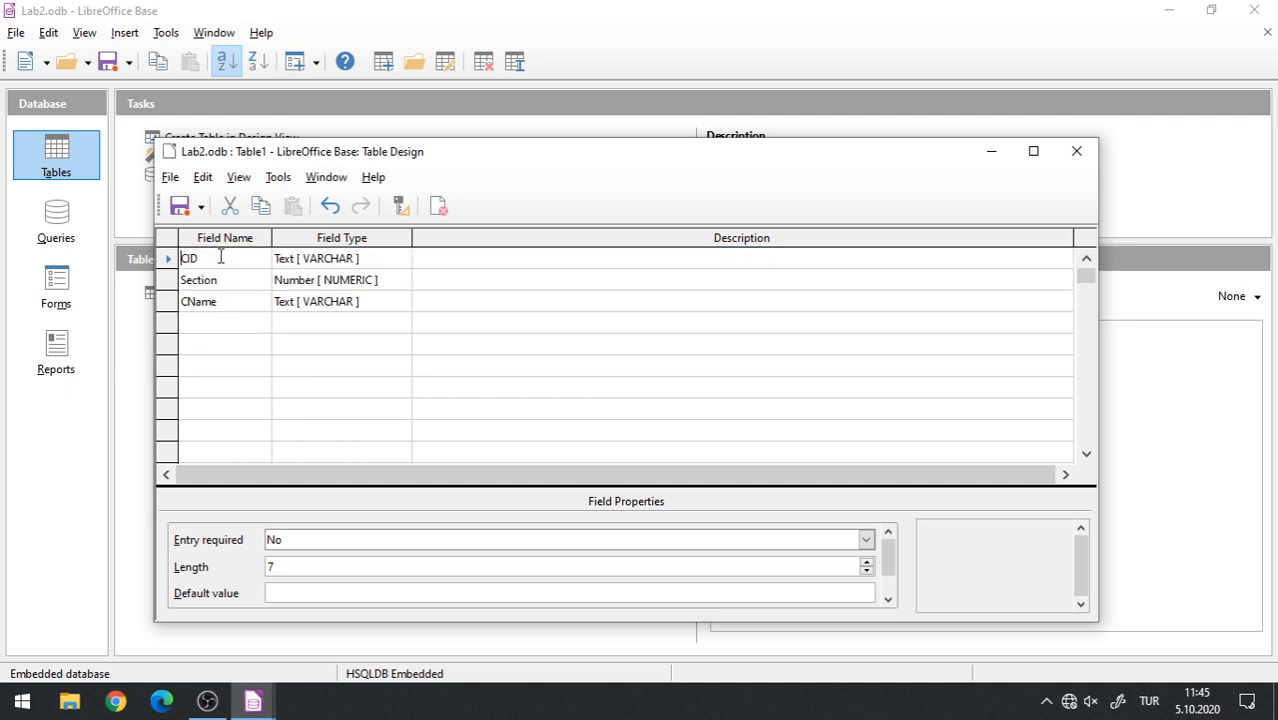
click(214, 261)
click(203, 284)
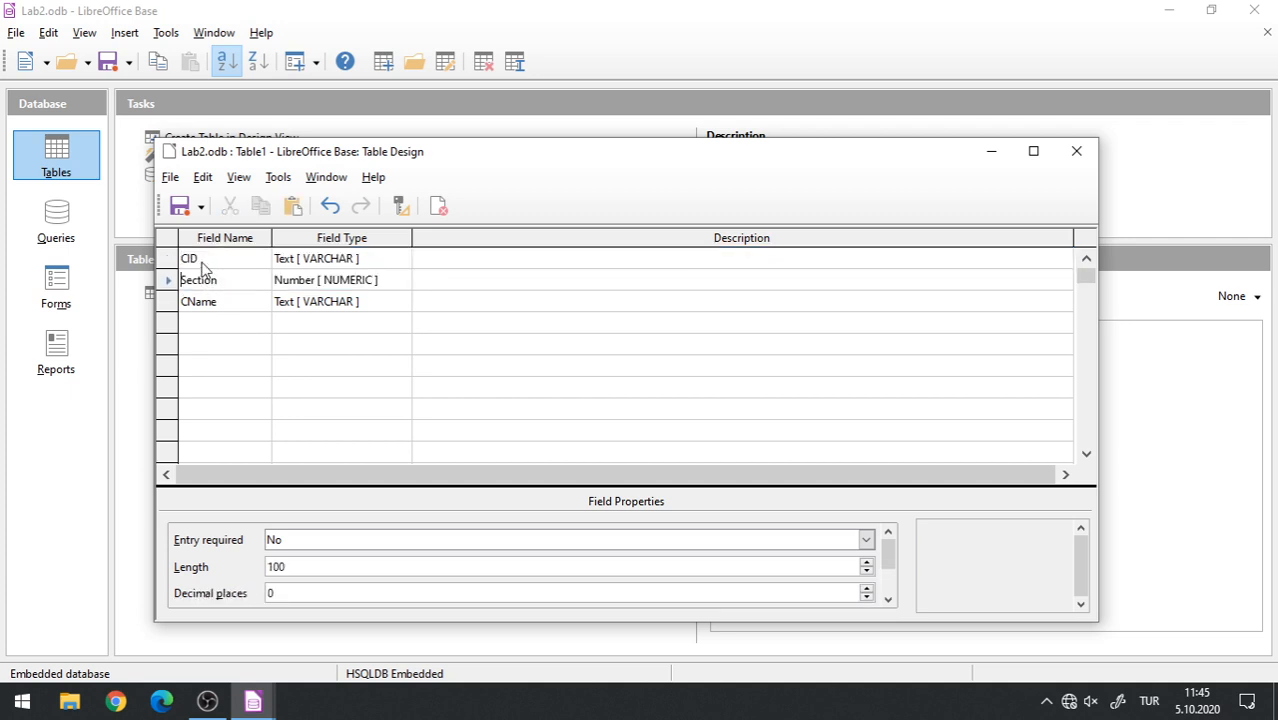
click(193, 261)
click(167, 266)
shift+click(167, 272)
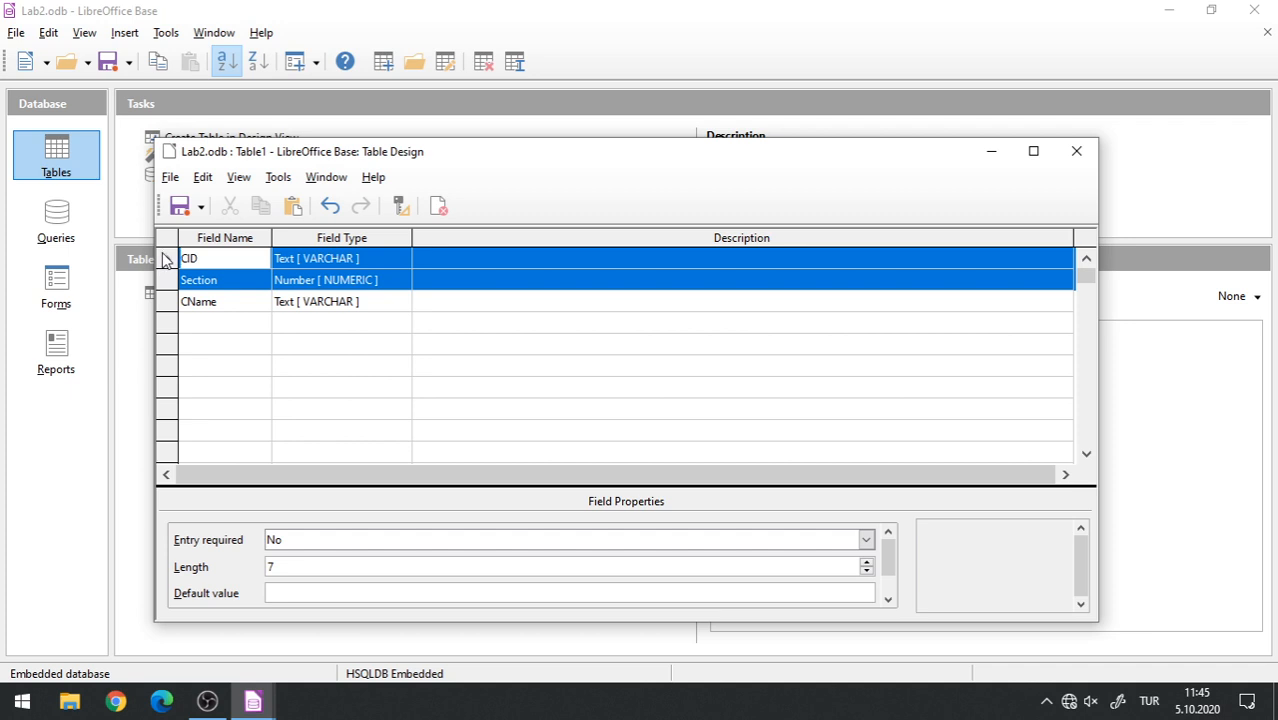
right_click(165, 258)
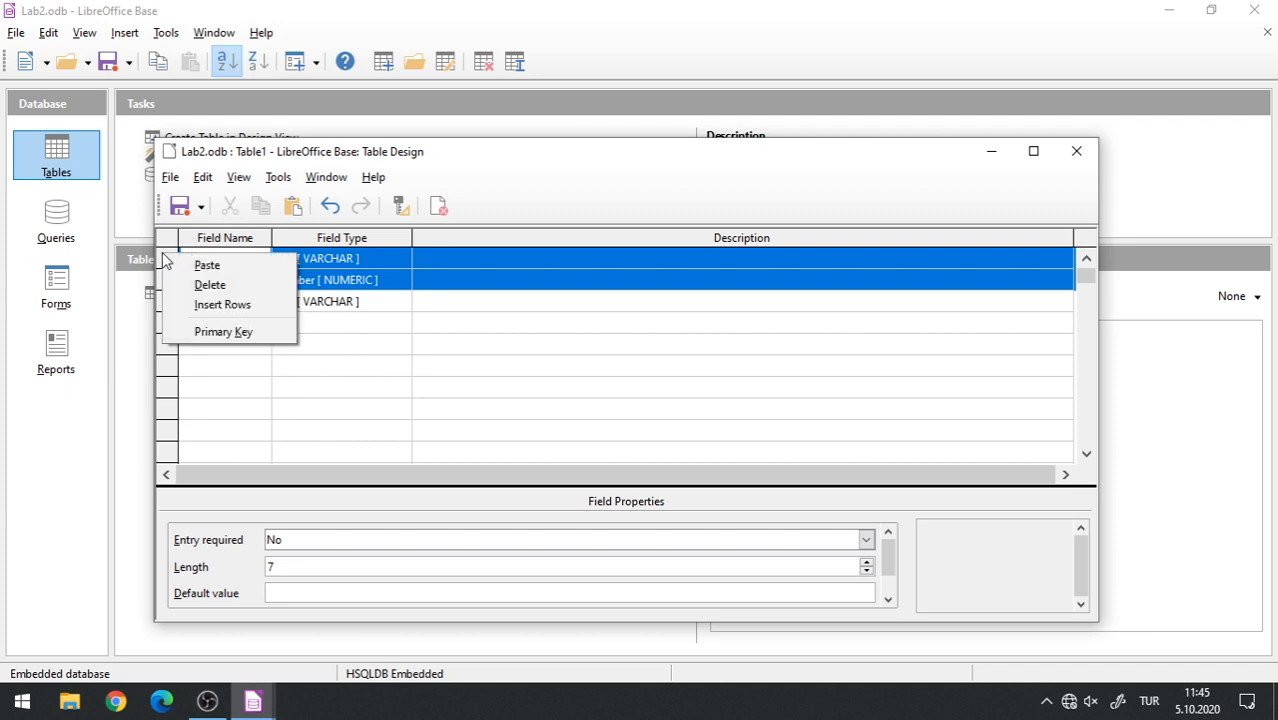
click(223, 332)
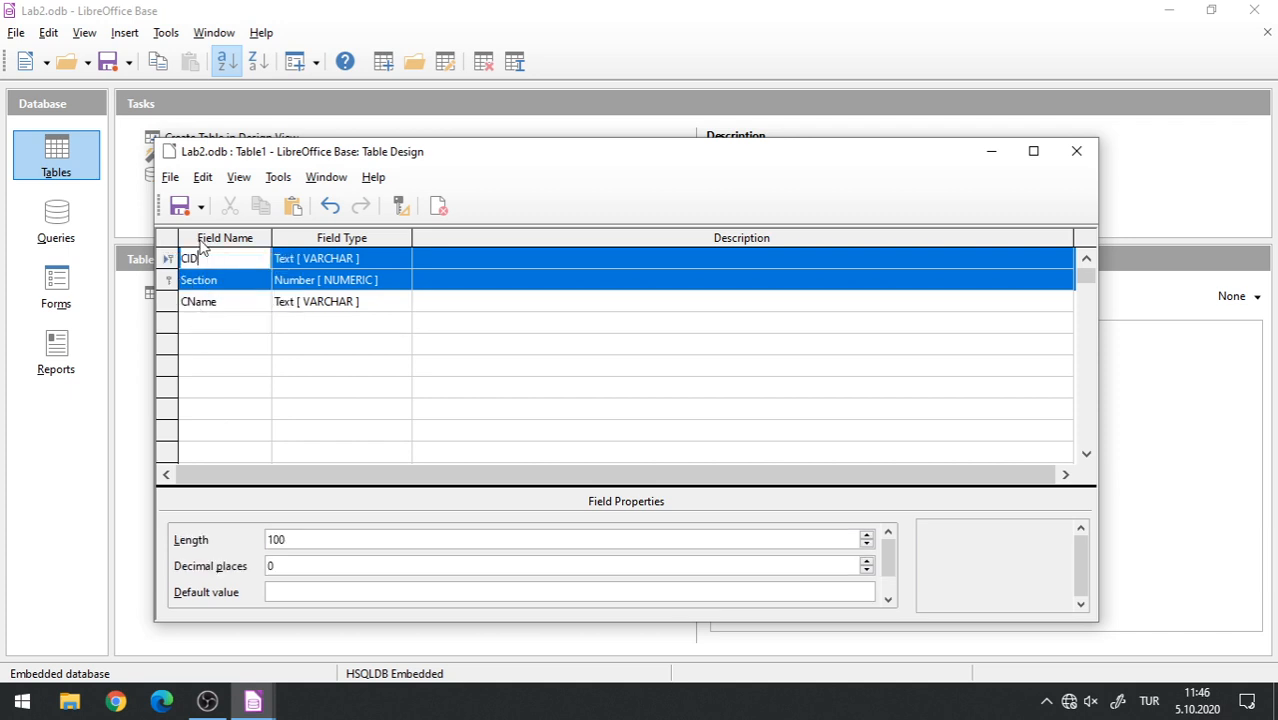
Save the new table under the name Course and close its design.
click(179, 206)
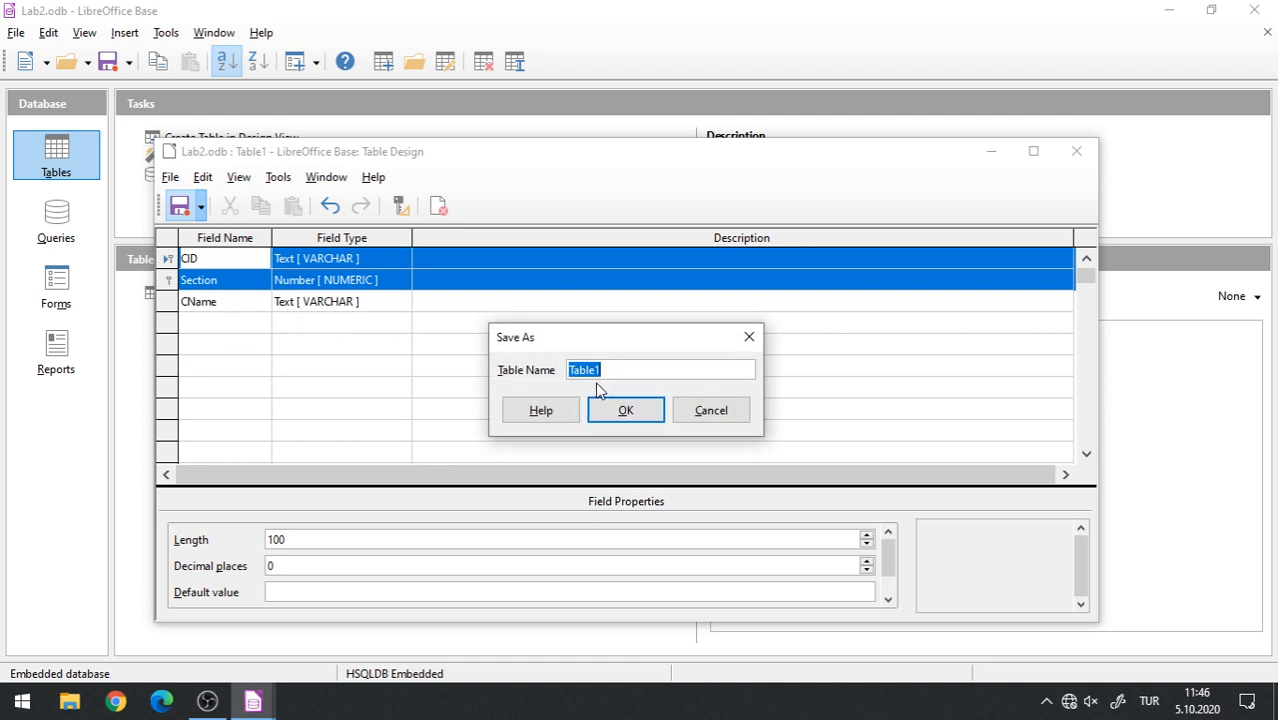
text(Course)
key(Left)
key(Left)
key(BackSpace)
click(630, 410)
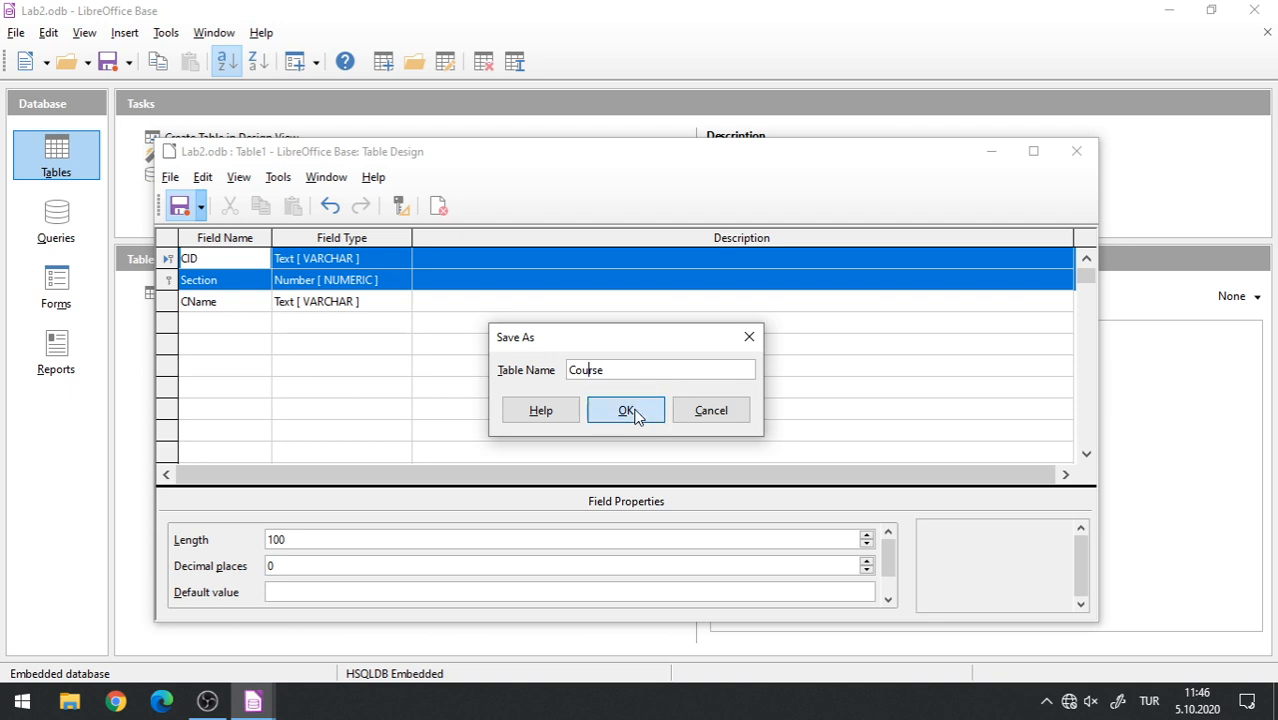
click(1074, 151)
Open the Course table's data for record entry.
click(172, 294)
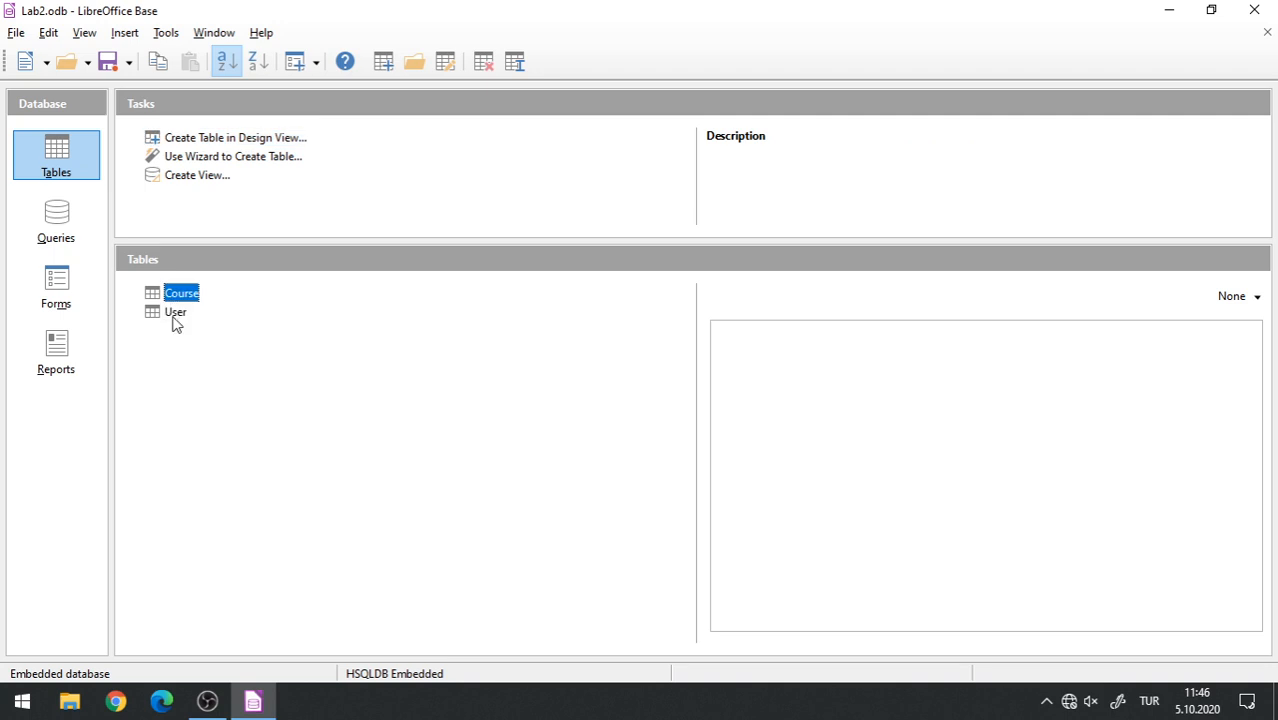
double_click(172, 299)
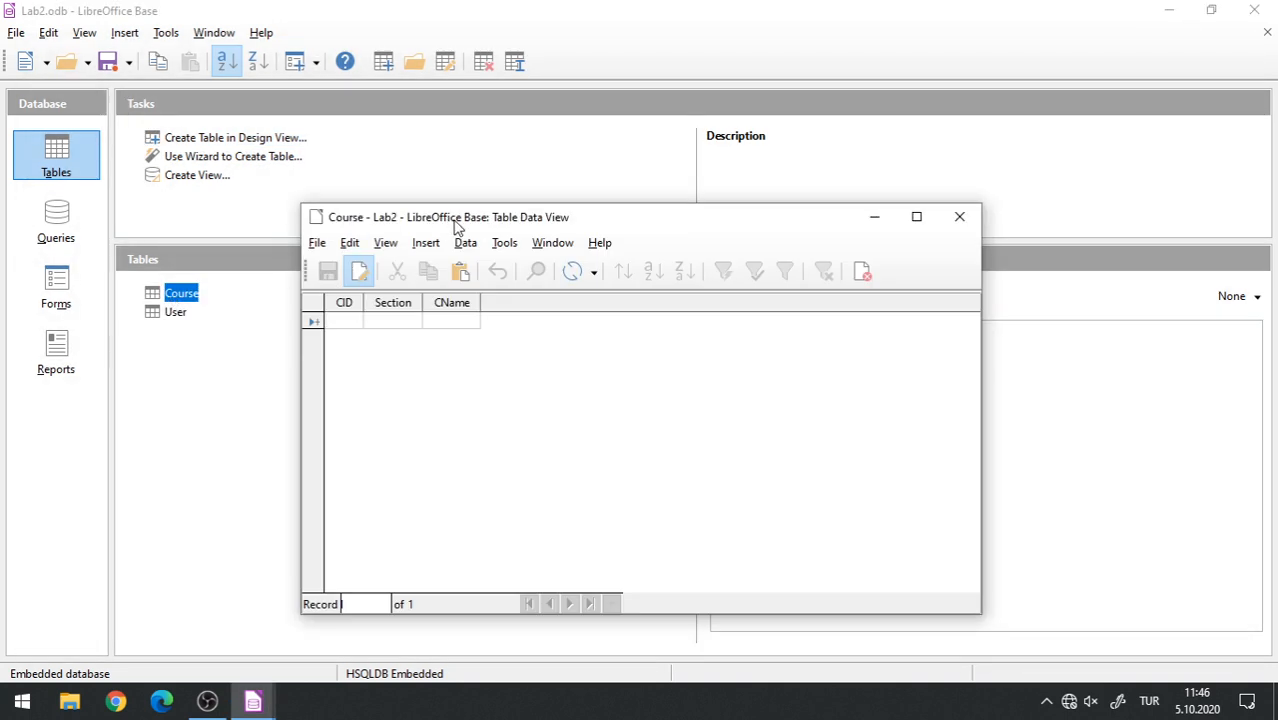
drag(455, 224, 512, 203)
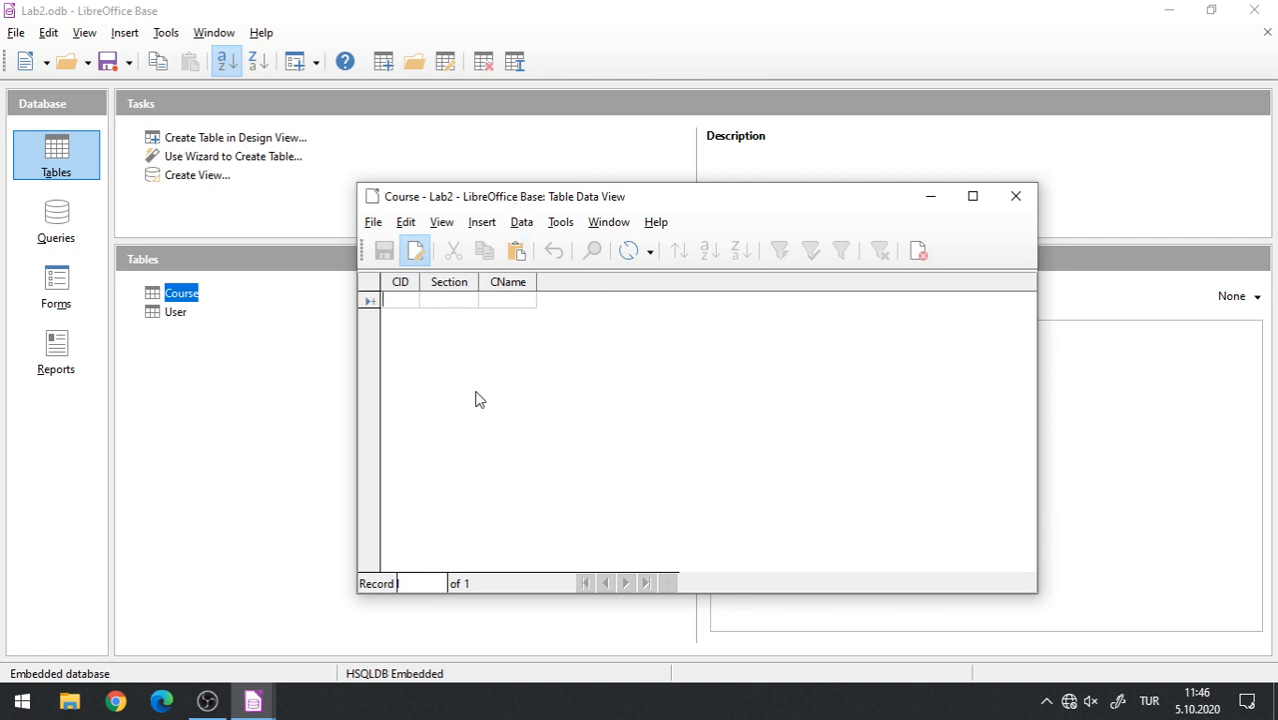
text(CS)
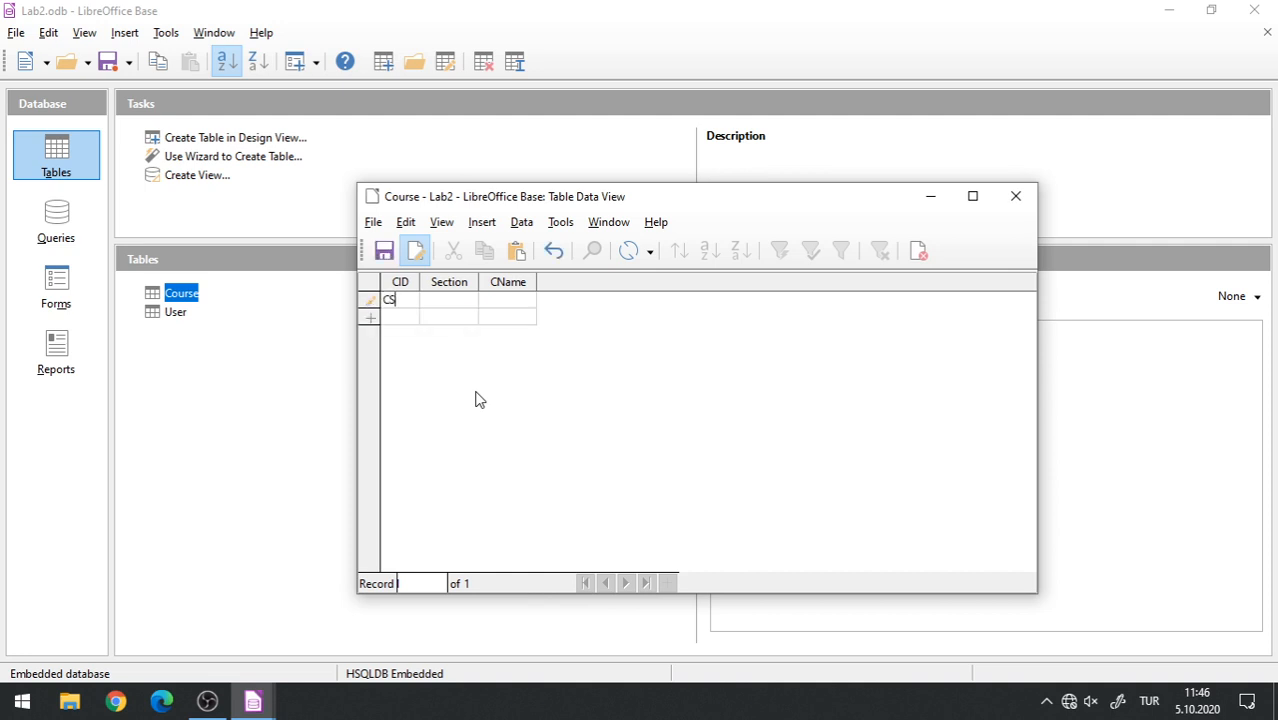
text(1010123)
drag(601, 279, 604, 280)
text(123)
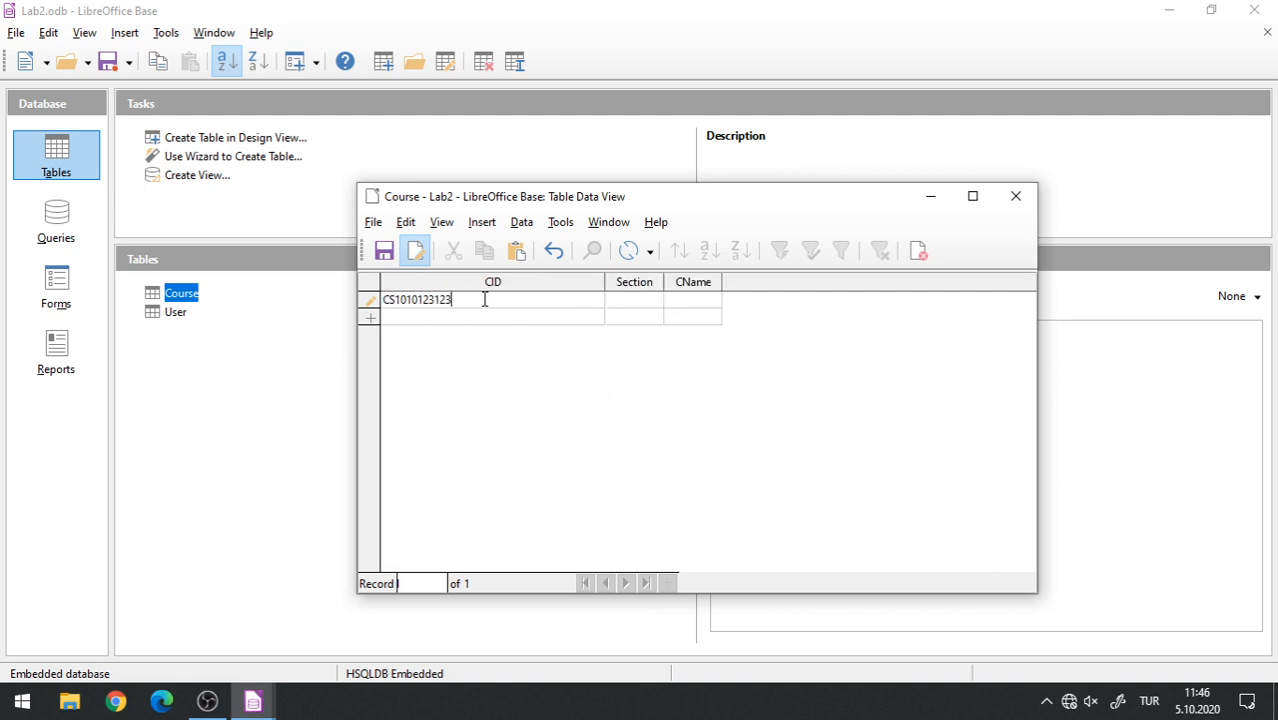
click(630, 300)
click(538, 302)
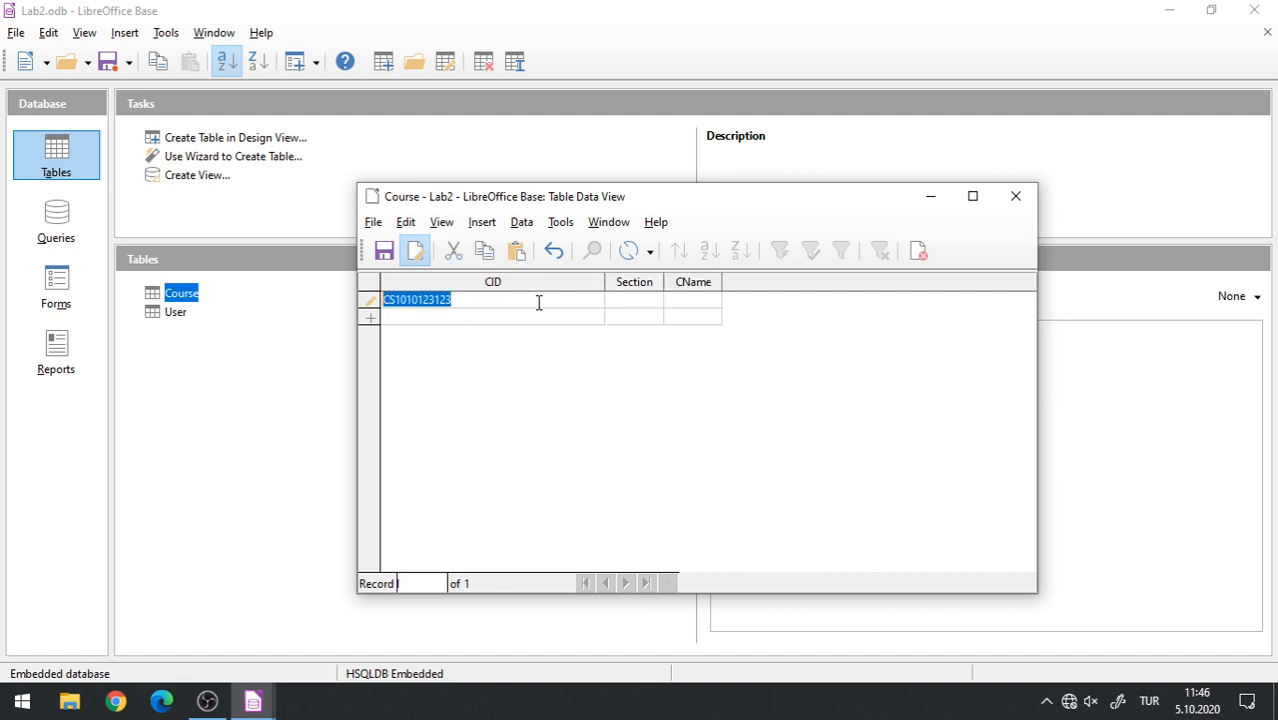
click(470, 300)
text(12123)
click(613, 303)
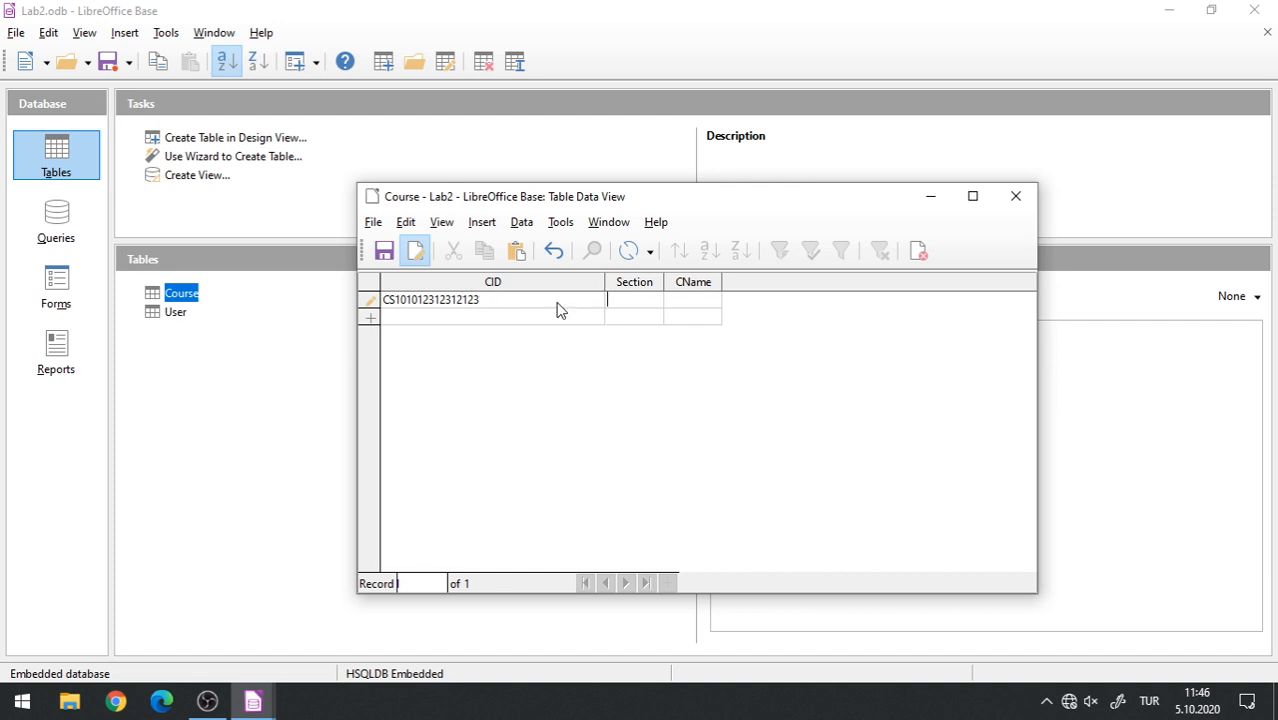
click(510, 300)
click(615, 305)
Open the Course table in design view and check the length properties of its fields.
click(270, 320)
right_click(174, 292)
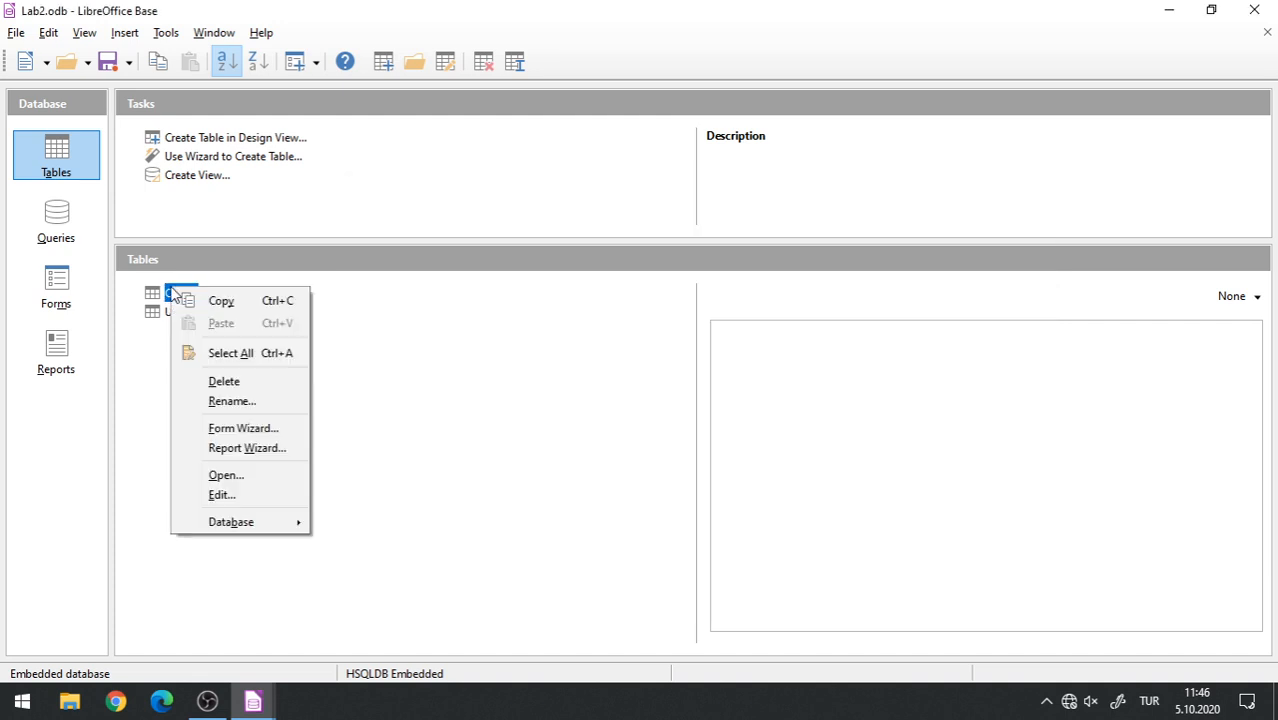
click(240, 495)
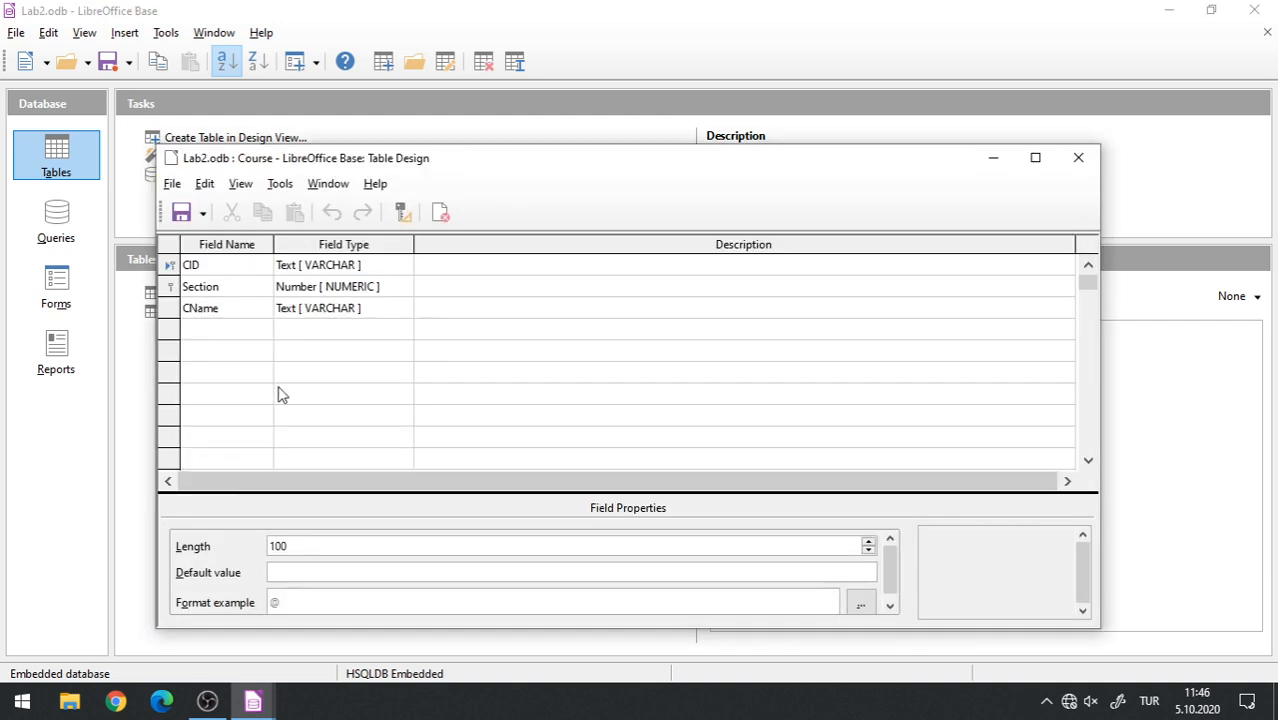
click(305, 272)
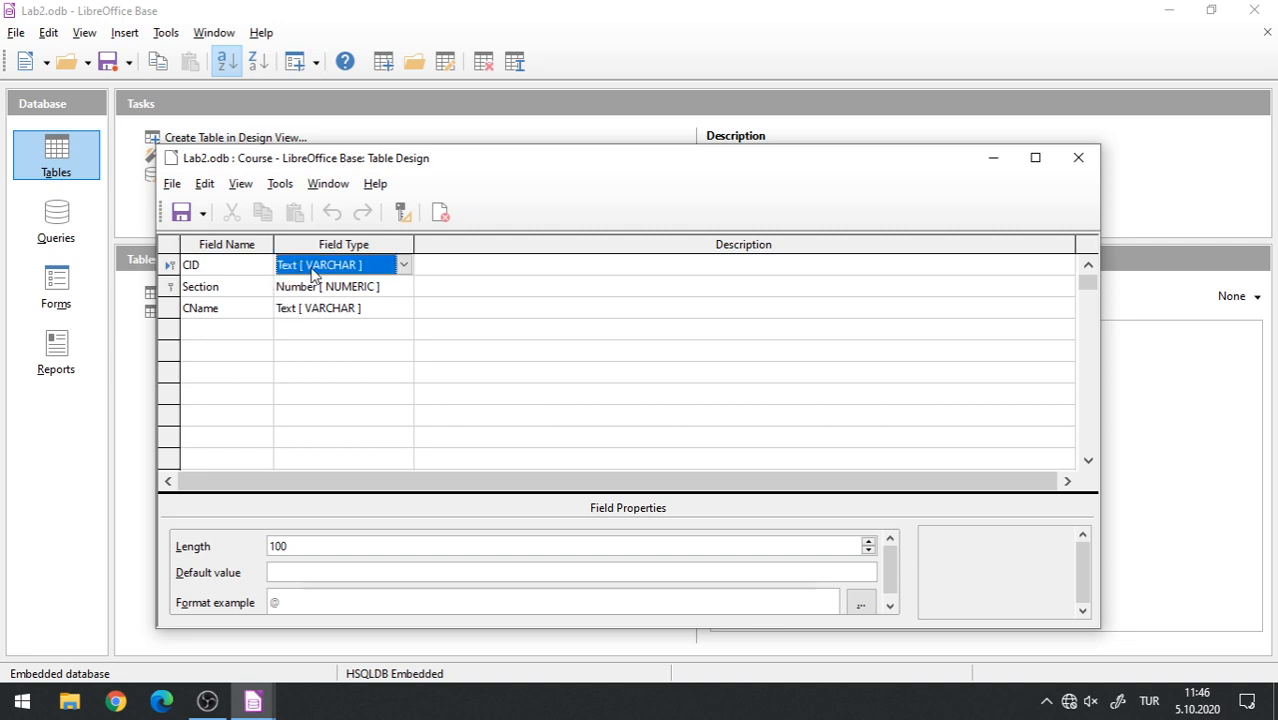
click(318, 289)
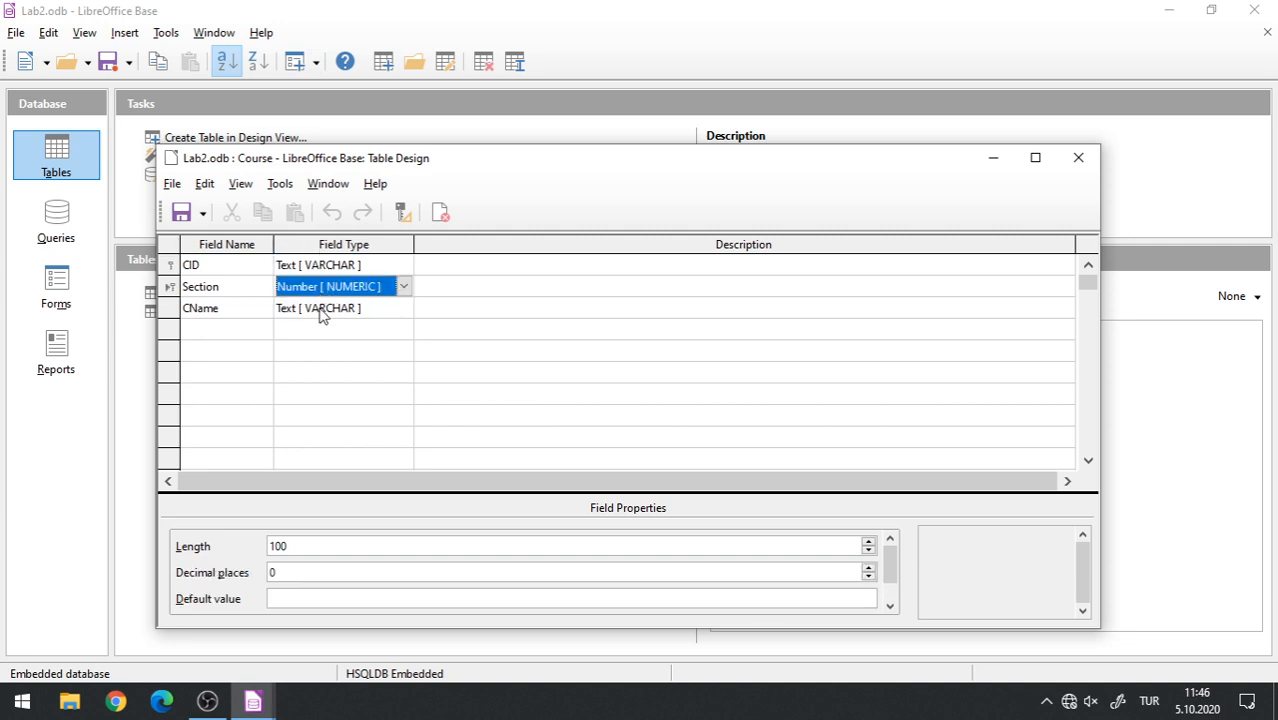
click(320, 309)
click(328, 268)
Set the CID field's length to 7, save the Course table design and close it.
click(316, 546)
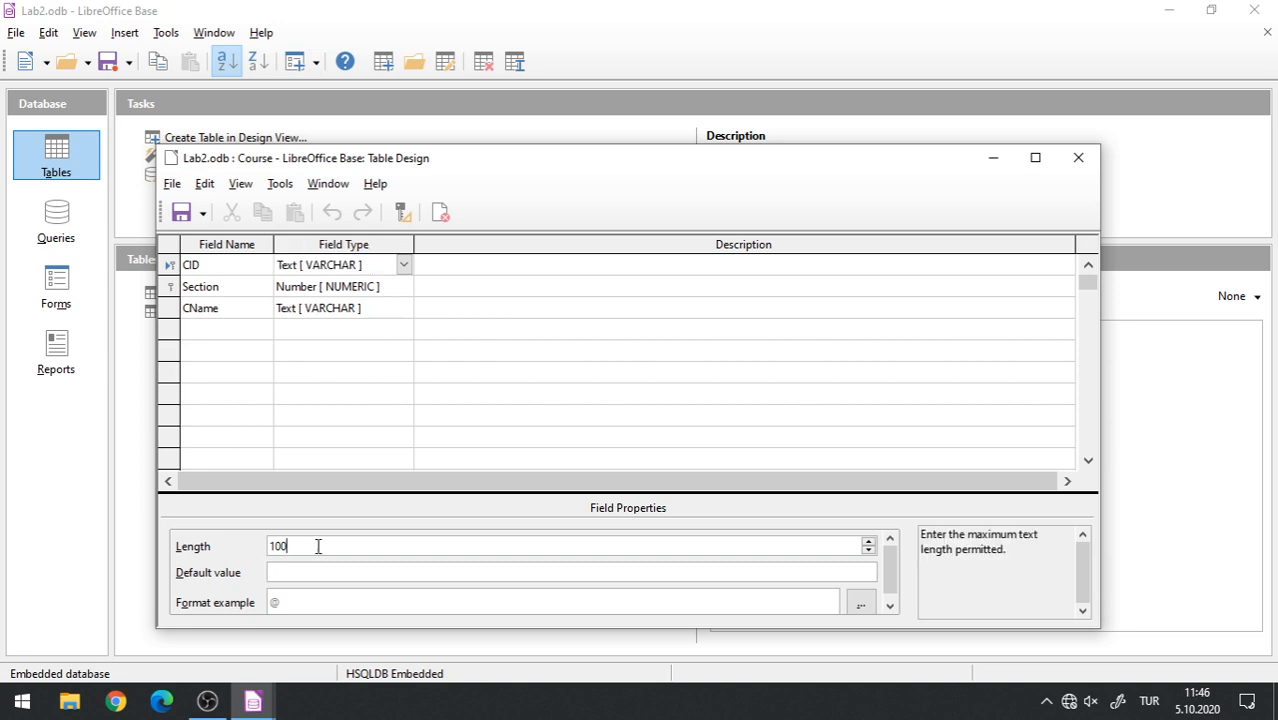
drag(331, 547, 232, 540)
text(7)
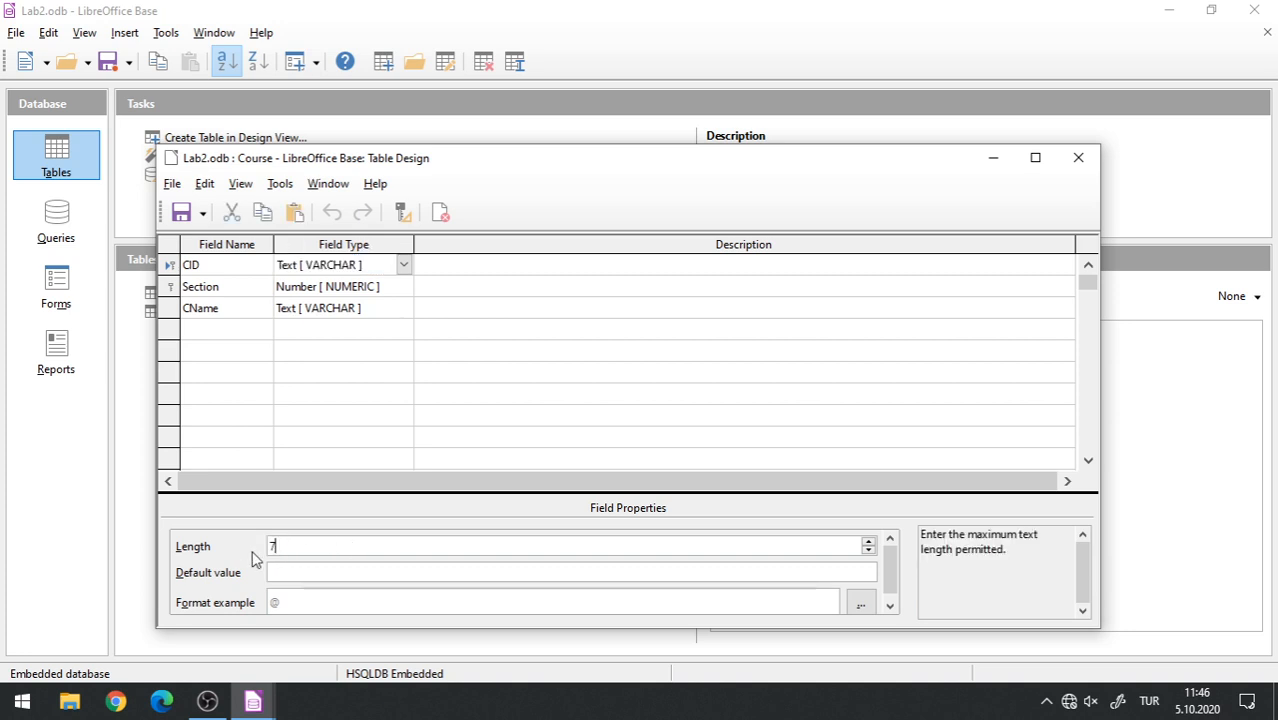
click(288, 571)
click(301, 547)
click(304, 571)
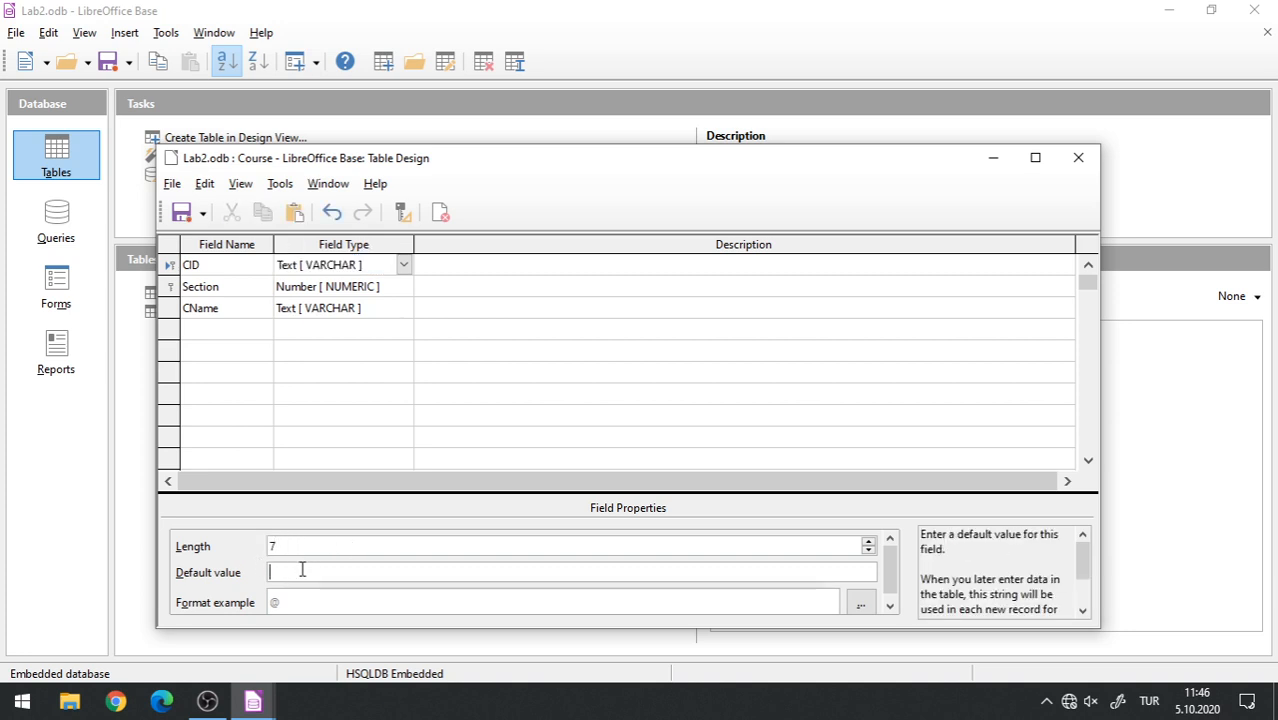
click(181, 218)
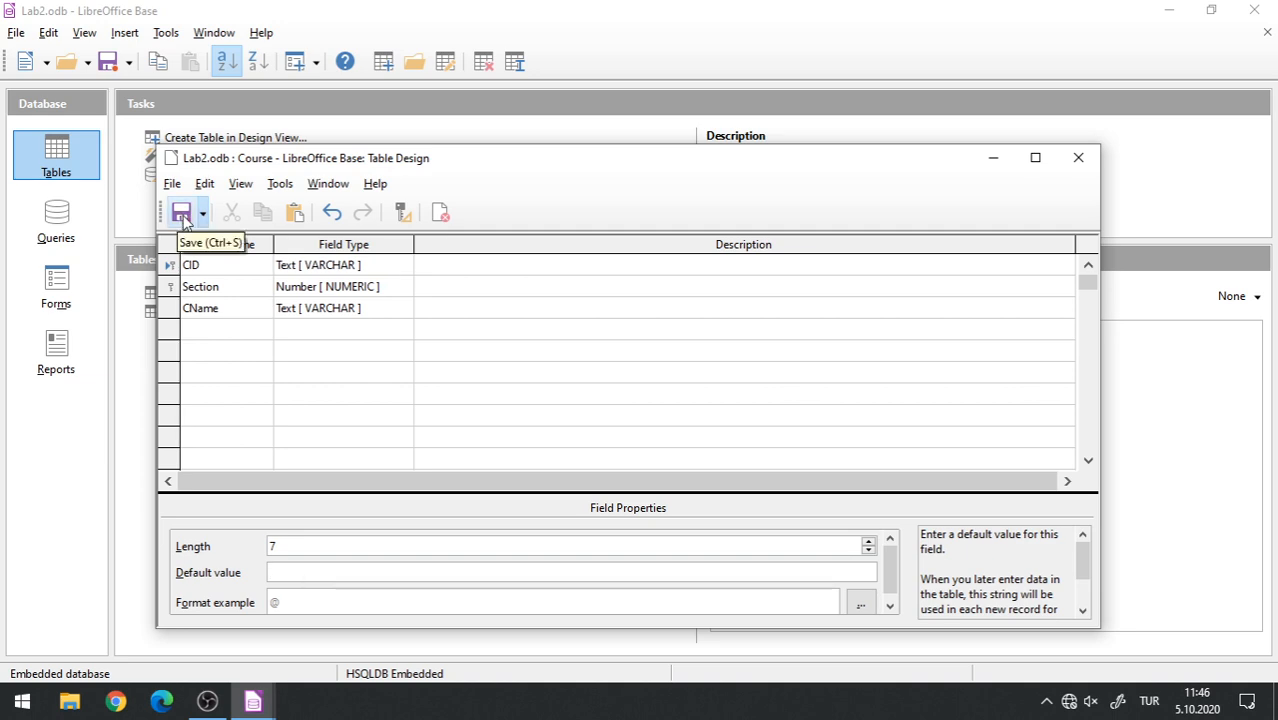
click(1079, 159)
Return to the Course table's data and discard the unsaved first record.
mouse_move(253, 700)
click(318, 637)
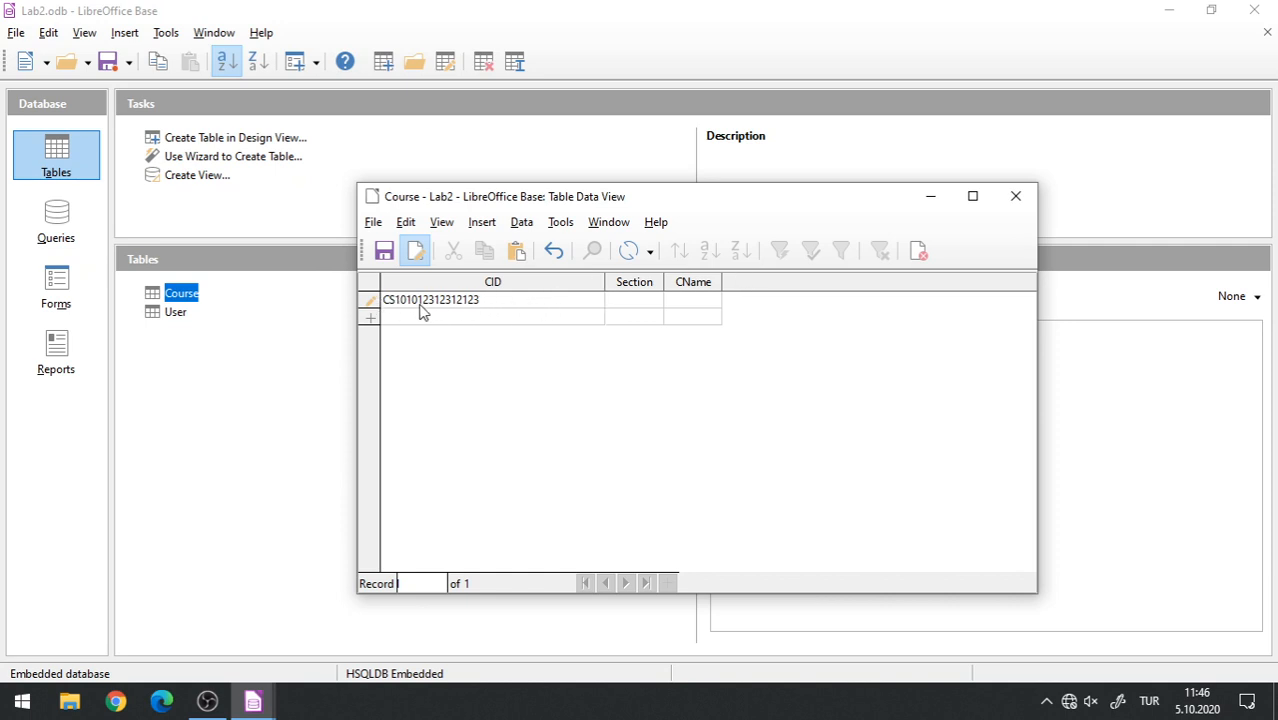
key(Escape)
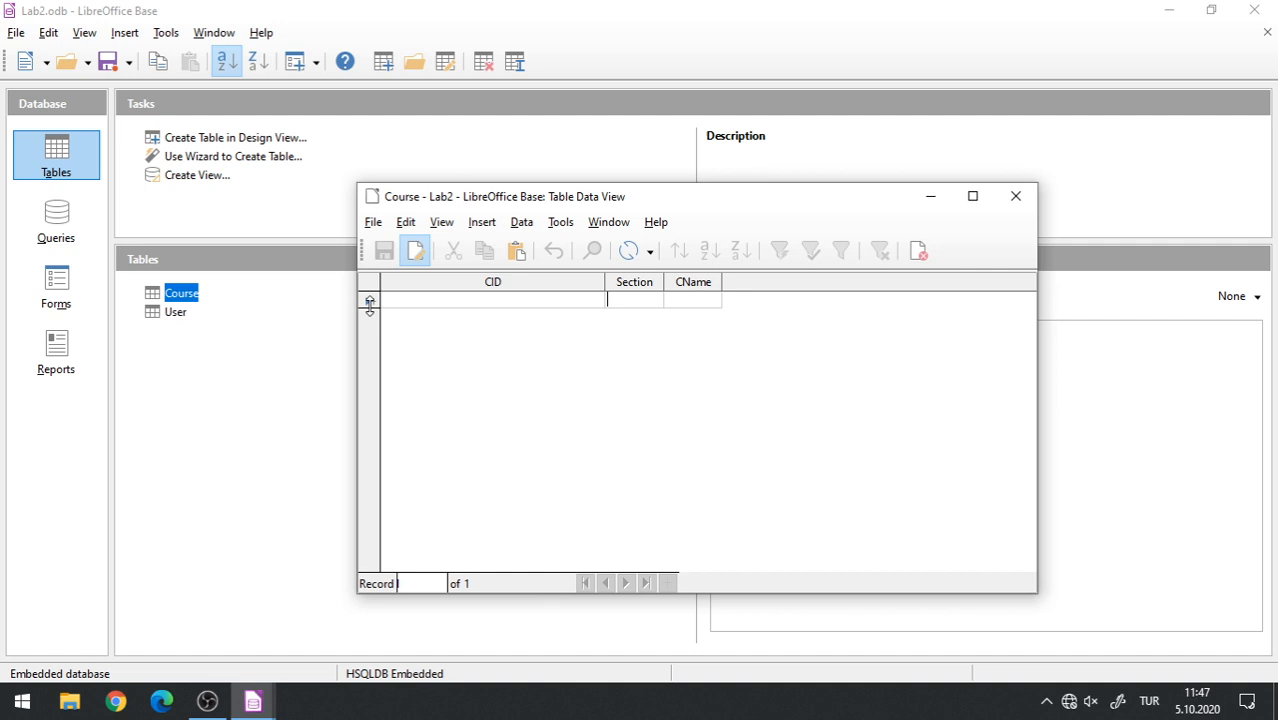
Try to save a Course record with the overlong CID value rtyrtyrtyrtyrgfhgh to test the length limit.
click(474, 301)
text(rtyrty)
text(rtyrtyrgfhgh)
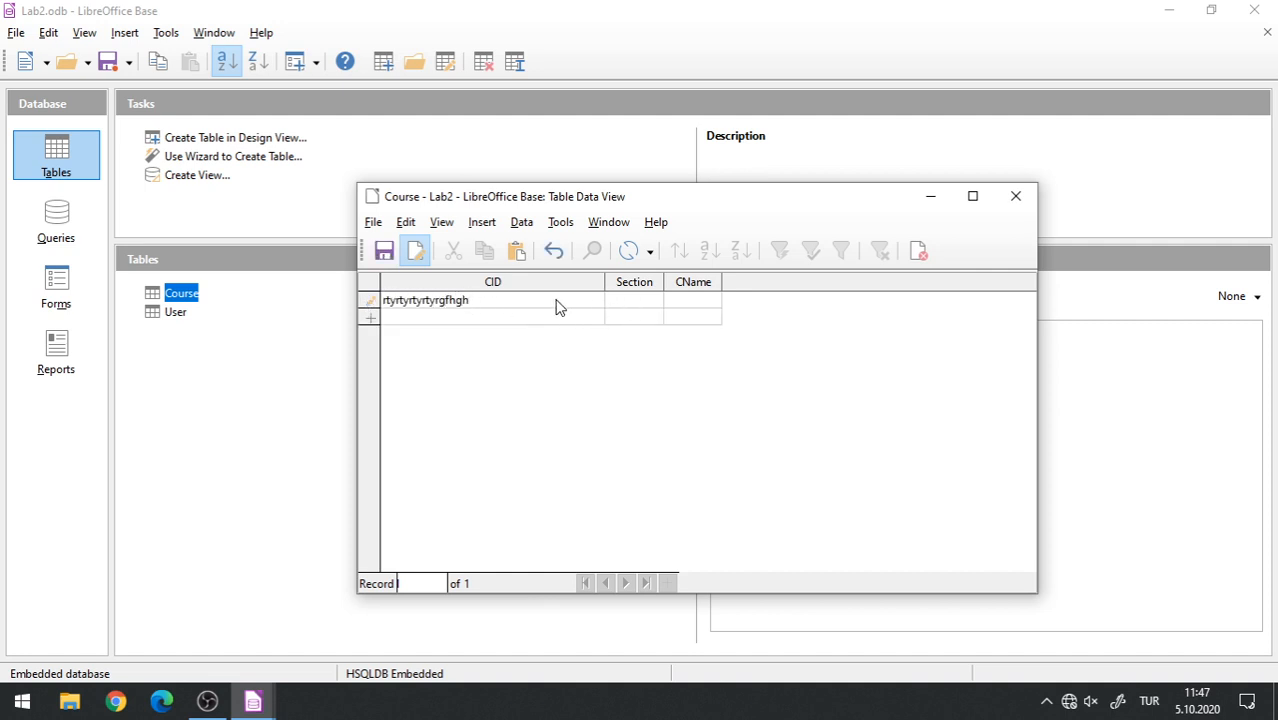
click(559, 303)
click(639, 300)
click(552, 300)
click(506, 316)
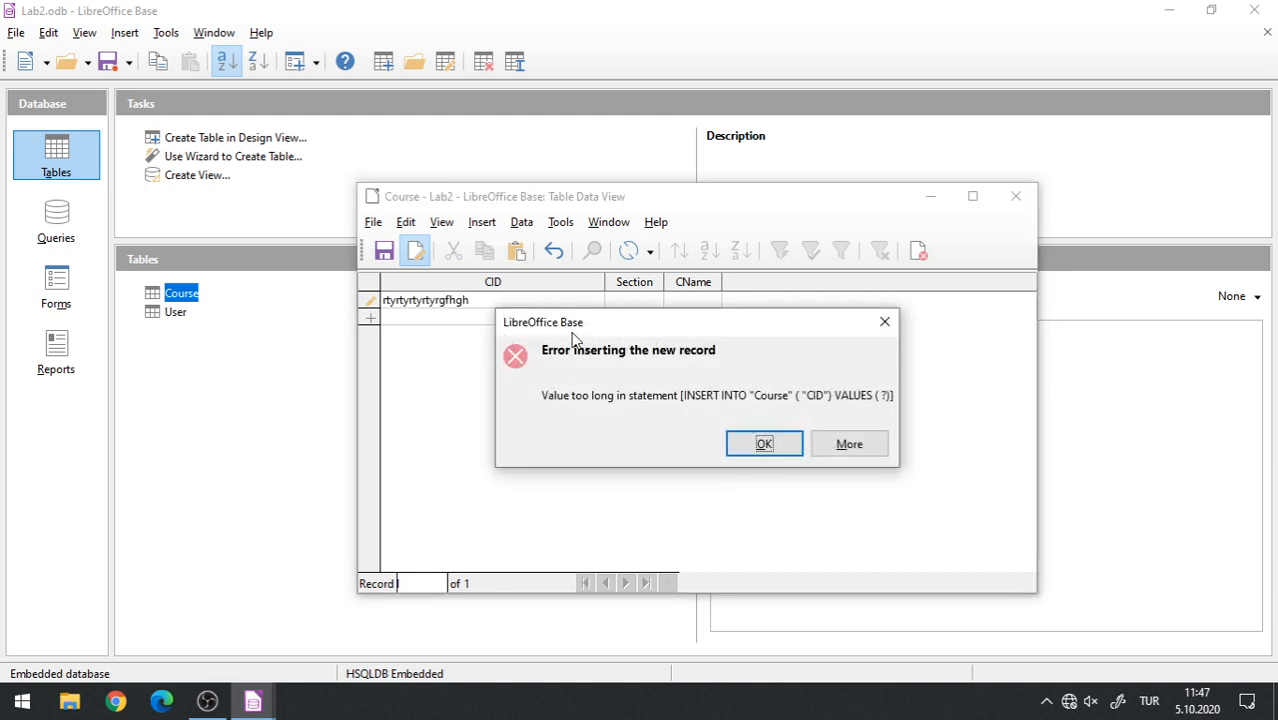
drag(669, 324, 551, 324)
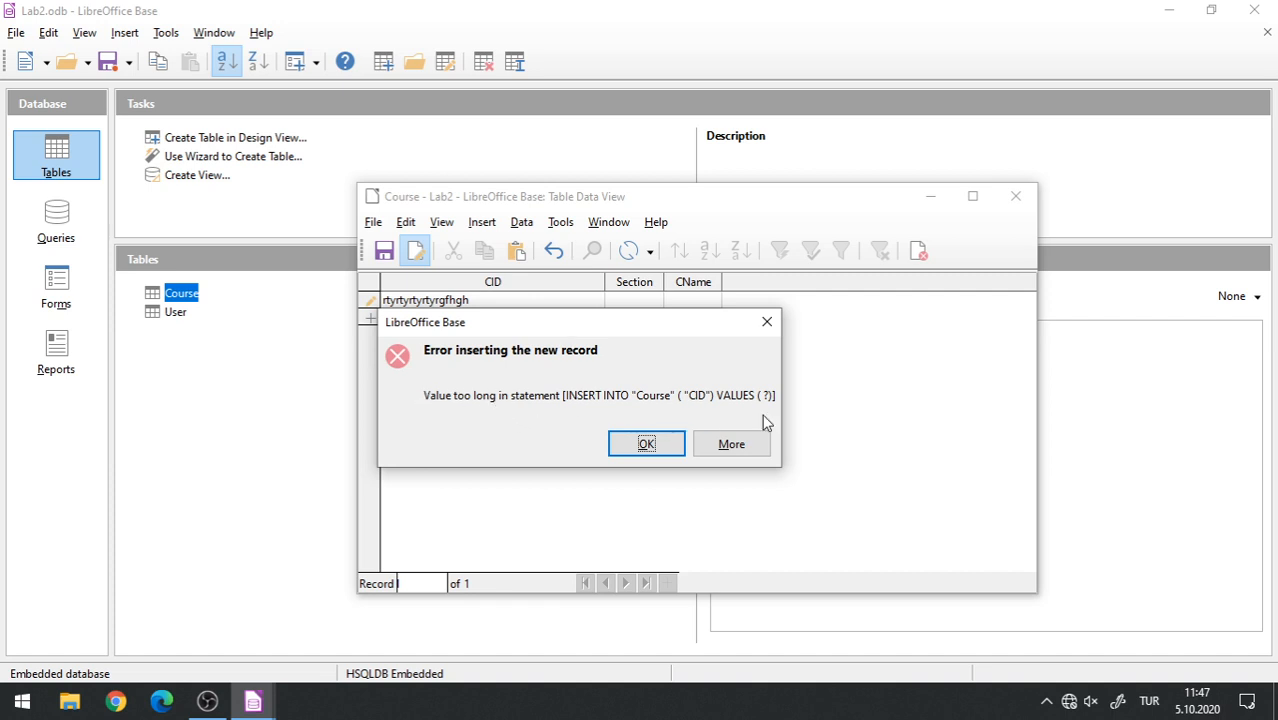
drag(577, 325, 515, 378)
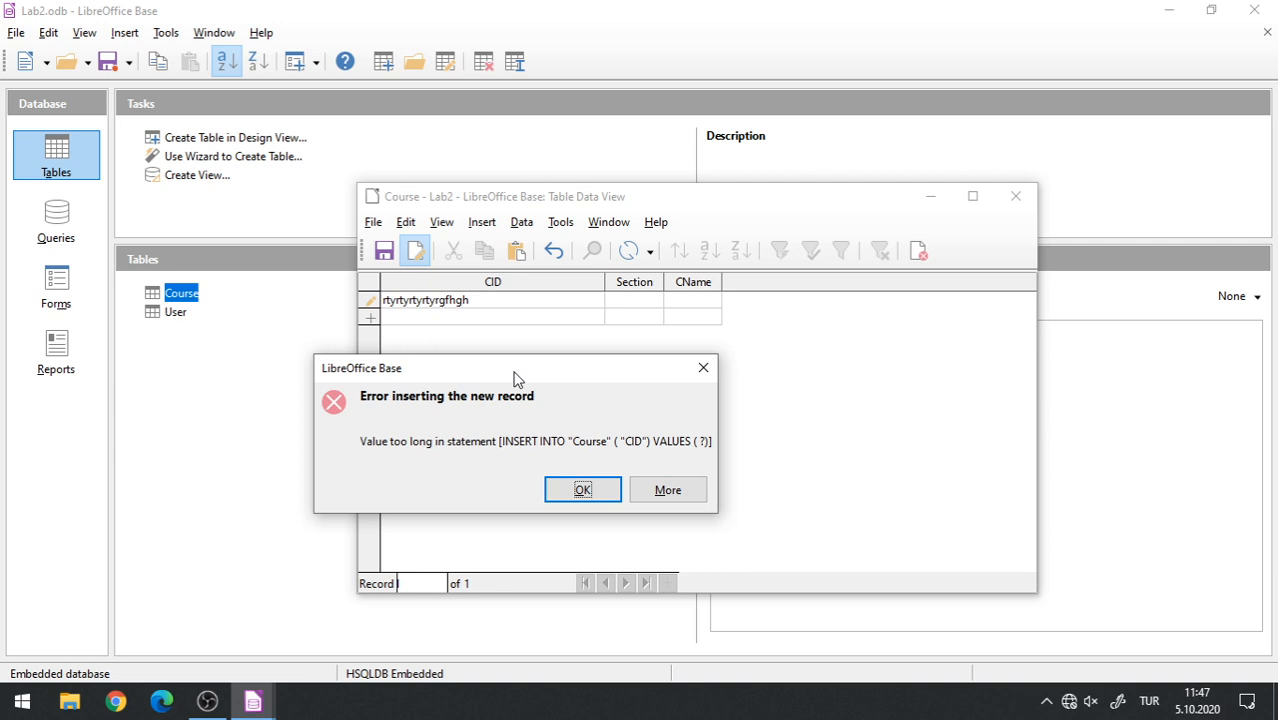
Check the CID field's length in the Course table's design, close the design and return to the table's data.
right_click(176, 297)
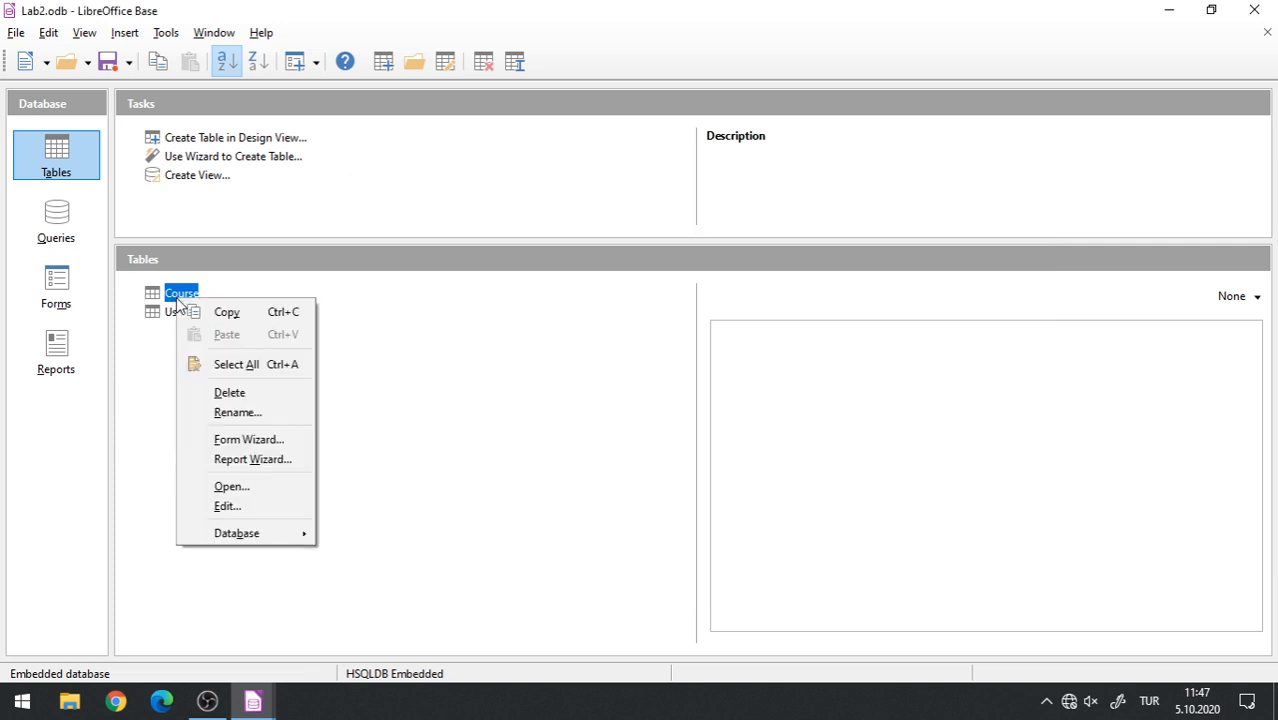
click(244, 507)
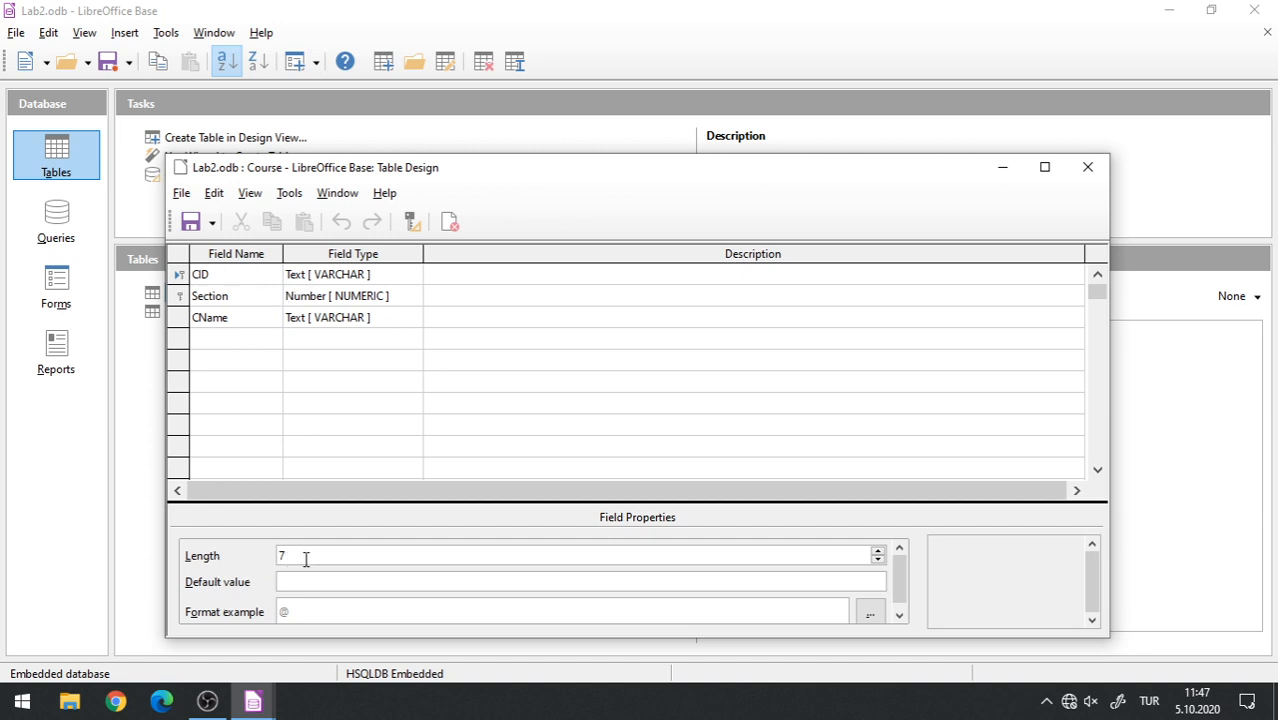
click(1088, 167)
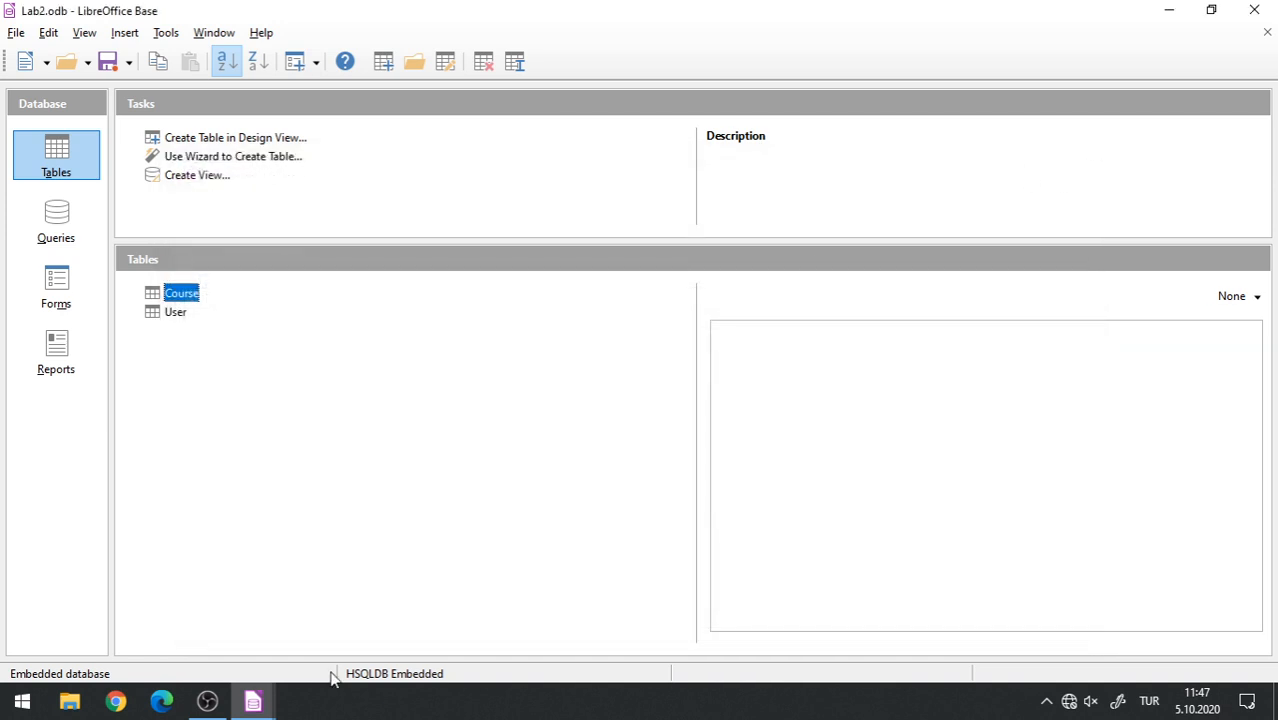
mouse_move(255, 702)
click(313, 637)
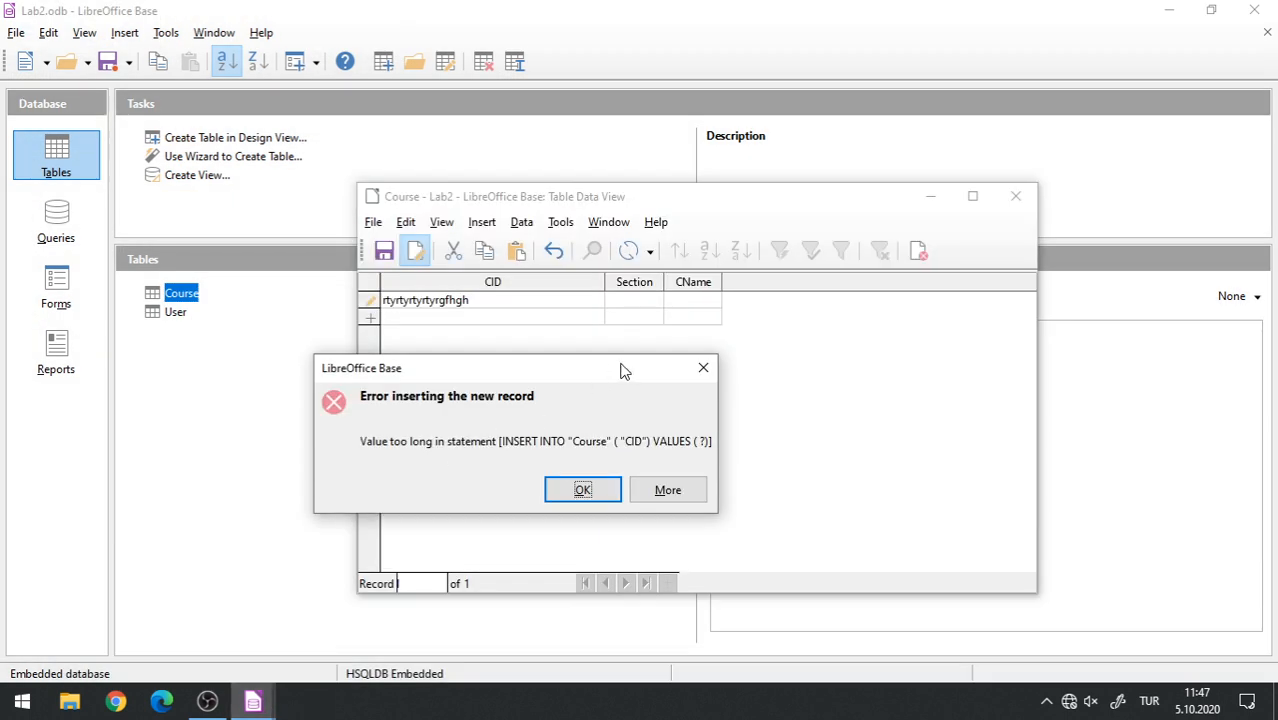
Dismiss the insert error and try to save the Course record again with 567567 appended to its CID value.
click(700, 367)
click(507, 300)
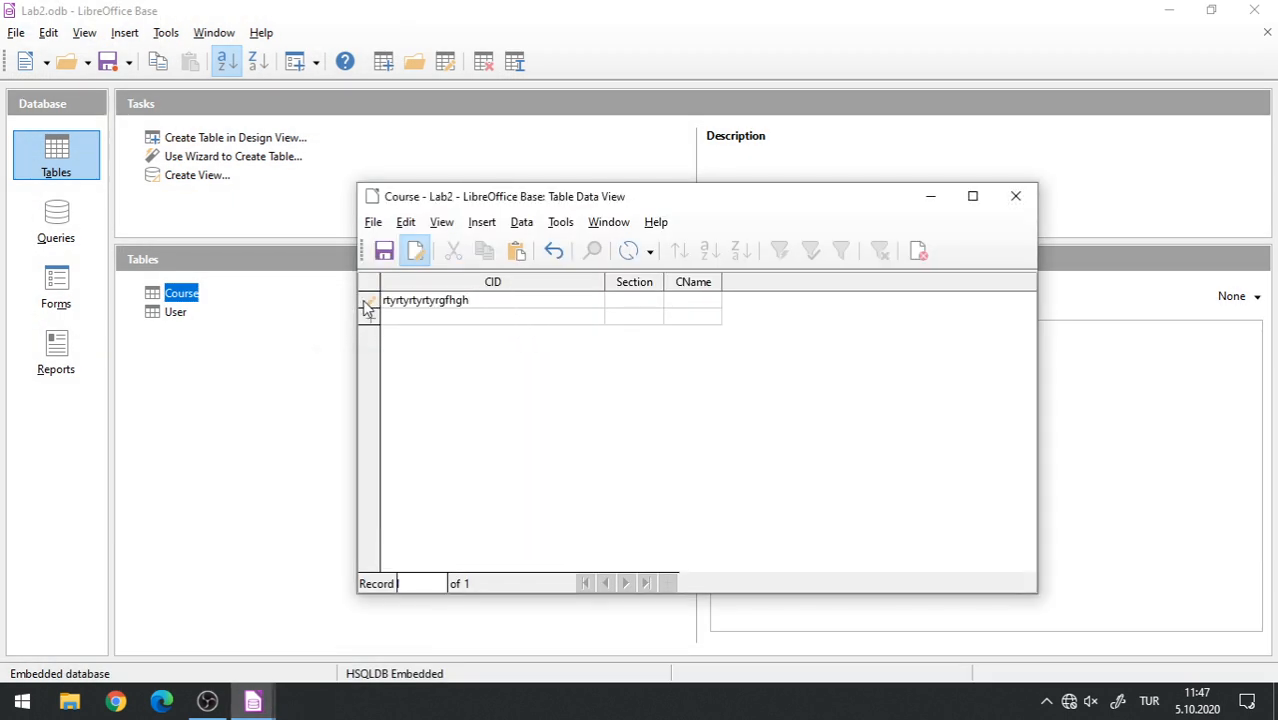
text(567567)
click(433, 320)
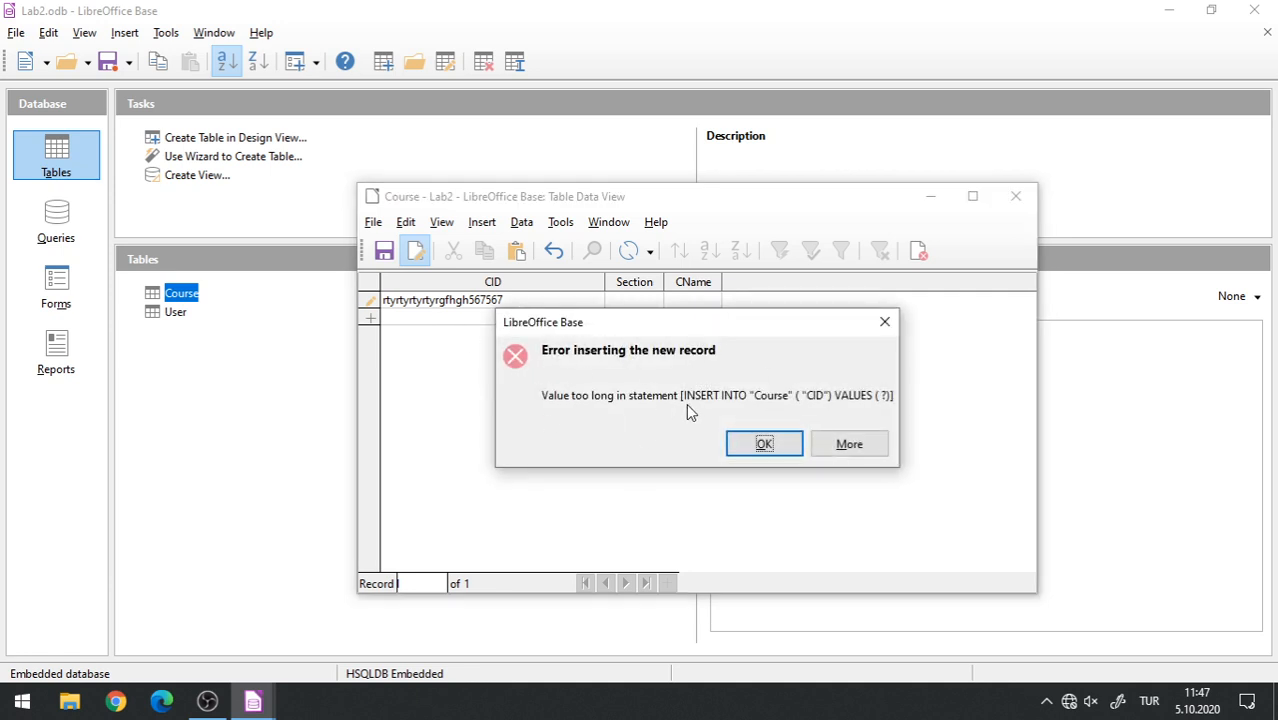
click(884, 322)
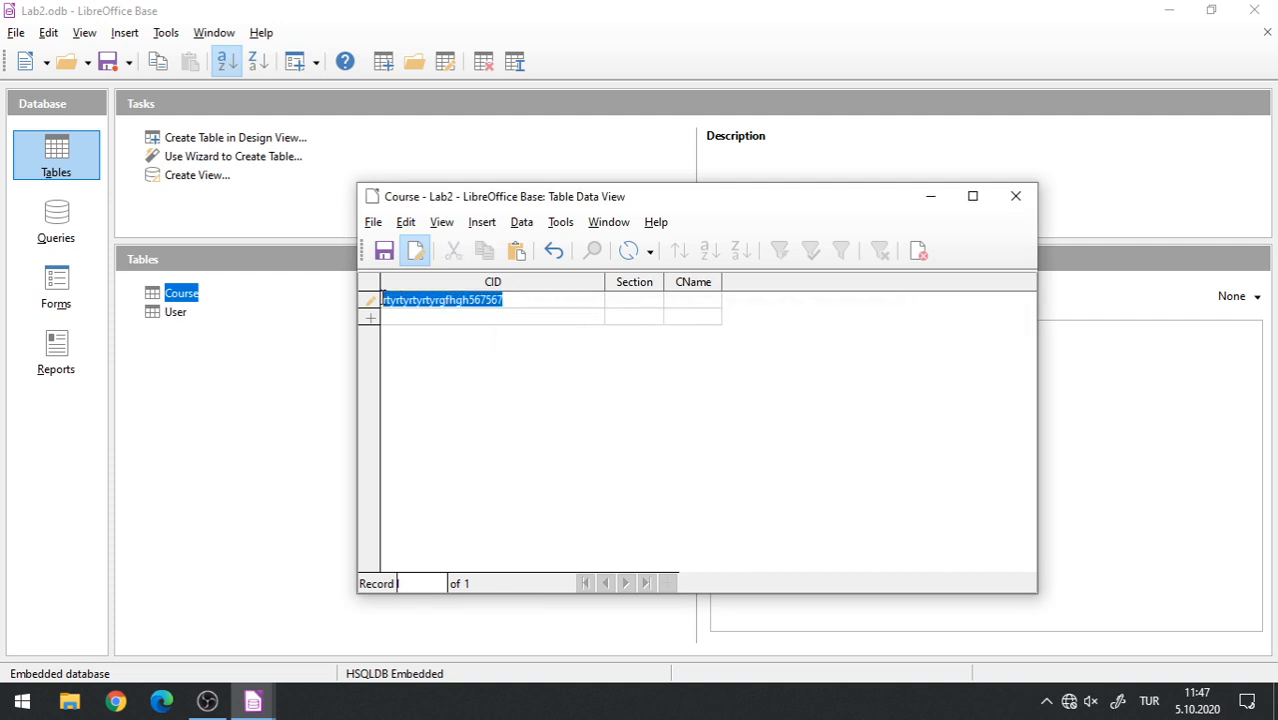
Replace the overlong CID with MATH101, narrow the CID column, and save the record with Section 1 and CName Calculus.
text(MATH101)
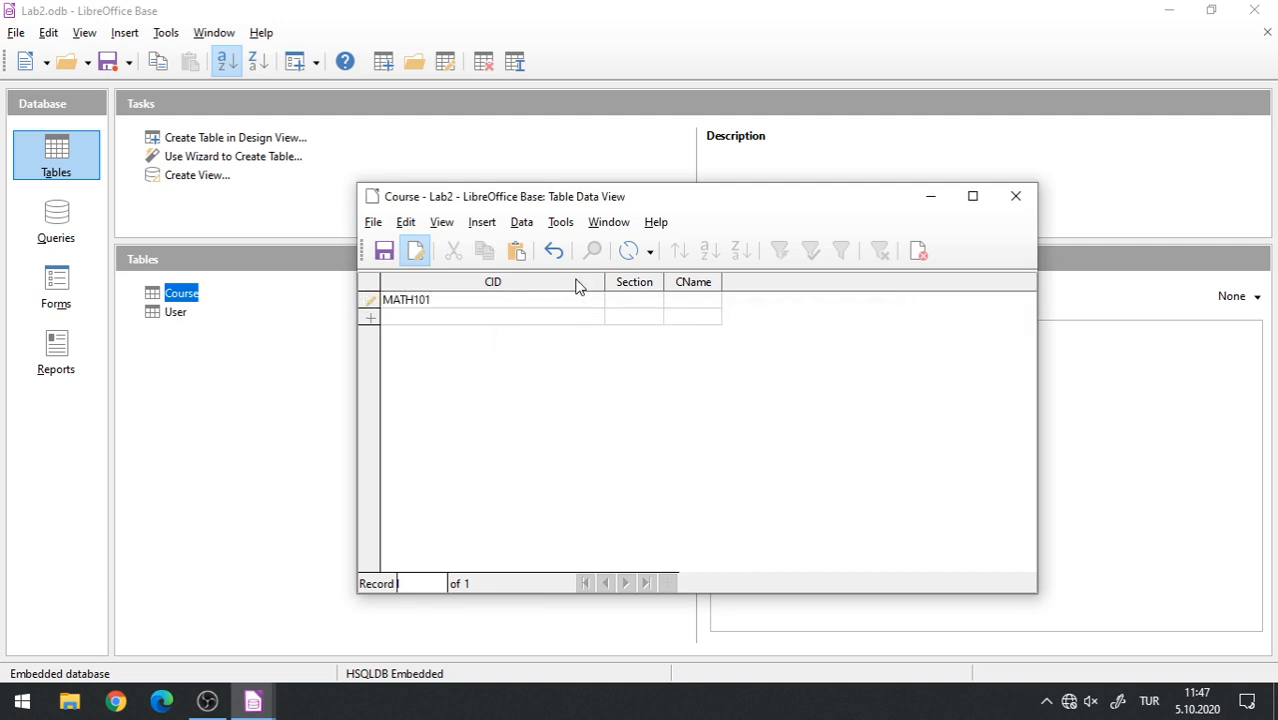
click(636, 302)
drag(603, 292, 457, 292)
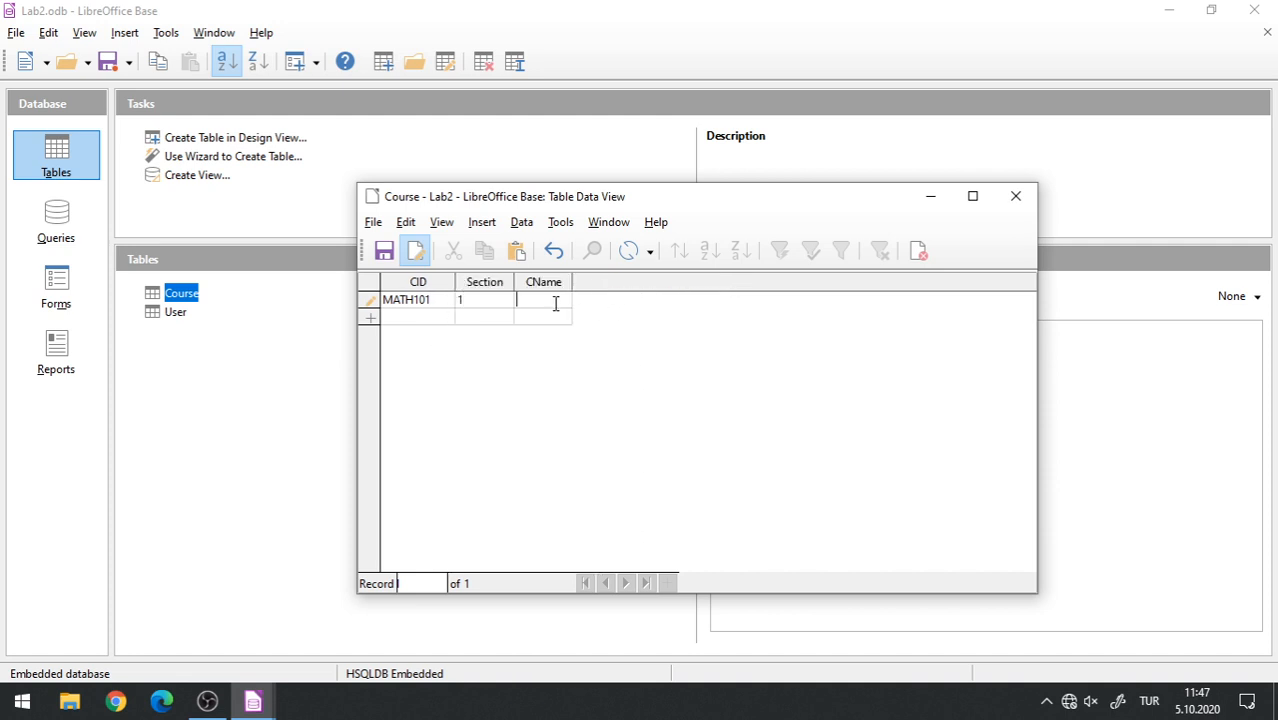
text(MAt)
key(BackSpace)
key(BackSpace)
click(429, 318)
click(428, 301)
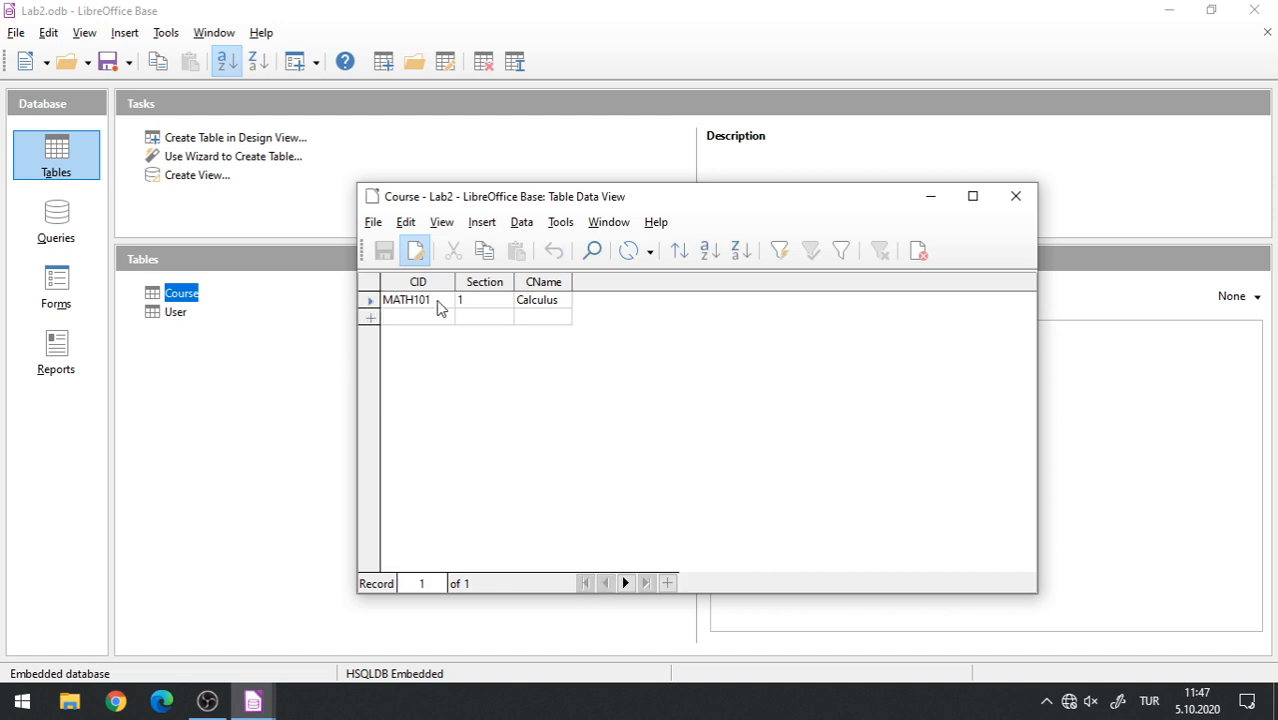
Add a second Course record with CID MATH101, Section 2 and CName Calculus.
click(432, 318)
click(432, 320)
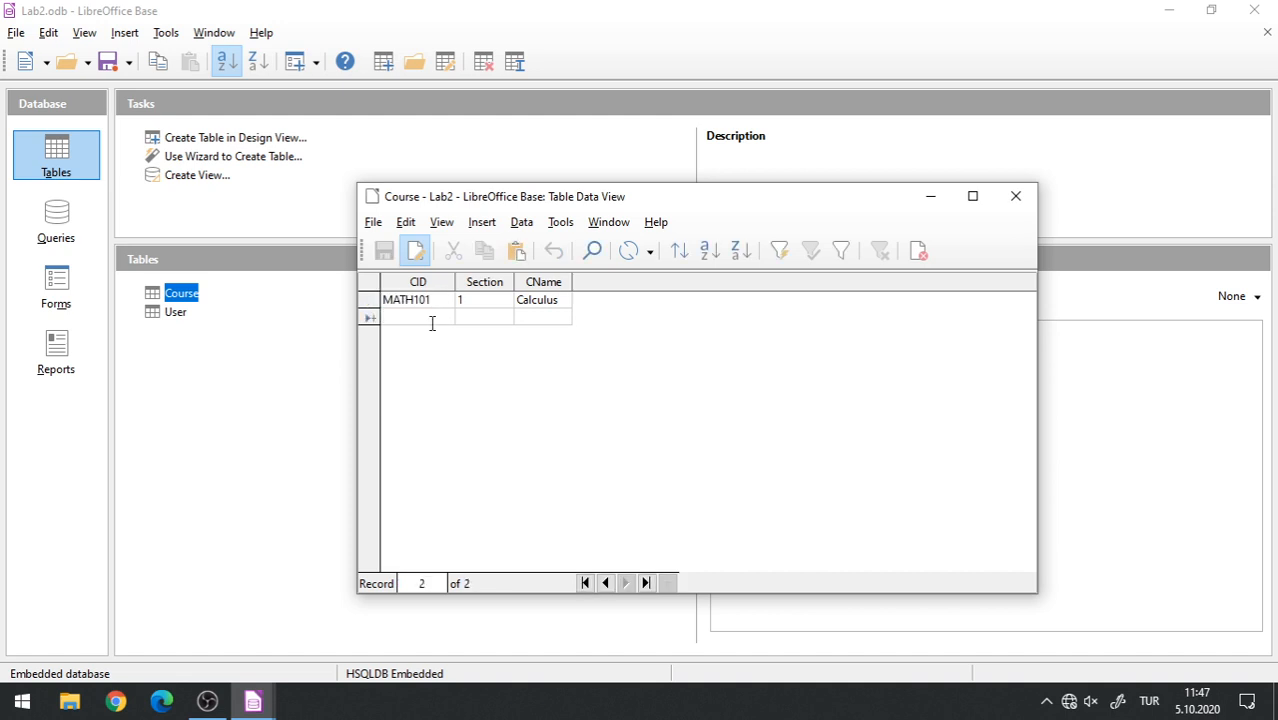
text(MATH101)
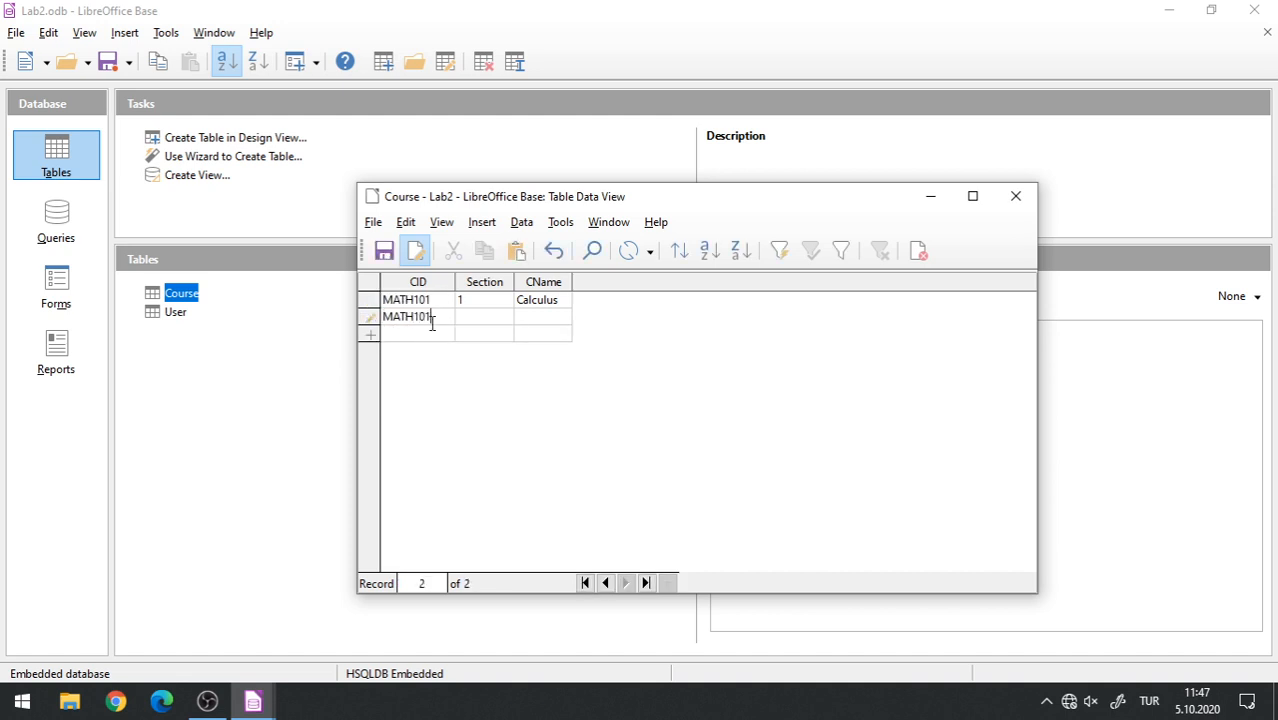
click(489, 317)
text(2)
click(556, 317)
click(463, 301)
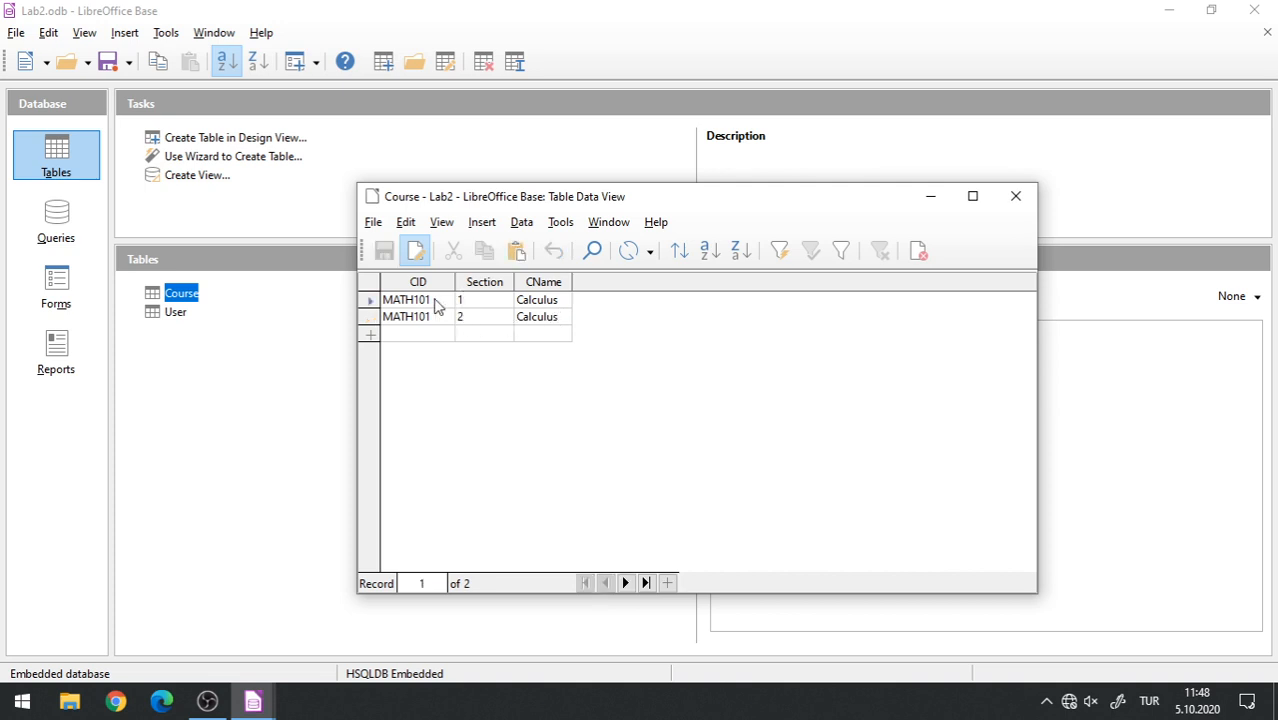
Widen the CName and Section columns of the Course table's data.
click(550, 300)
click(558, 318)
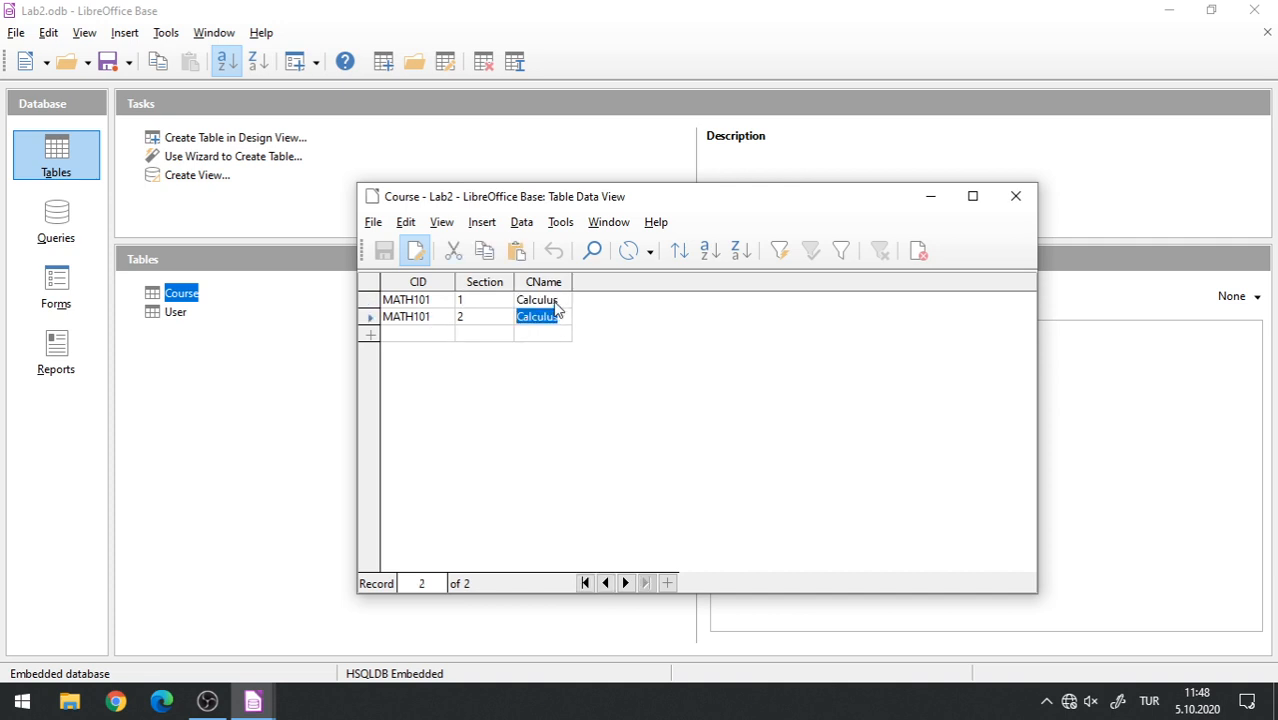
key(Up)
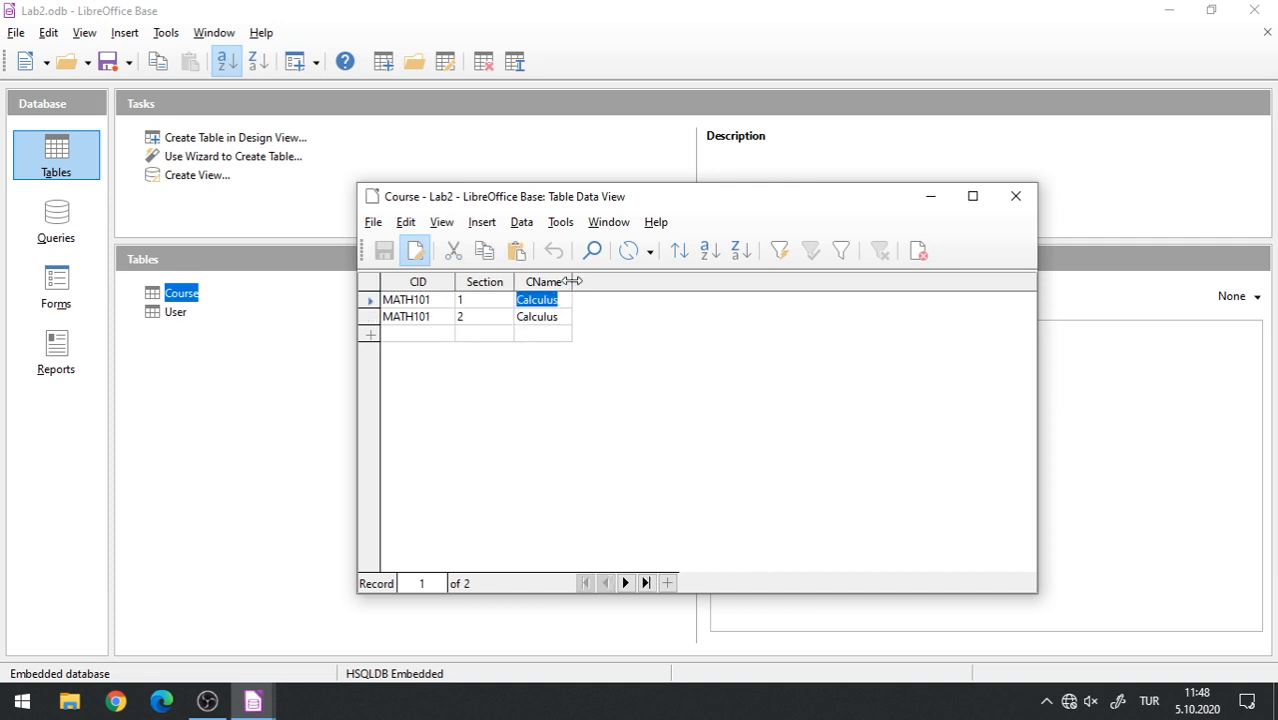
drag(573, 282, 636, 282)
drag(515, 282, 553, 282)
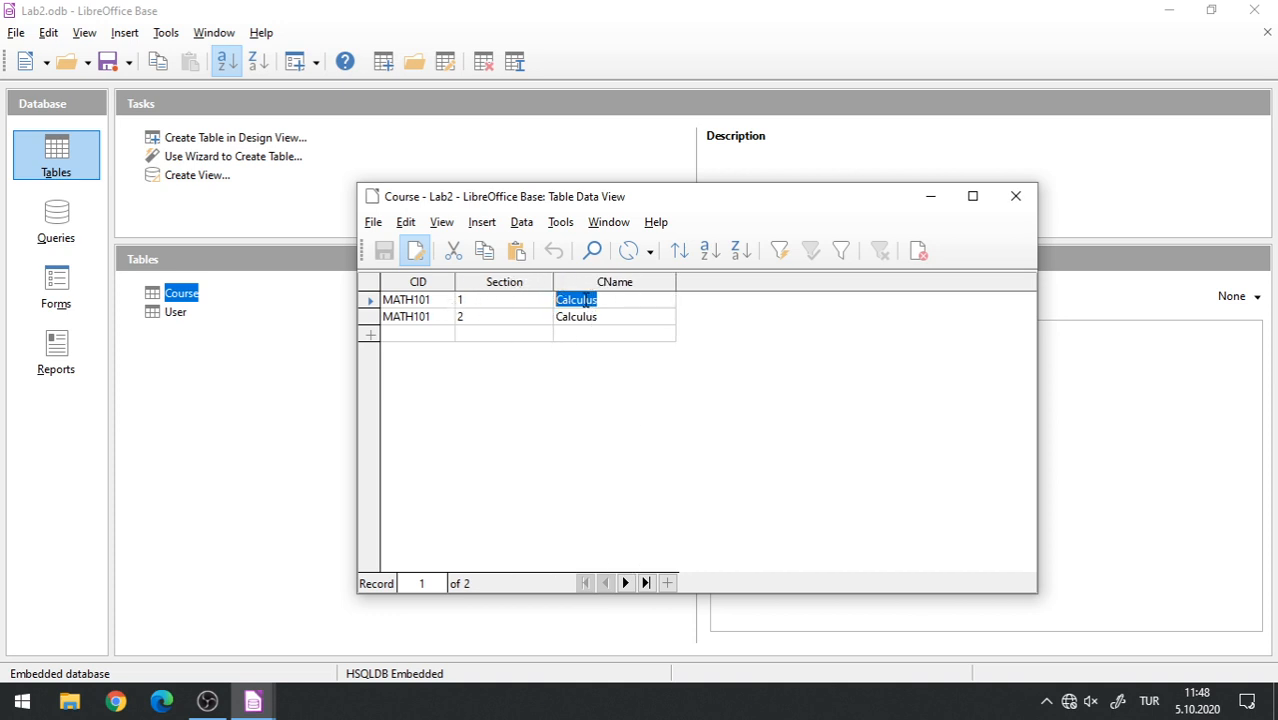
click(430, 308)
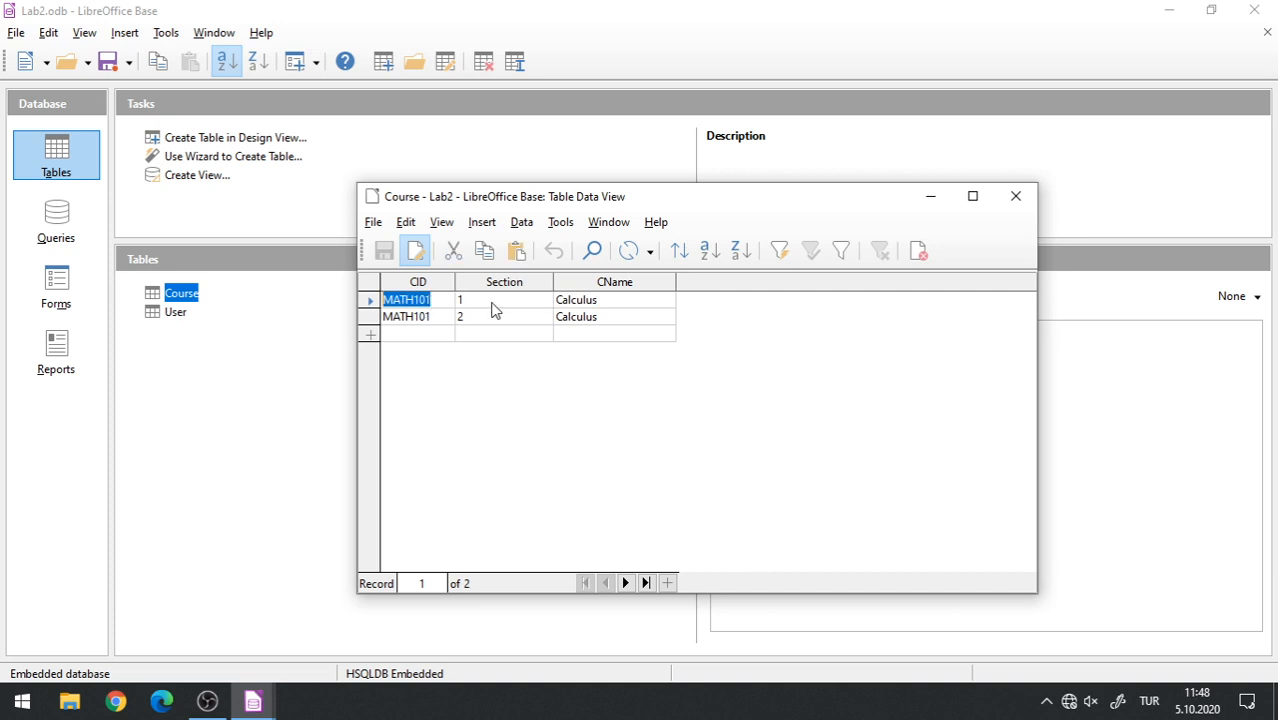
click(492, 303)
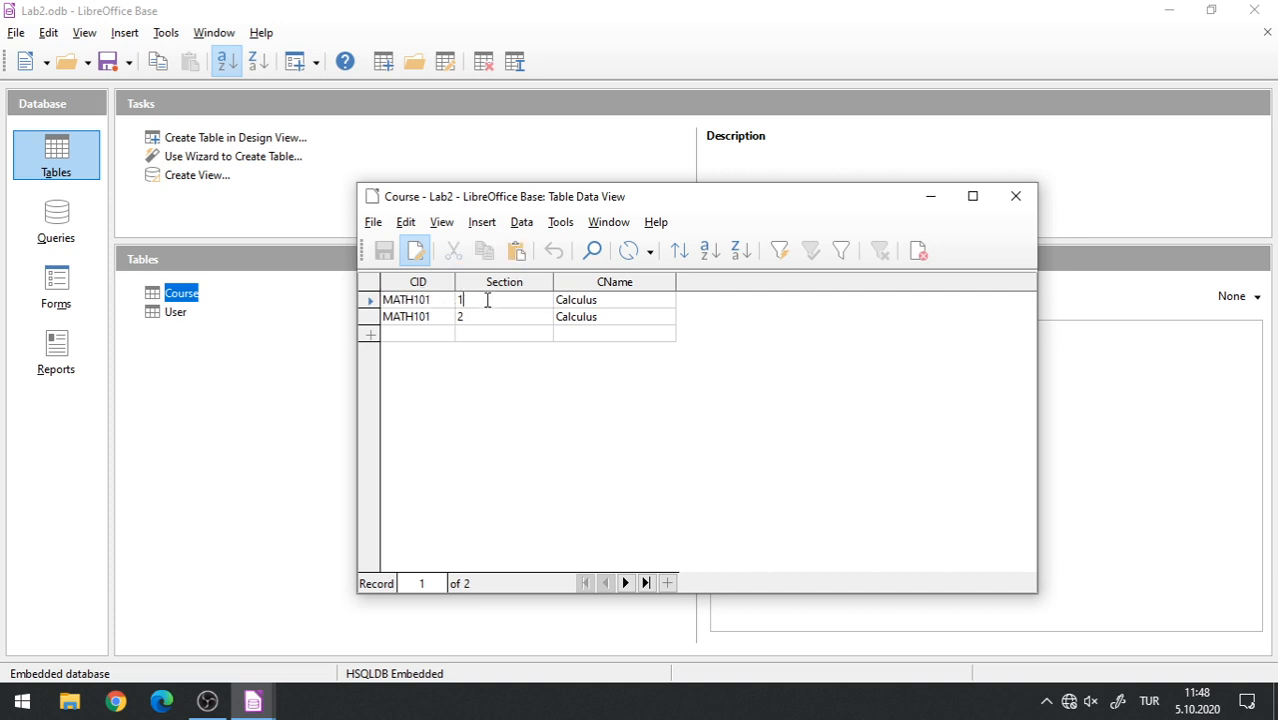
click(619, 301)
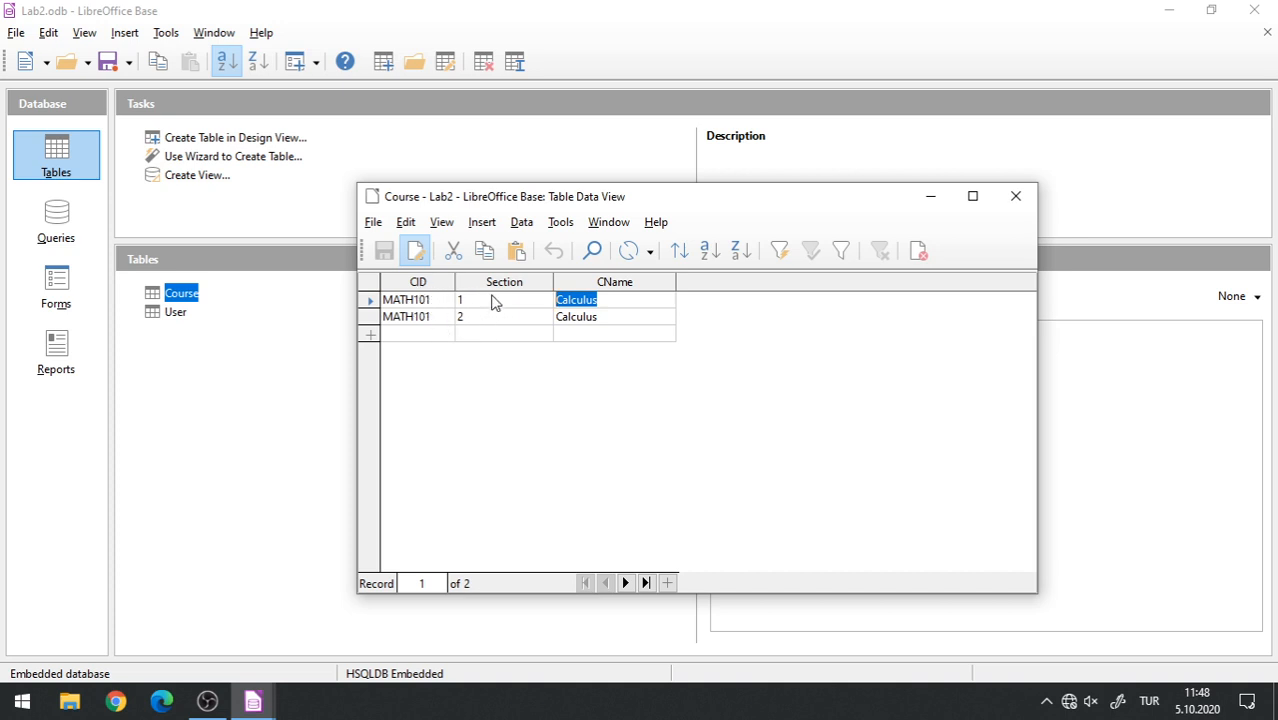
Add a record to the Course table with CID CS281, Section 1 and CName Database.
click(431, 336)
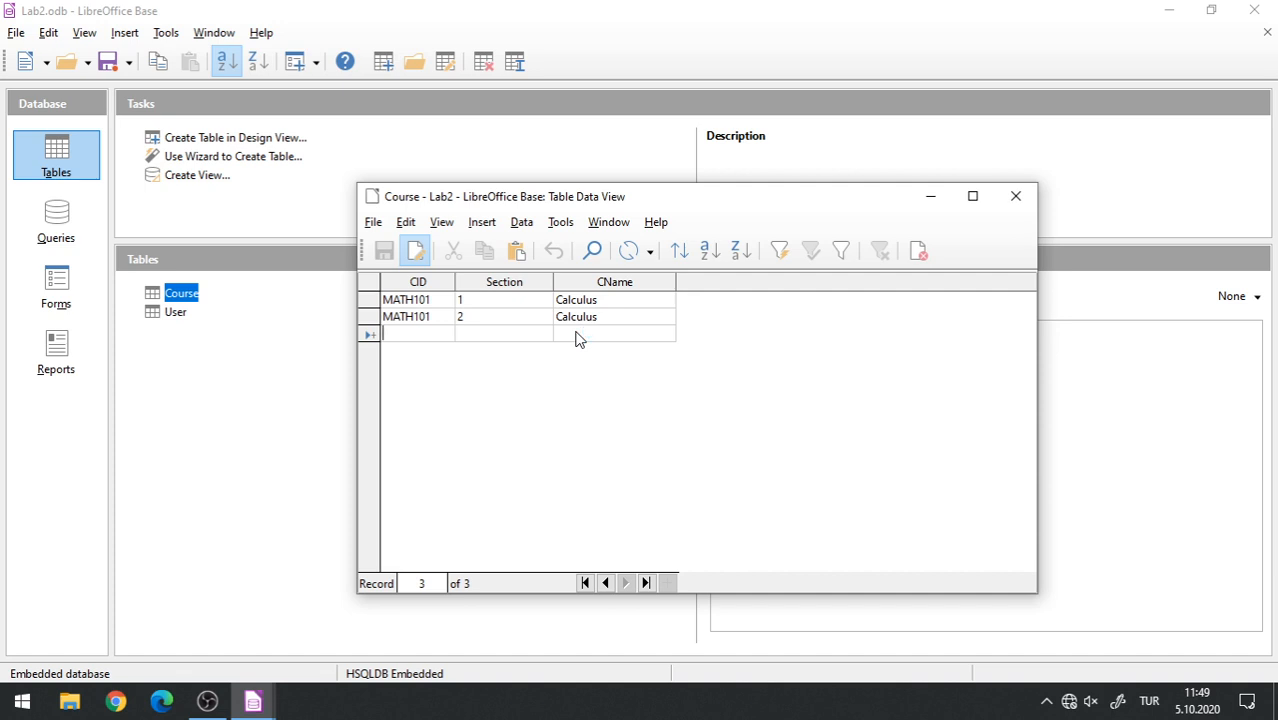
text(CS)
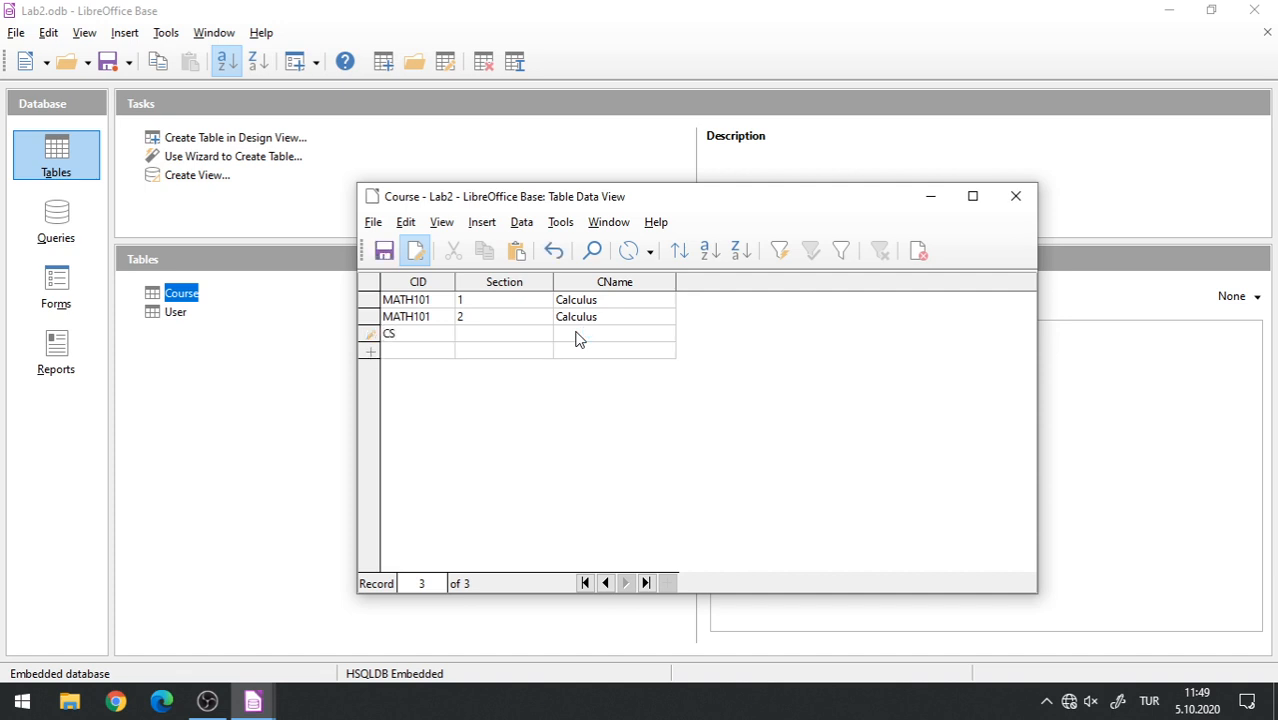
text(281)
click(471, 337)
text(1)
click(612, 338)
text(Database)
click(431, 351)
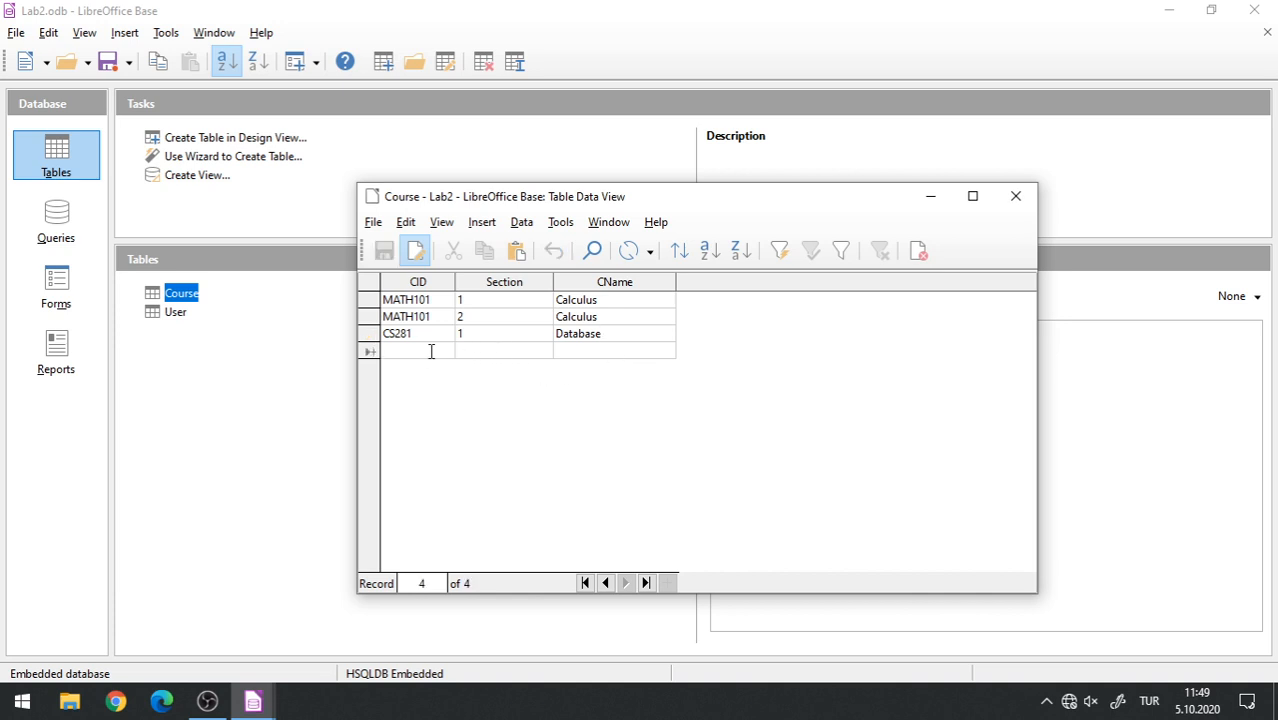
Try to add another Course record with the same values: CID CS281, Section 1 and CName Database.
text(CS281)
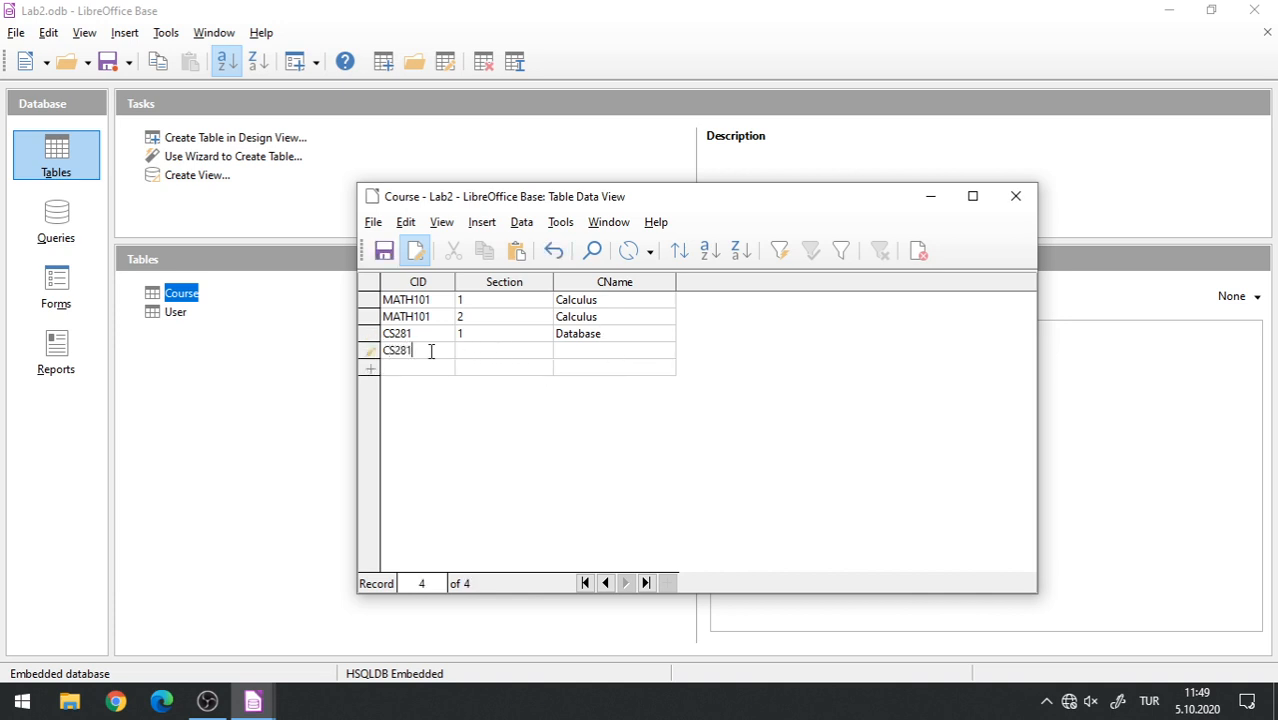
click(483, 351)
text(1)
click(594, 349)
text(Database)
click(372, 368)
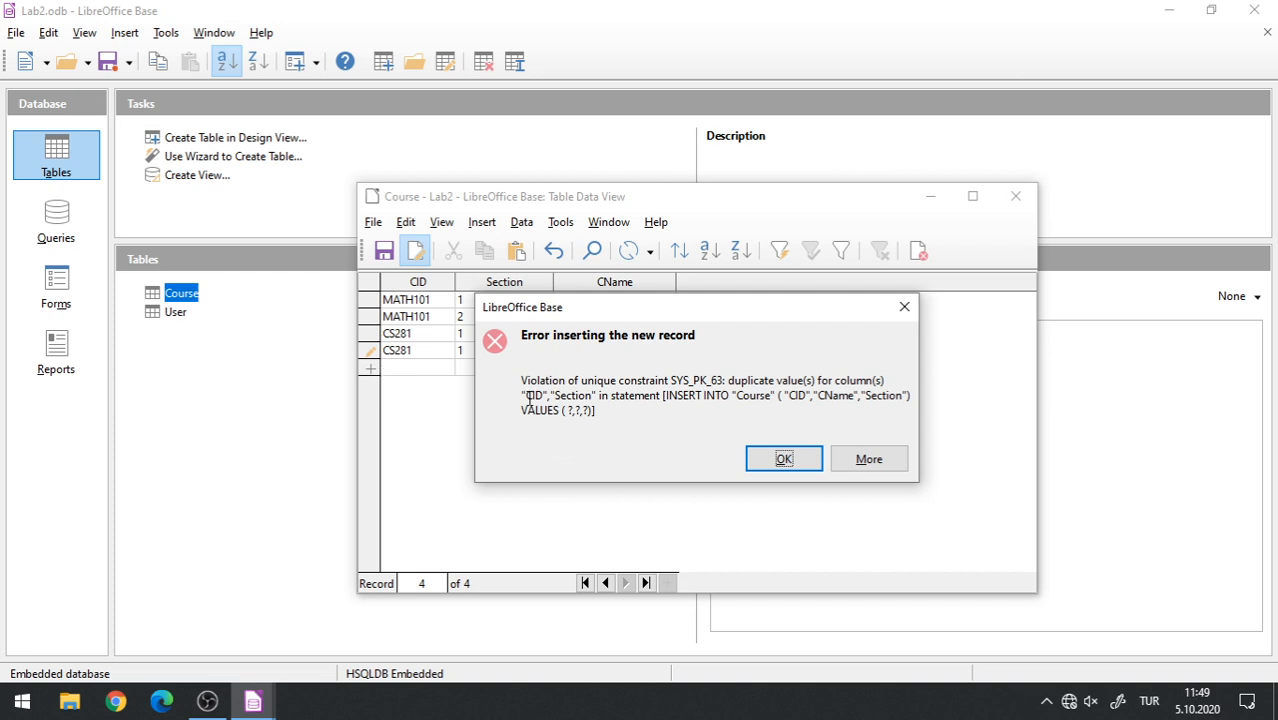
drag(521, 395, 599, 397)
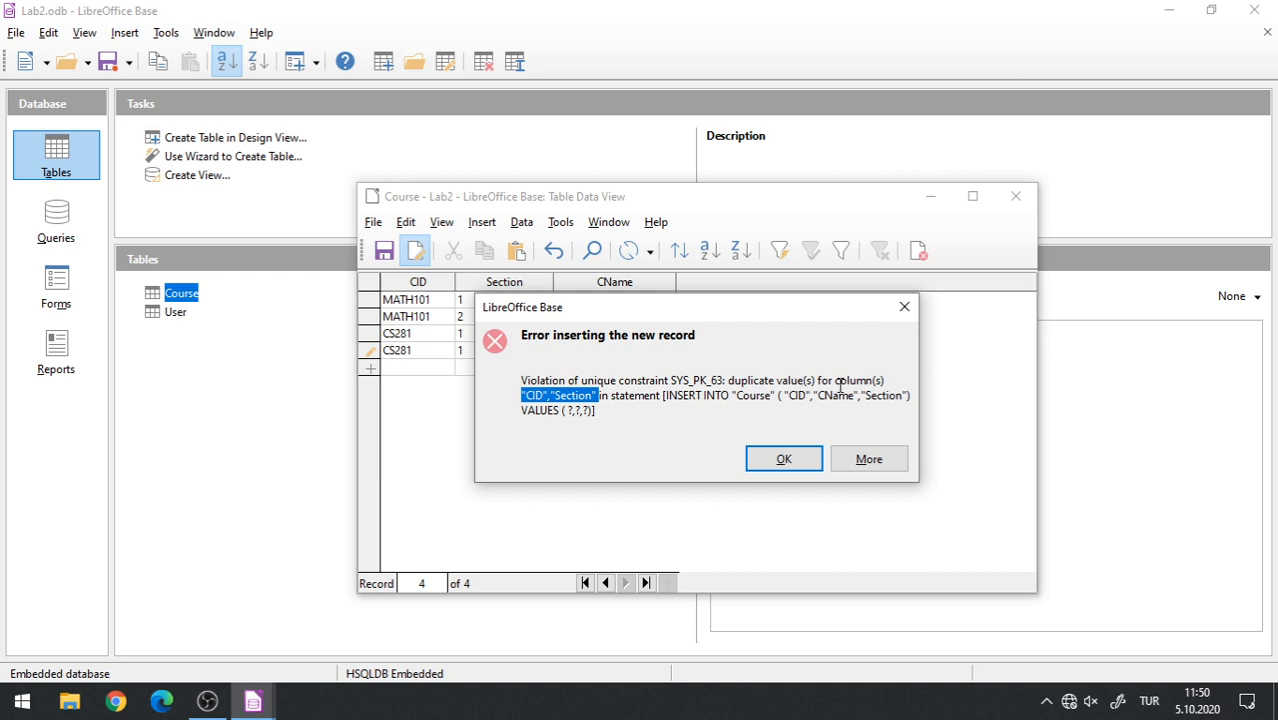
click(904, 307)
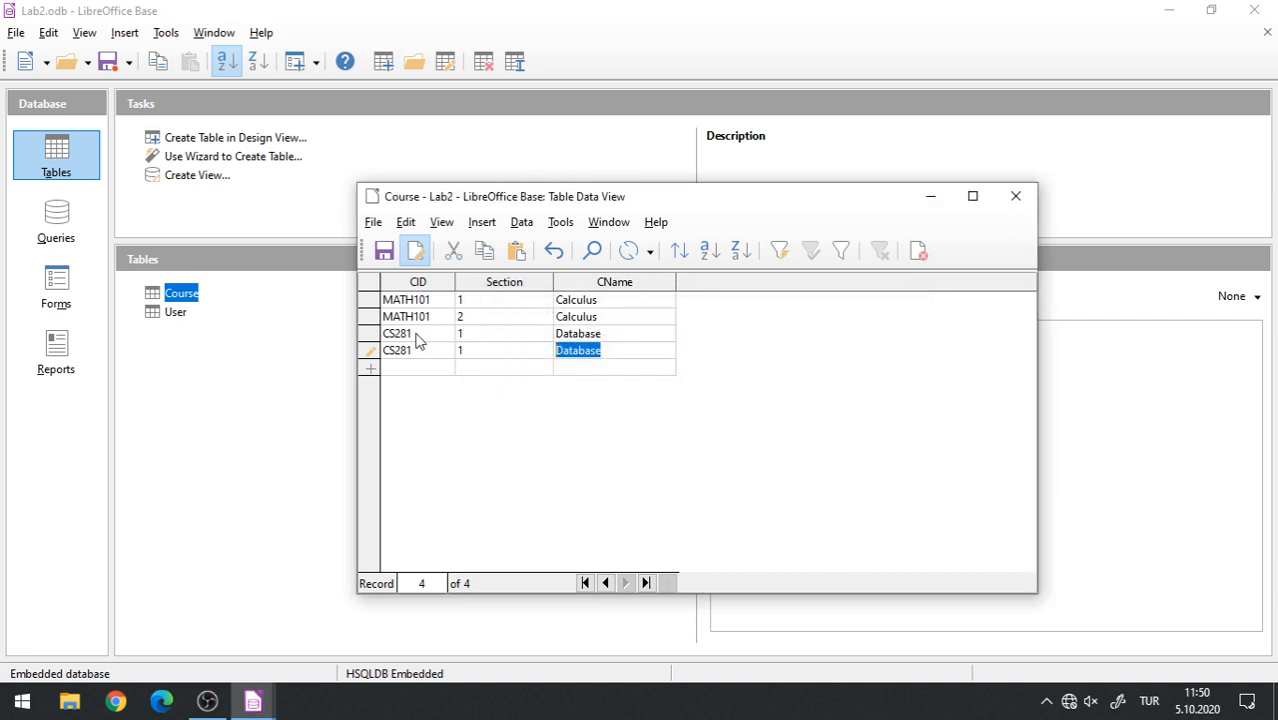
Set the Section of the duplicate CS281 record to 2 and commit the record.
click(418, 340)
click(765, 458)
click(460, 350)
text(2)
click(398, 333)
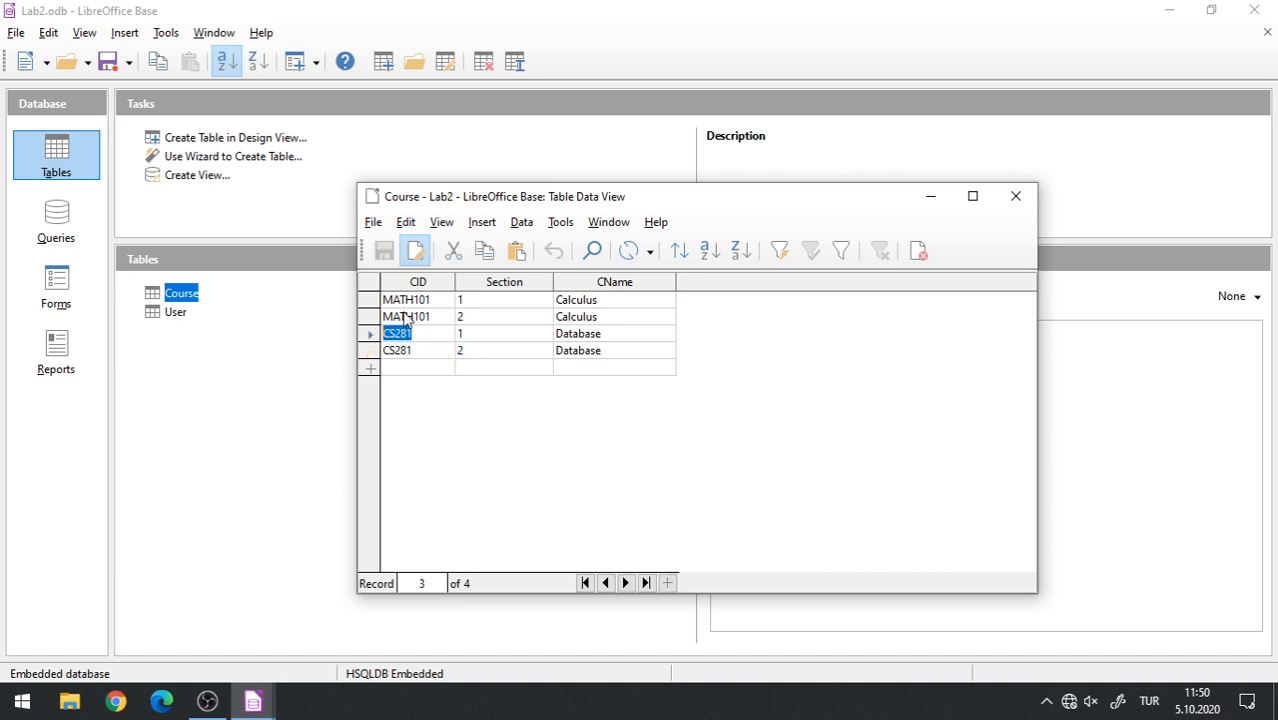
Compare the CID and Section values across the Course records to examine how they combine as a key.
click(422, 350)
click(420, 336)
click(420, 351)
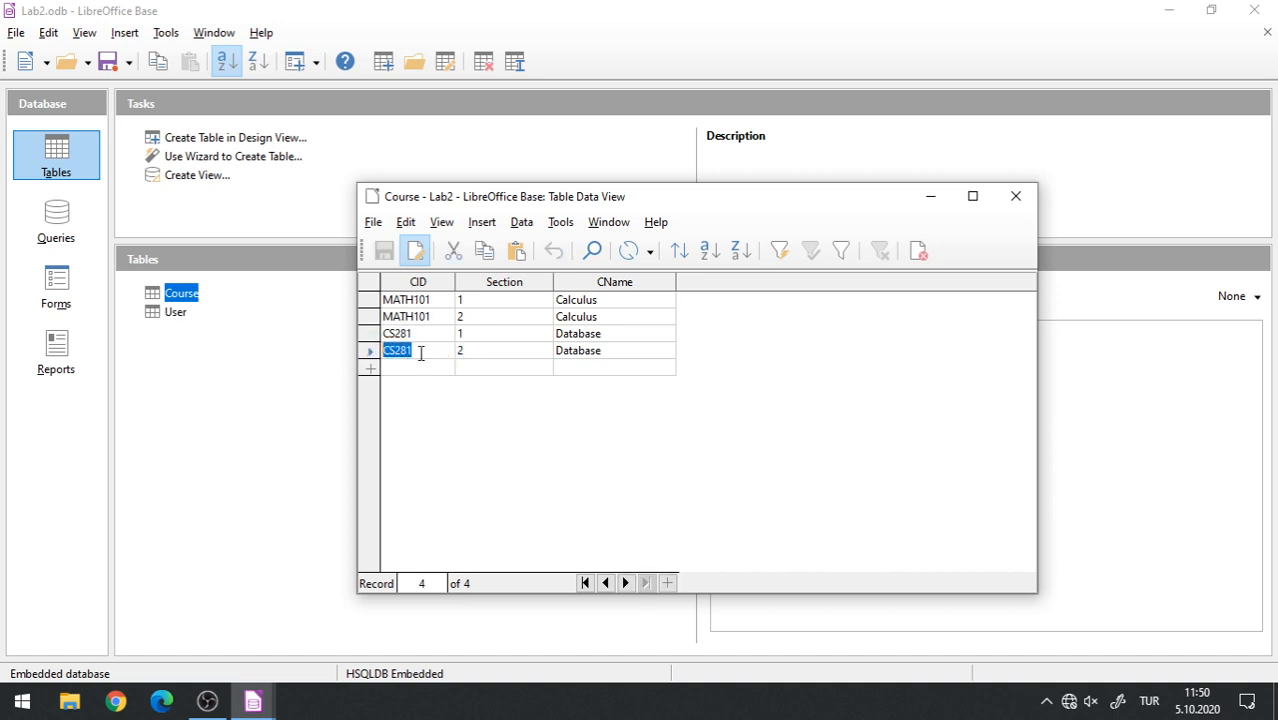
click(491, 301)
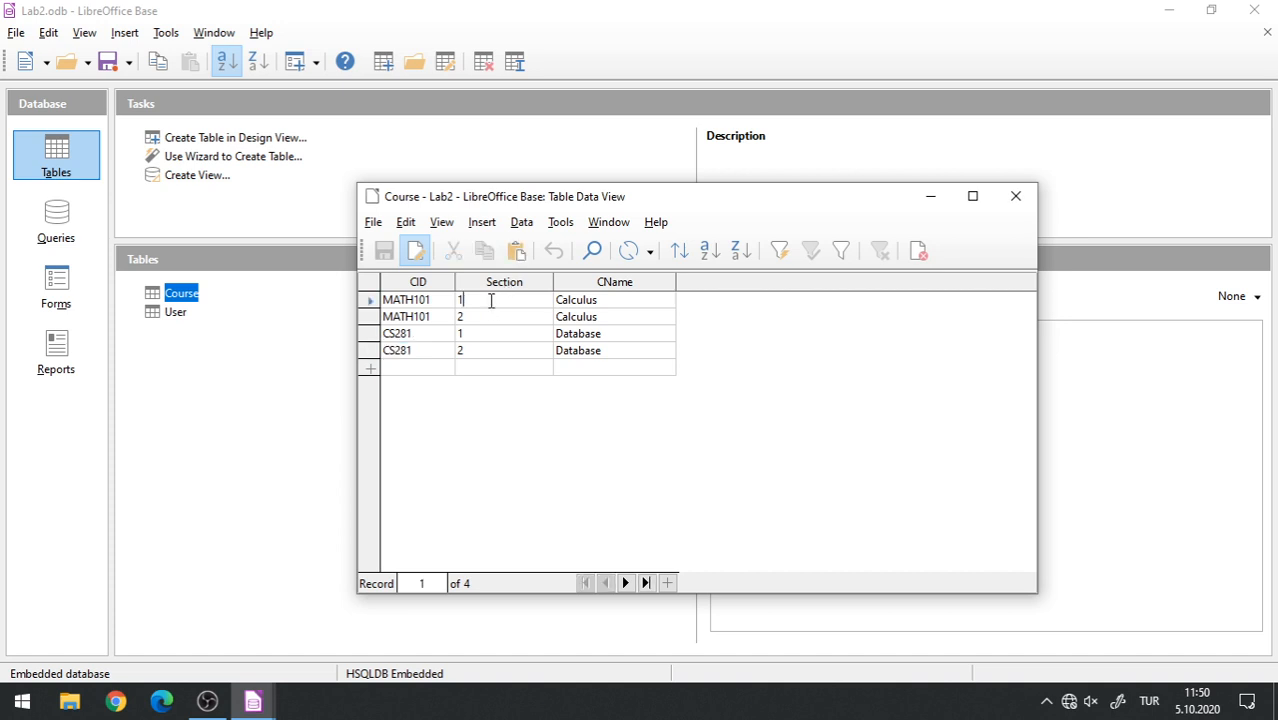
click(476, 334)
click(471, 300)
click(473, 335)
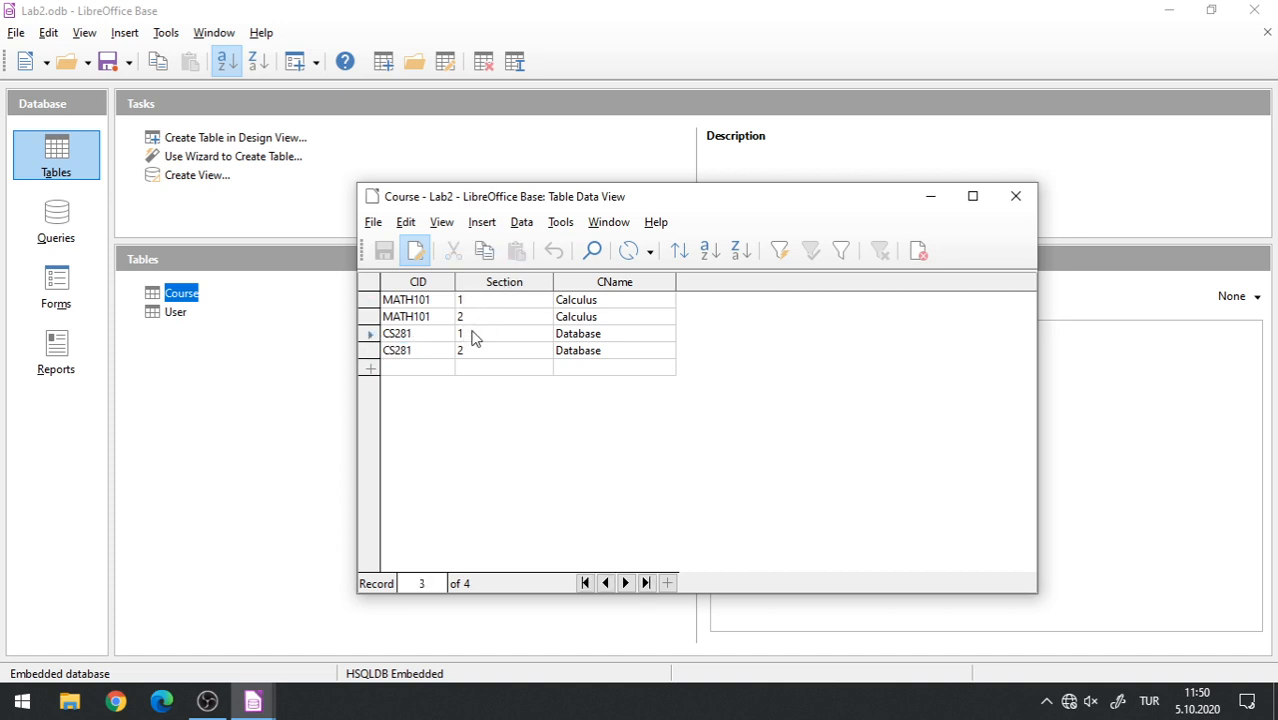
click(395, 334)
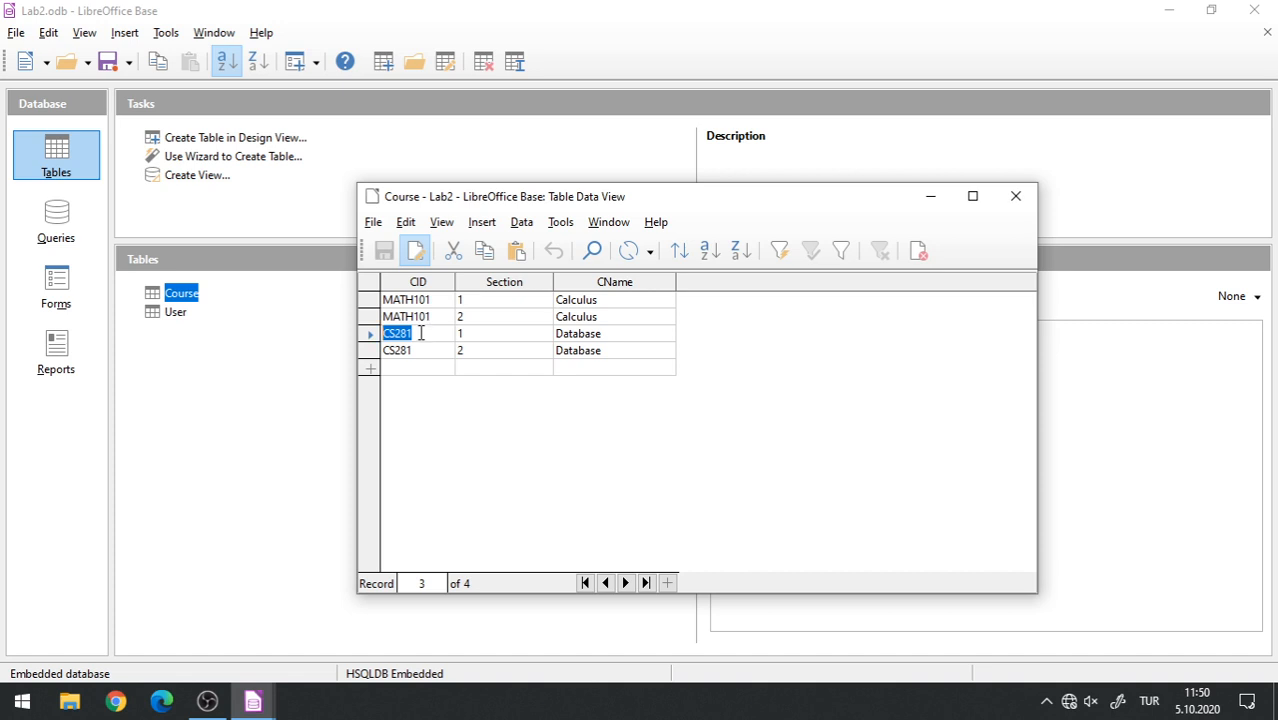
click(468, 336)
click(419, 338)
click(502, 338)
click(415, 338)
click(487, 341)
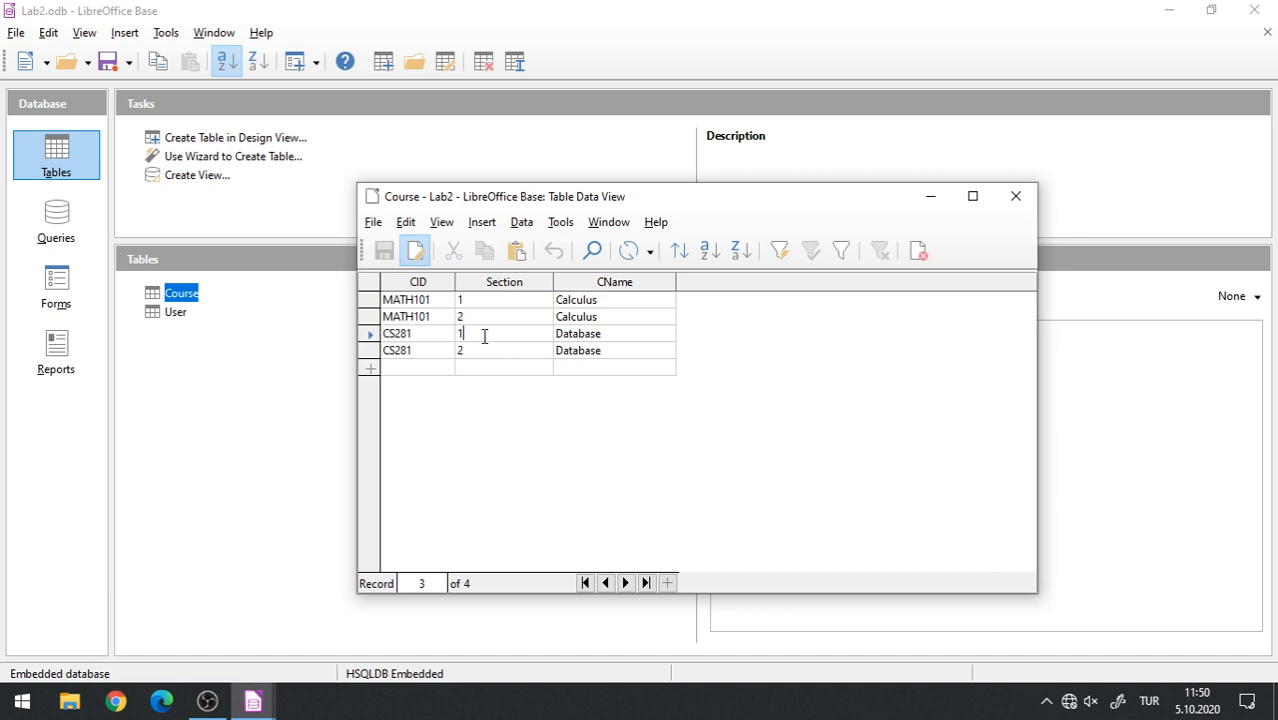
click(426, 338)
Add a Course record with CID TURK101, Section 1 and CName Turkish.
click(428, 368)
text(Turk)
key(BackSpace)
key(BackSpace)
key(BackSpace)
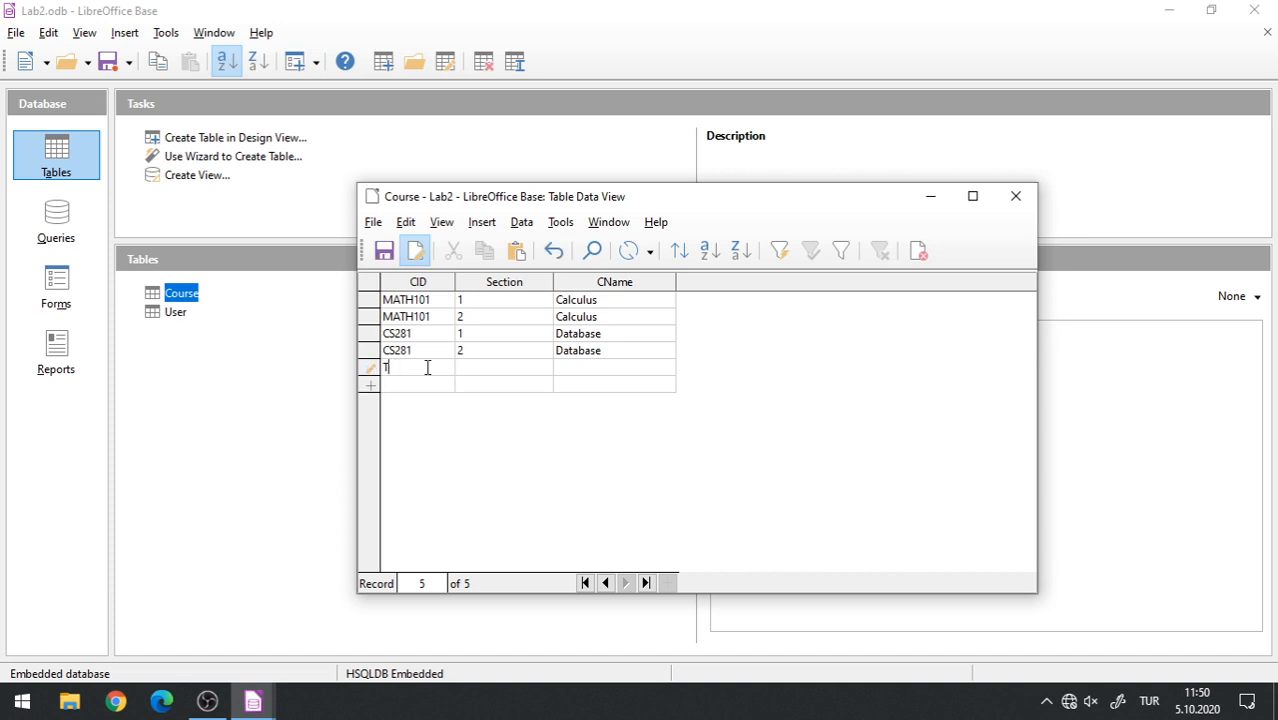
text(URK101)
key(Tab)
text(1)
key(Tab)
text(Turkish)
click(636, 352)
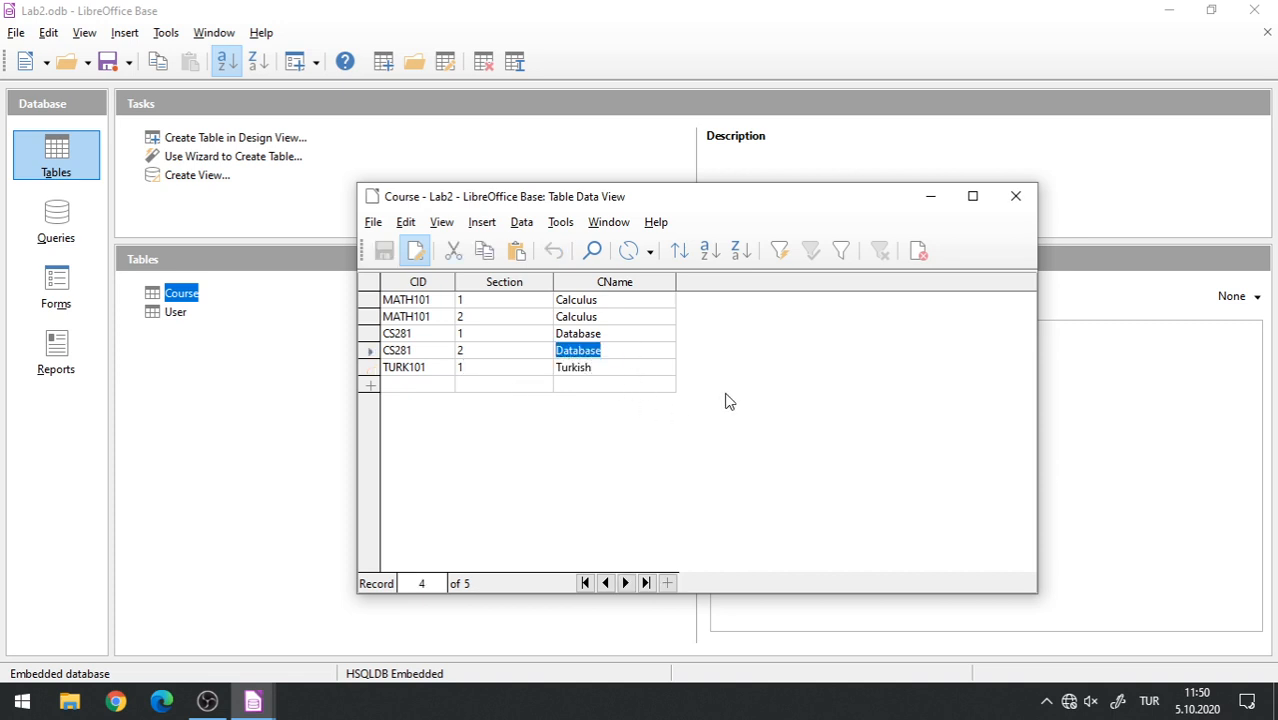
Close the Course table data and start a new table in Design View.
click(1027, 205)
click(1027, 205)
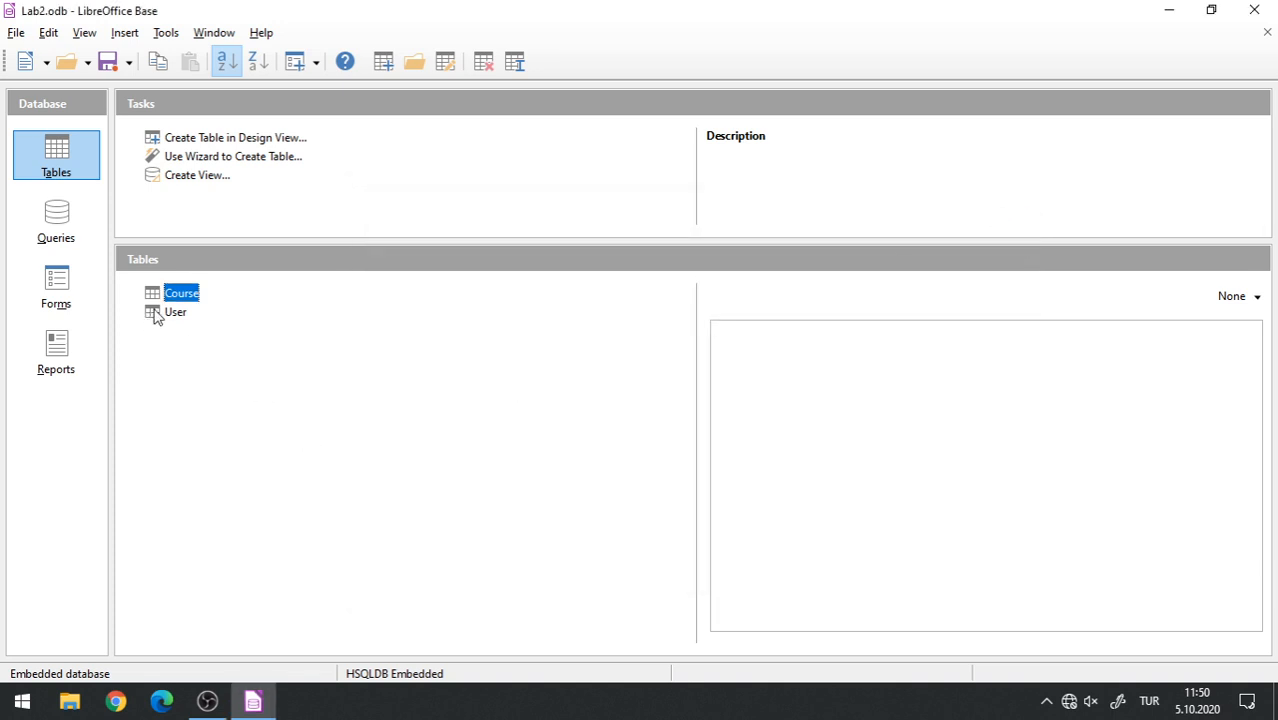
key(Up)
click(175, 313)
click(180, 297)
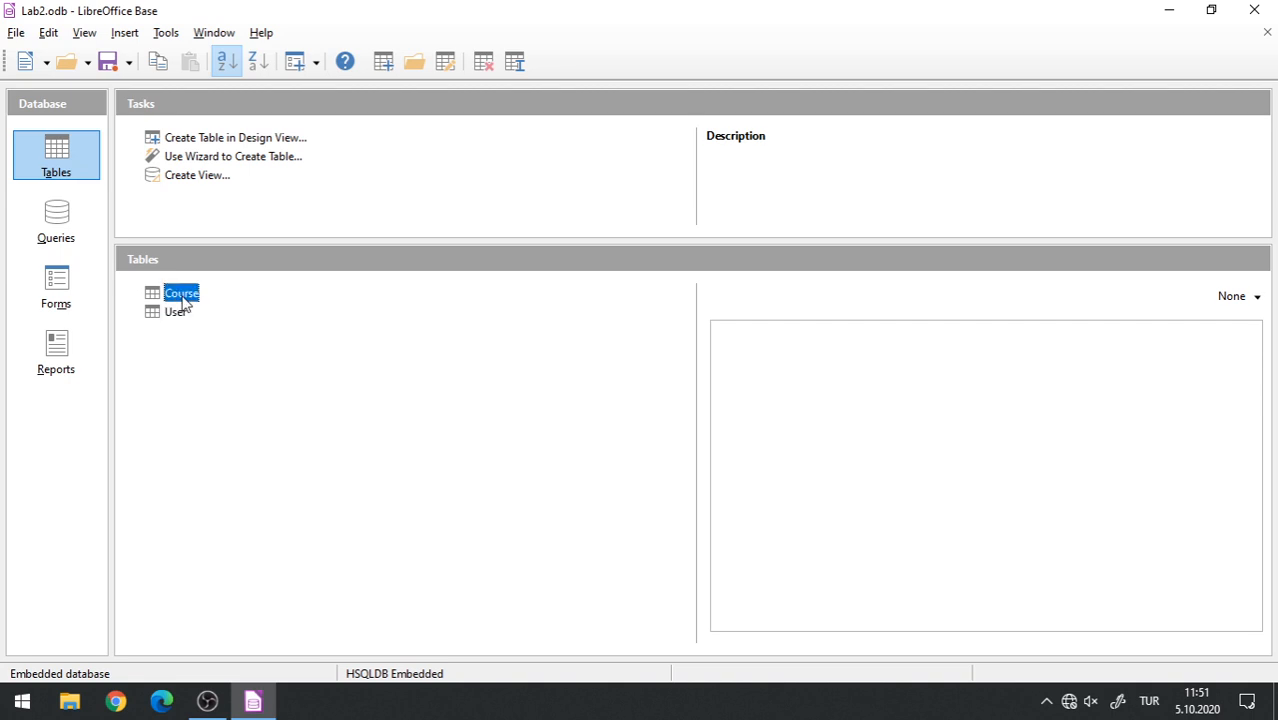
click(203, 139)
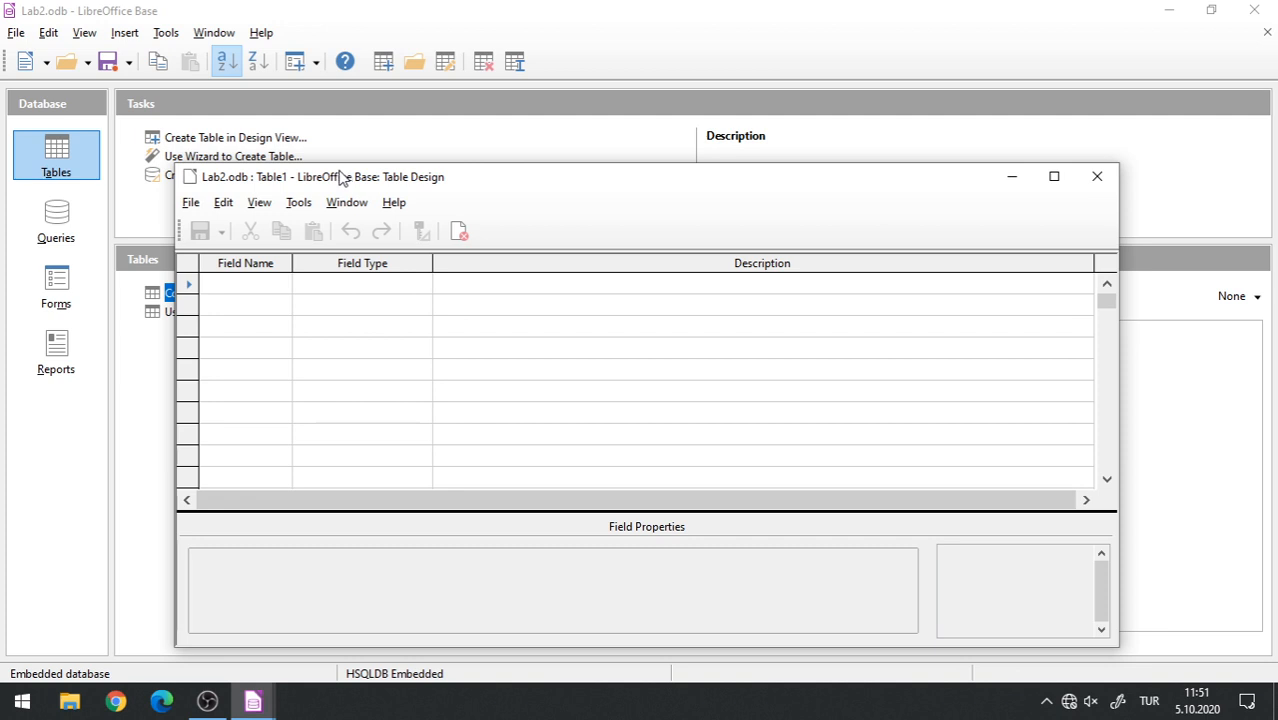
drag(340, 174, 426, 158)
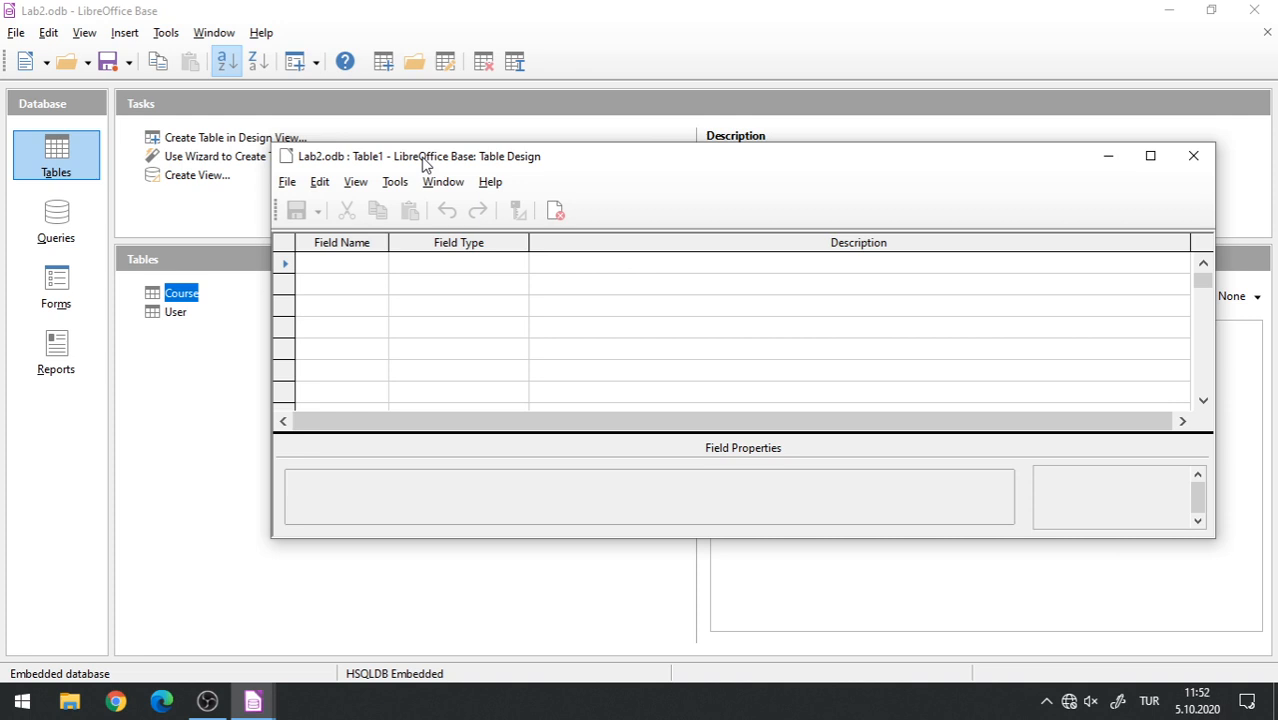
Open the User table's design and check the field type of UID.
double_click(175, 313)
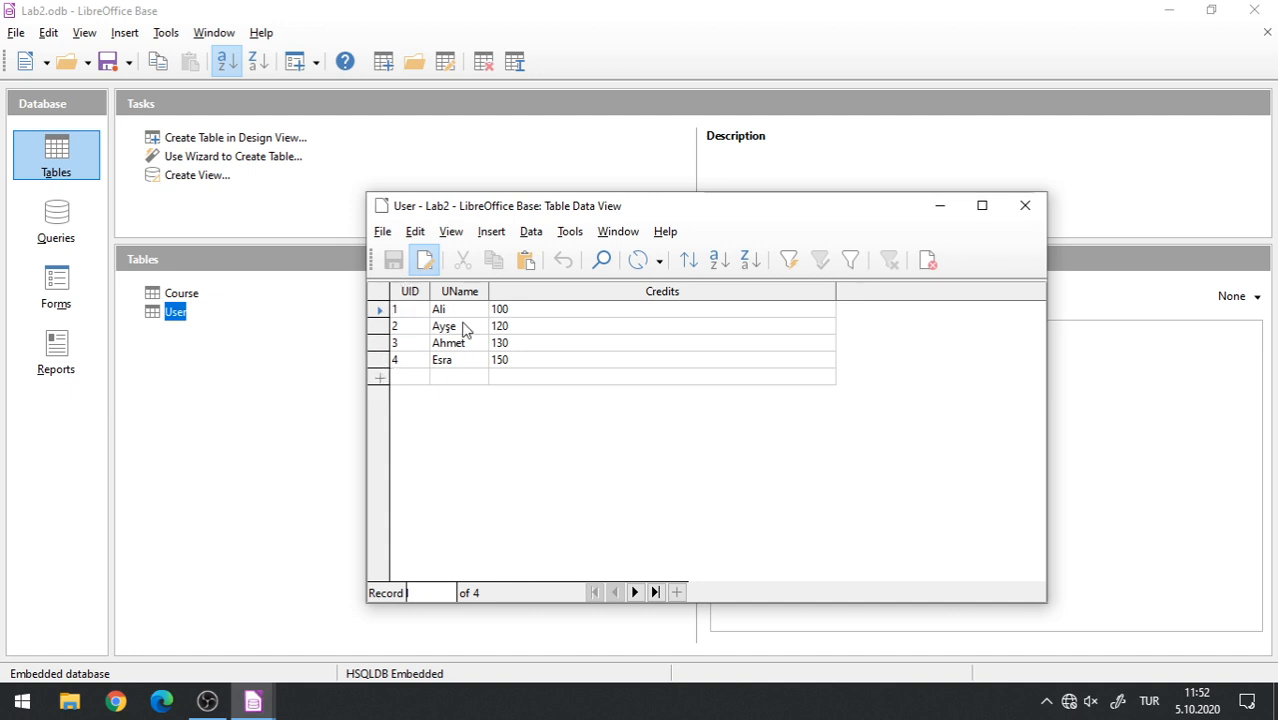
click(1025, 205)
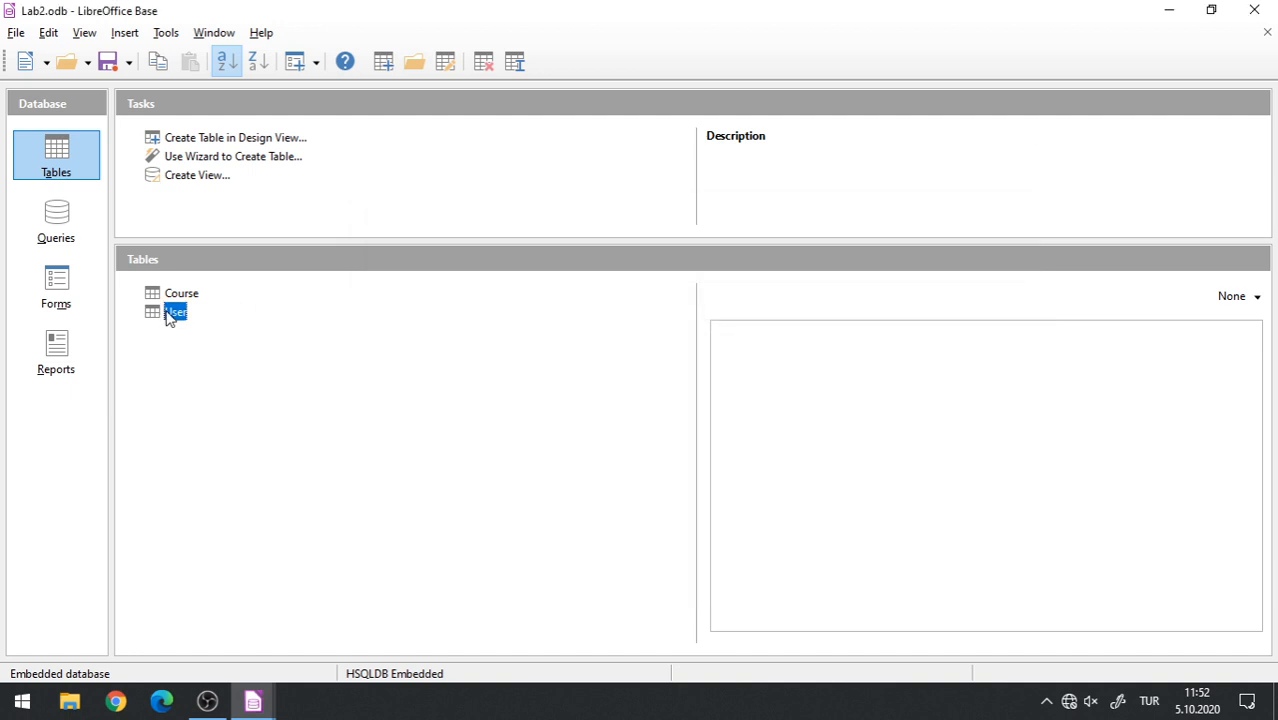
right_click(168, 316)
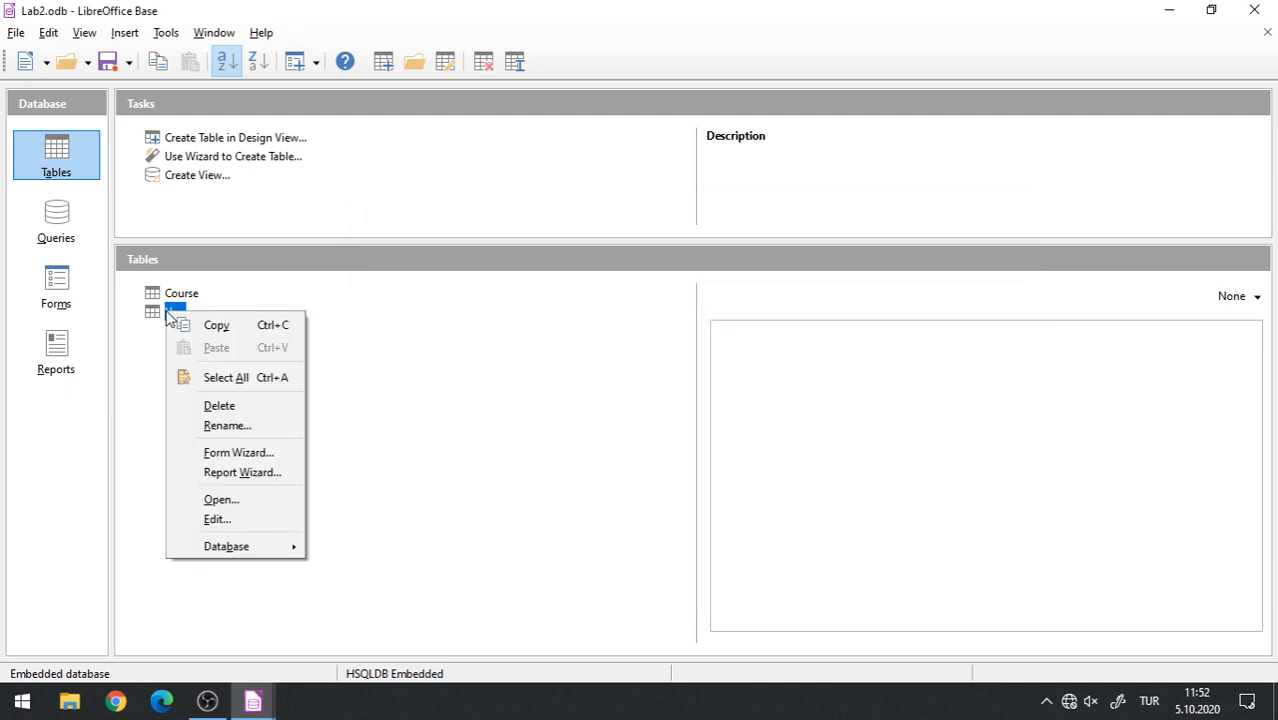
click(251, 523)
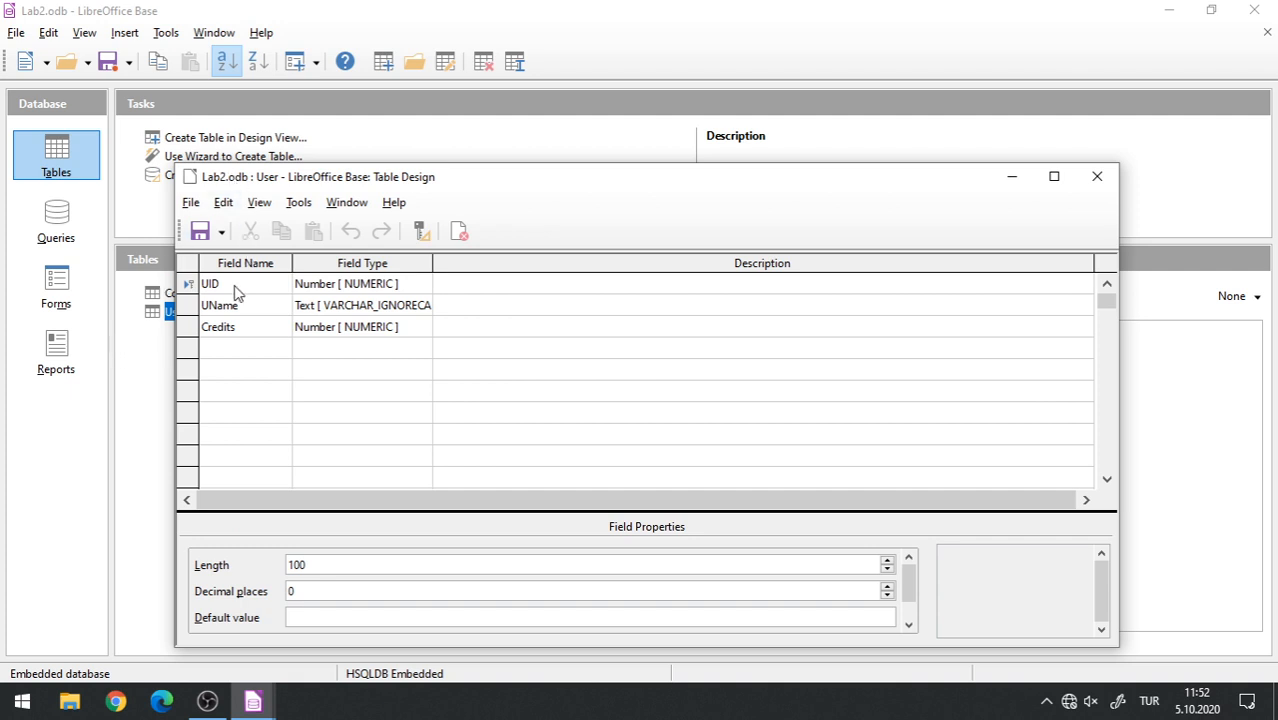
click(347, 290)
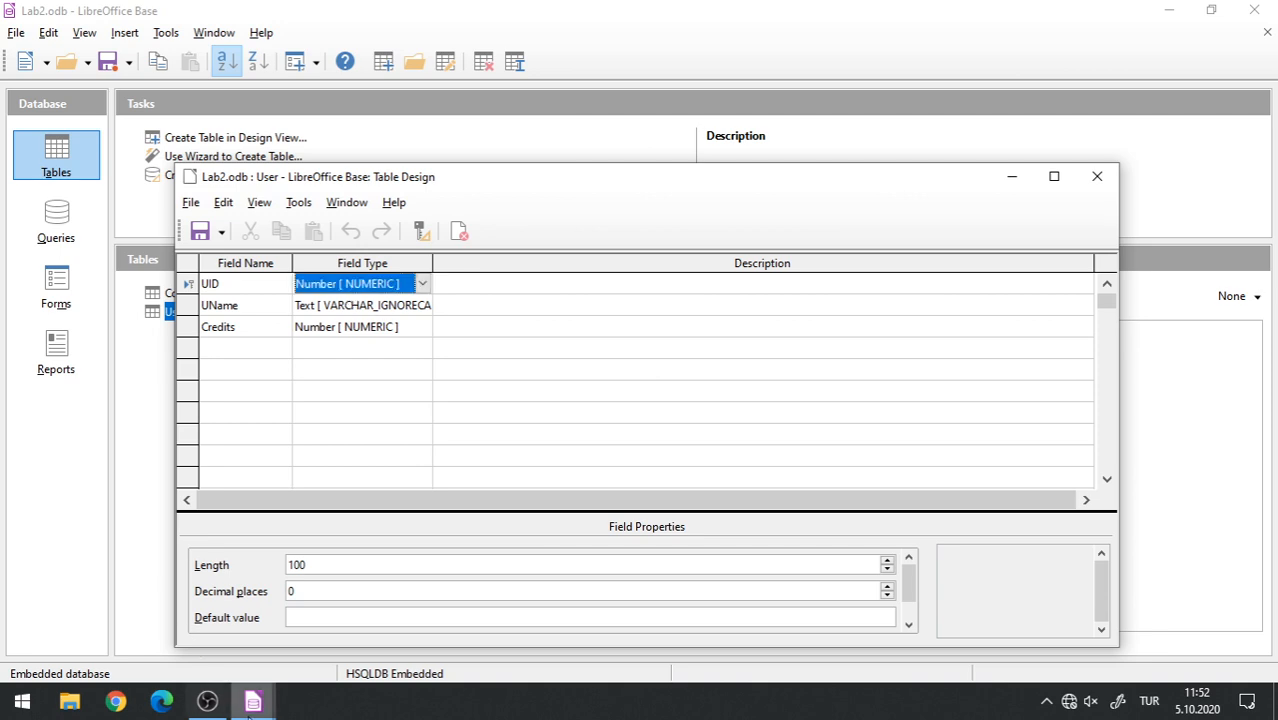
Add a UID field with type Number [ NUMERIC ] to the new table's design.
mouse_move(253, 700)
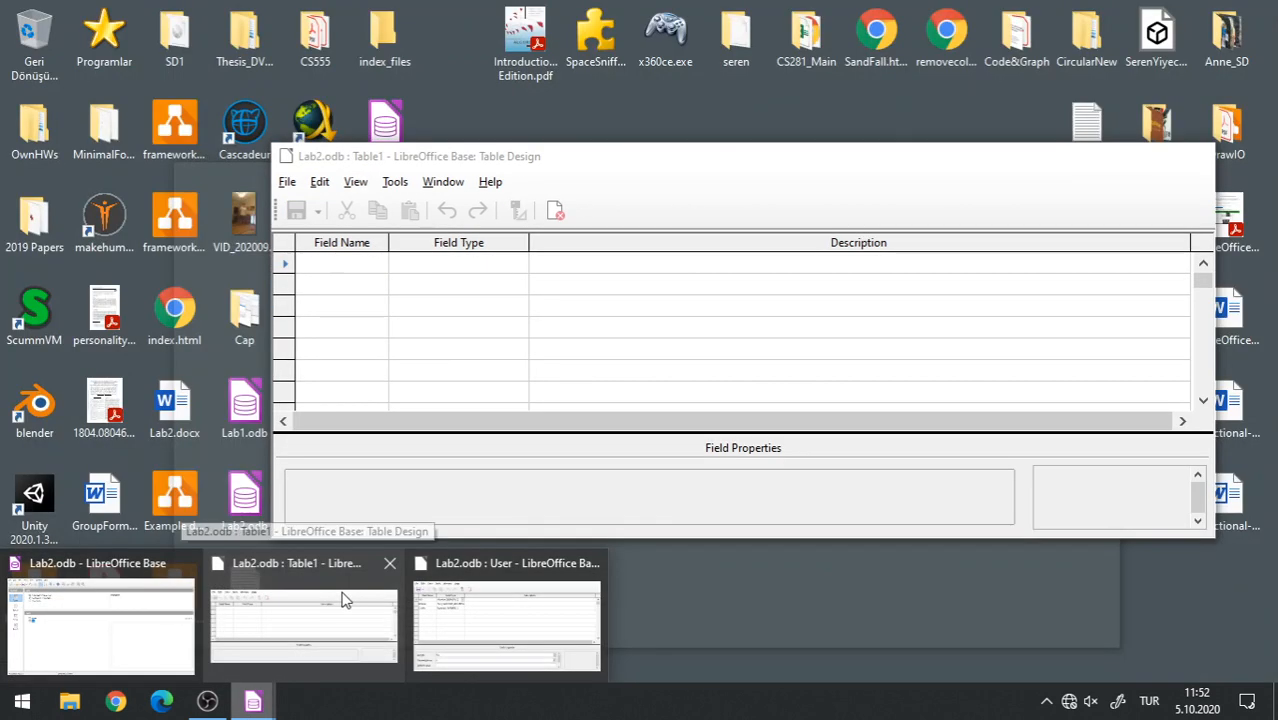
click(342, 598)
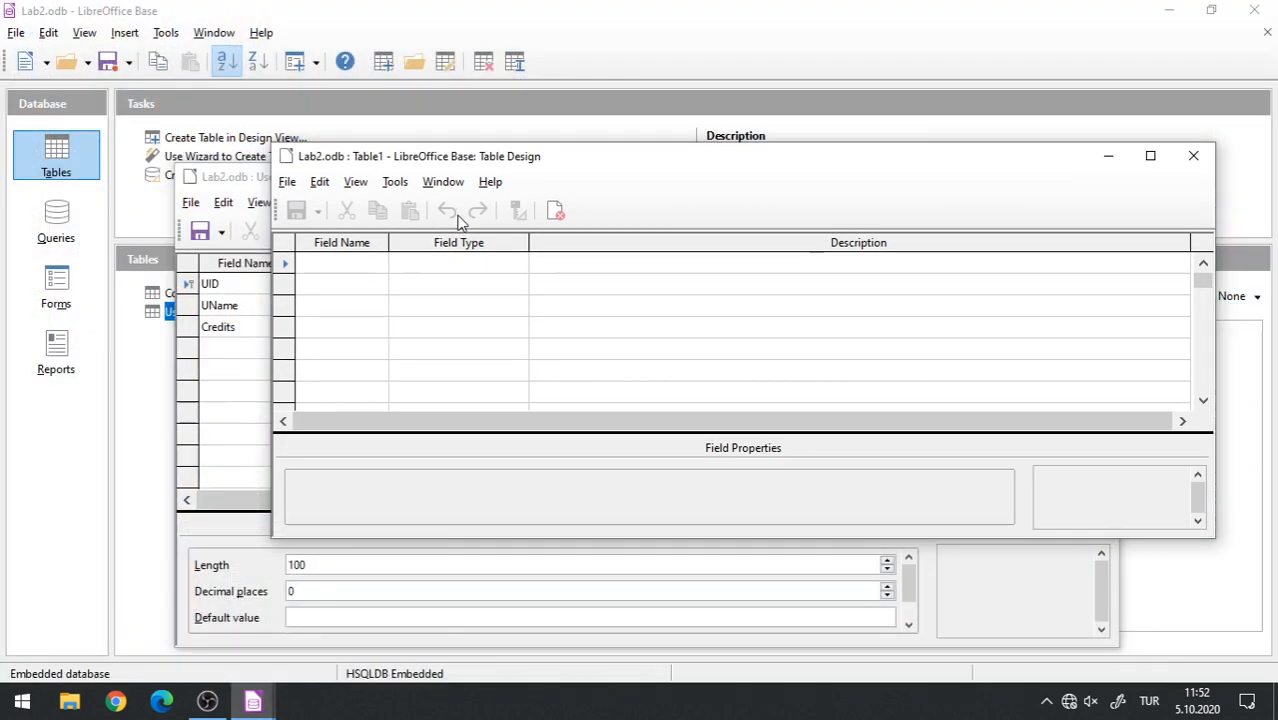
drag(459, 160, 474, 259)
click(344, 364)
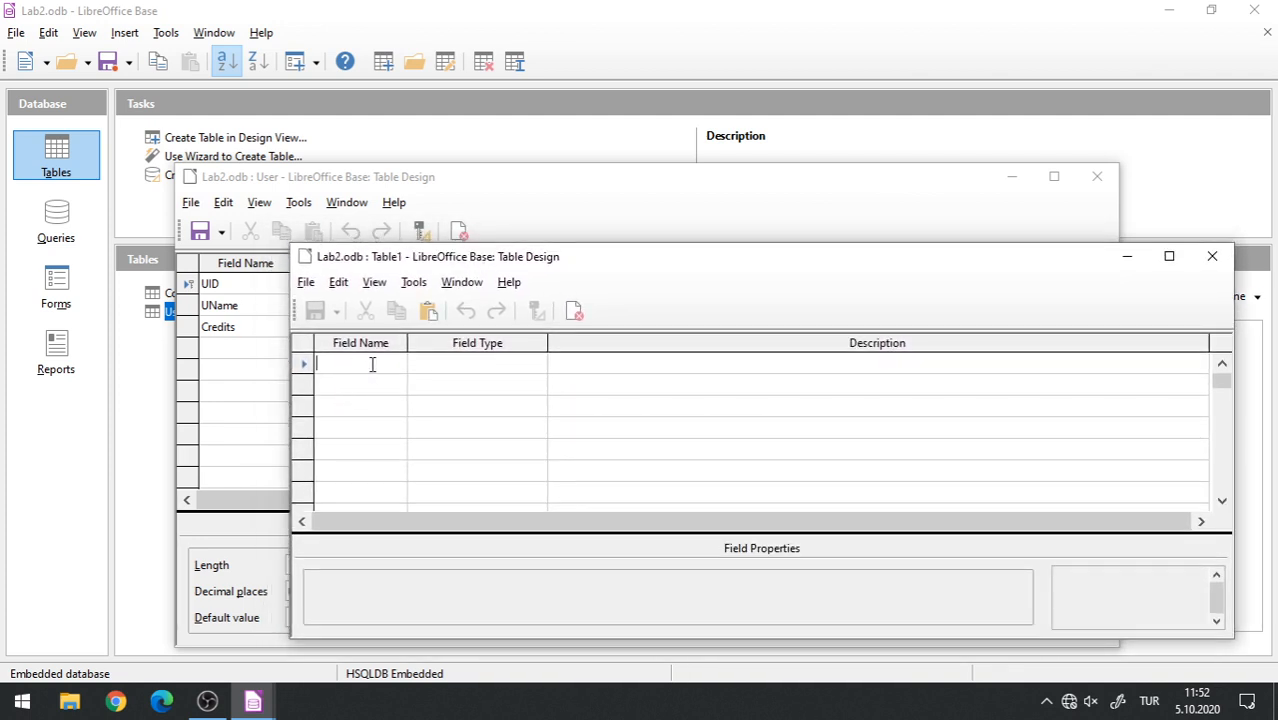
text(UID)
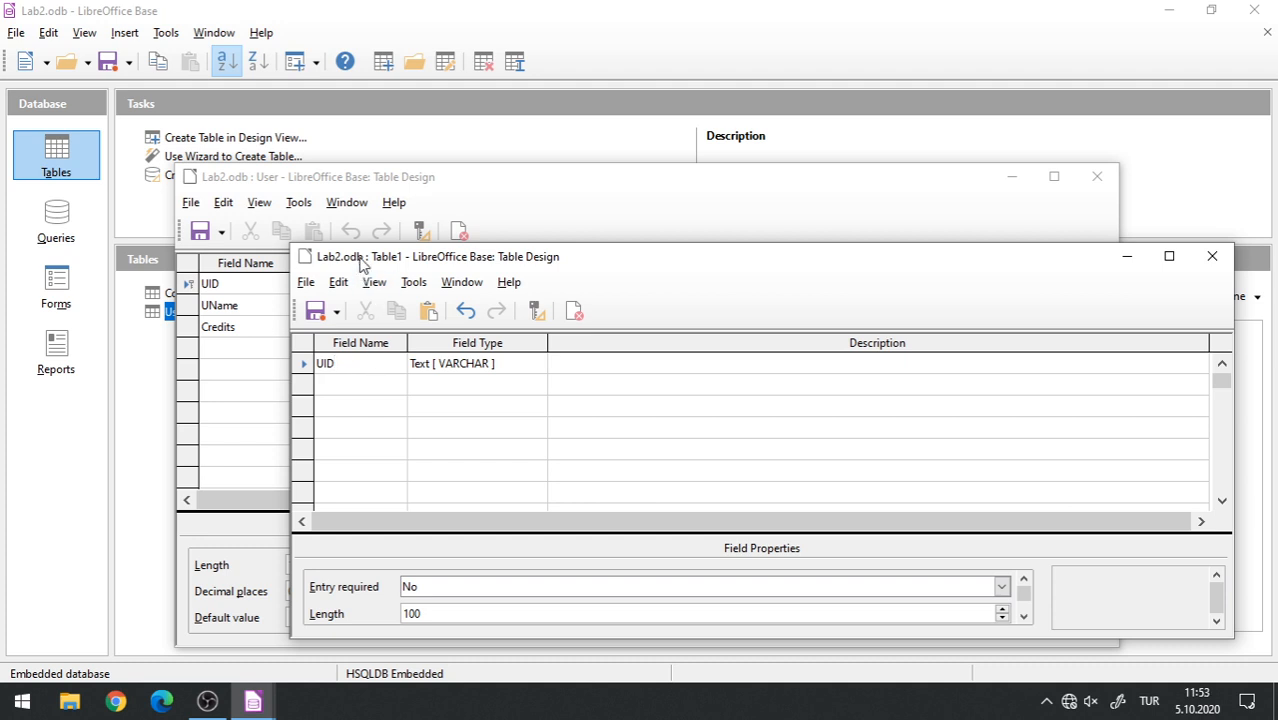
drag(361, 263, 530, 236)
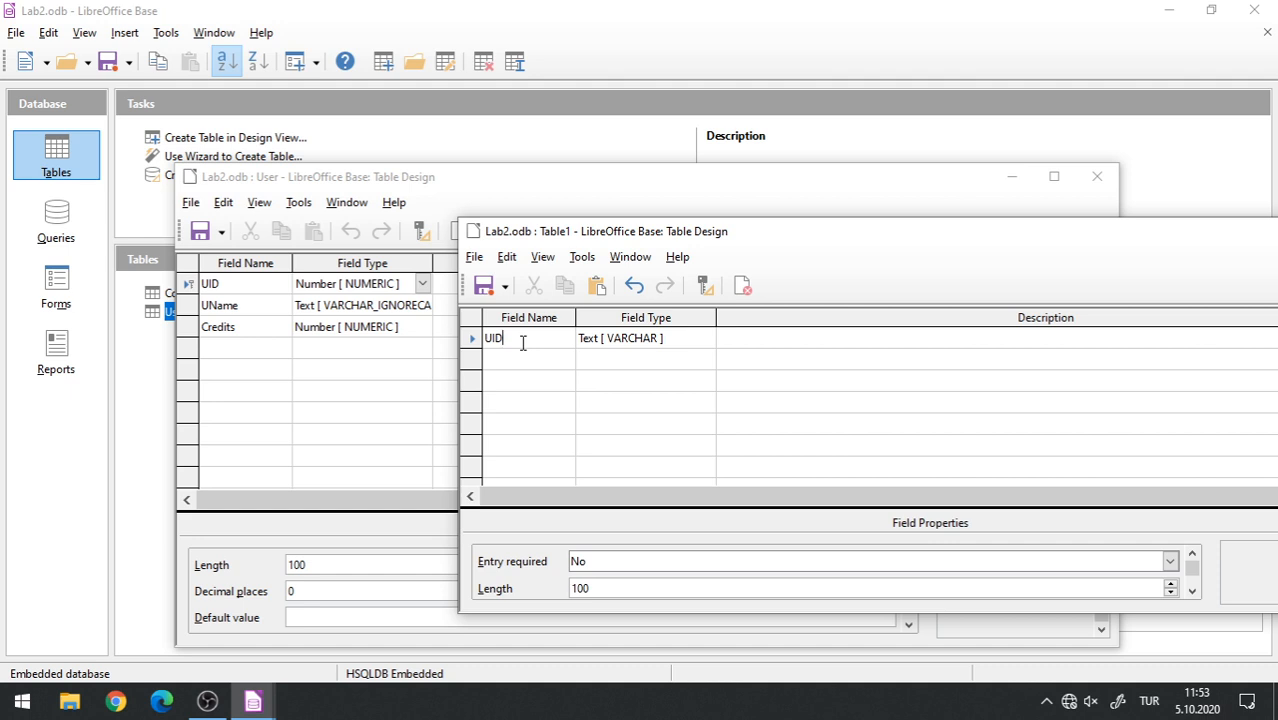
click(703, 340)
click(706, 340)
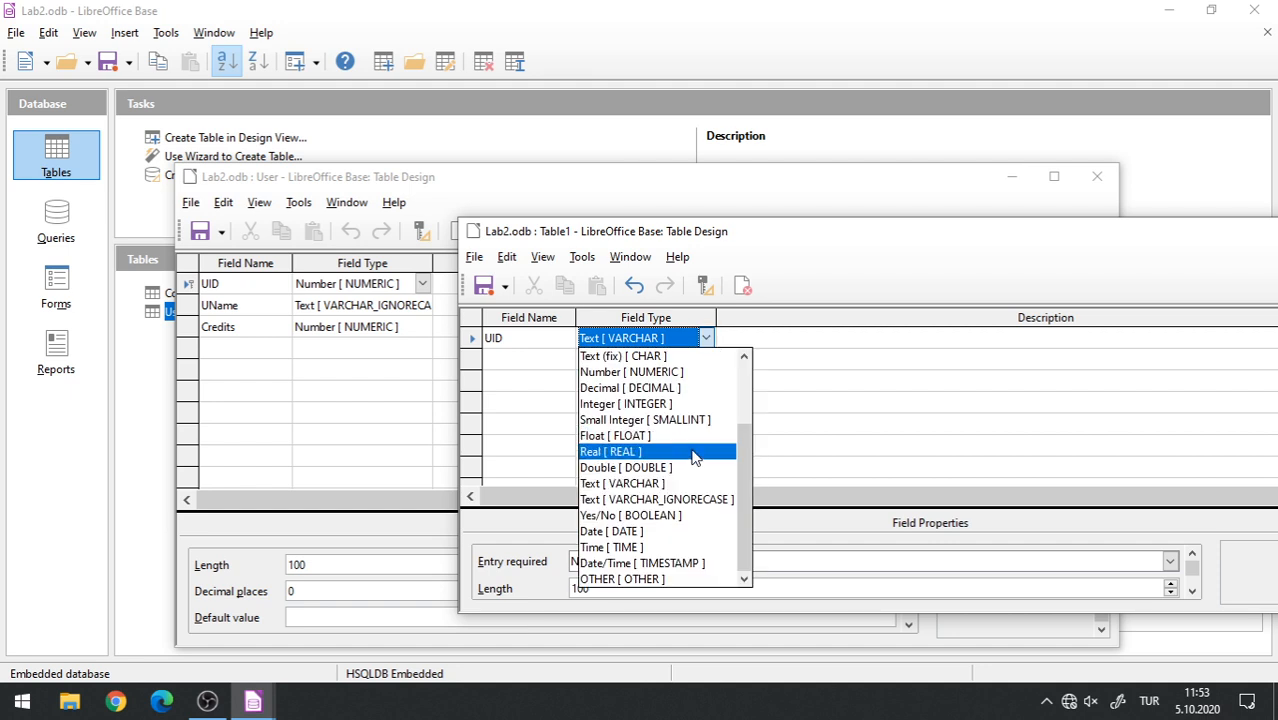
click(635, 372)
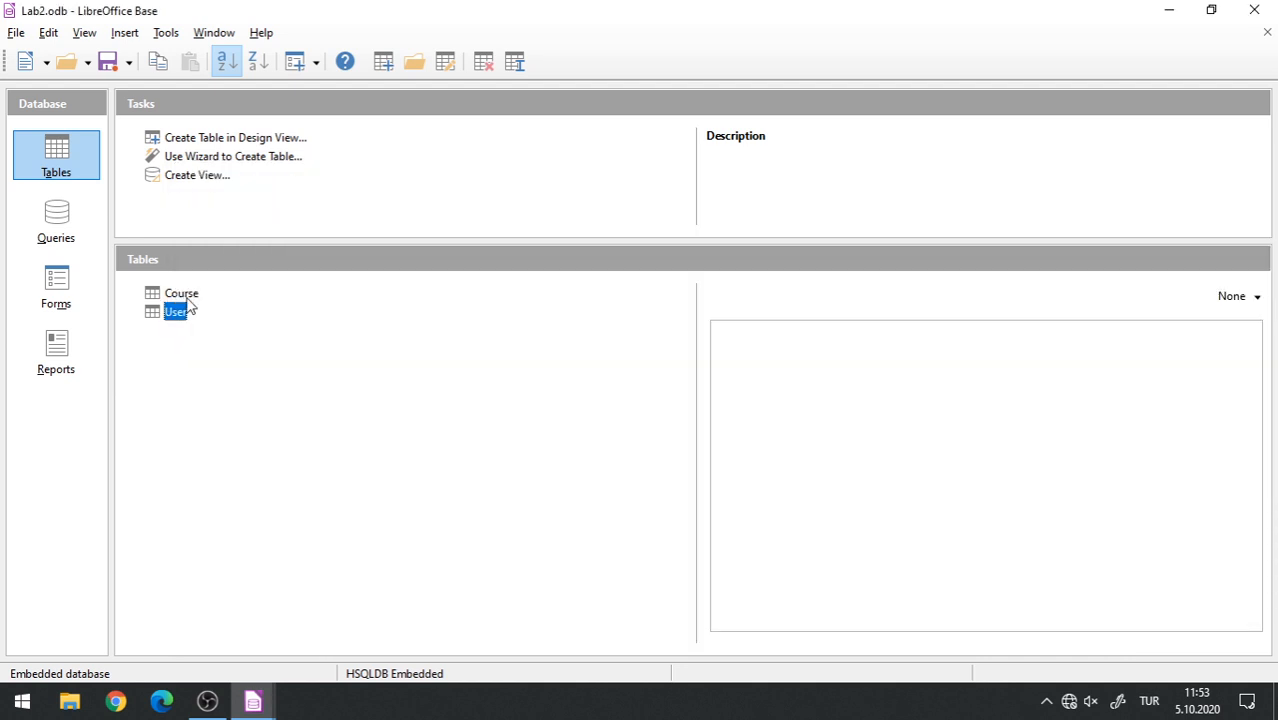
Open the Course table's design to check its field types, and return to the new table's design.
click(185, 296)
right_click(187, 304)
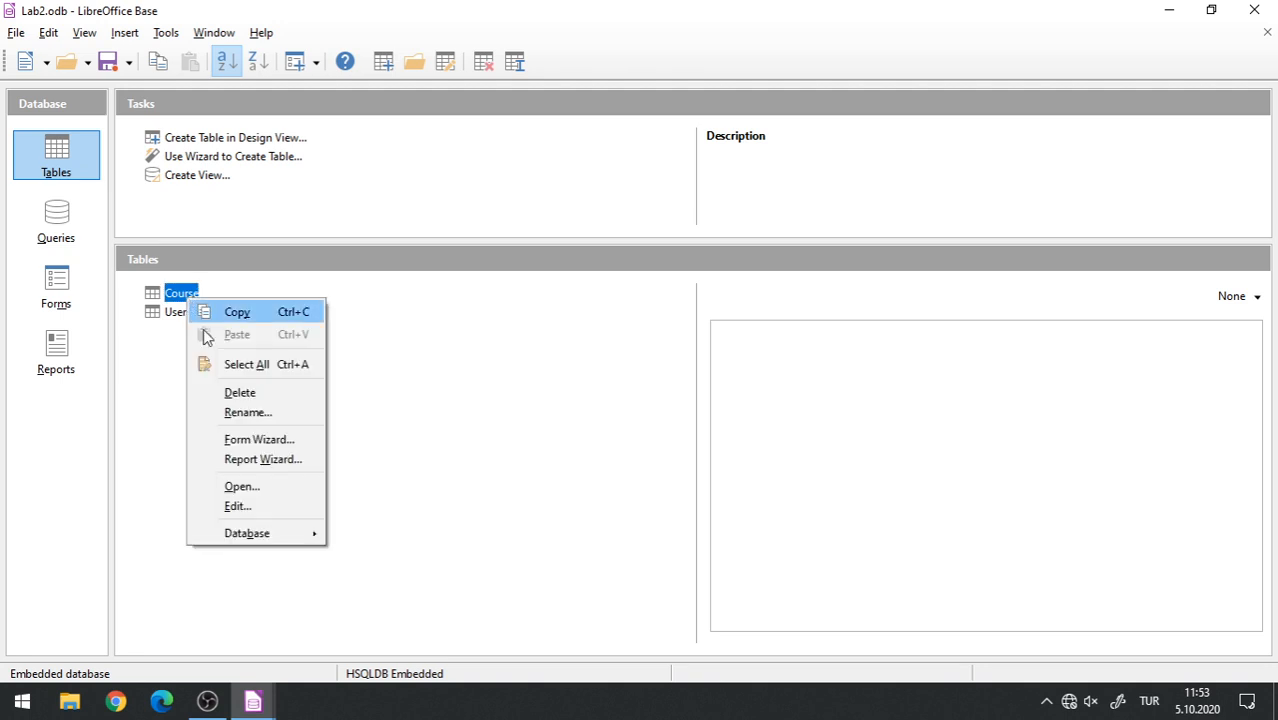
click(237, 506)
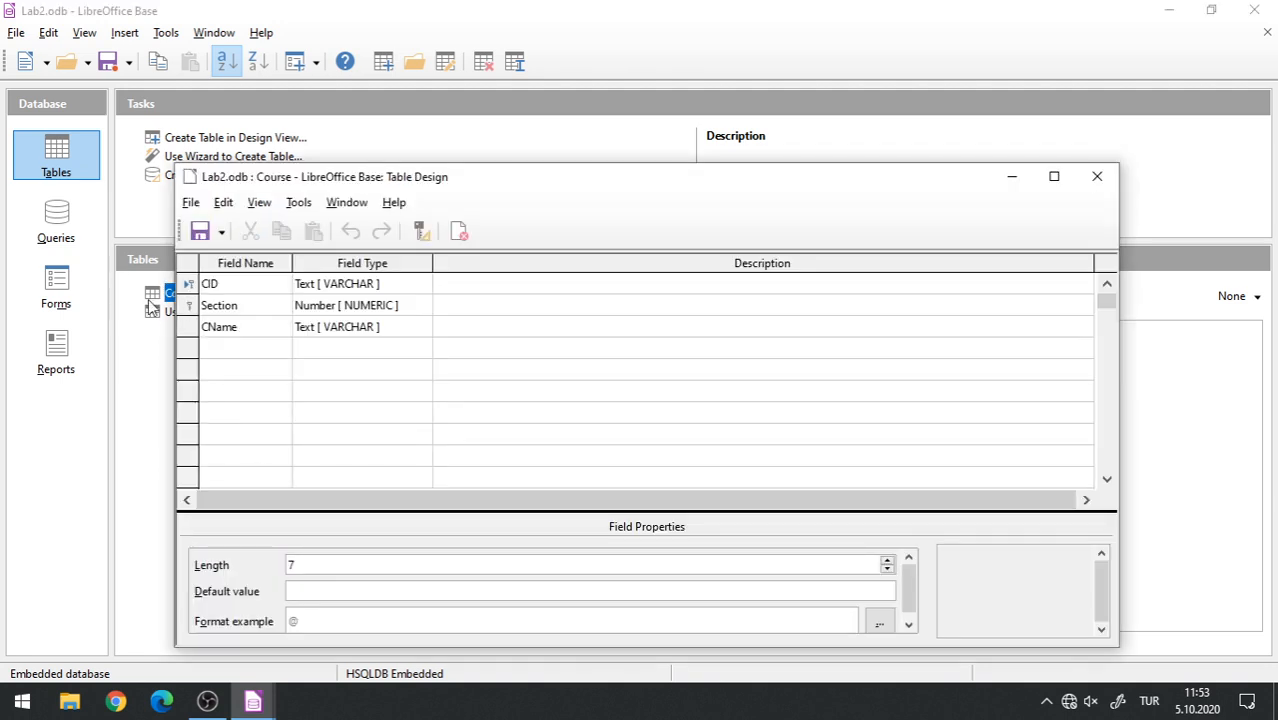
mouse_move(258, 703)
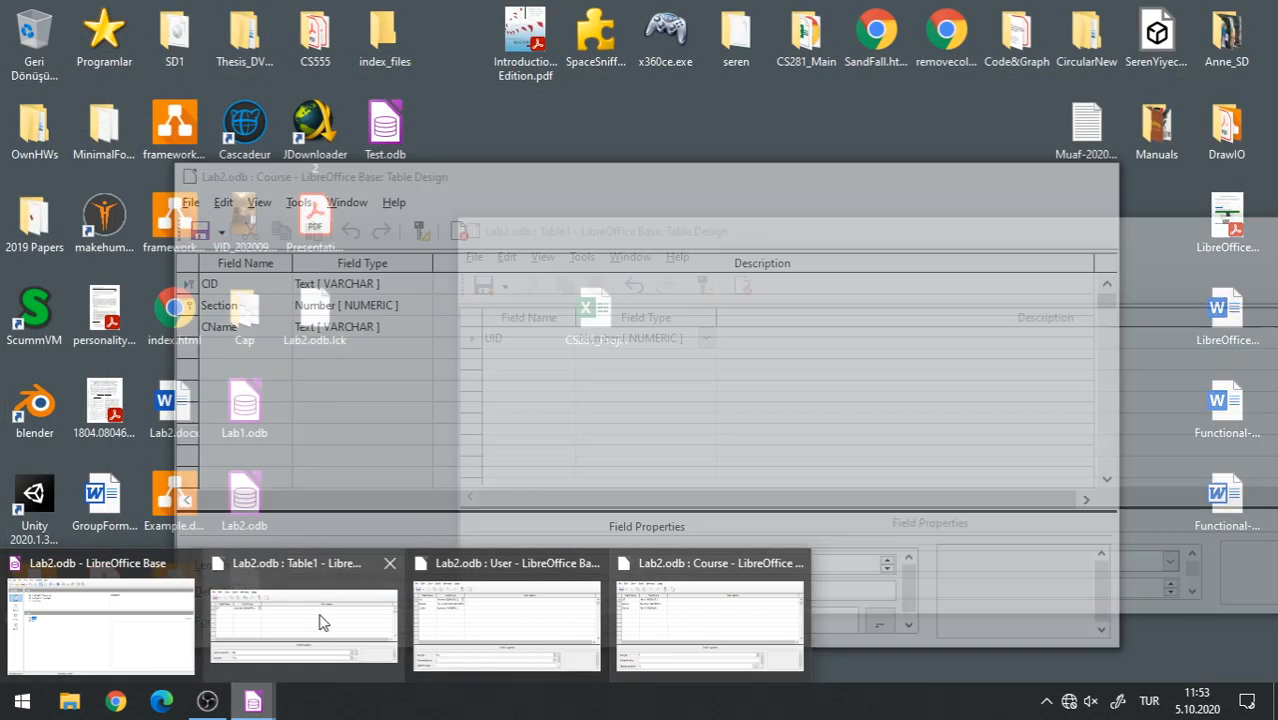
click(318, 613)
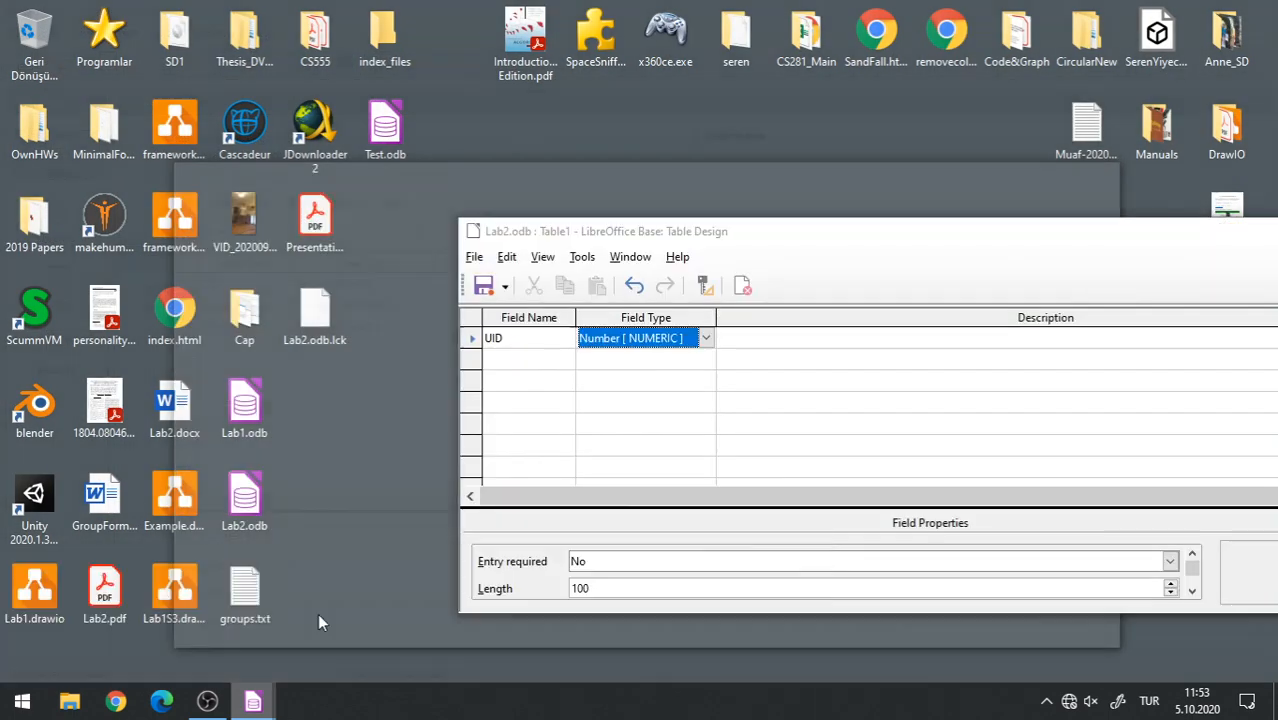
Add a CID field of type Text [ VARCHAR ] with length 7 below UID in the new table's design.
drag(566, 238, 543, 245)
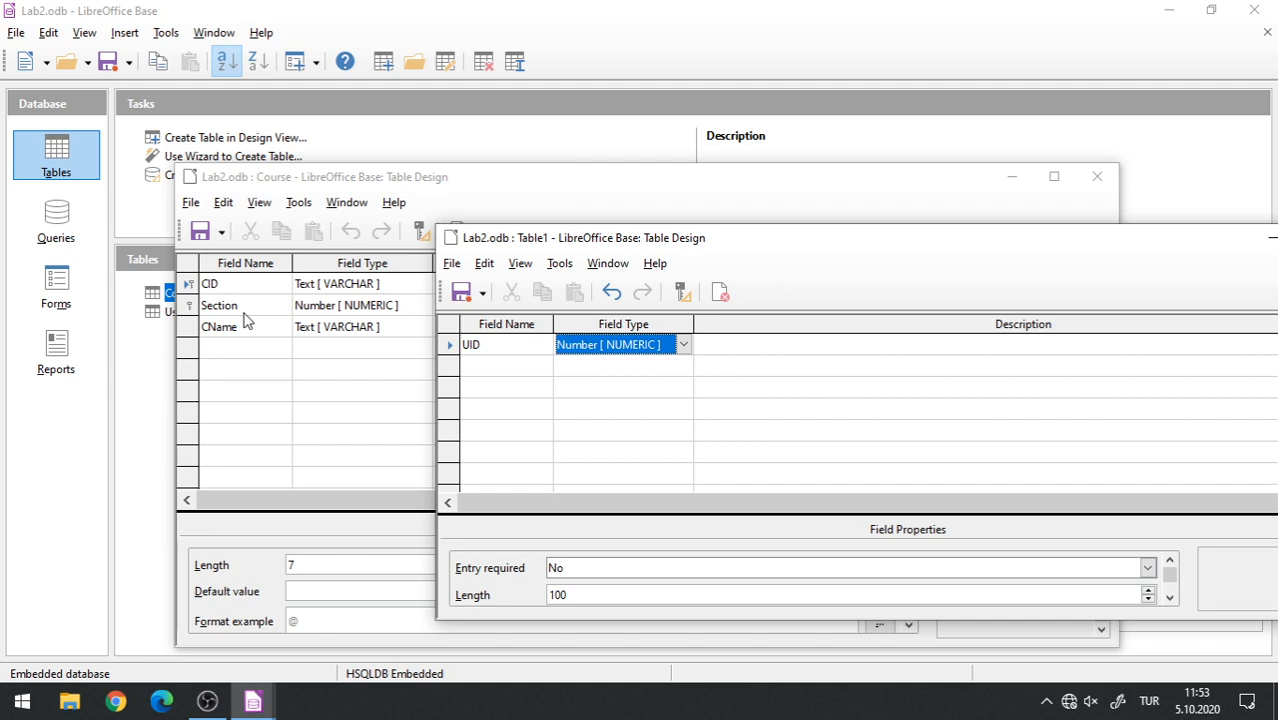
click(480, 366)
text(CID)
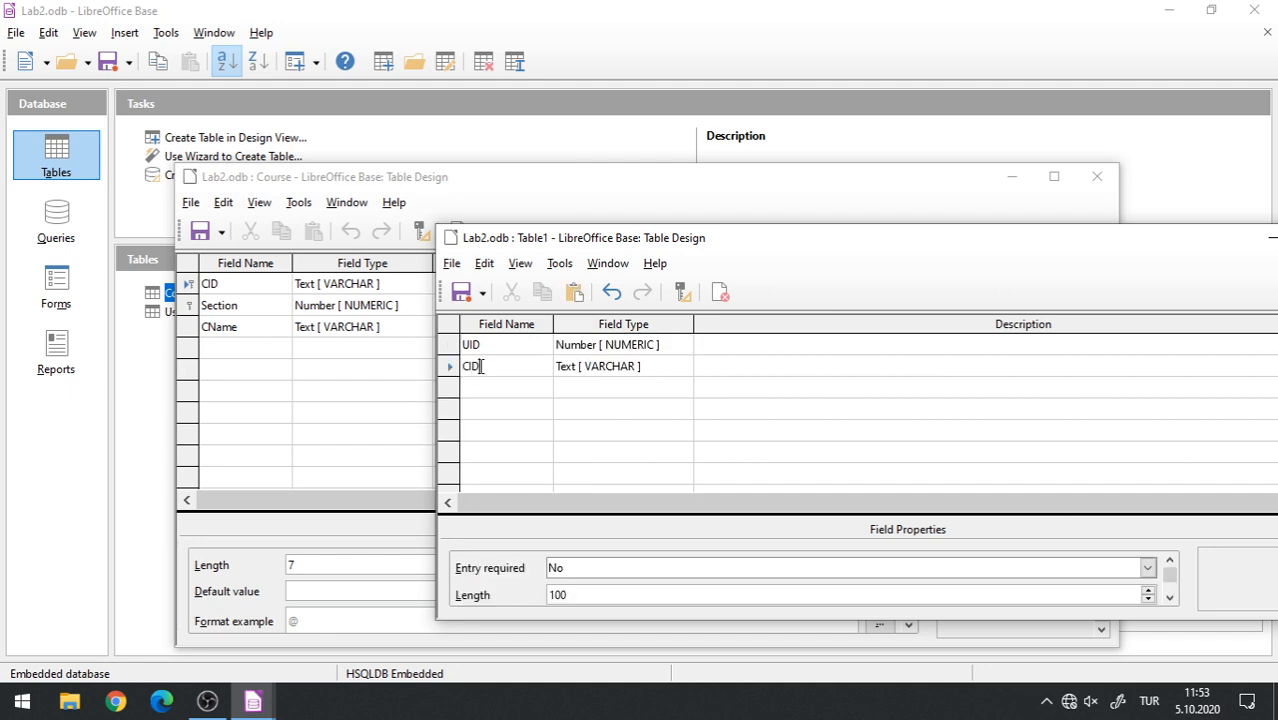
click(651, 370)
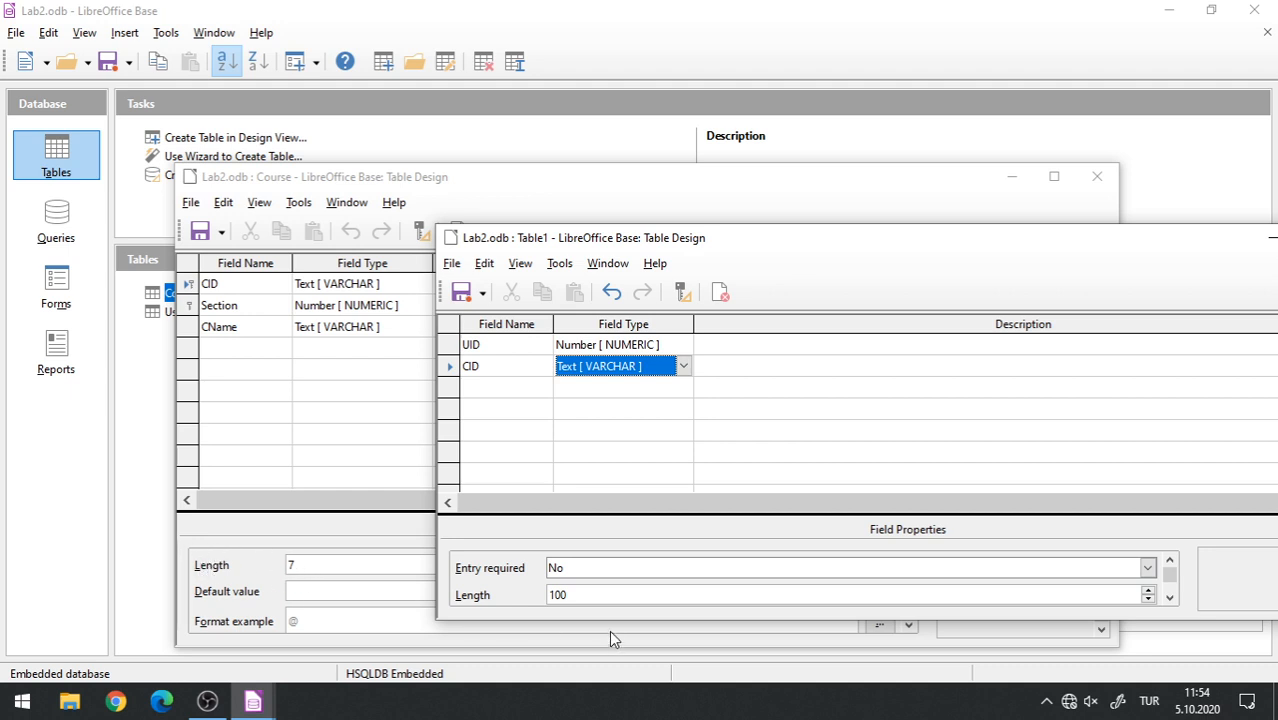
double_click(610, 598)
text(7)
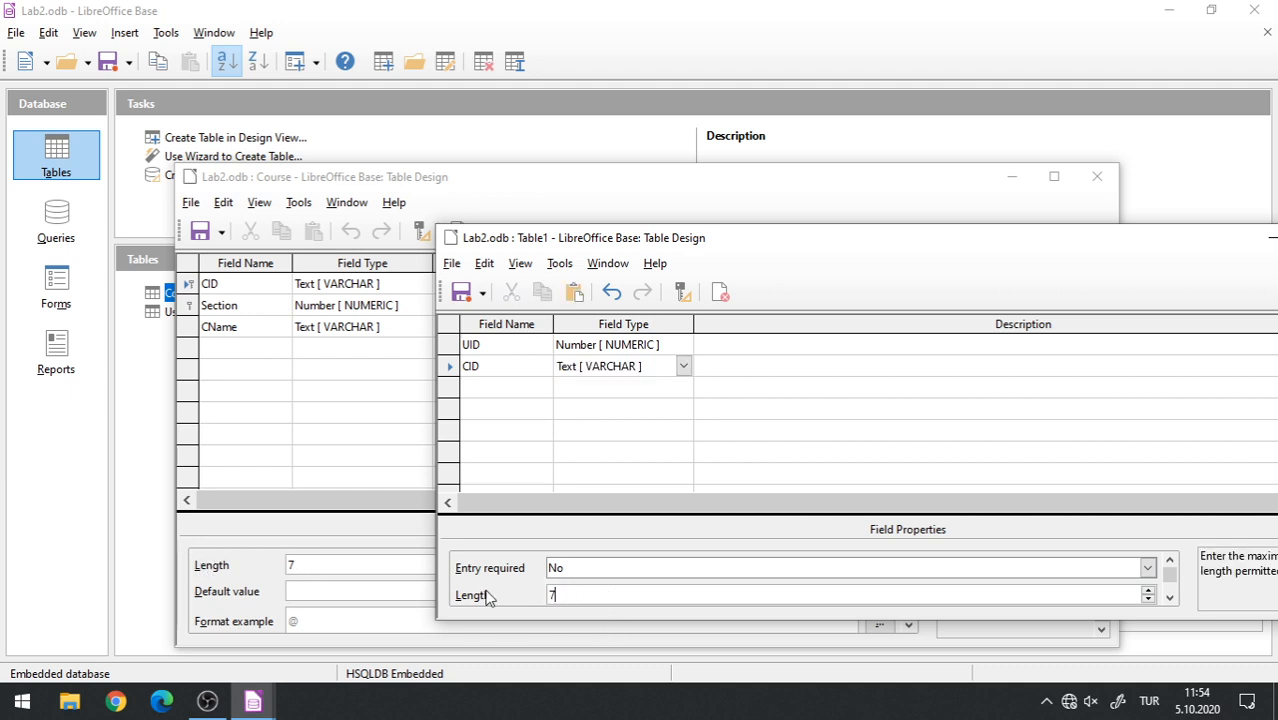
Add a Section field with type Number [ NUMERIC ] below CID in the new table's design.
click(510, 390)
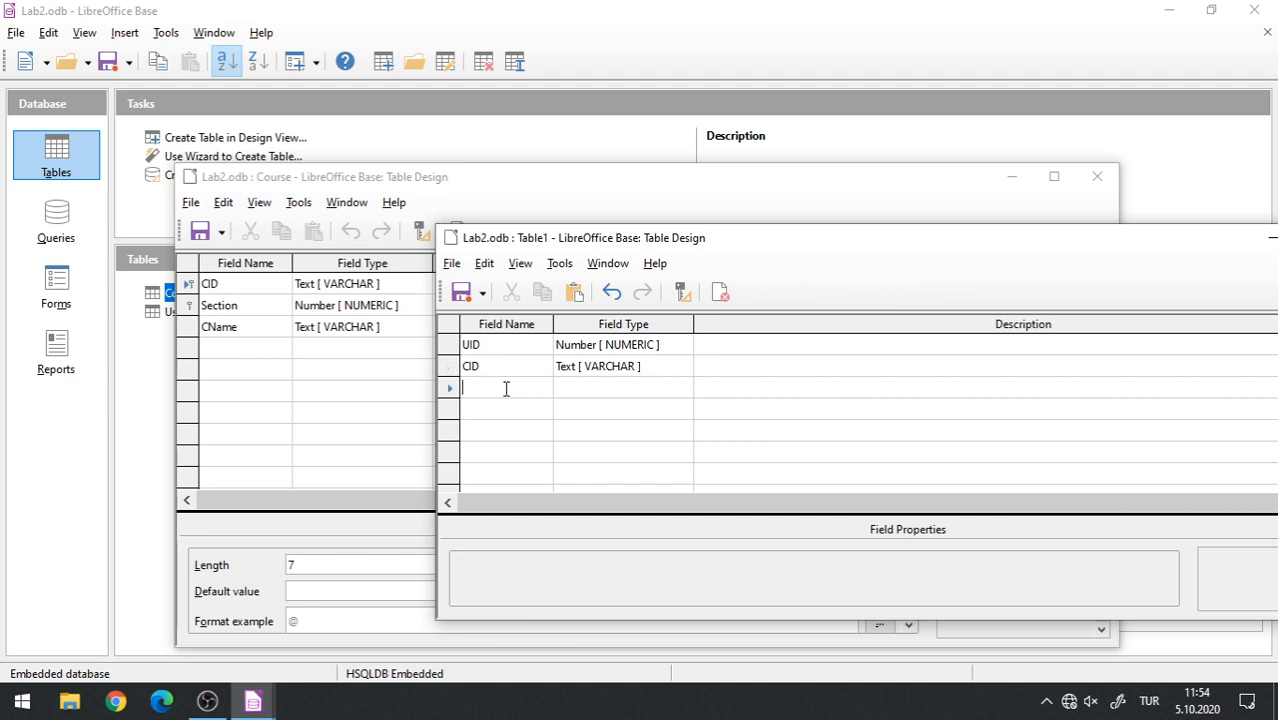
text(Section)
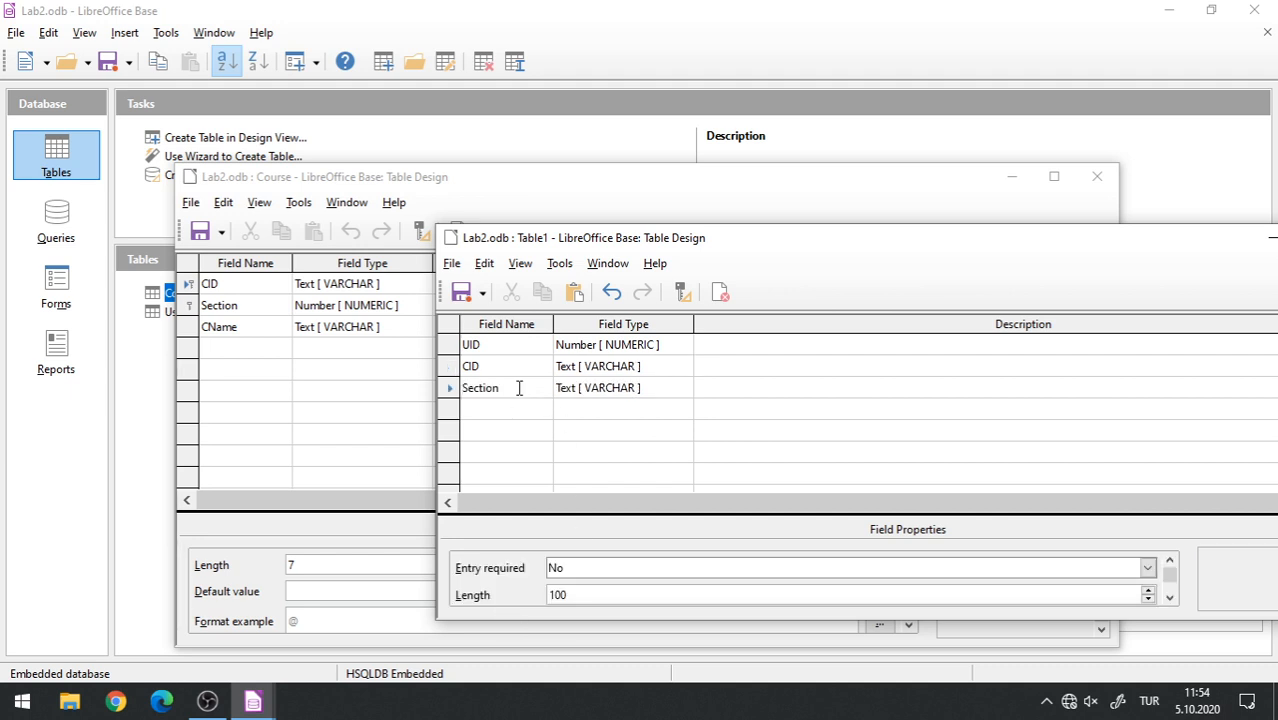
click(640, 390)
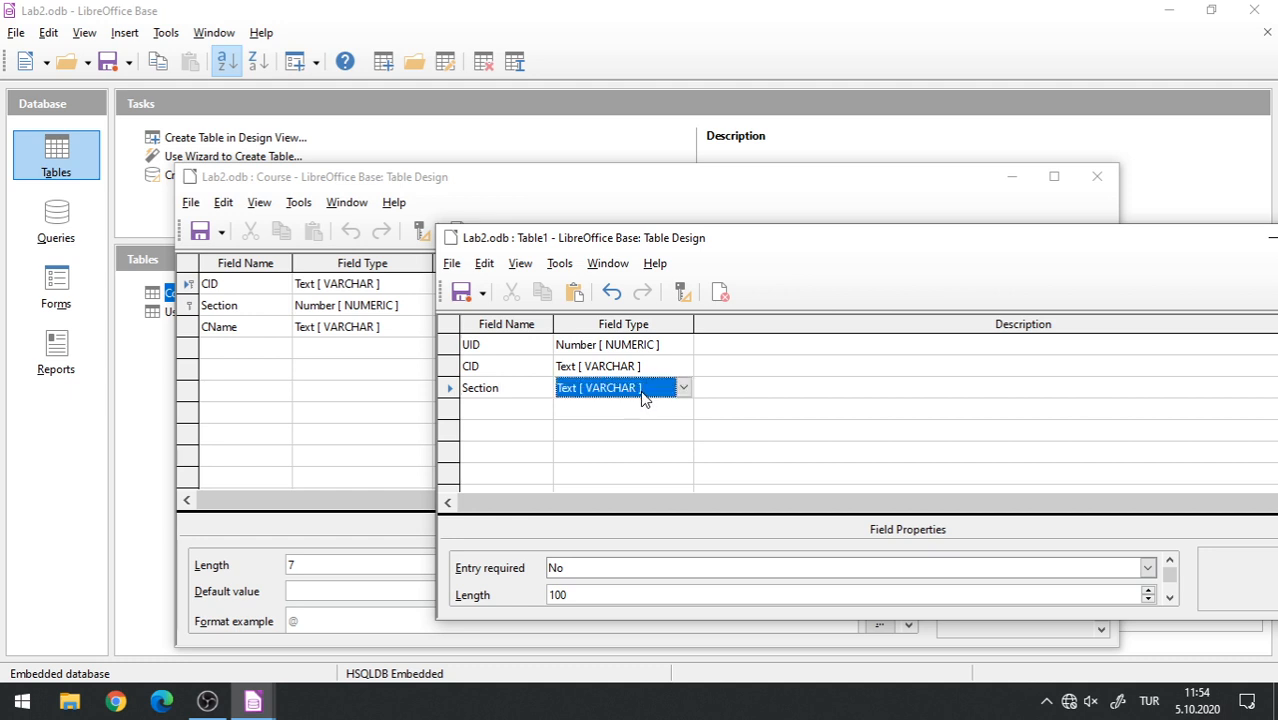
click(683, 388)
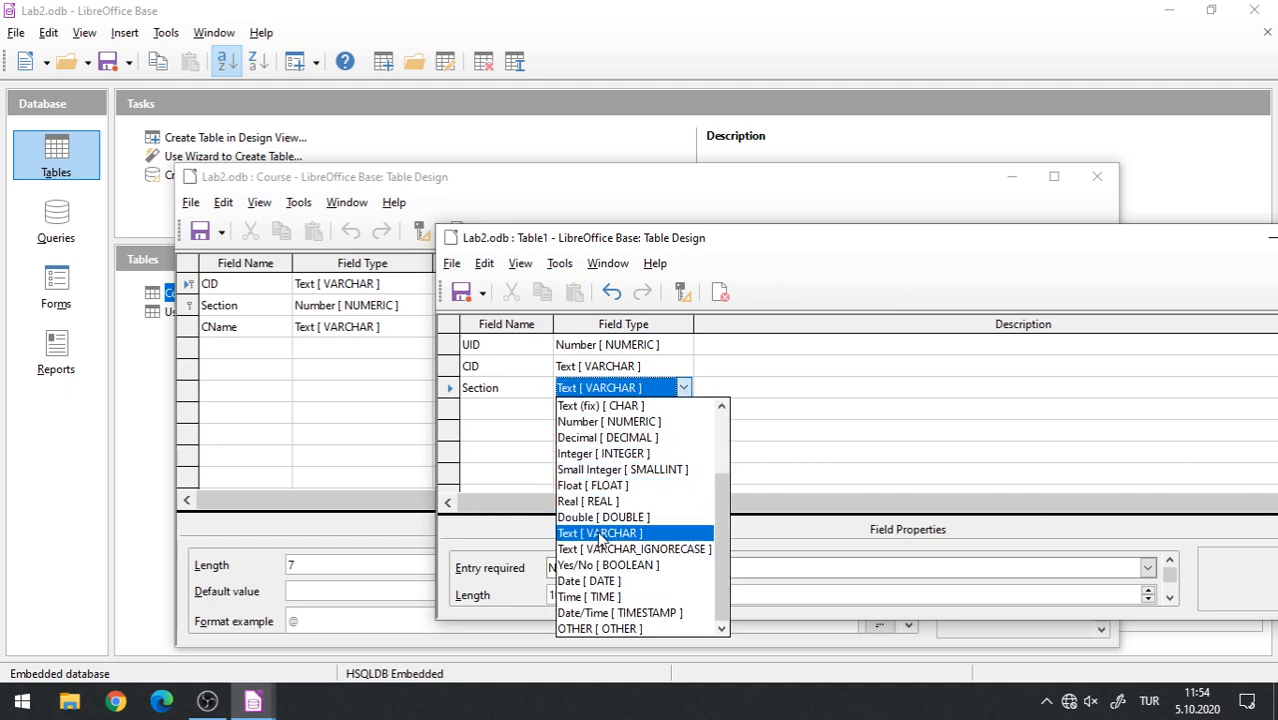
click(598, 422)
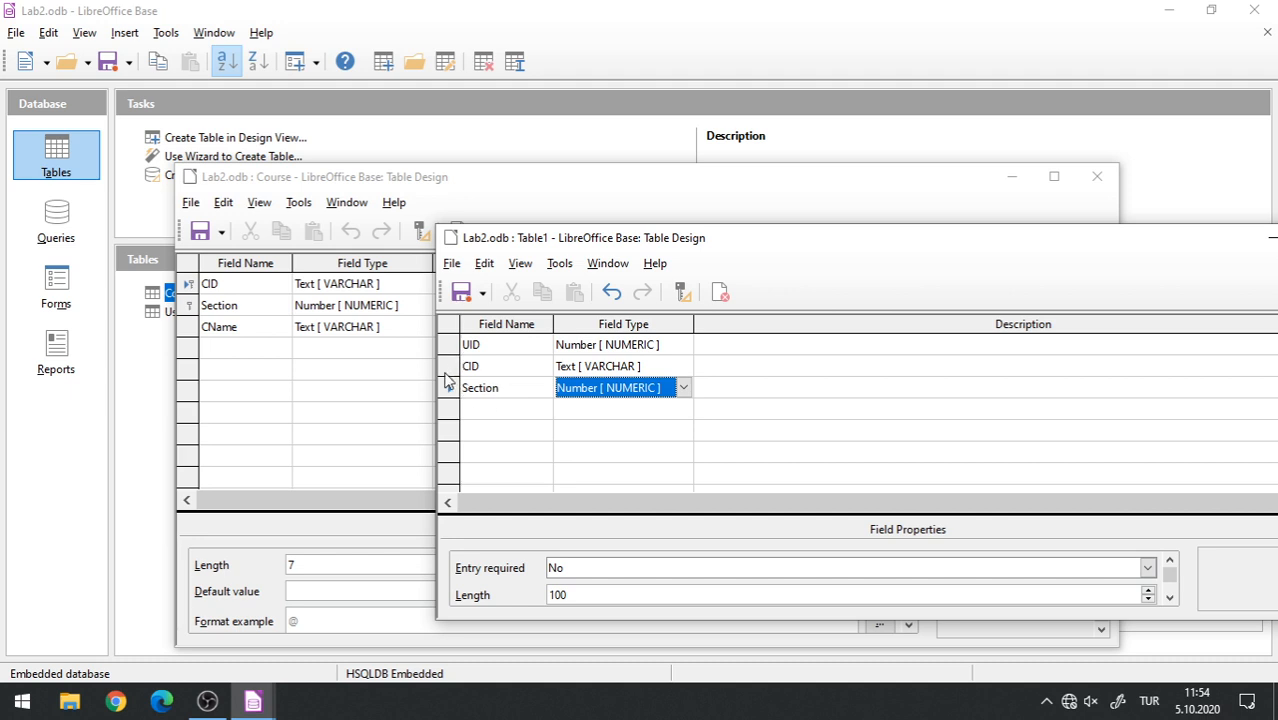
Add a Grade field with type Number [ NUMERIC ] below Section in the new table's design.
drag(579, 246, 556, 230)
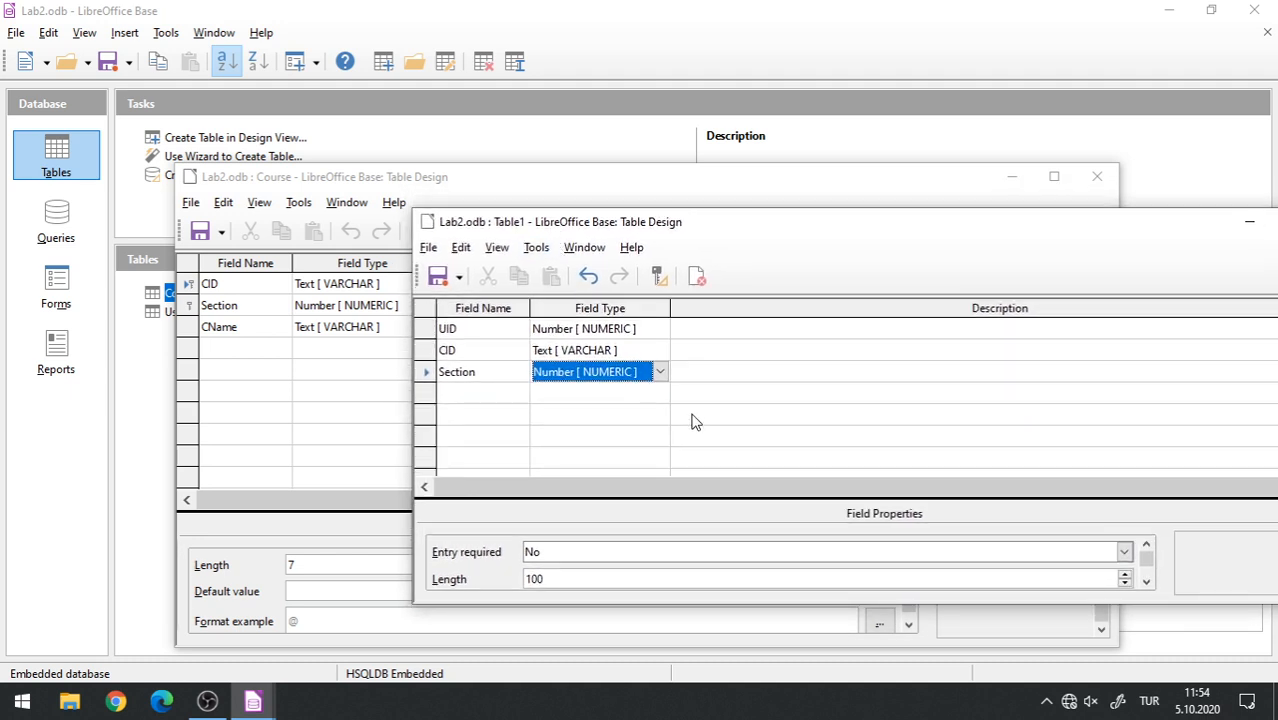
click(498, 394)
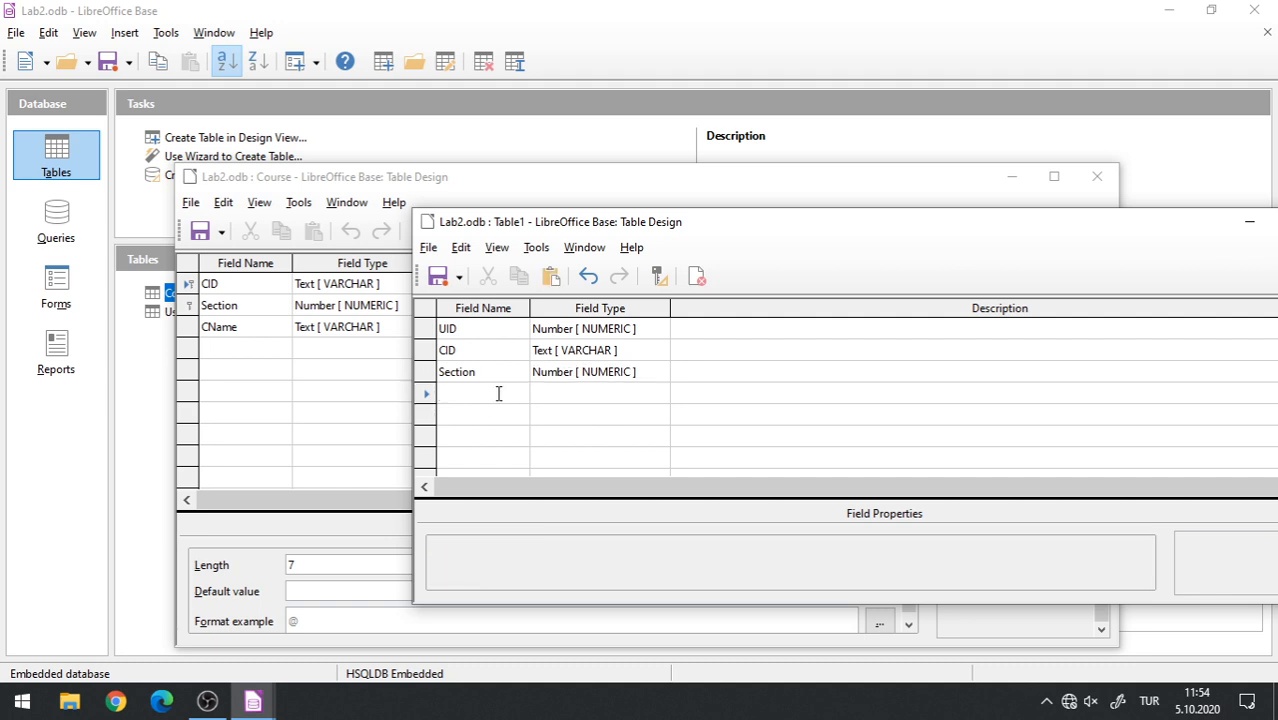
text(Grade)
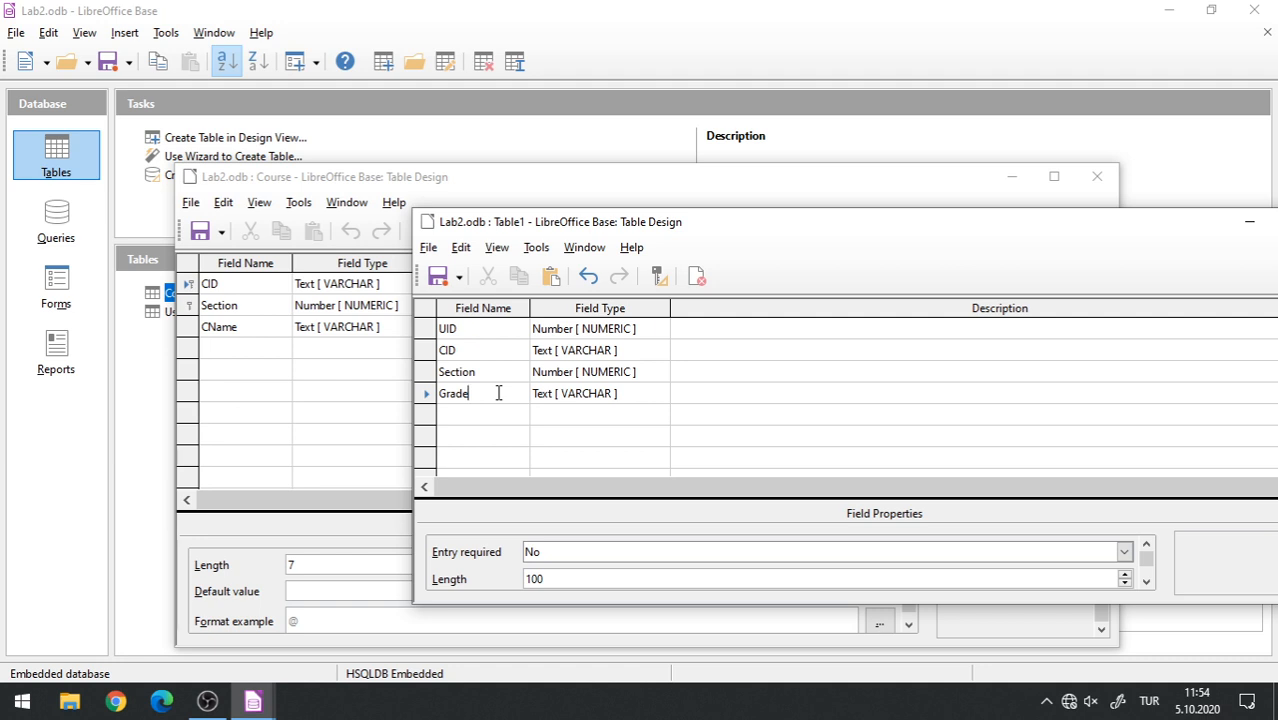
click(662, 395)
click(660, 395)
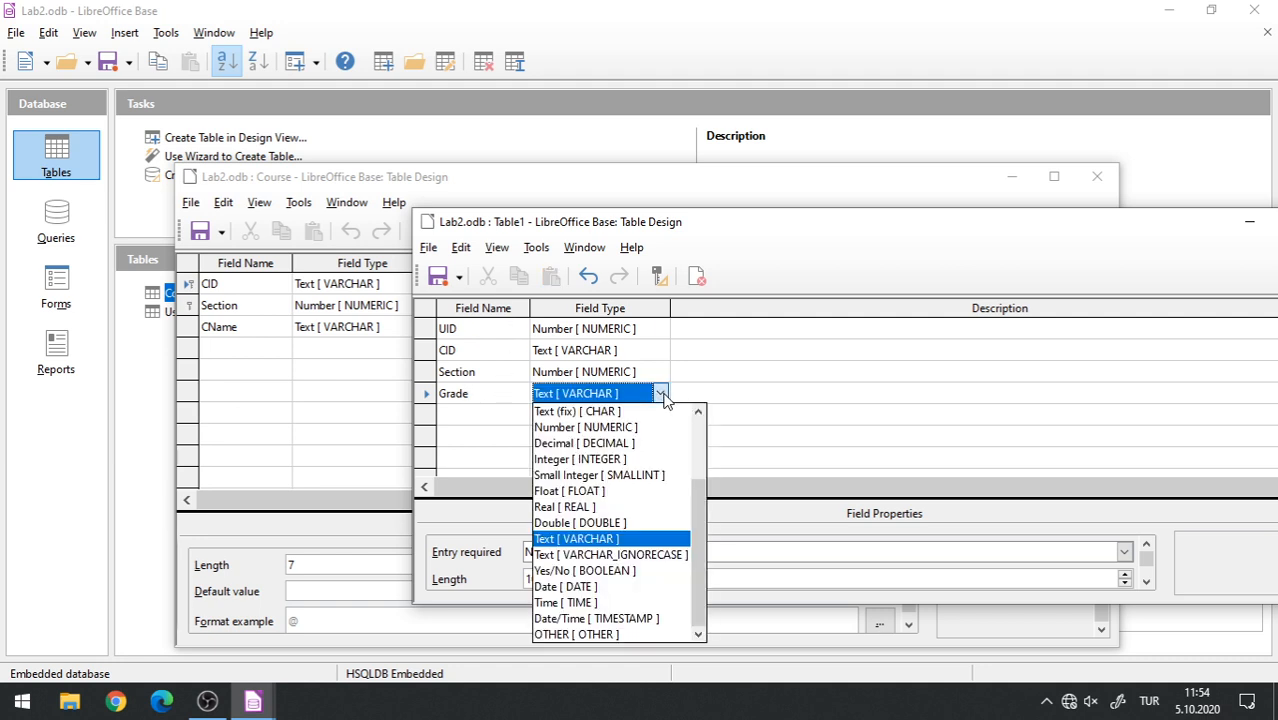
click(584, 428)
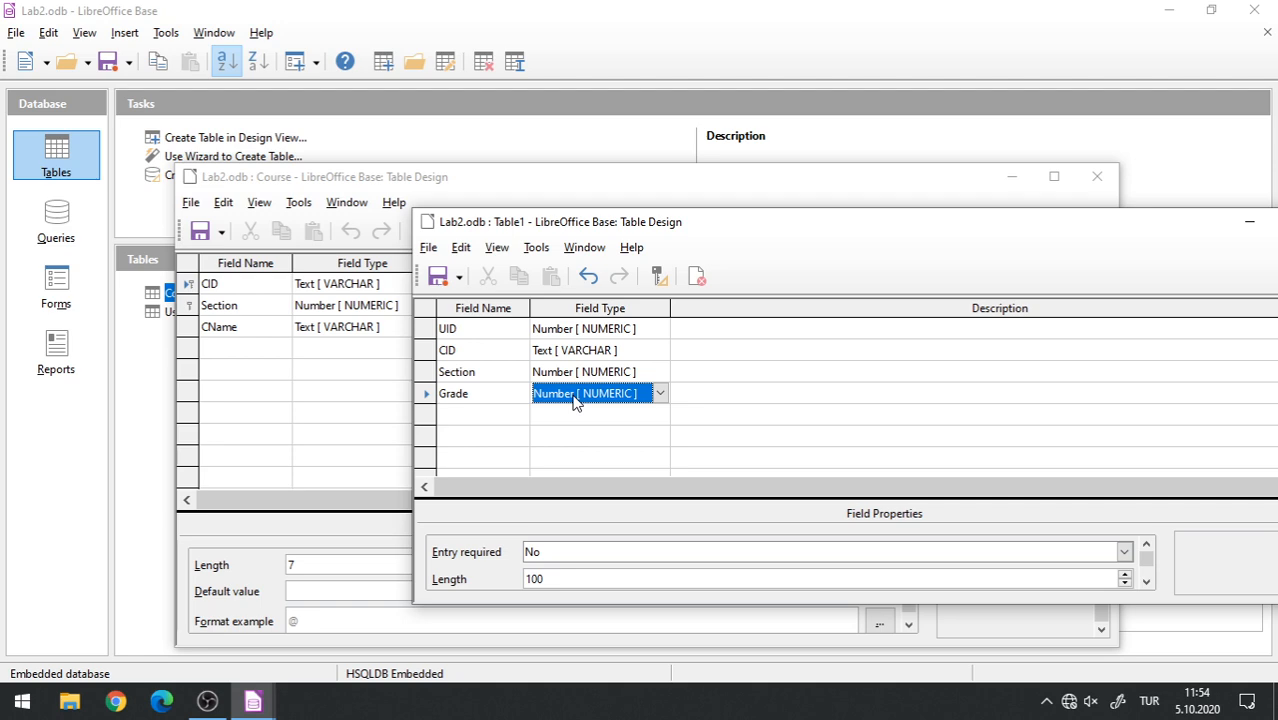
Close the Course and User table designs and return to the new table's design.
drag(262, 180, 224, 165)
click(1059, 161)
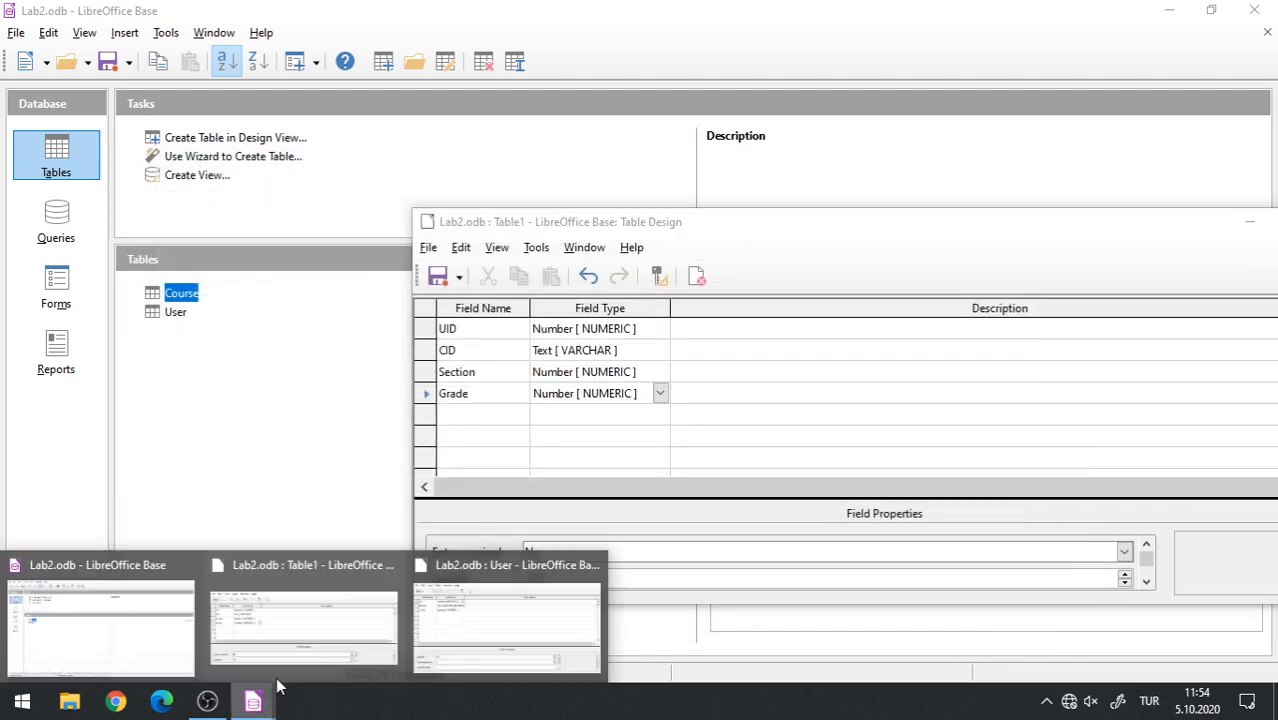
mouse_move(253, 700)
click(468, 622)
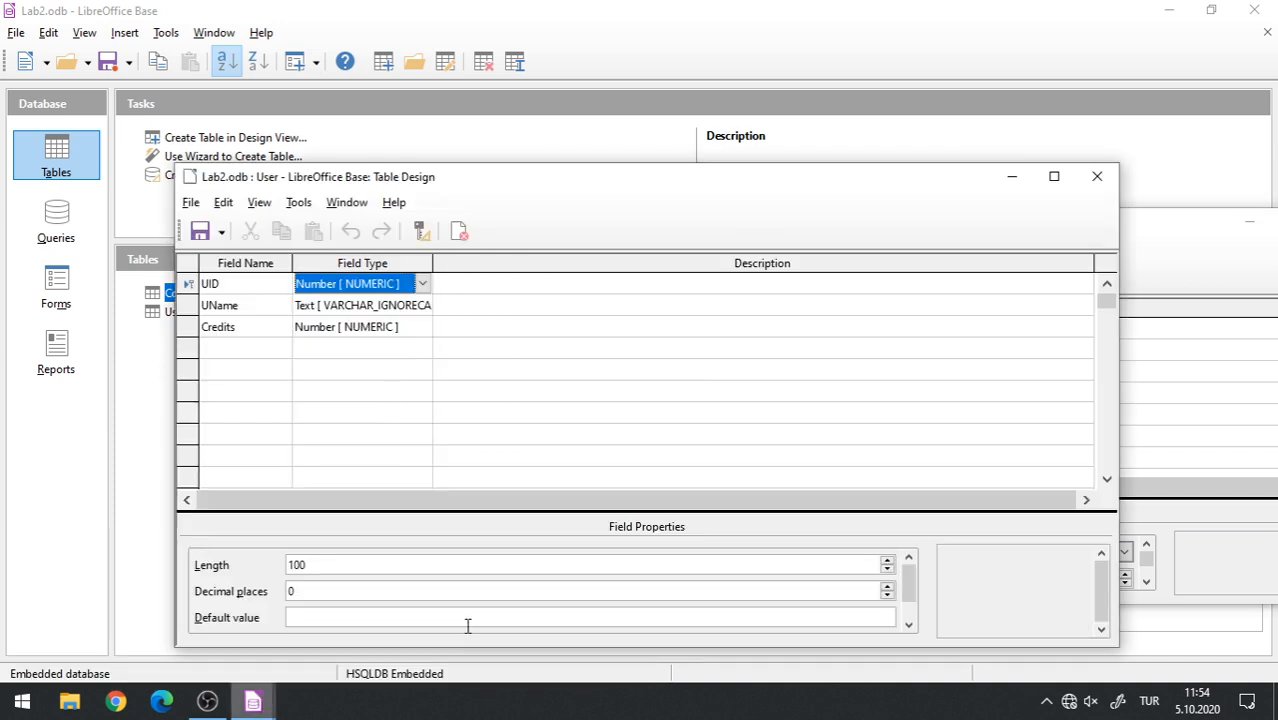
click(1097, 176)
drag(970, 228, 786, 196)
click(300, 300)
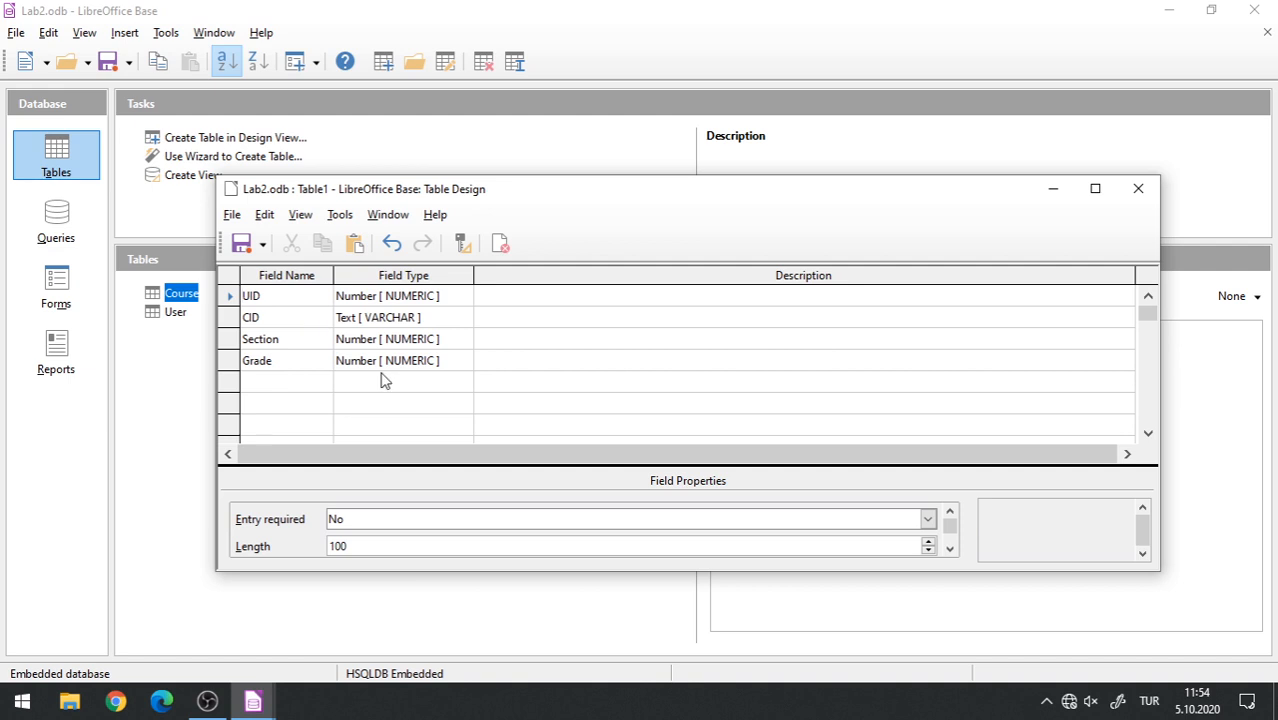
Try to save the new table as Enrolled without a primary key.
key(ctrl+s)
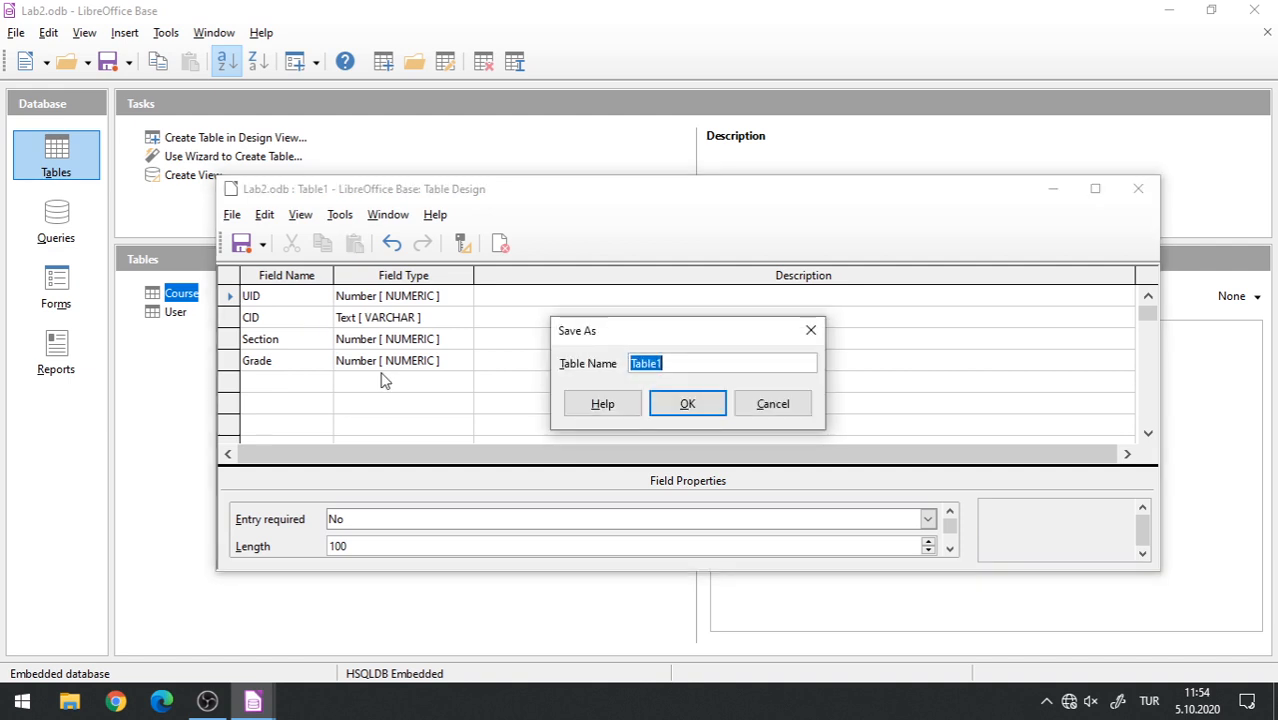
text(Enrolled)
click(694, 410)
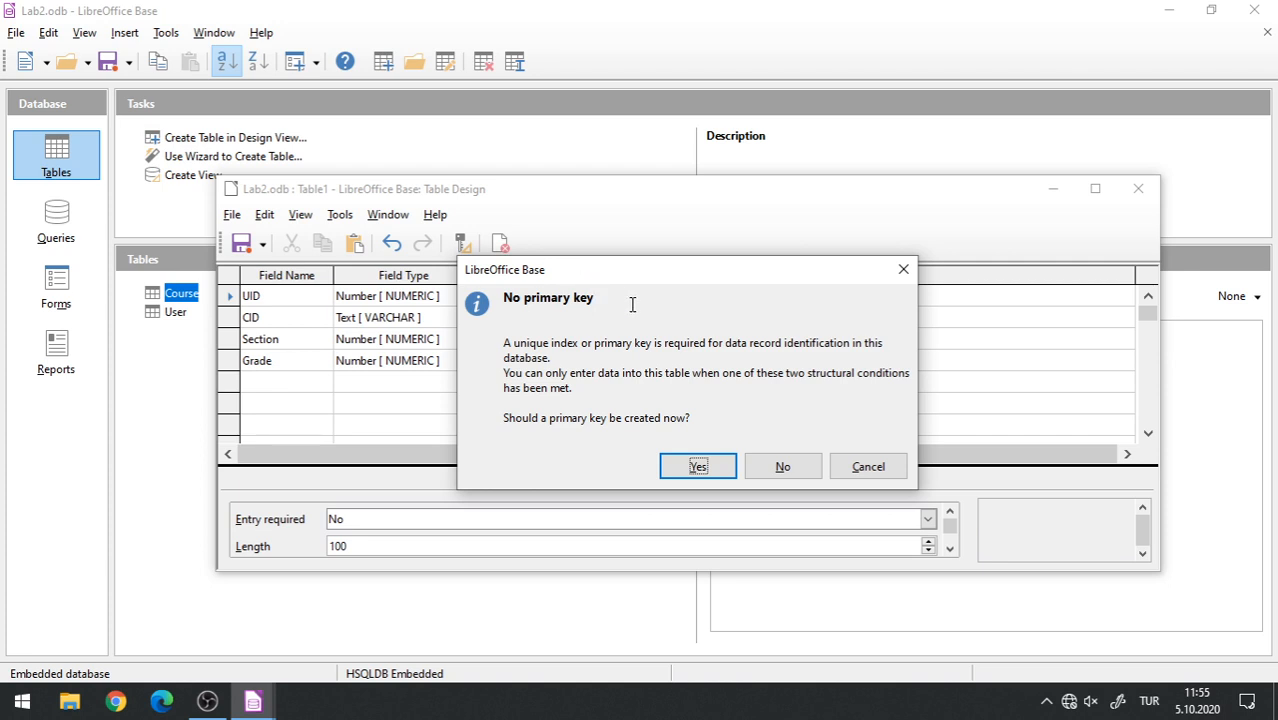
click(887, 472)
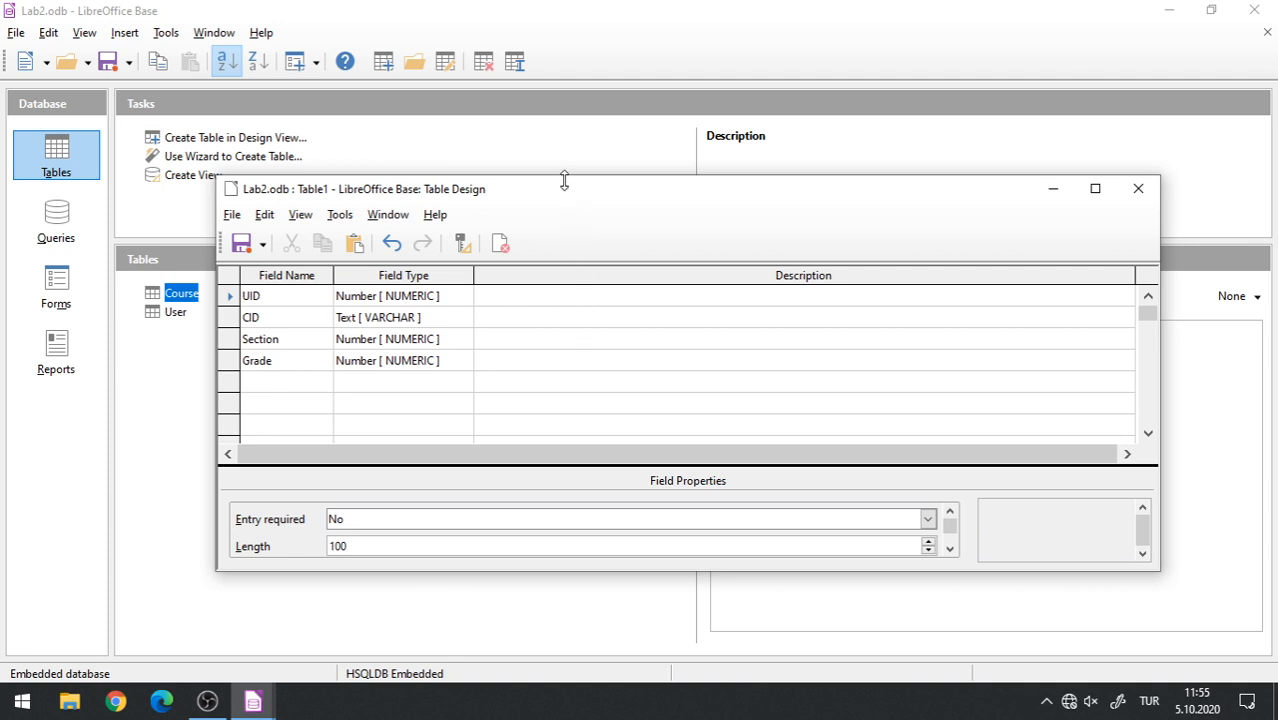
Enlarge the table design window and set UID, CID and Section together as the composite primary key.
drag(562, 177, 562, 68)
drag(358, 572, 355, 626)
mouse_move(522, 82)
mouse_down()
mouse_move(494, 91)
mouse_move(532, 100)
mouse_up()
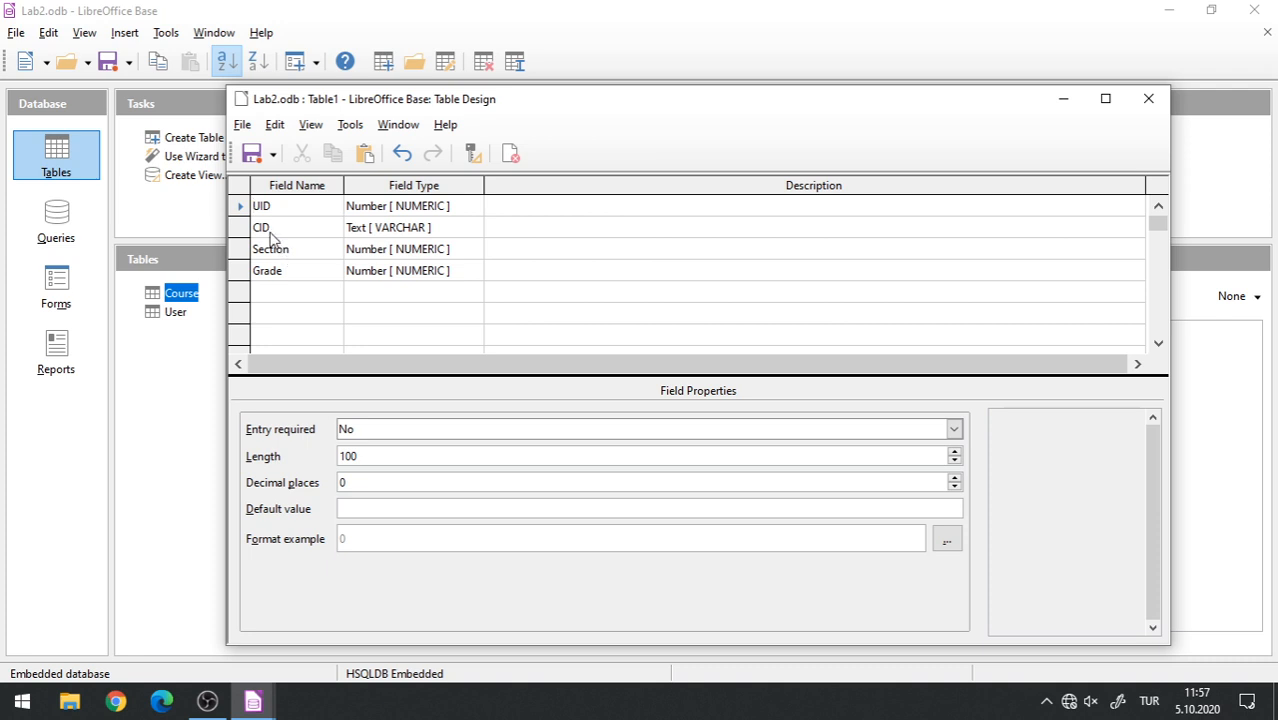
drag(240, 229, 240, 258)
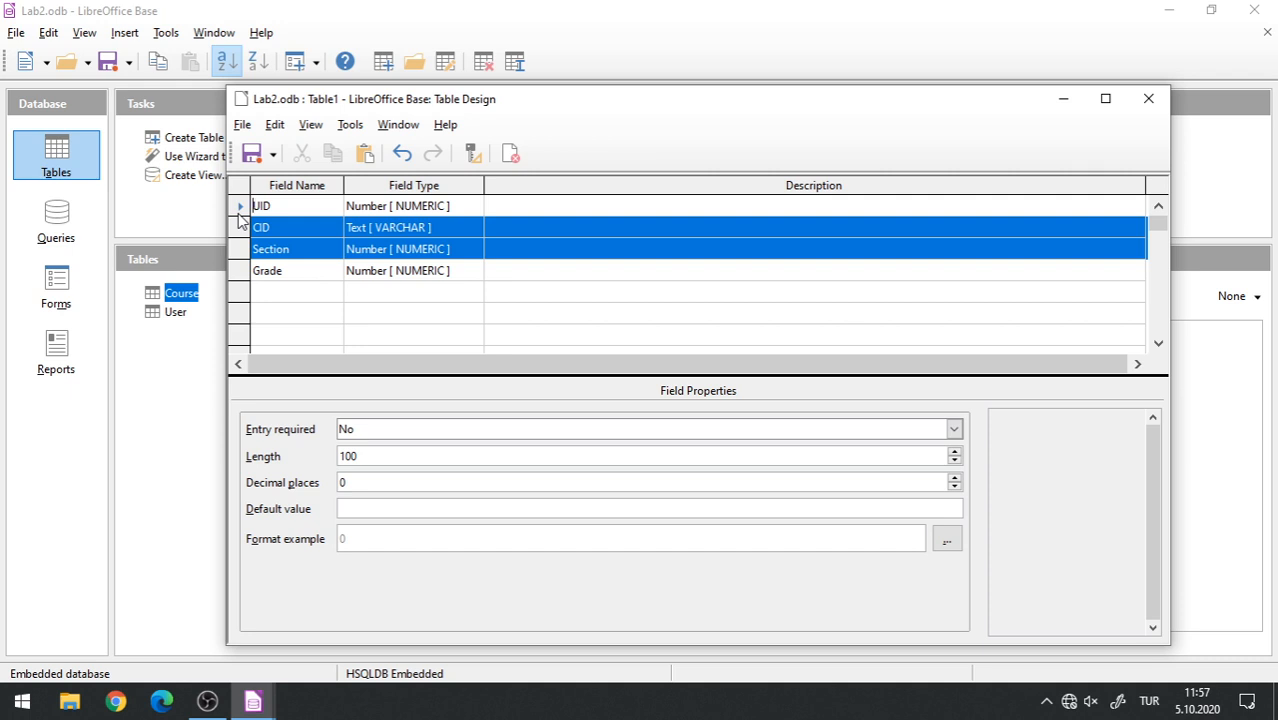
right_click(239, 214)
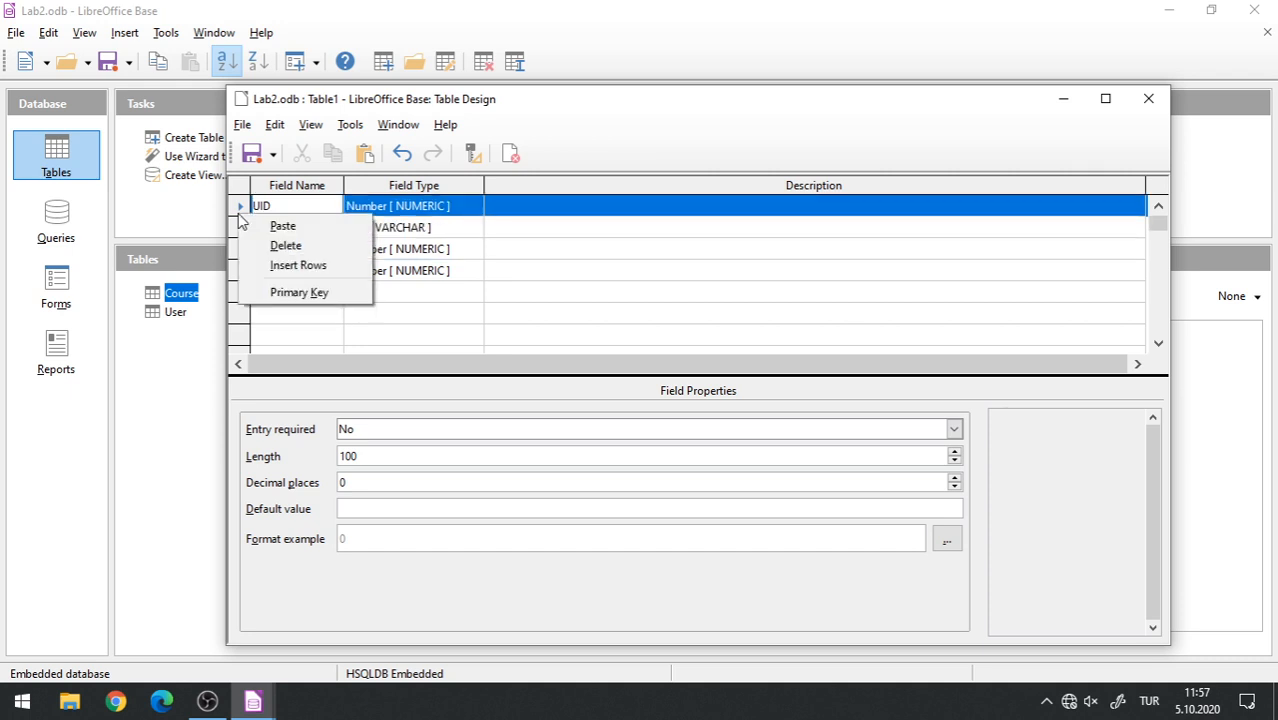
key(Escape)
shift+click(240, 228)
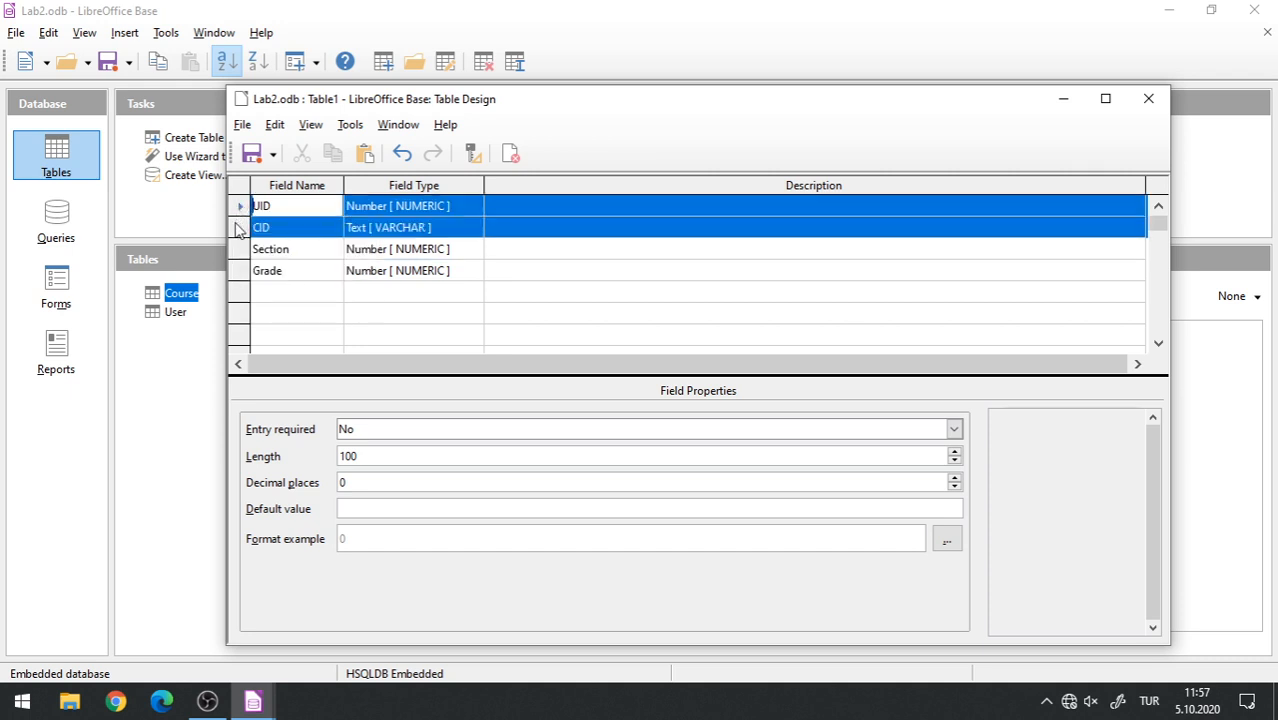
shift+click(240, 260)
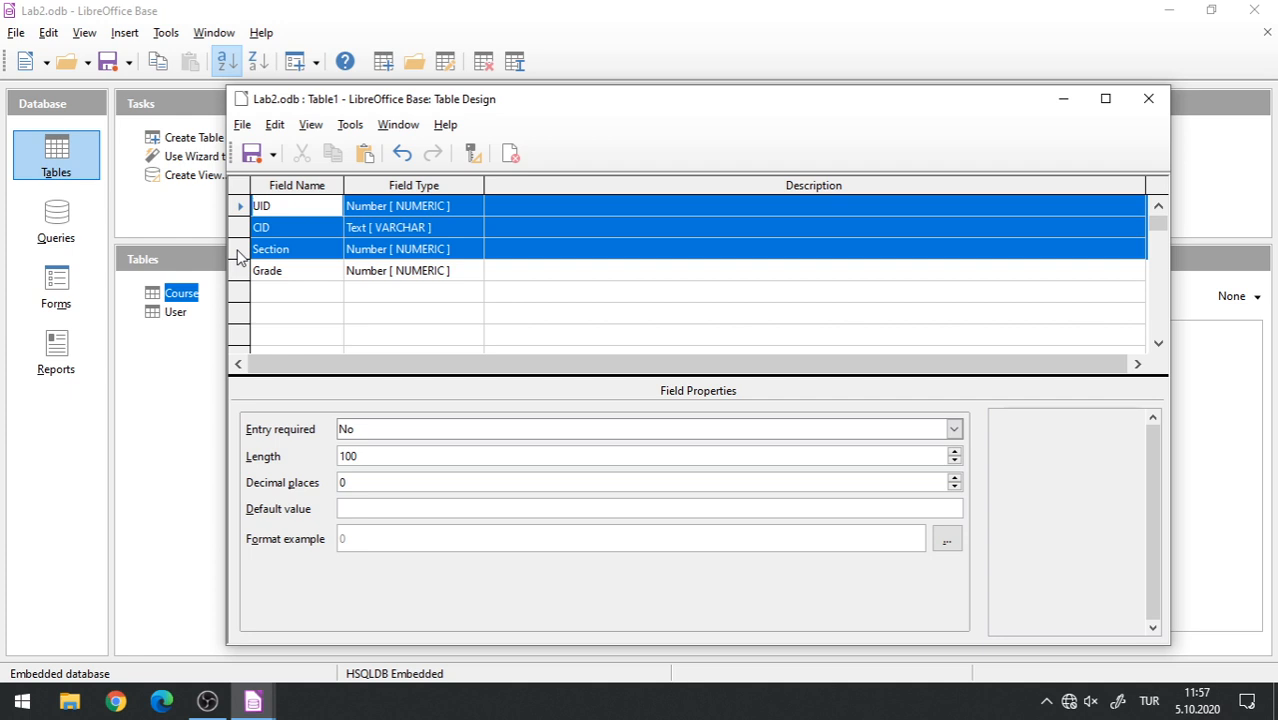
right_click(240, 258)
click(272, 332)
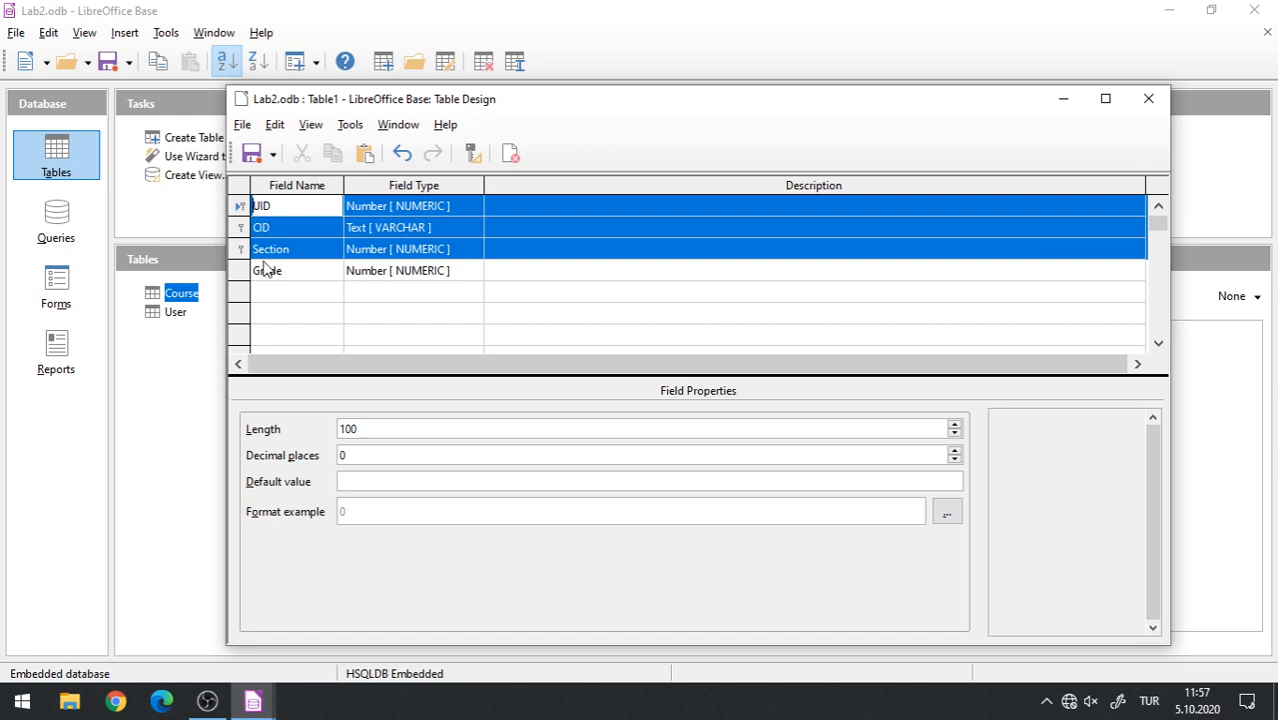
Review the field properties, save the new table as Enrolled and close its design.
click(403, 252)
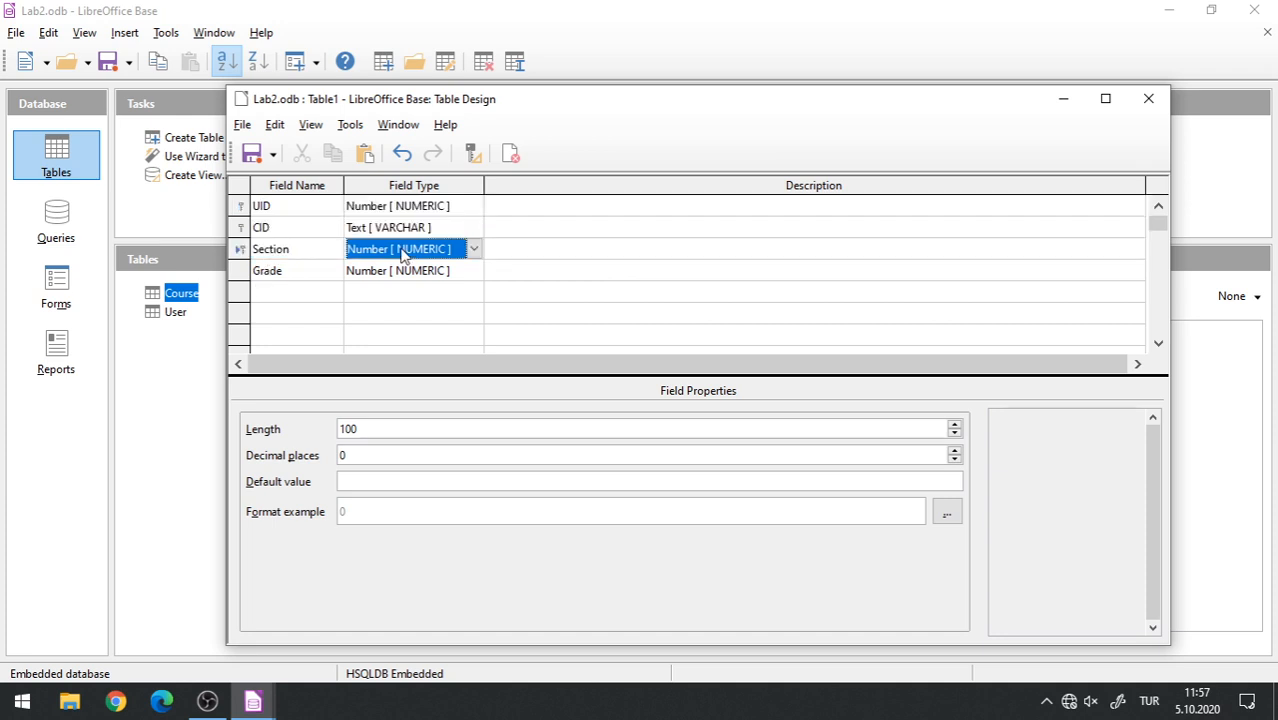
click(402, 228)
click(400, 206)
click(393, 228)
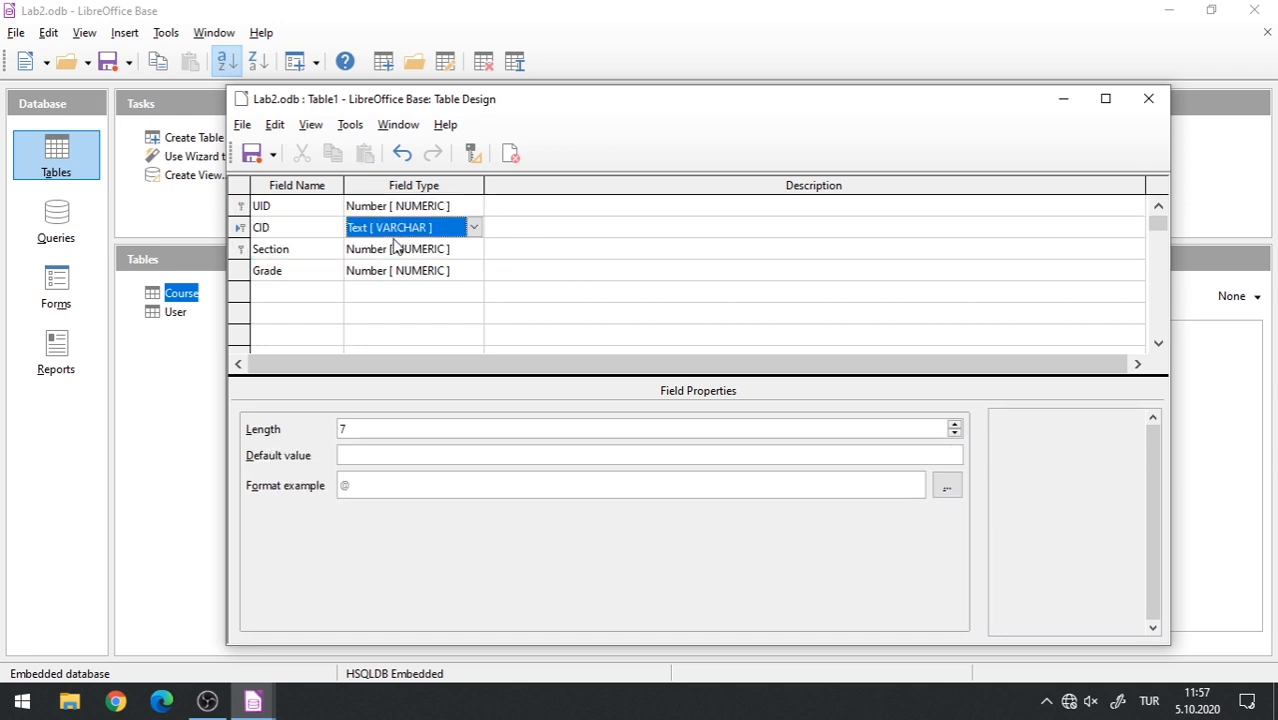
click(378, 251)
click(378, 272)
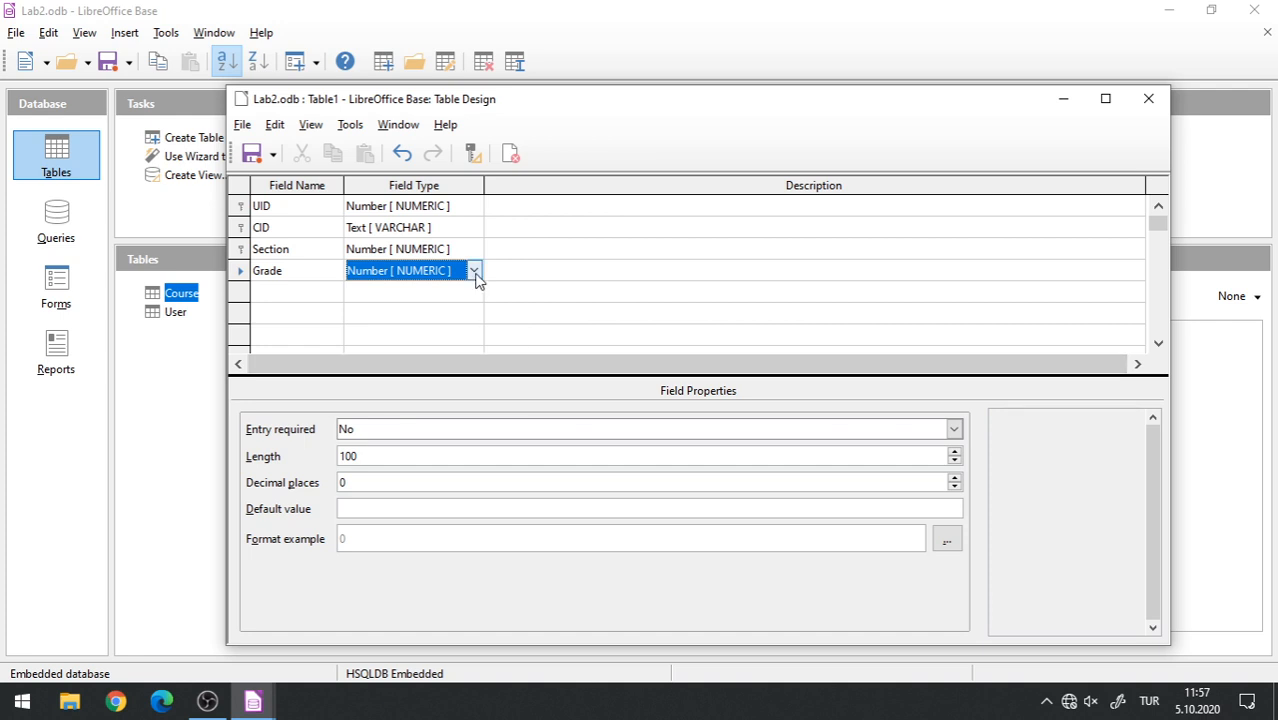
key(ctrl+s)
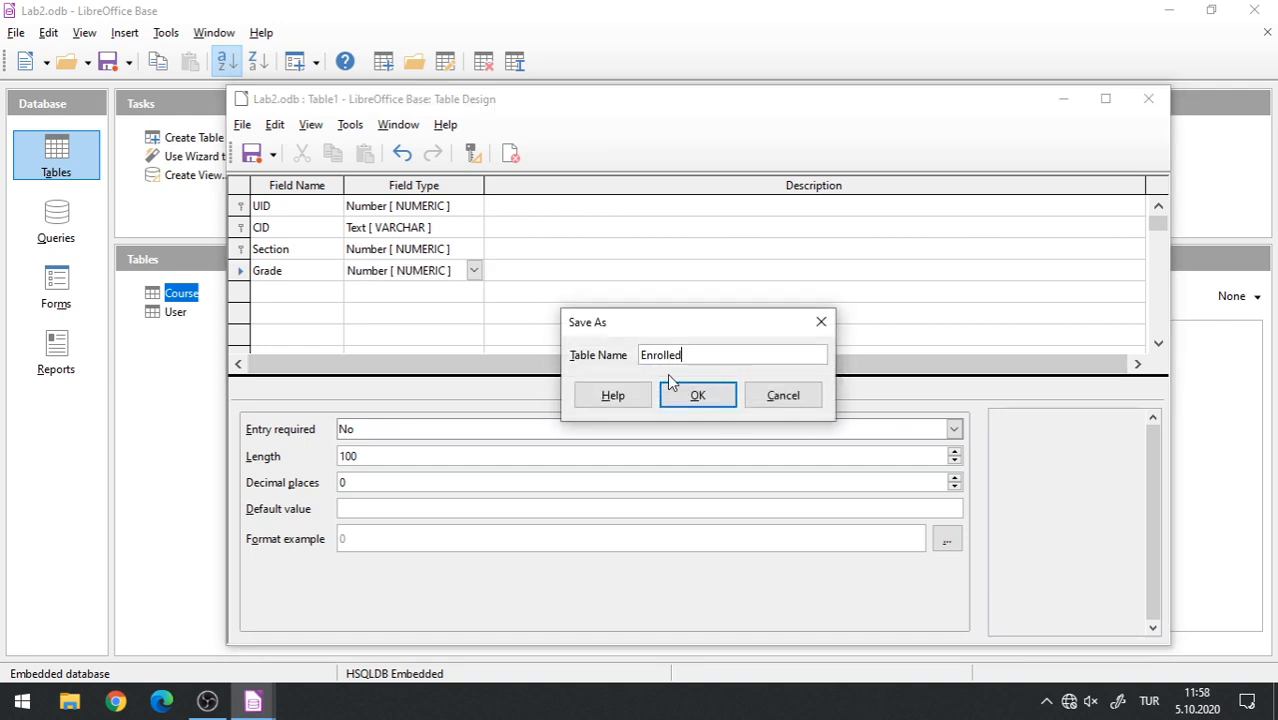
click(697, 395)
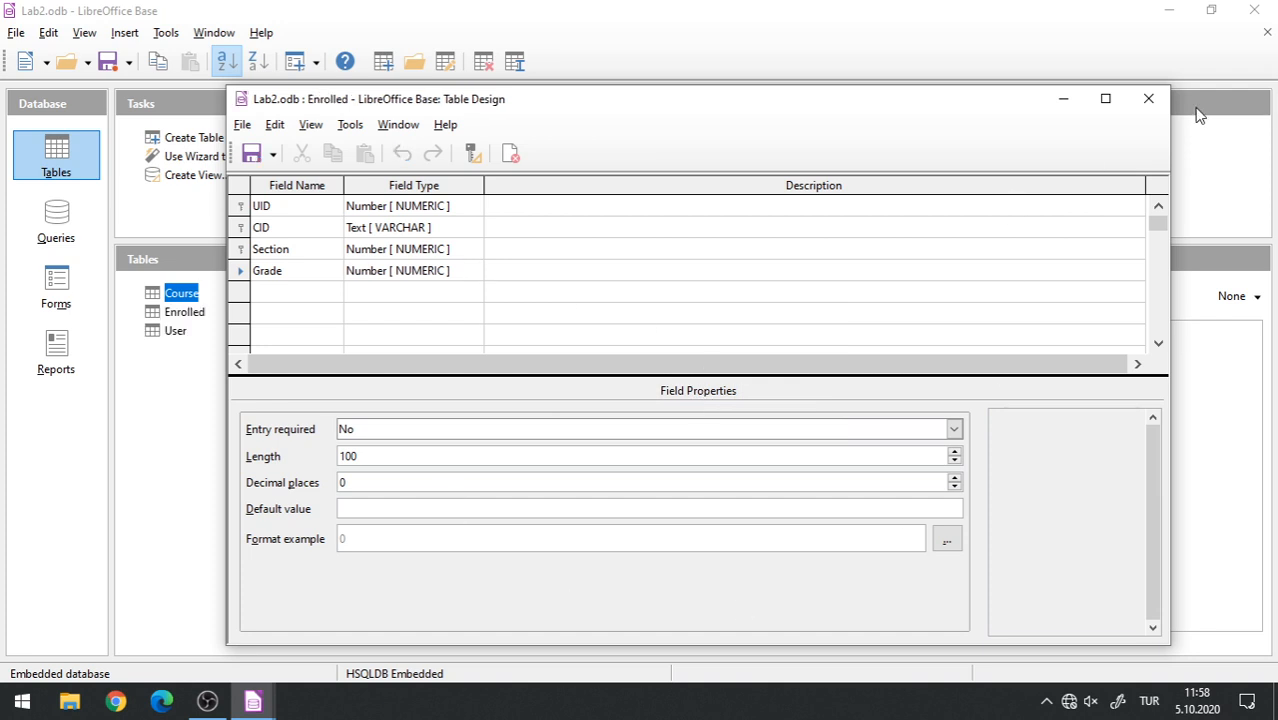
click(1148, 98)
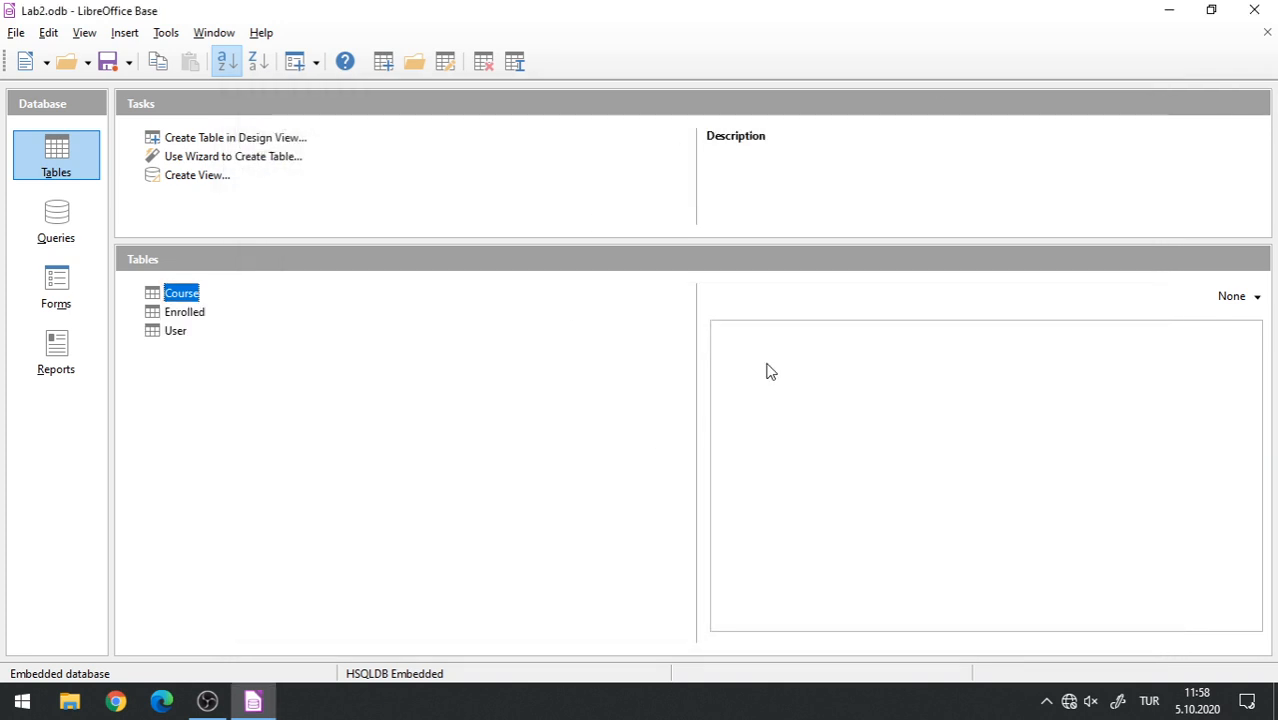
Open the Enrolled table's data and enter a record with UID 234, CID 234, Section 123 and Grade 1.
double_click(180, 312)
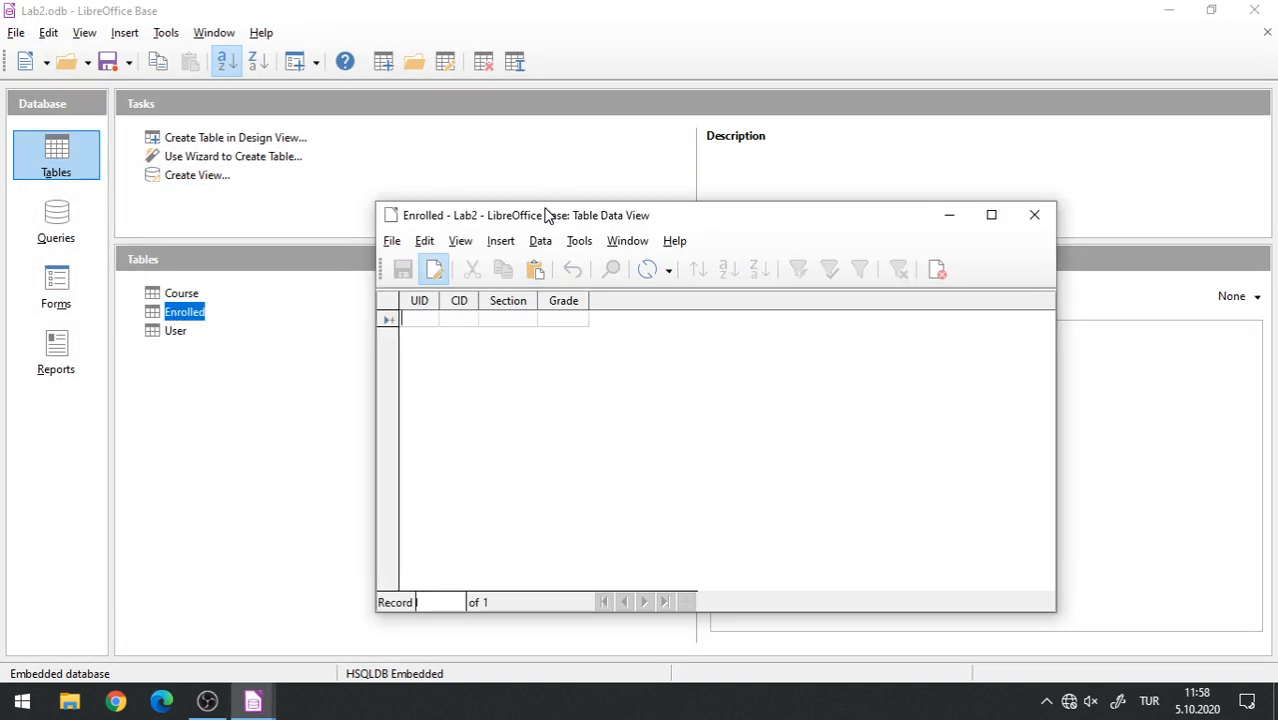
drag(547, 215, 539, 198)
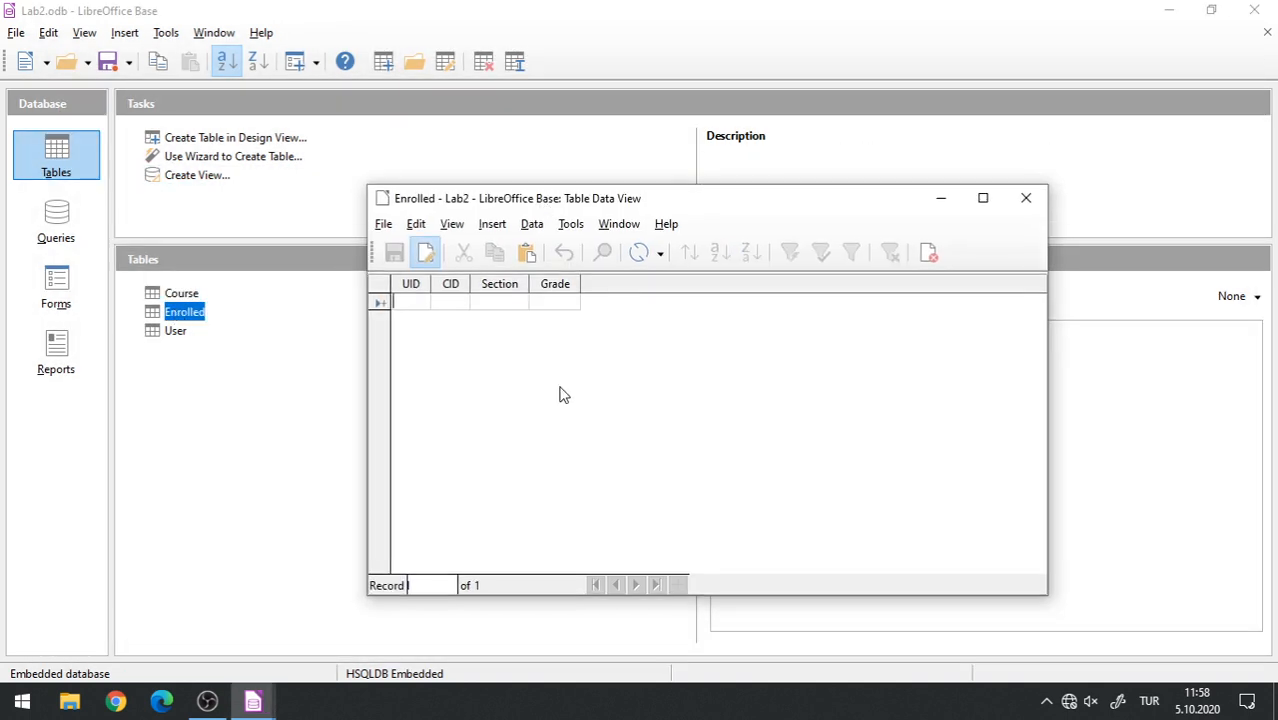
click(207, 702)
click(207, 702)
text(234)
click(453, 302)
text(234)
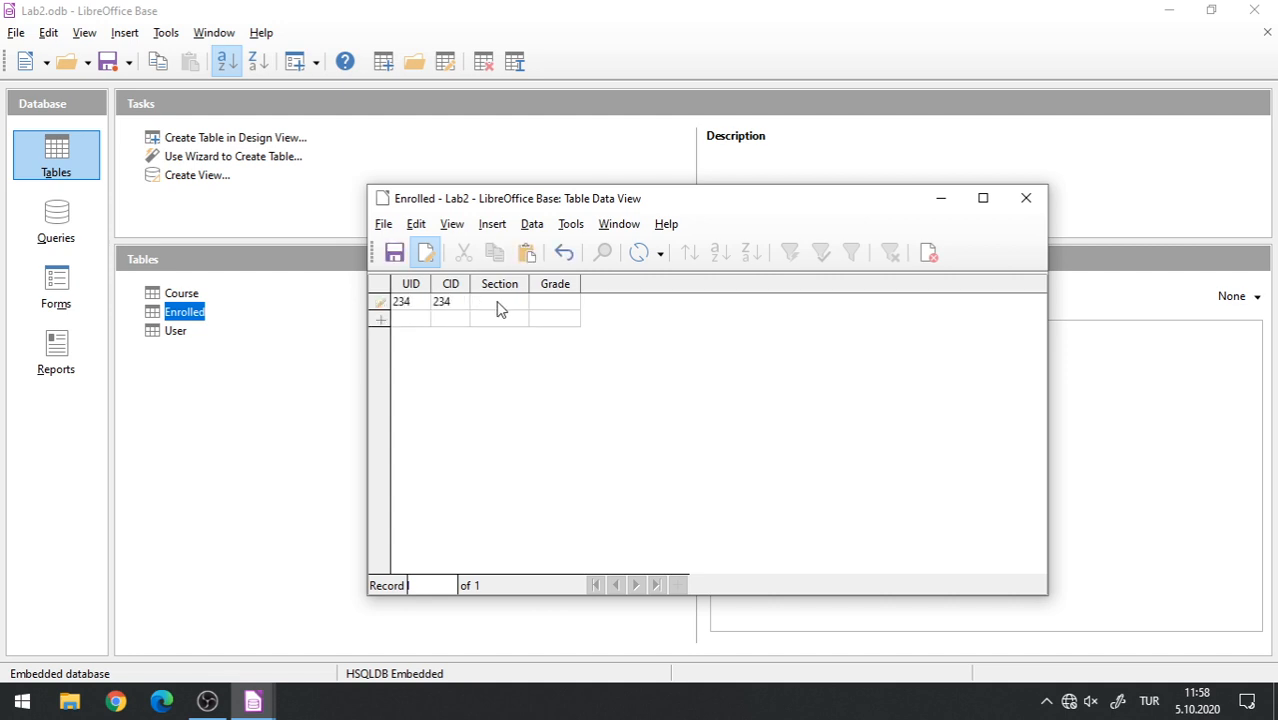
click(501, 303)
text(123)
click(550, 305)
text(1)
click(413, 320)
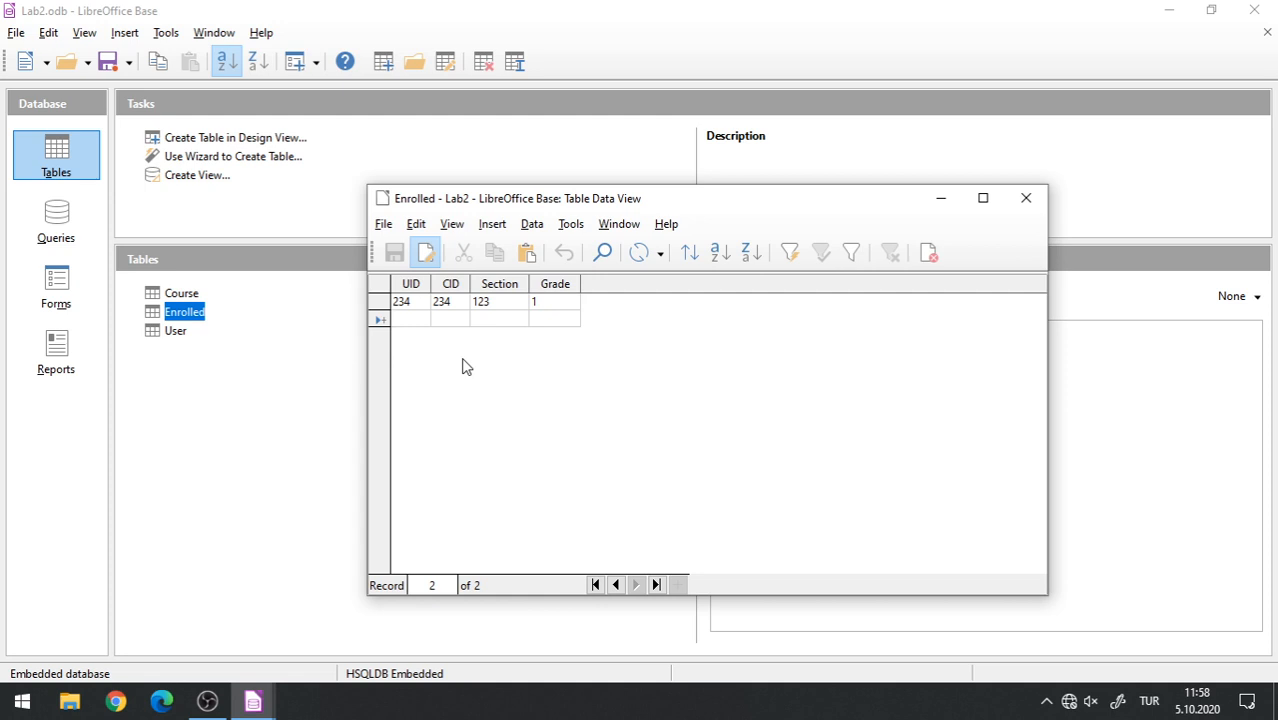
click(399, 305)
click(462, 302)
click(484, 306)
click(443, 307)
click(499, 303)
click(460, 300)
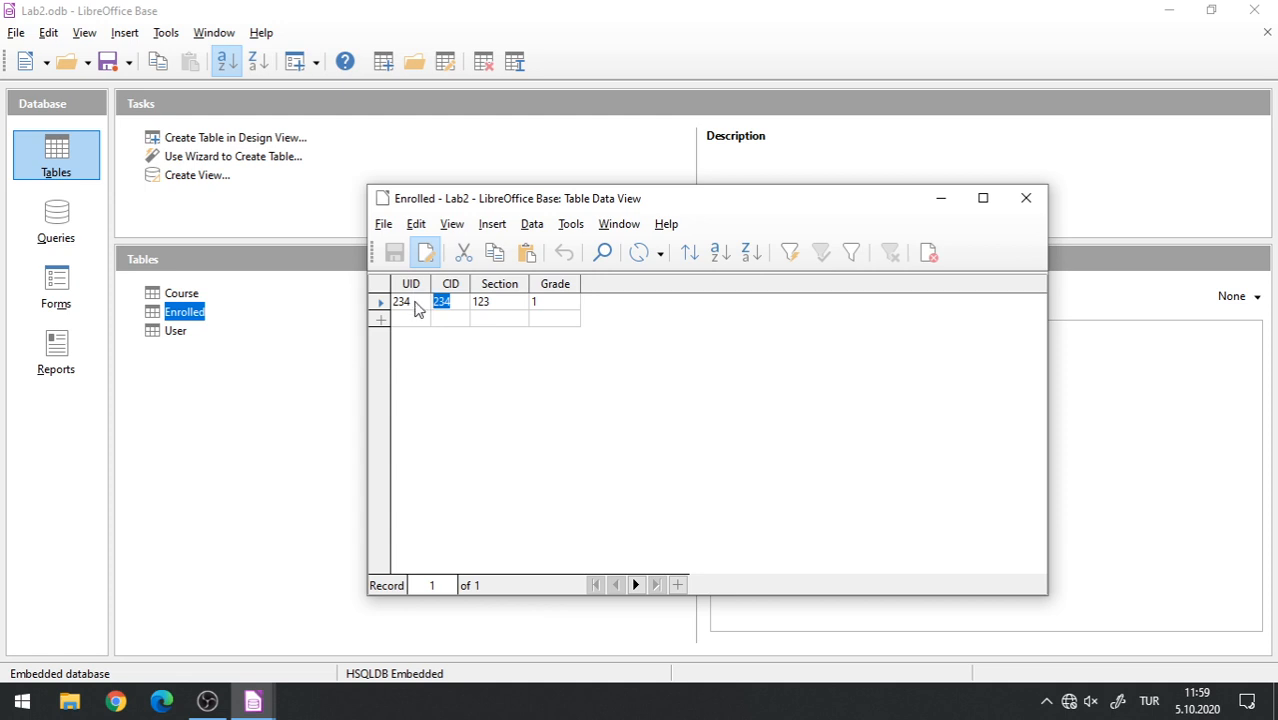
Delete the record from the Enrolled table and close its data view.
right_click(378, 309)
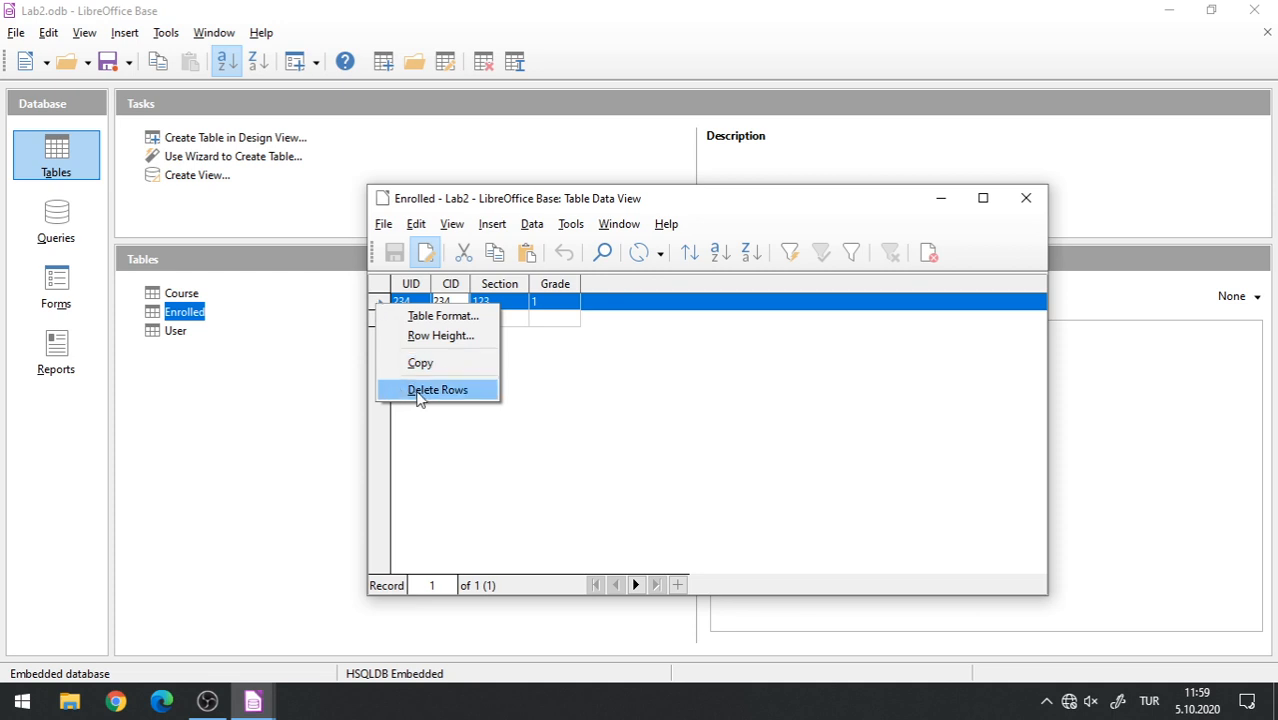
click(422, 392)
click(699, 431)
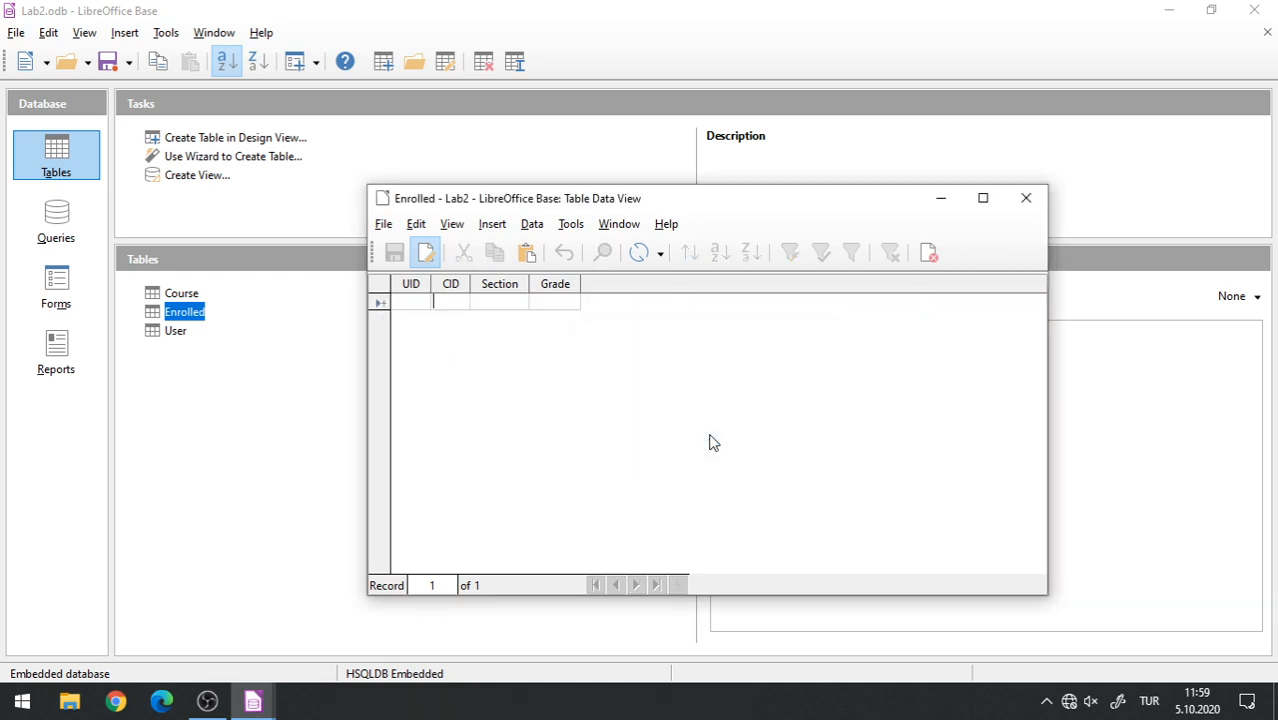
click(1027, 200)
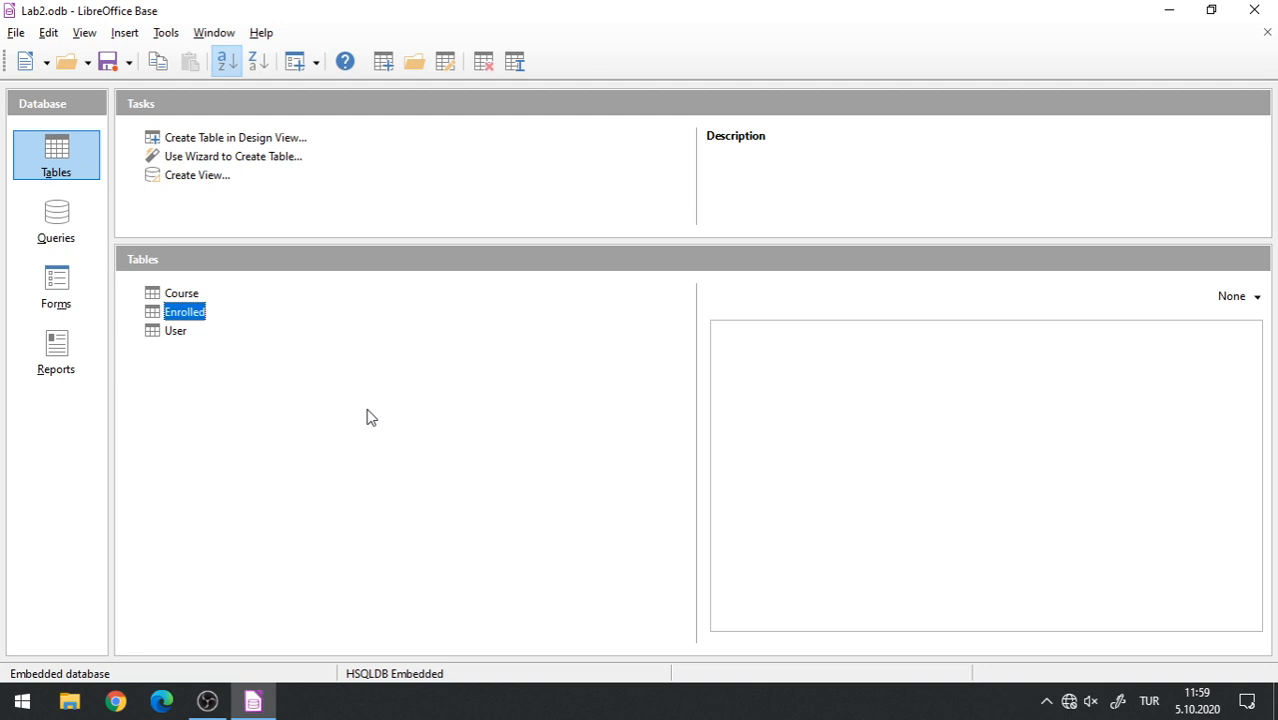
Open the database's relationship design and add the Course, Enrolled and User tables.
click(165, 33)
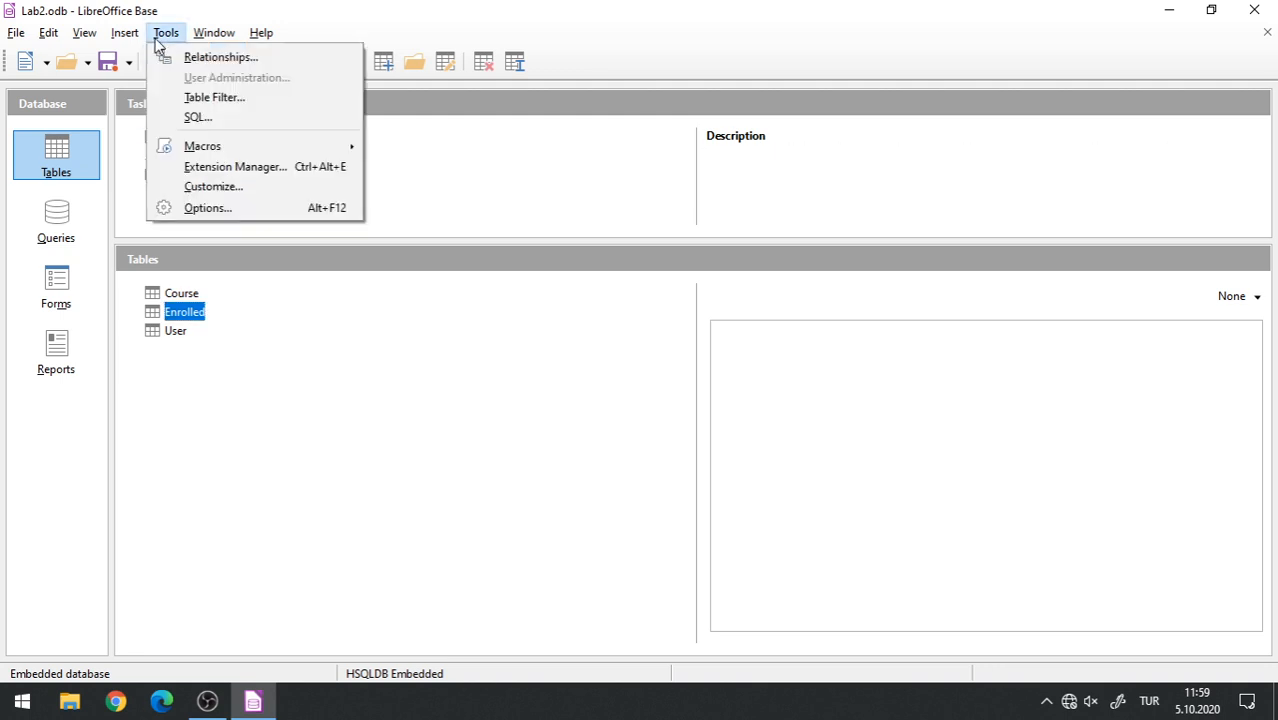
click(225, 60)
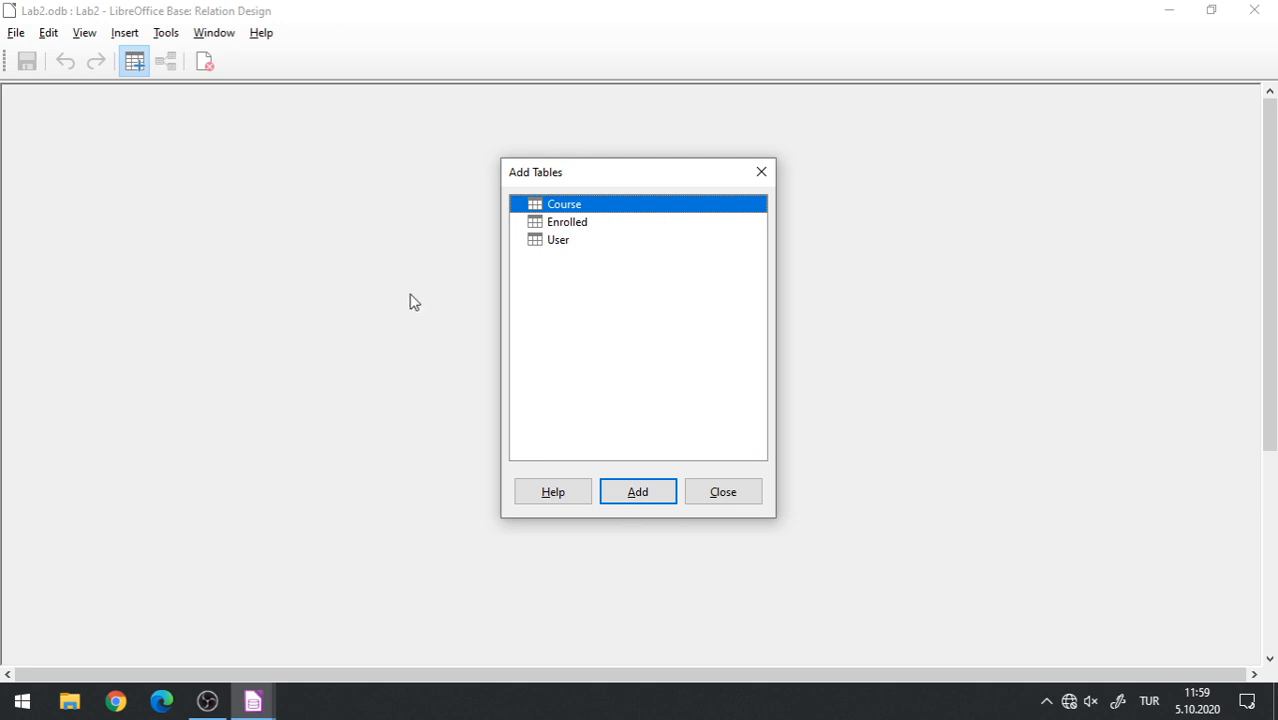
drag(542, 183, 488, 197)
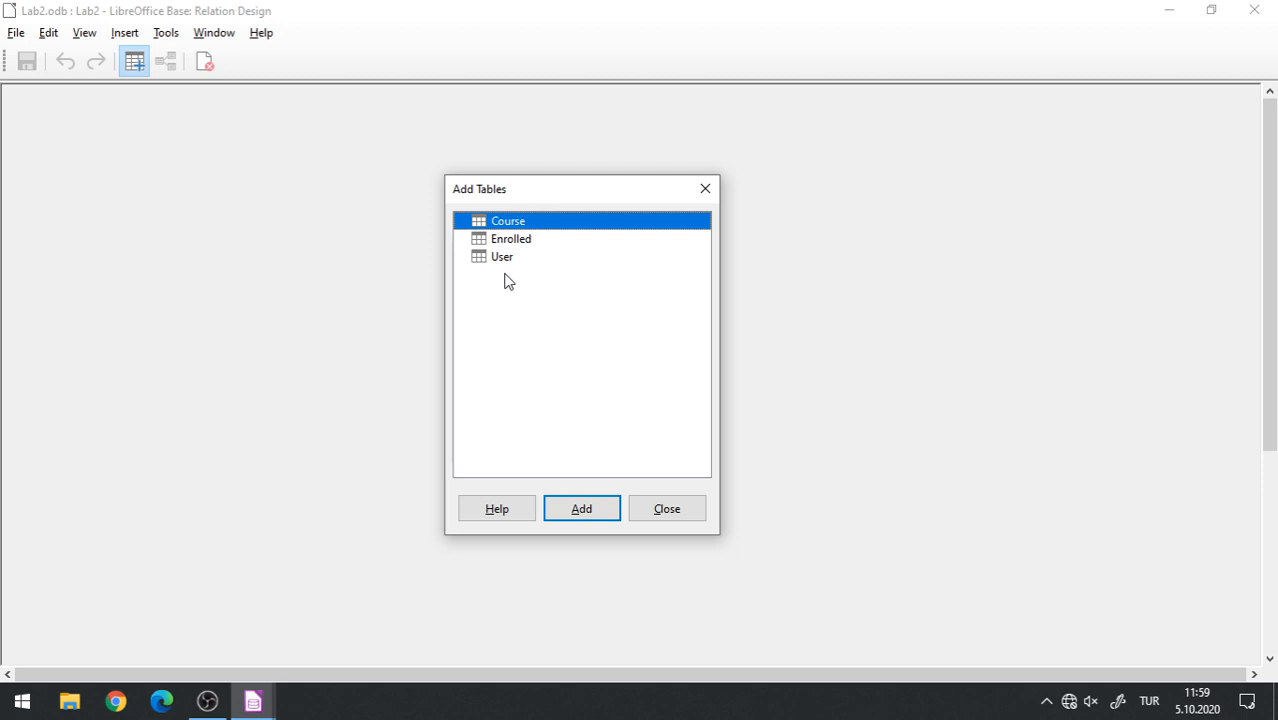
double_click(501, 226)
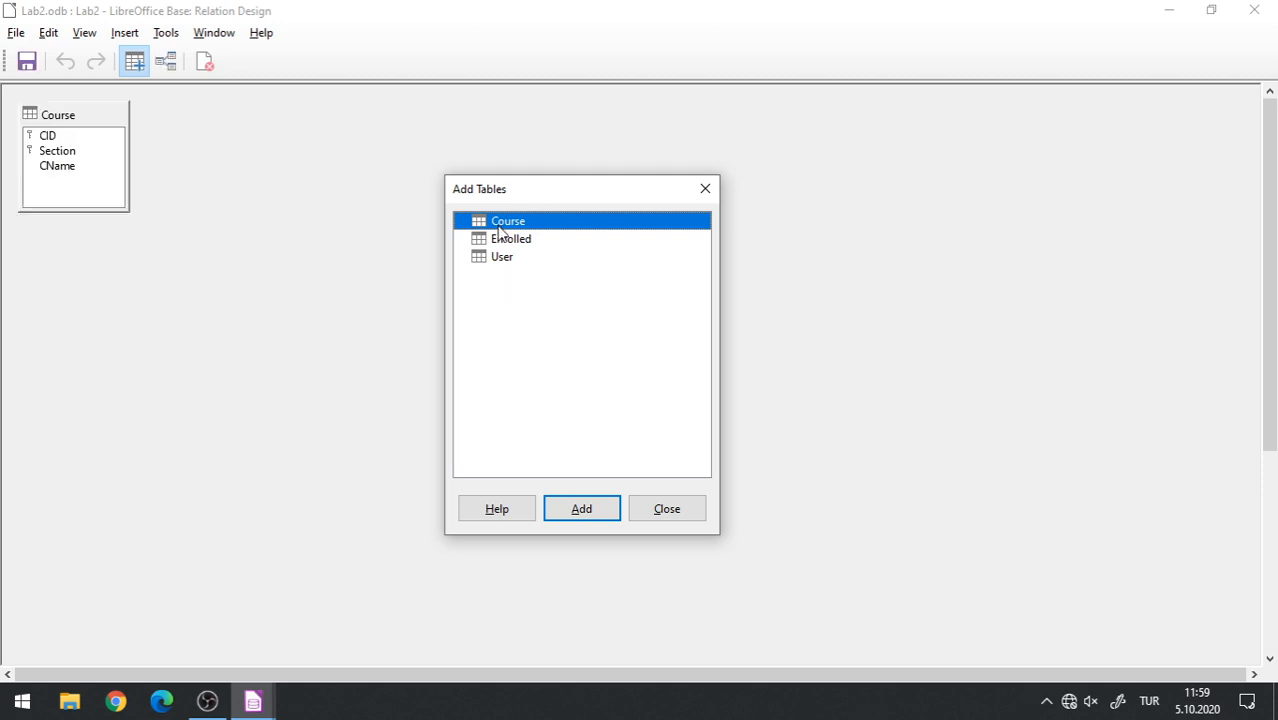
double_click(500, 241)
double_click(502, 257)
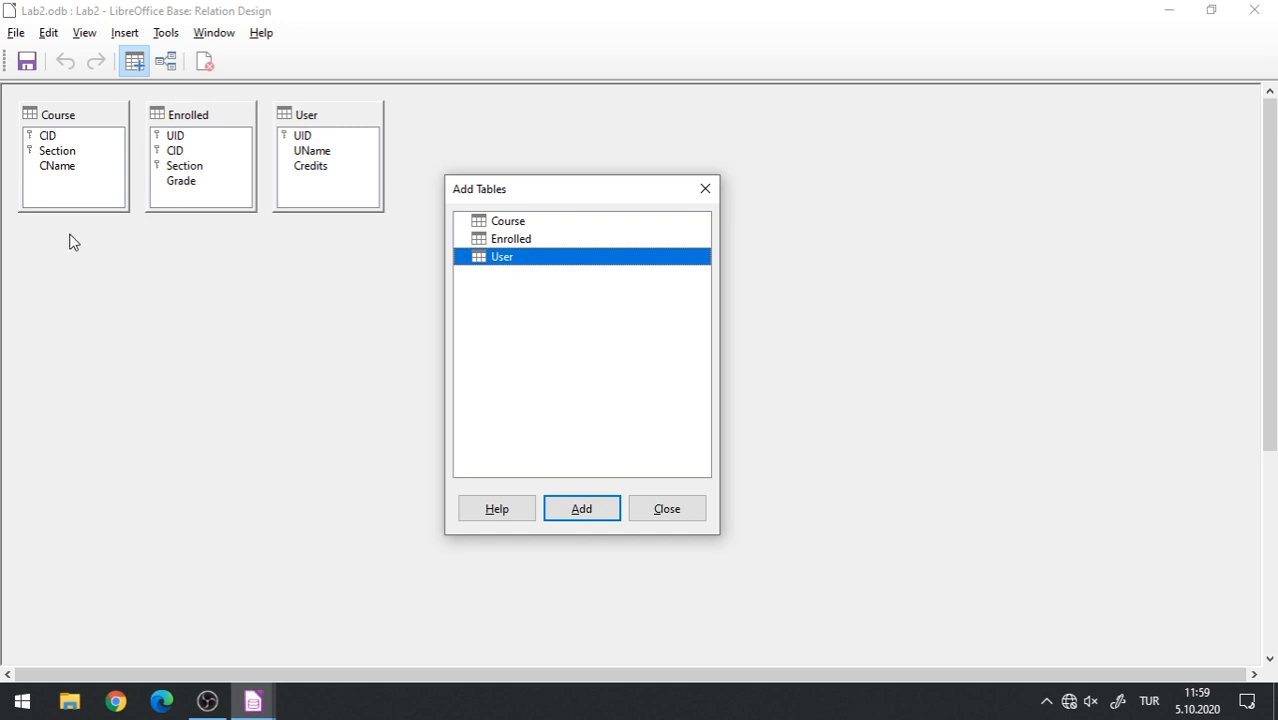
Try to add the User, Enrolled and Course tables to the relationship design a second time.
double_click(510, 262)
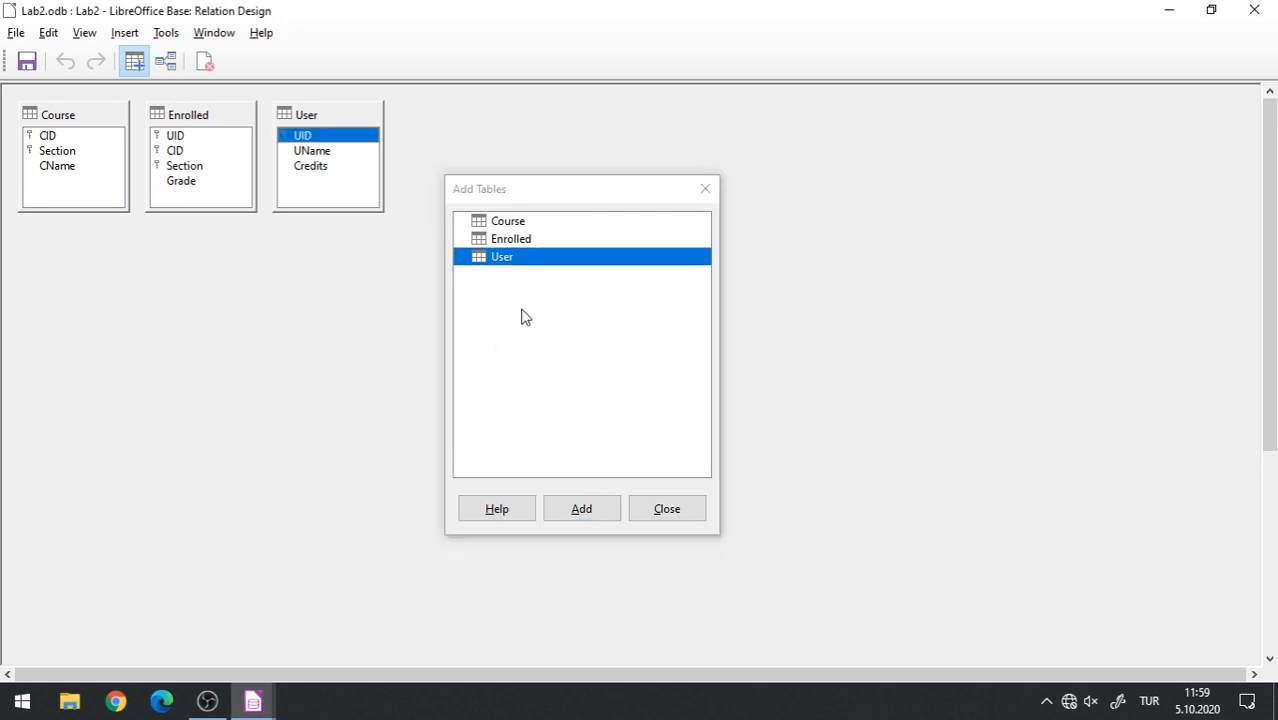
double_click(522, 243)
double_click(518, 223)
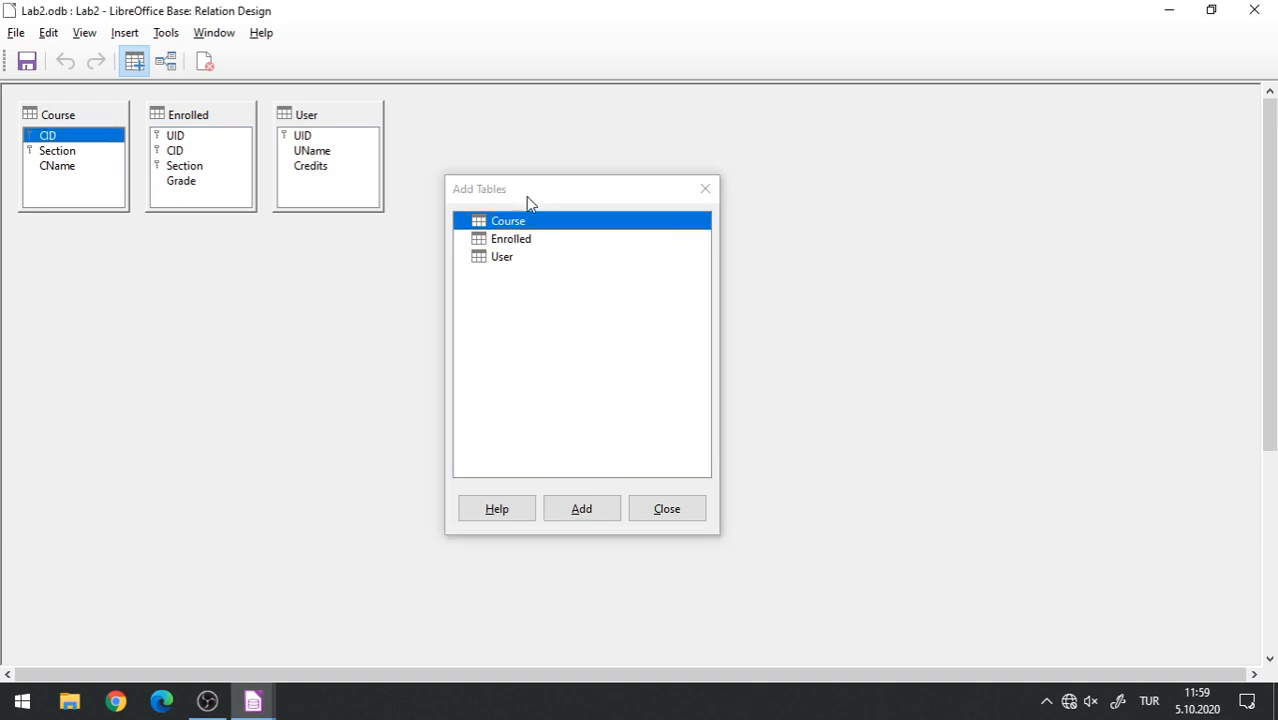
drag(527, 198, 727, 150)
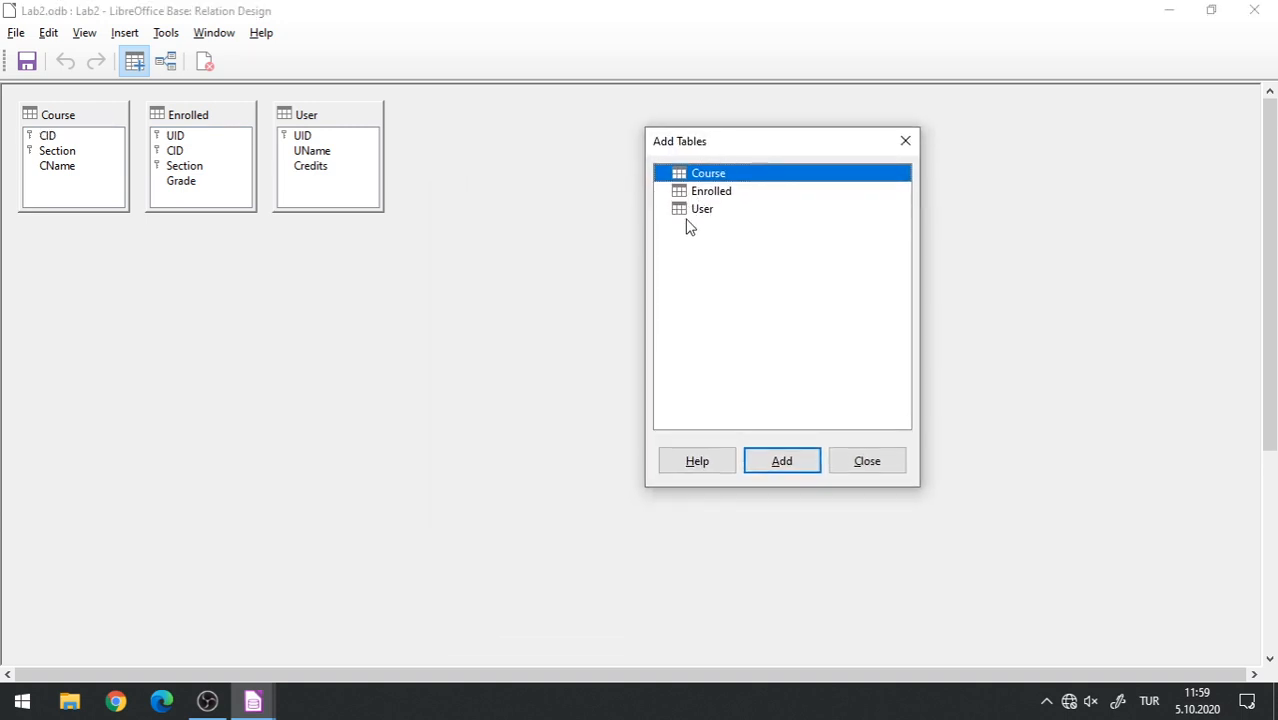
click(777, 466)
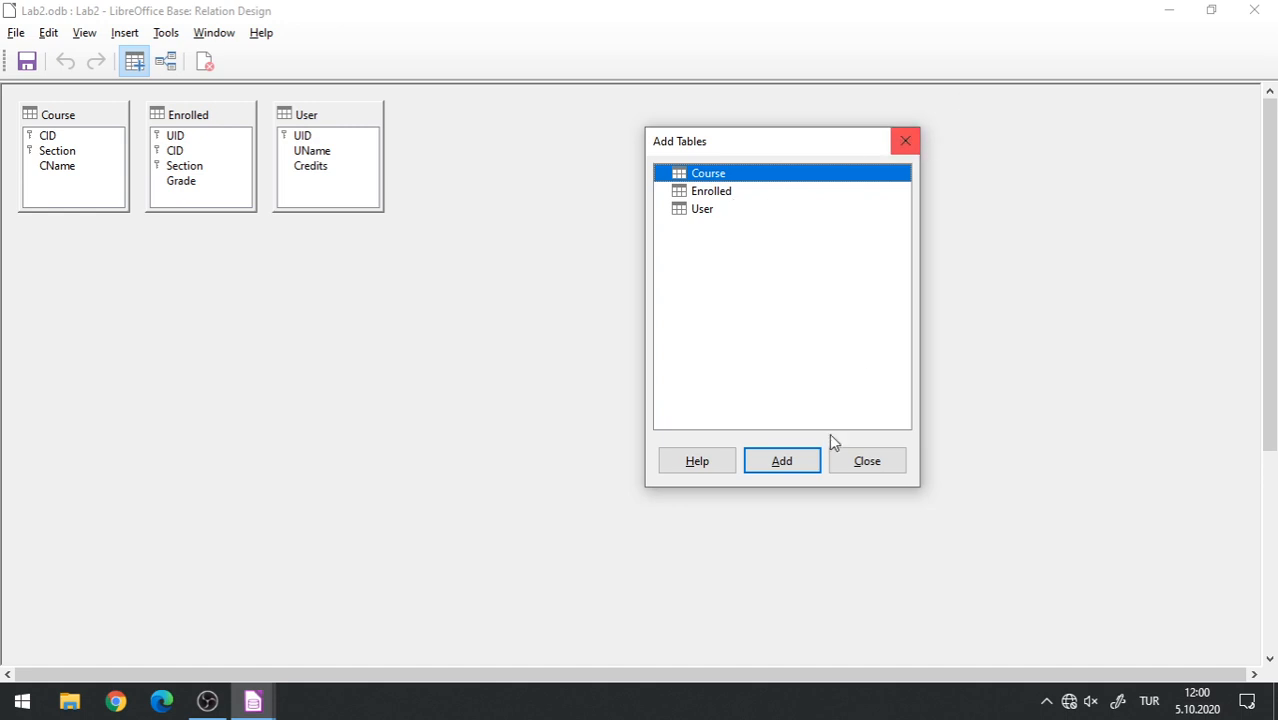
Finish adding tables and arrange them with Enrolled between and slightly below Course and User, making the User box slightly smaller.
click(868, 461)
drag(306, 114, 736, 302)
drag(238, 126, 490, 350)
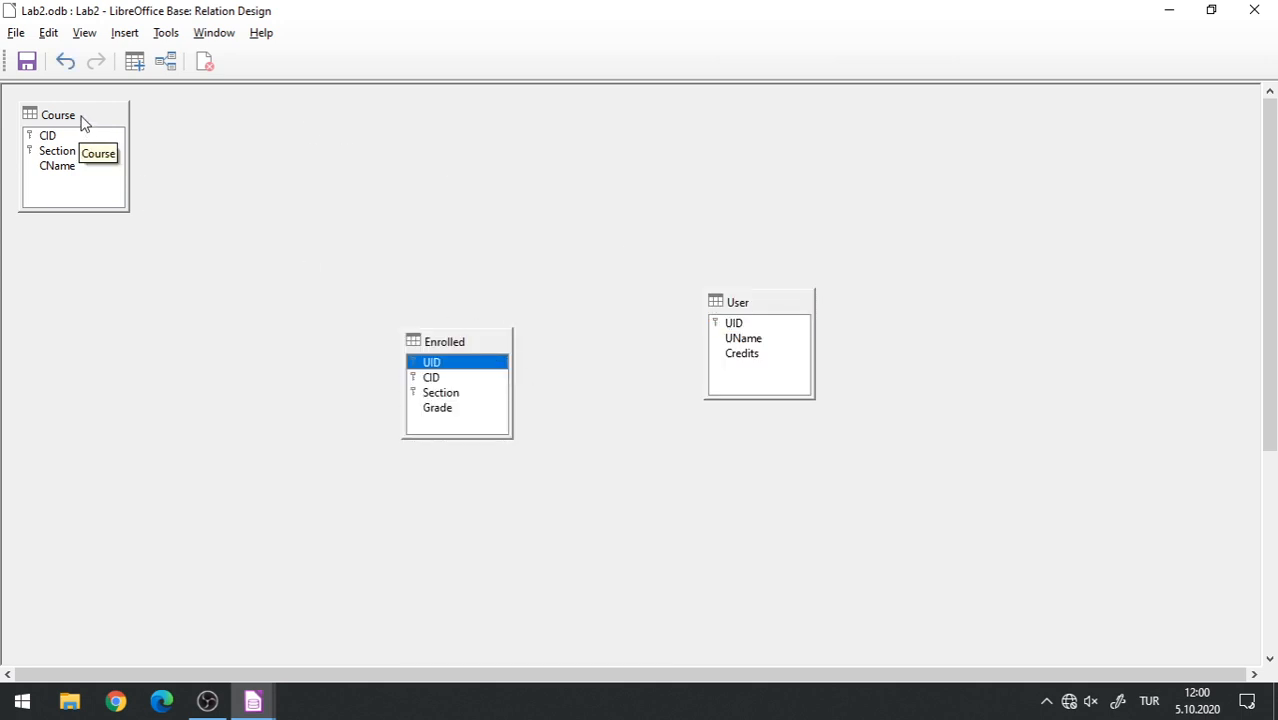
drag(80, 120, 255, 319)
drag(455, 348, 472, 224)
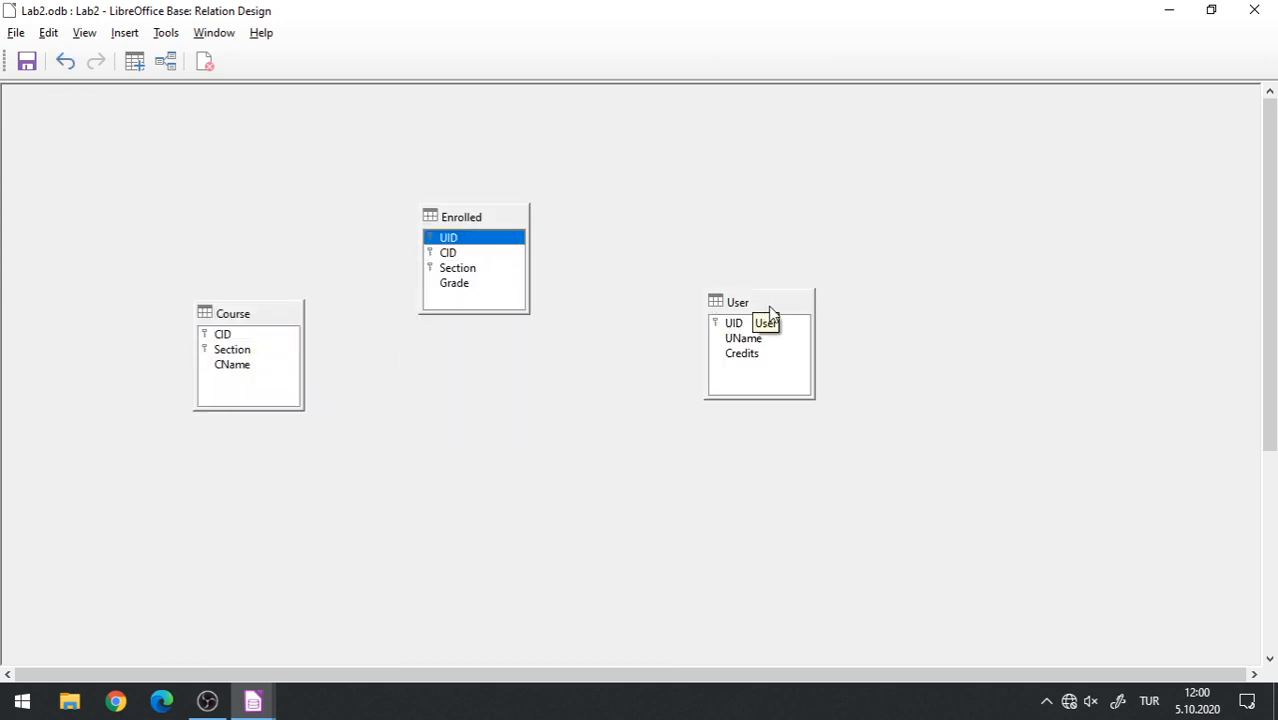
drag(770, 306, 730, 174)
drag(279, 320, 277, 181)
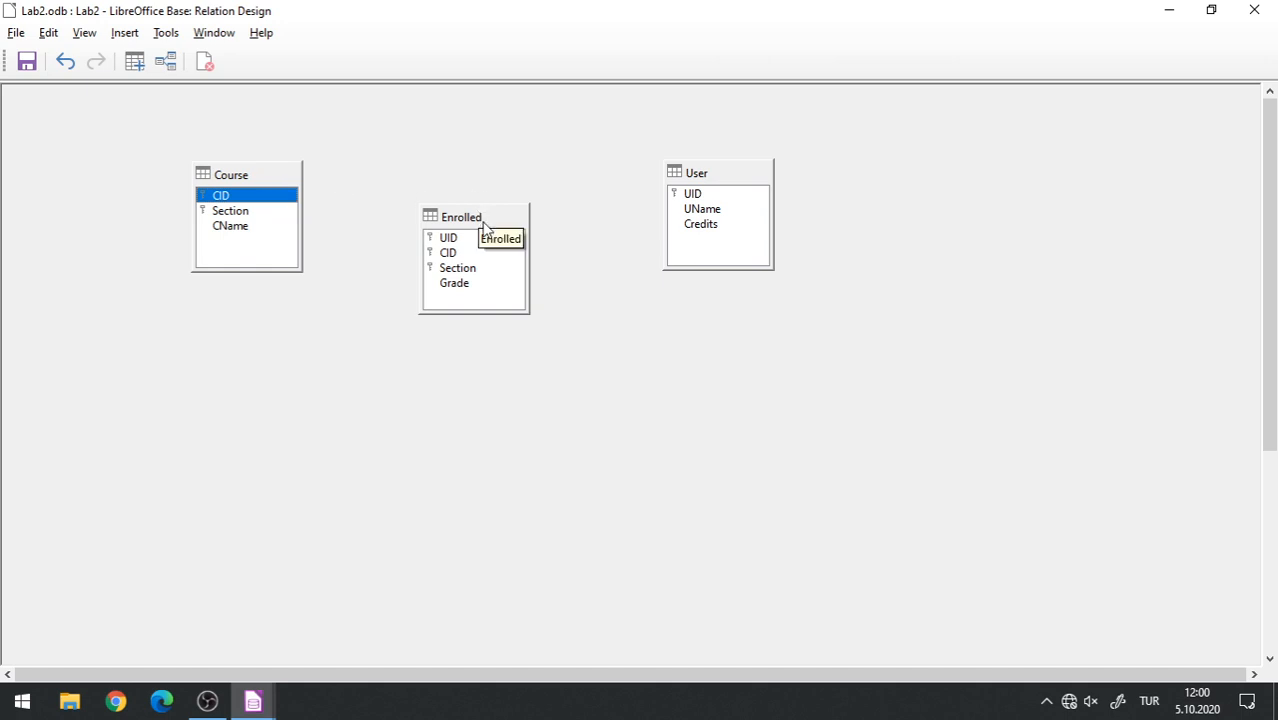
drag(482, 219, 496, 366)
drag(722, 183, 683, 219)
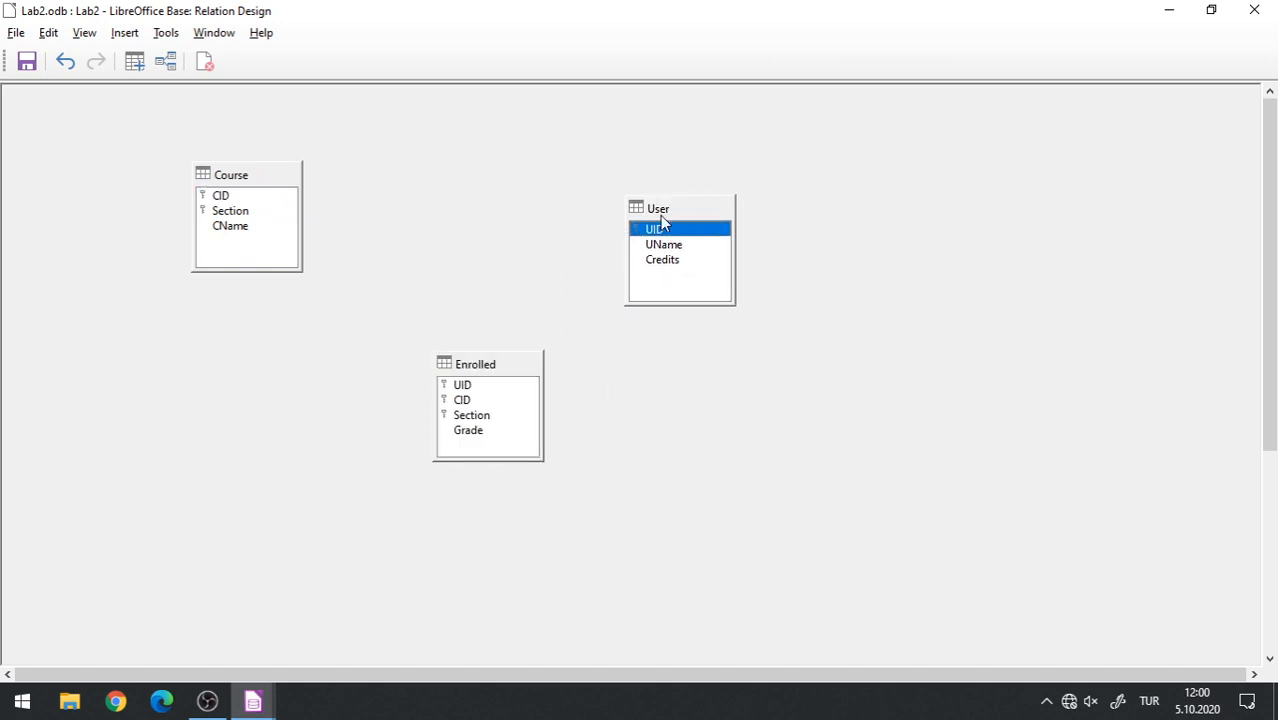
mouse_move(733, 307)
mouse_down()
mouse_move(732, 278)
mouse_move(790, 326)
mouse_move(726, 299)
mouse_up()
drag(455, 364, 463, 259)
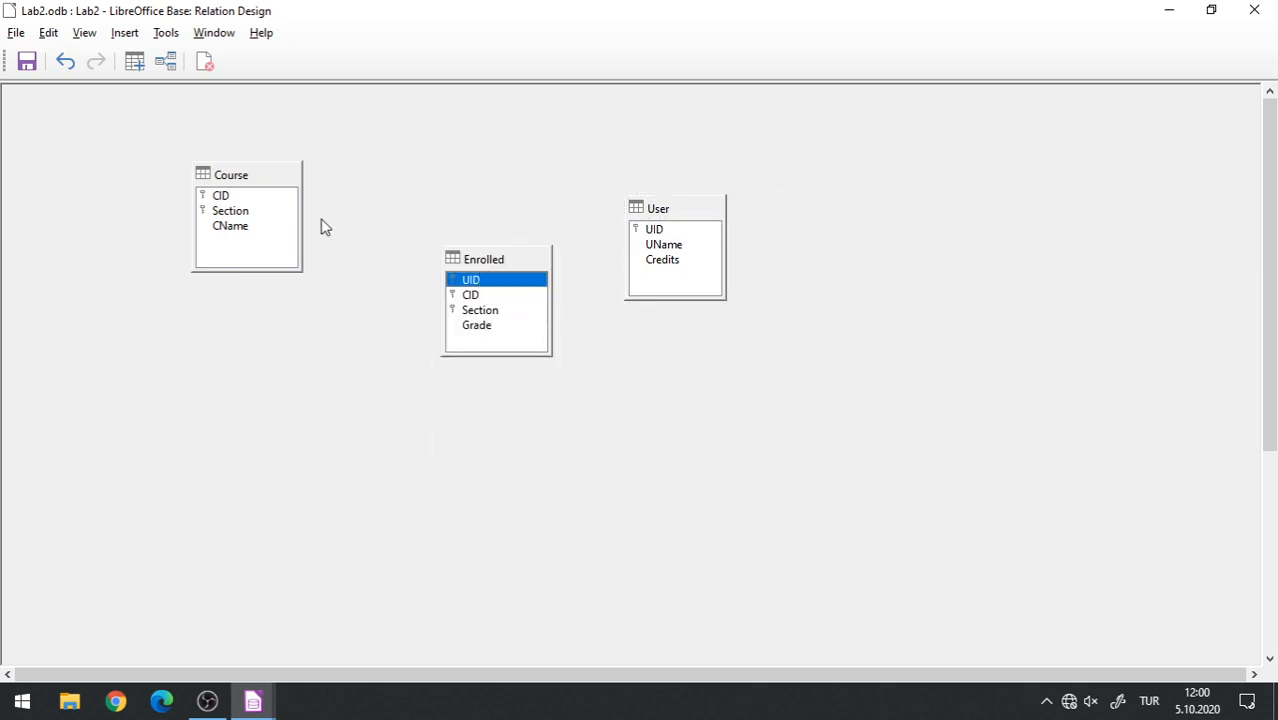
drag(268, 172, 363, 202)
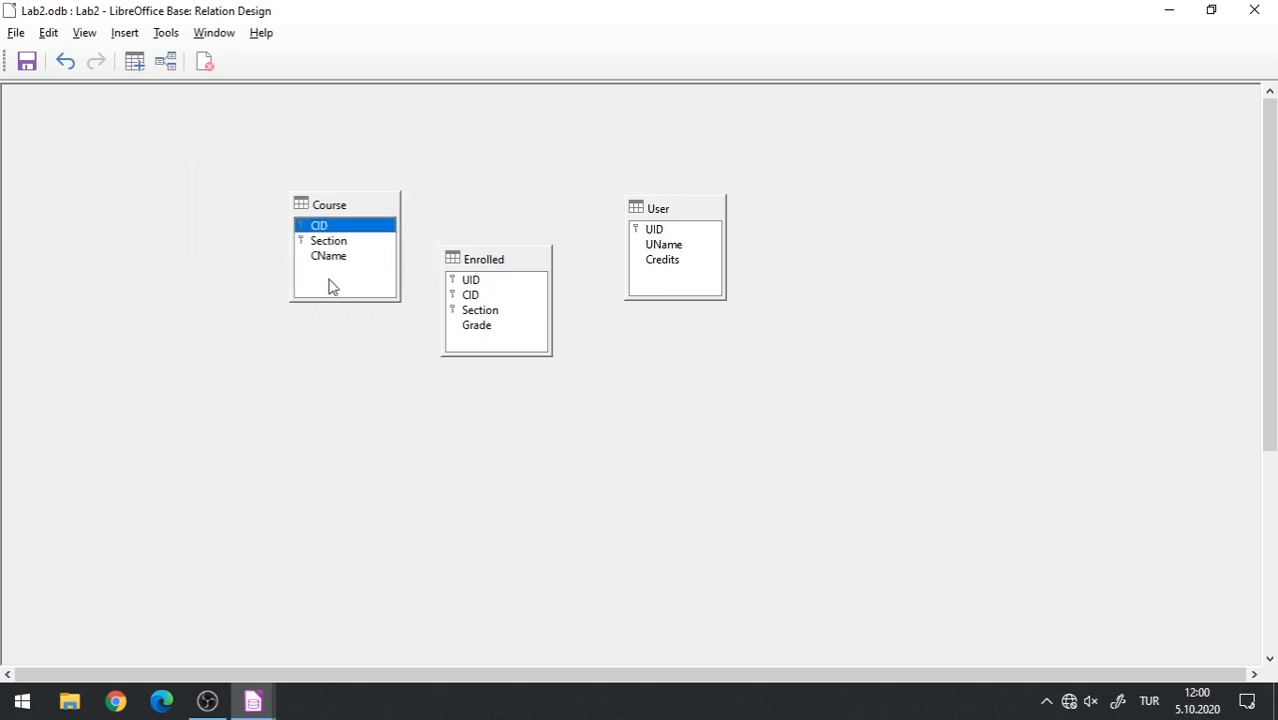
click(662, 230)
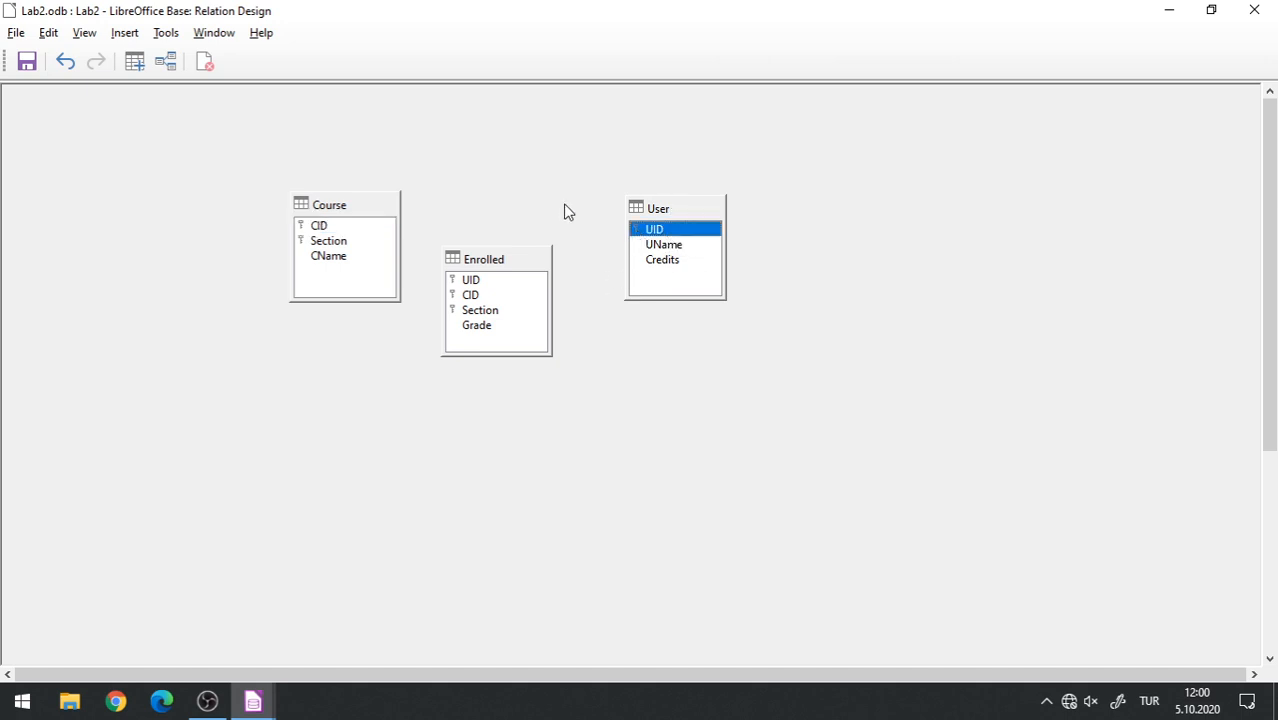
click(660, 245)
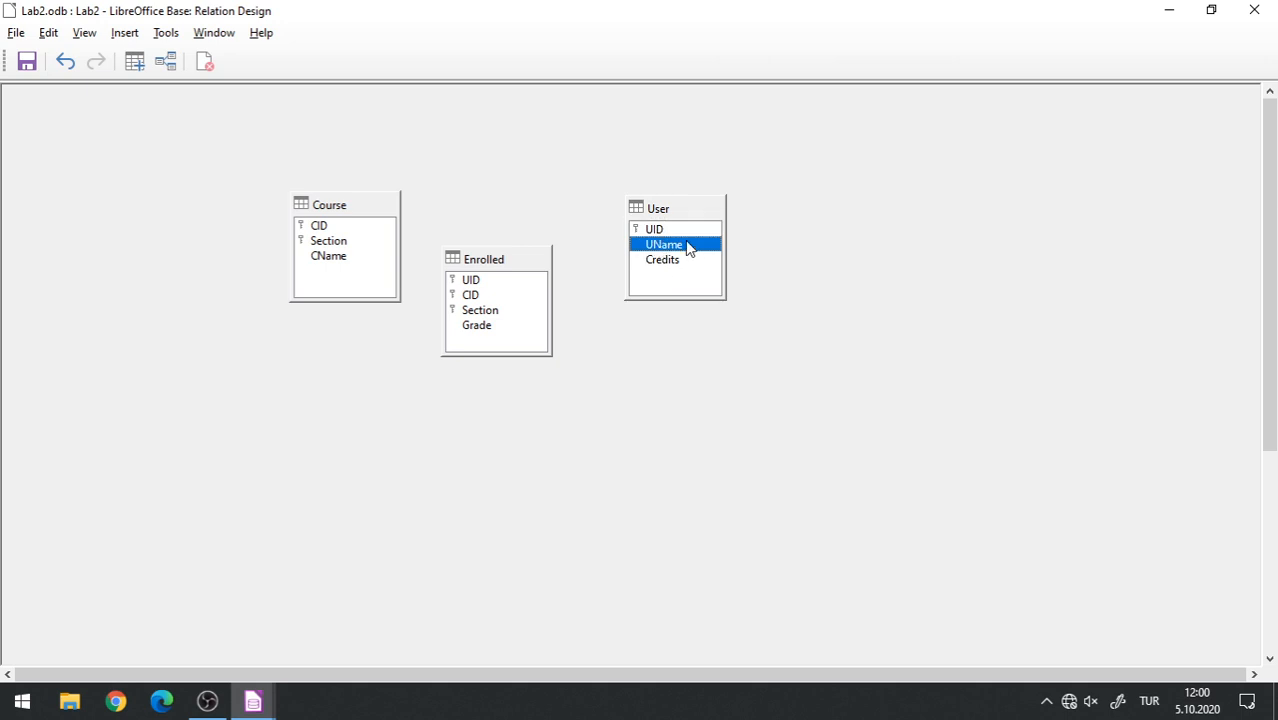
click(667, 262)
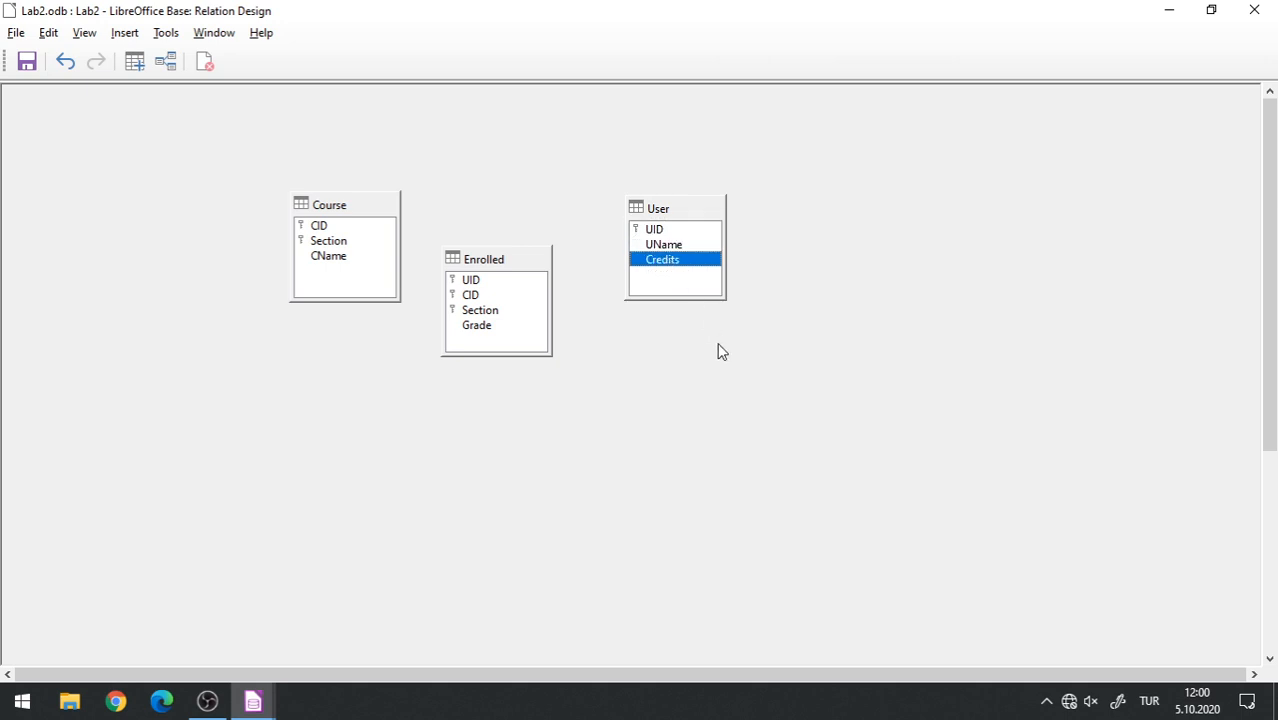
Move the Enrolled table a little lower between the Course and User tables.
drag(522, 268, 537, 300)
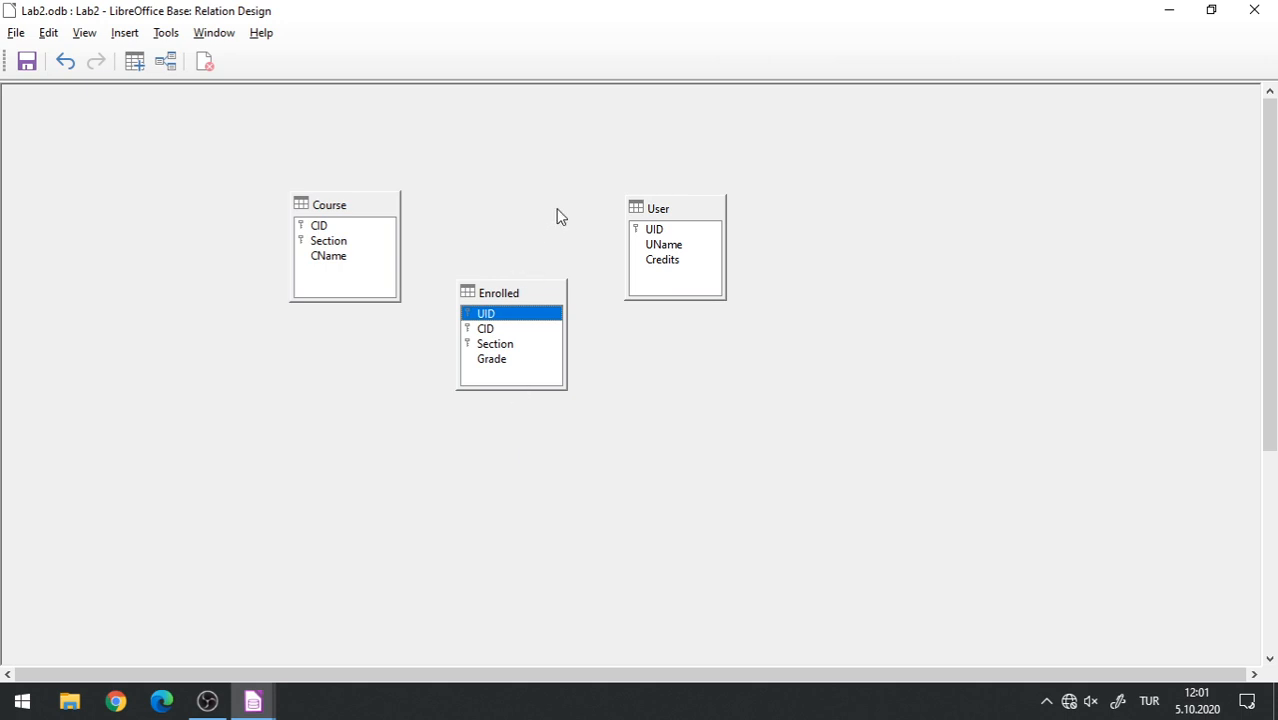
click(674, 231)
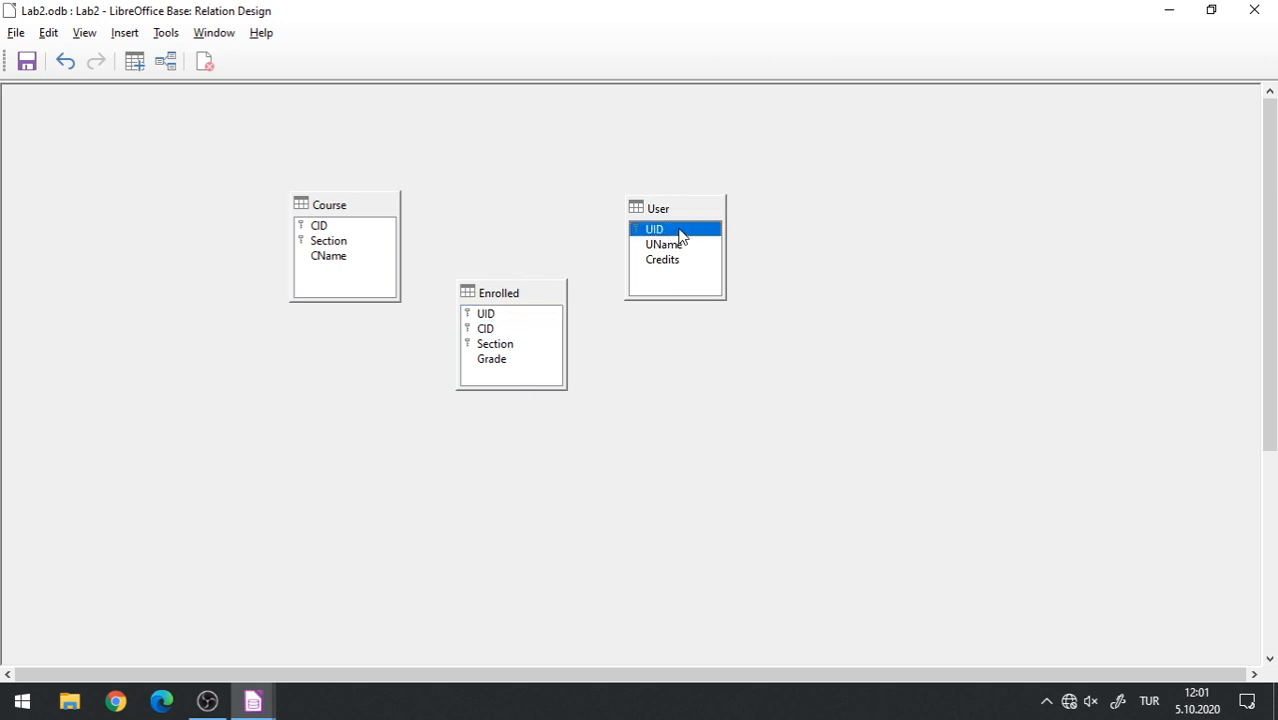
drag(680, 236, 577, 218)
drag(540, 292, 539, 318)
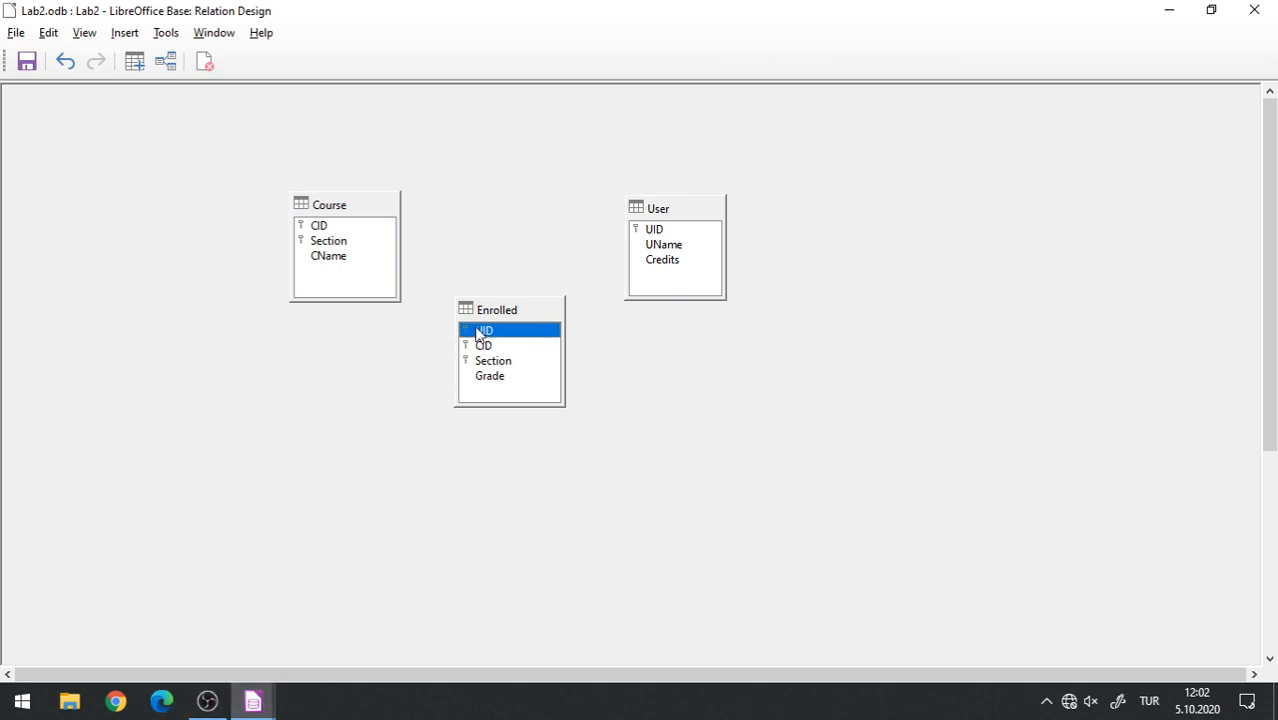
Start a relation by linking the User table's UID field to UID in the Enrolled table.
click(671, 236)
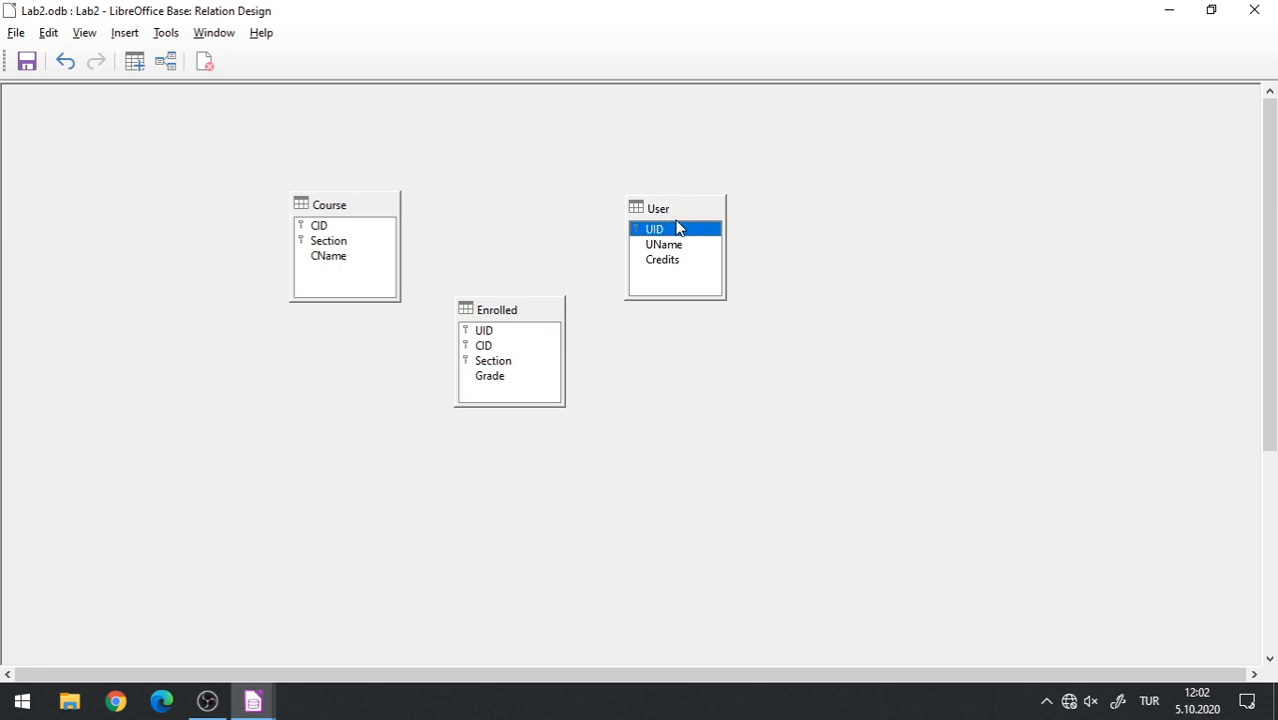
drag(675, 230, 500, 333)
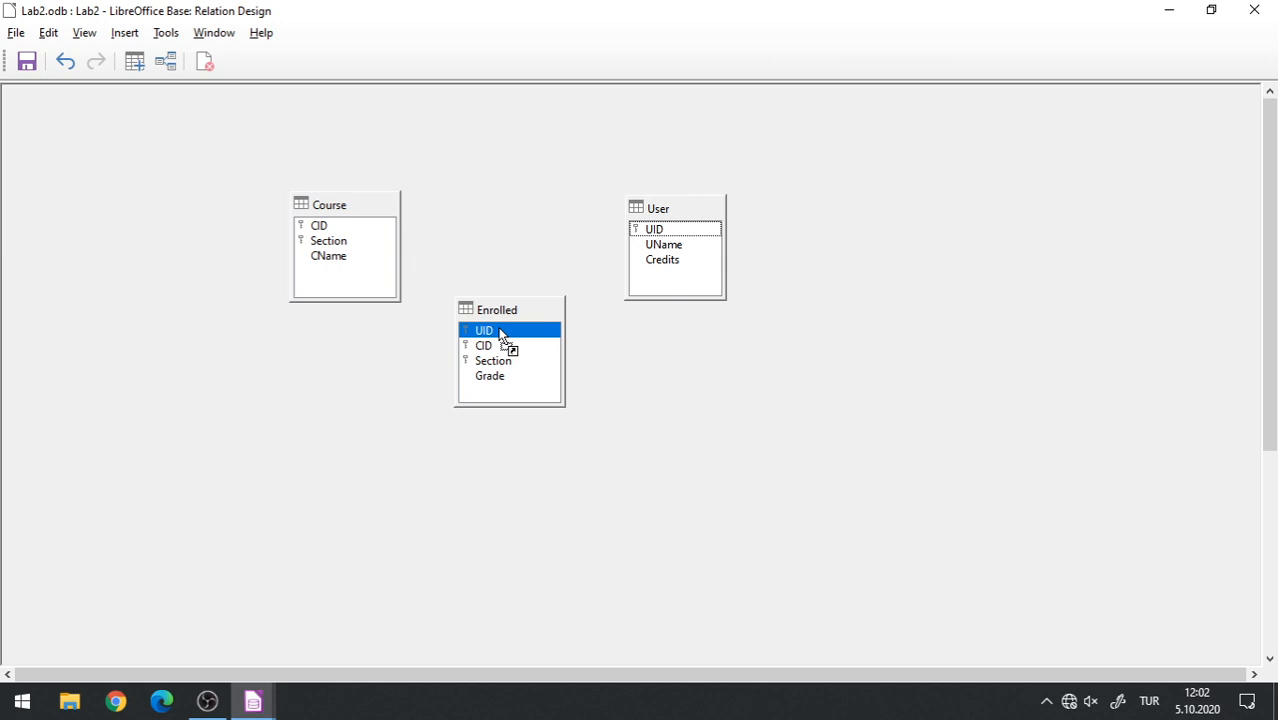
mouse_move(500, 333)
mouse_down()
mouse_move(676, 238)
mouse_move(559, 280)
mouse_move(510, 338)
mouse_up()
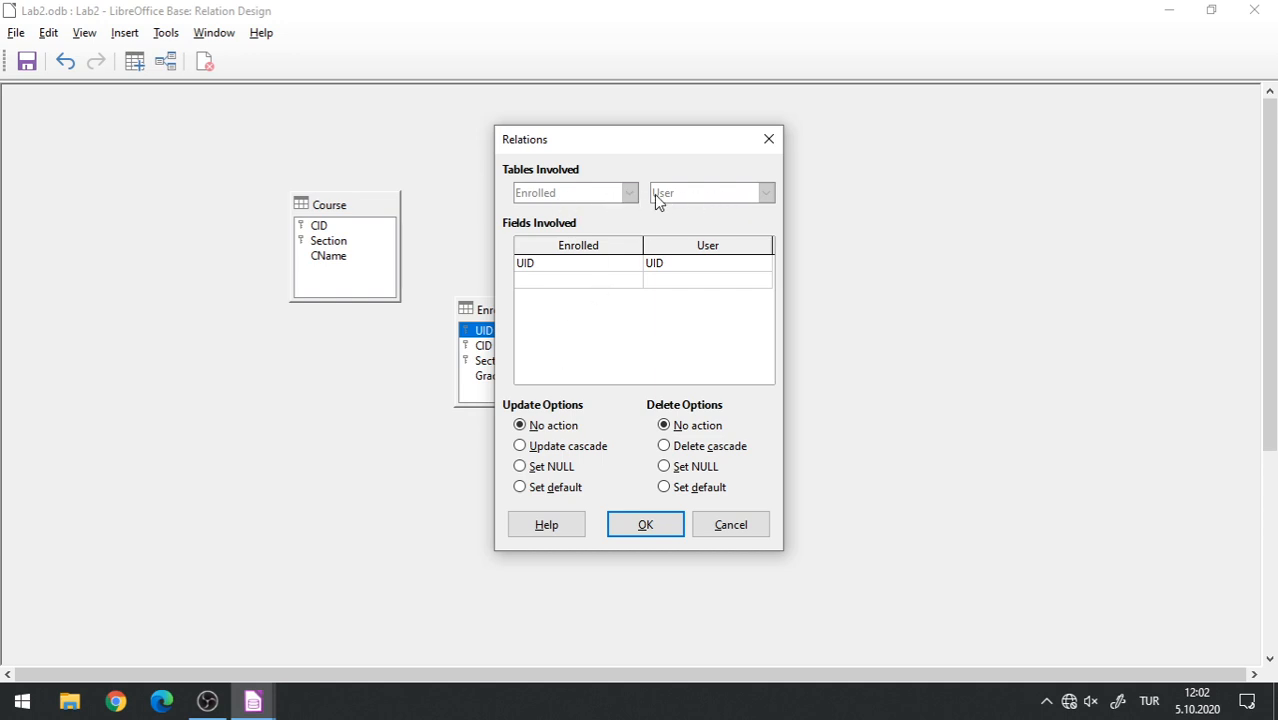
Review which Enrolled and User fields can be paired in the Relations dialog, and close it without creating the relation.
drag(614, 139, 931, 174)
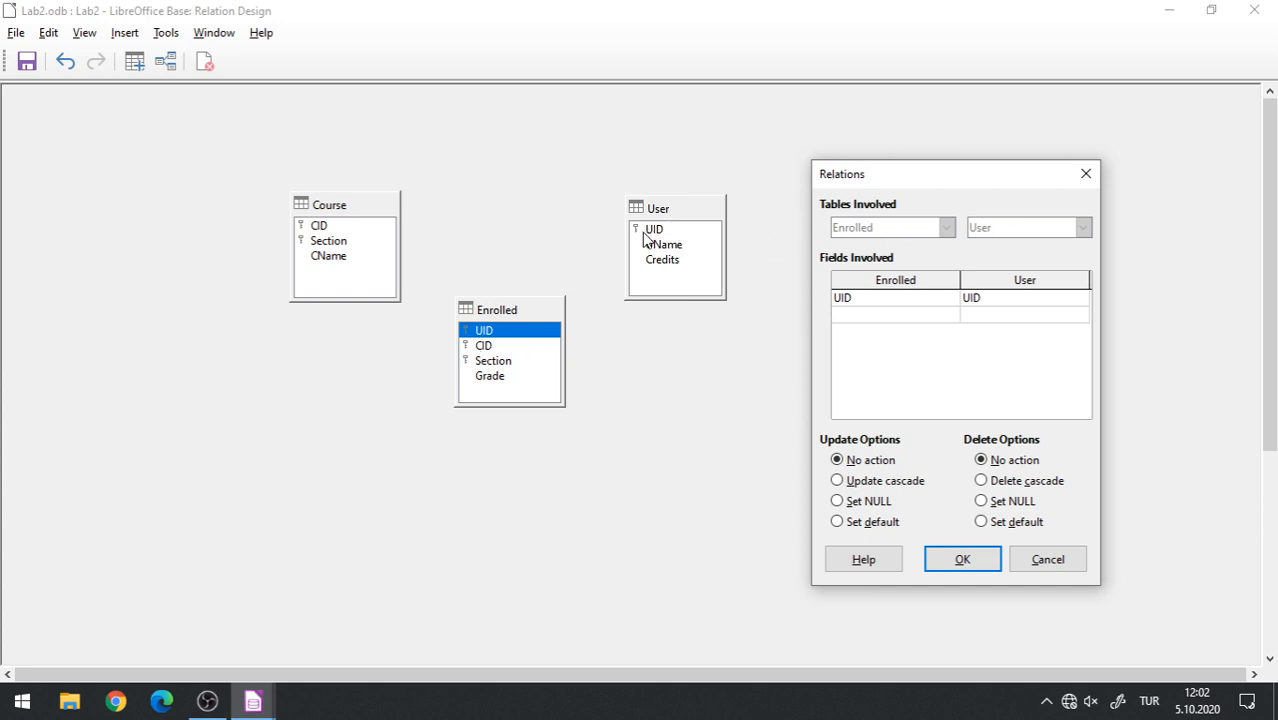
drag(950, 177, 708, 152)
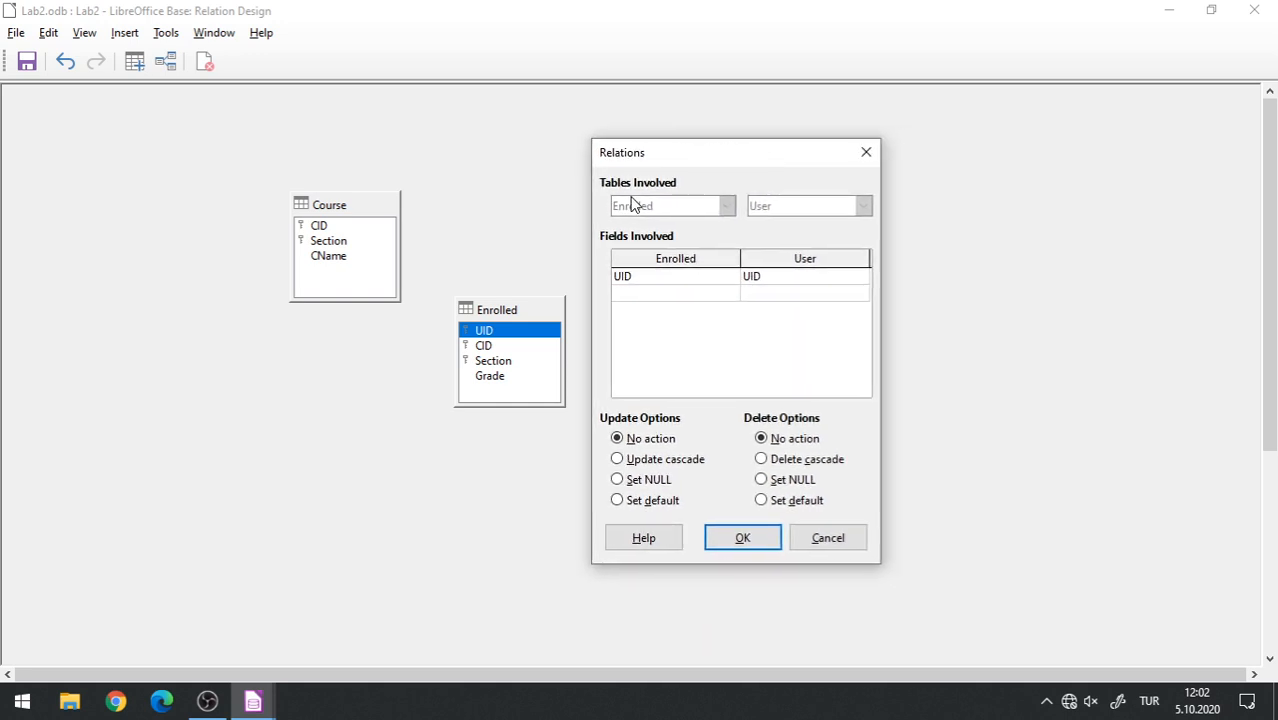
click(715, 281)
click(730, 280)
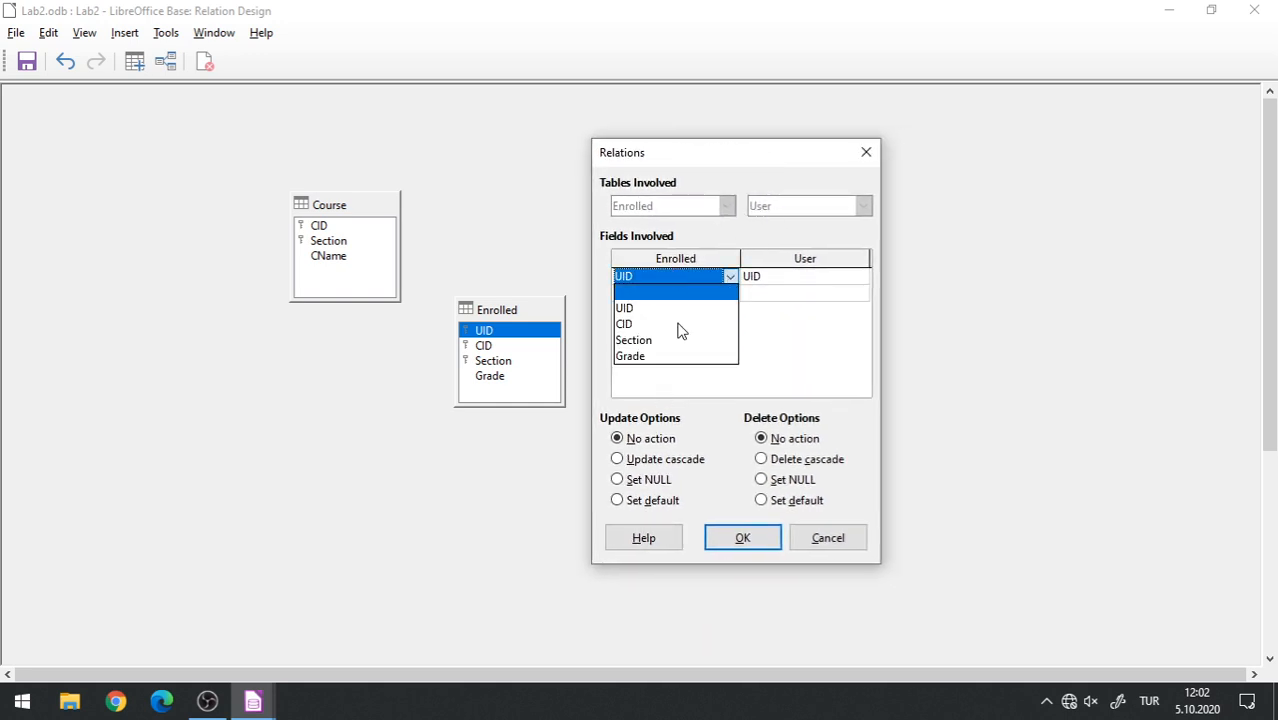
click(730, 277)
click(730, 274)
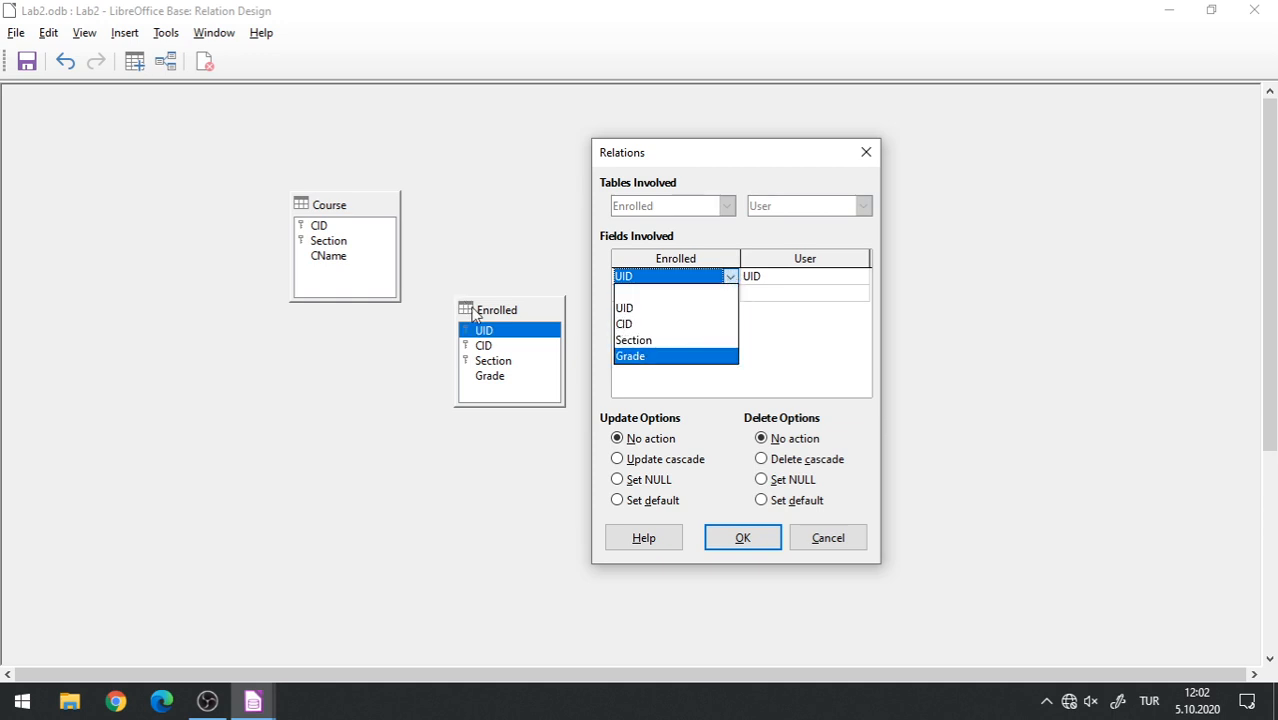
click(728, 278)
click(858, 277)
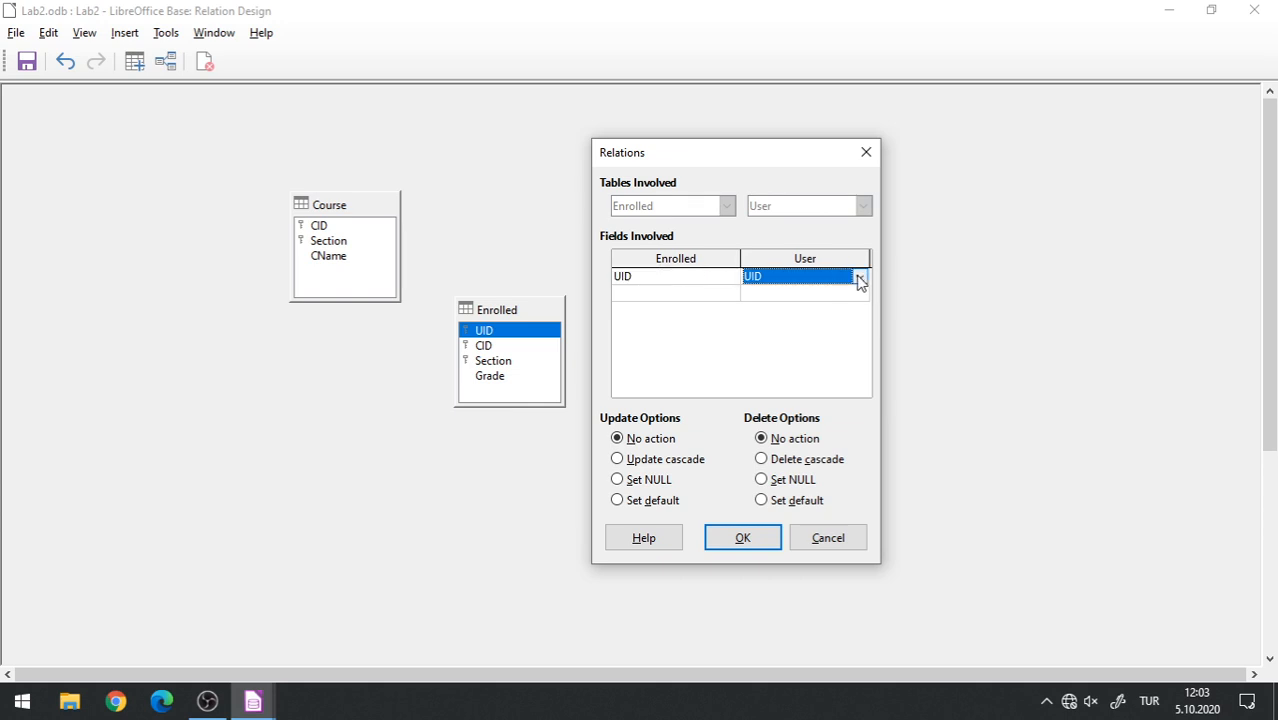
click(859, 277)
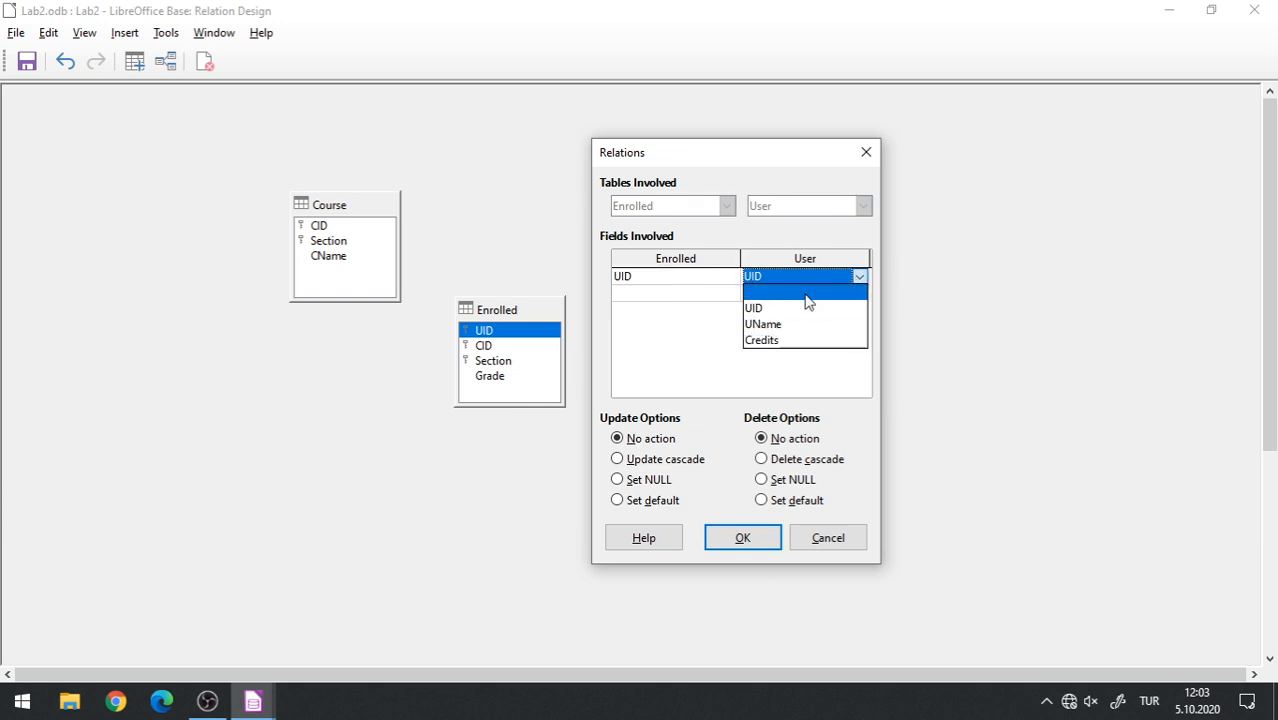
click(859, 277)
drag(770, 163, 922, 171)
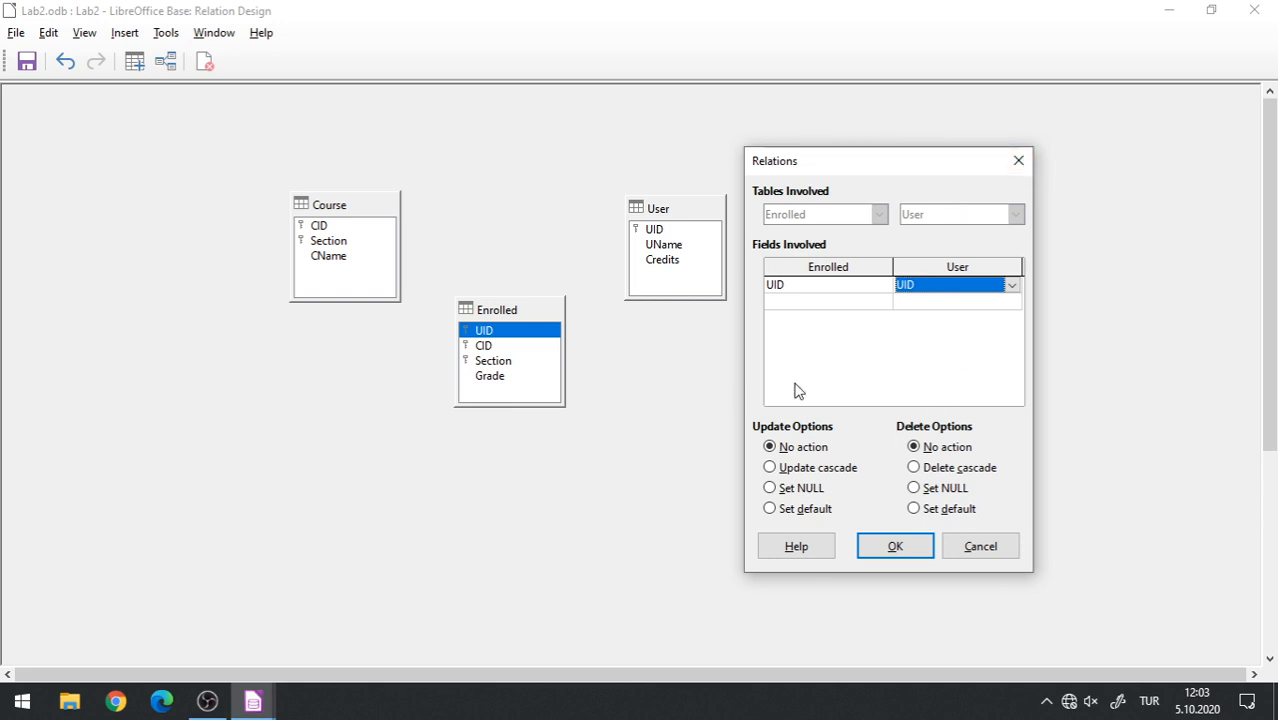
click(1018, 160)
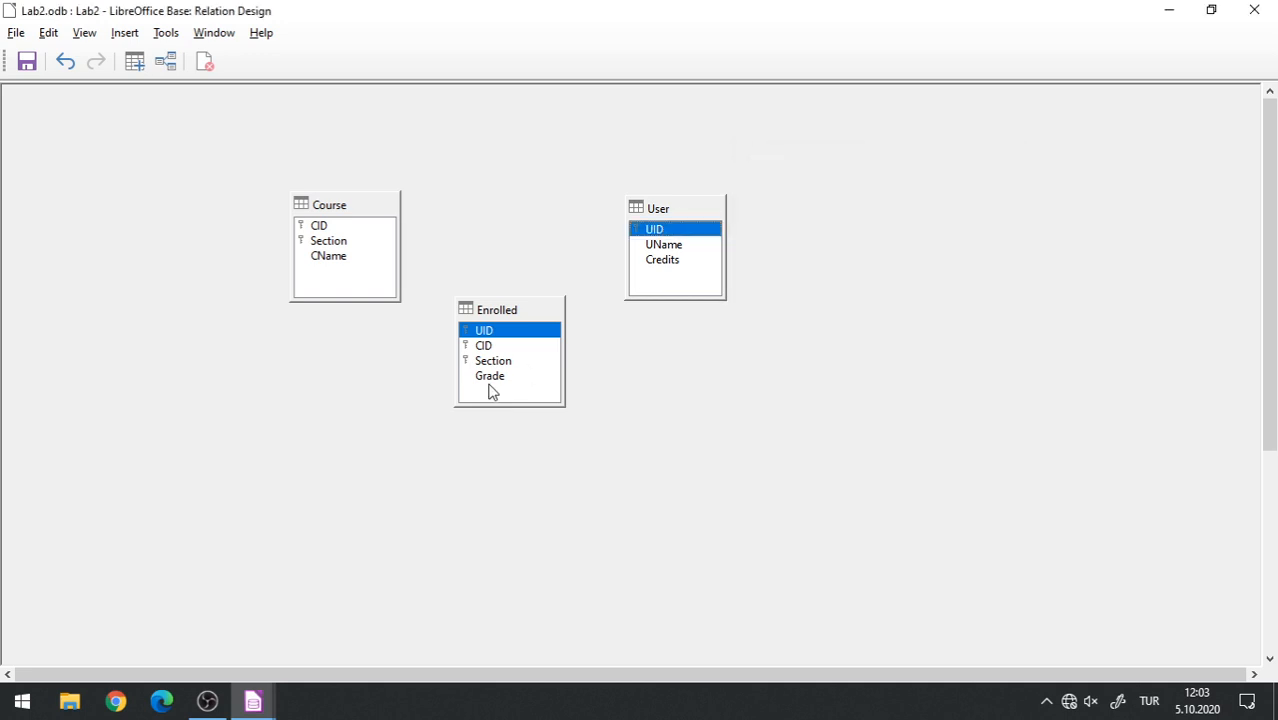
Relate the Enrolled table's UID field to UID in the User table and highlight the relation line.
drag(485, 332, 652, 230)
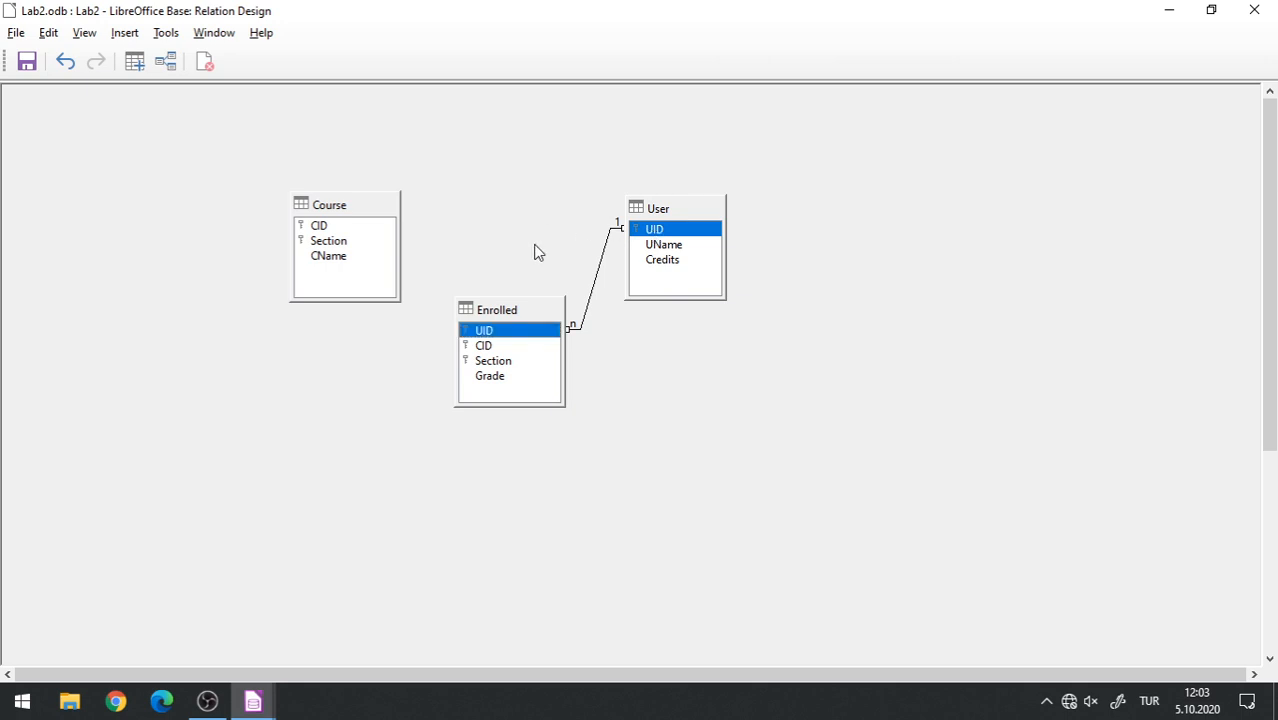
click(598, 264)
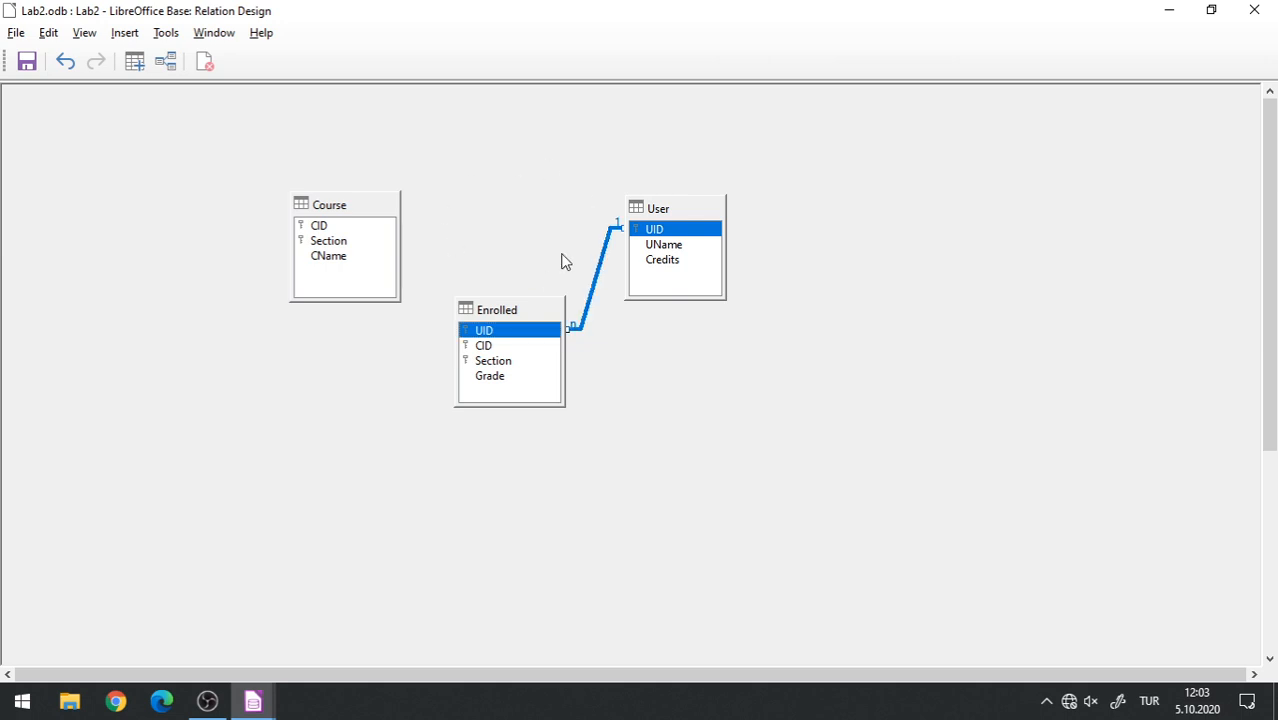
click(472, 214)
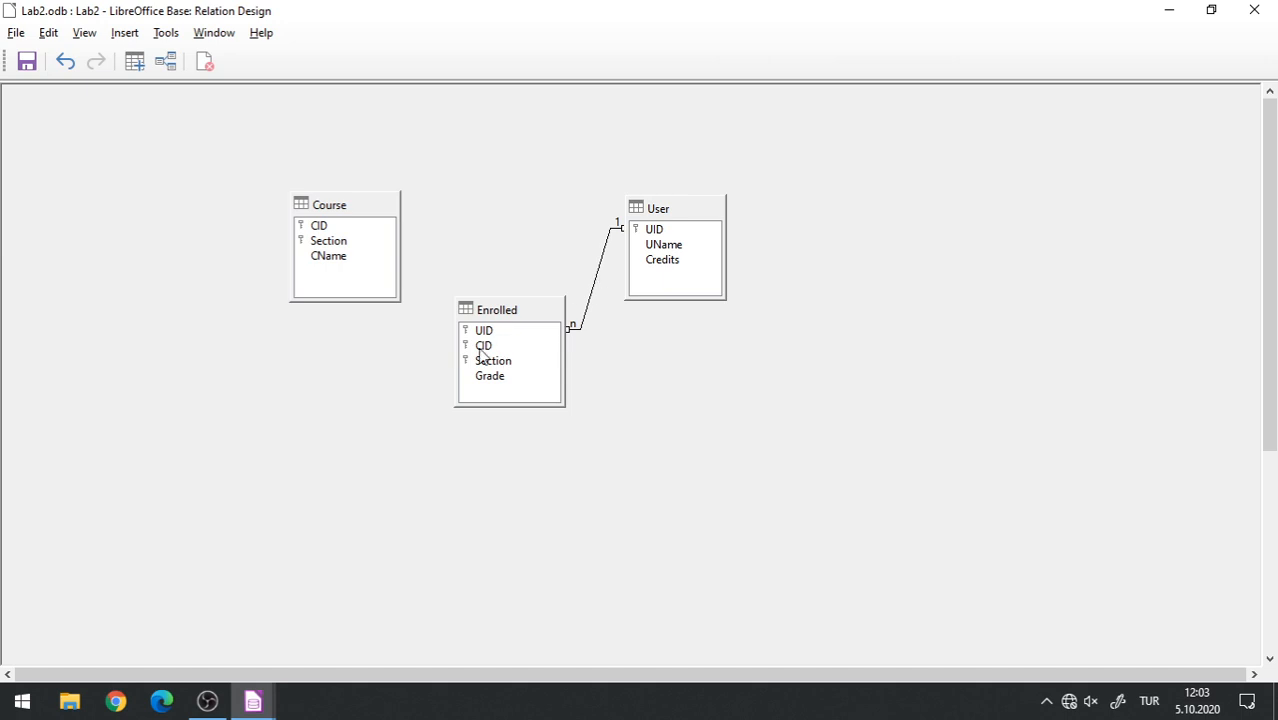
Delete the relation between the Enrolled and User tables.
click(604, 261)
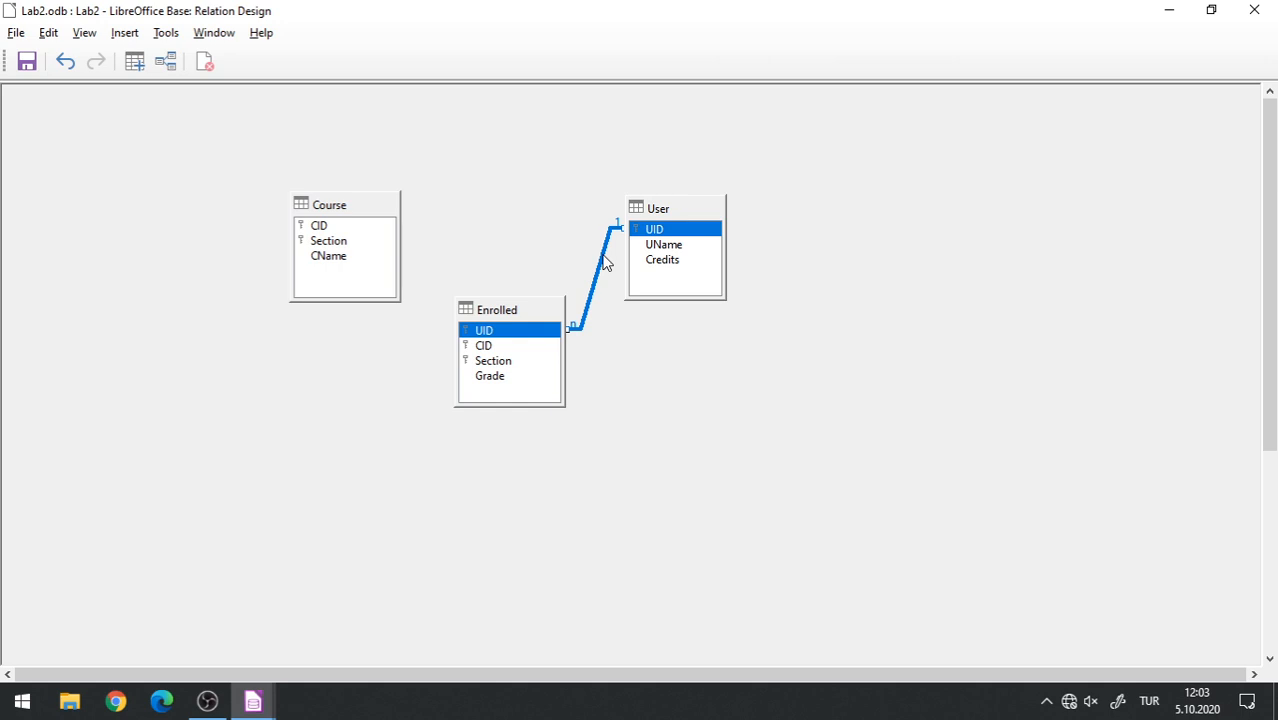
right_click(604, 261)
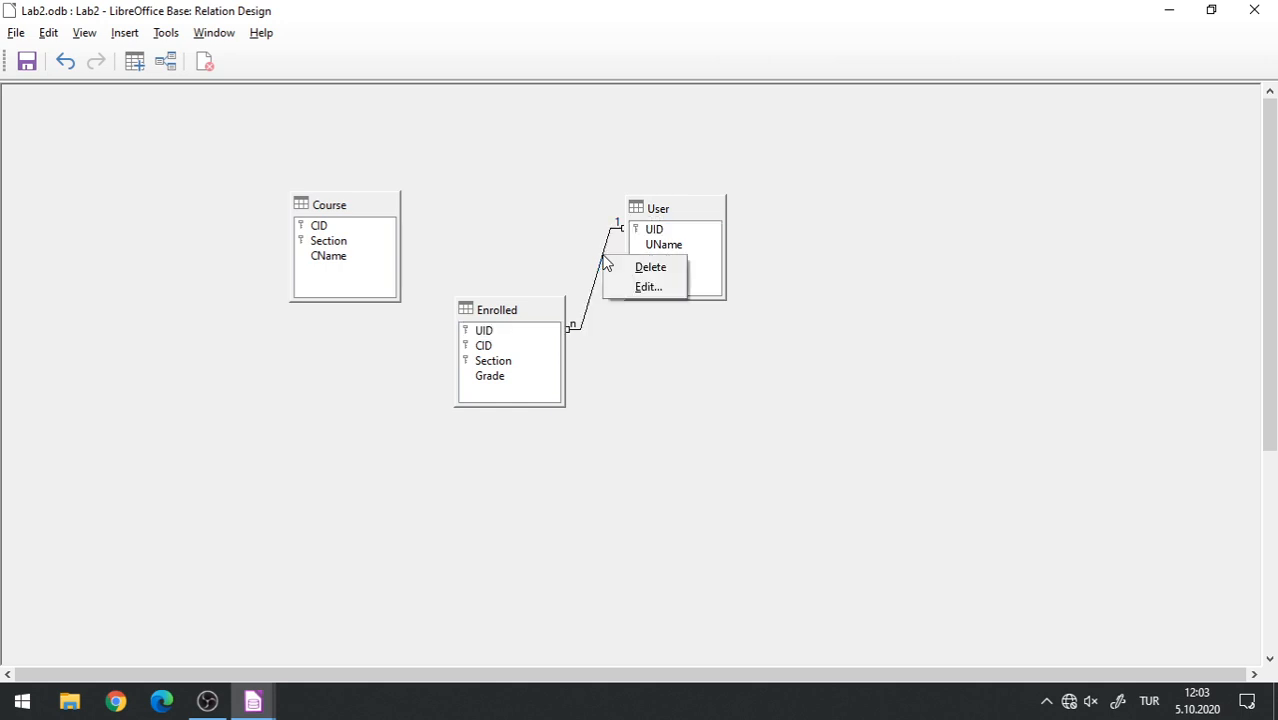
click(643, 267)
Start a new relation from the User table's UID to Enrolled's UID, keeping both tables in view beside the dialog.
click(671, 228)
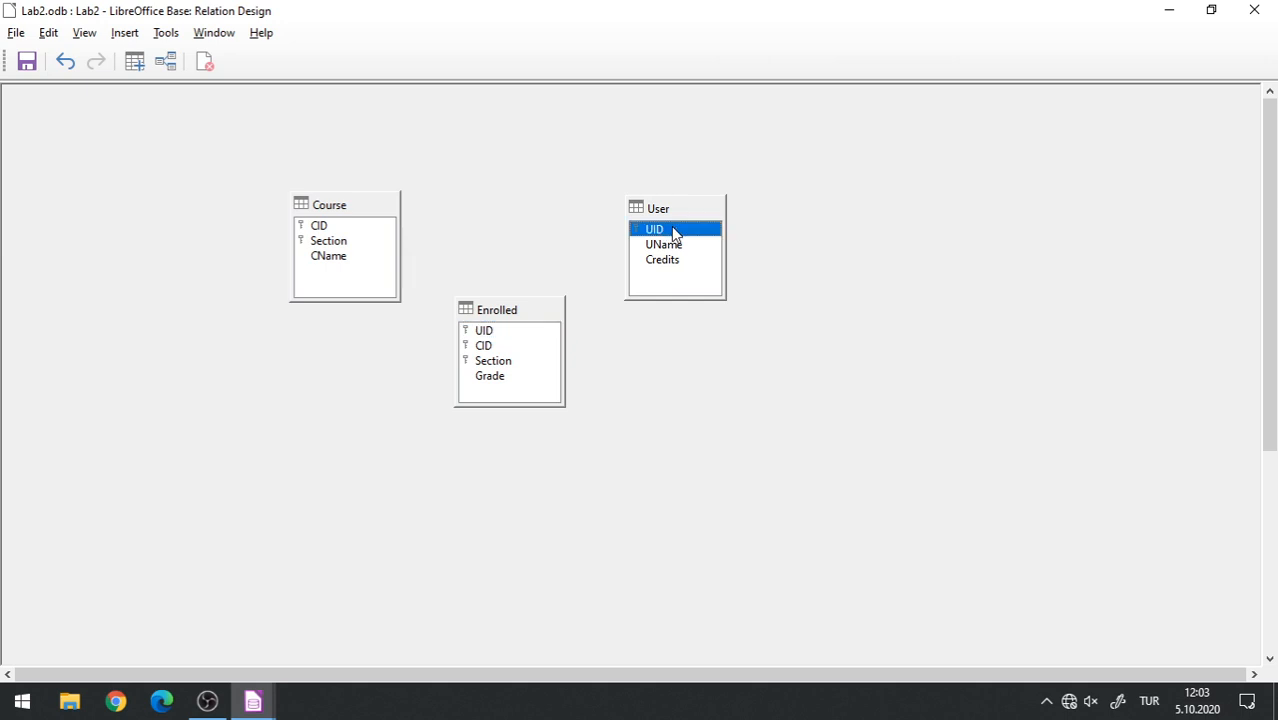
drag(678, 231, 500, 335)
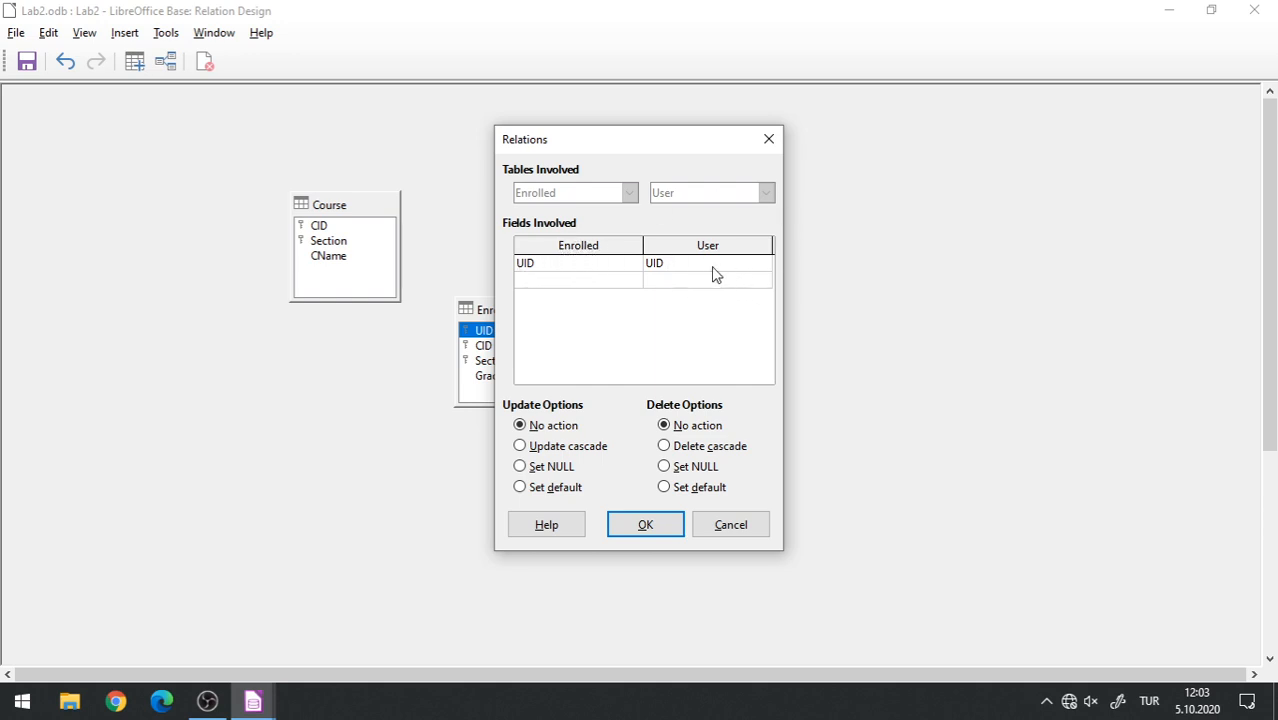
drag(628, 138, 792, 150)
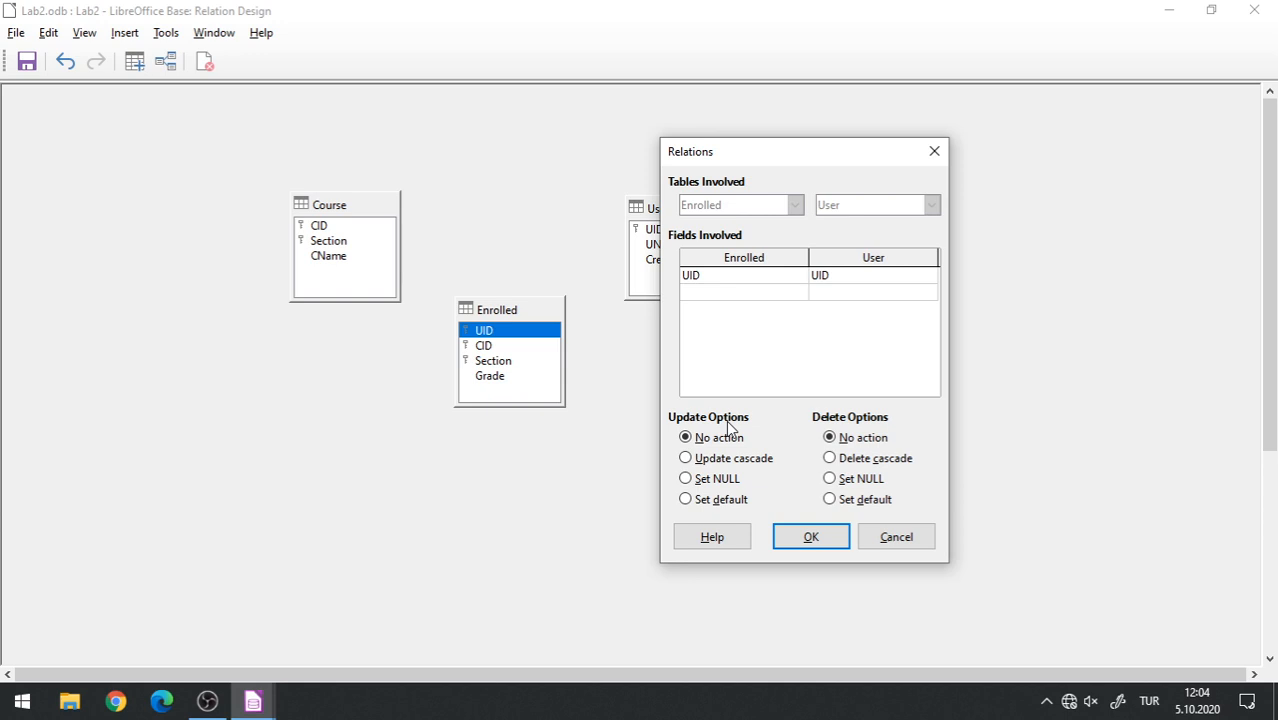
drag(773, 160, 860, 193)
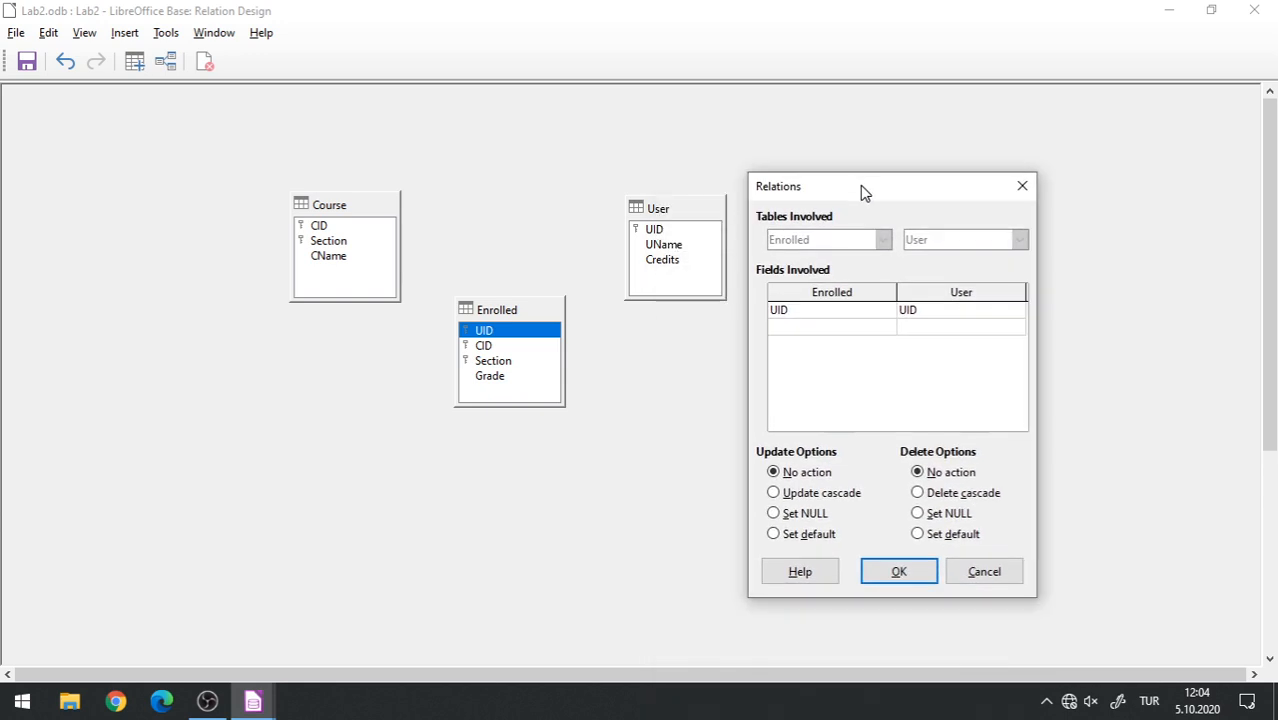
Try Section as the Enrolled field paired with the User table's UID, and set it back to UID.
click(812, 310)
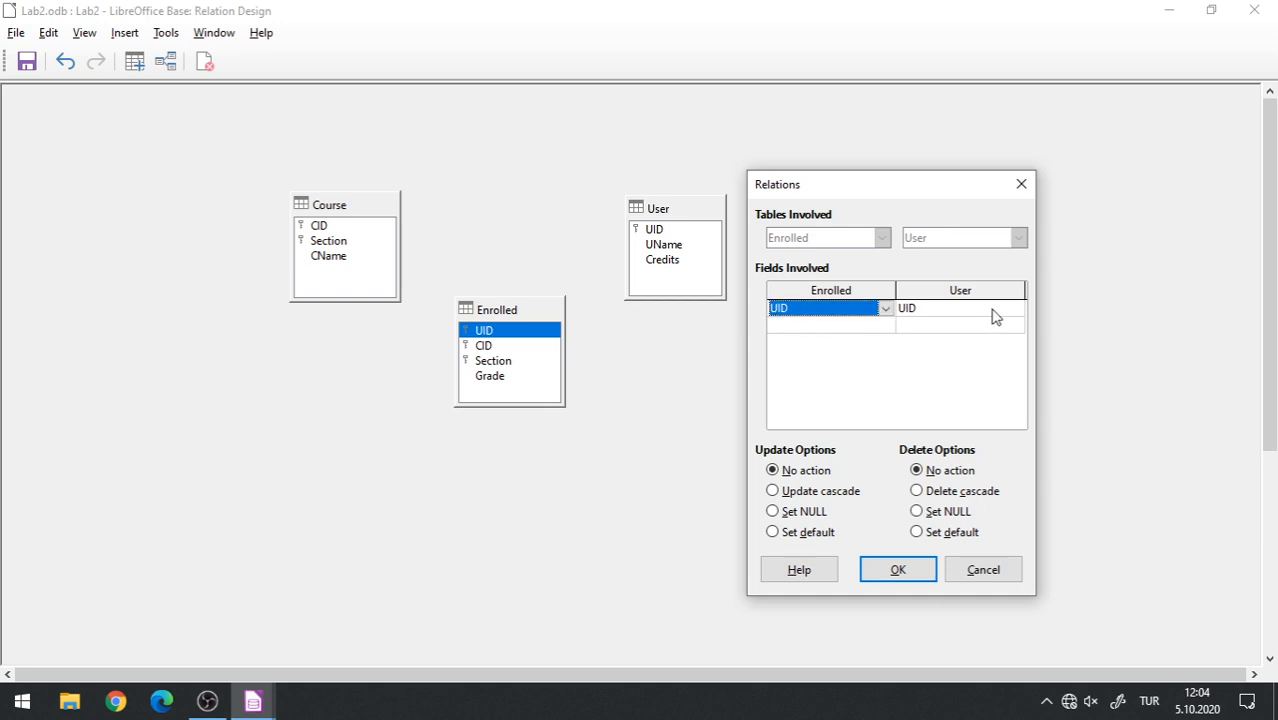
click(995, 316)
click(889, 309)
click(889, 309)
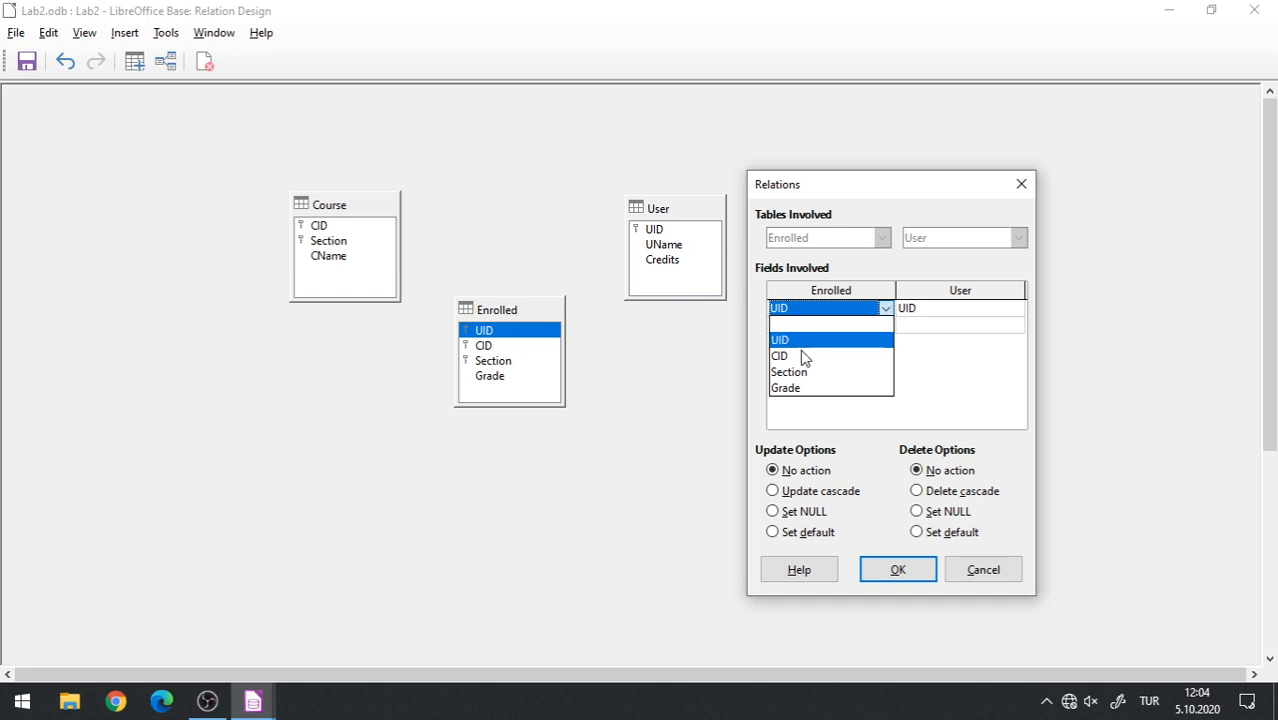
click(825, 340)
click(885, 308)
click(847, 371)
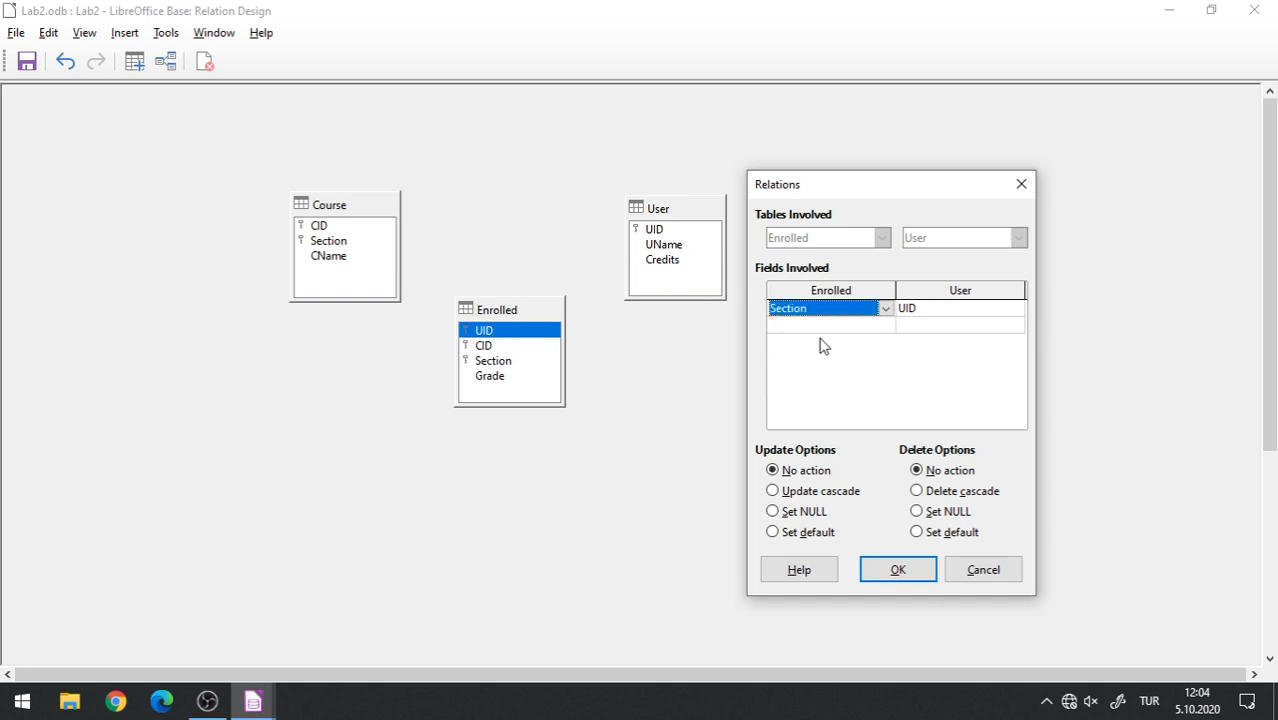
click(885, 309)
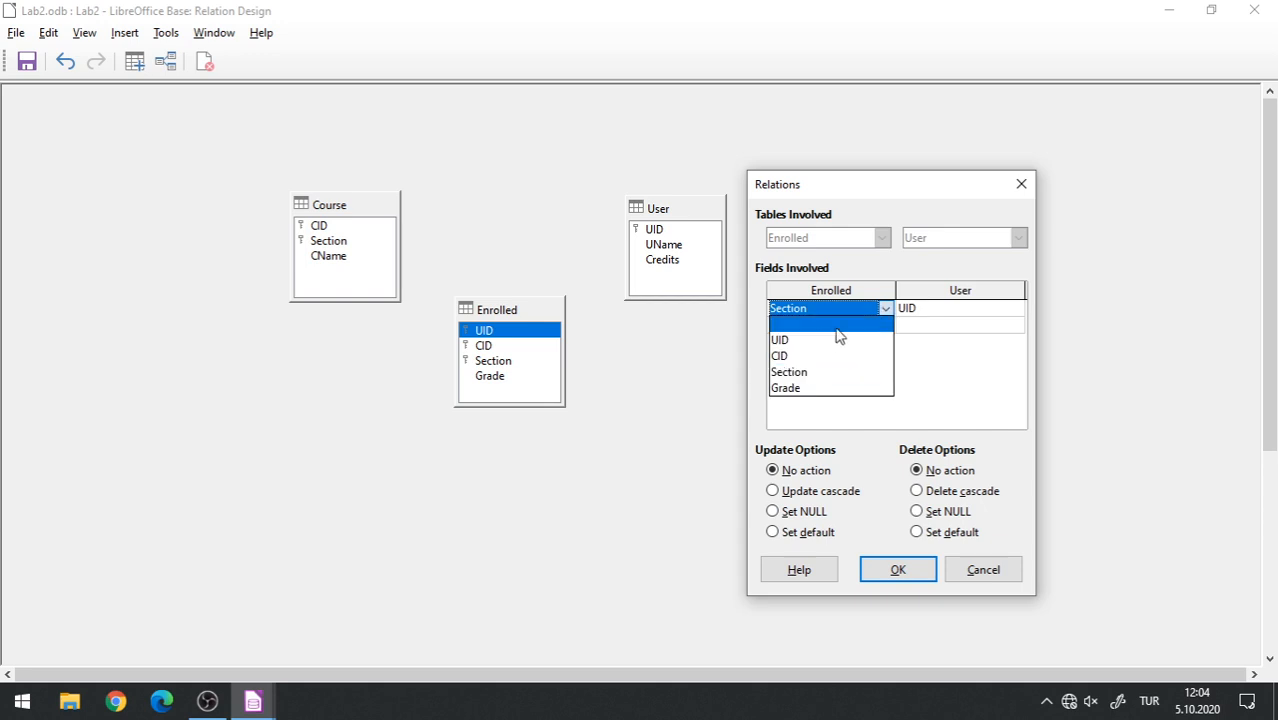
click(829, 341)
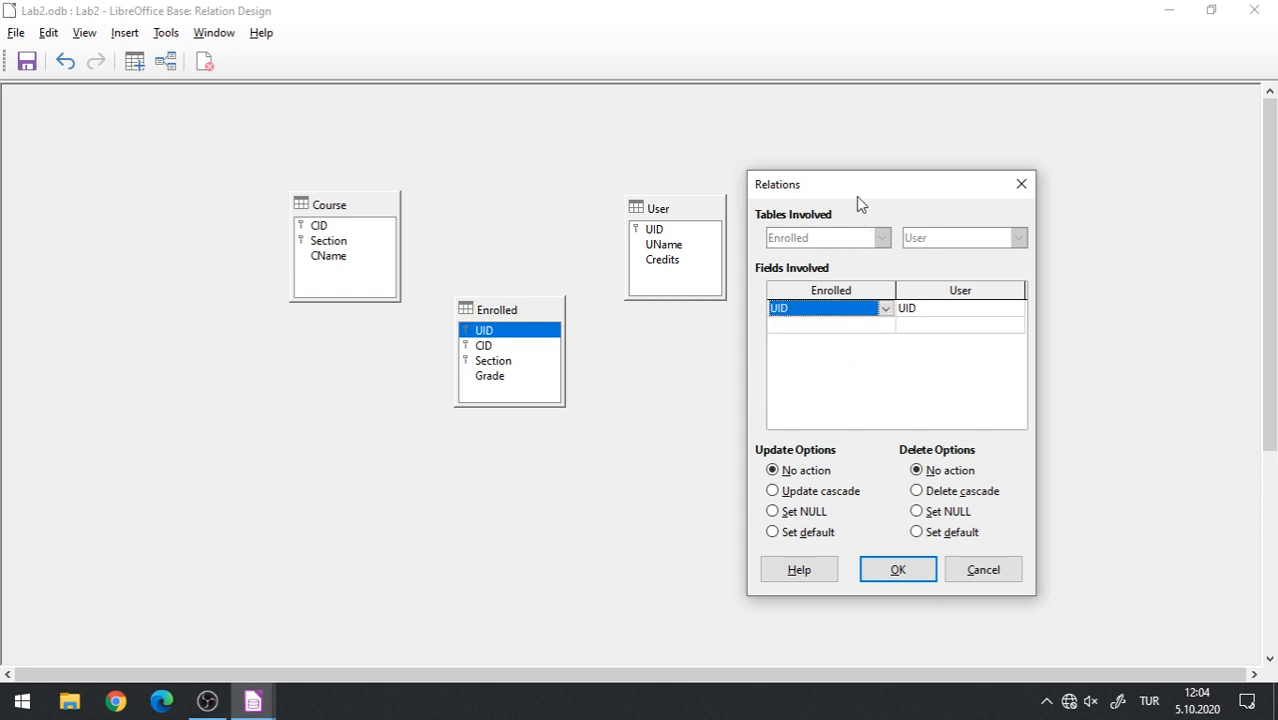
drag(860, 189, 757, 195)
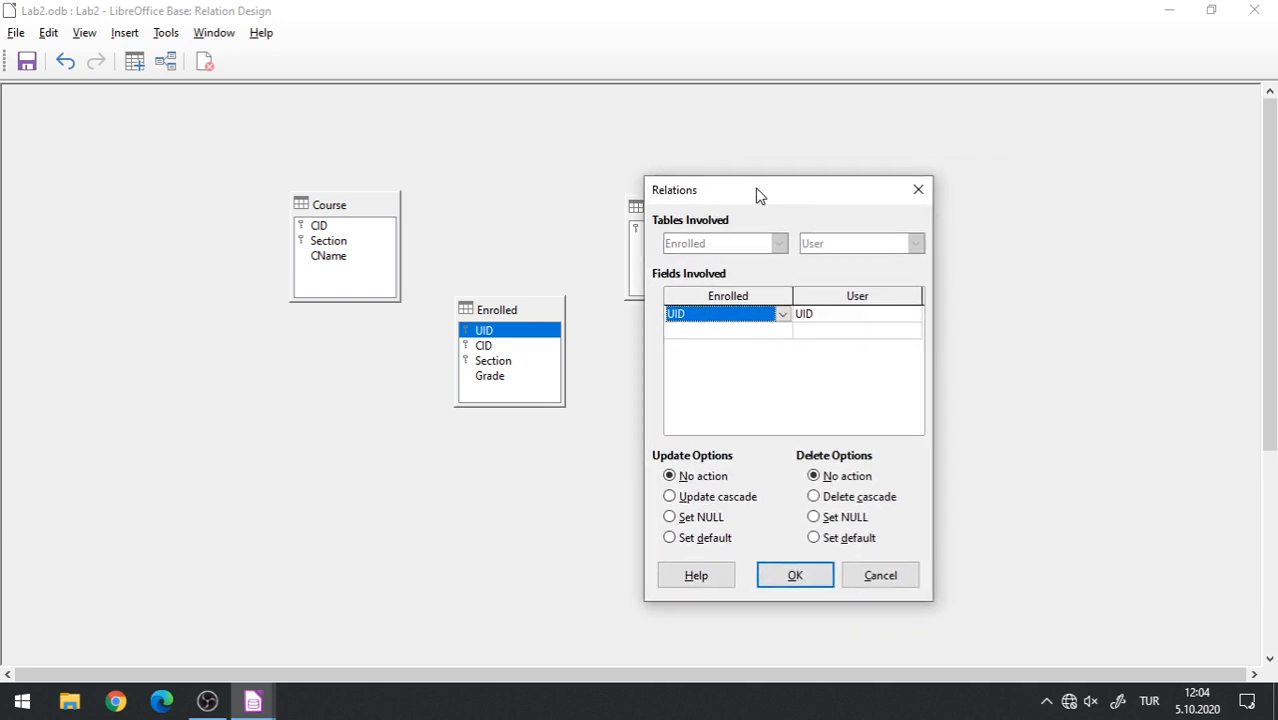
click(889, 318)
click(839, 346)
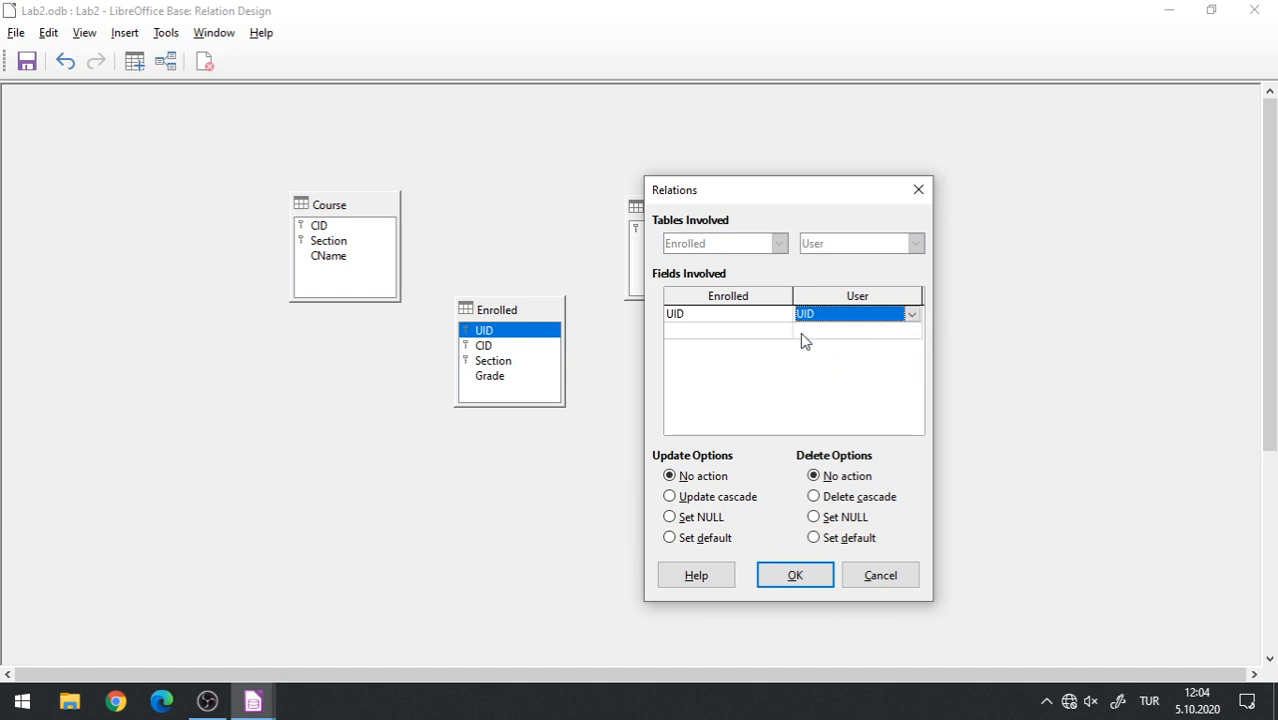
click(736, 316)
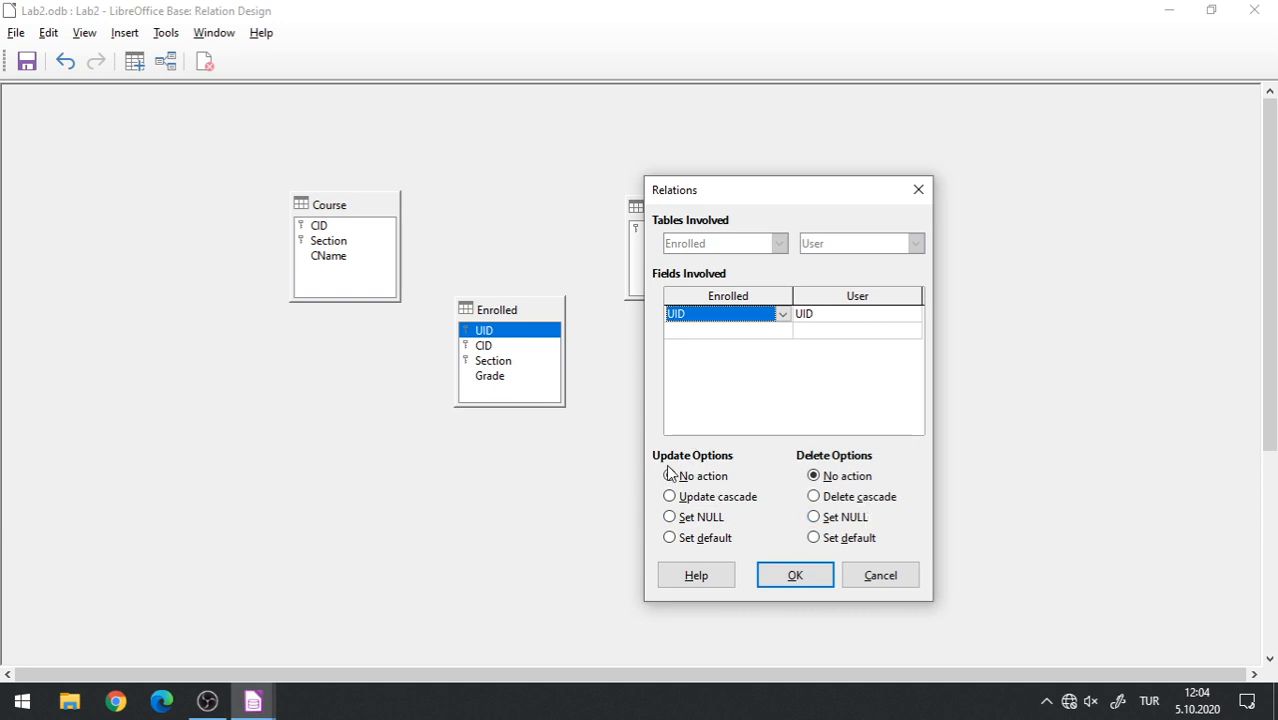
Set the relation's update option to Update cascade and its delete option to Delete cascade.
click(735, 500)
click(873, 503)
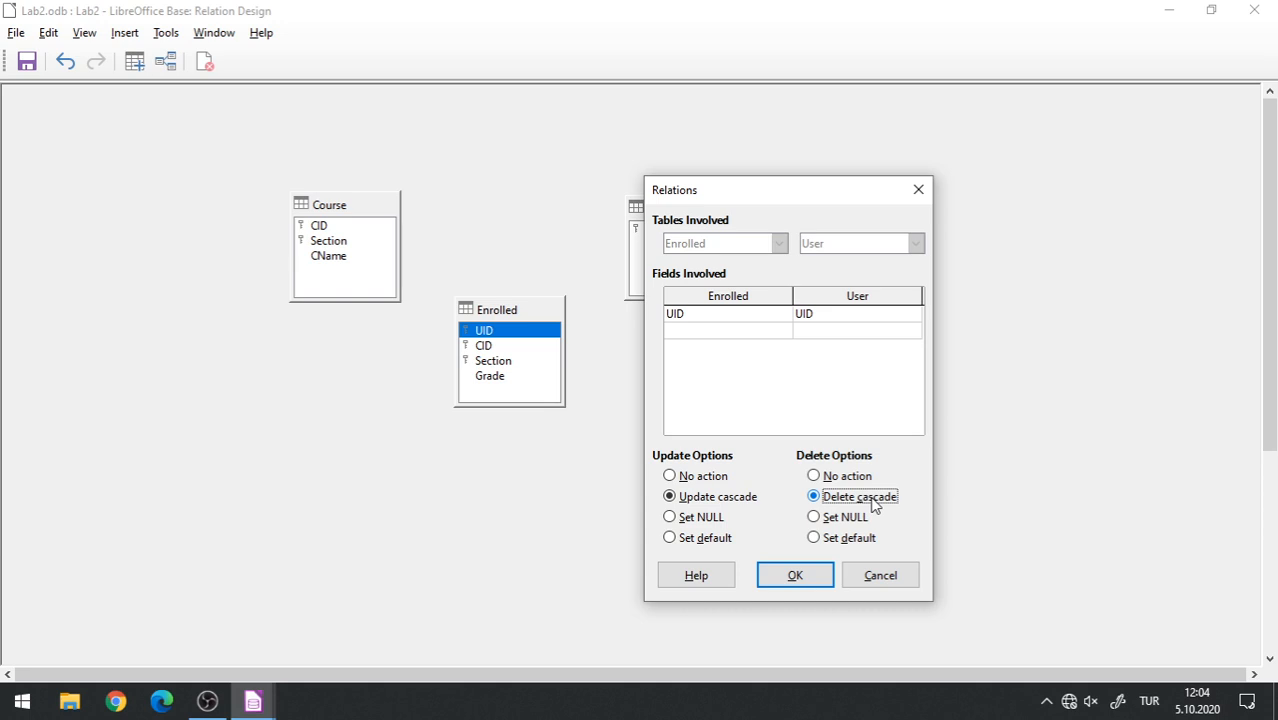
click(731, 506)
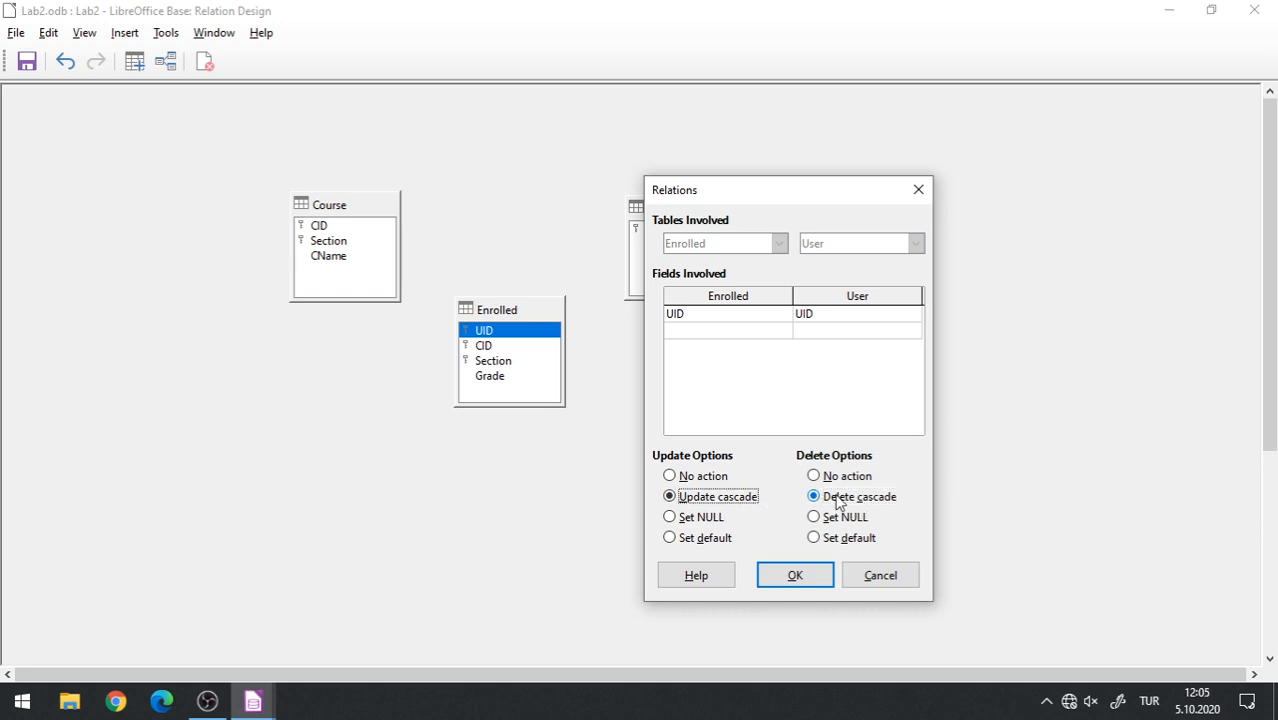
click(858, 500)
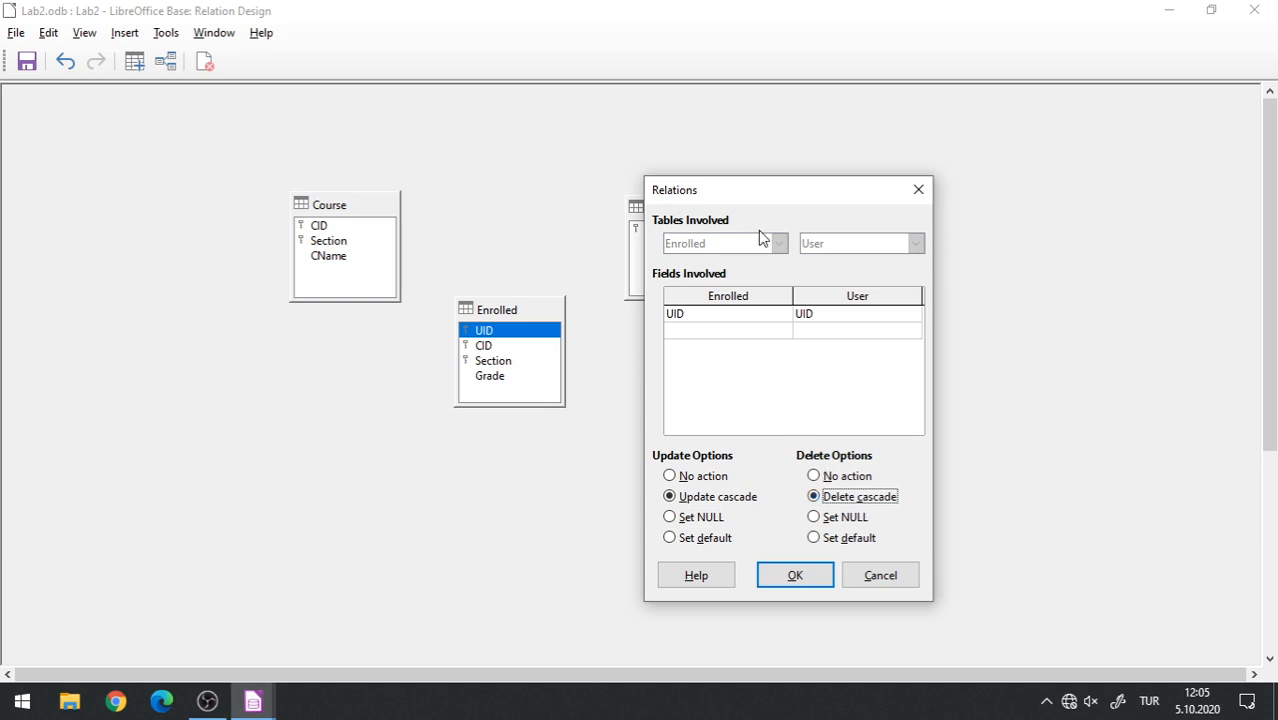
Switch the update option to No action and back to Update cascade, and create the Enrolled–User relation.
drag(771, 195, 921, 170)
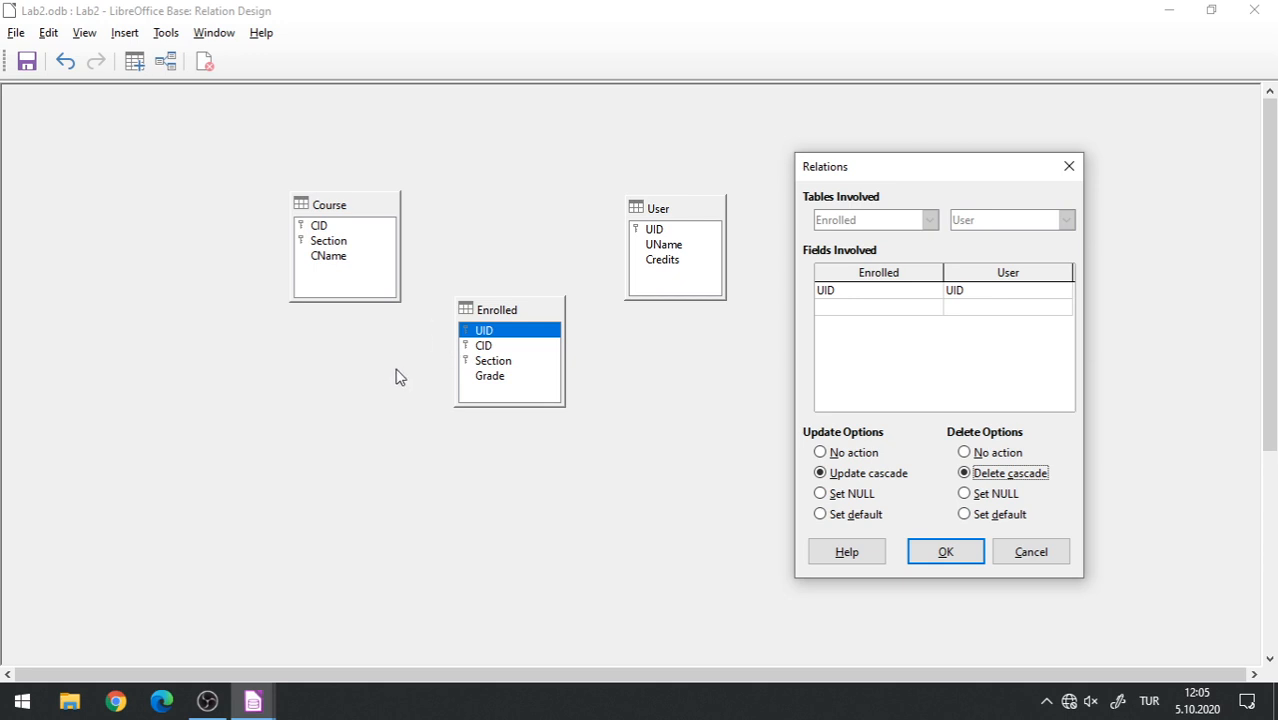
click(866, 456)
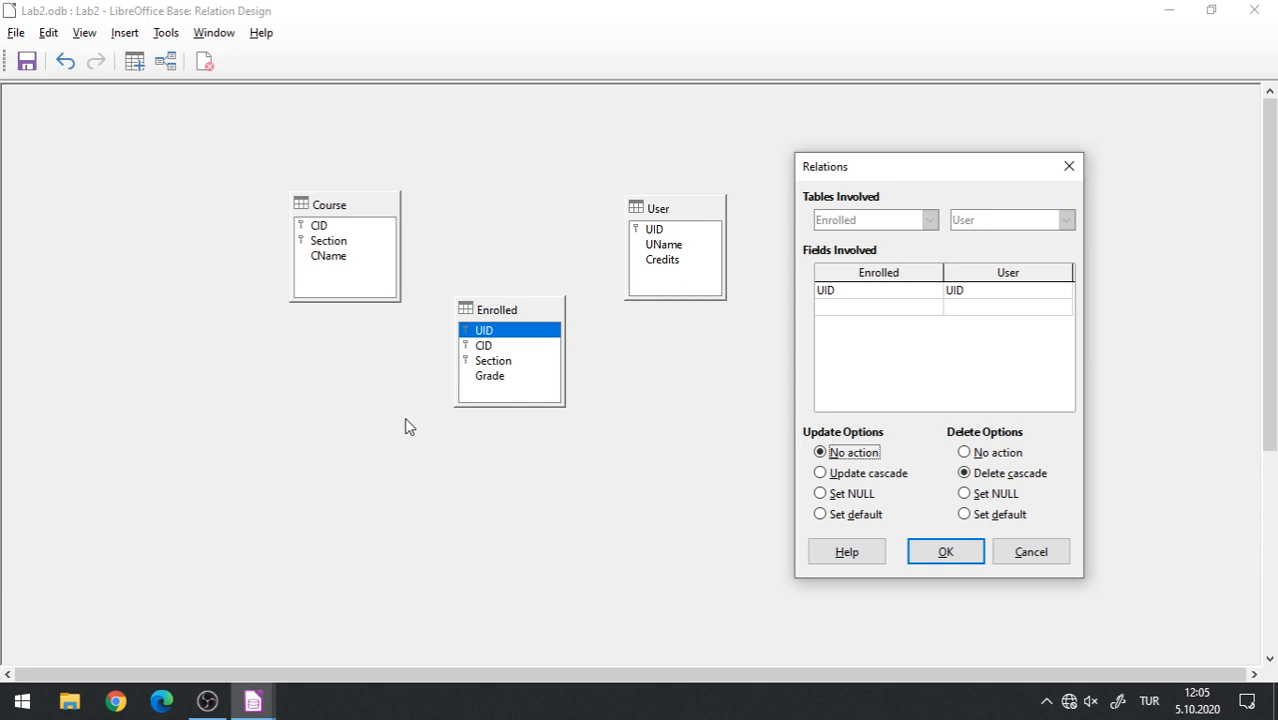
click(878, 479)
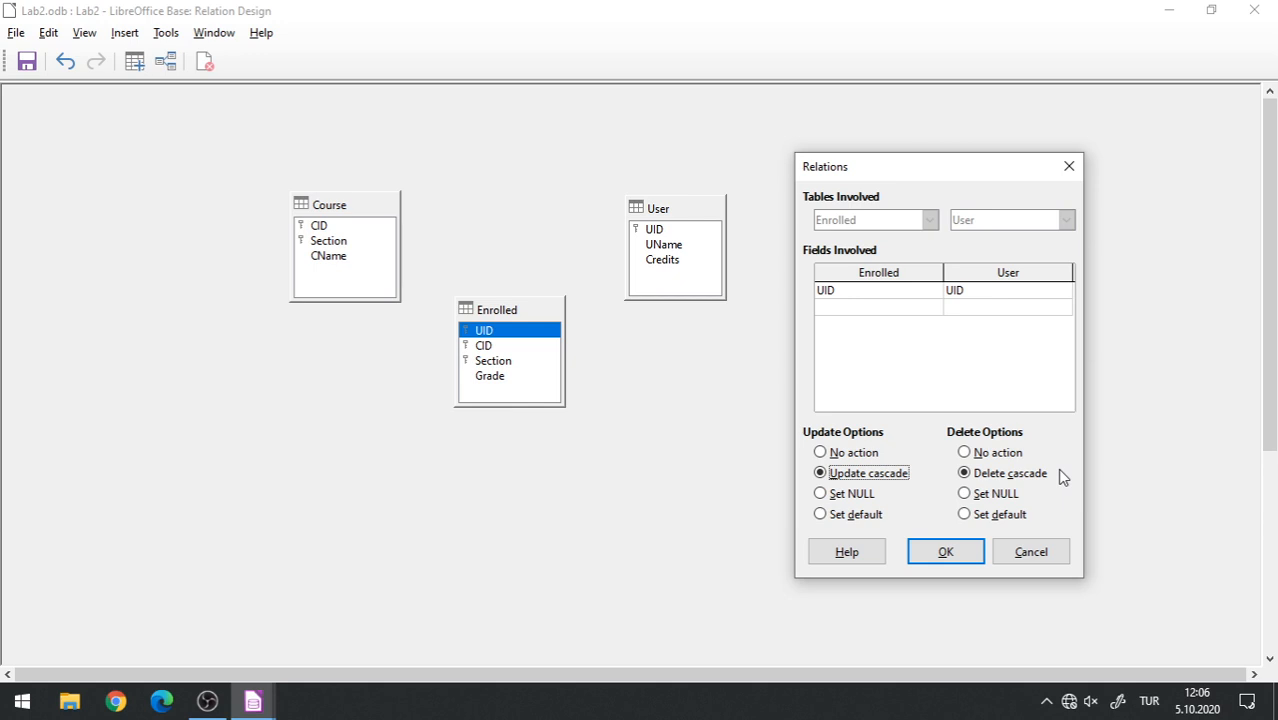
click(946, 553)
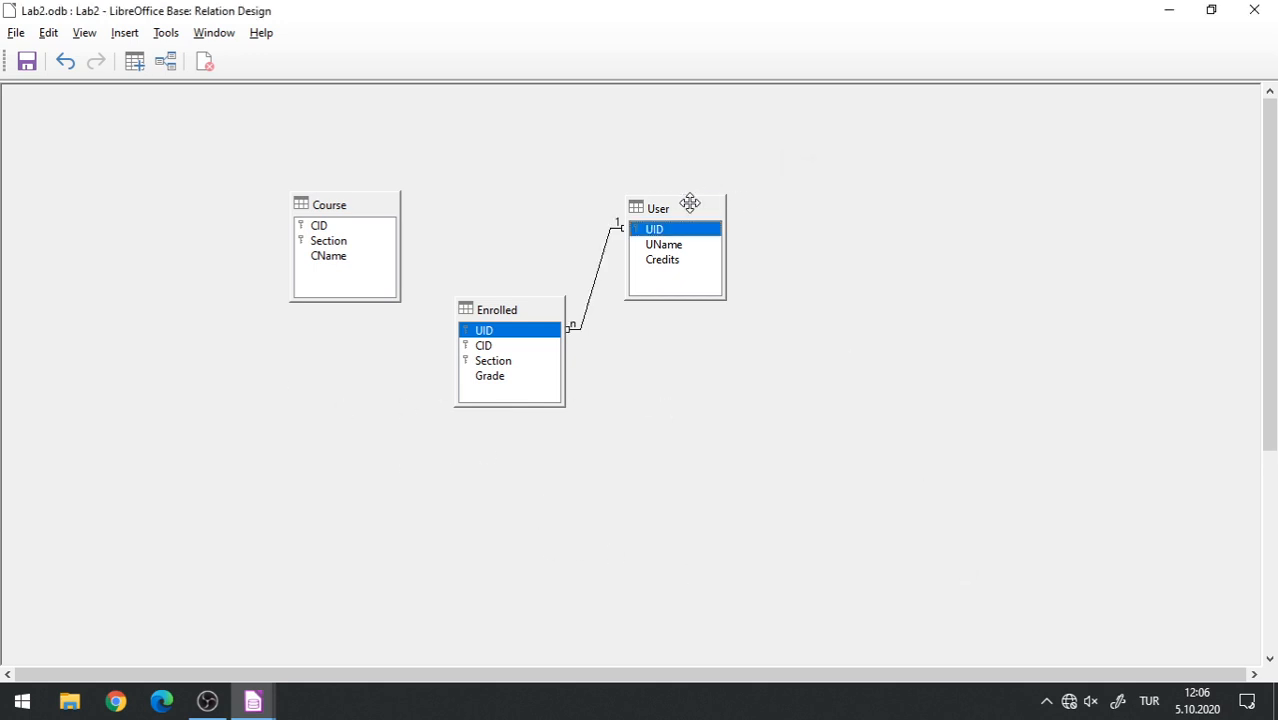
Move the User table further right and the Enrolled table slightly right, and select UID in the User table.
drag(688, 206, 727, 211)
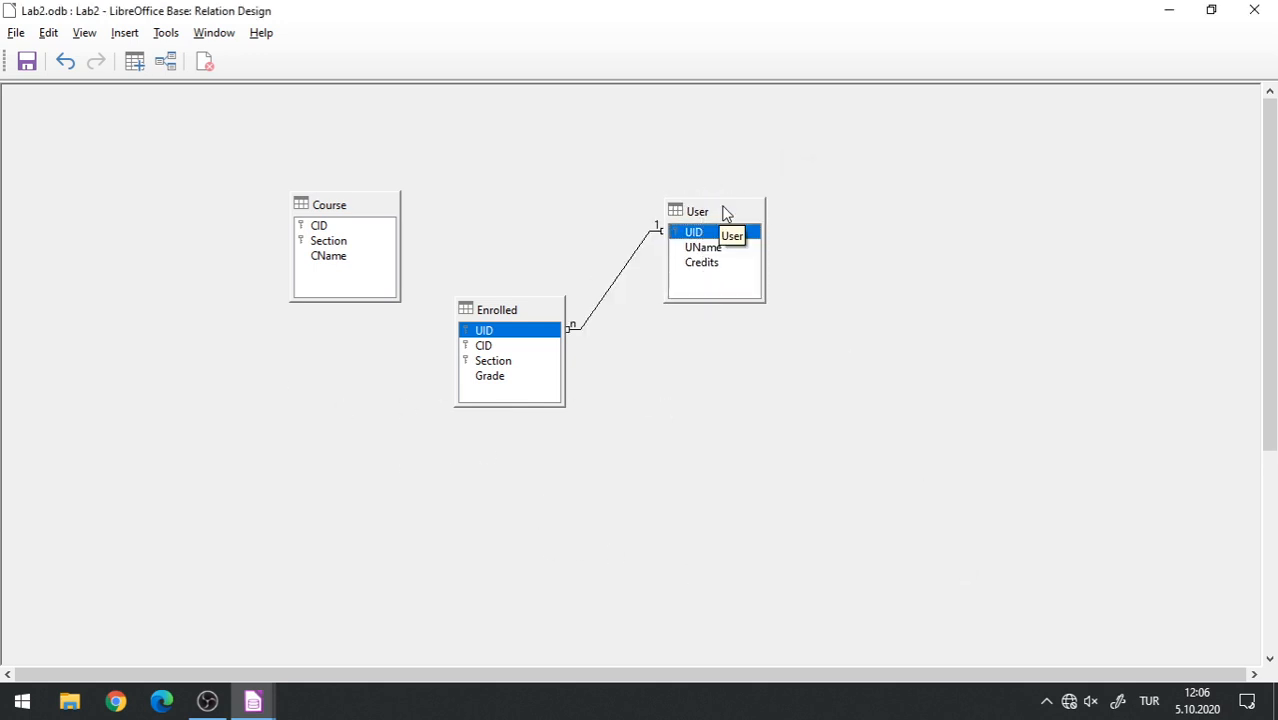
click(613, 299)
drag(527, 307, 542, 306)
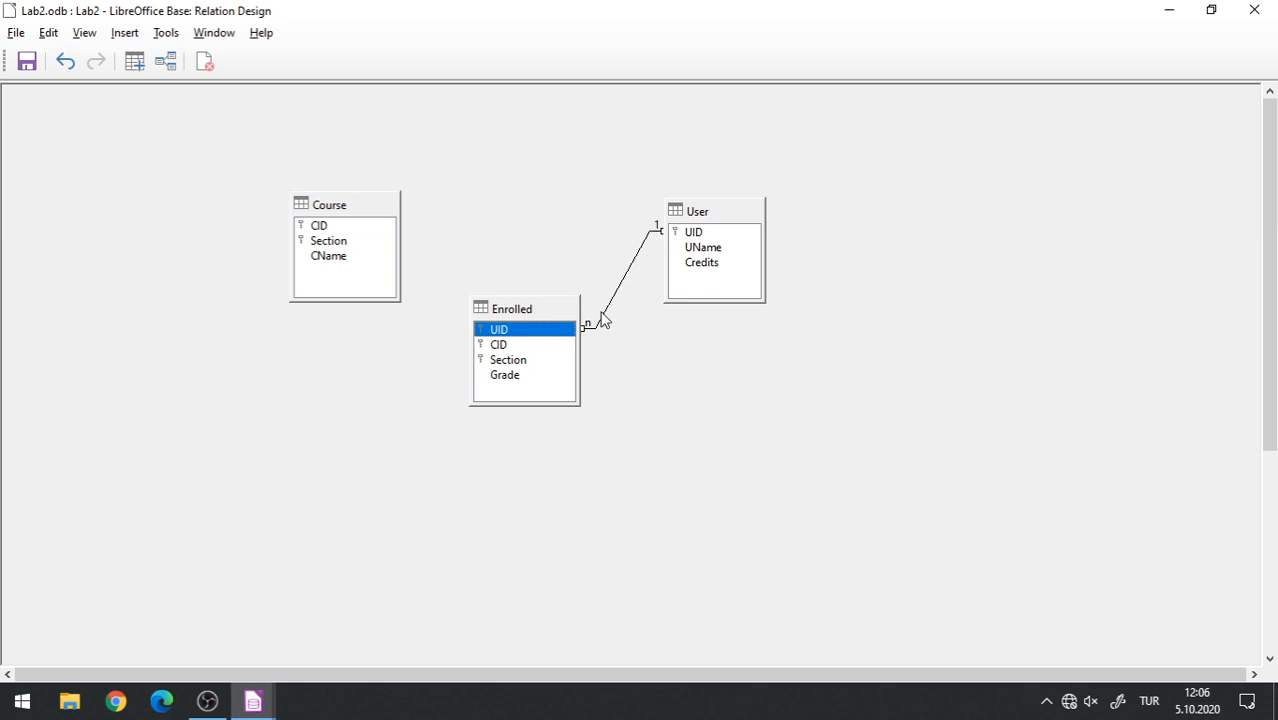
click(698, 236)
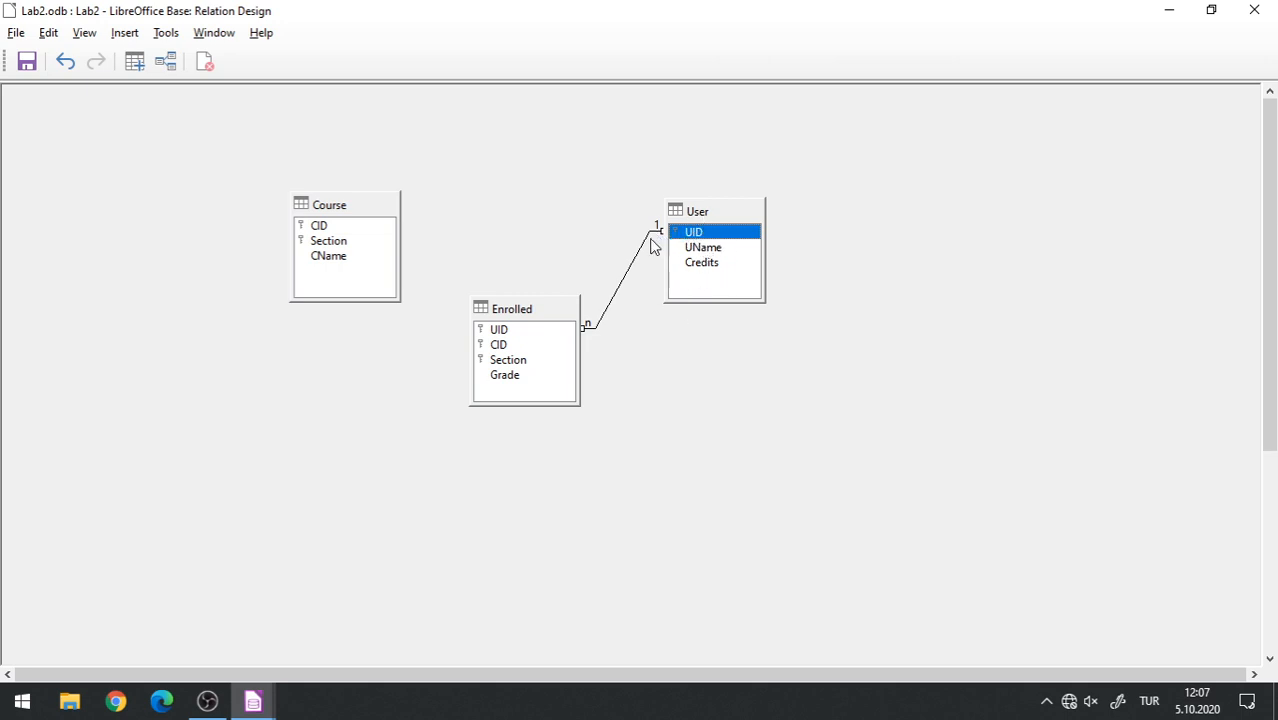
Highlight the Enrolled–User relation to check its linked fields, and move the Enrolled table slightly up and right.
click(589, 328)
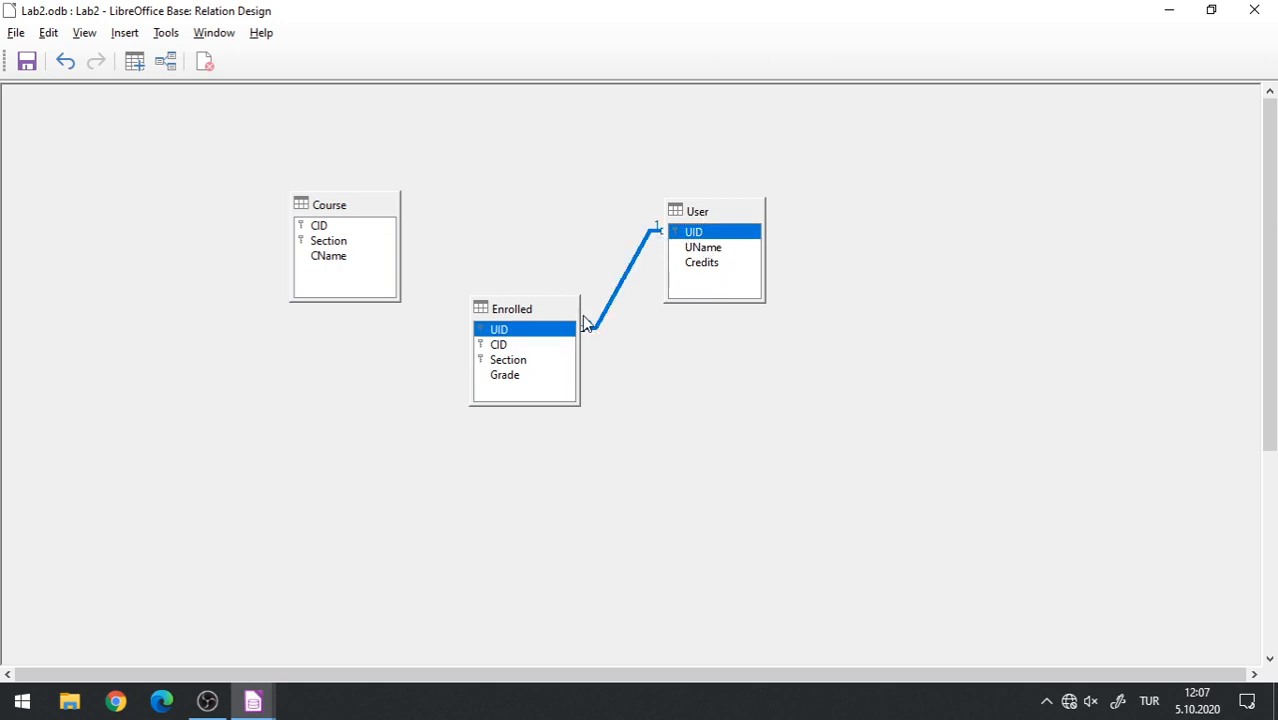
click(495, 504)
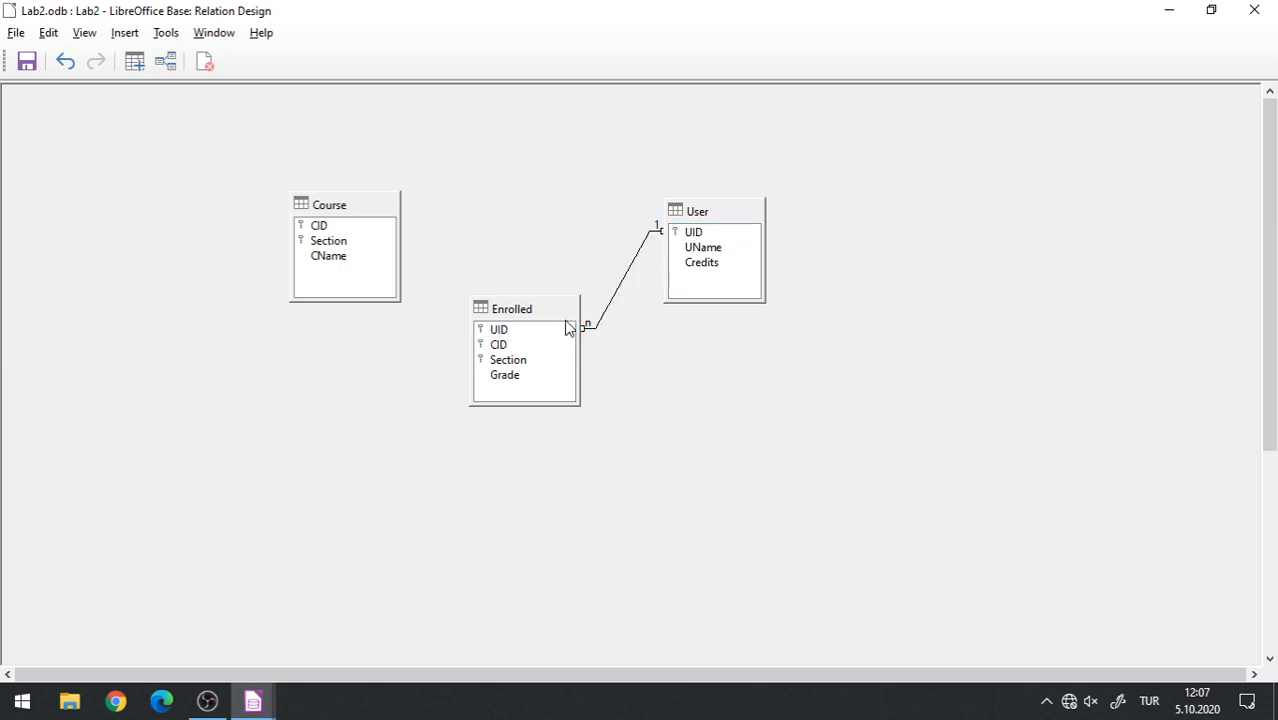
drag(567, 312, 575, 283)
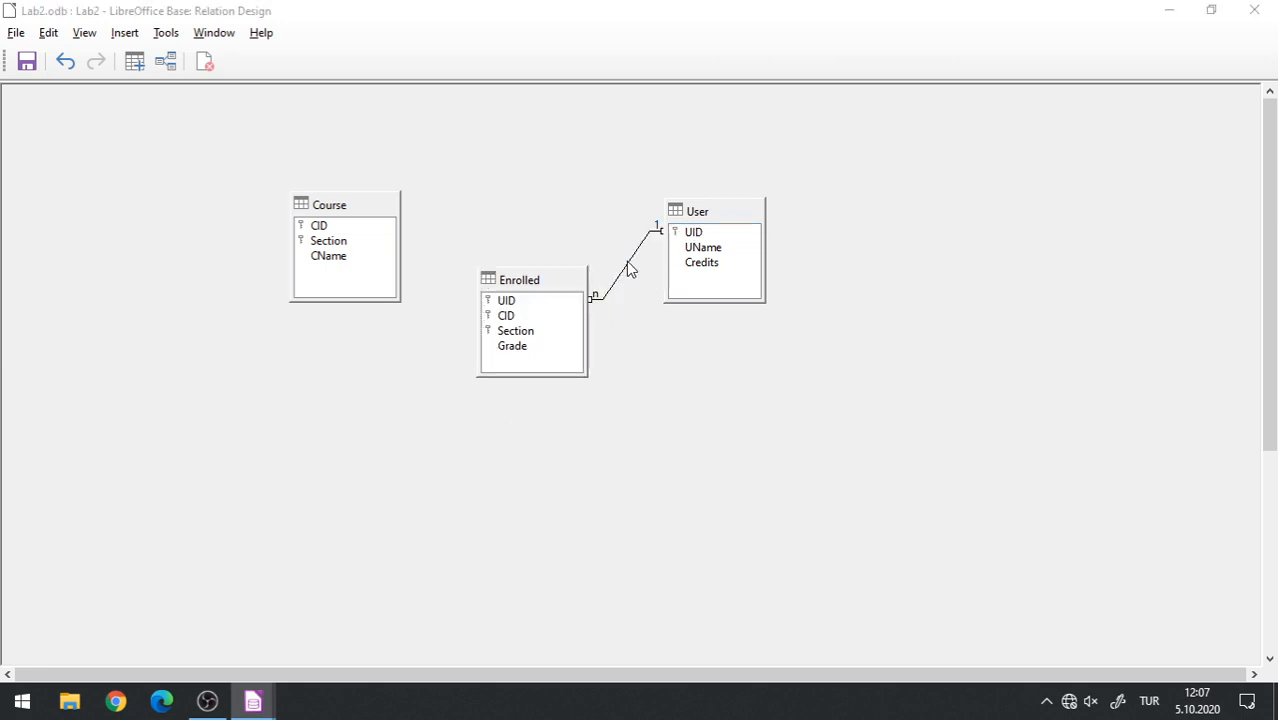
Open the Enrolled–User relation's settings to review its field pair and its update and delete options, and close them.
double_click(626, 258)
drag(596, 146, 888, 160)
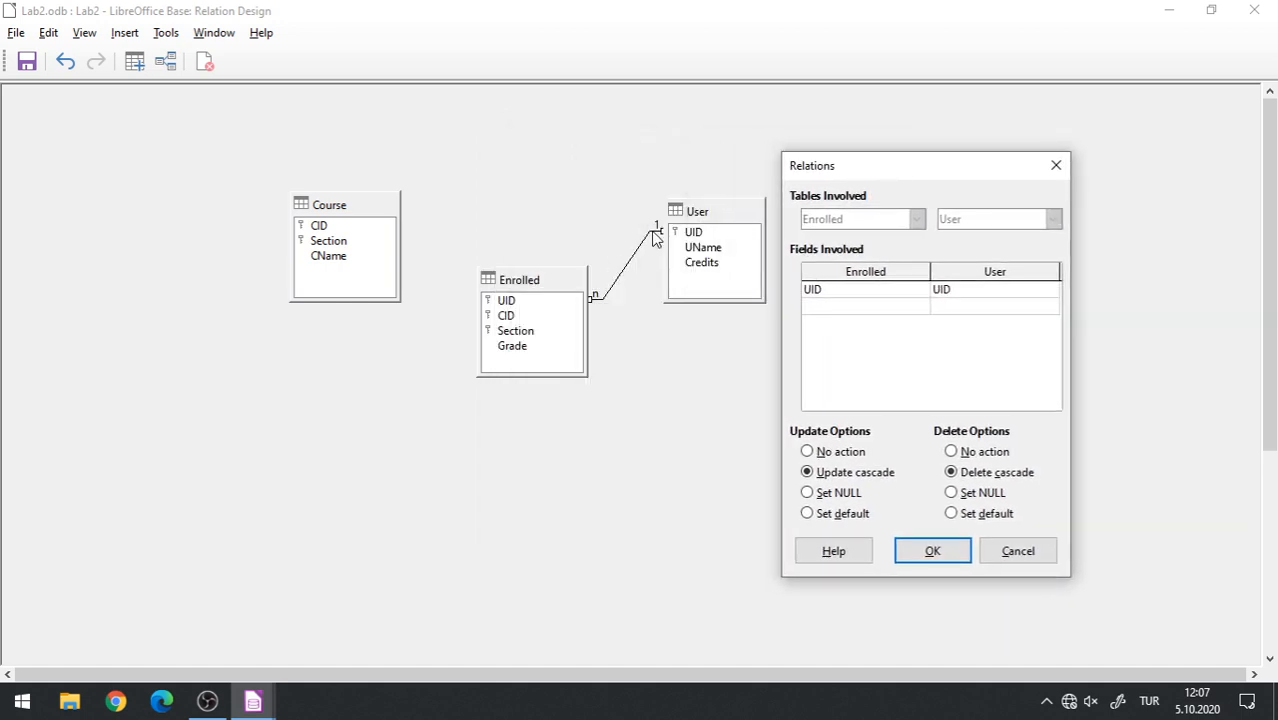
click(1056, 165)
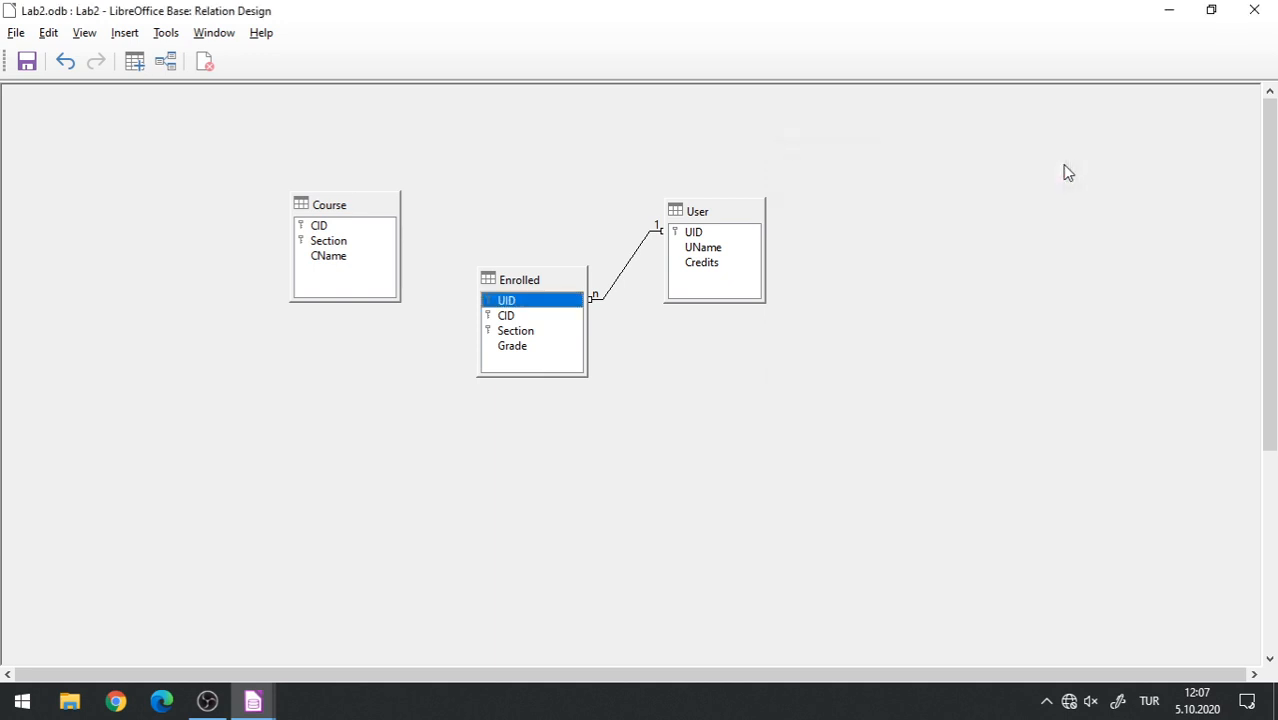
Move the Course table further left, away from the Enrolled table.
drag(305, 204, 259, 199)
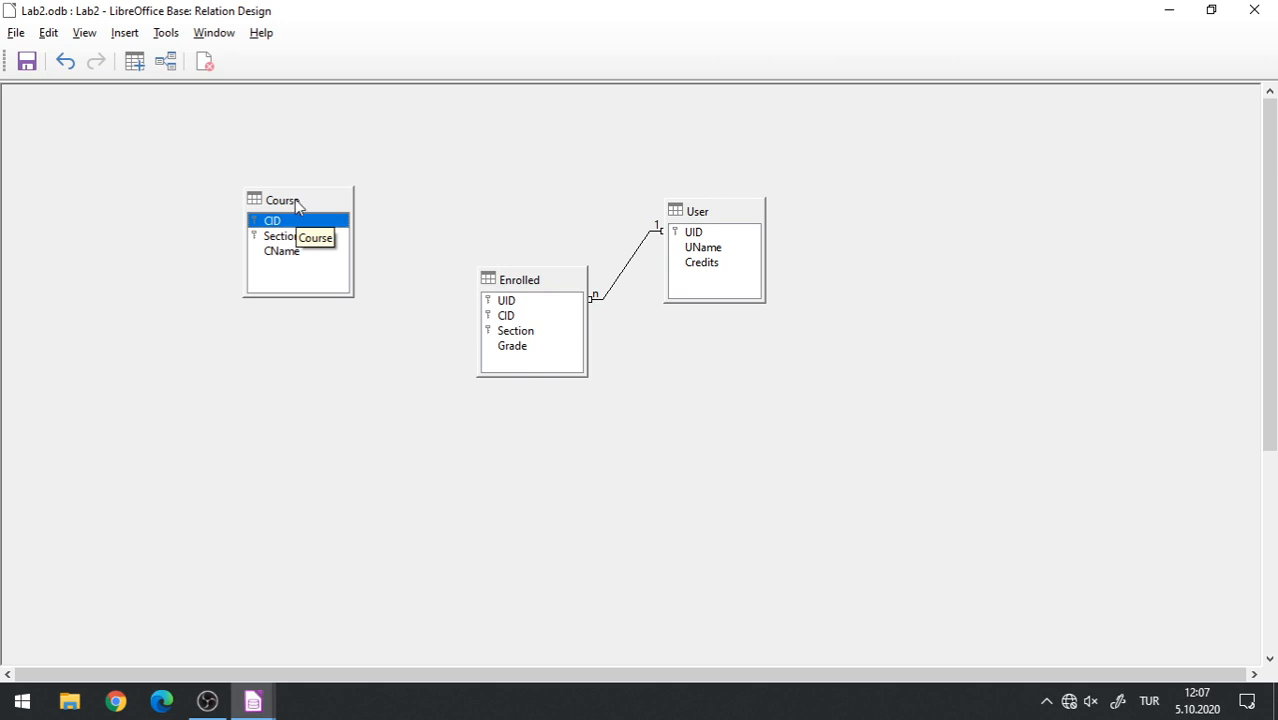
click(505, 279)
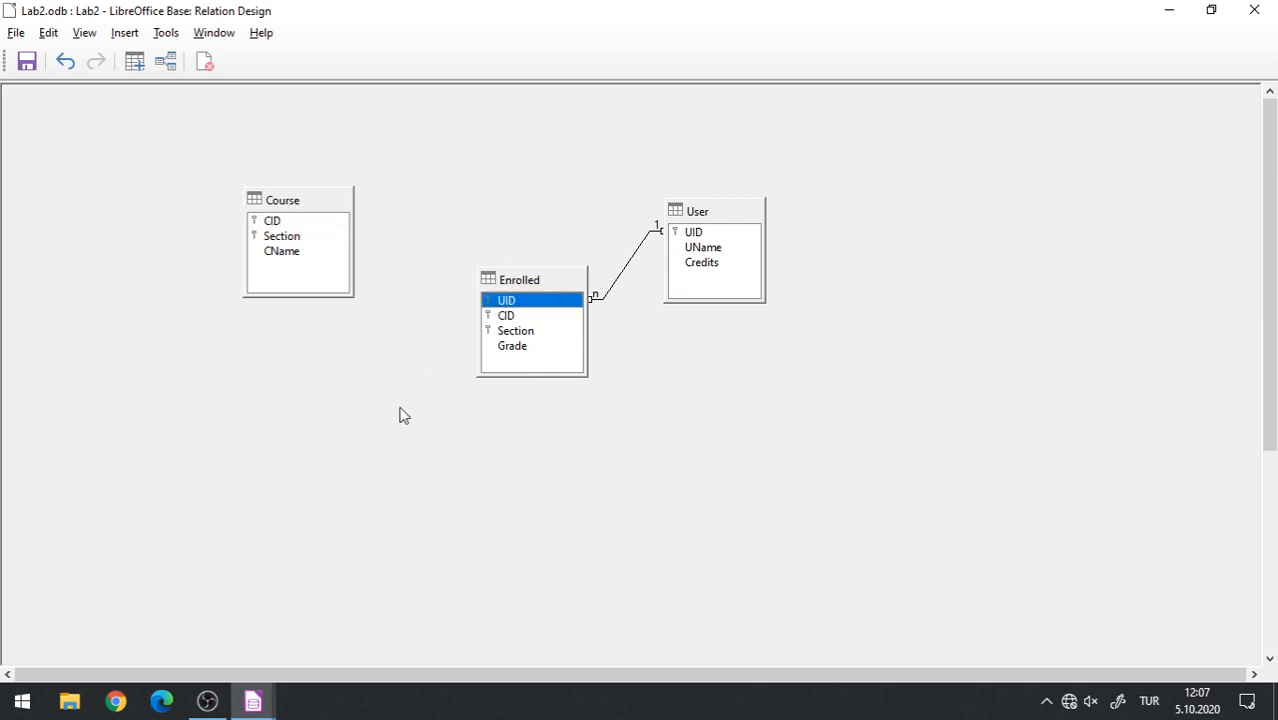
click(299, 224)
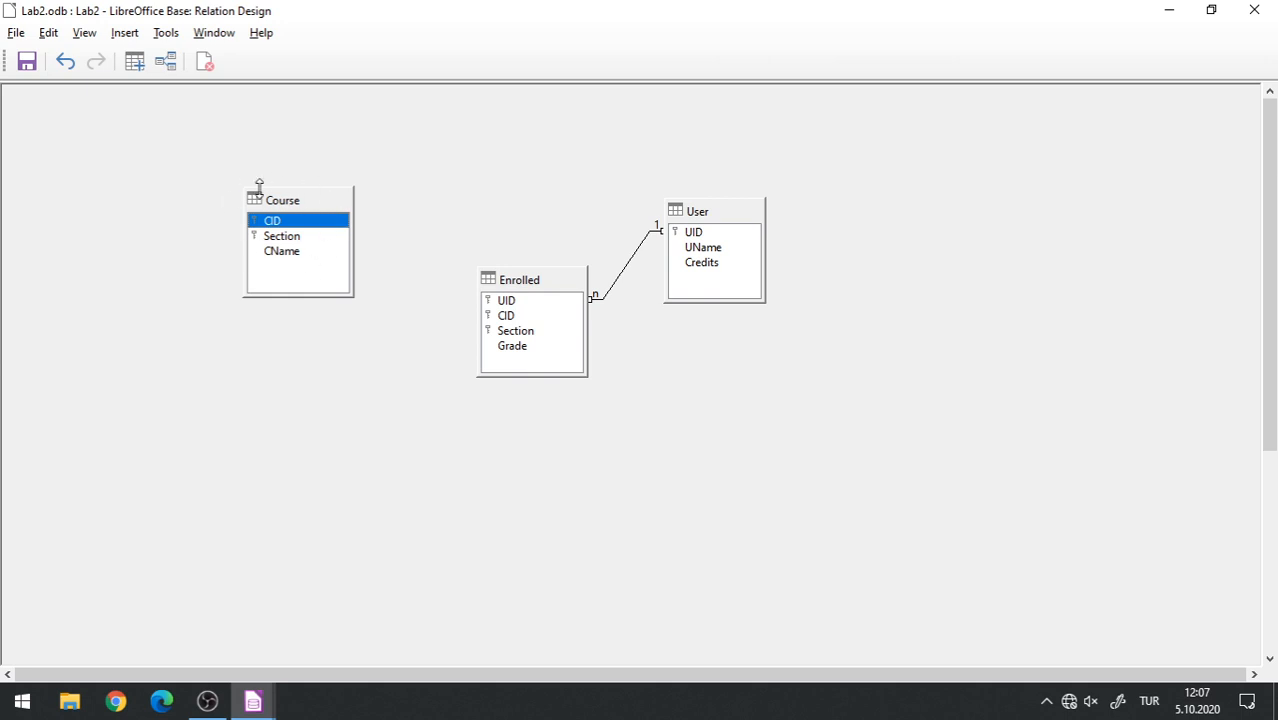
shift+click(287, 237)
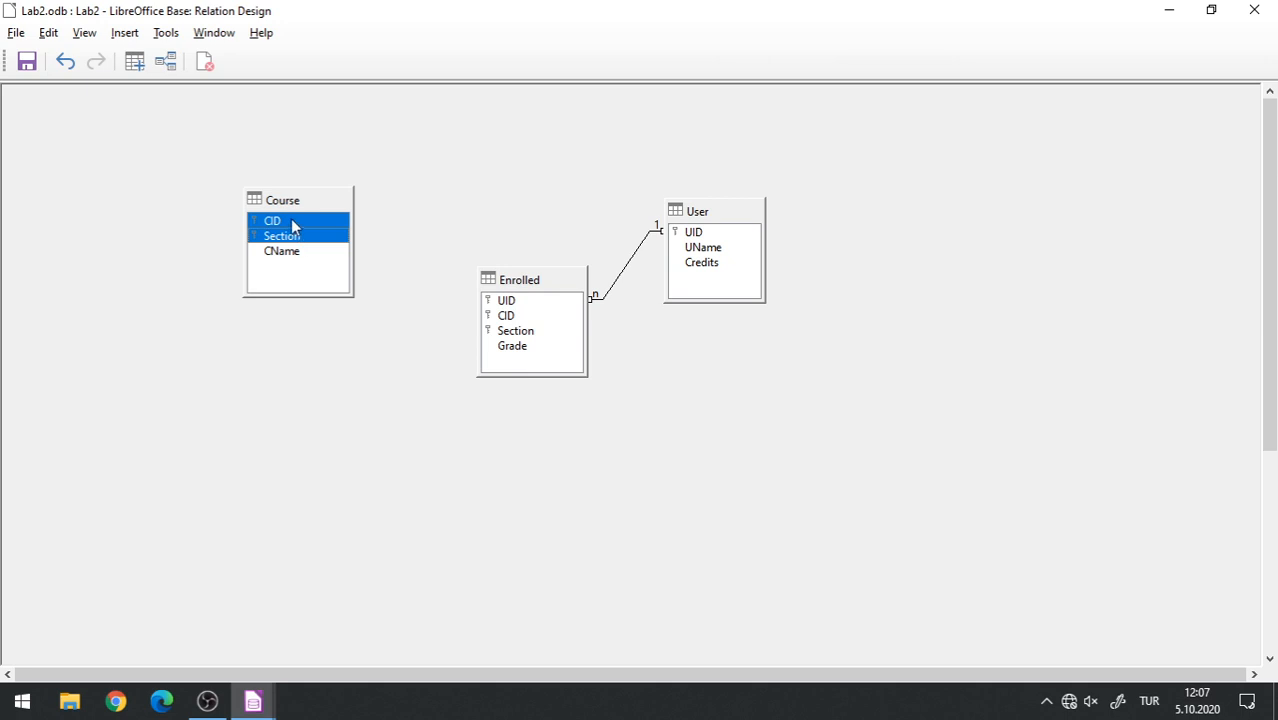
click(293, 226)
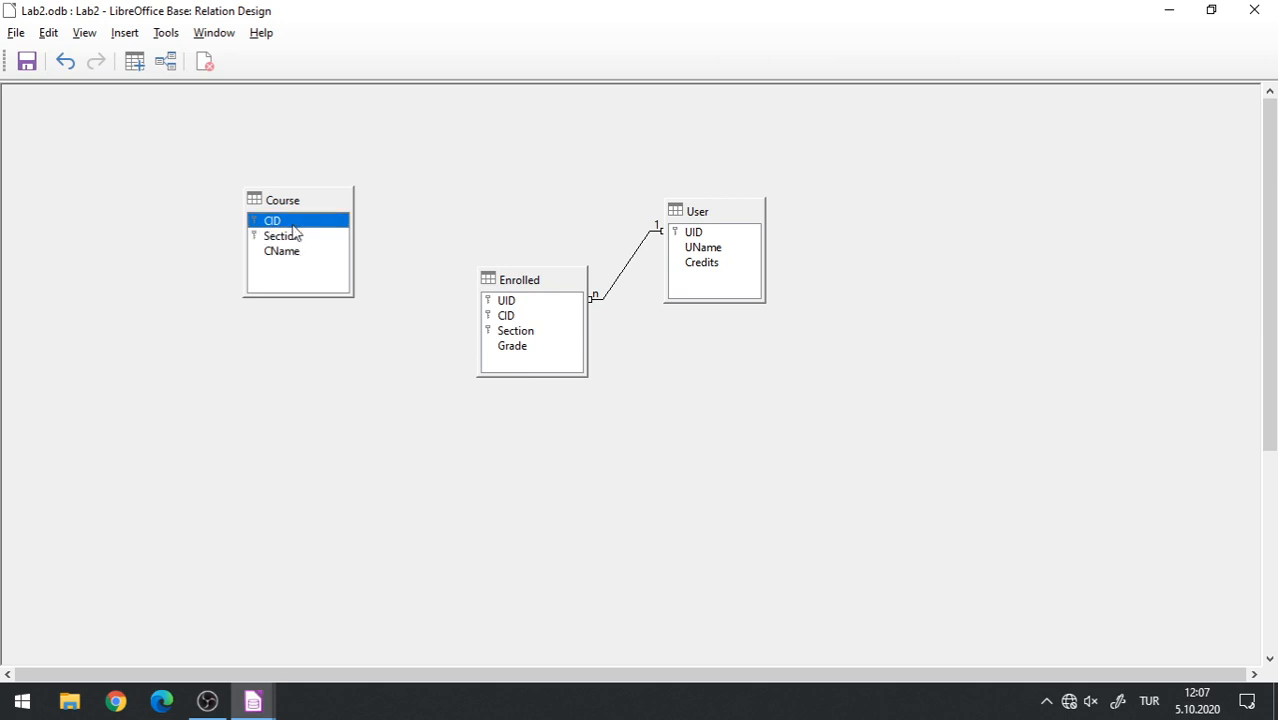
shift+click(285, 238)
drag(281, 222, 314, 238)
click(767, 146)
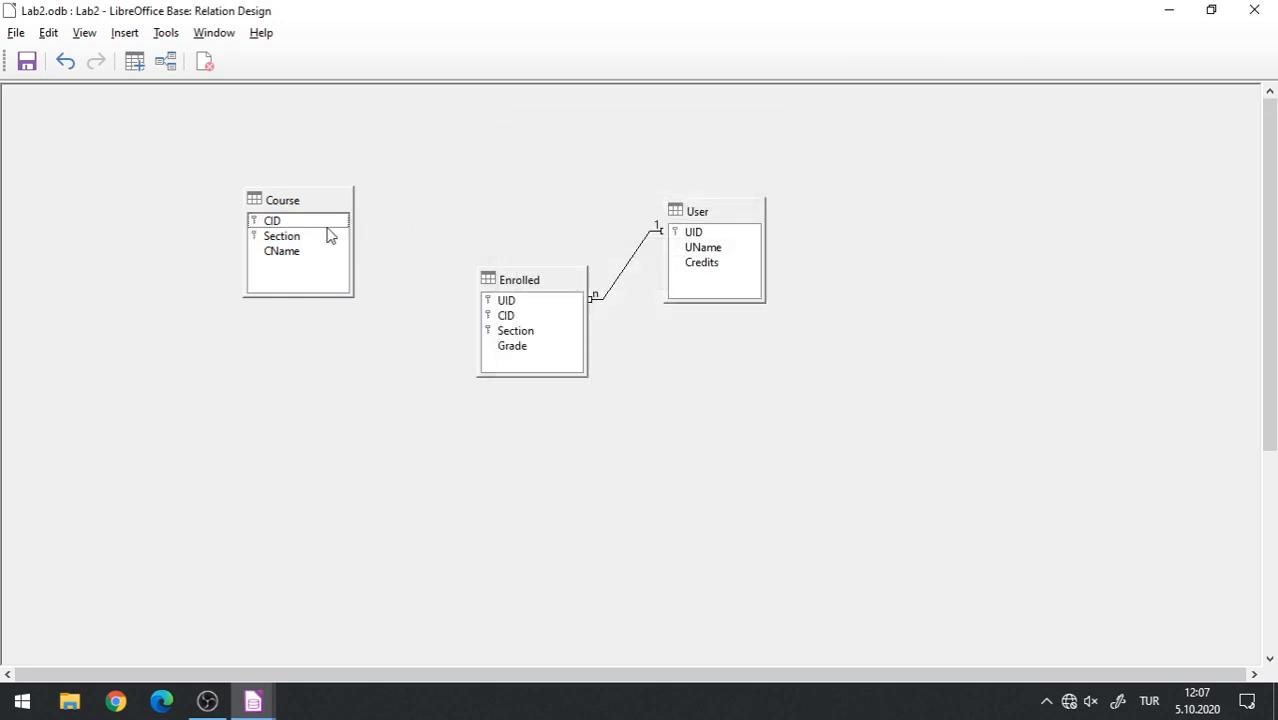
Start a relation between Enrolled and Course, pairing CID with CID and Section with Section.
click(306, 236)
click(289, 222)
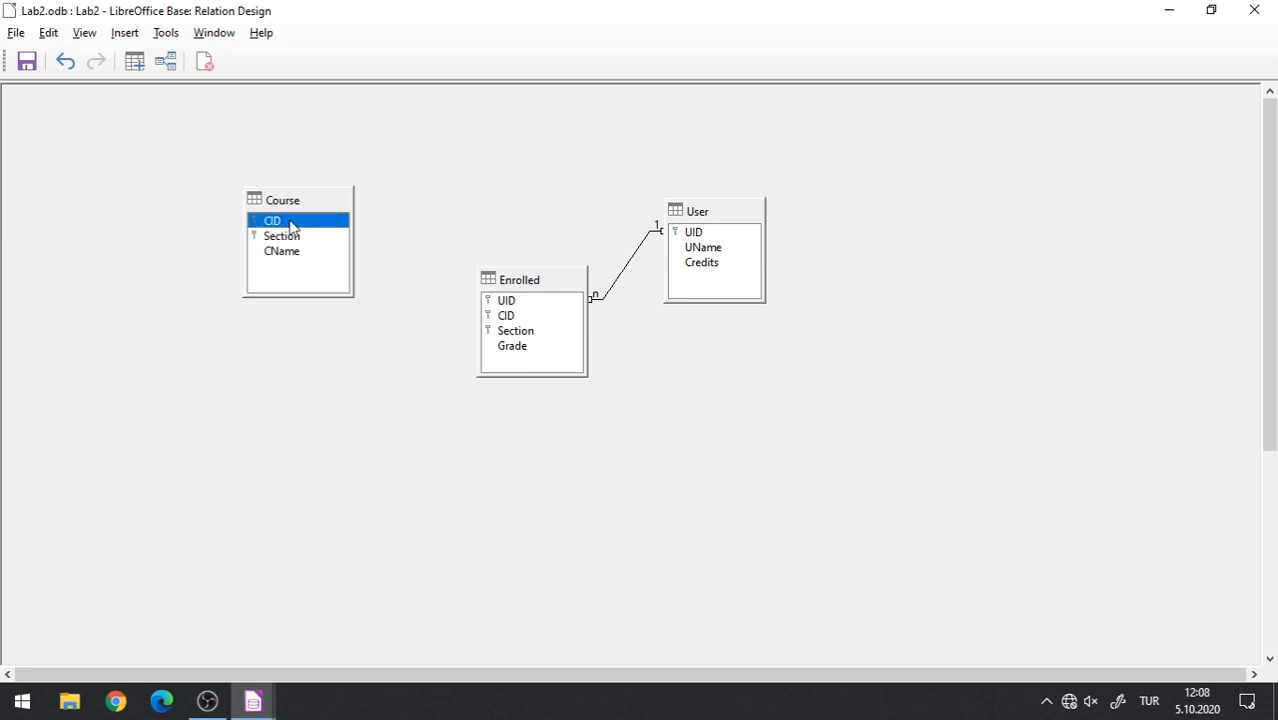
drag(290, 226, 528, 325)
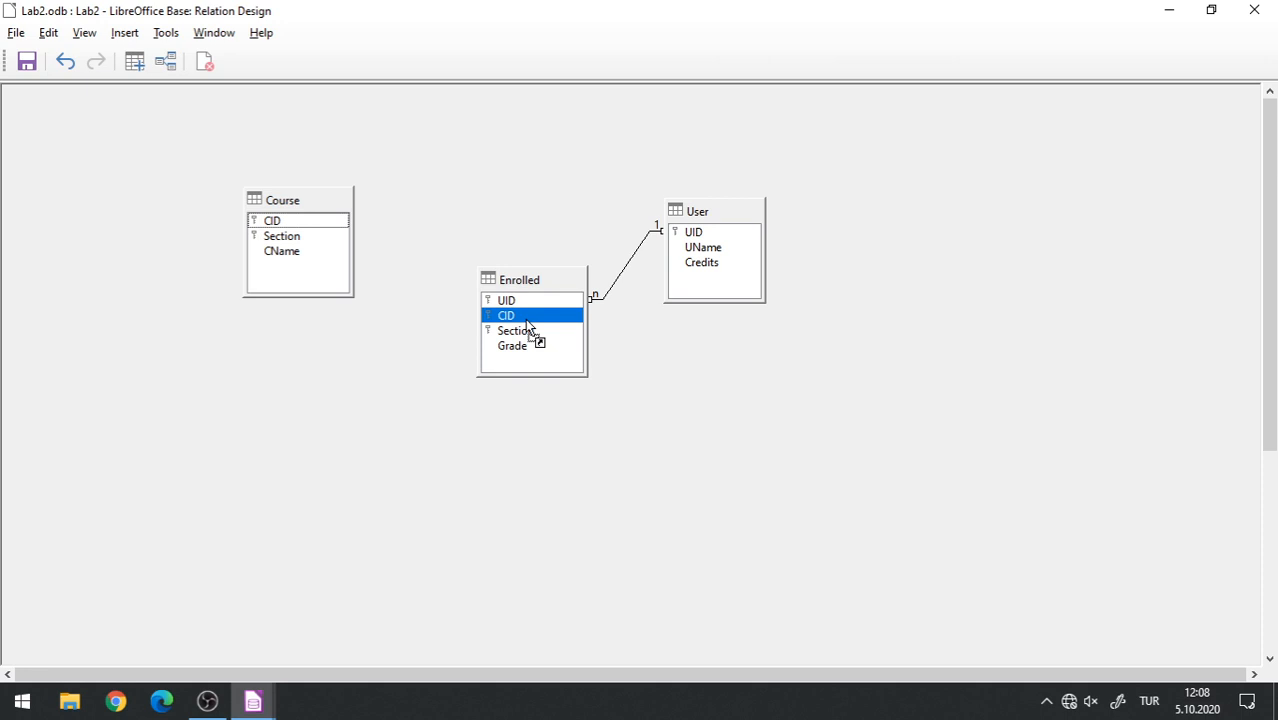
drag(526, 321, 526, 321)
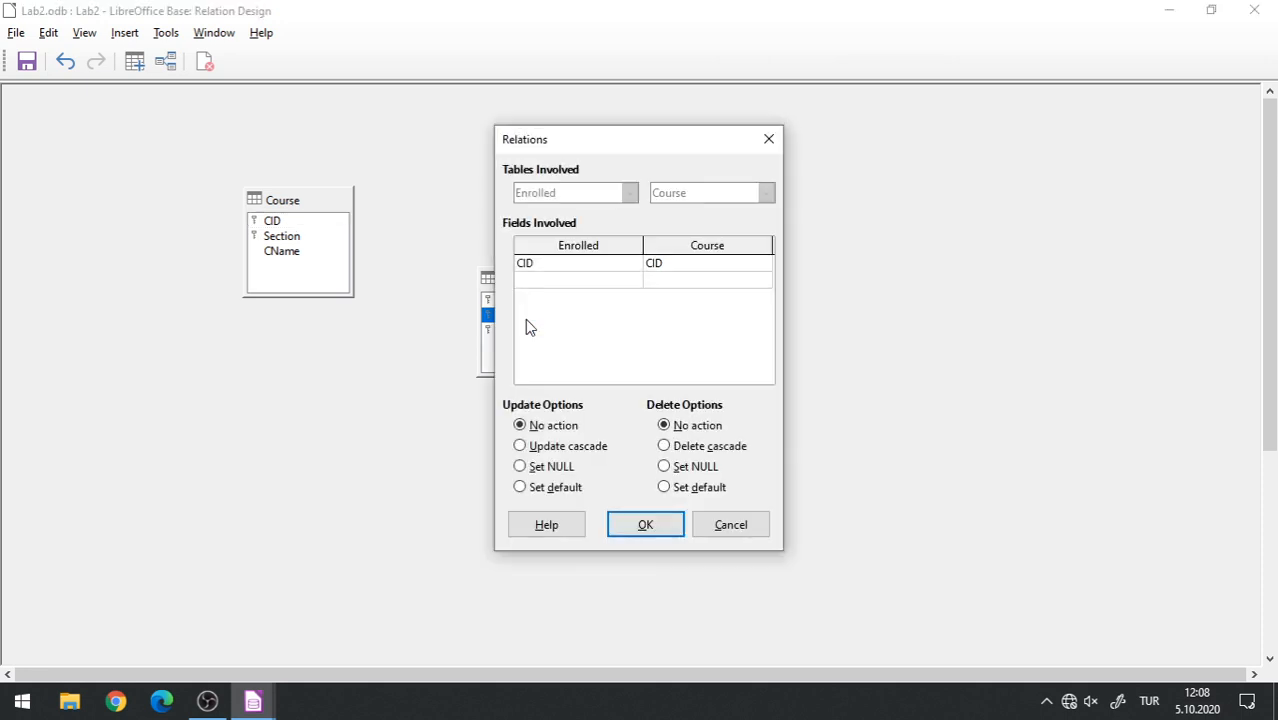
click(633, 283)
click(633, 282)
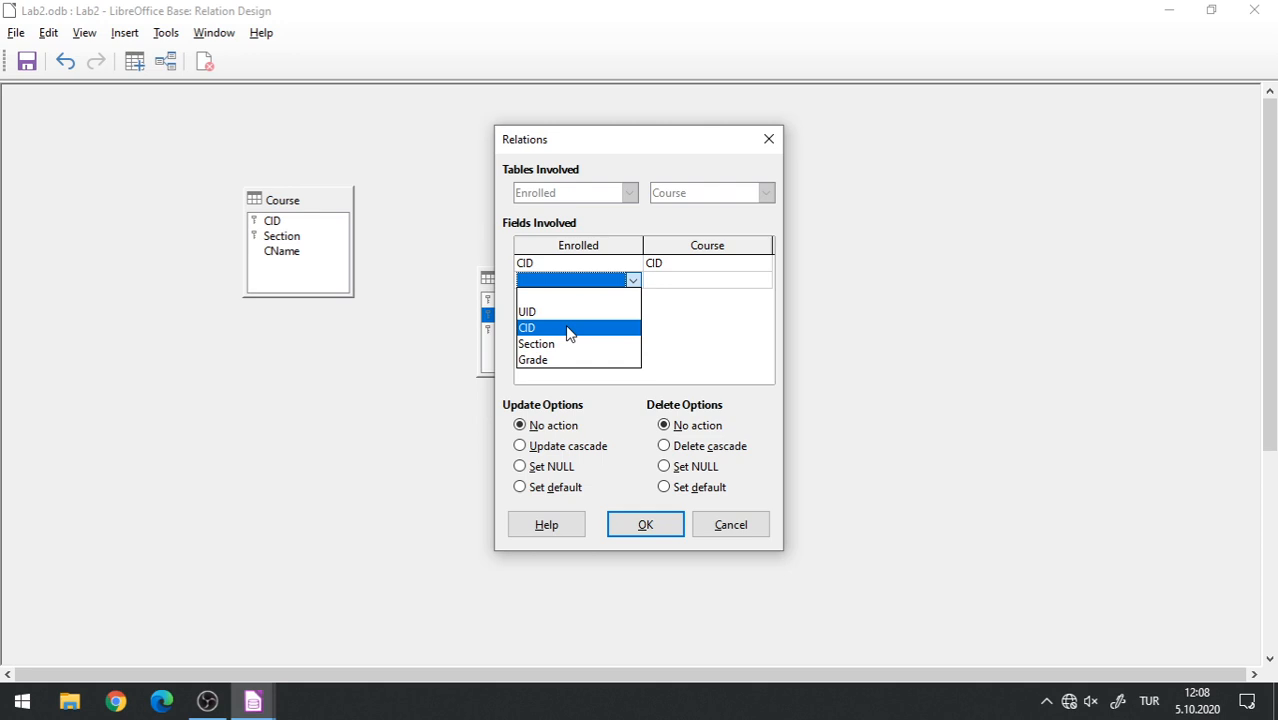
click(567, 332)
click(631, 282)
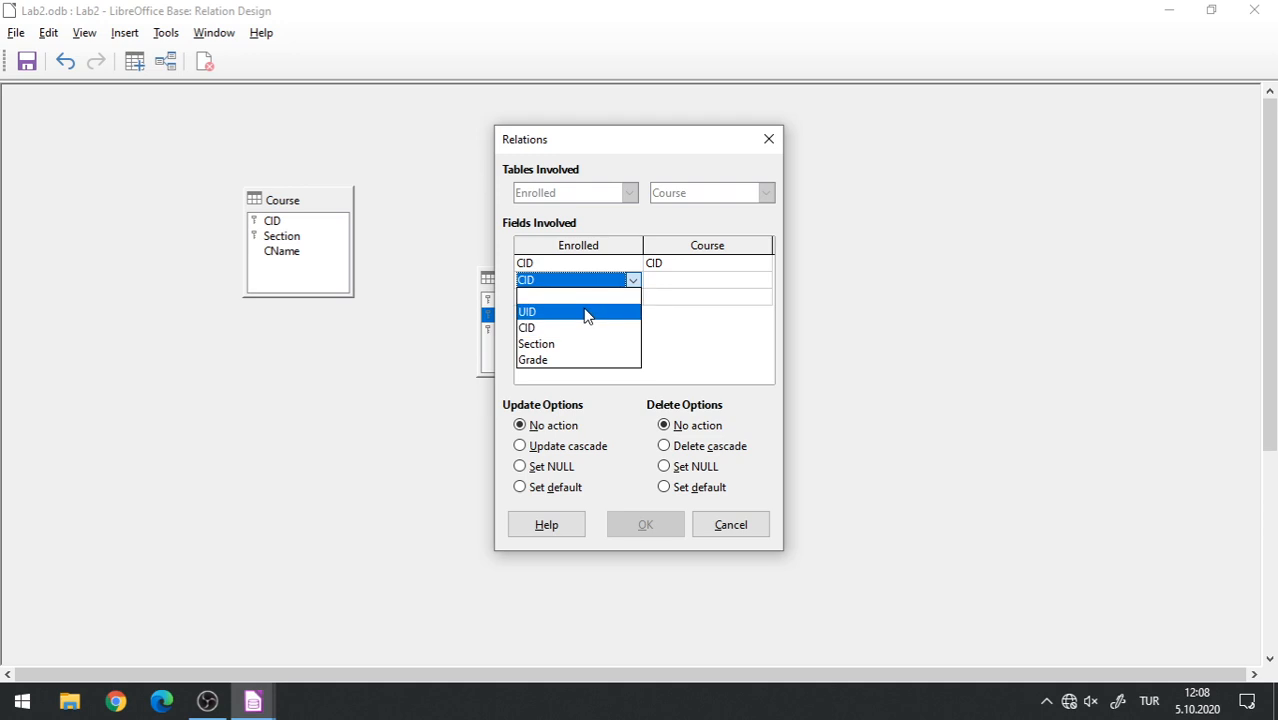
click(583, 344)
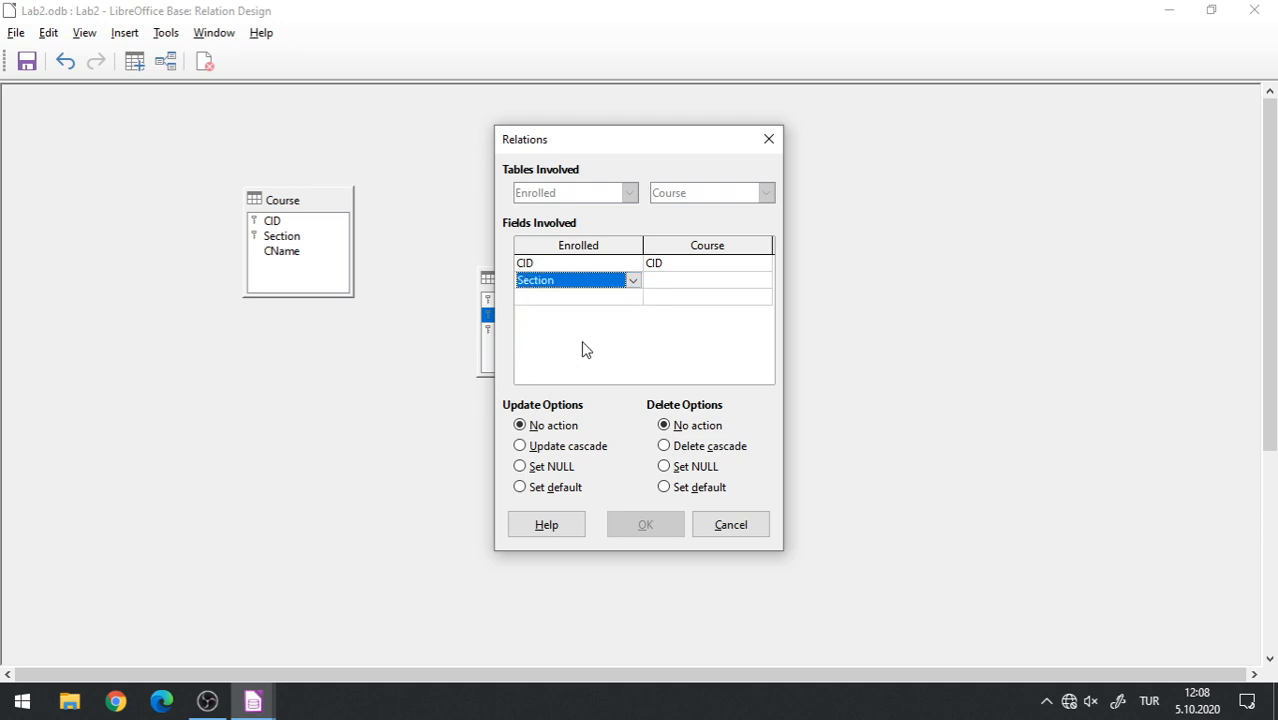
click(726, 290)
click(760, 282)
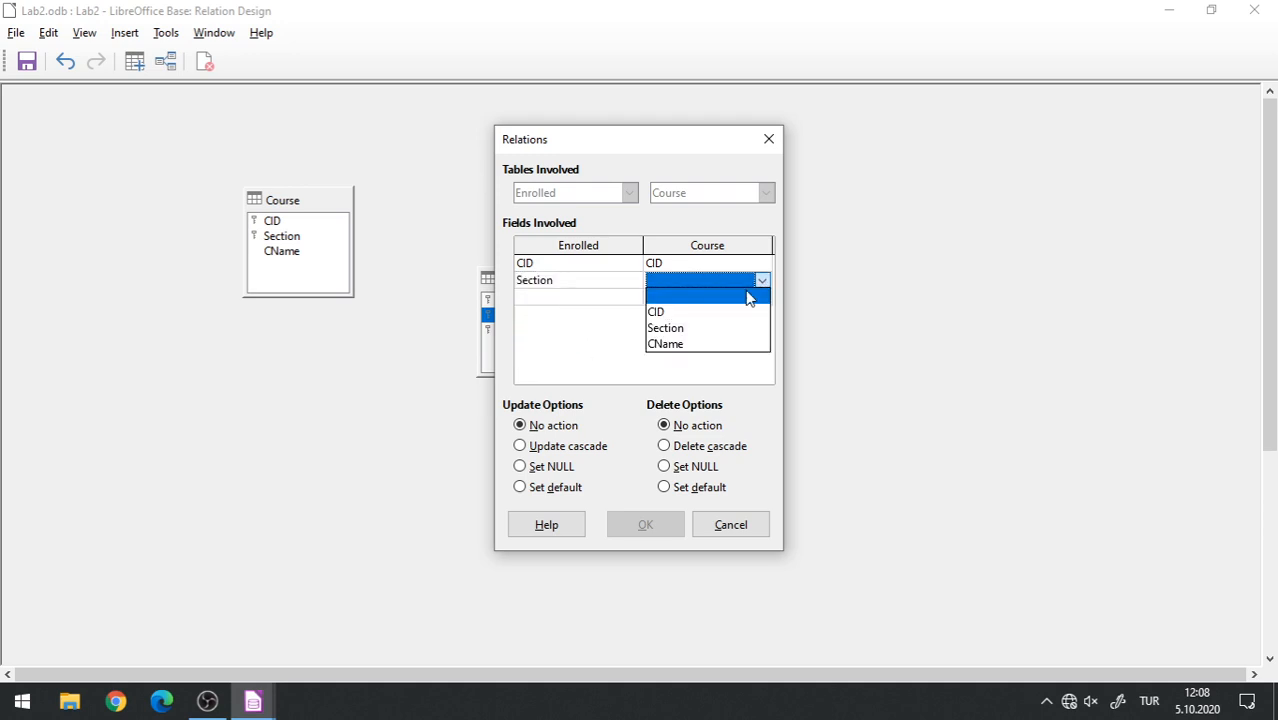
click(686, 329)
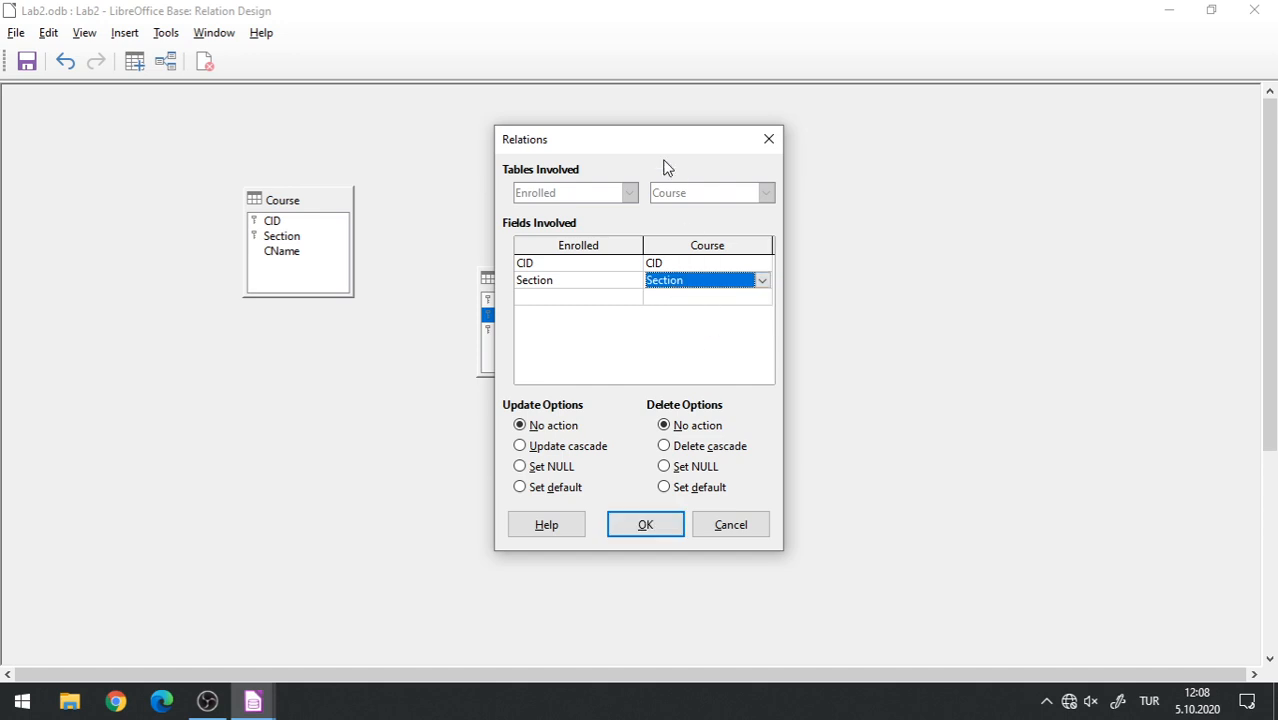
Go through the paired CID and Section fields of the new Enrolled–Course relation, and cancel it.
drag(605, 140, 790, 152)
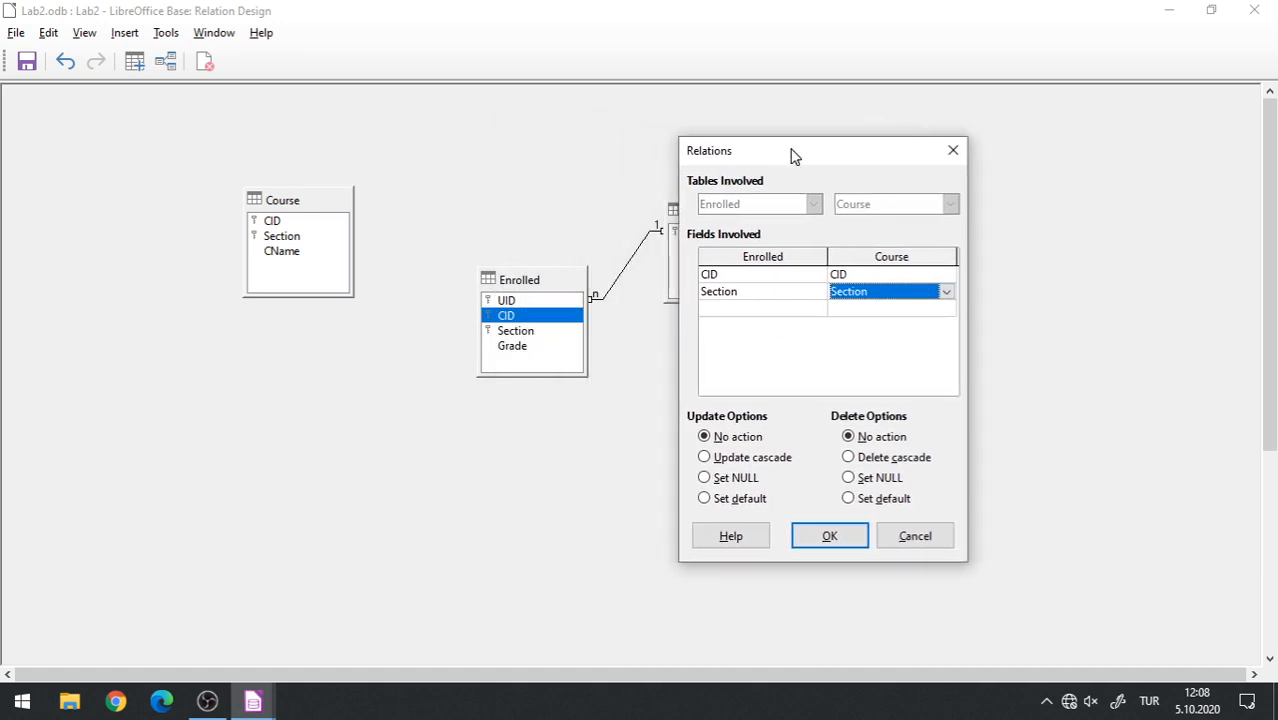
click(757, 282)
click(757, 291)
click(864, 294)
click(864, 278)
click(930, 545)
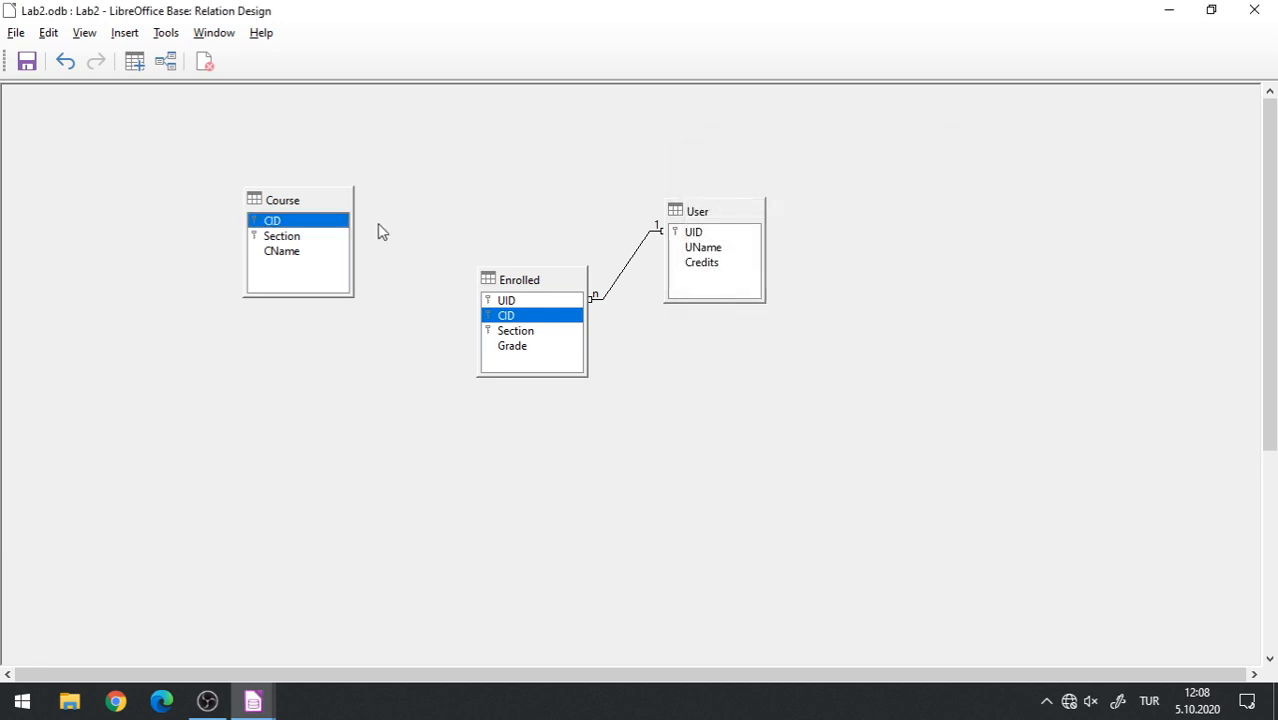
Try to create an Enrolled–Course relation on CID alone, with Update cascade and Delete cascade.
drag(290, 224, 505, 320)
click(577, 449)
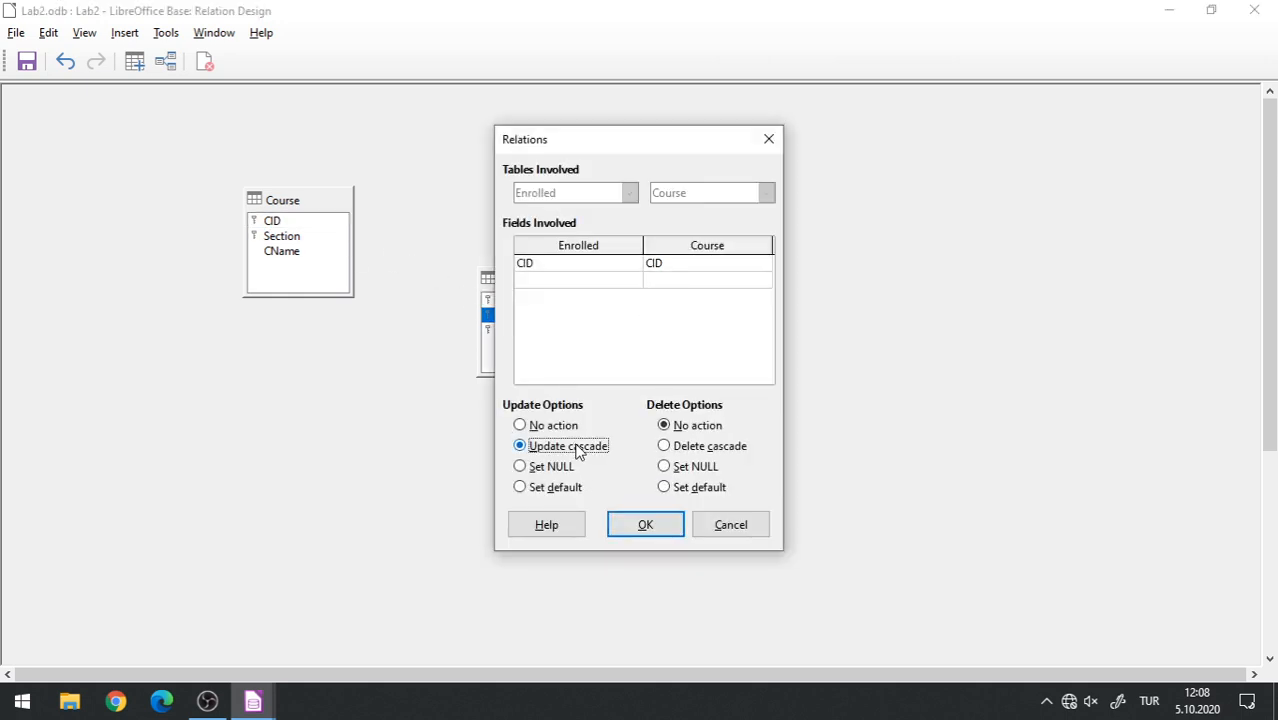
click(731, 457)
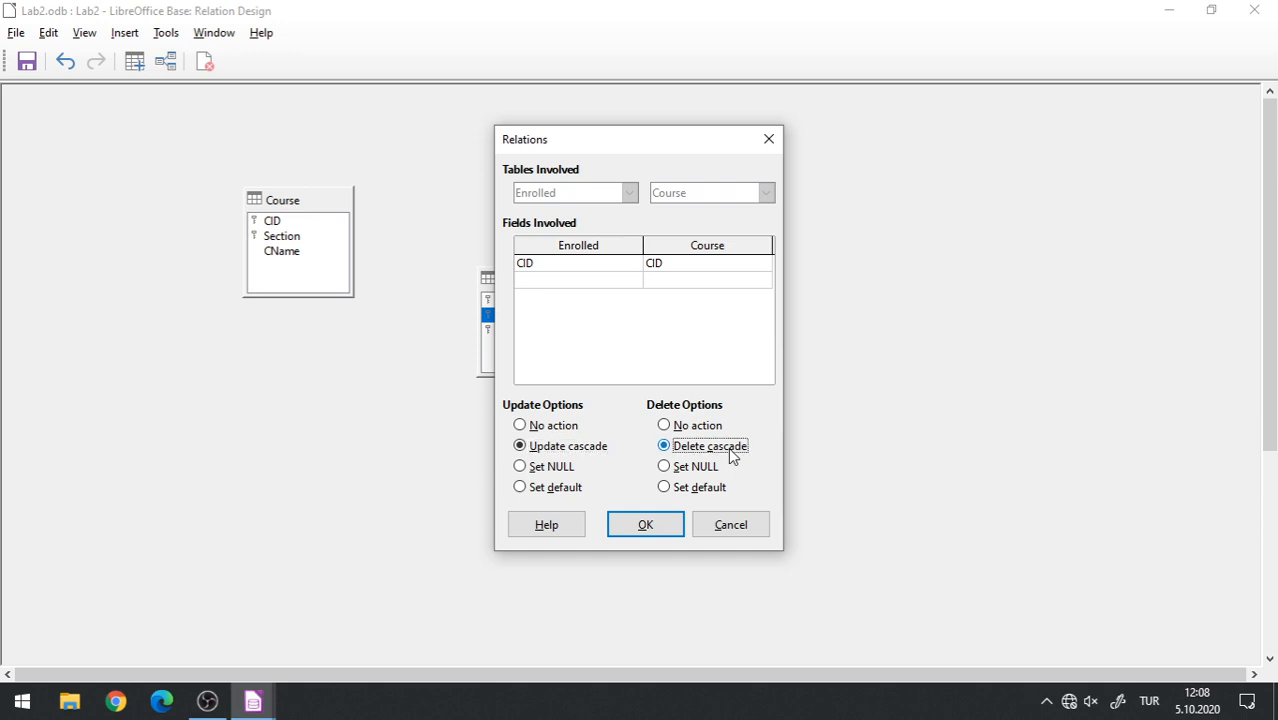
click(650, 526)
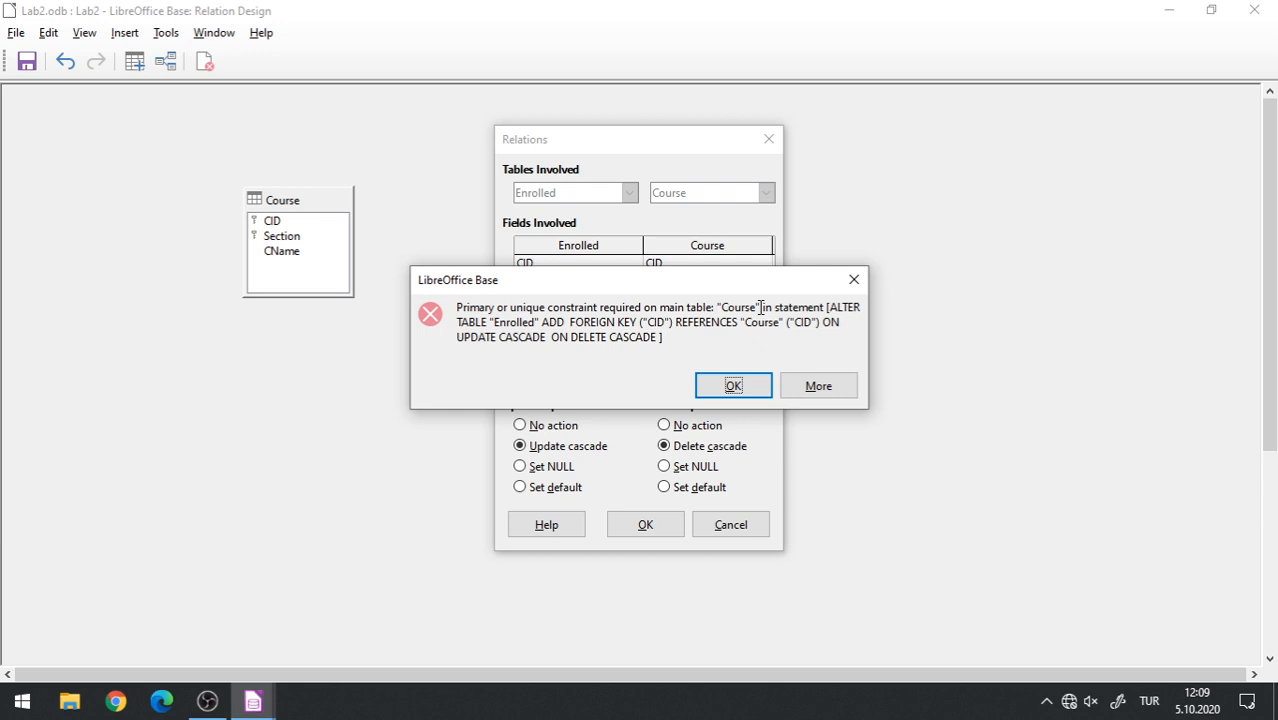
click(756, 390)
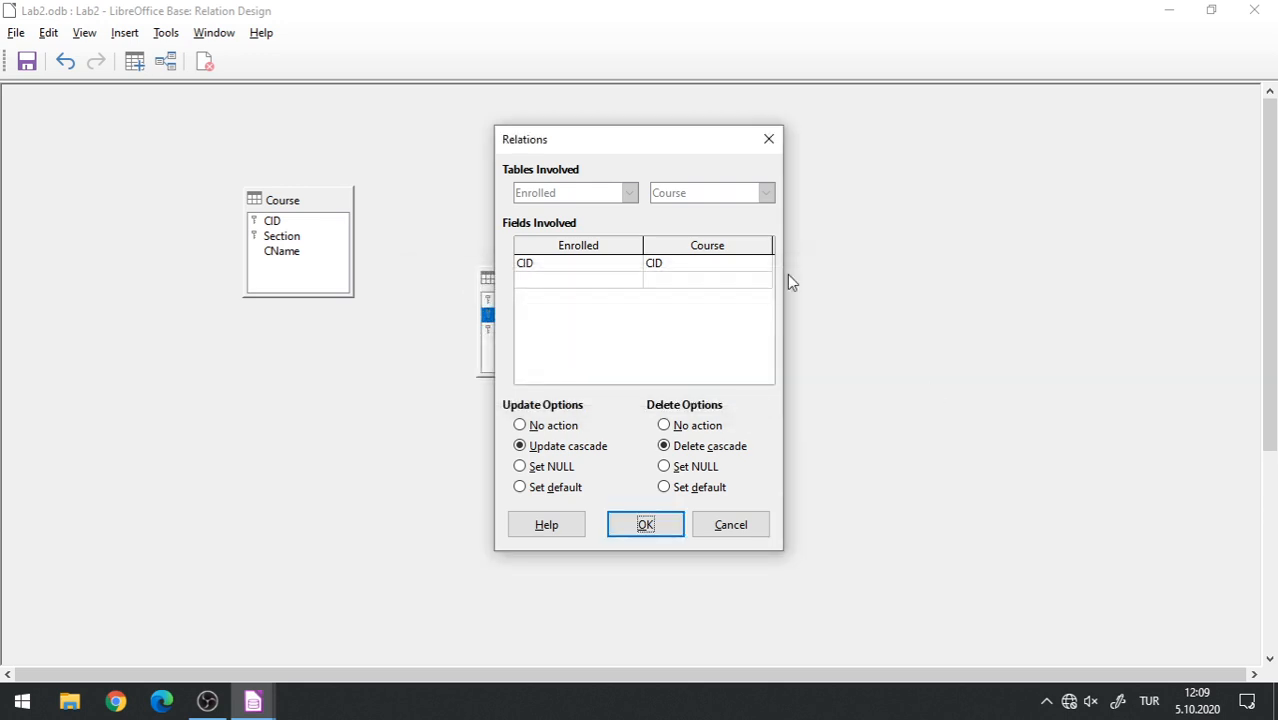
Add Section paired with Section to the Enrolled–Course relation, and create the relation.
click(633, 281)
click(633, 282)
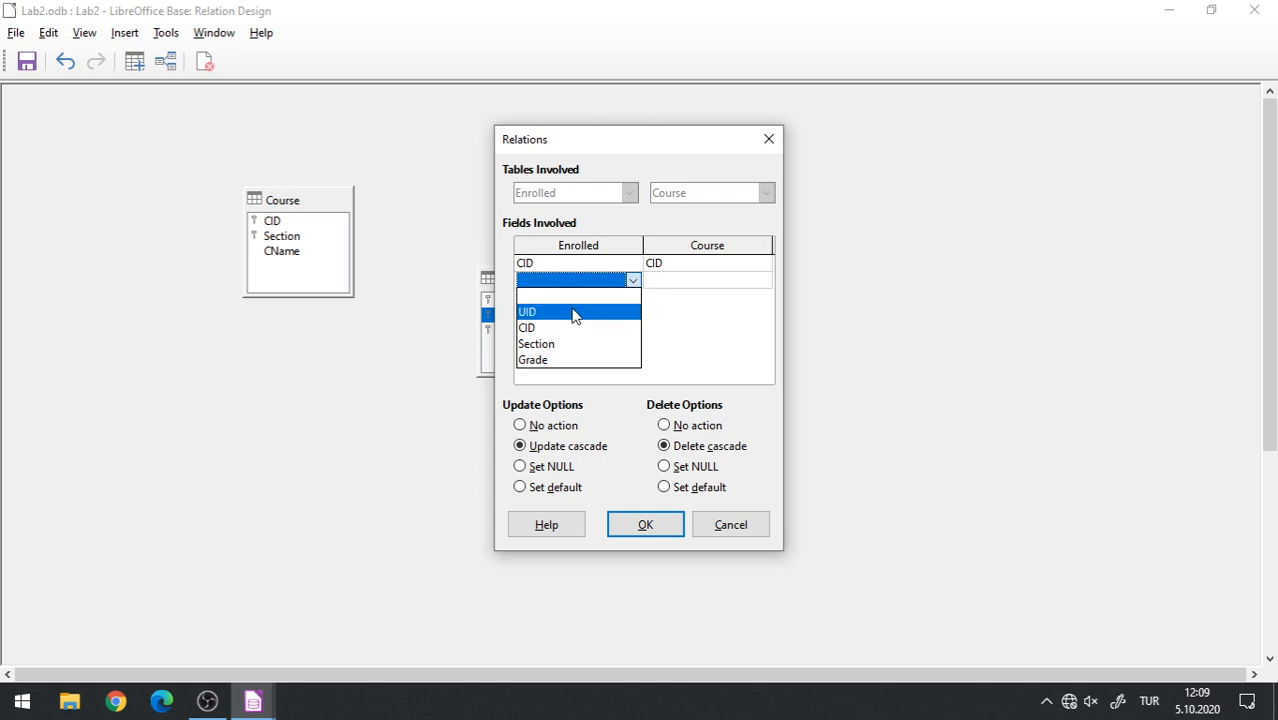
click(562, 344)
click(743, 281)
click(762, 280)
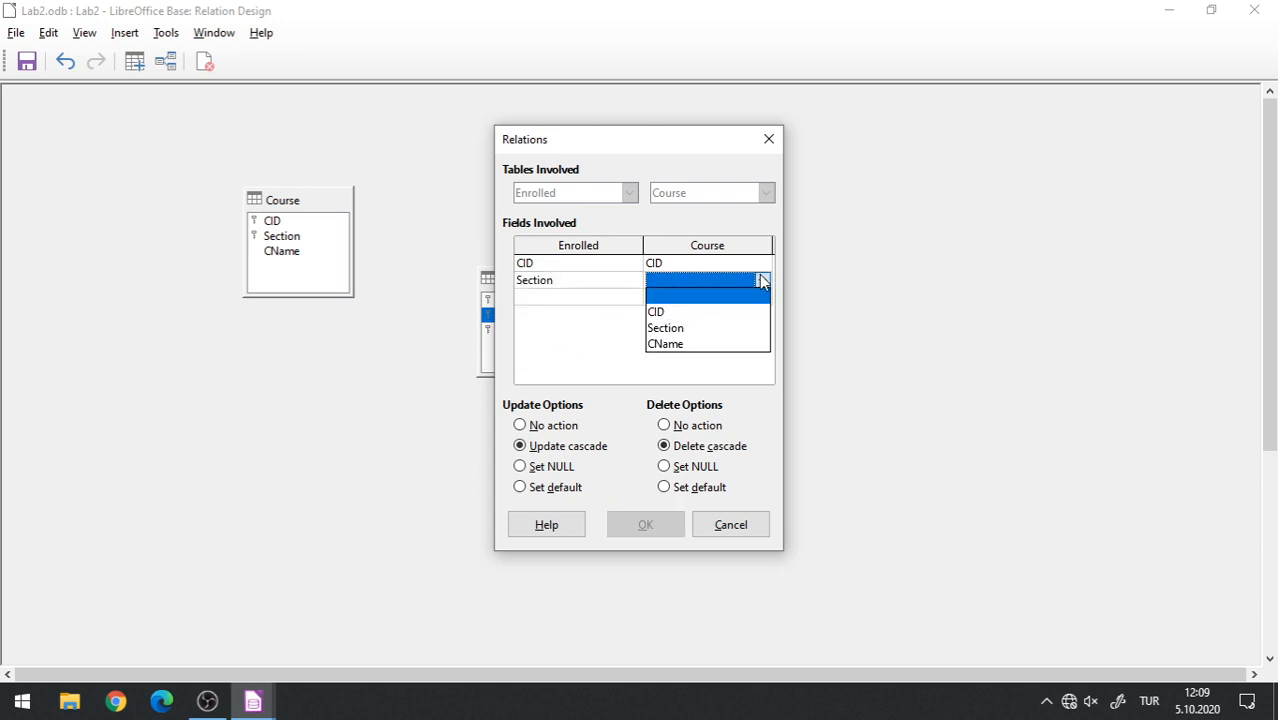
click(712, 329)
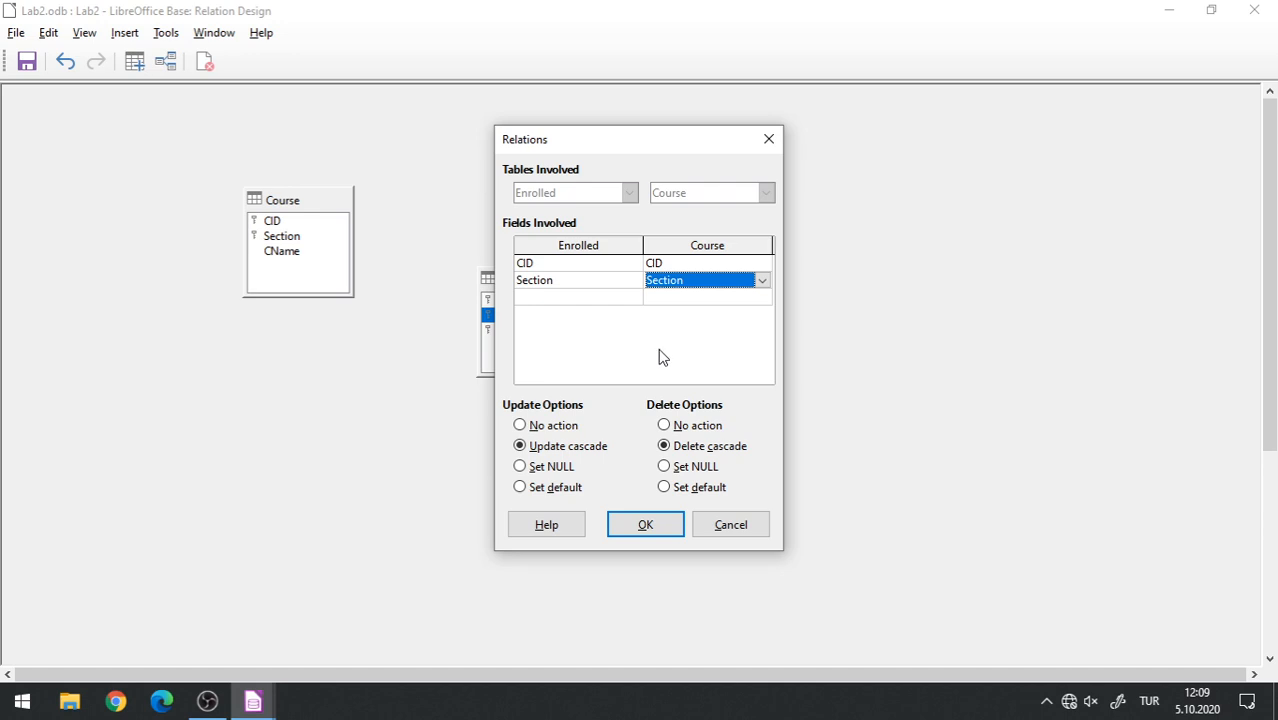
click(642, 530)
Move the Enrolled table slightly down and the Course table slightly up and left.
click(535, 278)
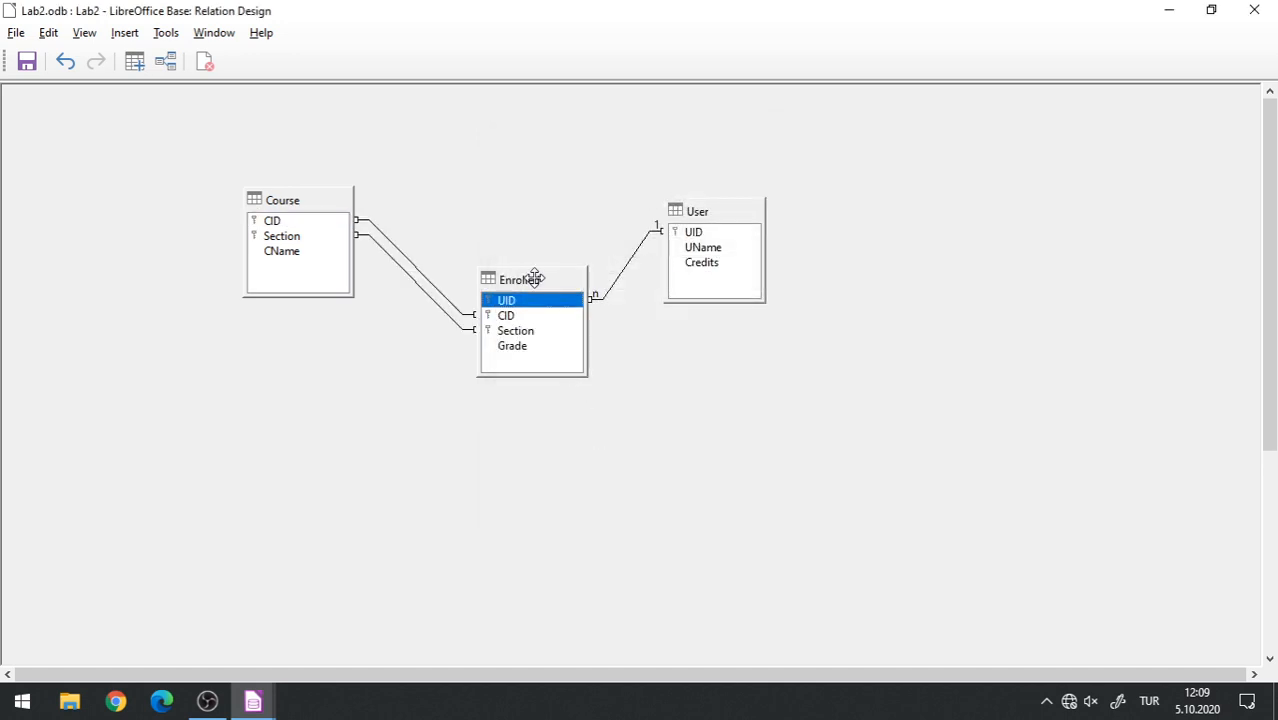
drag(535, 278, 531, 300)
drag(345, 197, 333, 188)
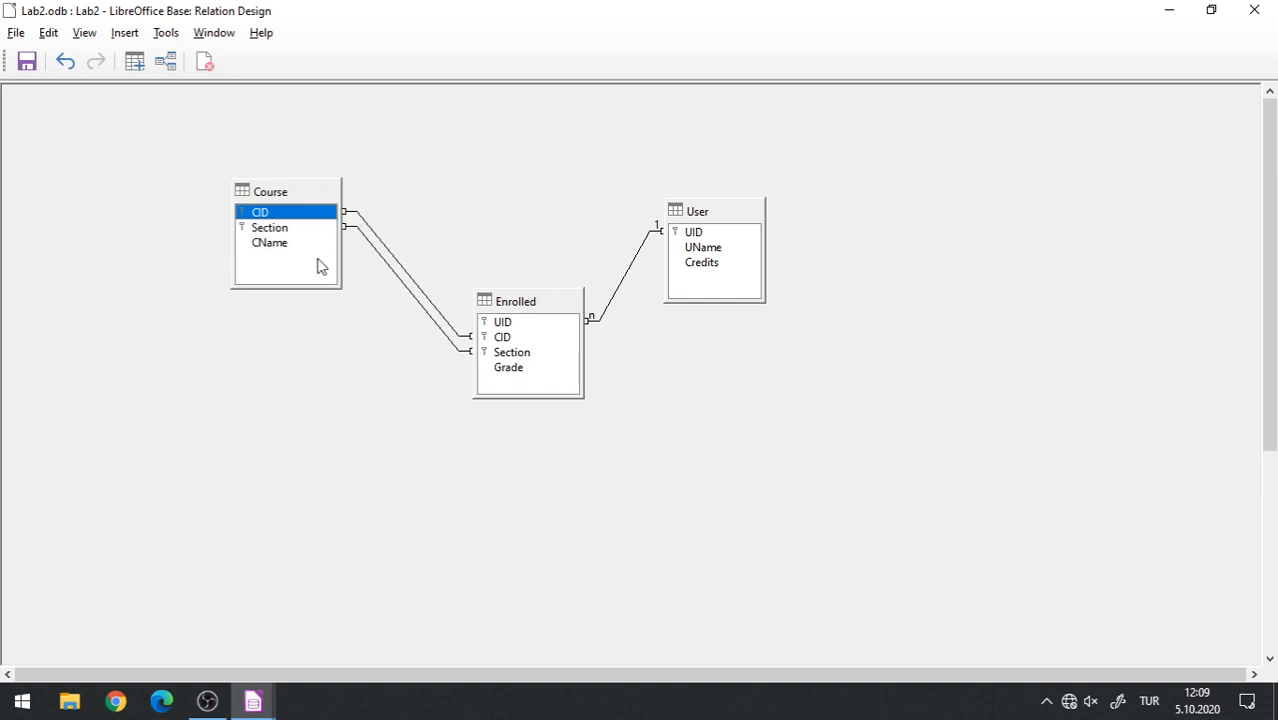
Highlight the Enrolled–Course relation to examine its linked fields, and nudge the Enrolled table slightly down and left.
click(373, 231)
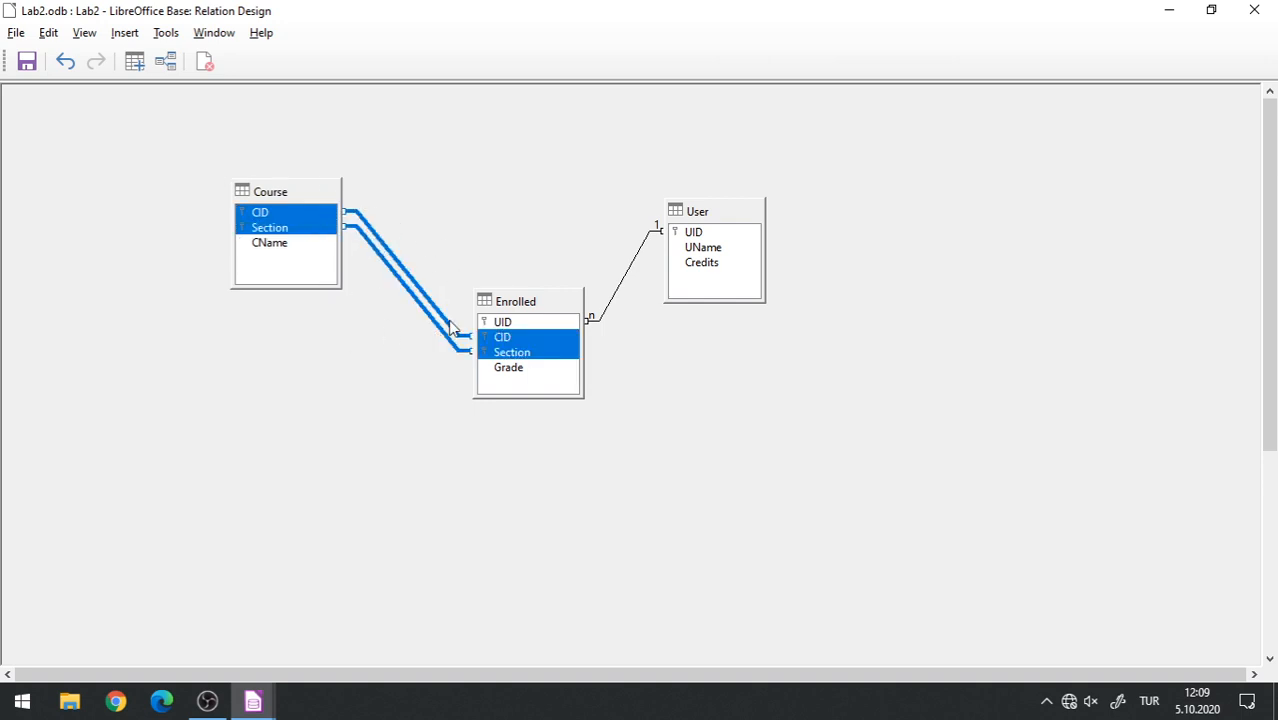
click(430, 398)
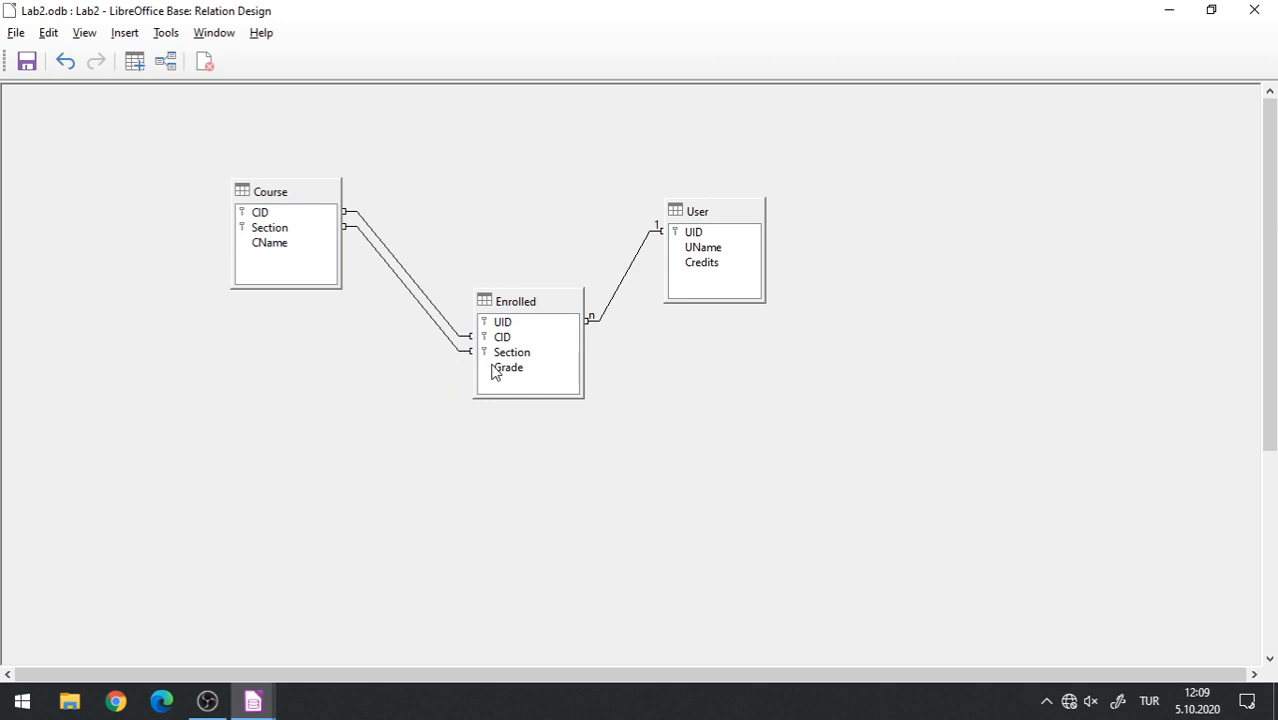
mouse_move(502, 304)
mouse_down()
mouse_move(559, 191)
mouse_move(535, 211)
mouse_move(494, 300)
mouse_move(511, 306)
mouse_up()
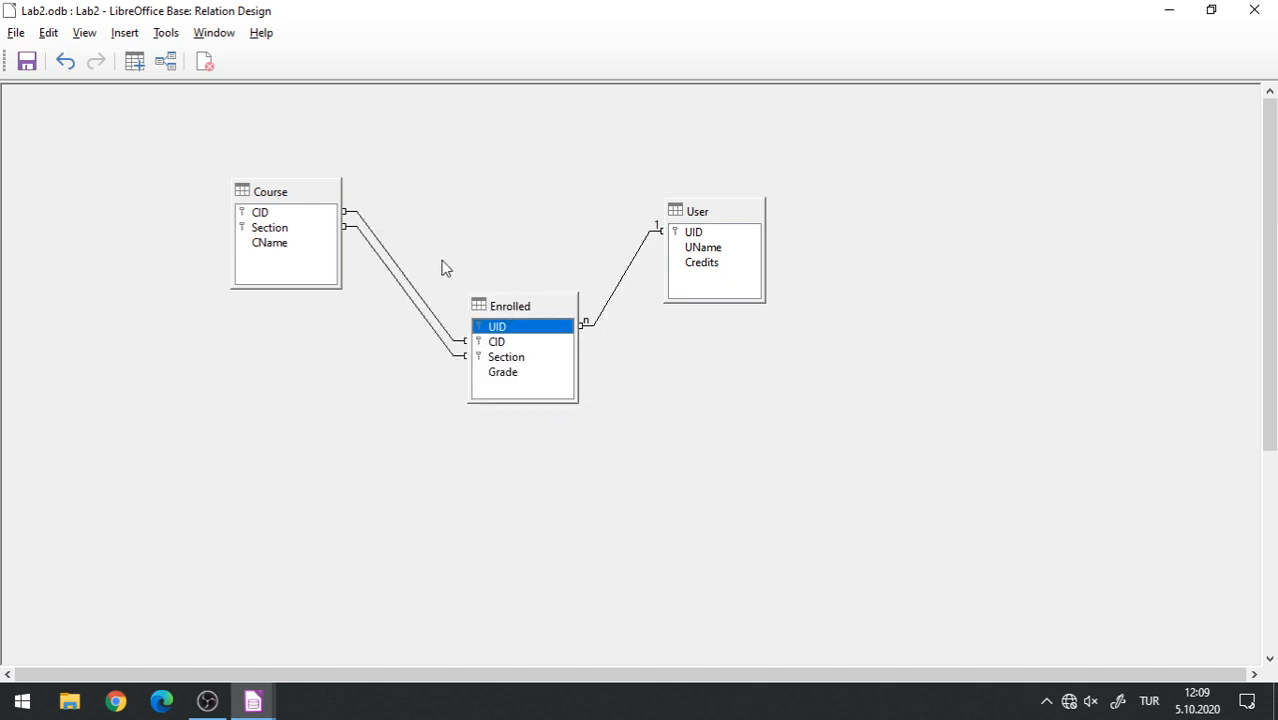
click(394, 283)
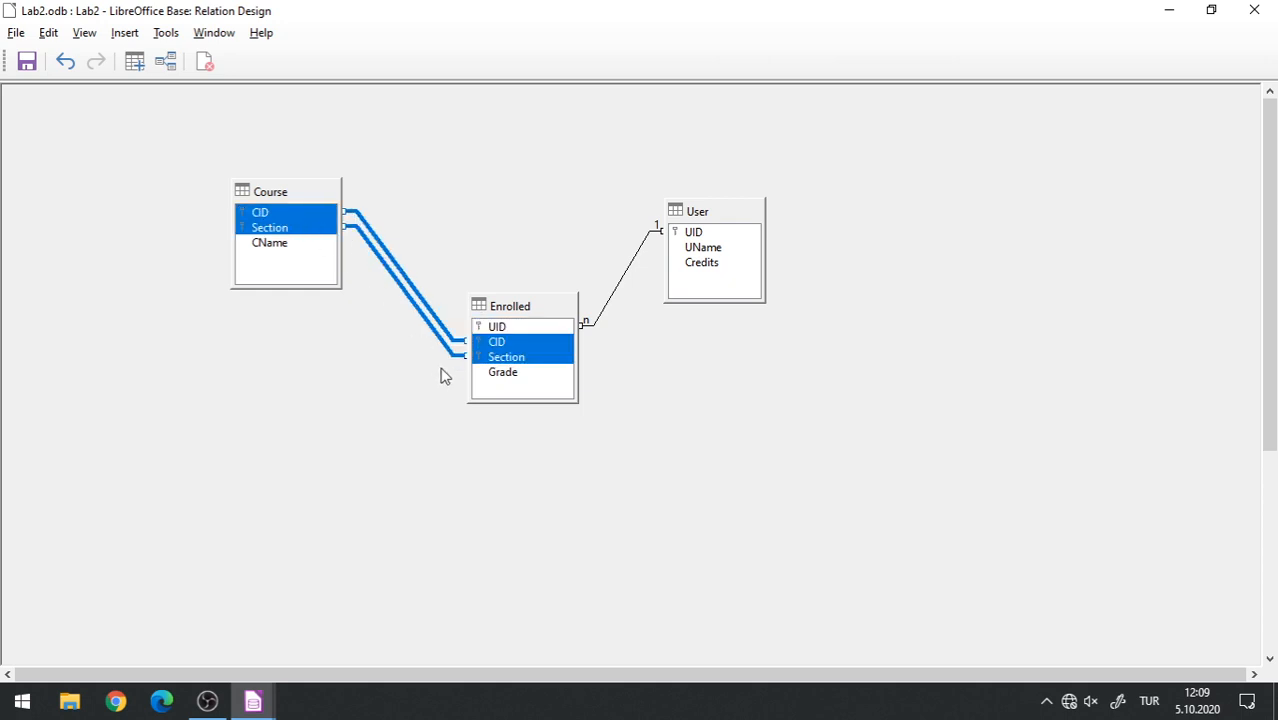
click(449, 205)
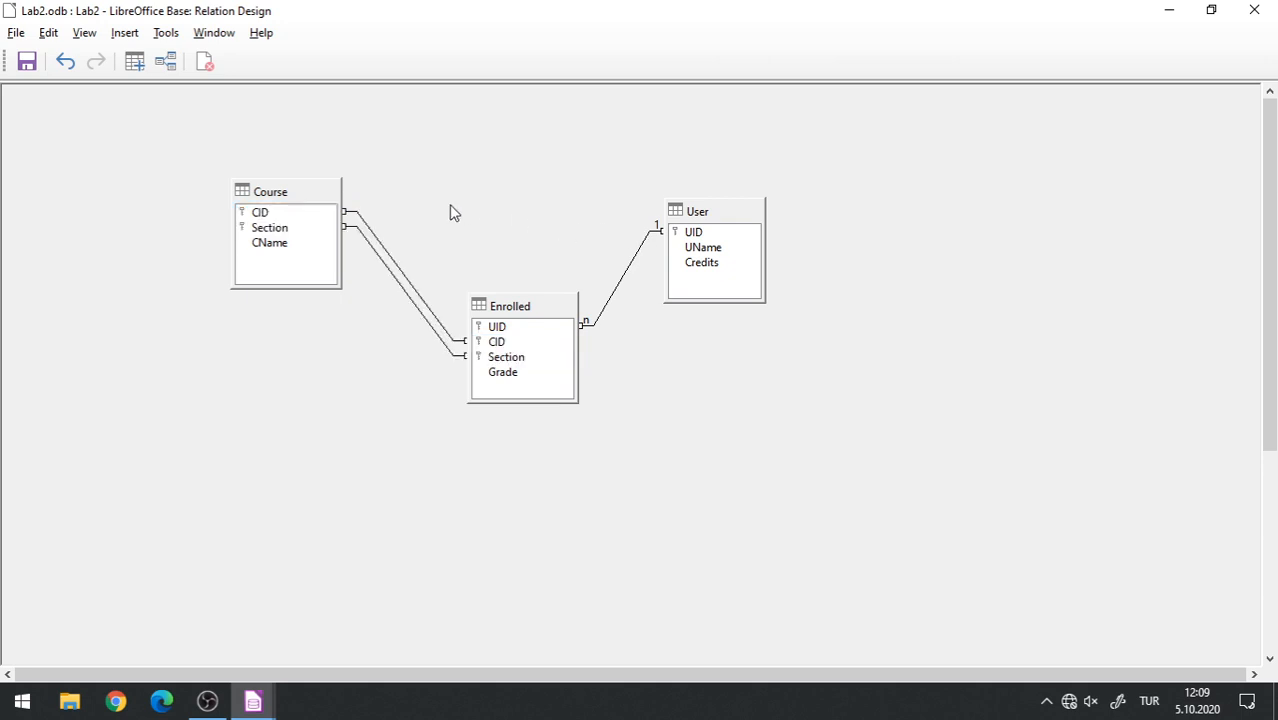
Save and close the relation design, and open the Enrolled table for data entry.
click(27, 63)
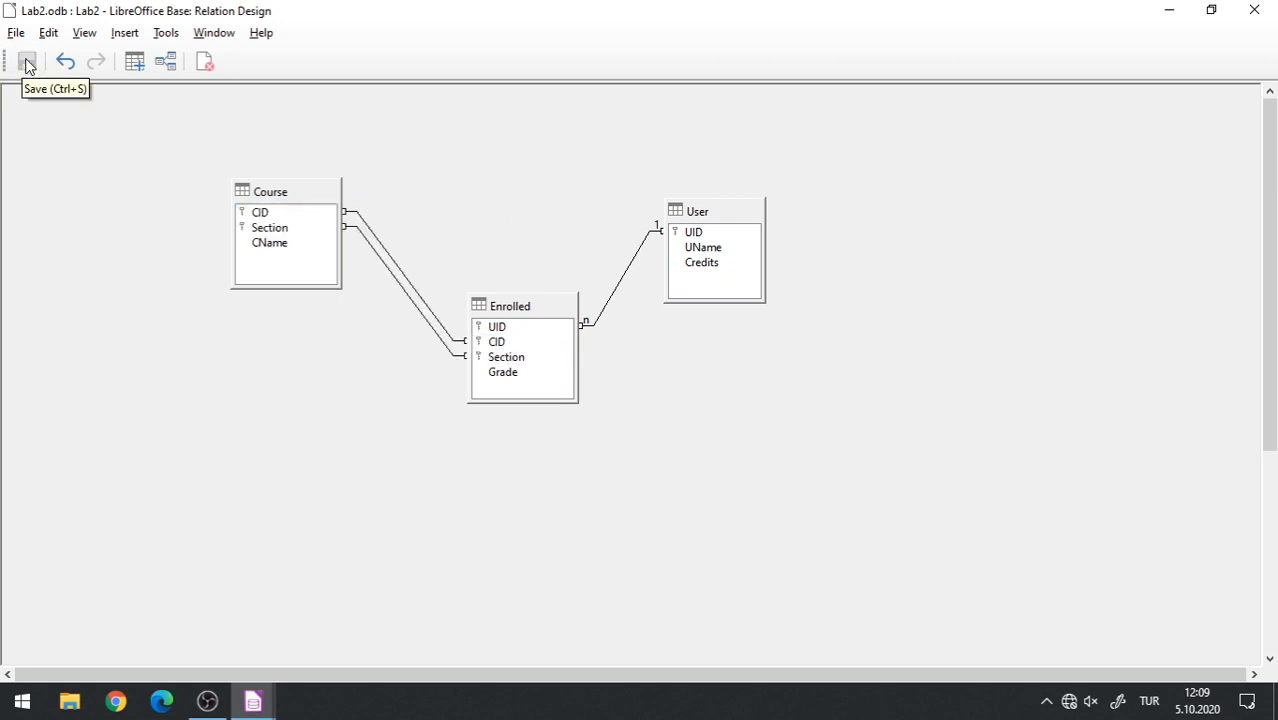
drag(376, 17, 483, 153)
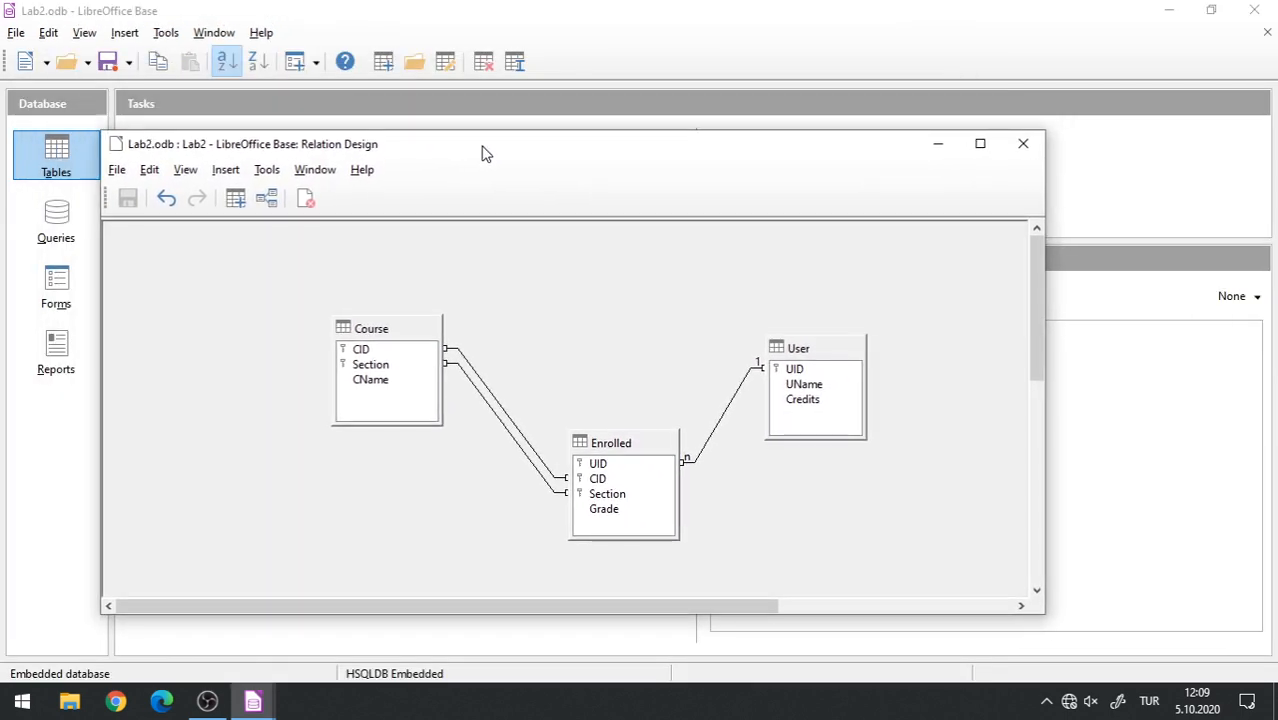
click(1030, 150)
click(206, 703)
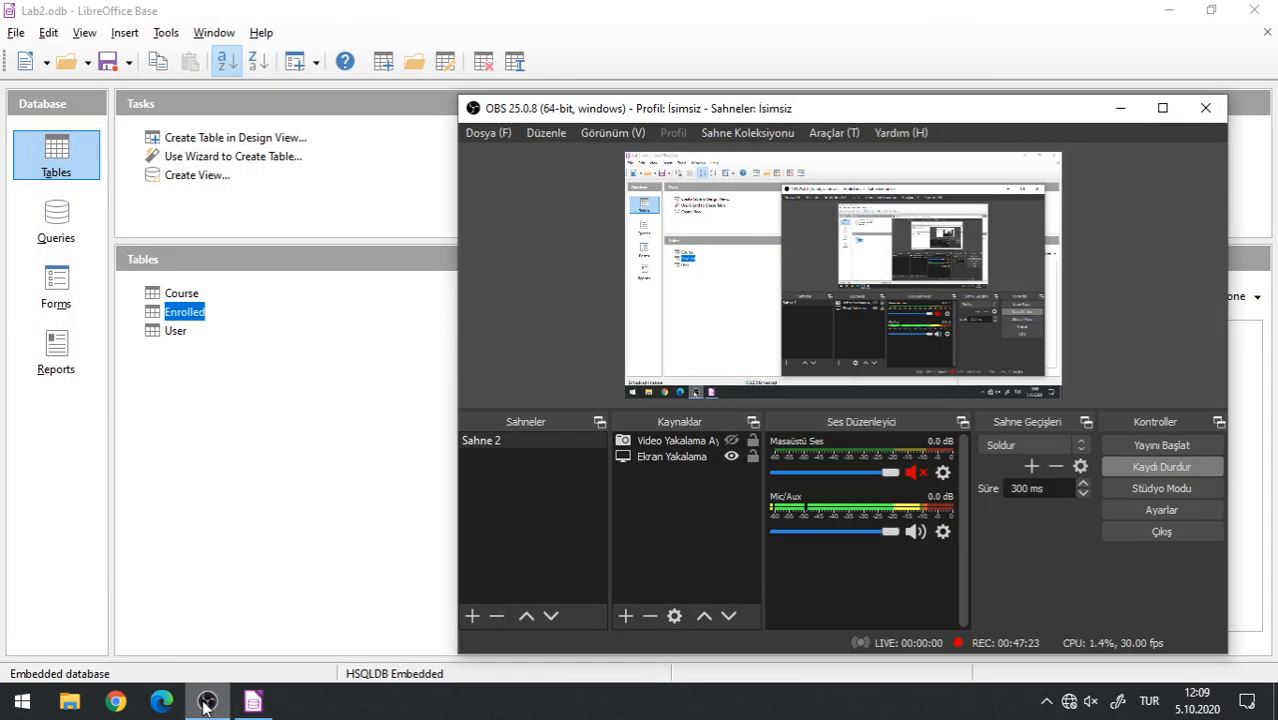
click(208, 702)
double_click(196, 318)
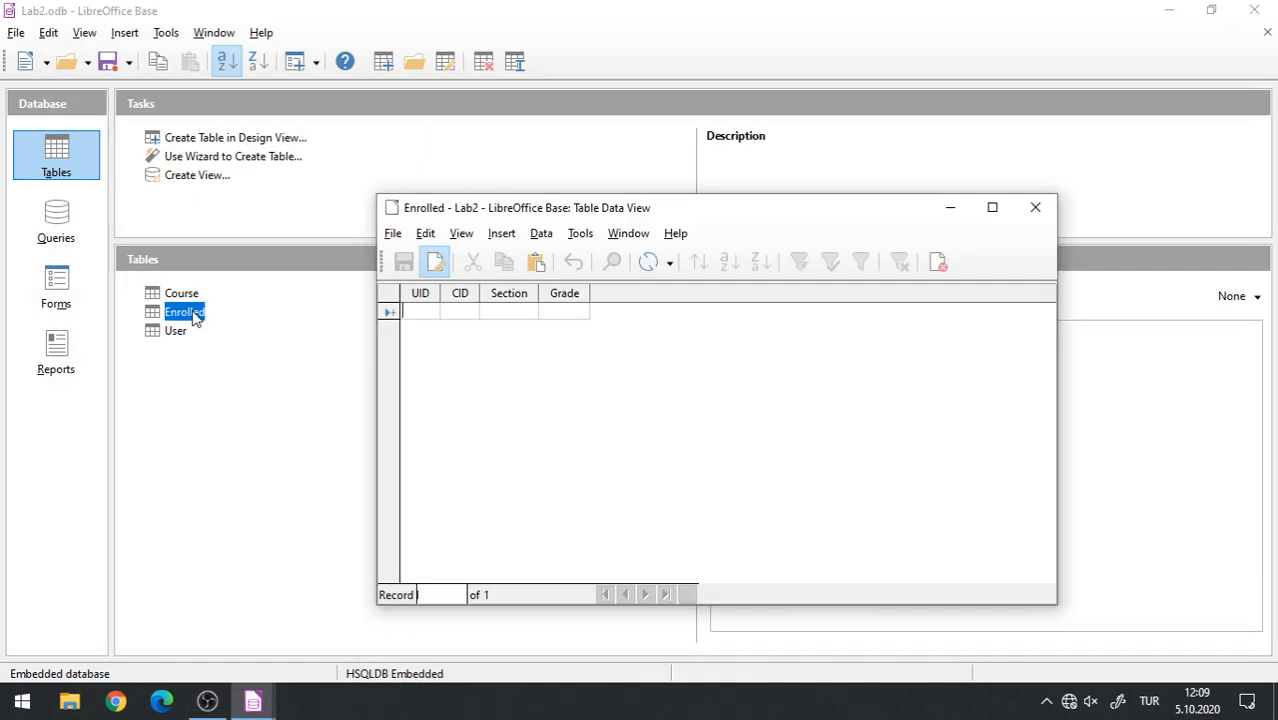
drag(518, 219, 531, 215)
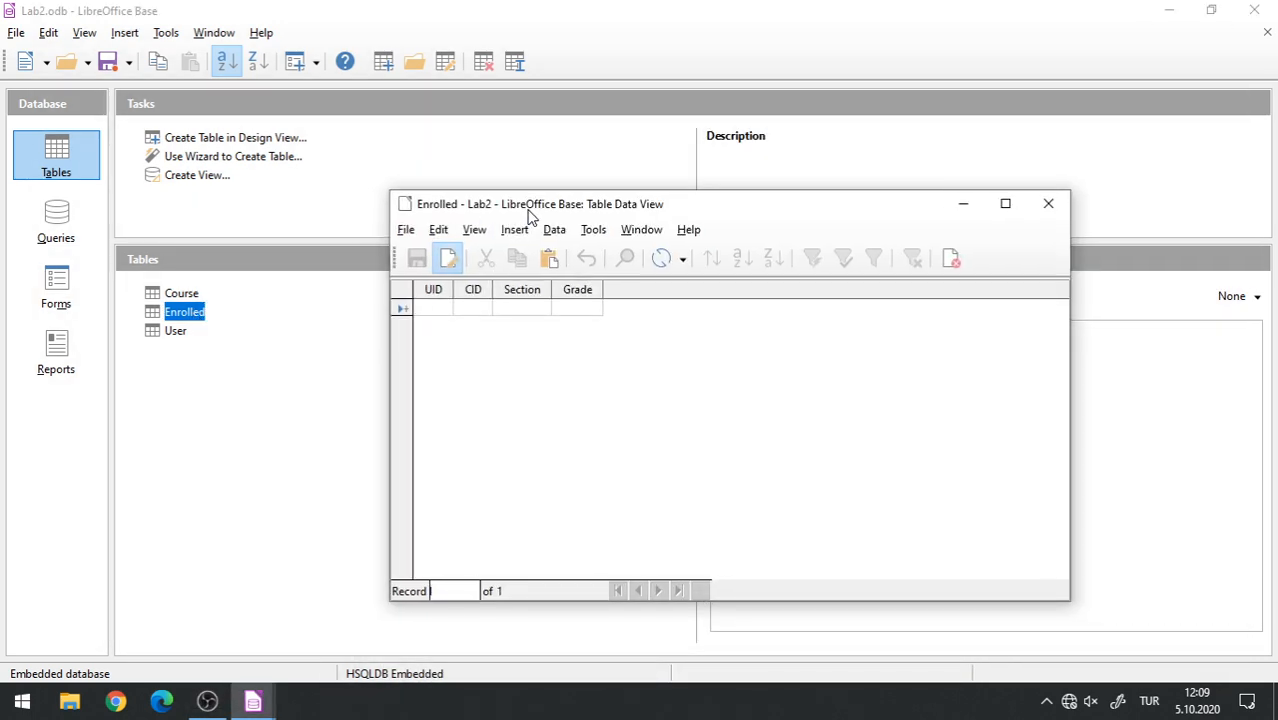
Try to add an Enrolled record with UID 234, CID 87568, Section 7856 and Grade 865, and discard the entry.
text(234)
key(Tab)
text(87568)
key(Tab)
text(78)
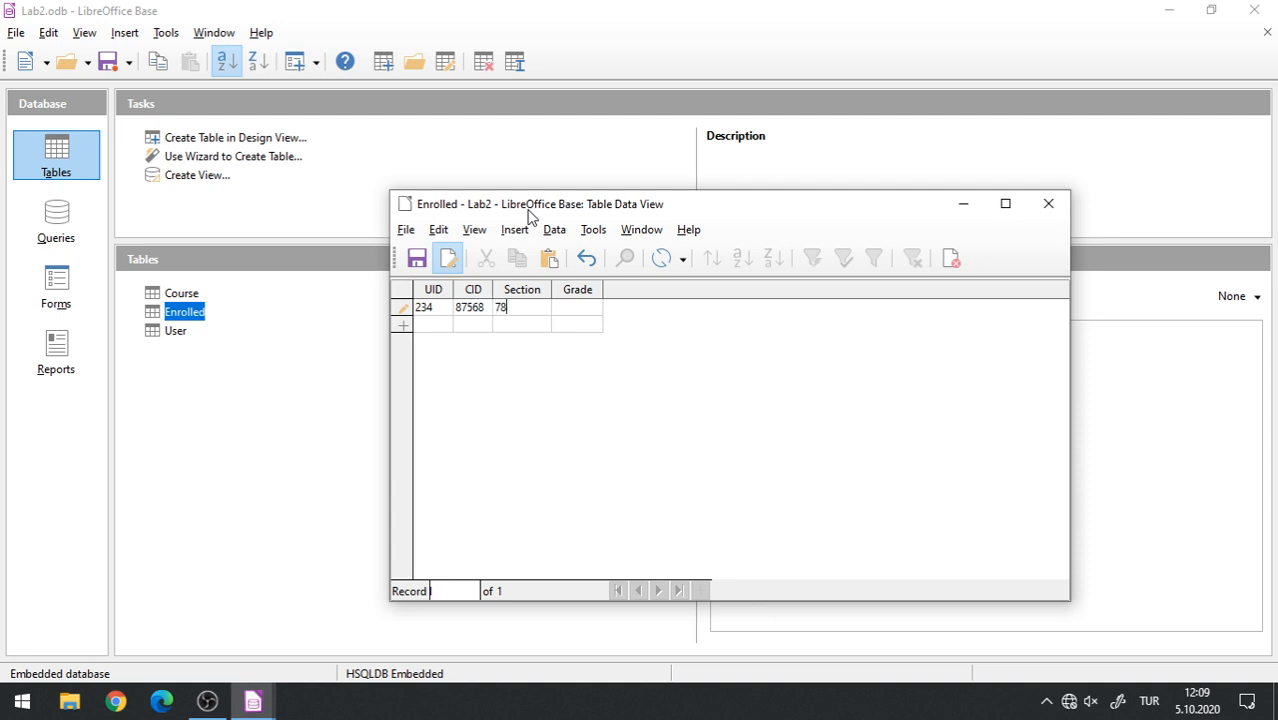
text(56)
key(Tab)
text(865)
click(474, 331)
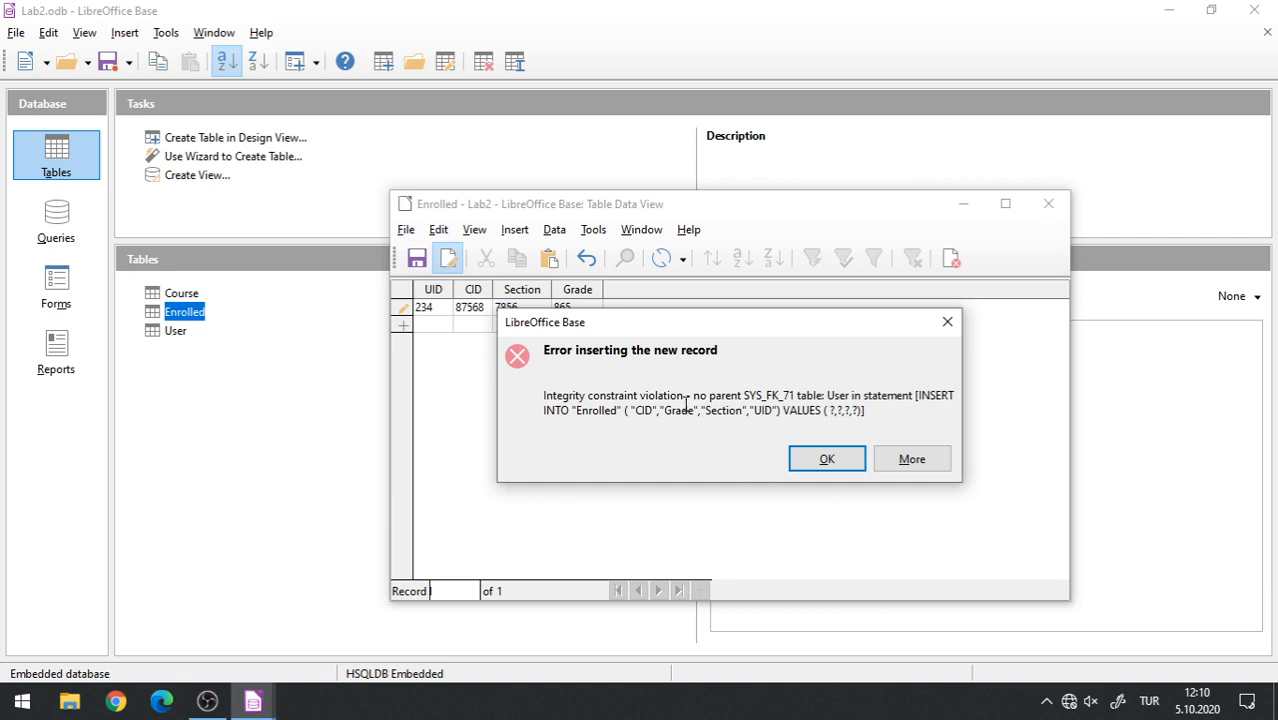
click(813, 464)
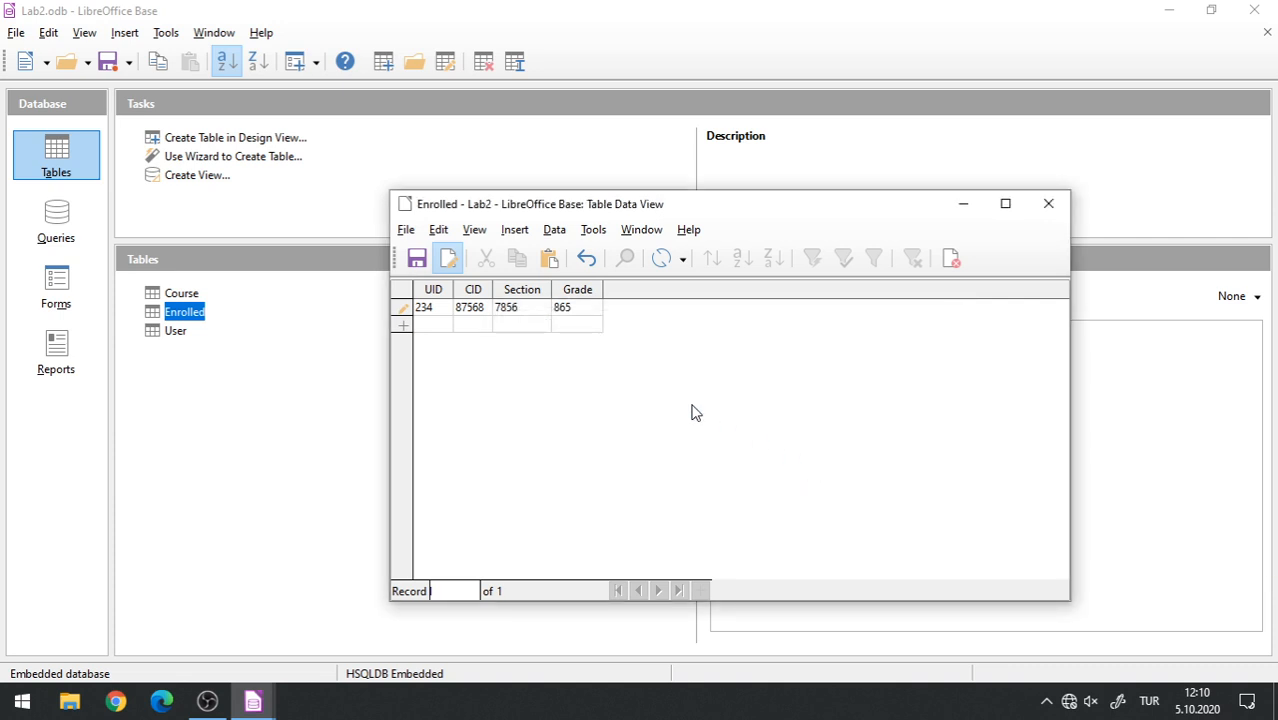
key(Escape)
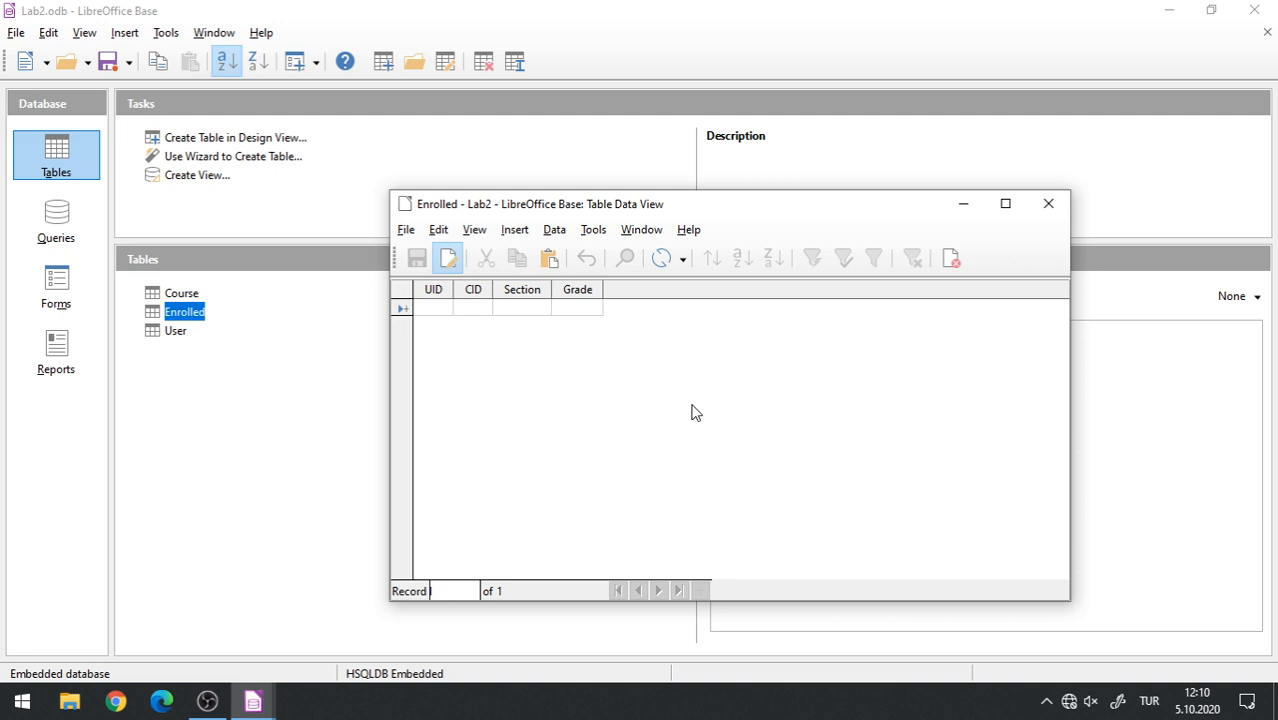
Start an Enrolled record with UID 123, and open the User table's data beside the Enrolled window.
click(432, 307)
text(123)
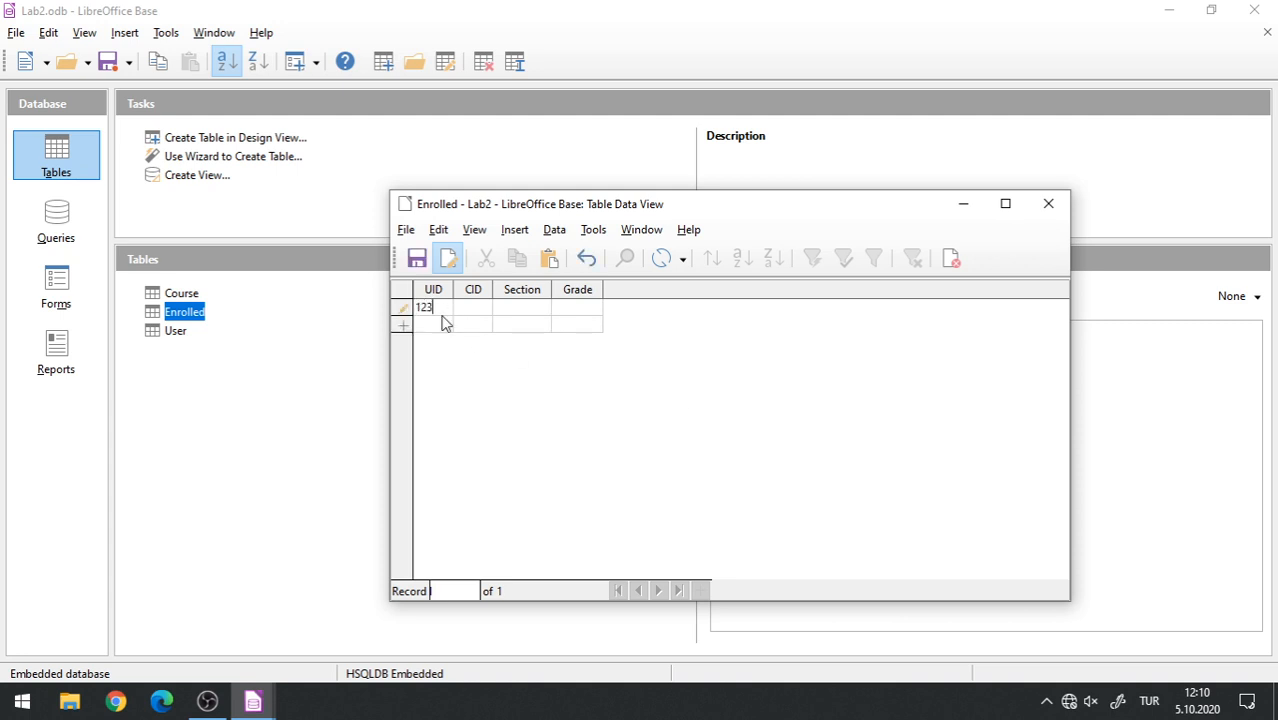
click(178, 331)
double_click(178, 331)
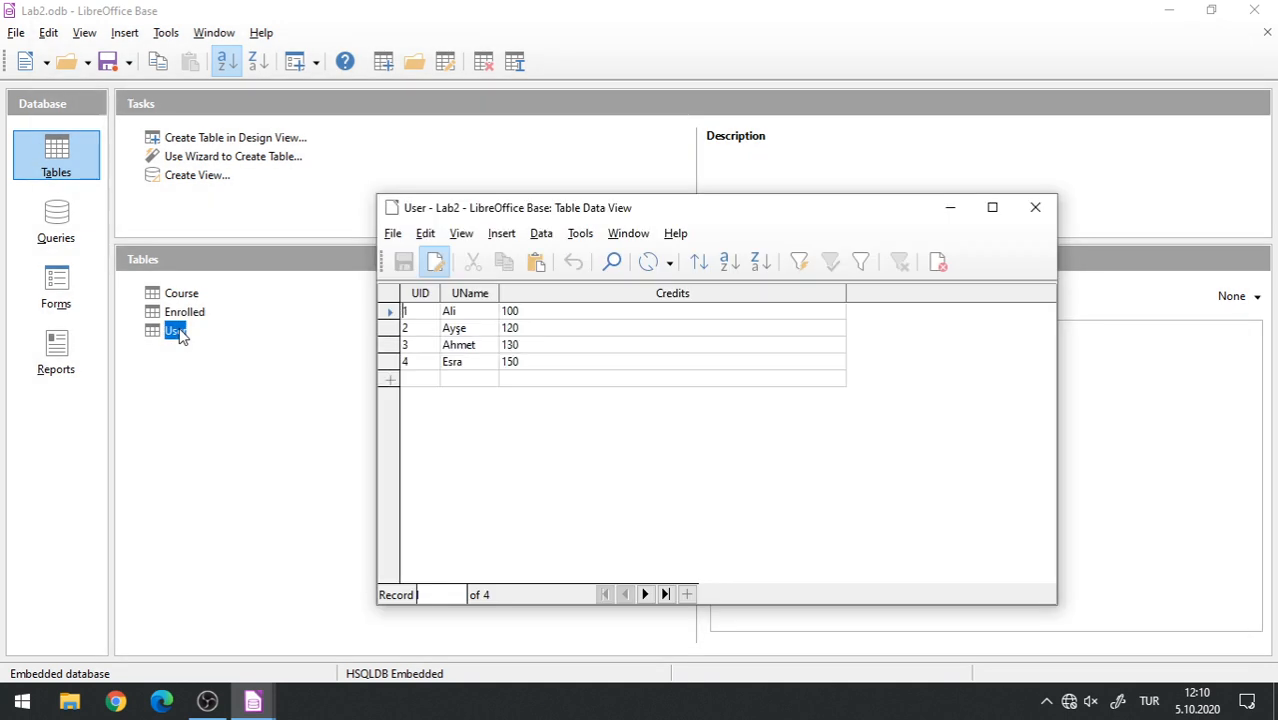
drag(497, 209, 312, 190)
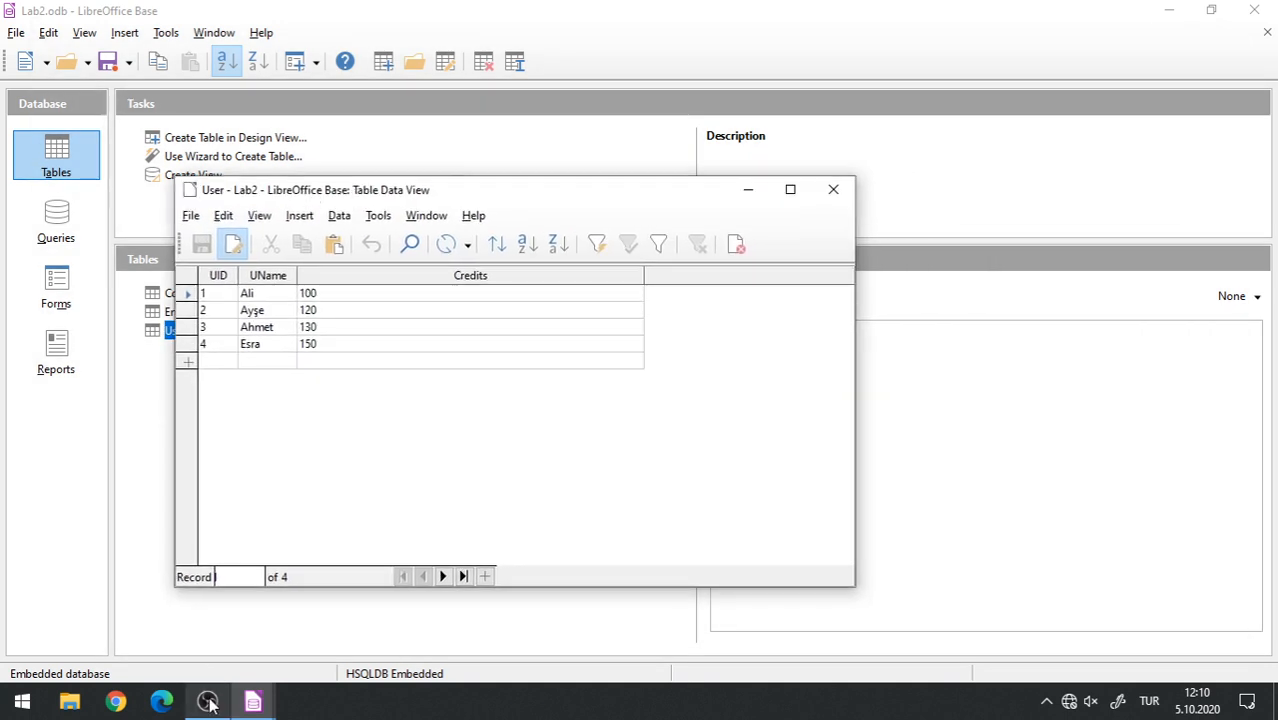
mouse_move(250, 692)
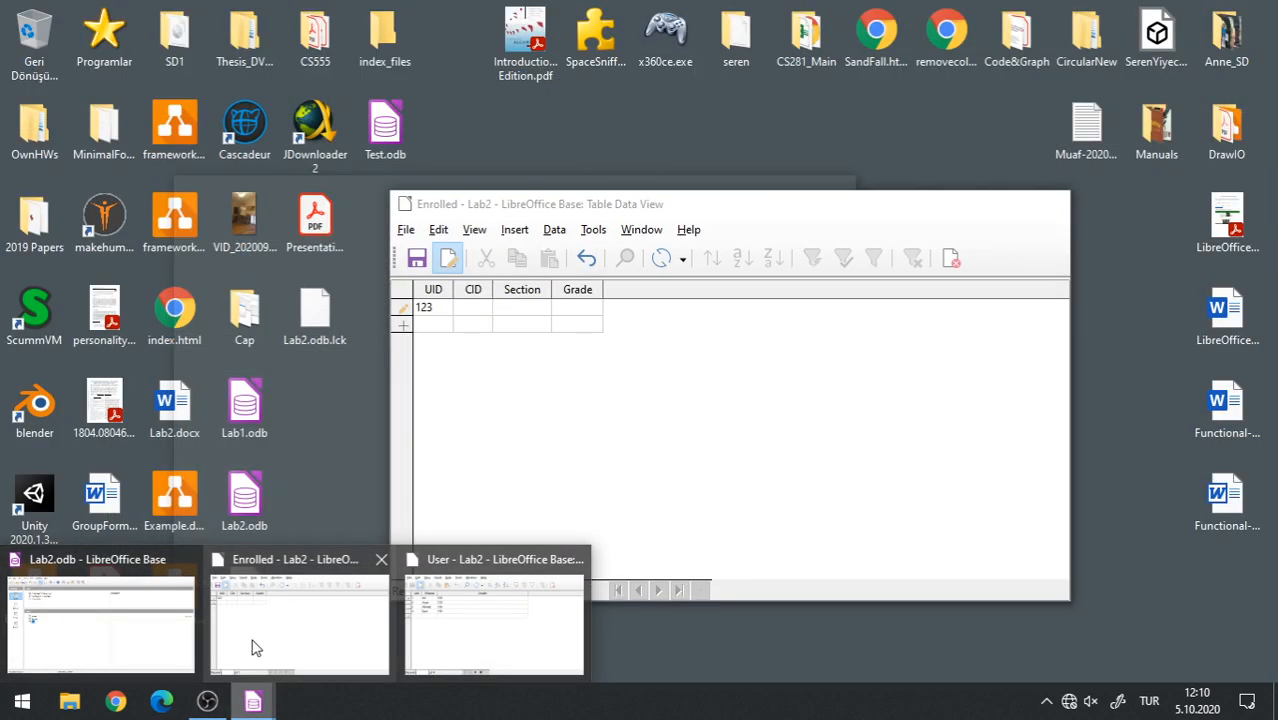
click(251, 650)
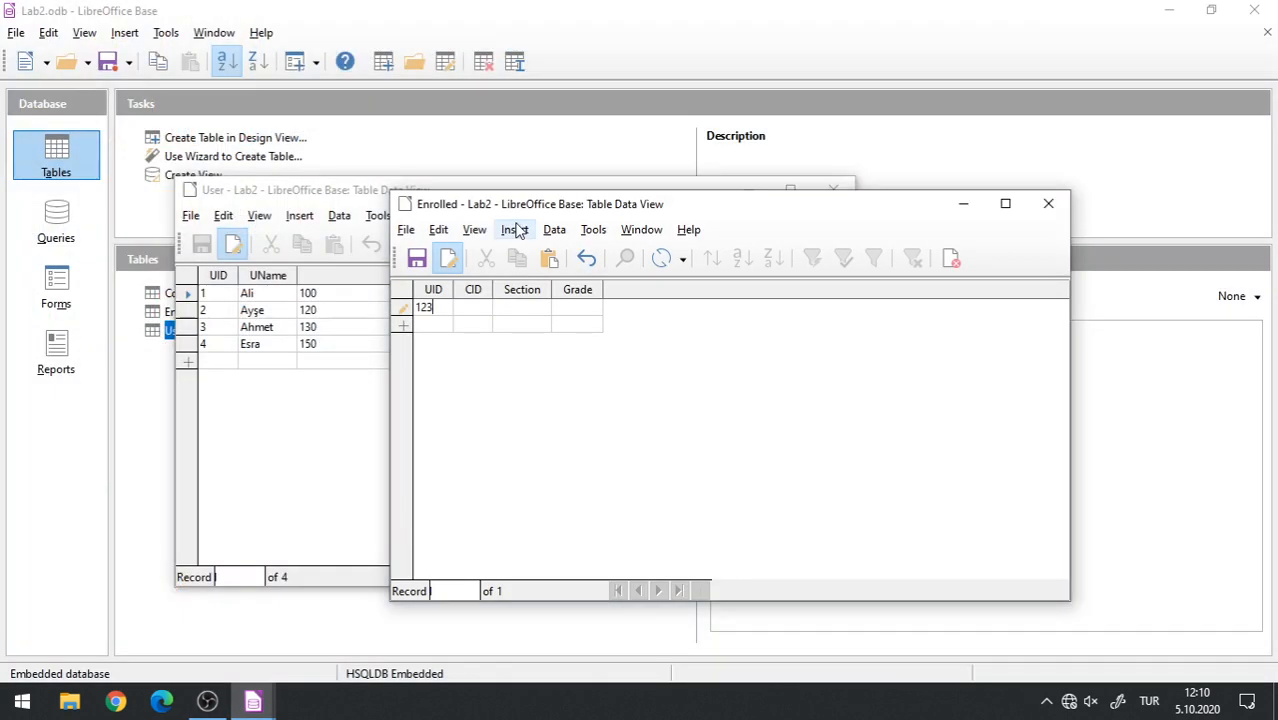
drag(524, 205, 630, 207)
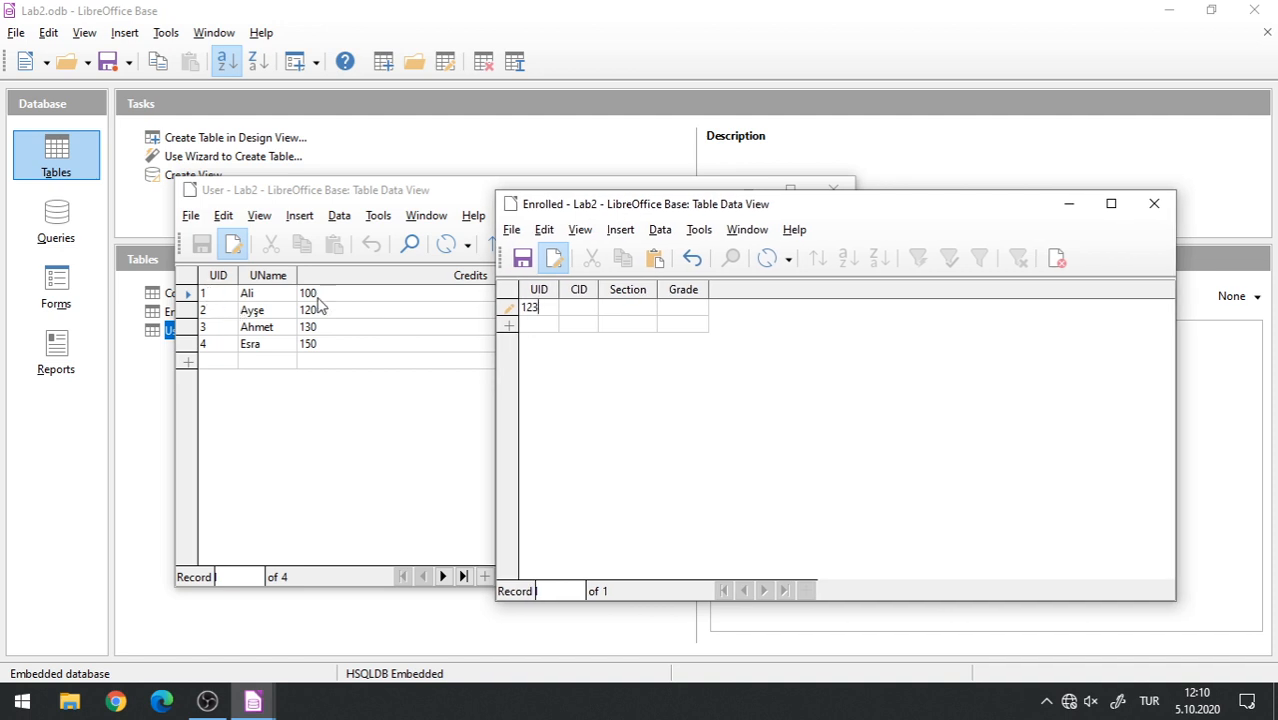
Set the UID of the new Enrolled record to 1.
double_click(550, 305)
text(1)
click(576, 311)
Open the Course table's data and arrange the User, Course and Enrolled windows so their columns are all visible.
drag(348, 192, 483, 177)
double_click(190, 293)
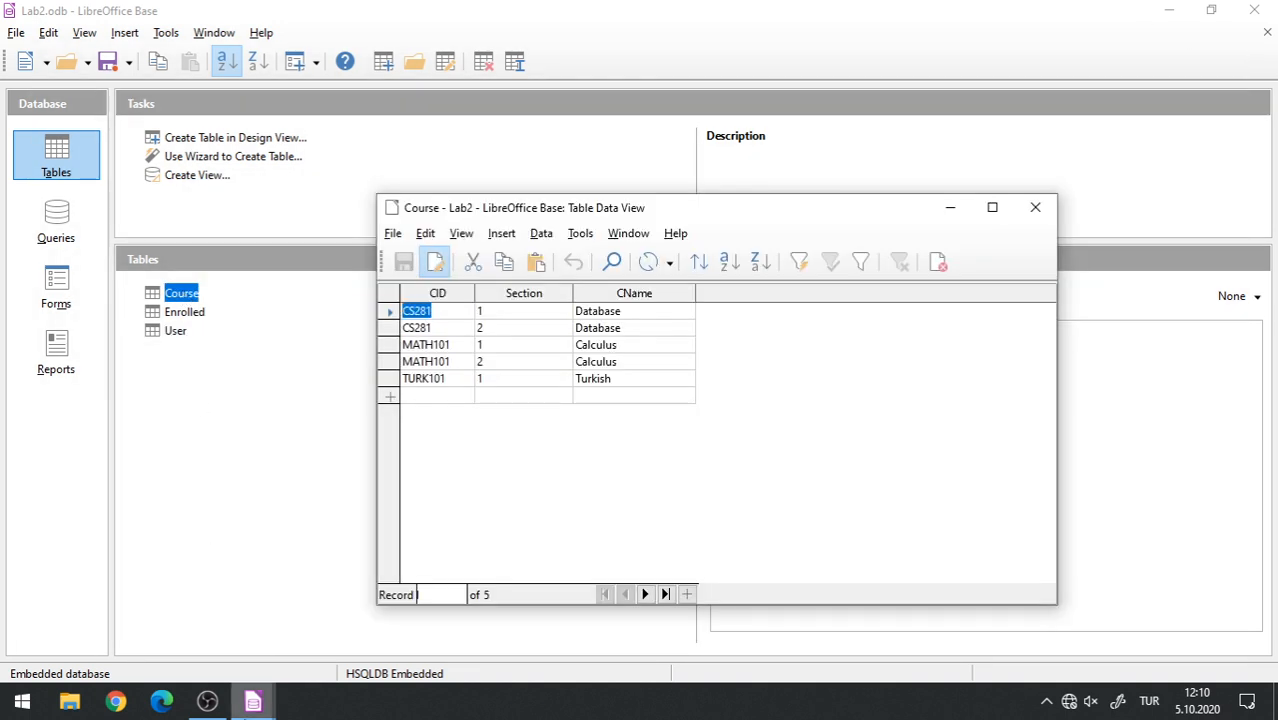
mouse_move(253, 703)
click(707, 638)
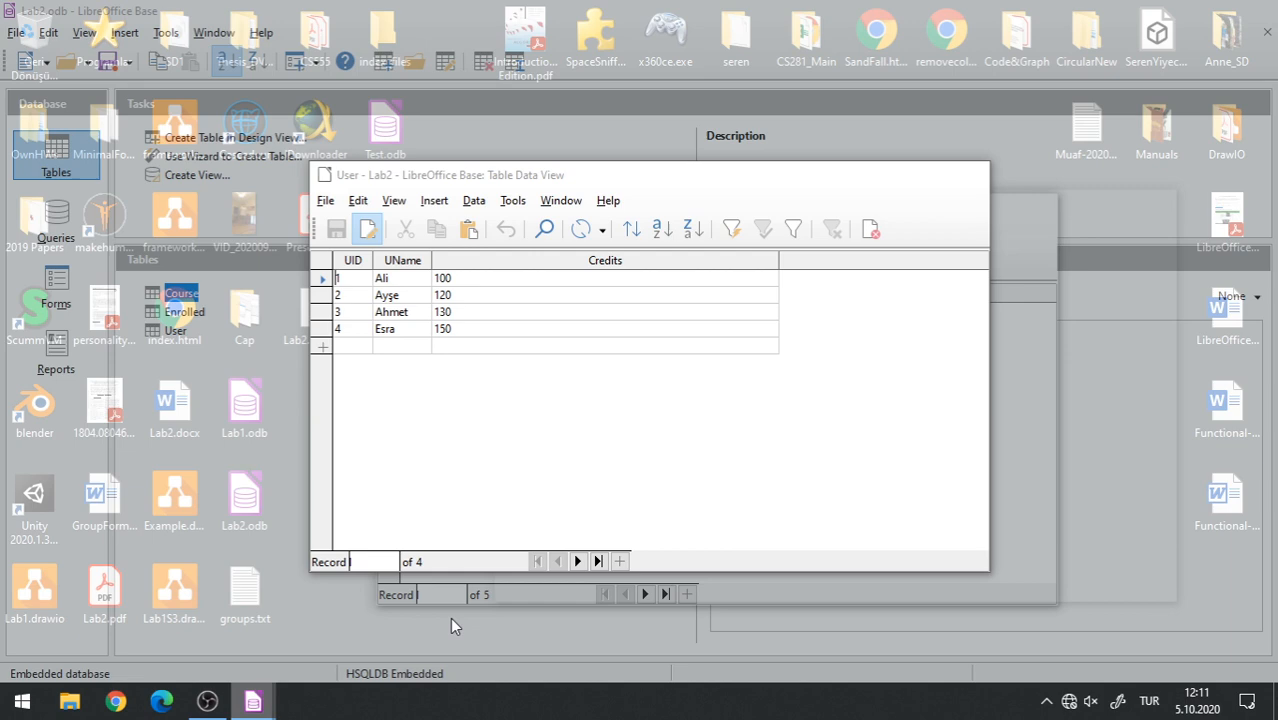
click(450, 617)
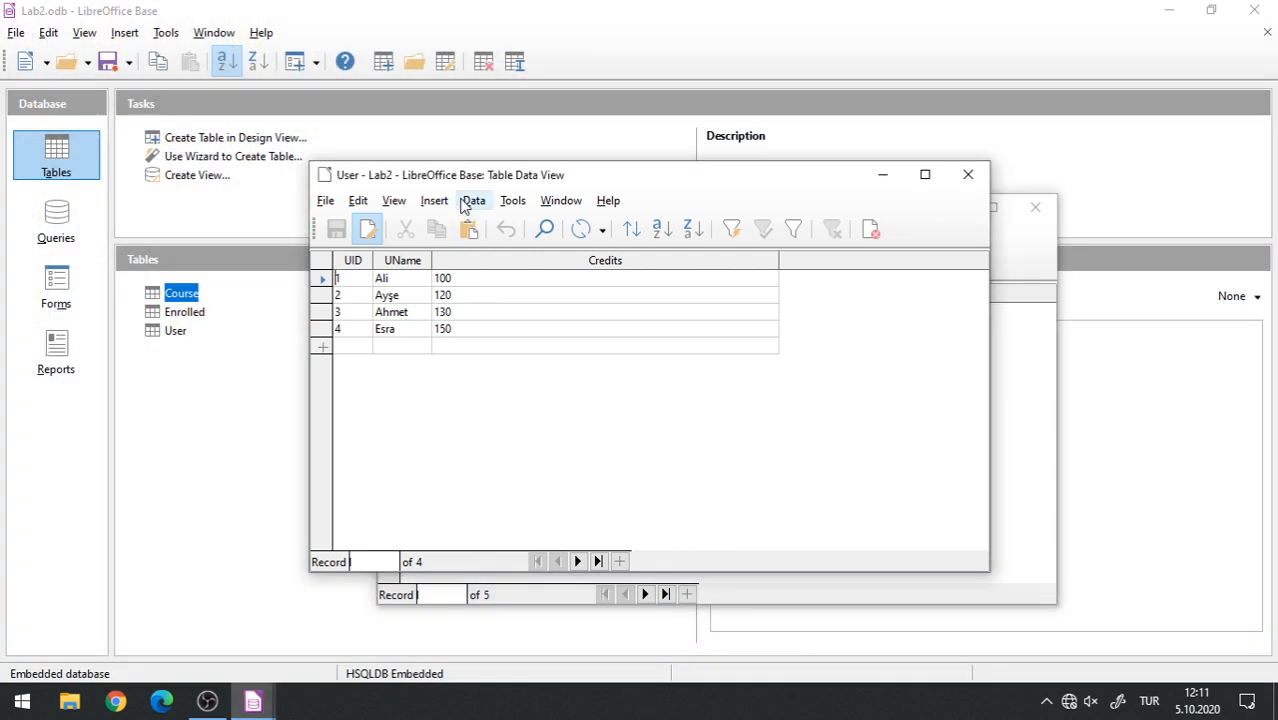
drag(460, 178, 212, 149)
drag(824, 207, 1002, 64)
mouse_move(253, 703)
click(235, 624)
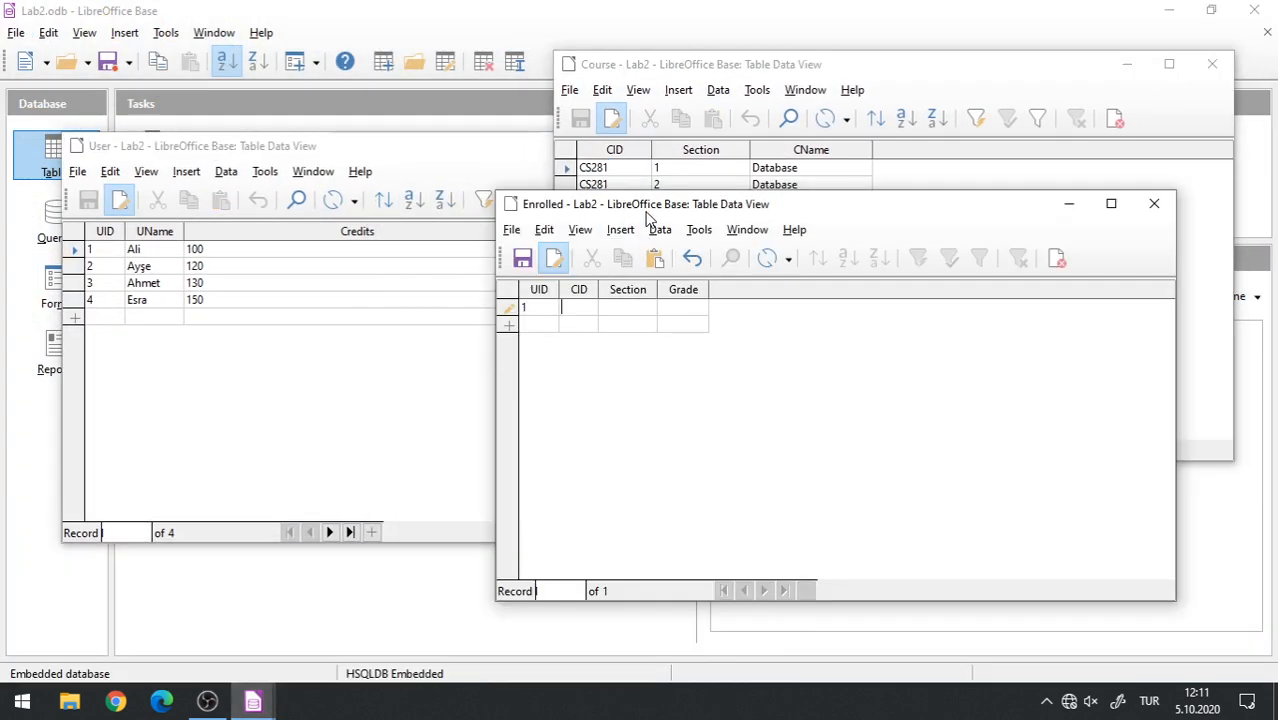
drag(653, 205, 537, 338)
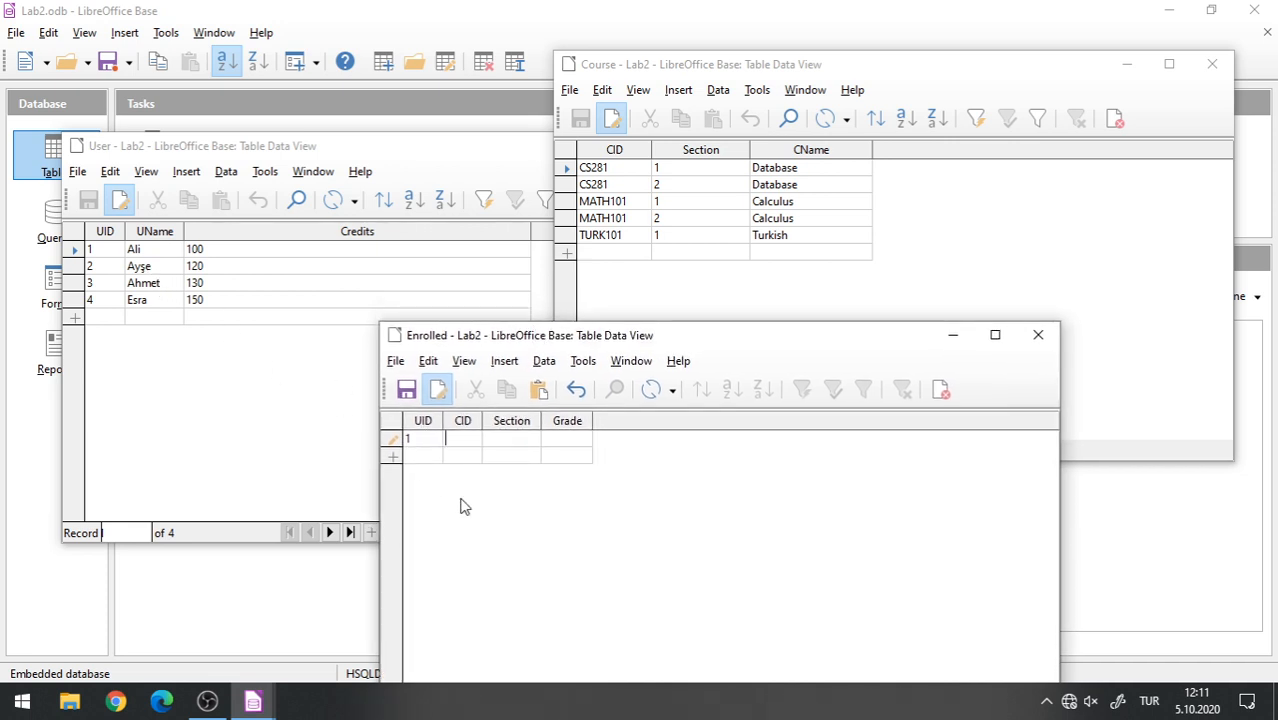
Complete the first Enrolled record with CID CS281 and Section 1, leaving Grade empty, and store it.
text(CS281)
key(Tab)
text(1)
click(564, 438)
click(427, 454)
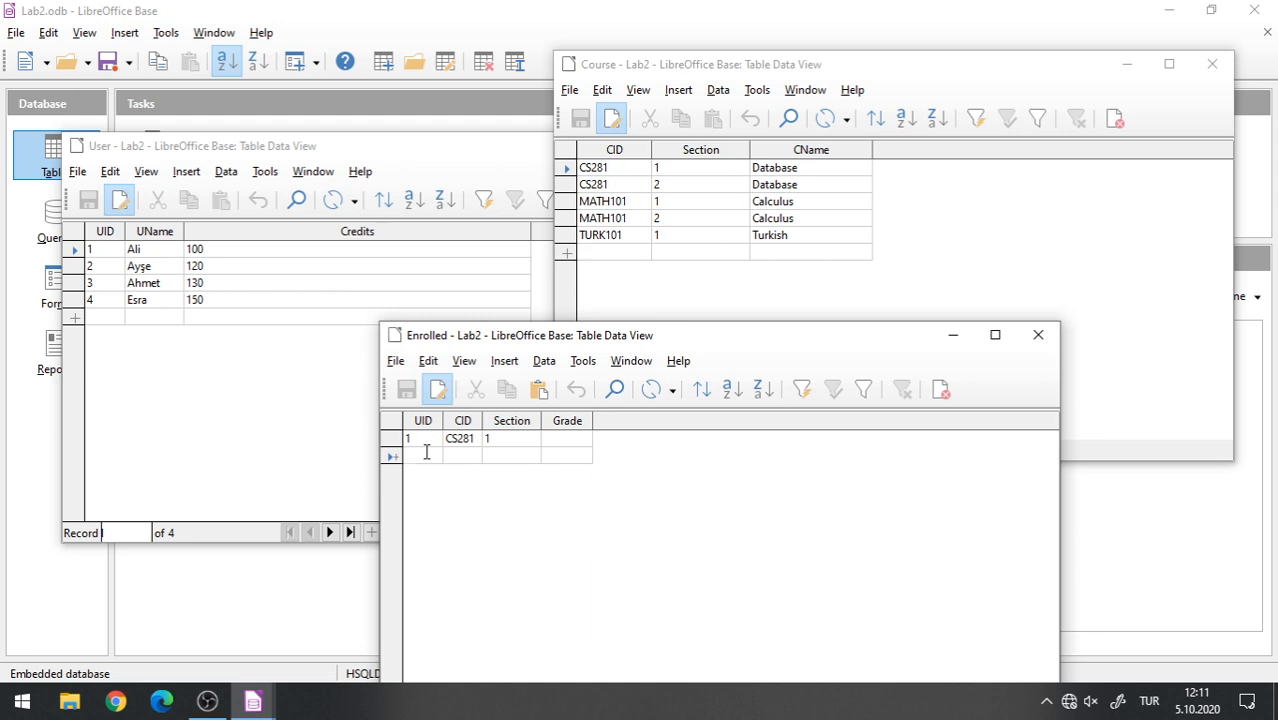
Enter a second Enrolled record with UID 1, CID MATH101, Section 2 and Grade 70, and widen the CID column slightly.
text(1)
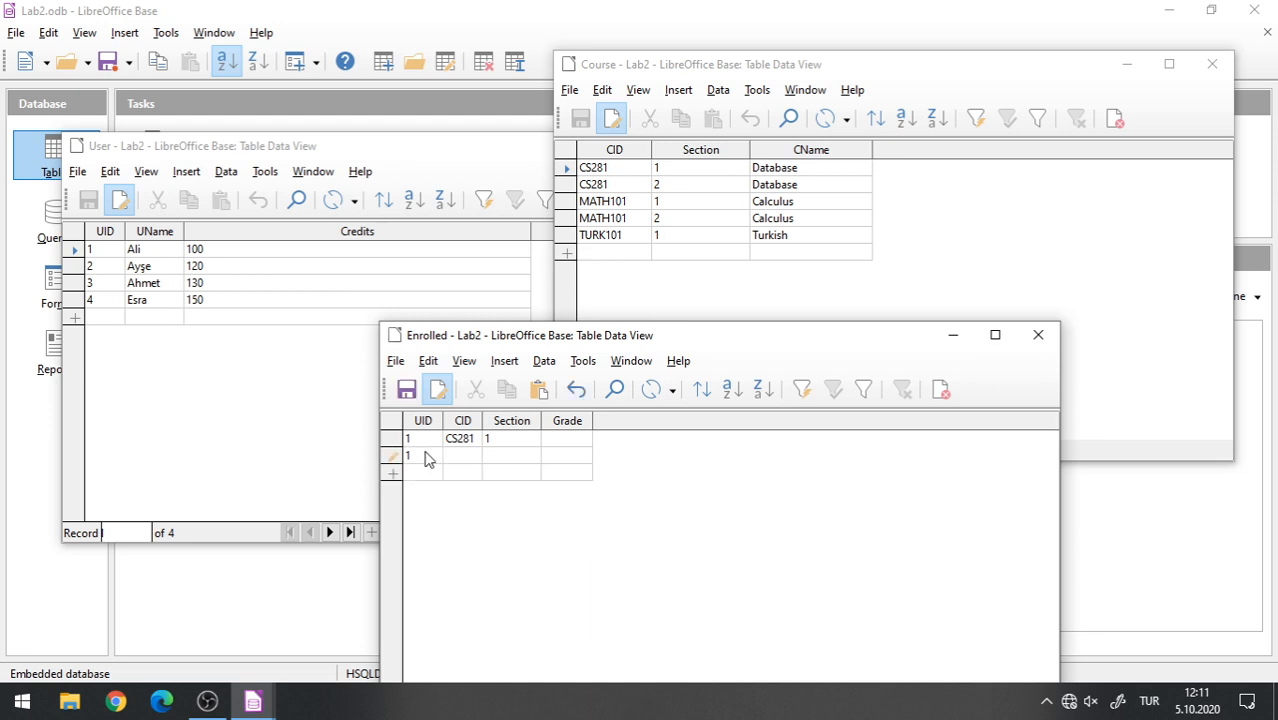
text(MATH)
text(101)
key(Tab)
text(2)
drag(482, 420, 495, 420)
click(574, 457)
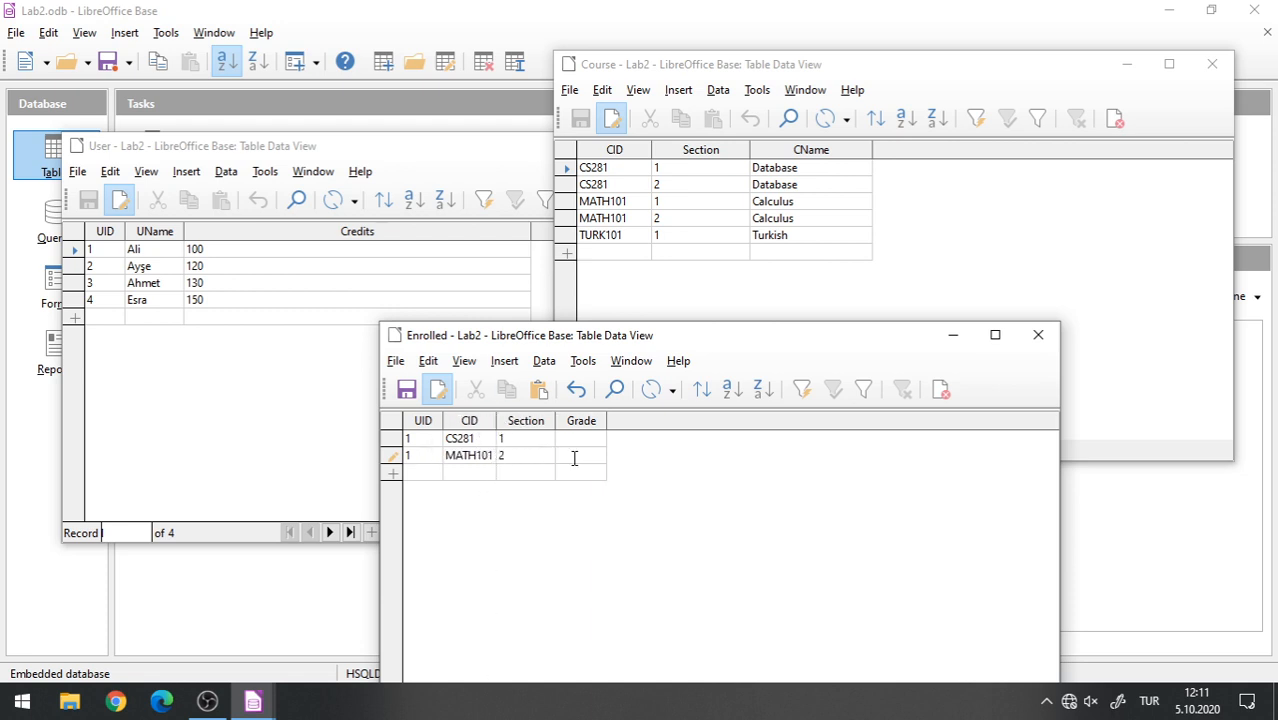
text(70)
Try to store a third Enrolled record duplicating the first one's key: UID 1, CID CS281 and Section 1.
click(420, 474)
text(1)
click(474, 473)
text(CS28)
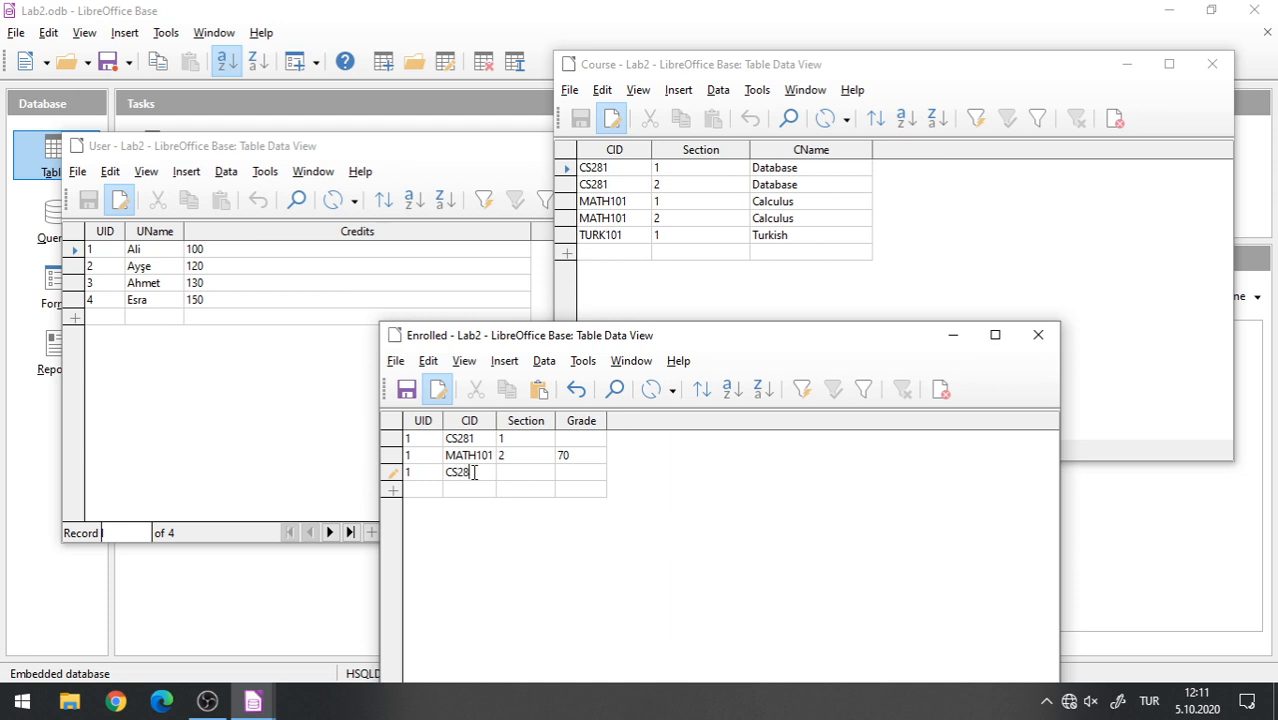
text(1)
key(Tab)
text(1)
click(524, 463)
drag(598, 441, 752, 363)
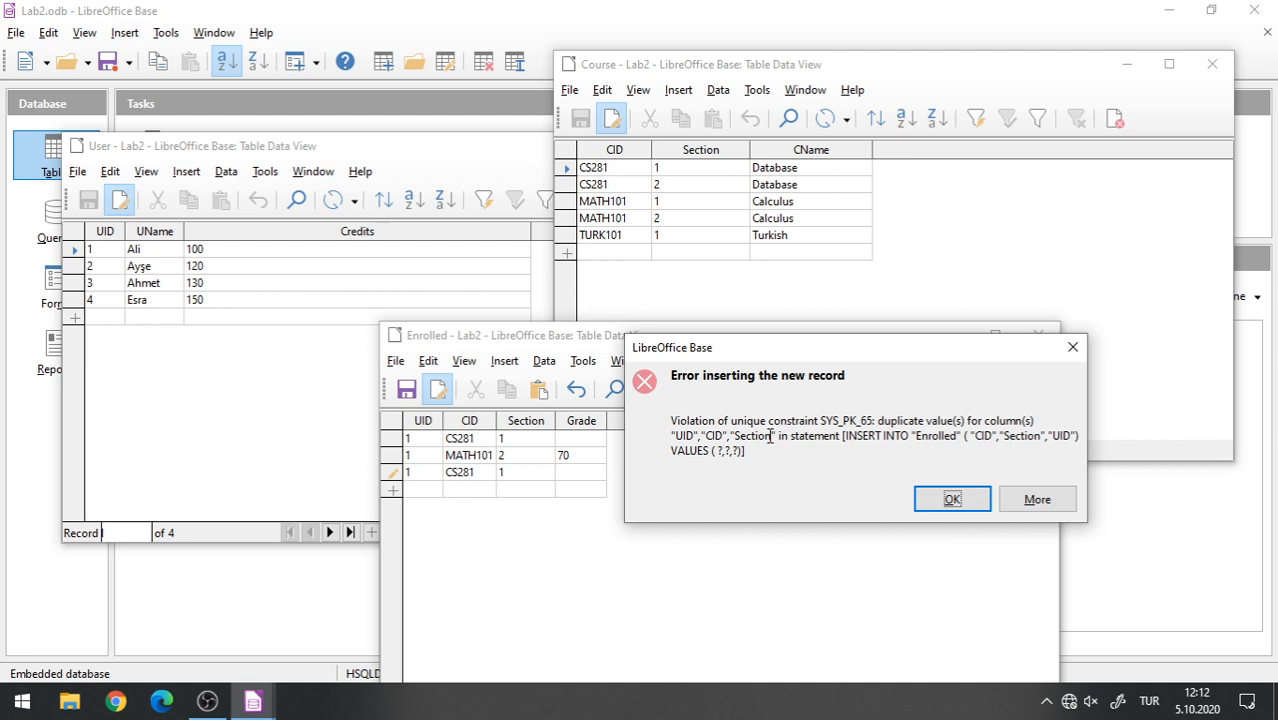
key(Return)
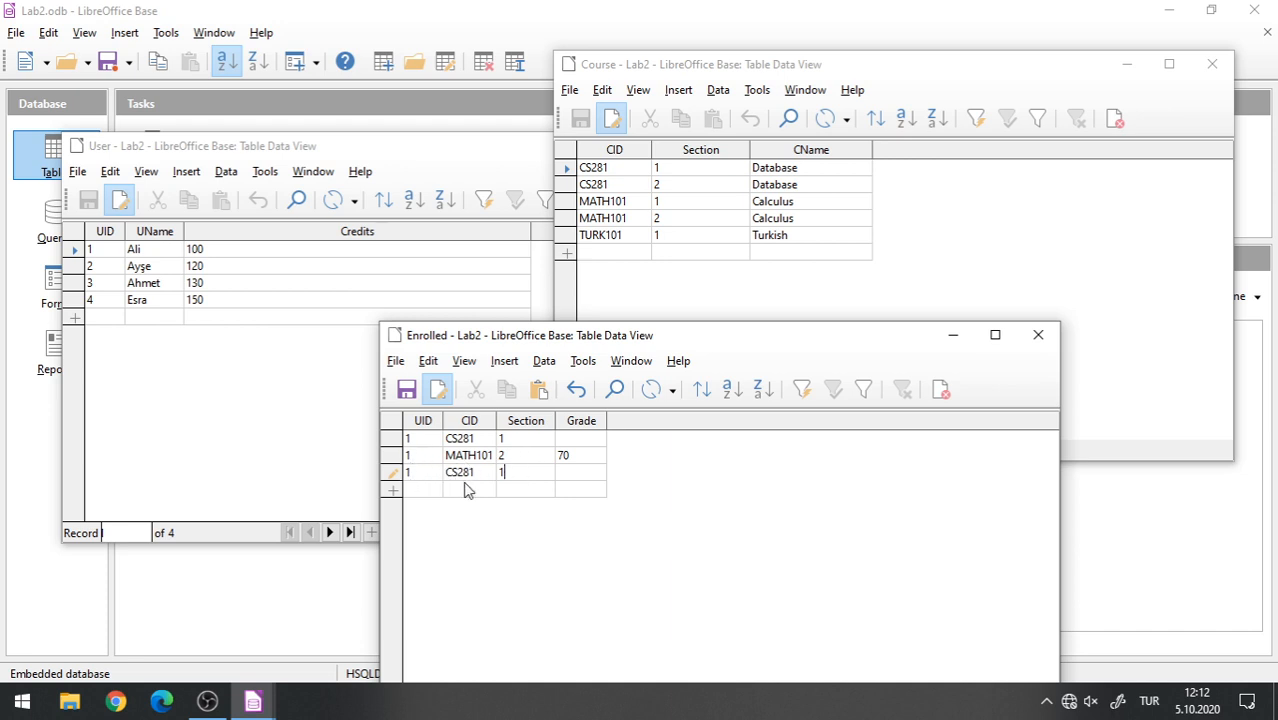
Set the third Enrolled record's Section to 2 and store the record.
double_click(500, 472)
text(2)
click(533, 456)
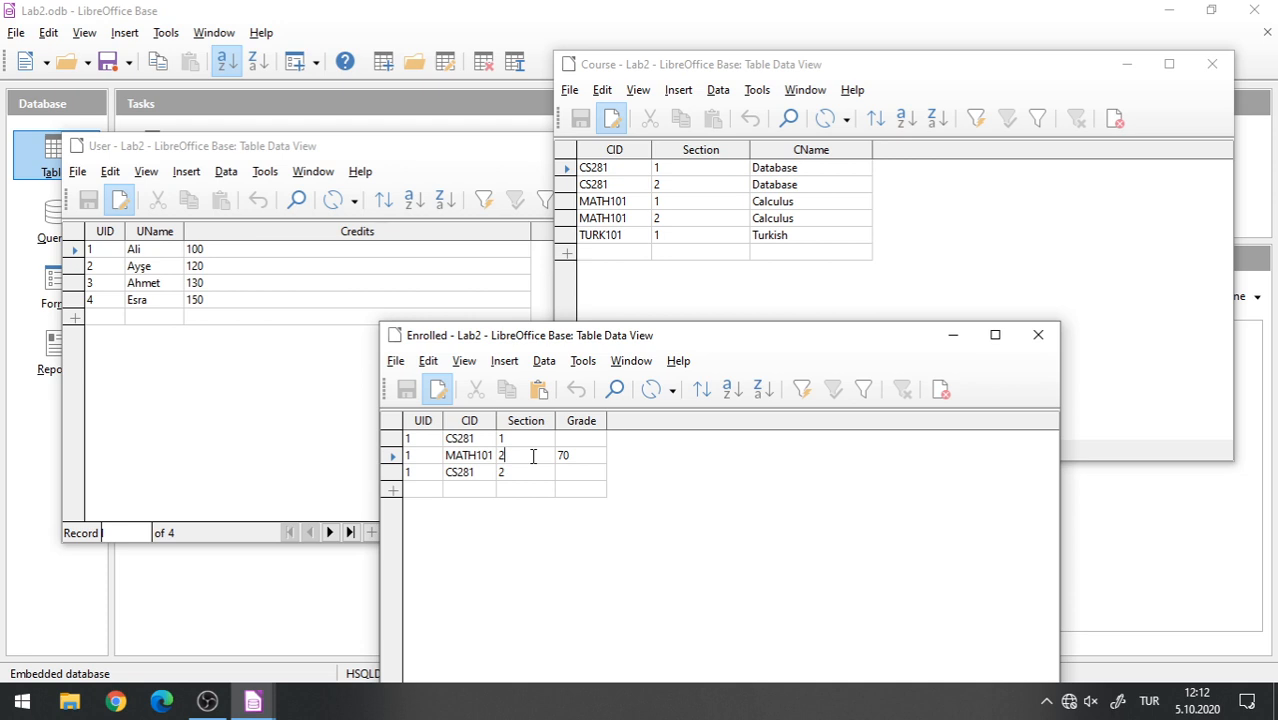
Change the third Enrolled record to UID 2 and Section 1, and store it.
click(531, 472)
drag(419, 474, 398, 477)
text(2)
click(525, 476)
text(2)
key(BackSpace)
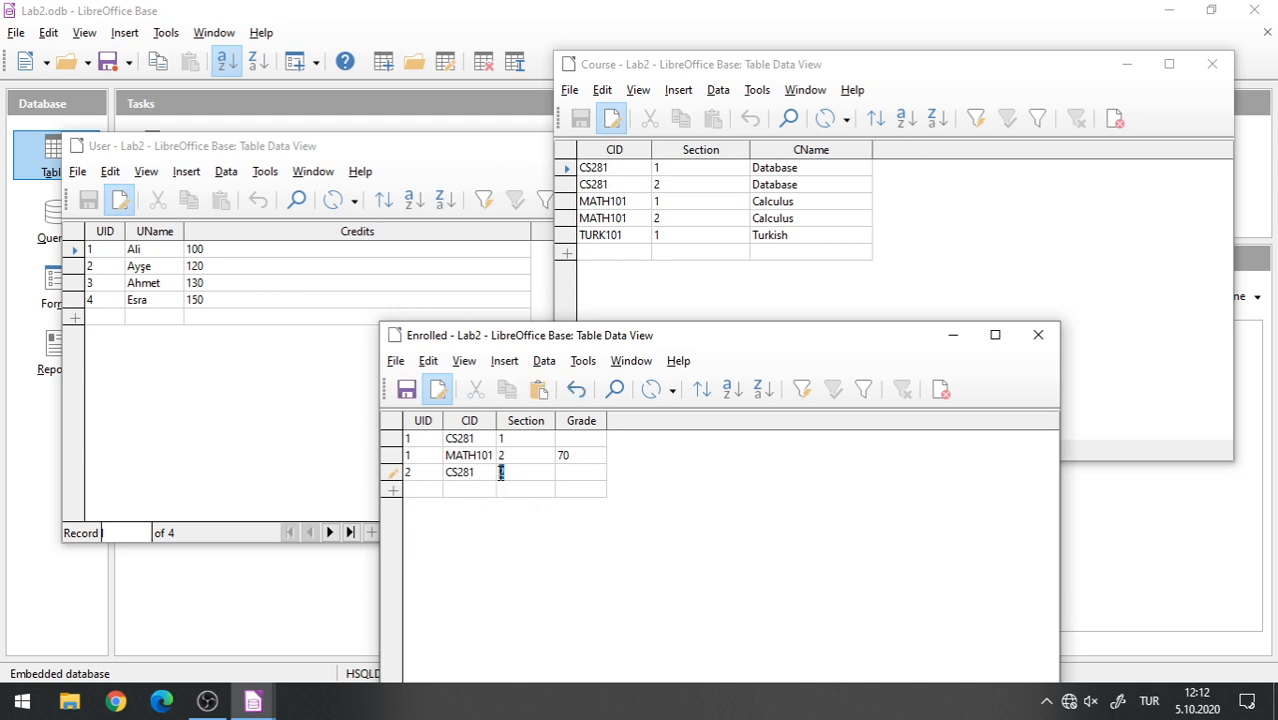
text(1)
click(479, 490)
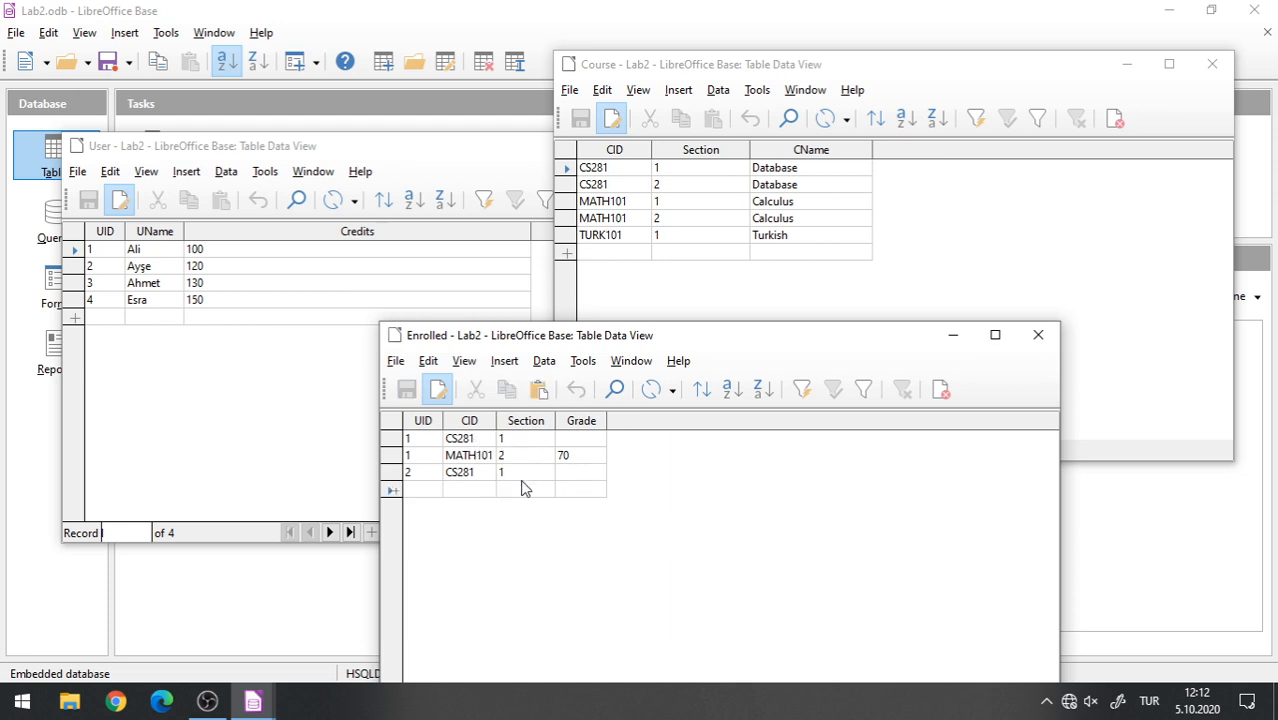
Add a fourth Enrolled record with UID 3, CID CS281, Section 1 and Grade 35.
click(434, 489)
text(3)
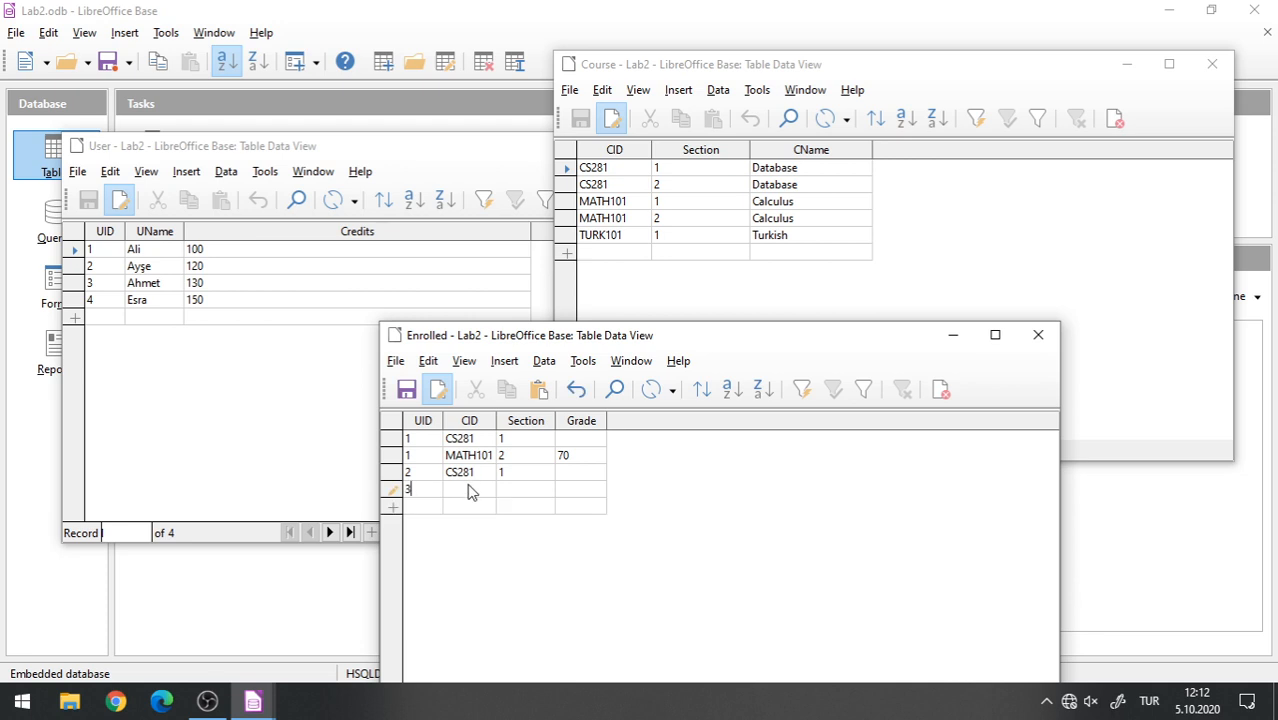
click(472, 490)
click(477, 479)
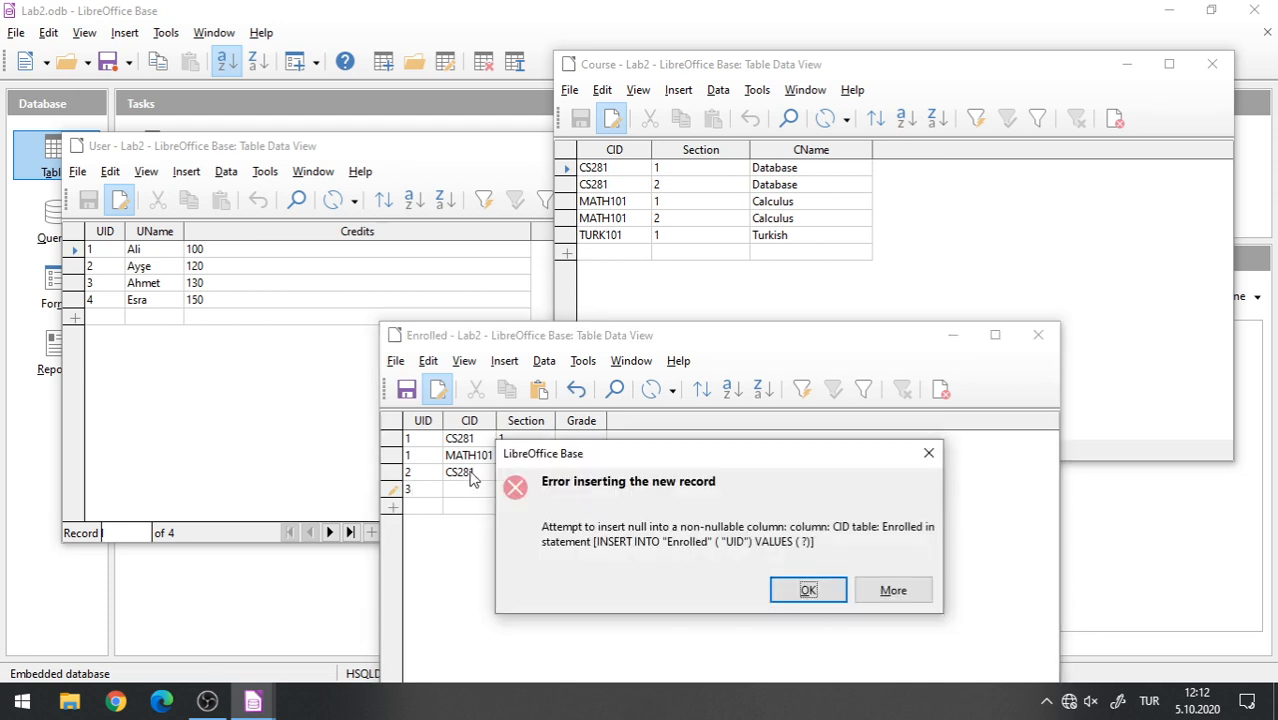
key(Return)
text(CS2)
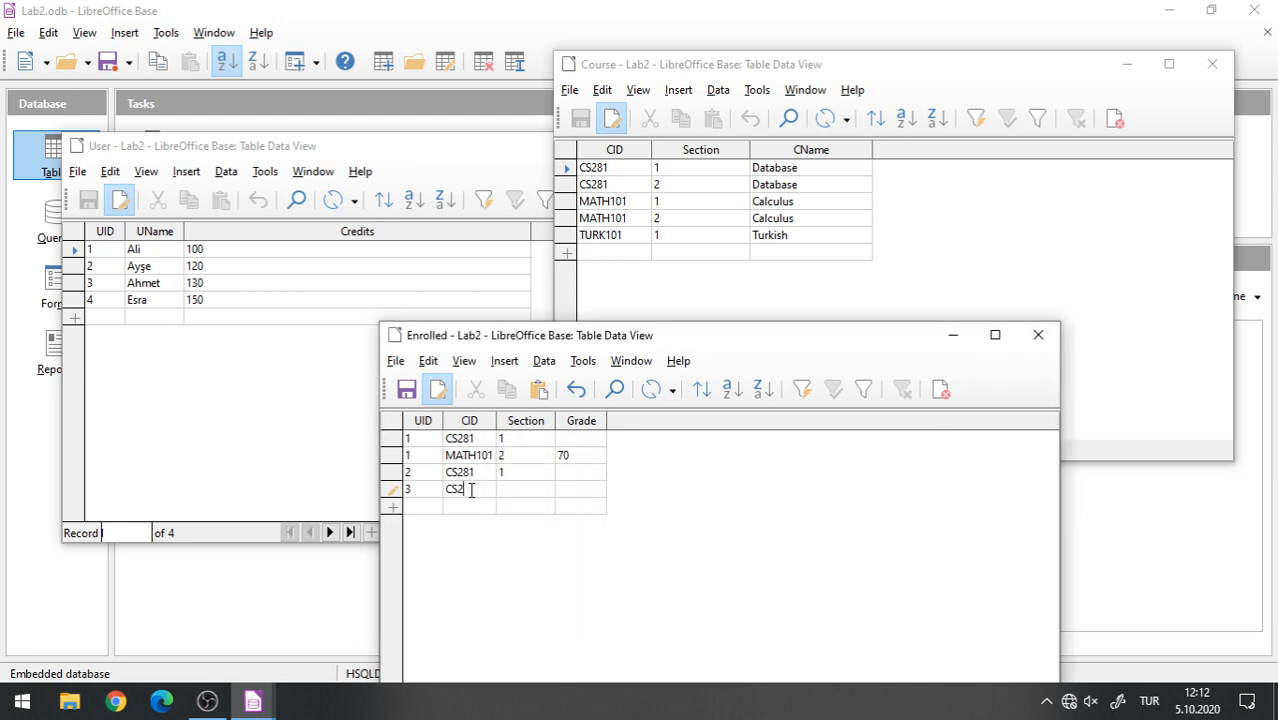
text(81)
key(Tab)
text(35)
key(Tab)
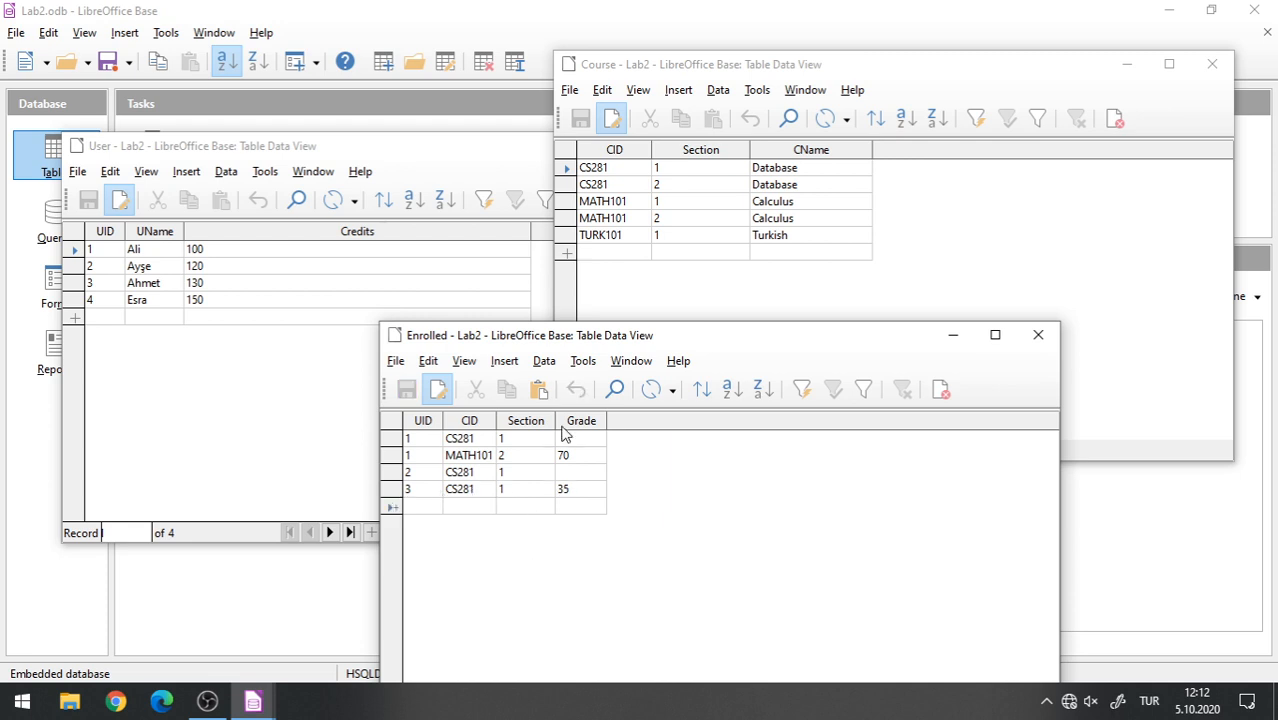
Try to store a fifth Enrolled record with UID 4, CID CS101 and Section 1.
mouse_move(580, 347)
mouse_down()
mouse_move(565, 251)
mouse_move(566, 300)
mouse_move(587, 328)
mouse_up()
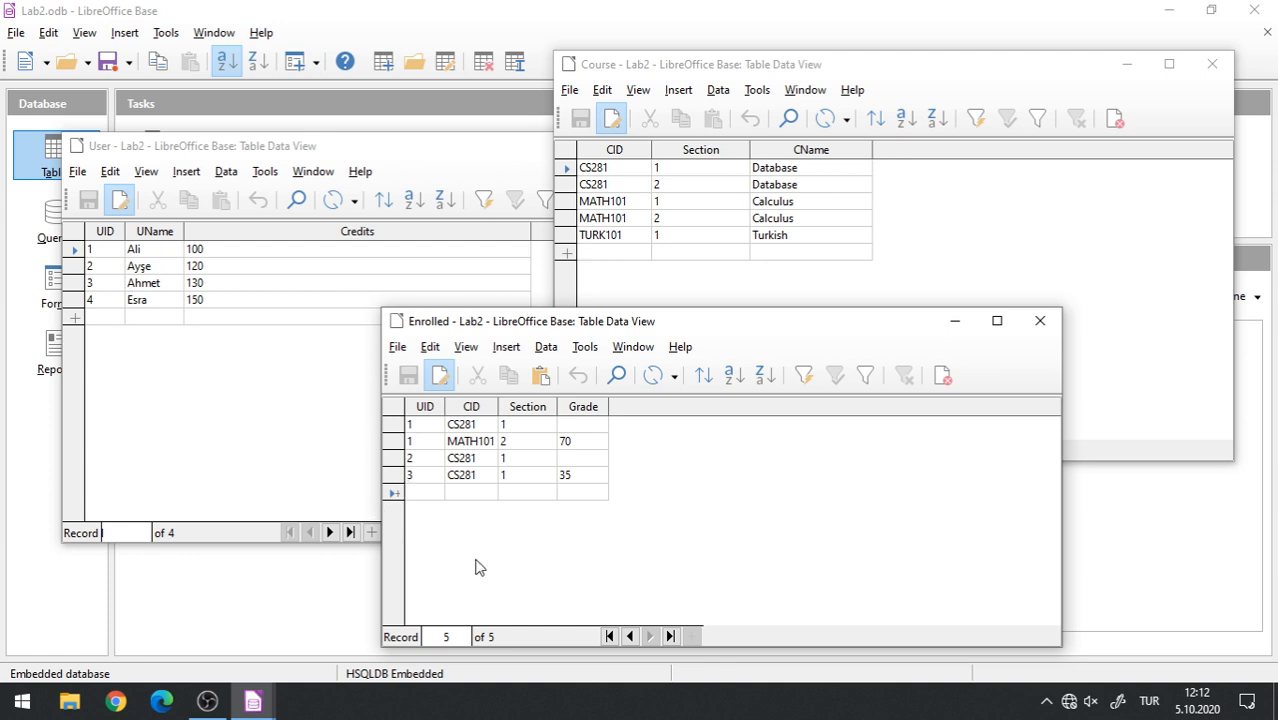
text(4)
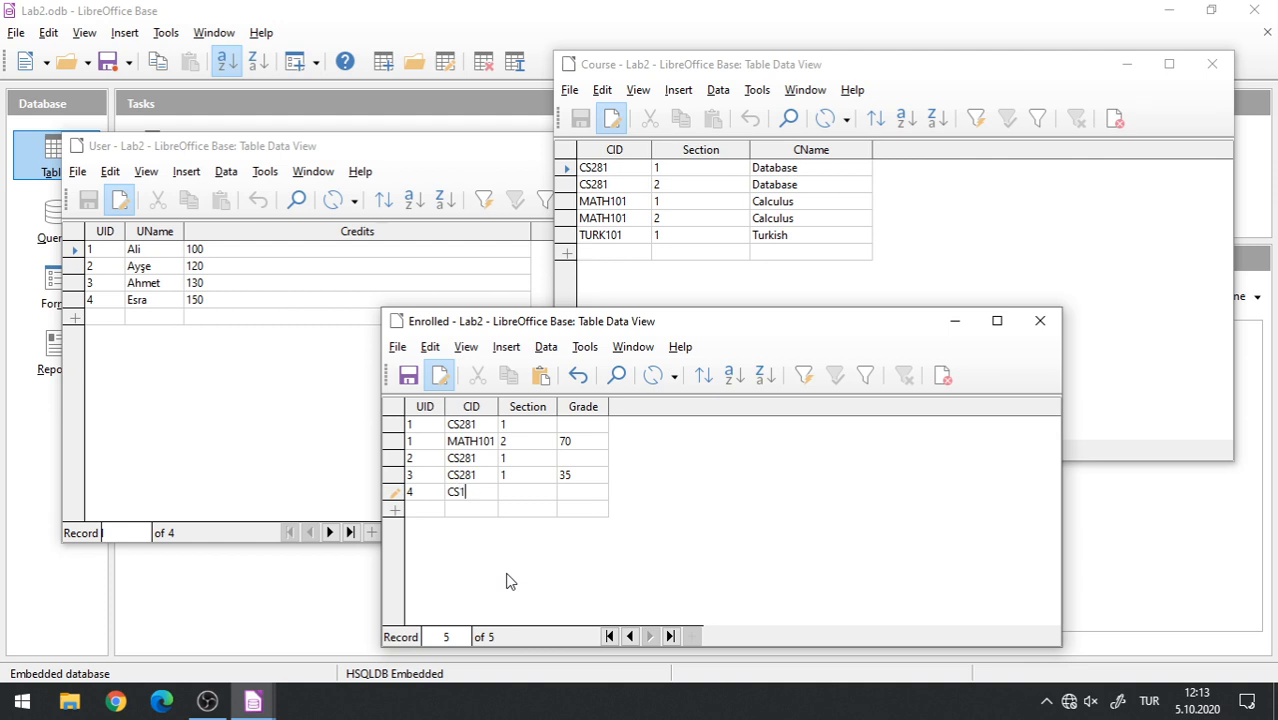
click(513, 492)
text(1)
click(571, 491)
click(512, 477)
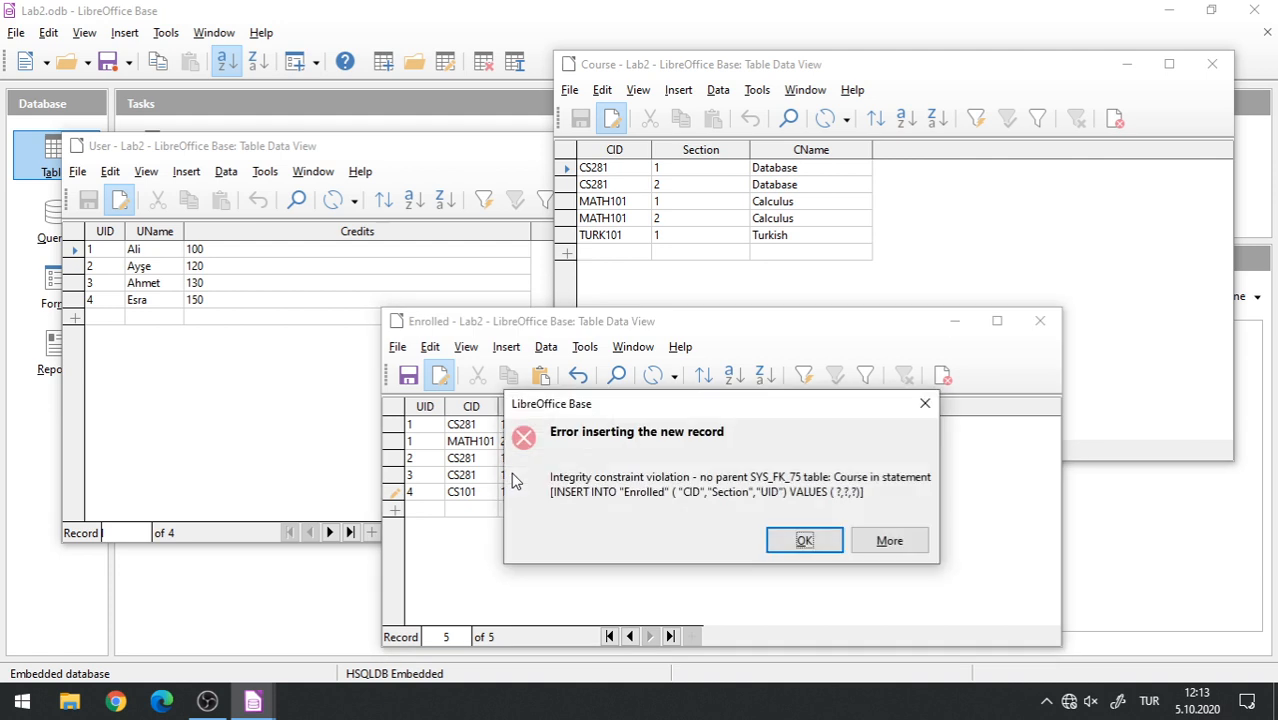
drag(557, 410, 584, 302)
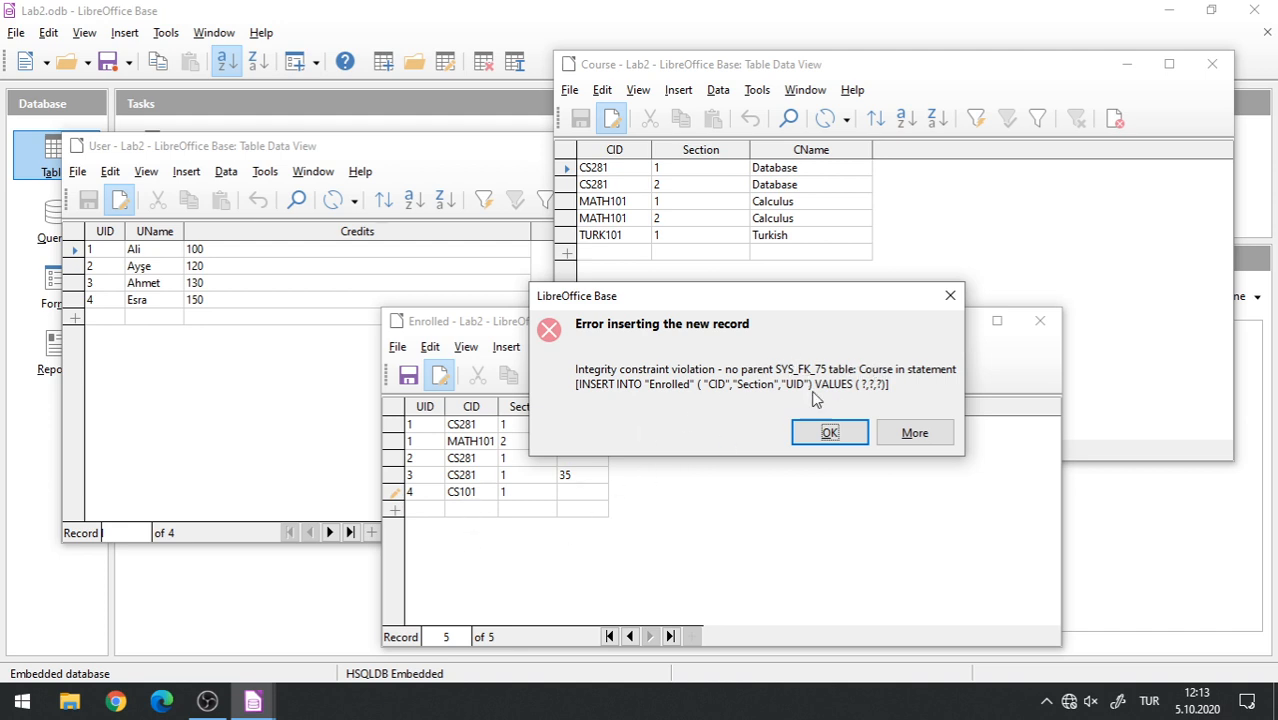
click(830, 432)
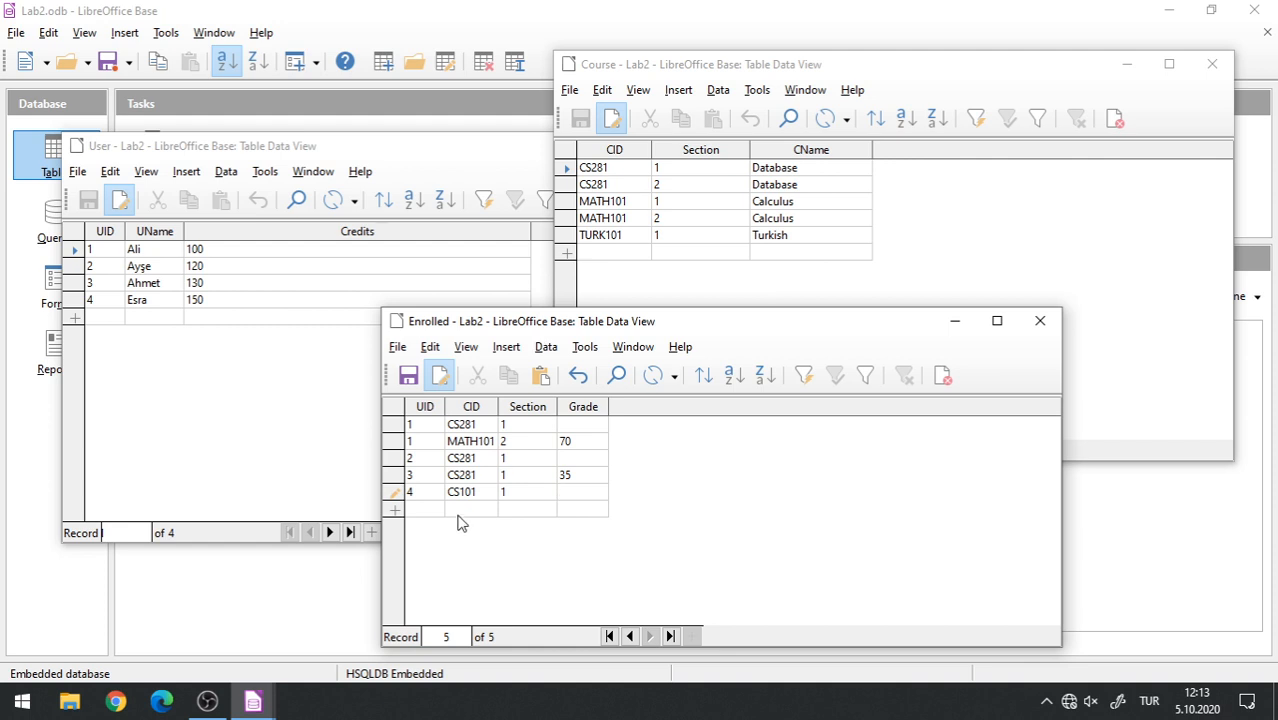
Try to store the fifth Enrolled record with its CID in lowercase as turk101.
click(482, 494)
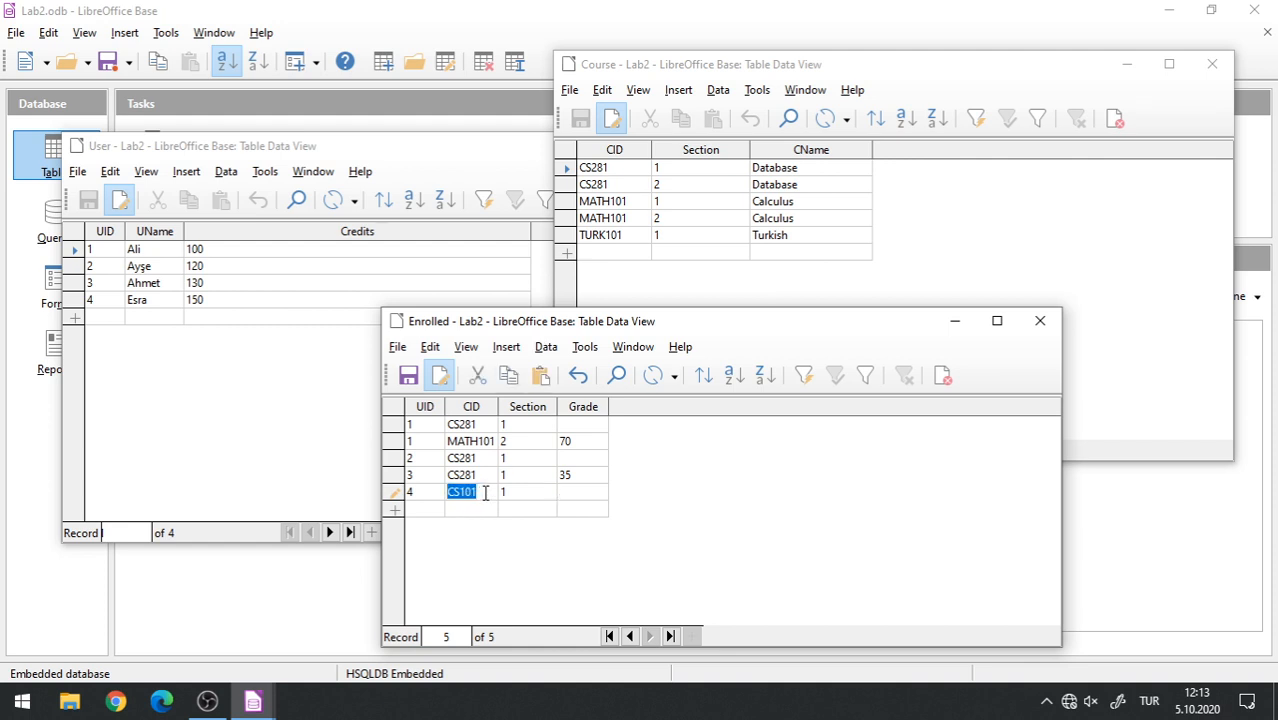
text(TUR)
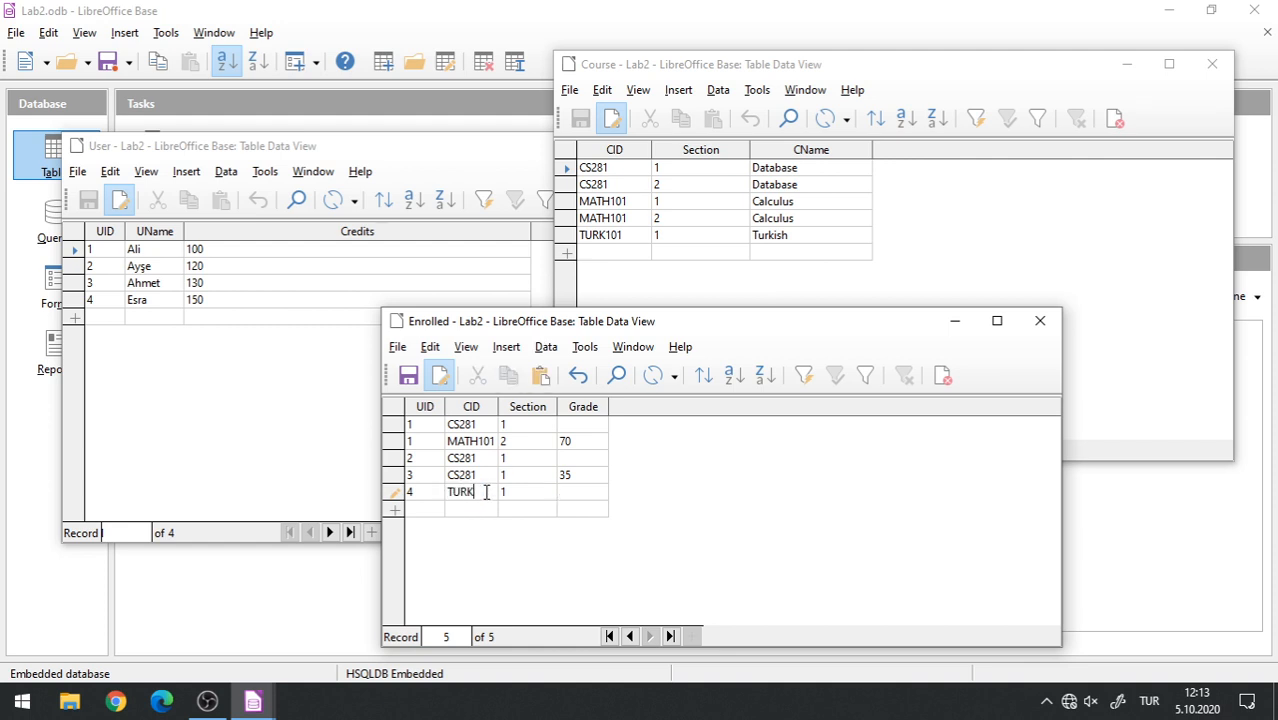
text(K)
drag(478, 493, 440, 493)
text(turk101)
click(468, 481)
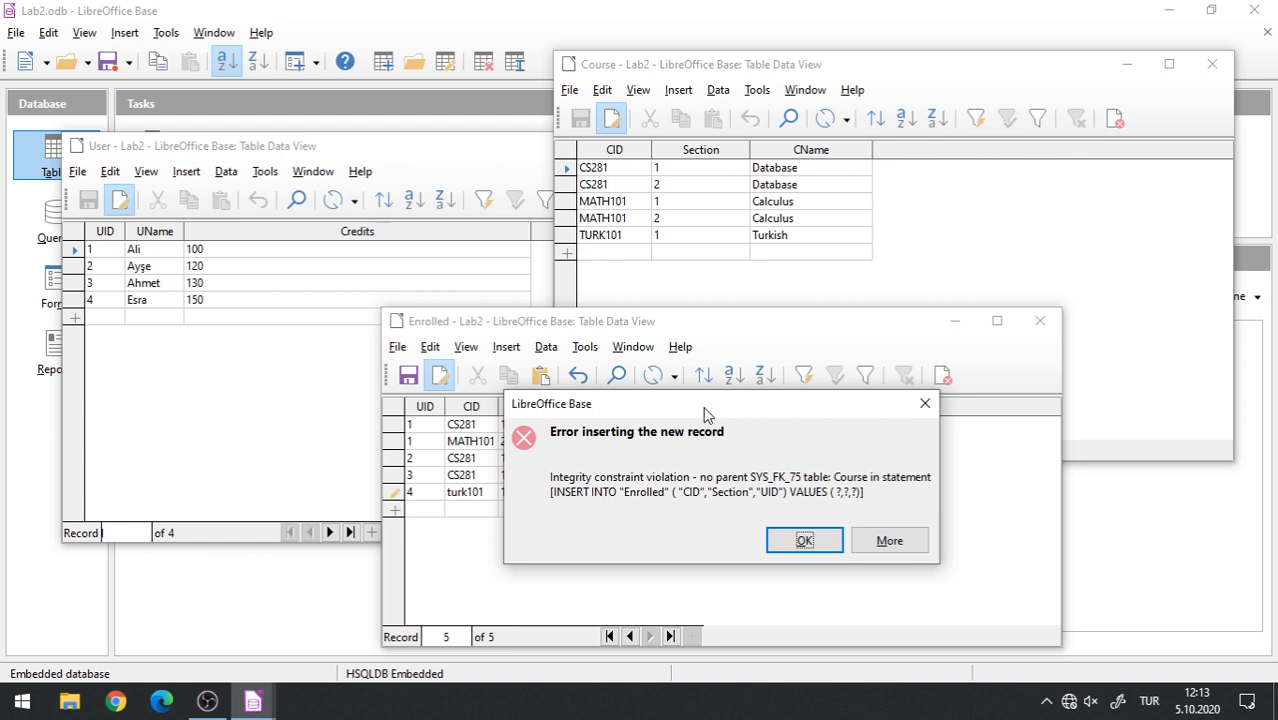
drag(710, 402, 800, 386)
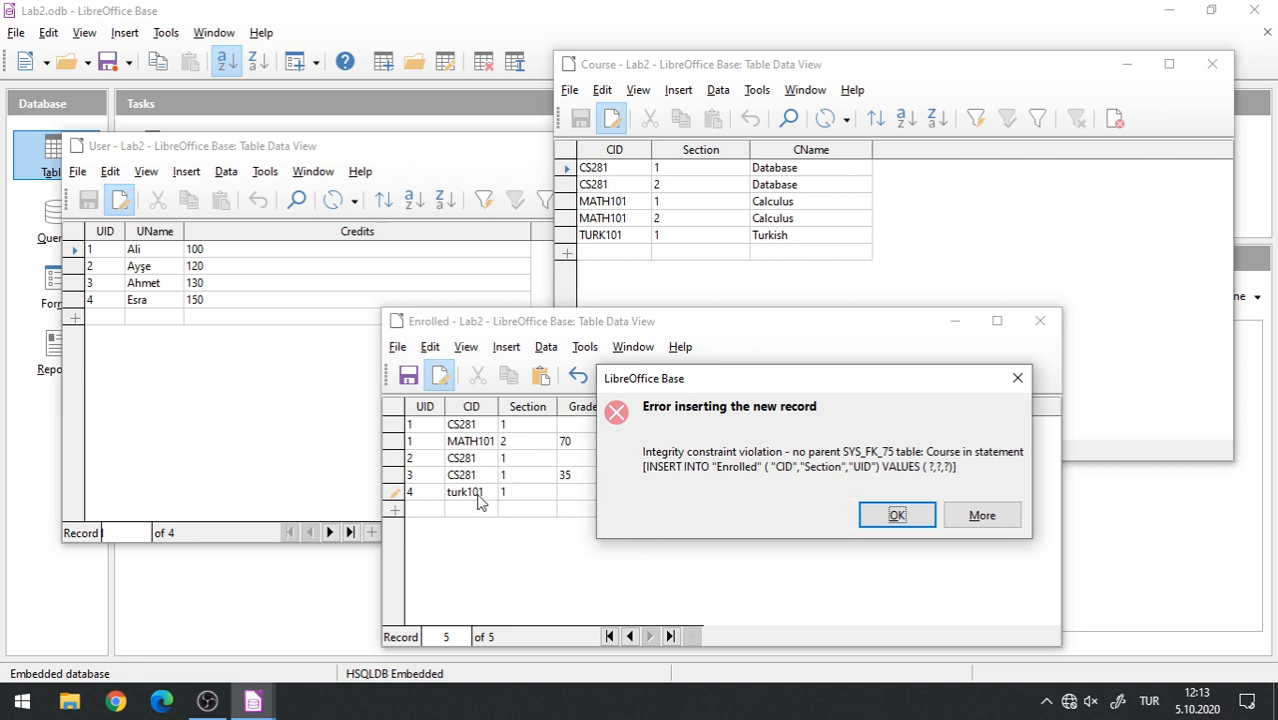
click(893, 514)
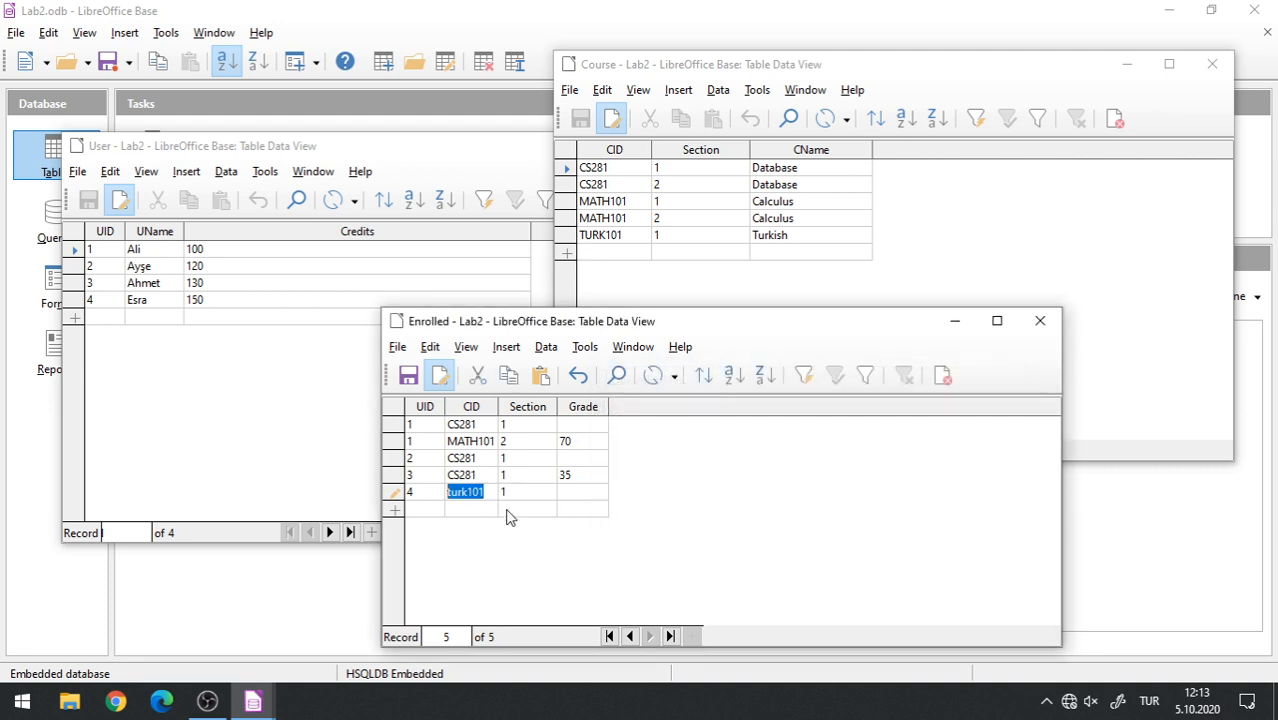
Correct the fifth Enrolled record's CID to TURK101 and store the record.
click(466, 492)
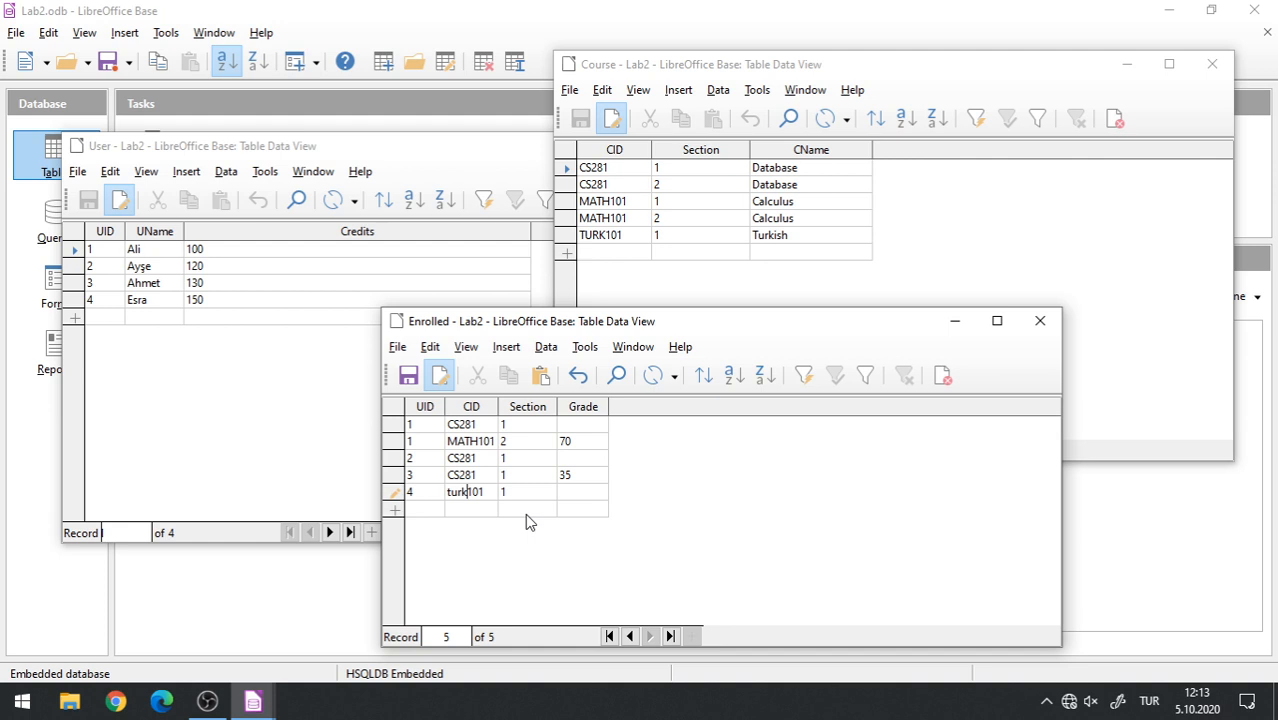
key(BackSpace)
key(BackSpace)
key(BackSpace)
key(BackSpace)
text(TURK)
click(484, 474)
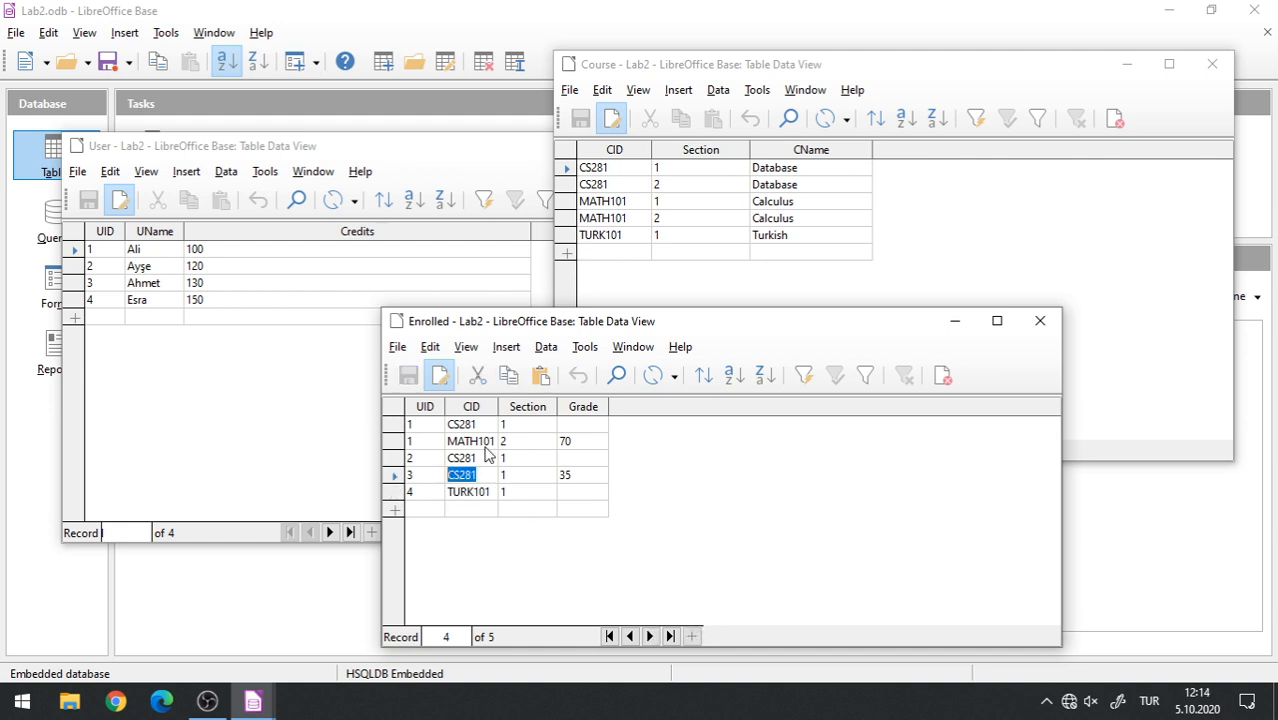
Close the data views of the Enrolled, Course and User tables.
click(1040, 321)
click(1212, 64)
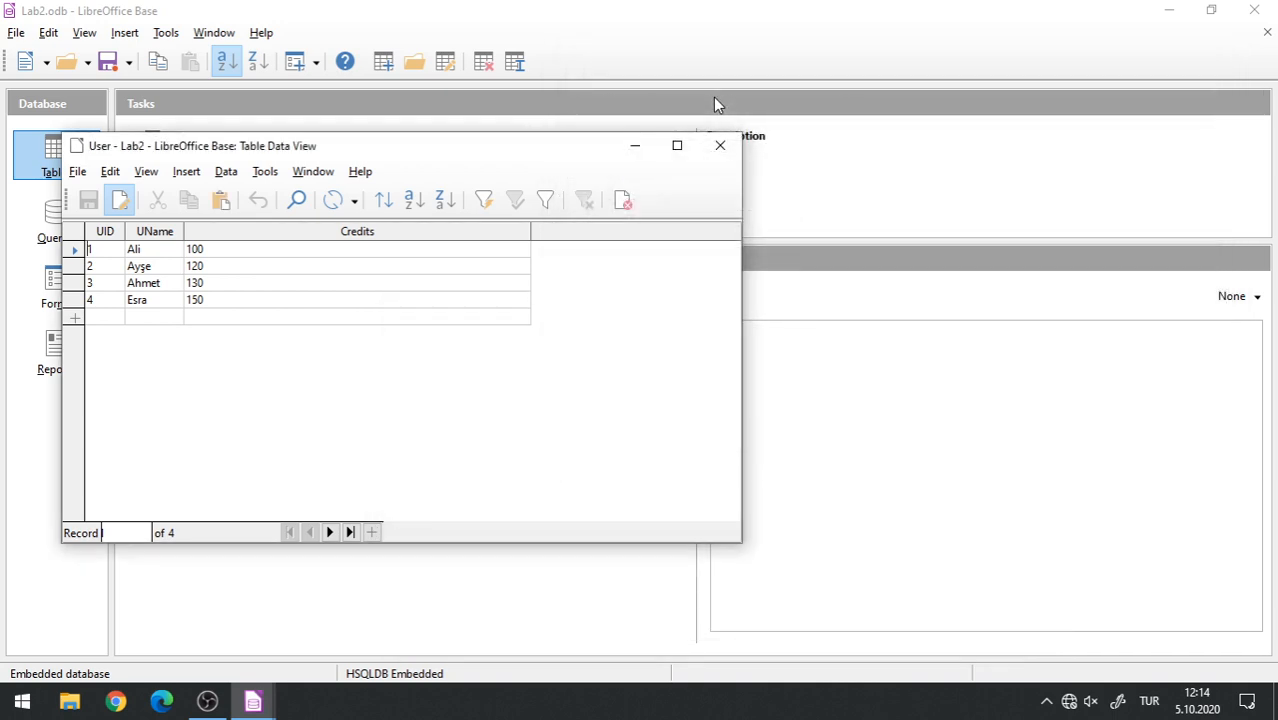
click(720, 146)
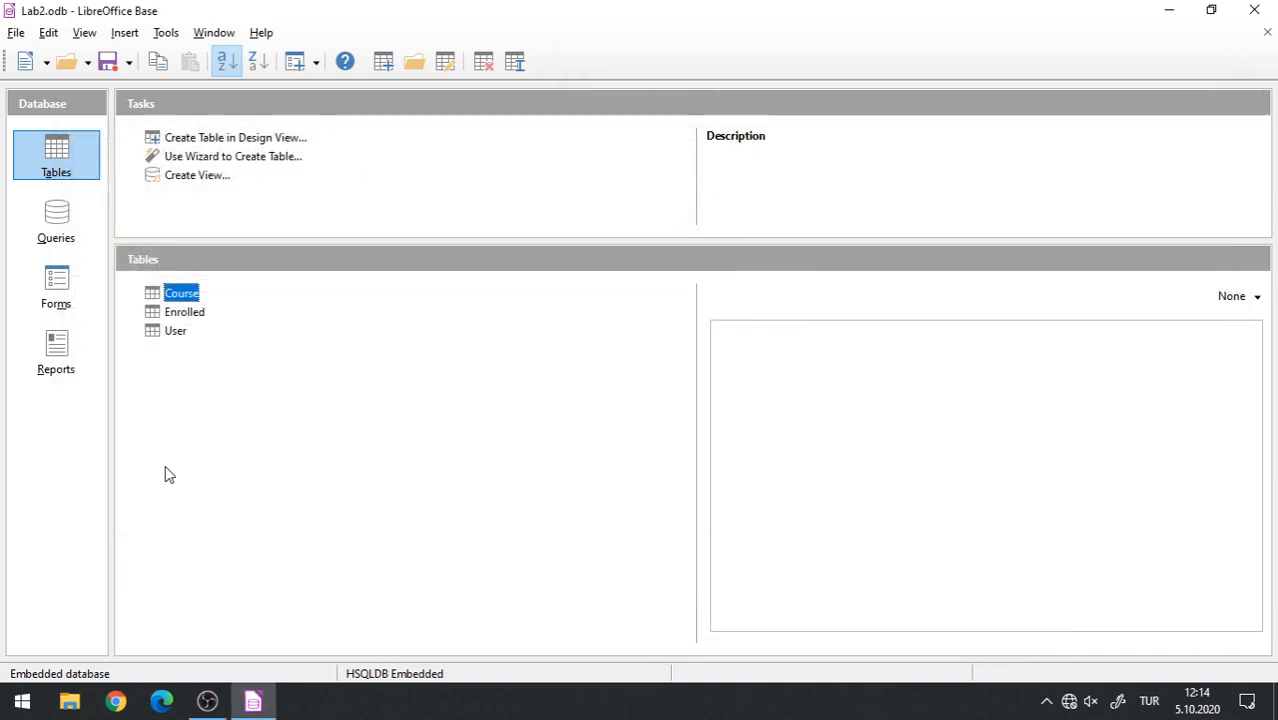
Reopen the Enrolled table to check its stored records, and close it again.
double_click(190, 314)
drag(240, 152, 582, 154)
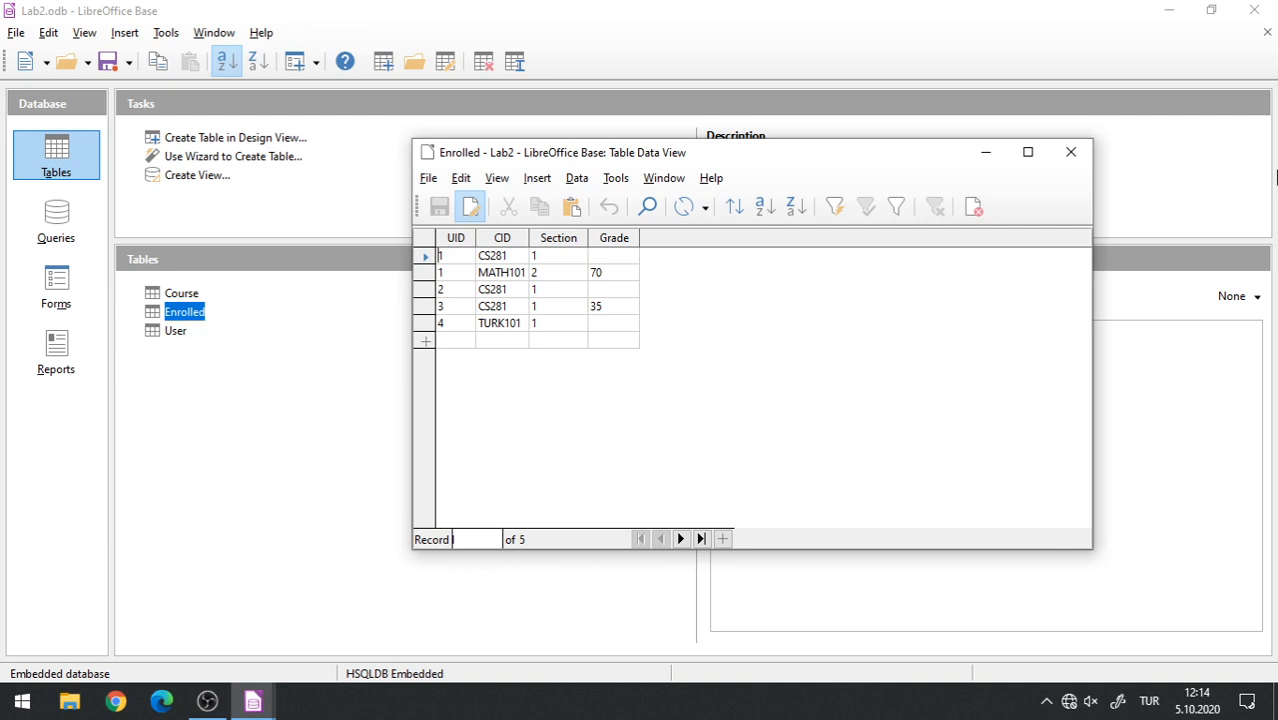
click(1071, 152)
Review the relationships between Course, Enrolled and User and the list of tables that can be added to the relation design.
click(166, 33)
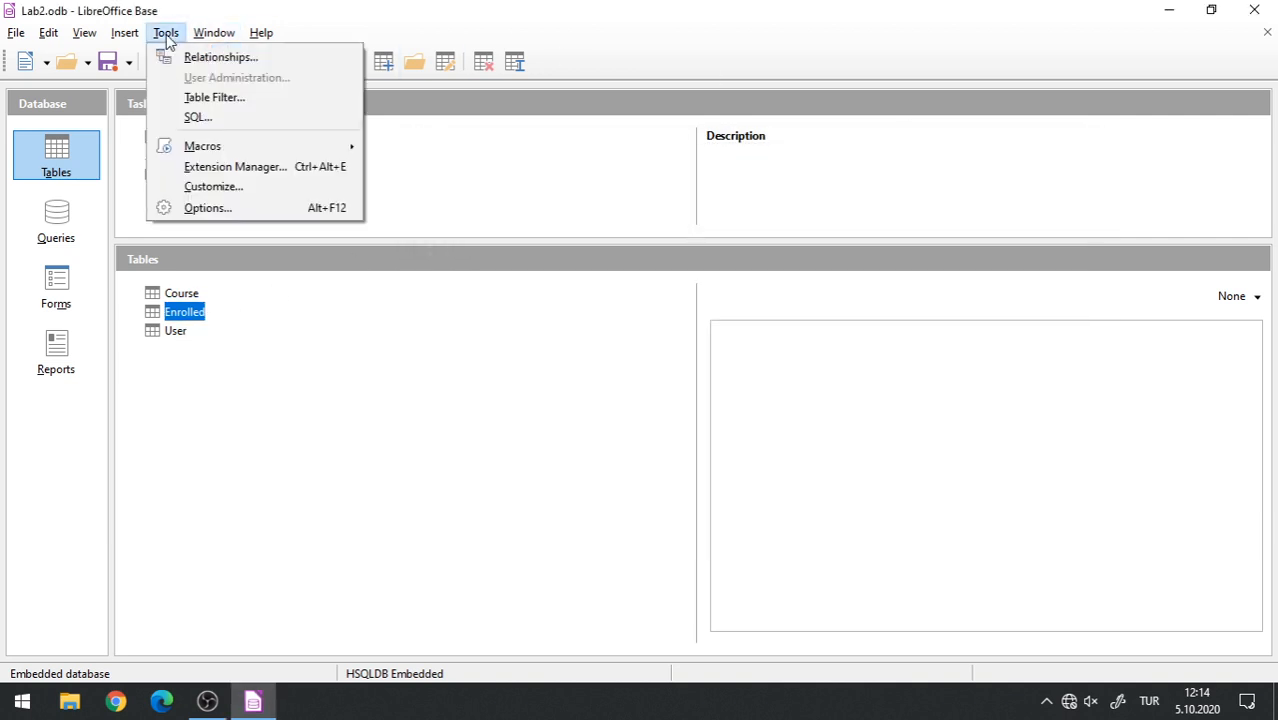
click(183, 56)
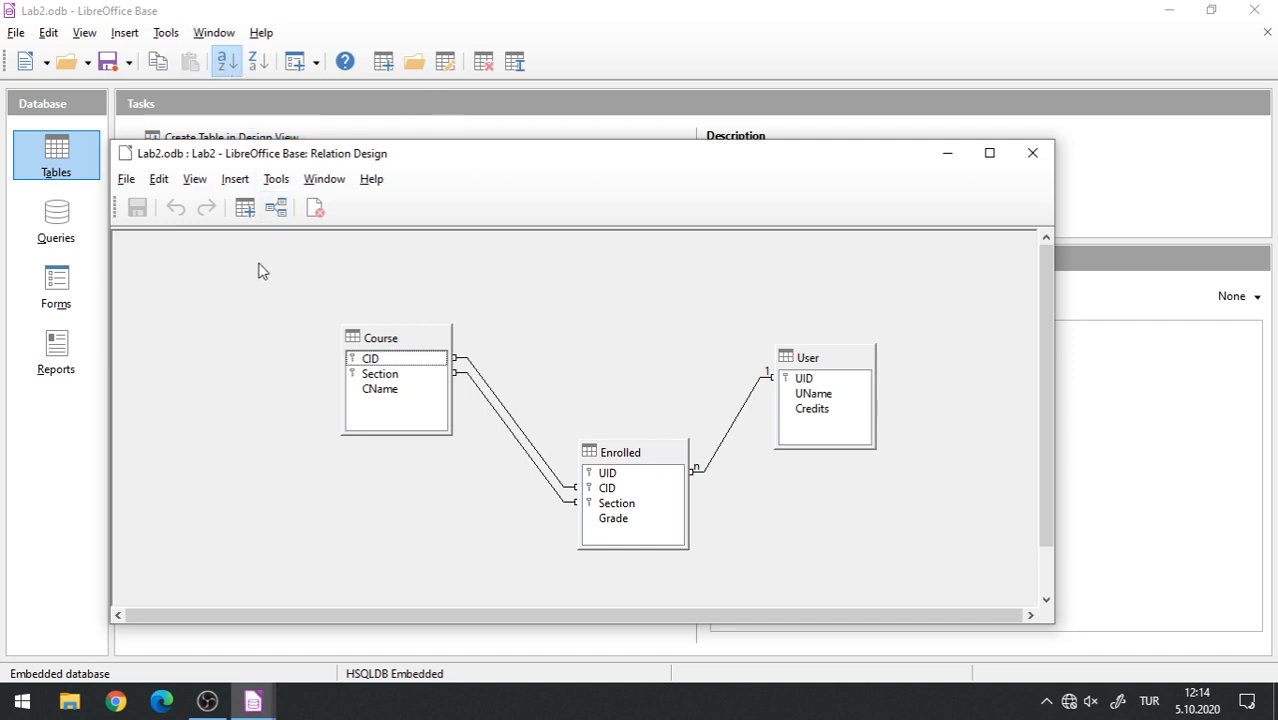
click(243, 216)
drag(496, 214, 759, 122)
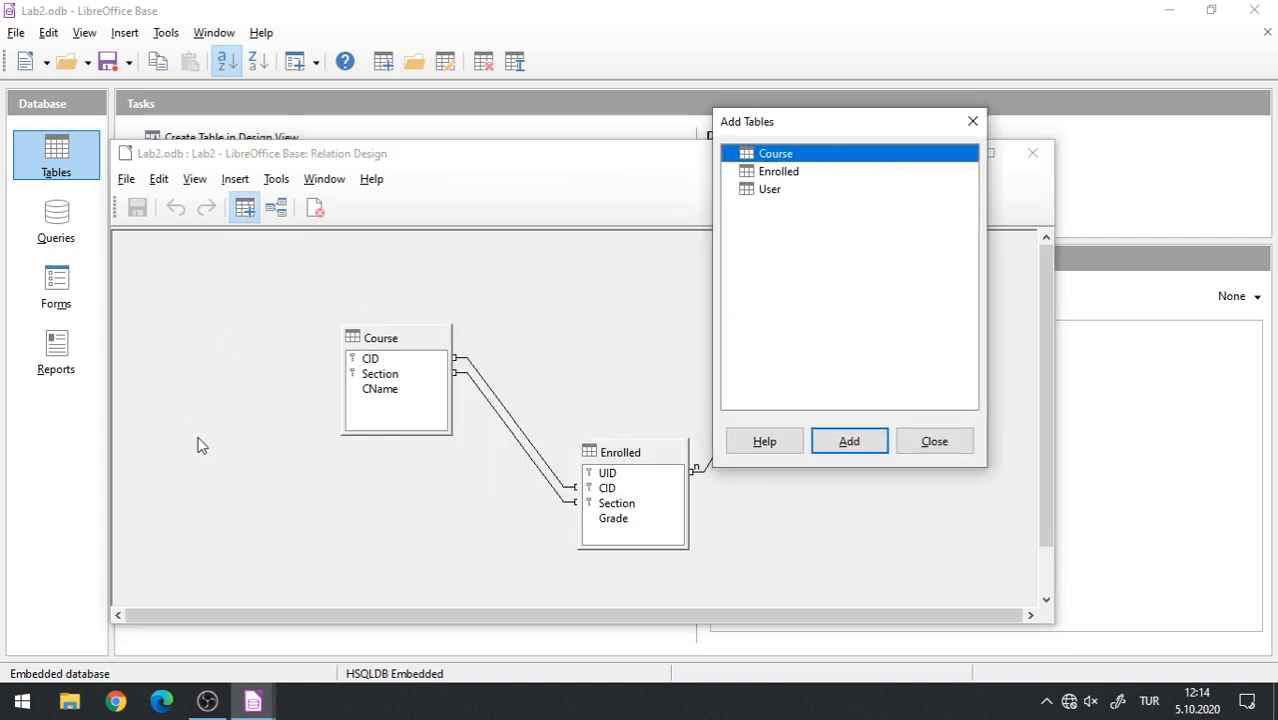
click(932, 441)
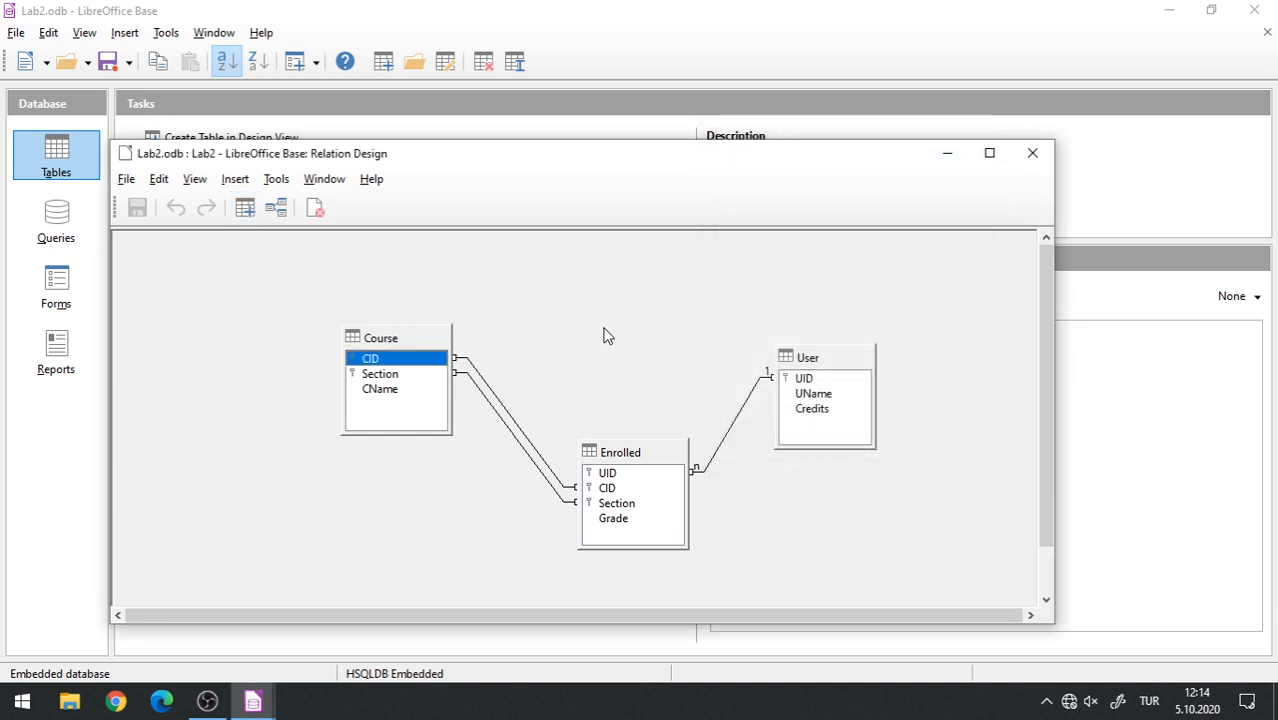
click(1033, 155)
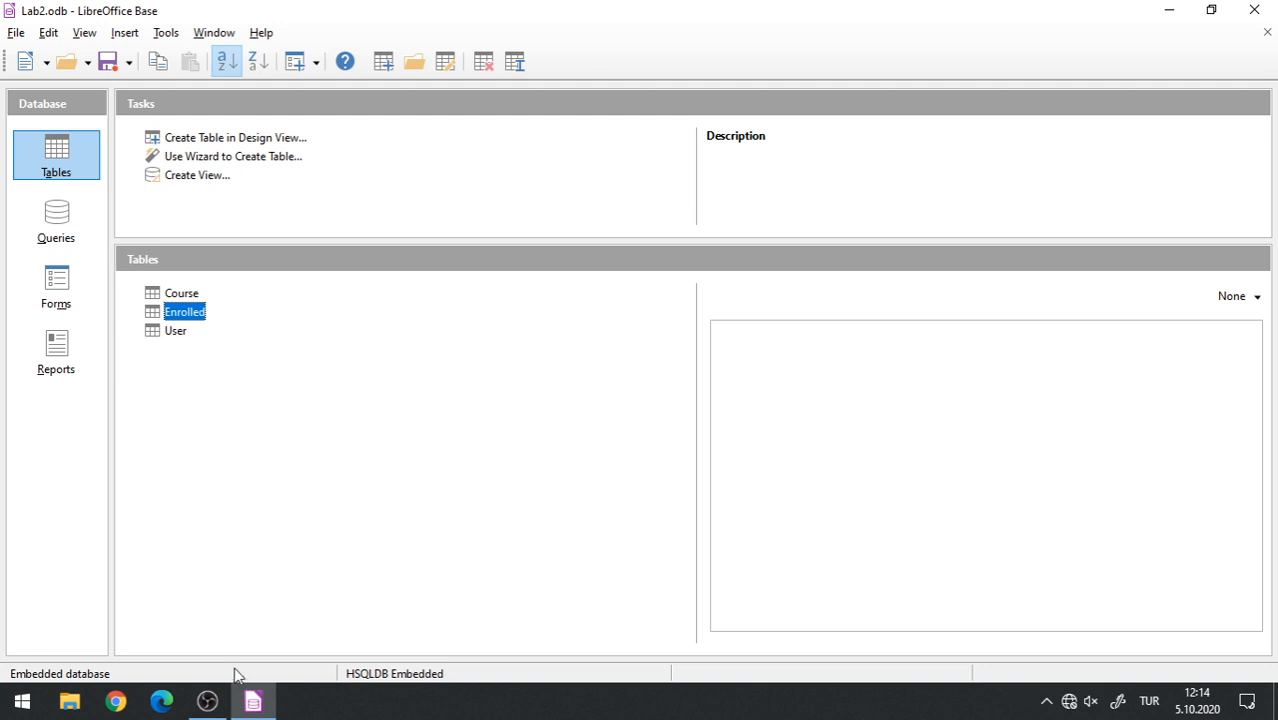
click(209, 703)
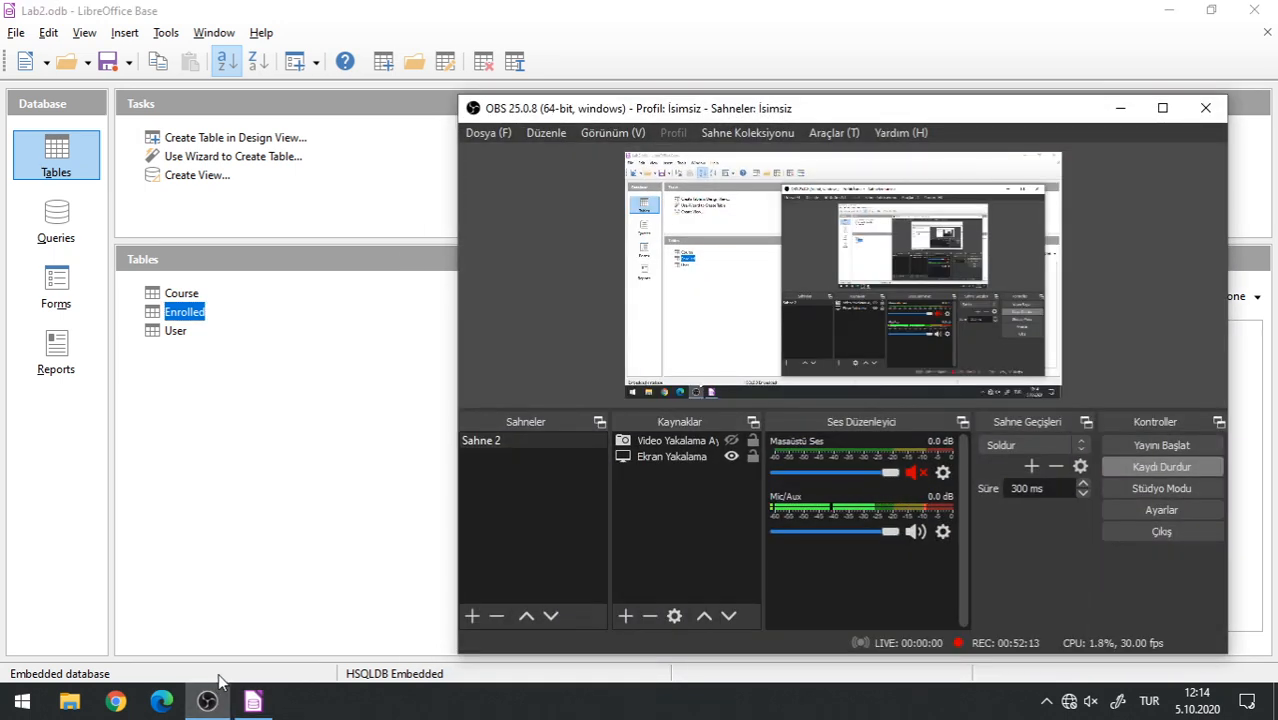